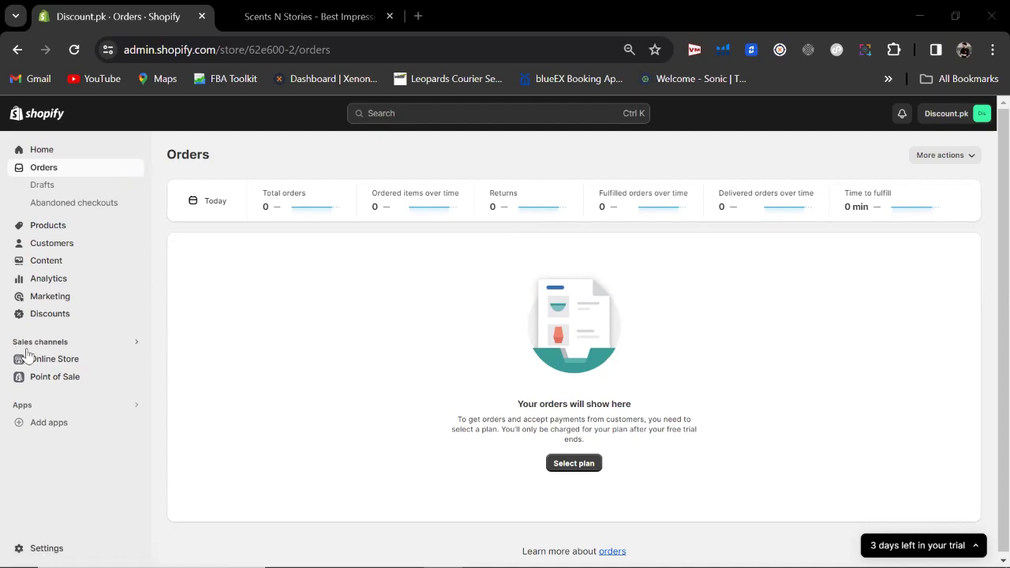
Glance at Settings, then go through Products to Collections, which lists only Home page
left_click(48, 547)
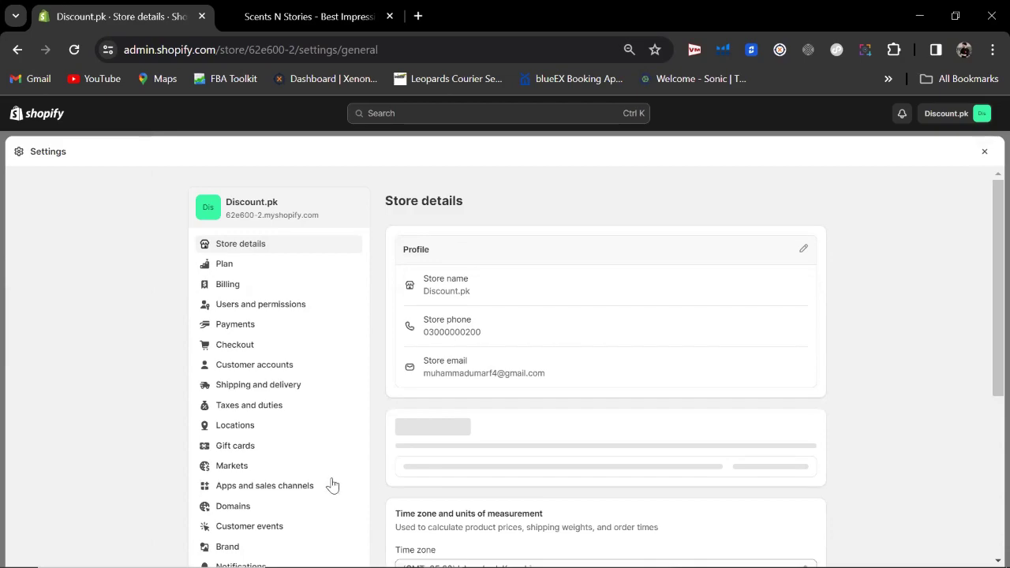
left_click(984, 154)
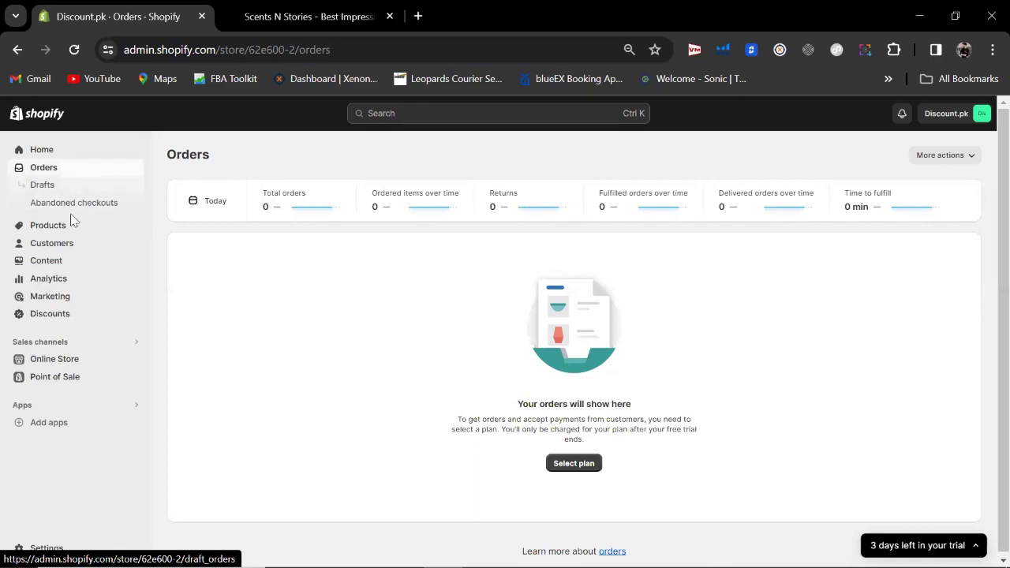
left_click(70, 227)
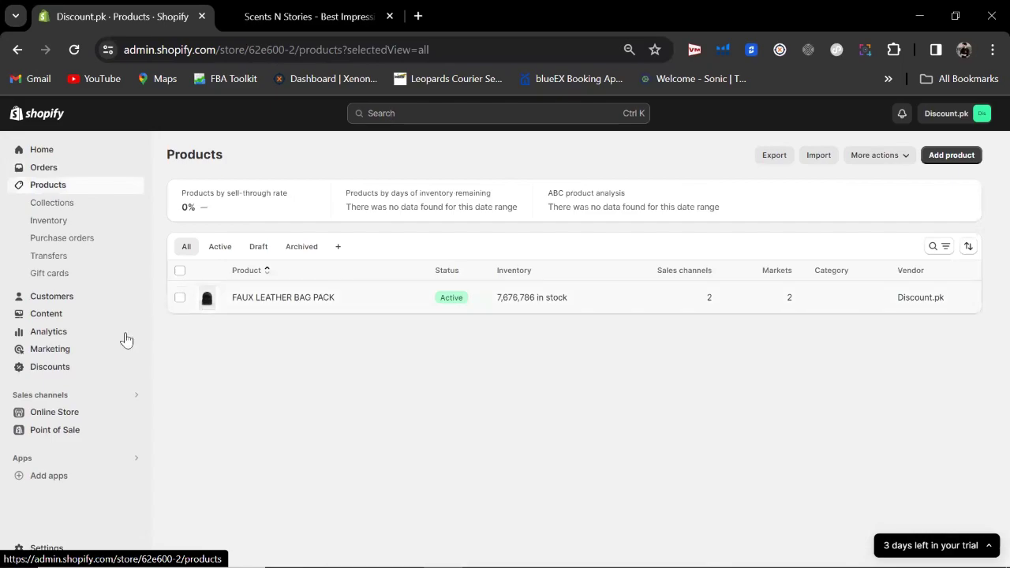
left_click(82, 205)
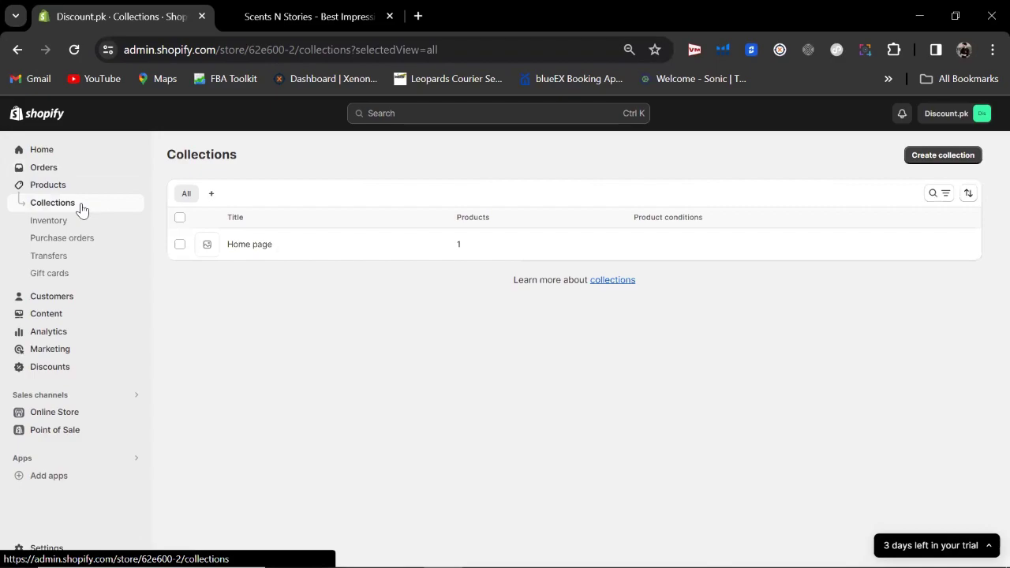
Scroll the Scents N Stories storefront past Weekly Deals to the Men, Women, Eastern, Western categories
left_click(318, 25)
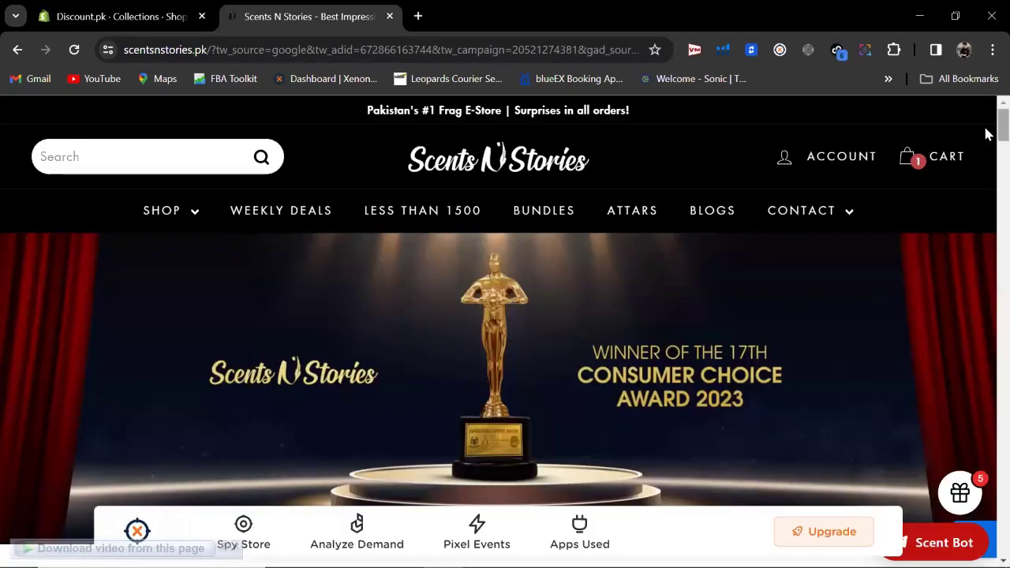
scroll(985, 140, "down", 5)
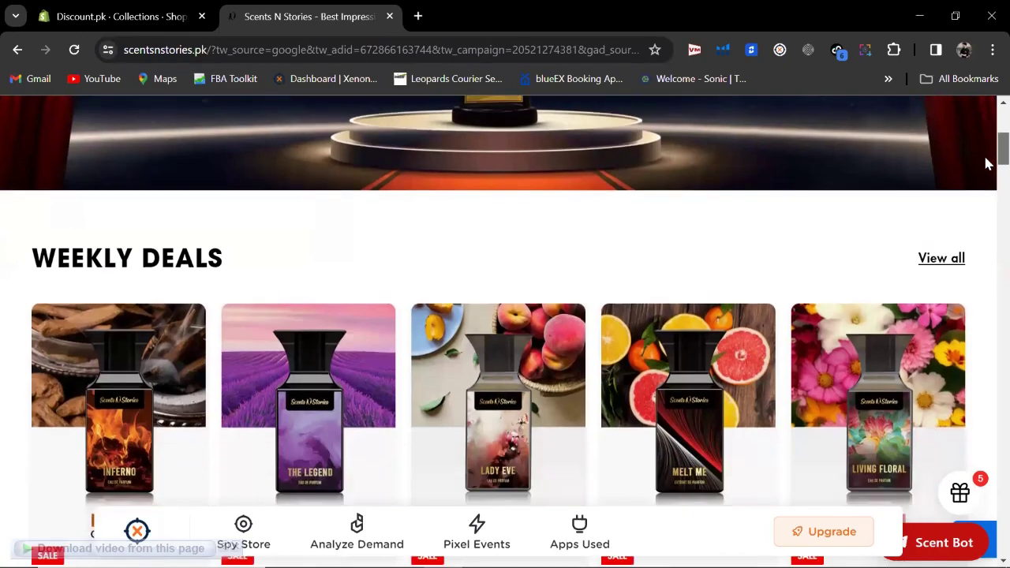
scroll(985, 163, "down", 1)
scroll(986, 164, "down", 1)
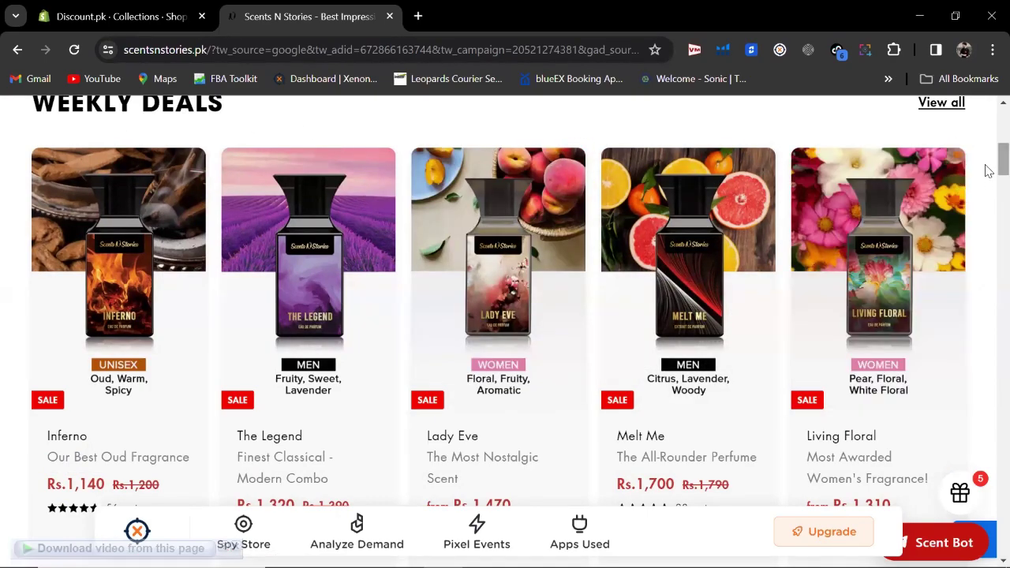
scroll(989, 158, "down", 5)
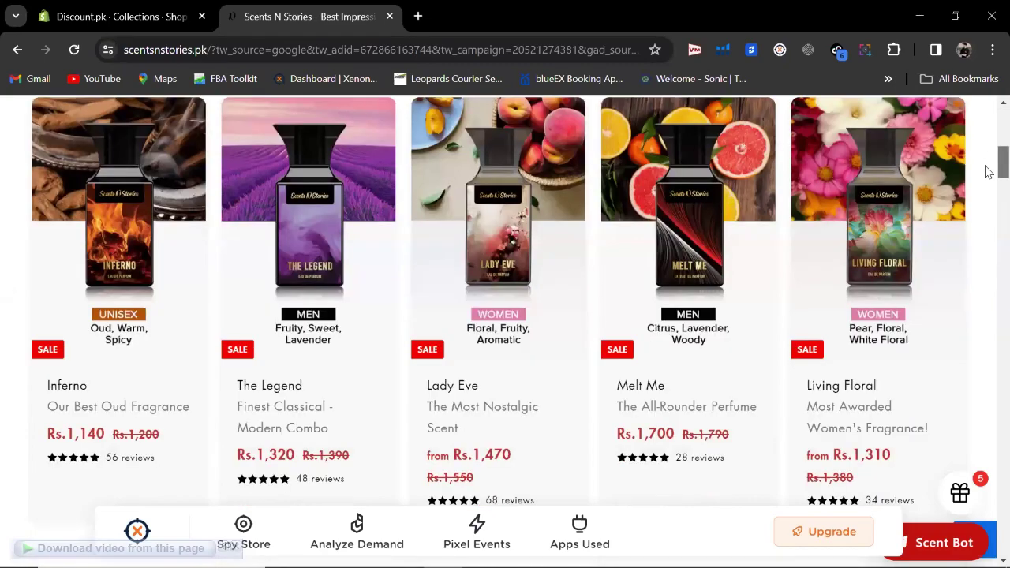
scroll(988, 196, "down", 1)
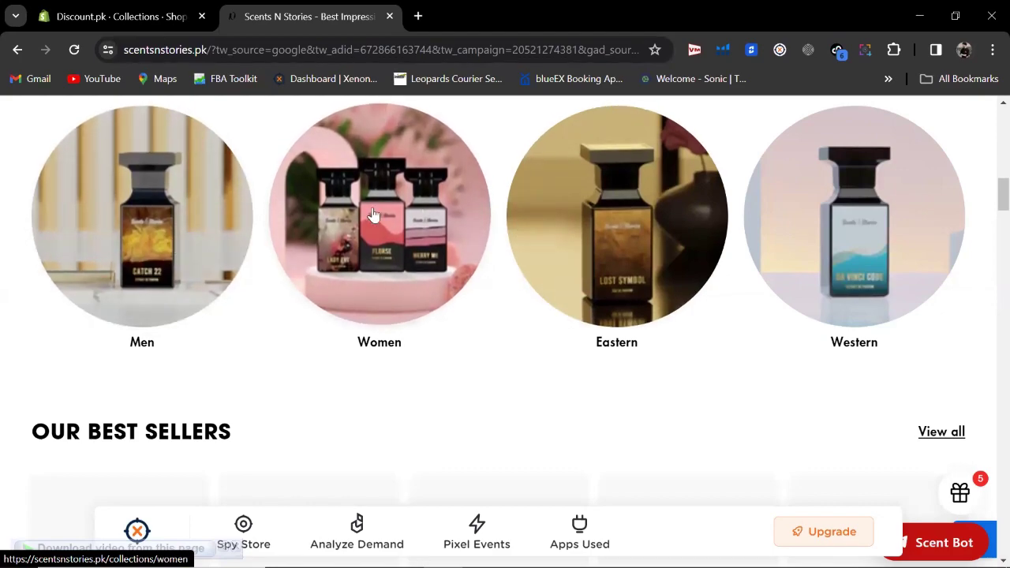
left_click(101, 17)
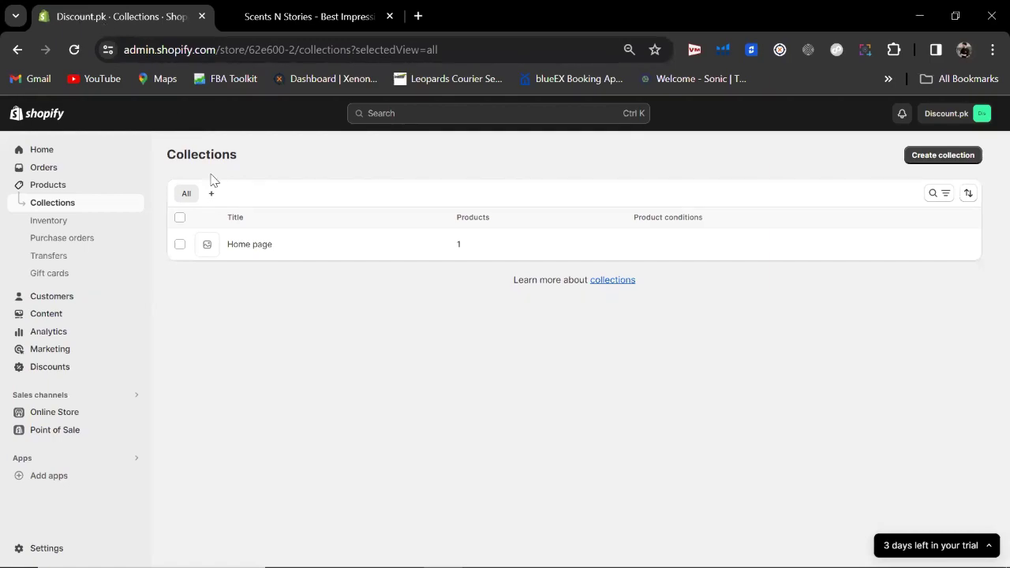
Create a manual collection titled 'Summer Collection' with an empty description and save it
left_click(931, 158)
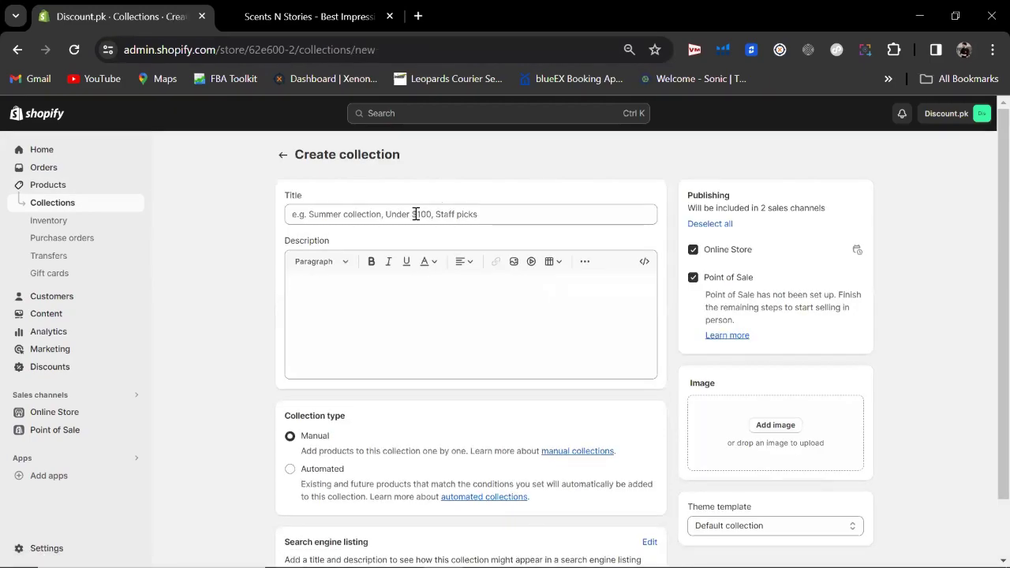
left_click(412, 216)
type("Summer Collection")
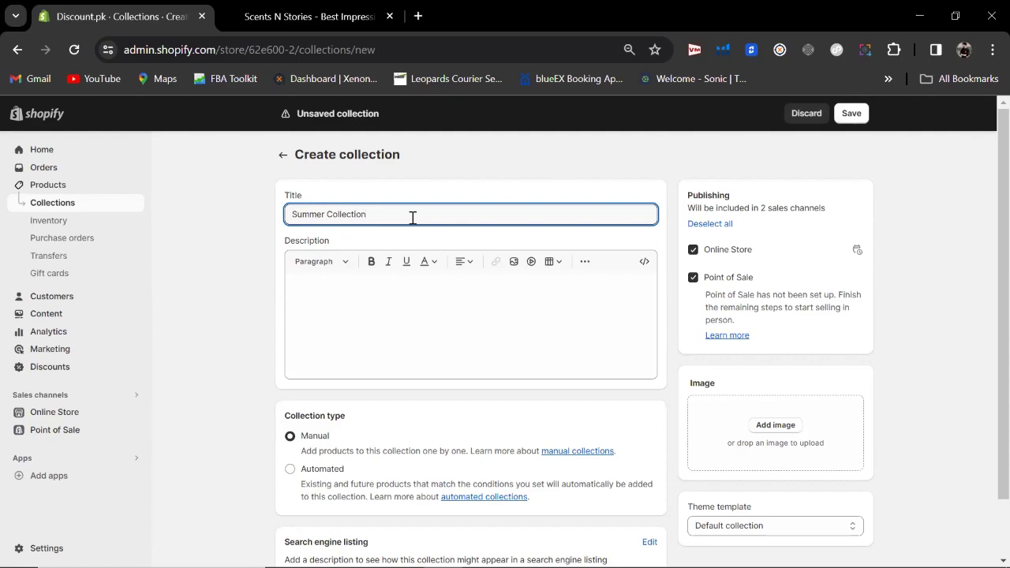
left_click(350, 293)
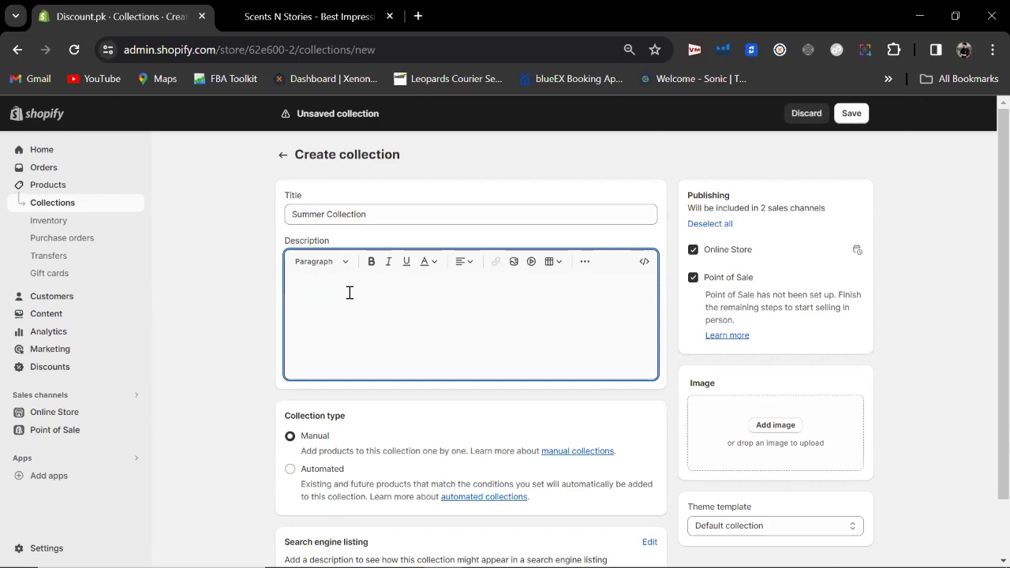
key("BackSpace")
left_click_drag(985, 164, 985, 218)
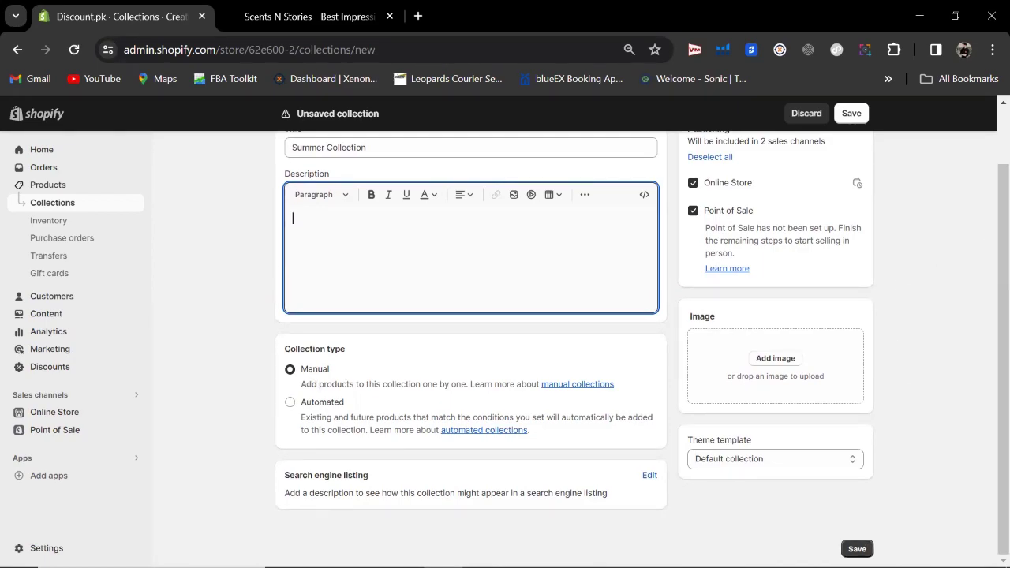
left_click(857, 548)
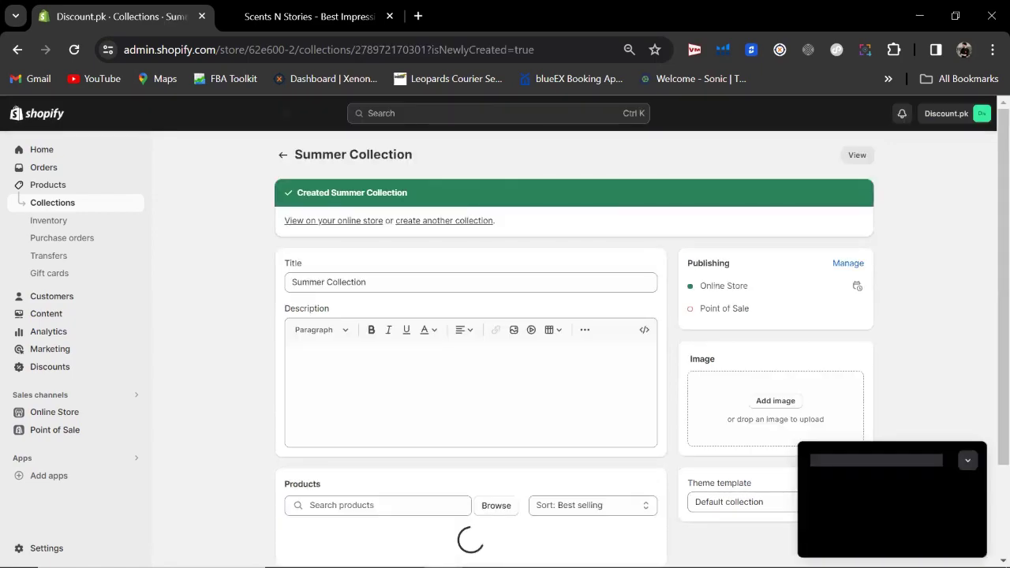
Open the FAUX LEATHER BAG PACK product and collapse the trial reminder popup
left_click(66, 183)
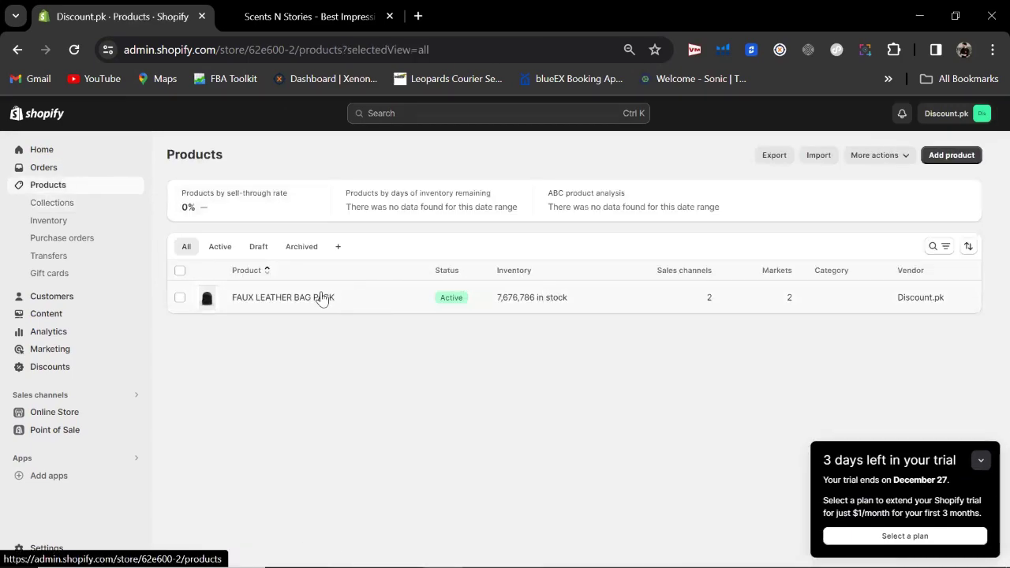
left_click(308, 298)
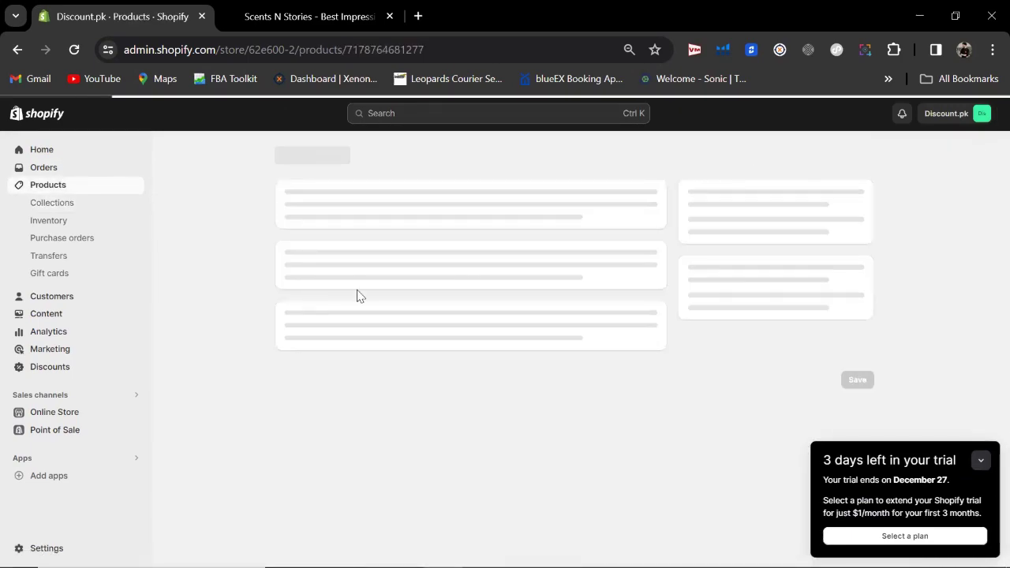
left_click(980, 461)
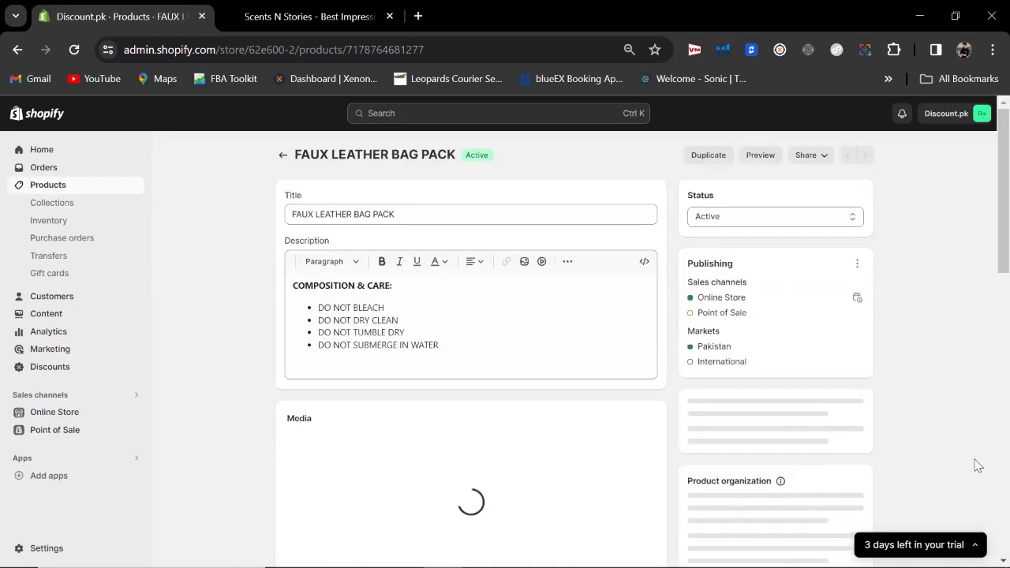
scroll(985, 230, "down", 4)
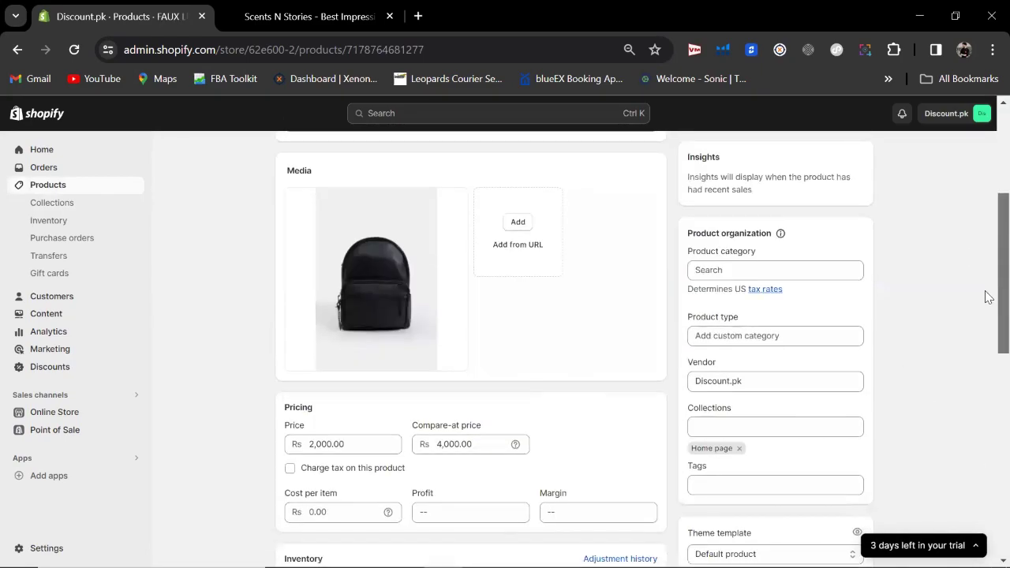
scroll(987, 311, "down", 1)
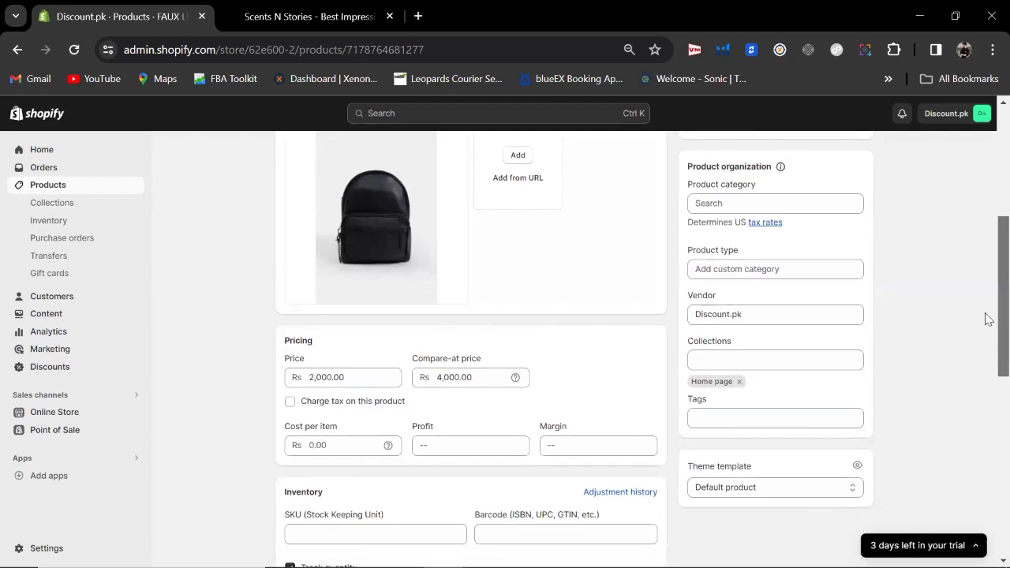
Move FAUX LEATHER BAG PACK from Home page into Summer Collection and save
left_click(762, 357)
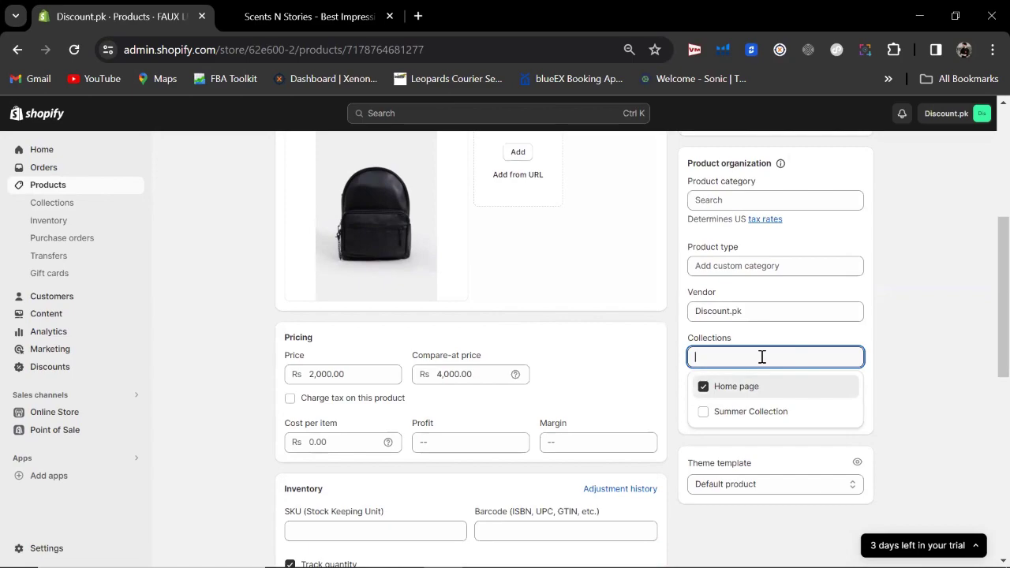
left_click(748, 414)
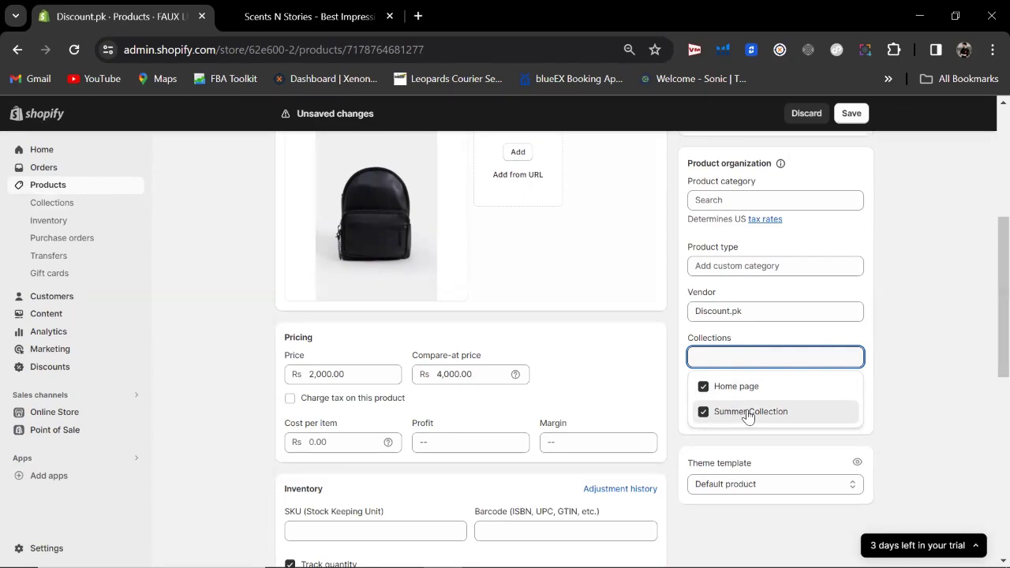
left_click(701, 388)
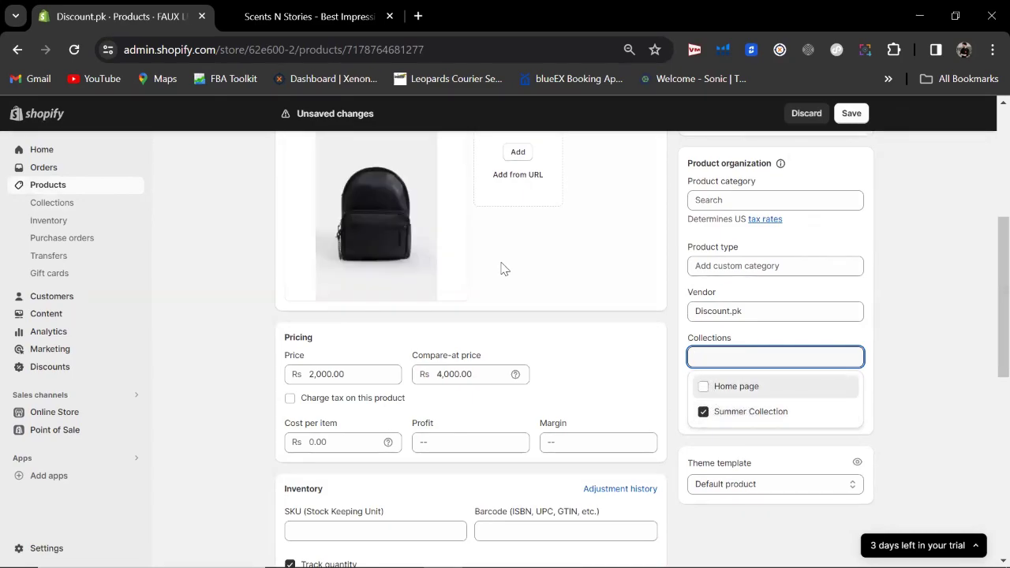
left_click(852, 116)
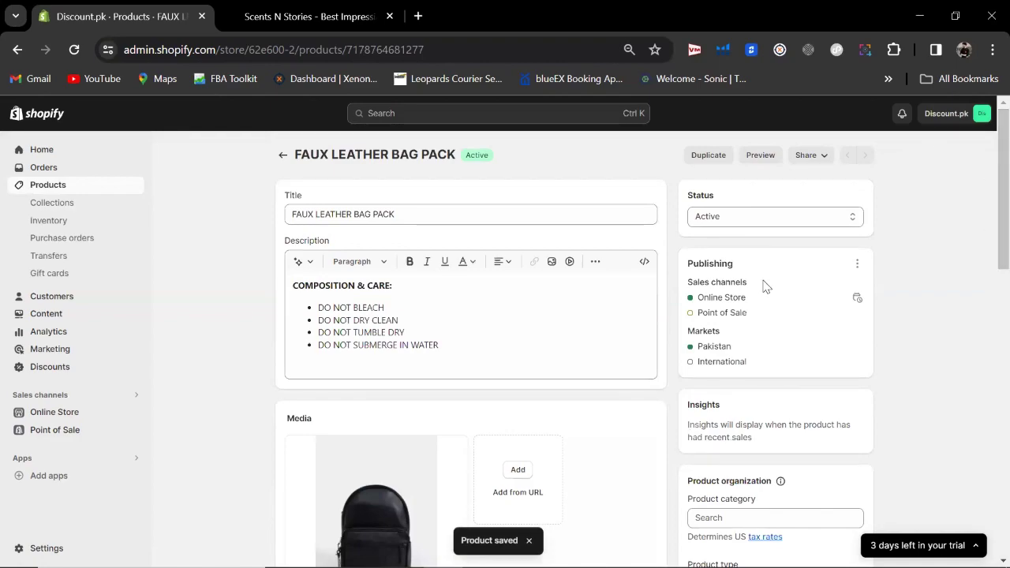
key("ctrl+Tab")
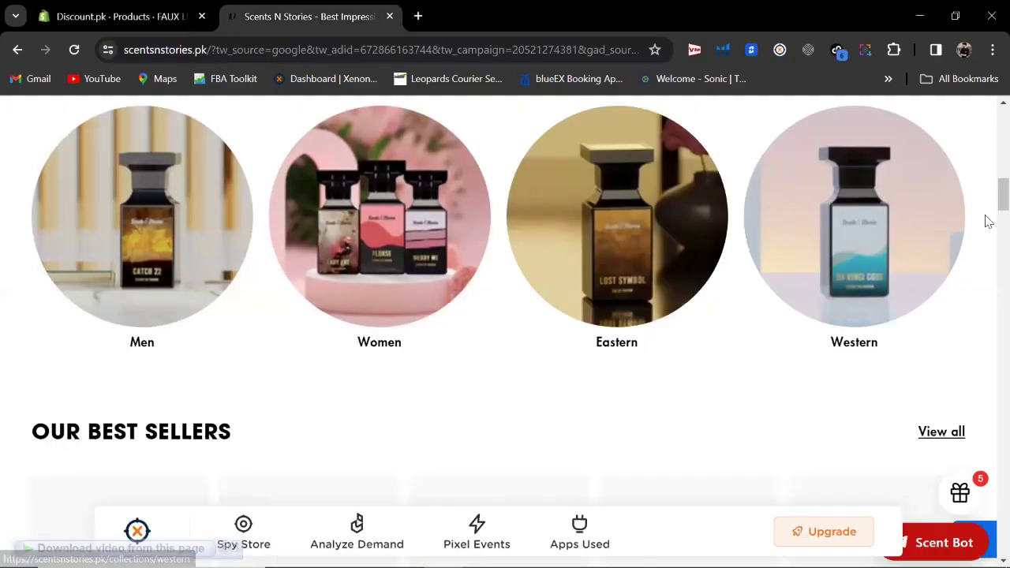
Scroll through the perfume listings and back up to the Weekly Deals heading
scroll(988, 222, "down", 4)
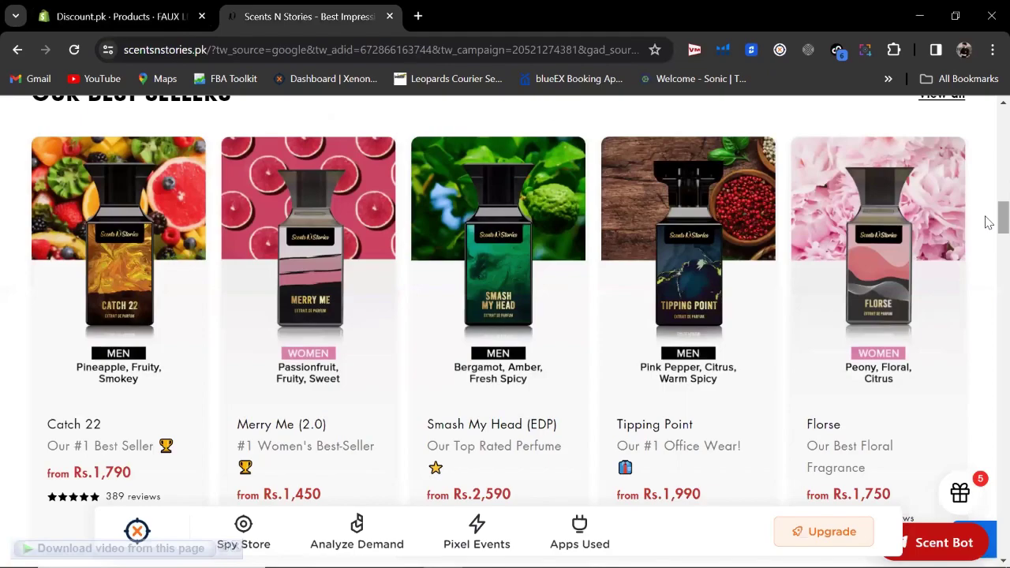
scroll(989, 223, "up", 1)
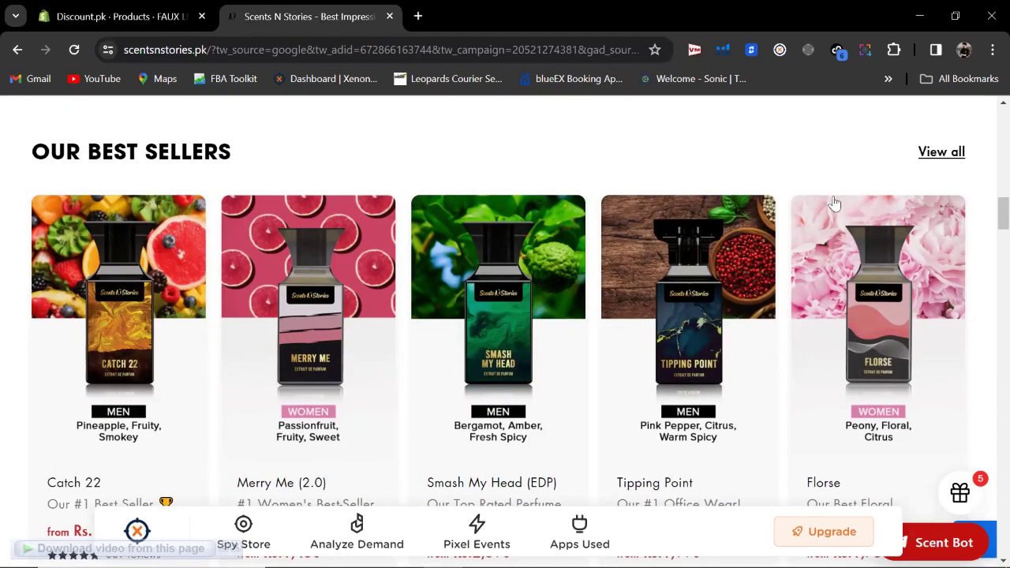
scroll(988, 238, "down", 3)
scroll(989, 238, "down", 5)
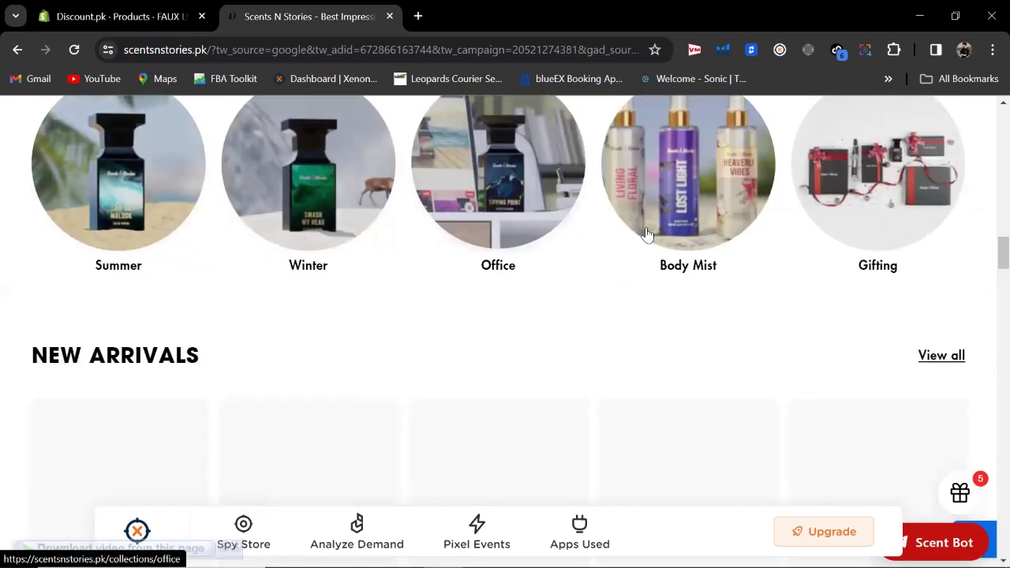
scroll(988, 275, "down", 1)
scroll(989, 275, "down", 1)
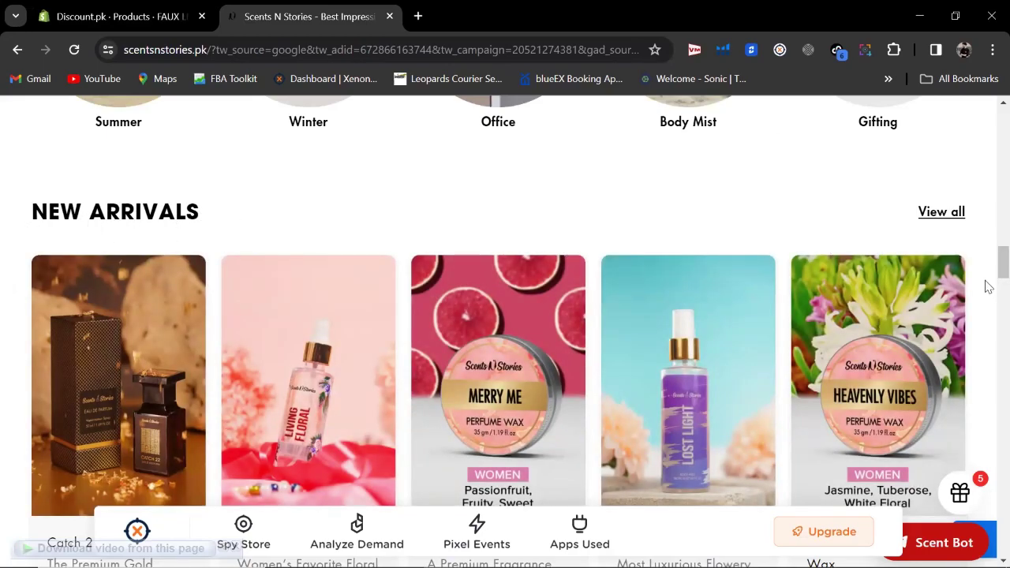
scroll(990, 288, "down", 5)
scroll(988, 263, "up", 6)
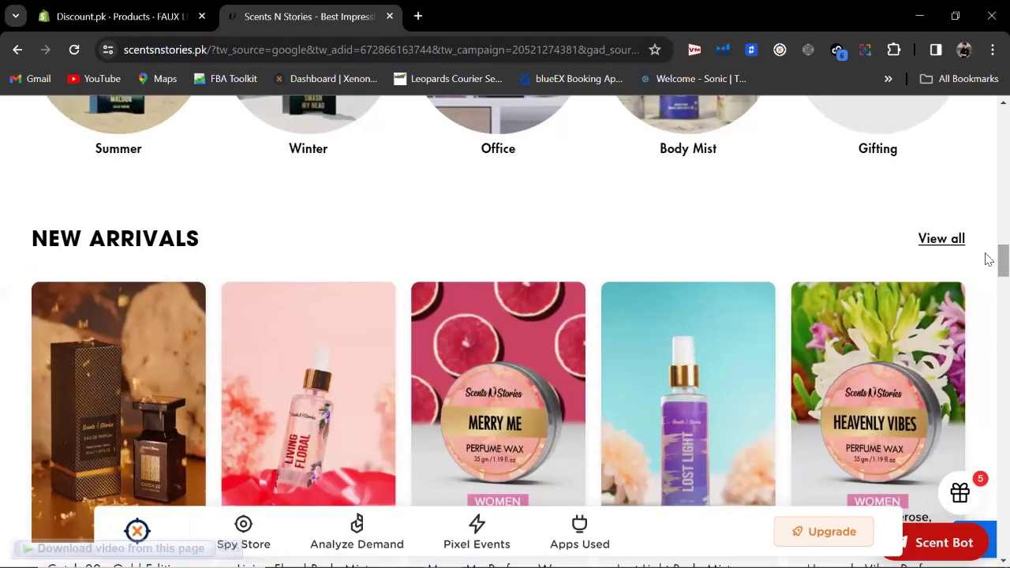
scroll(987, 258, "down", 5)
scroll(989, 224, "up", 10)
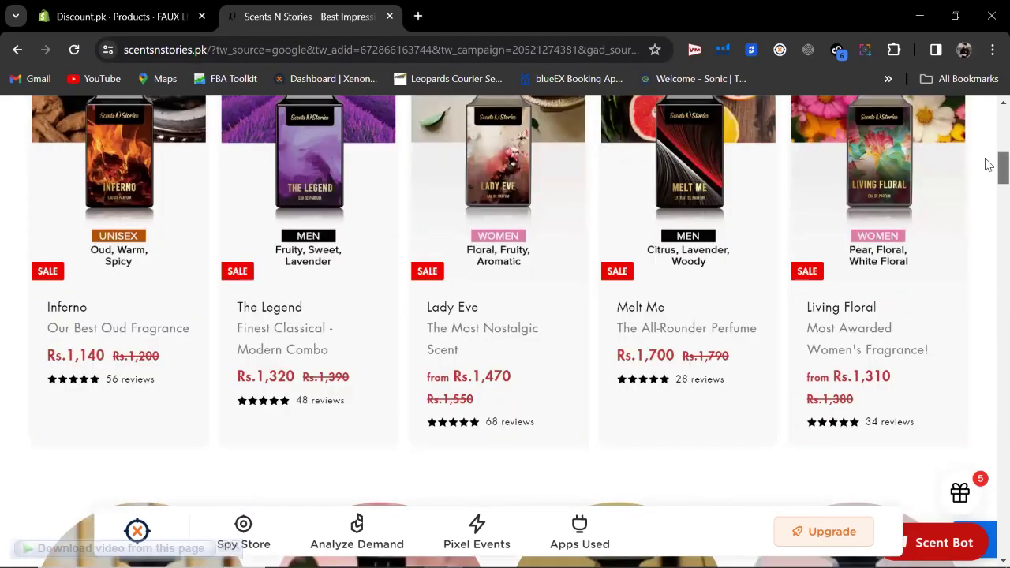
scroll(988, 164, "up", 4)
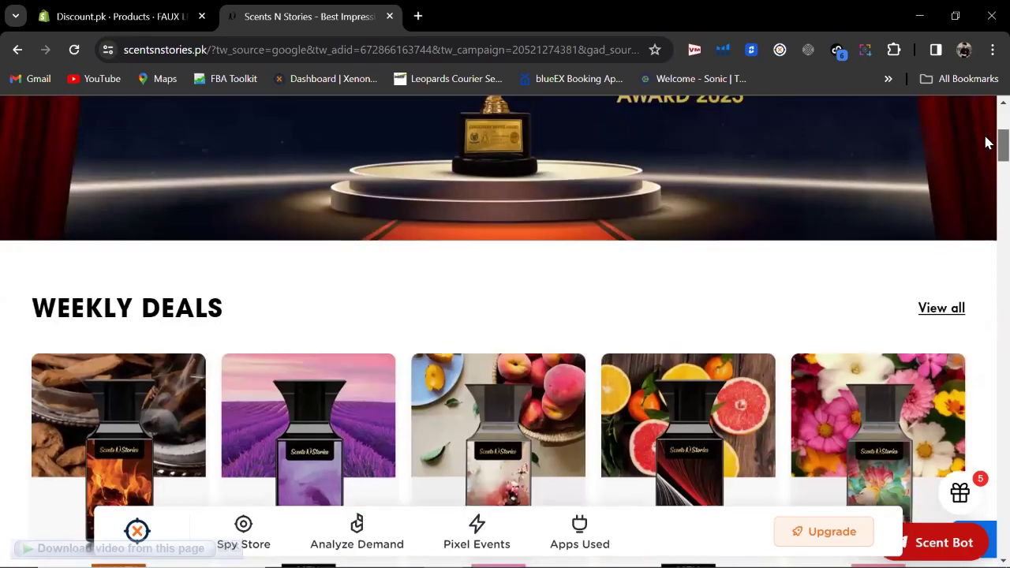
Browse the Inventory and Purchase orders pages, ending on the empty Gift cards page
left_click(71, 10)
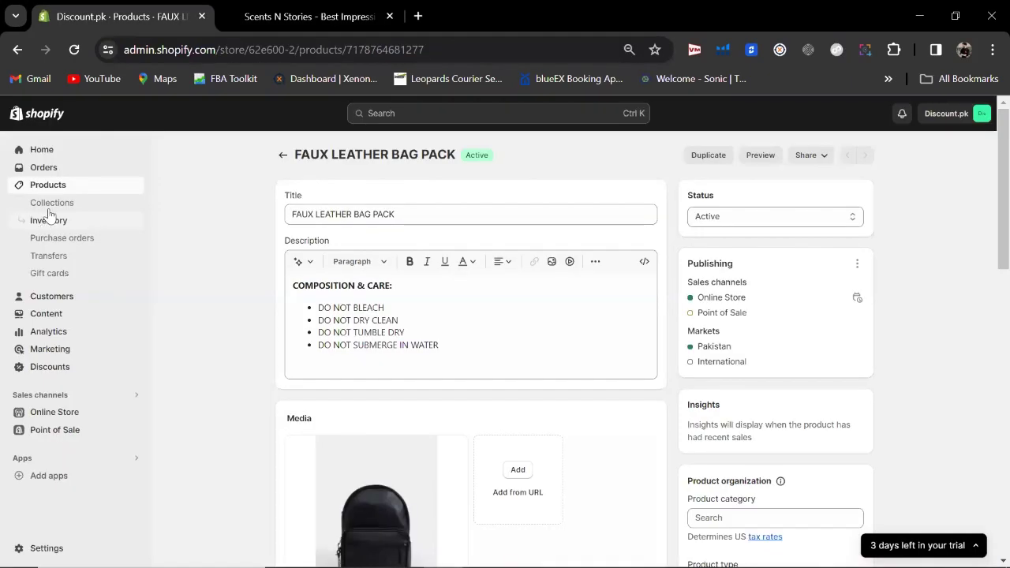
left_click(57, 225)
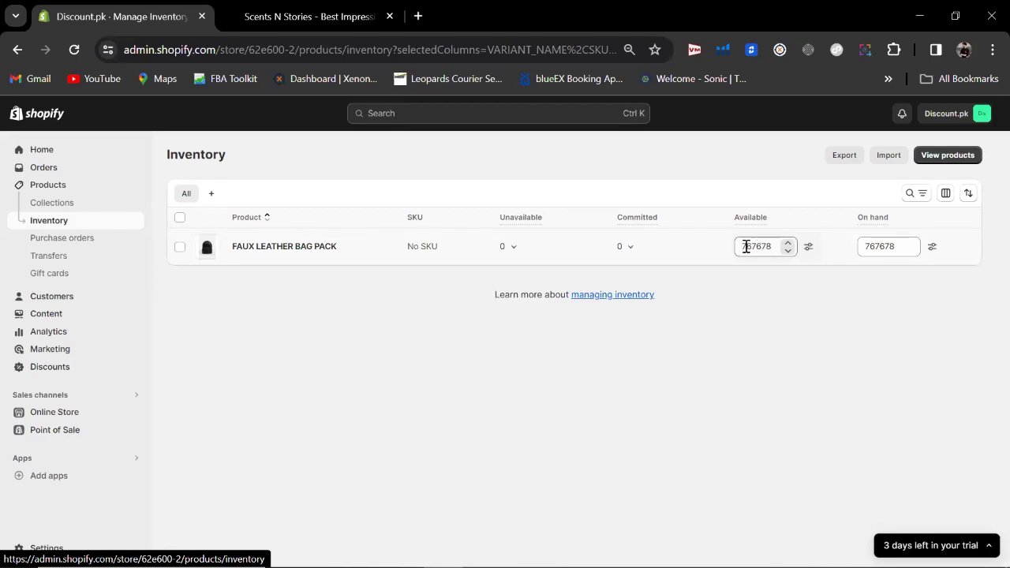
left_click(63, 237)
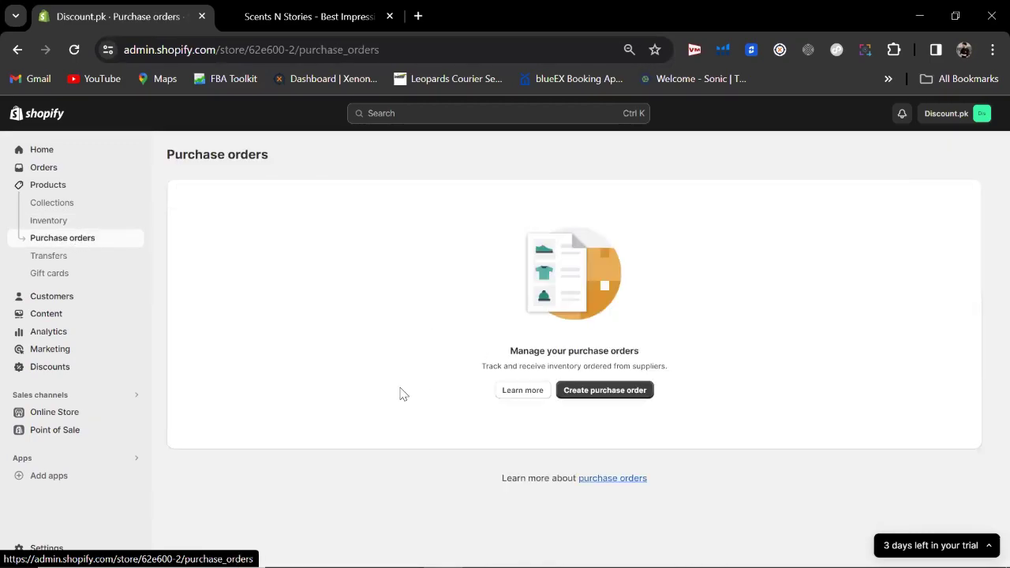
left_click(70, 278)
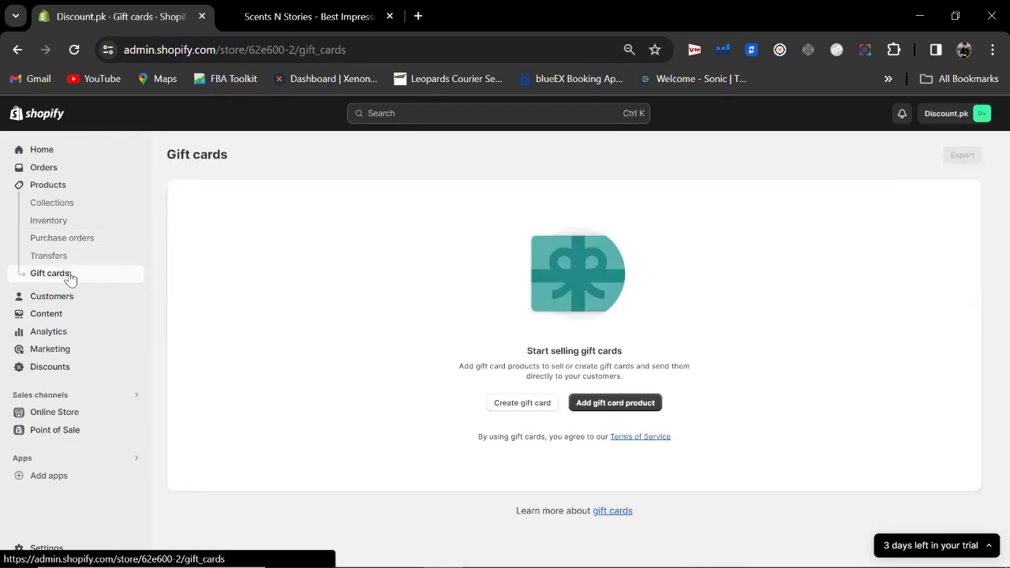
Start a new gift card and replace its generated code with a short custom 'summer' code
left_click(508, 409)
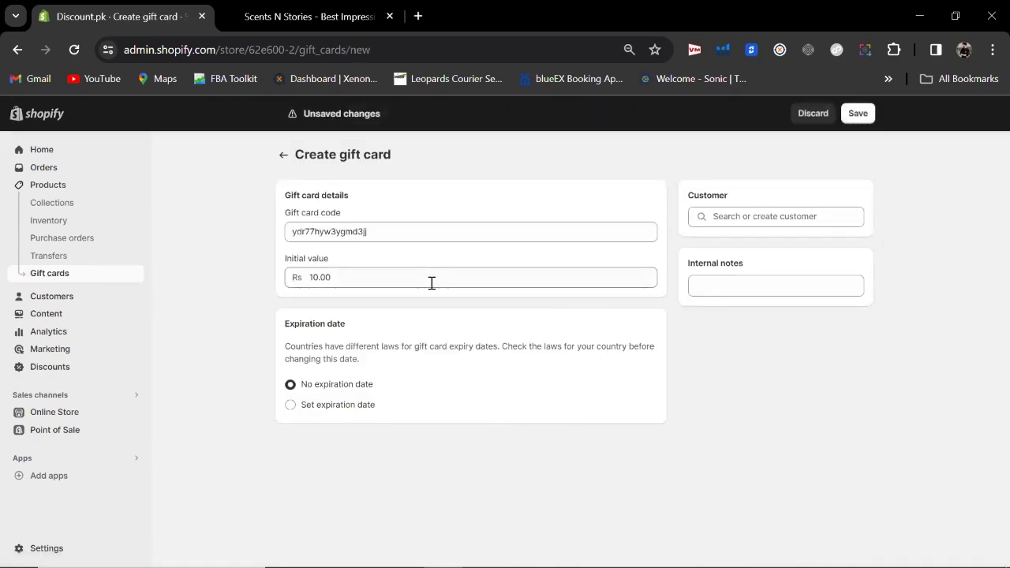
left_click_drag(388, 231, 187, 266)
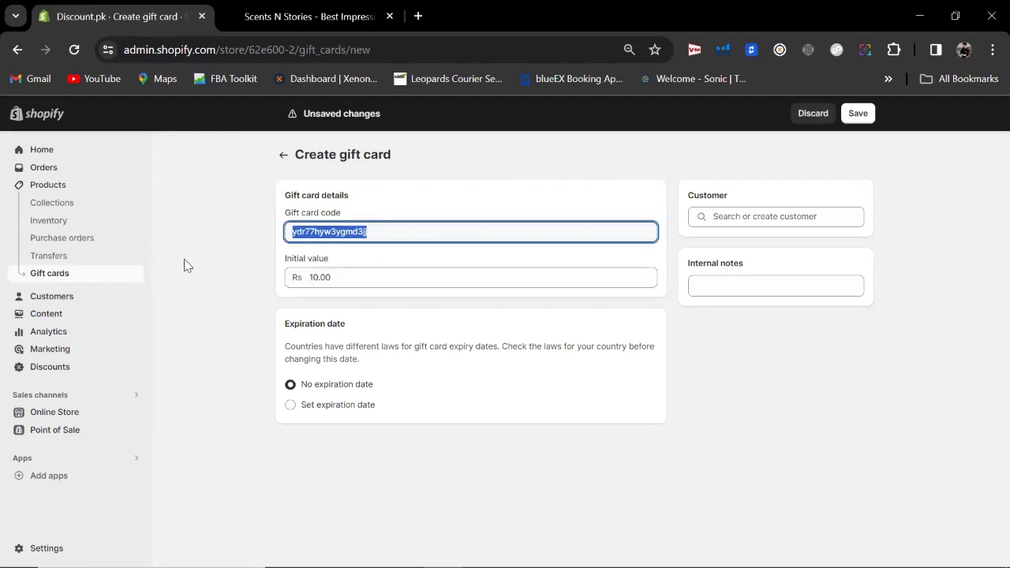
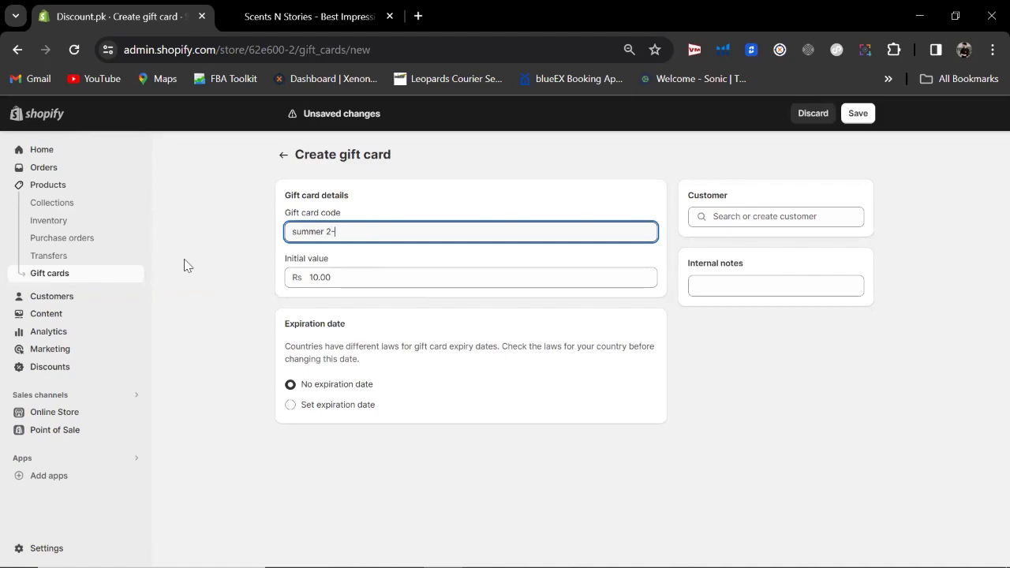
Clear the gift card's initial value and set a 12/25/2028 expiration date
left_click(320, 275)
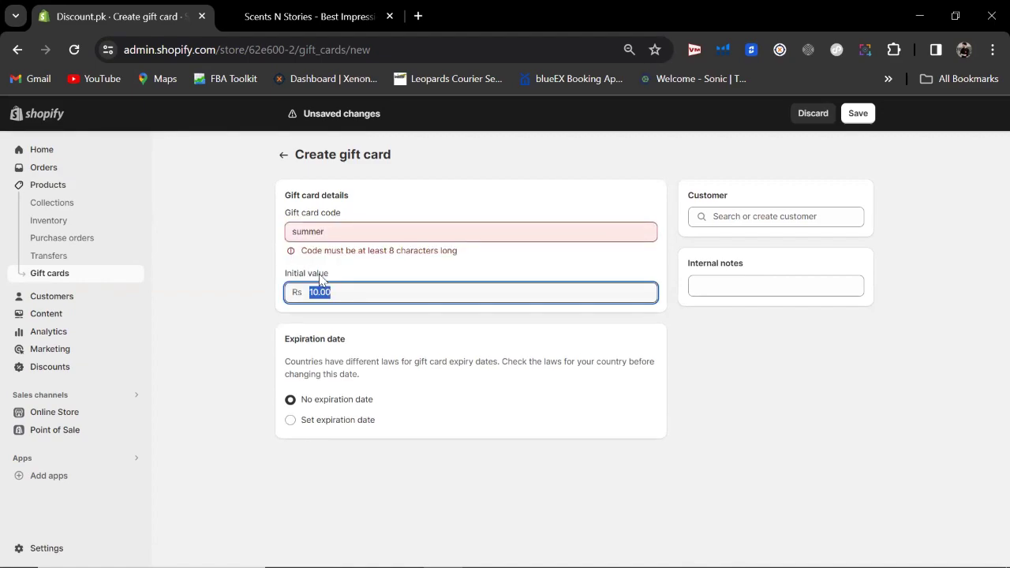
left_click(320, 290)
key("BackSpace")
key("Delete")
type("30")
left_click_drag(341, 289, 315, 294)
key("BackSpace")
key("BackSpace")
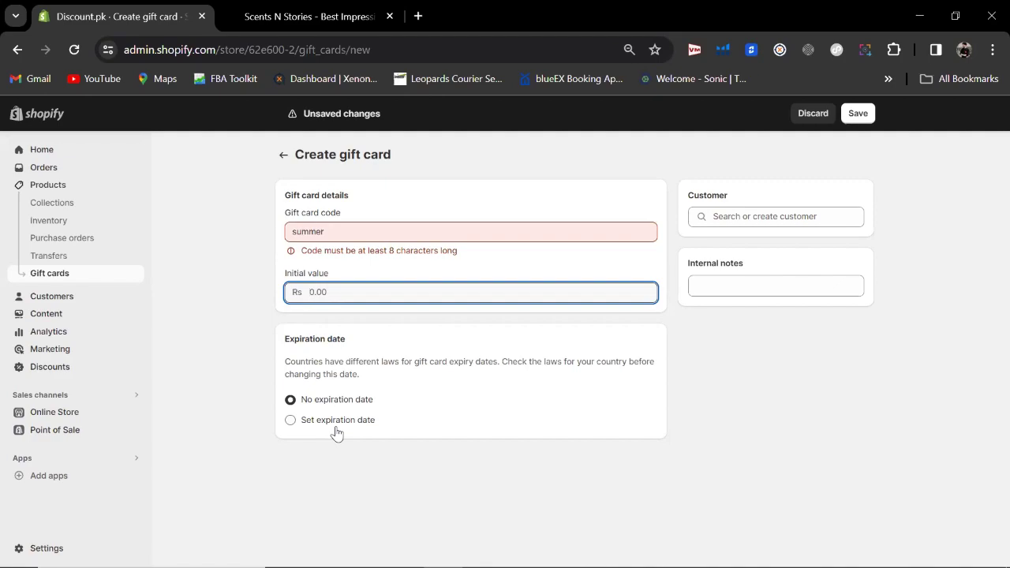
left_click(323, 430)
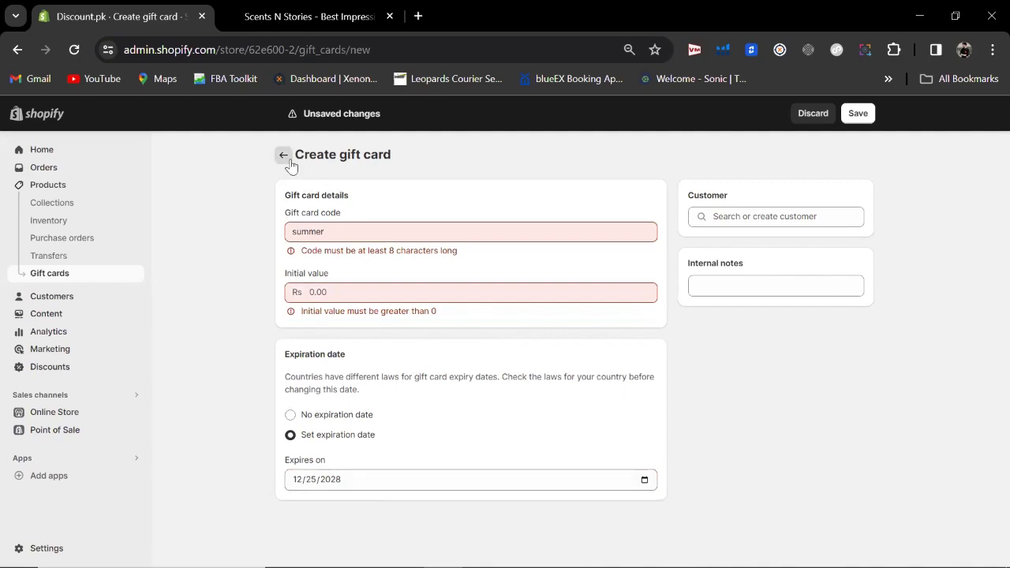
Discard the gift card draft, browse the new gift card product form, then return to Gift cards
left_click(813, 113)
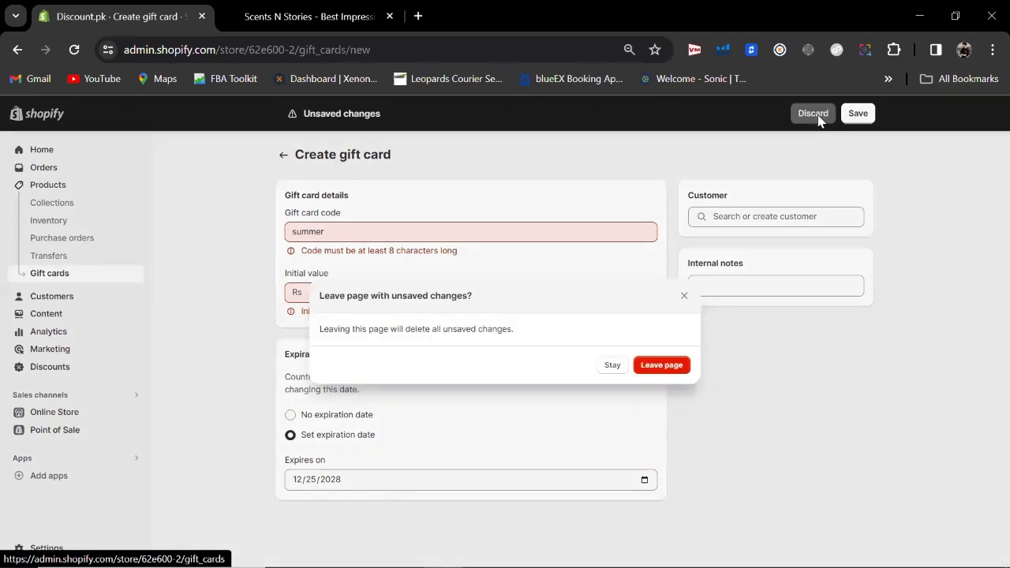
left_click(671, 365)
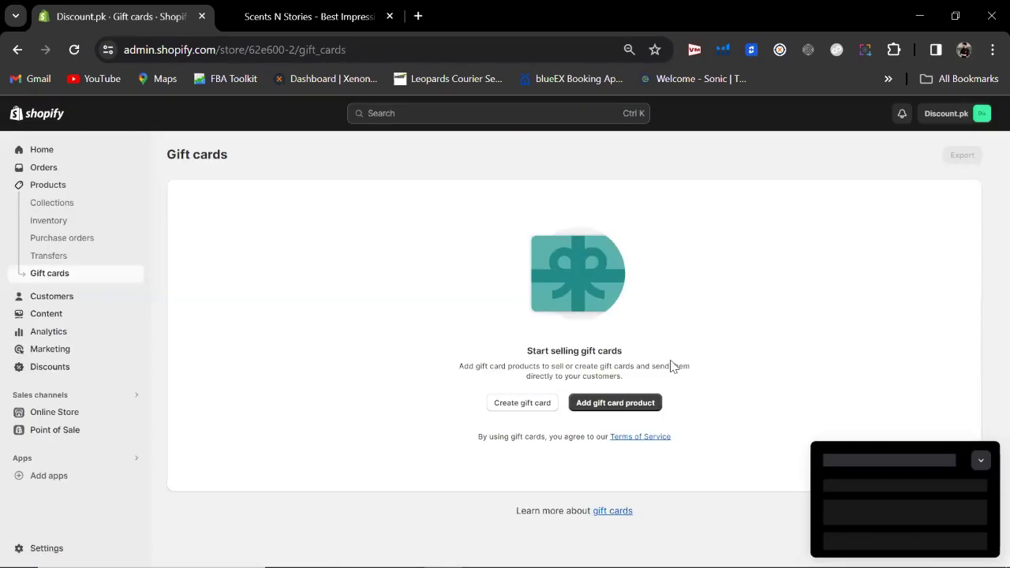
left_click(629, 401)
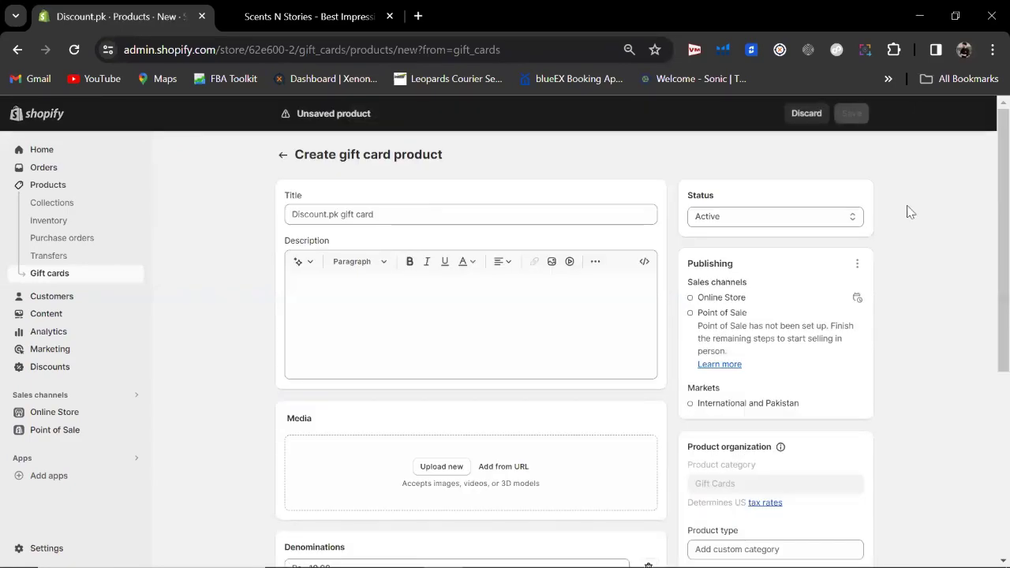
scroll(988, 192, "down", 1)
scroll(988, 192, "down", 1)
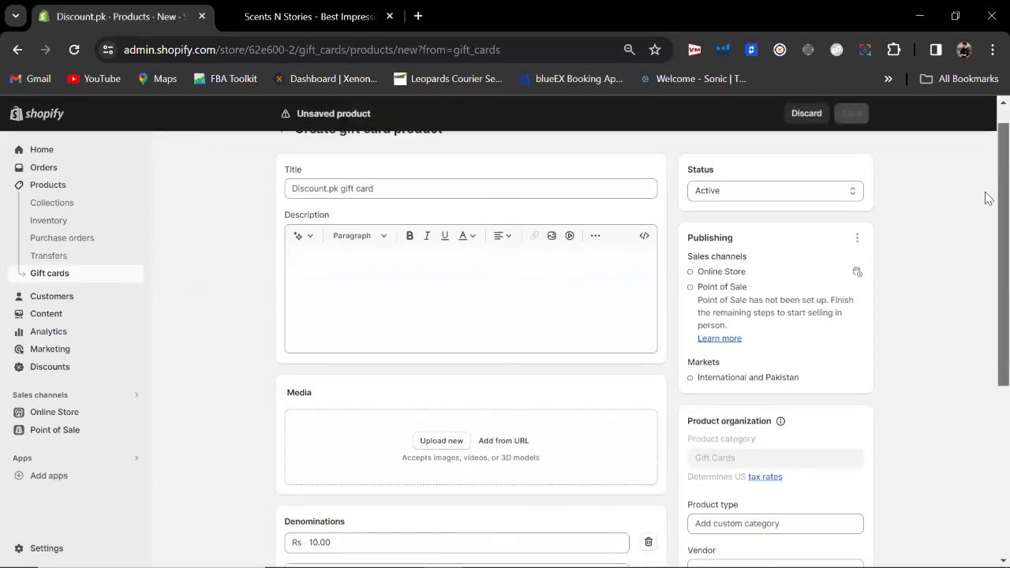
scroll(988, 189, "up", 1)
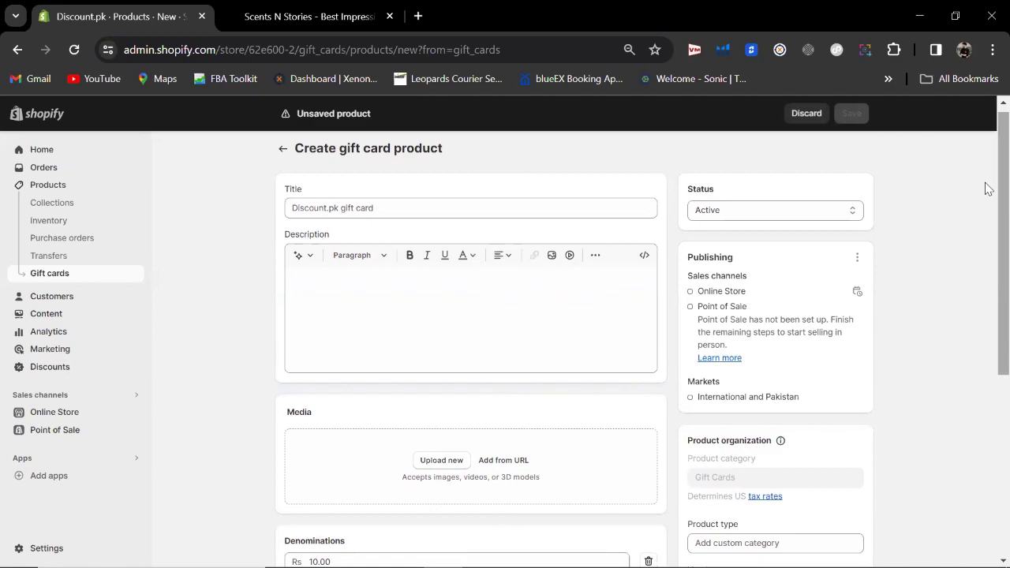
scroll(985, 225, "down", 3)
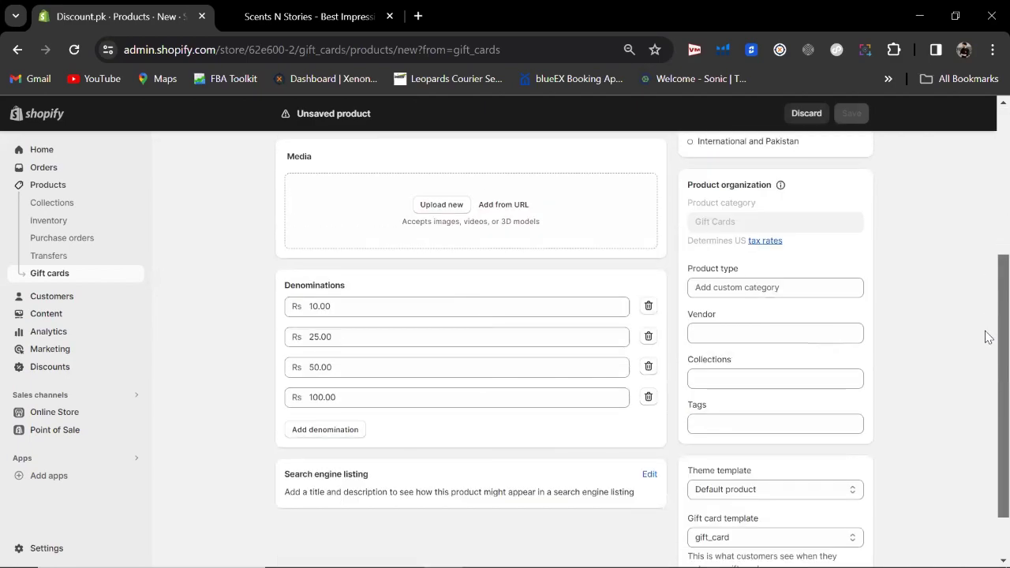
scroll(985, 336, "up", 4)
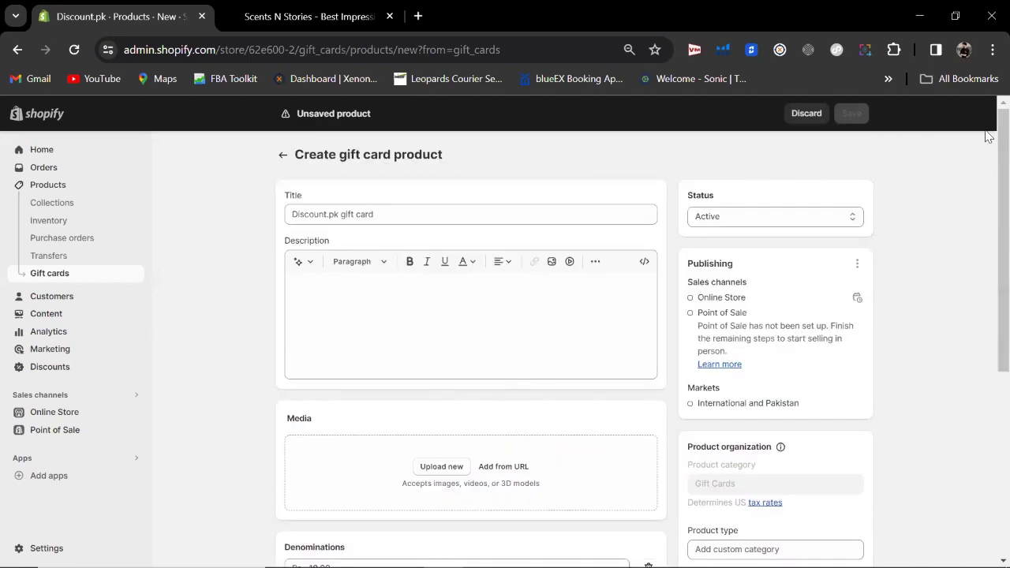
left_click(282, 156)
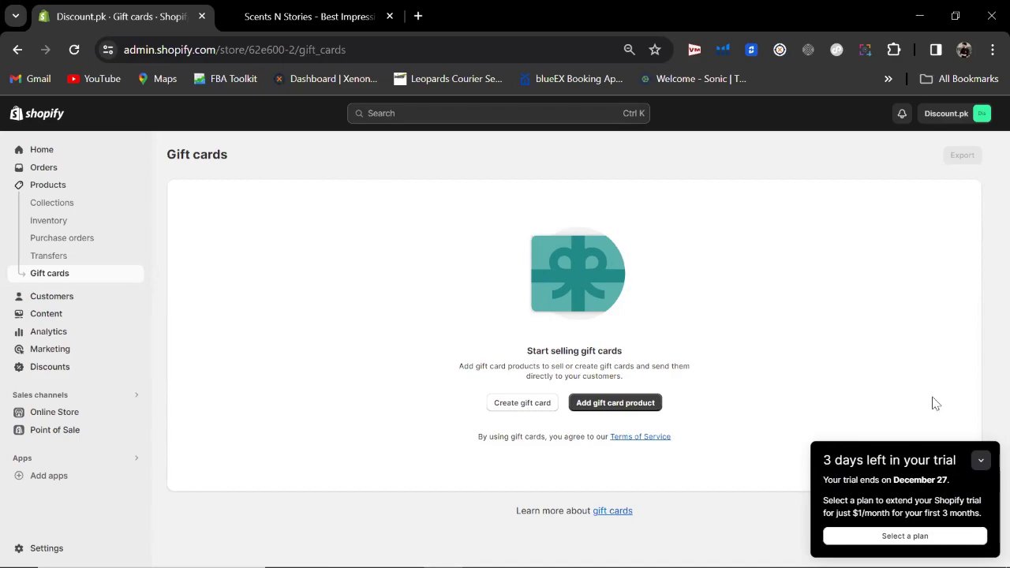
left_click(978, 461)
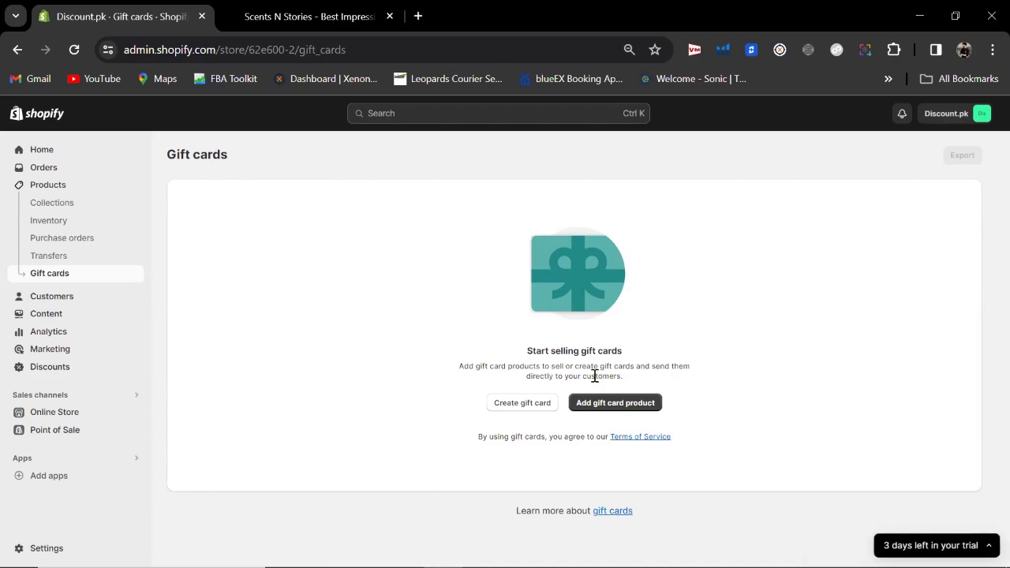
Visit Customers and Content, then open Files showing one 170.23 KB WEBP image
left_click(77, 296)
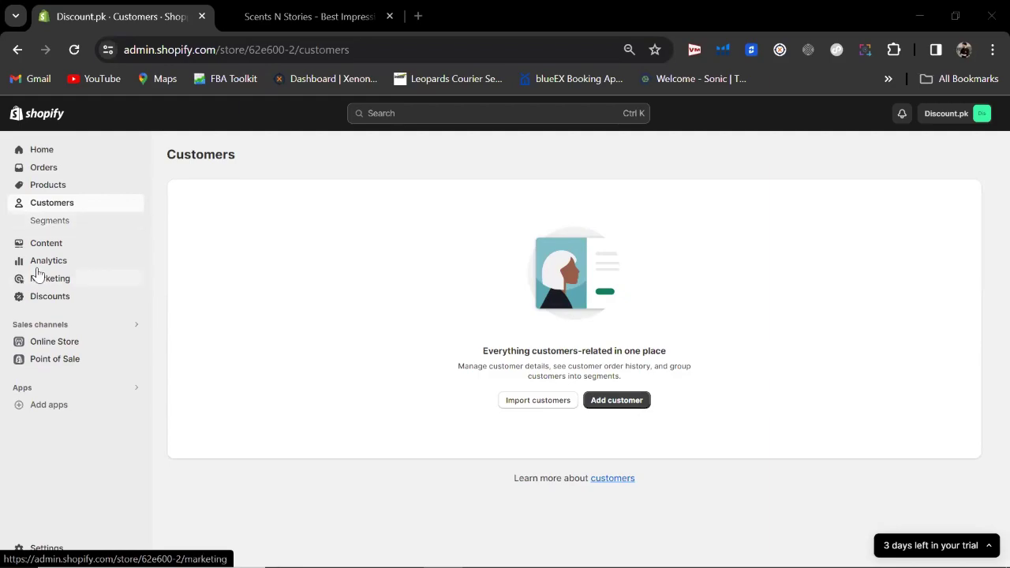
left_click(48, 243)
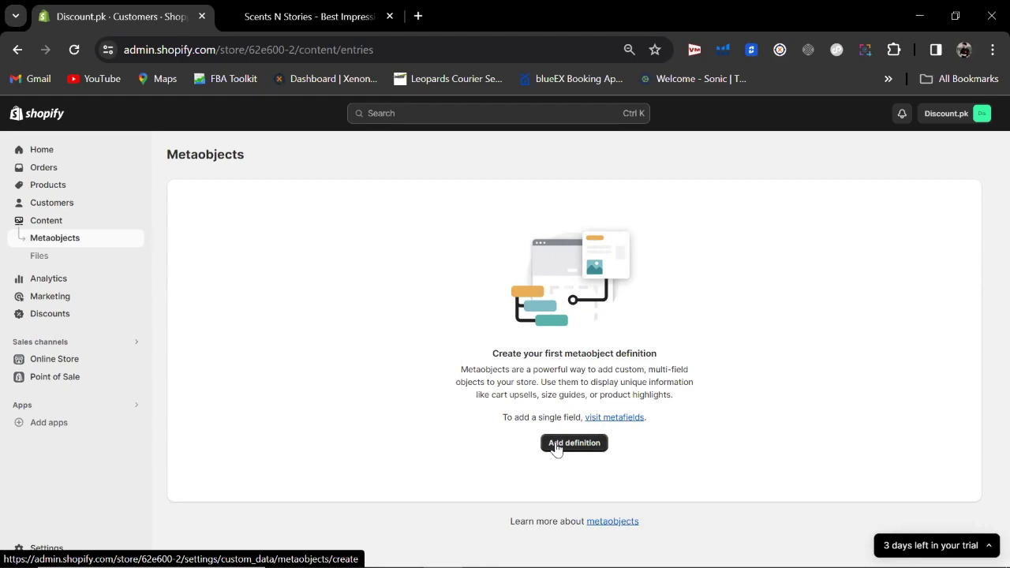
left_click(66, 257)
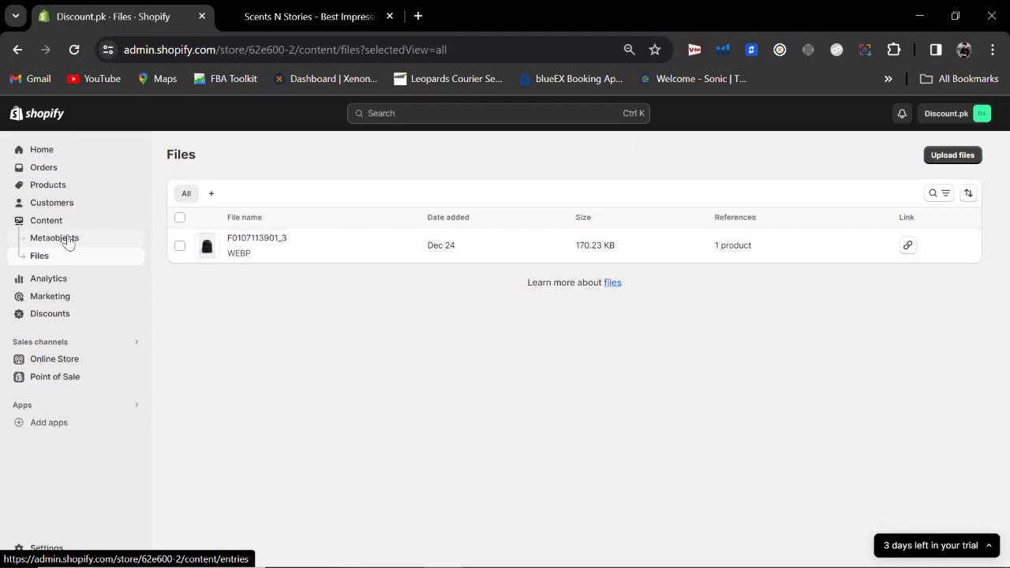
Set the Analytics dashboard date range to November 1 – December 20, 2023
left_click(74, 284)
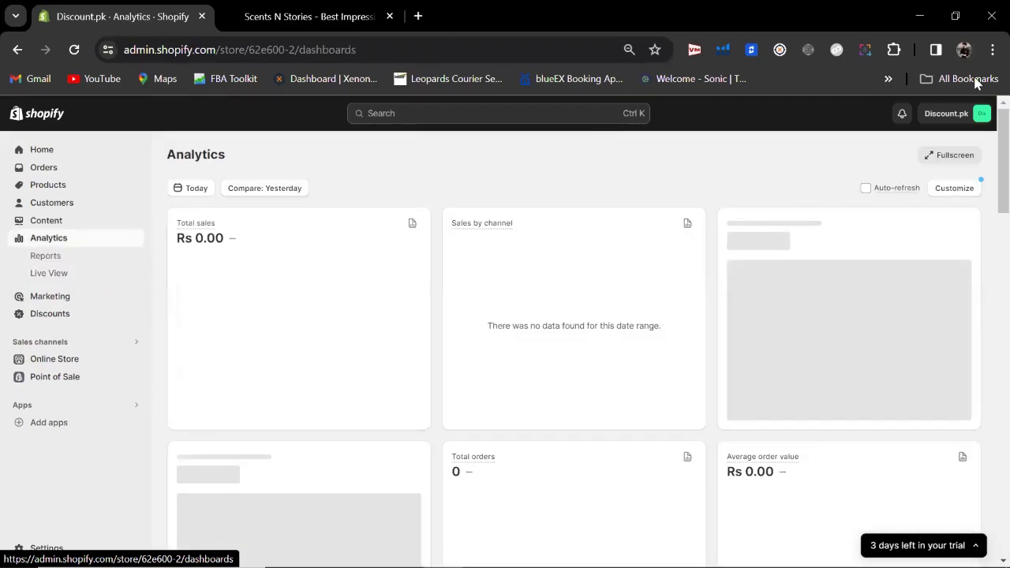
scroll(986, 133, "down", 1)
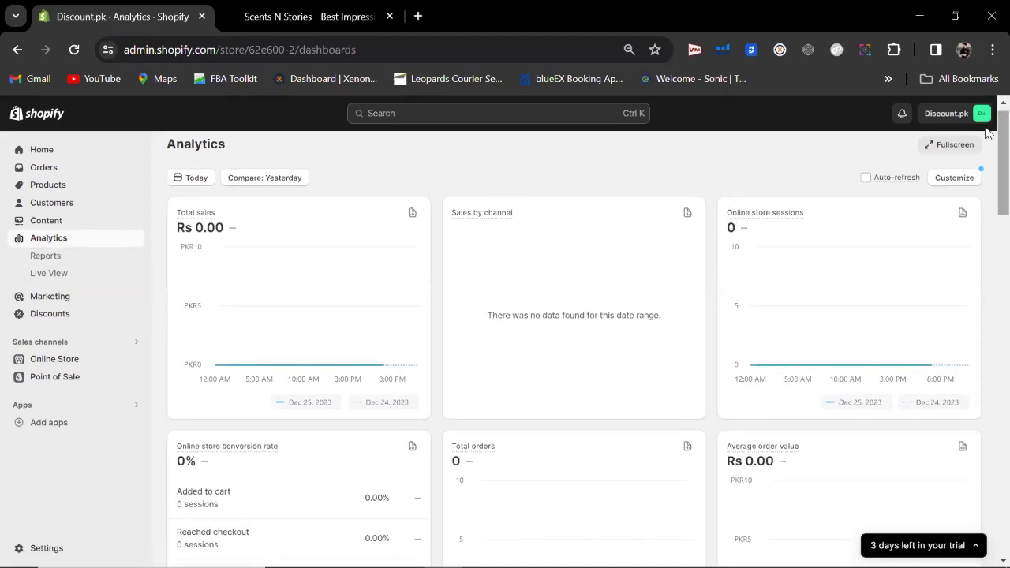
left_click(190, 178)
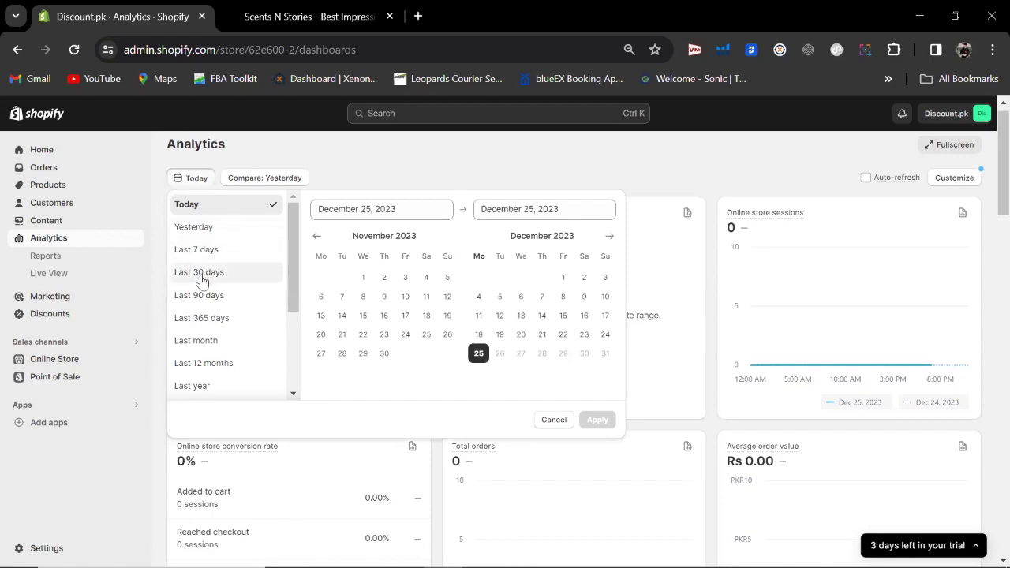
left_click(363, 277)
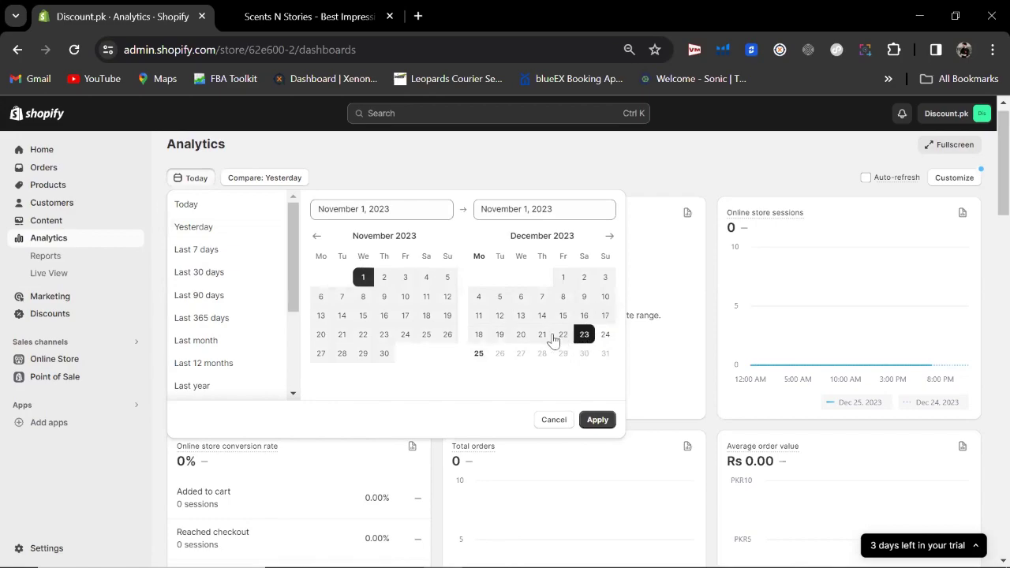
left_click(521, 334)
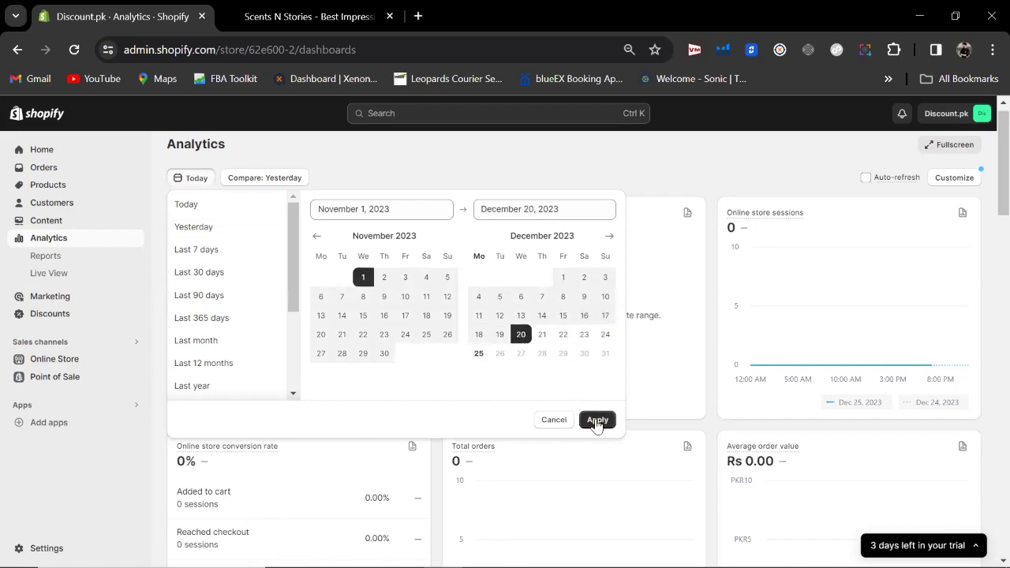
left_click(597, 421)
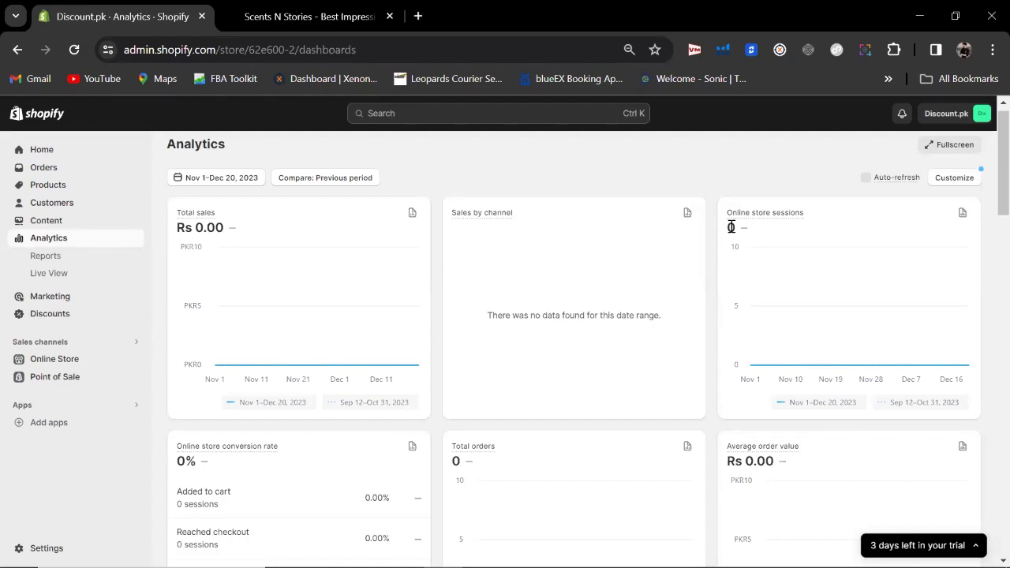
Scroll through the zero-data Analytics dashboard, then go to the Reports list under Analytics
scroll(987, 158, "down", 3)
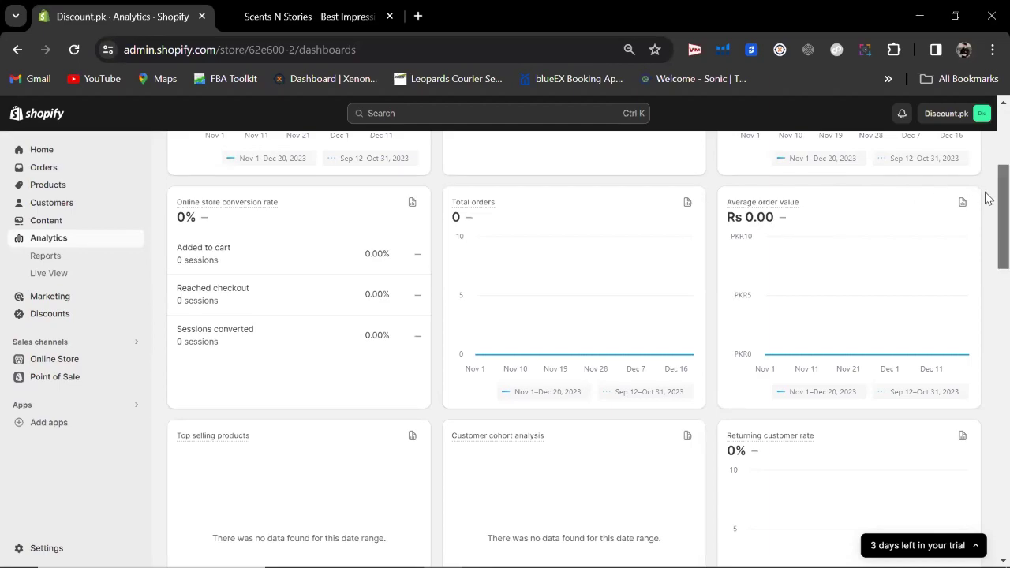
scroll(985, 198, "down", 3)
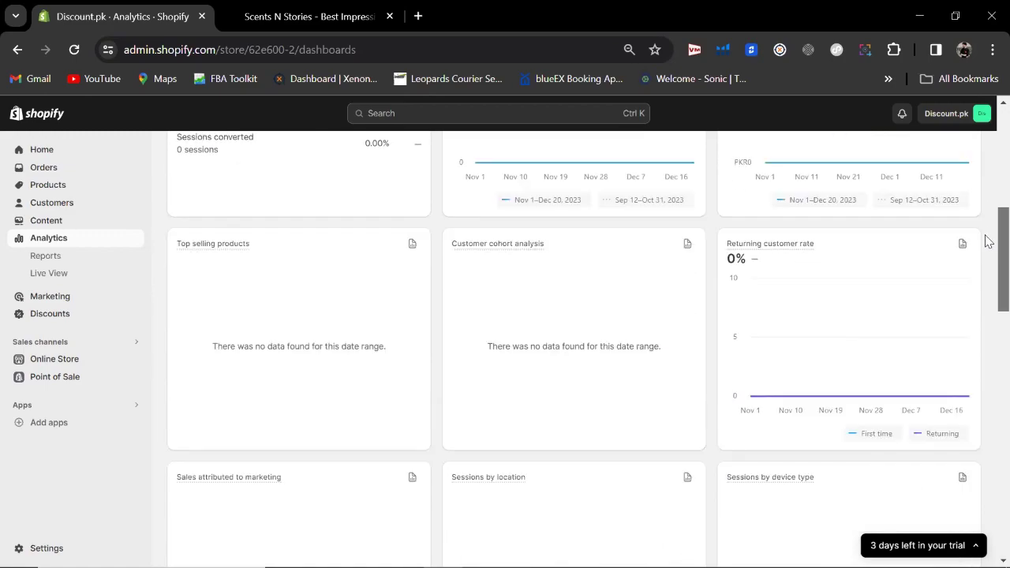
scroll(985, 241, "down", 1)
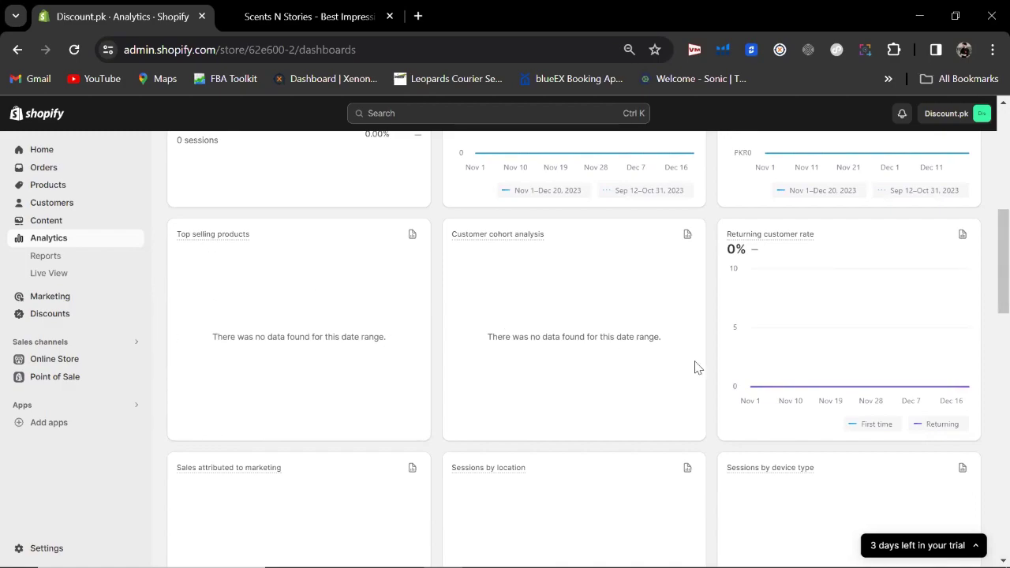
scroll(985, 278, "down", 3)
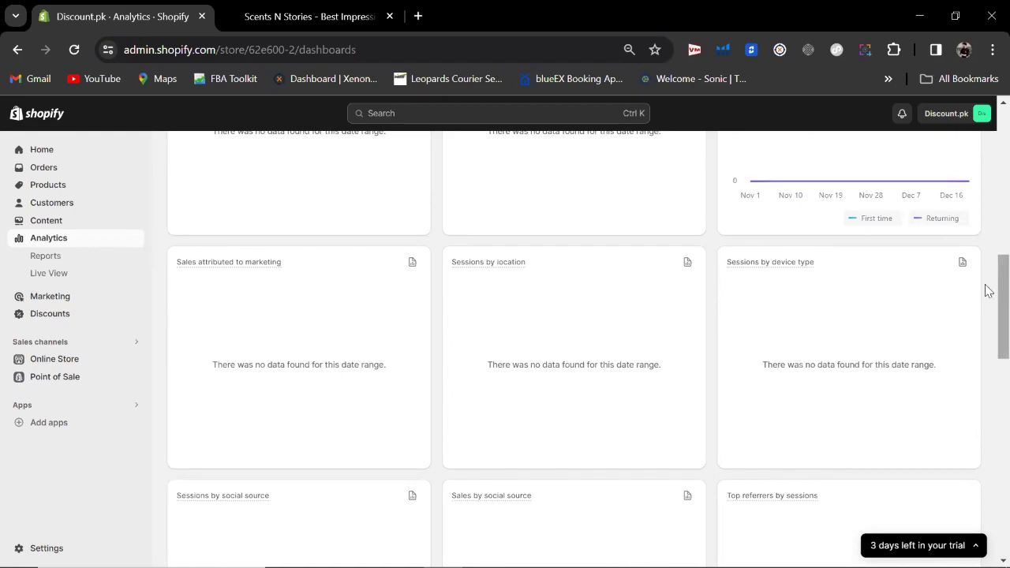
left_click_drag(987, 290, 988, 162)
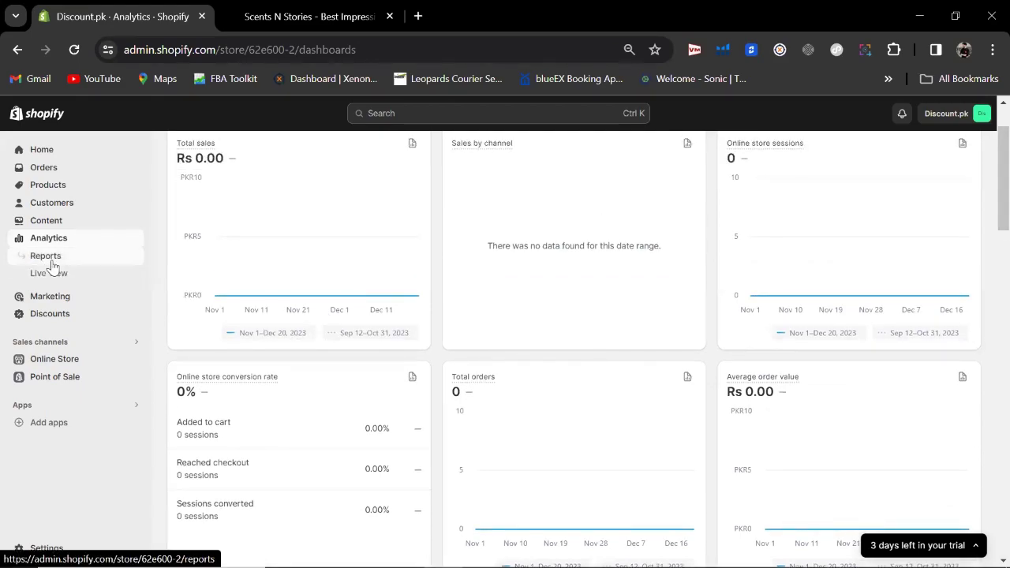
left_click(45, 256)
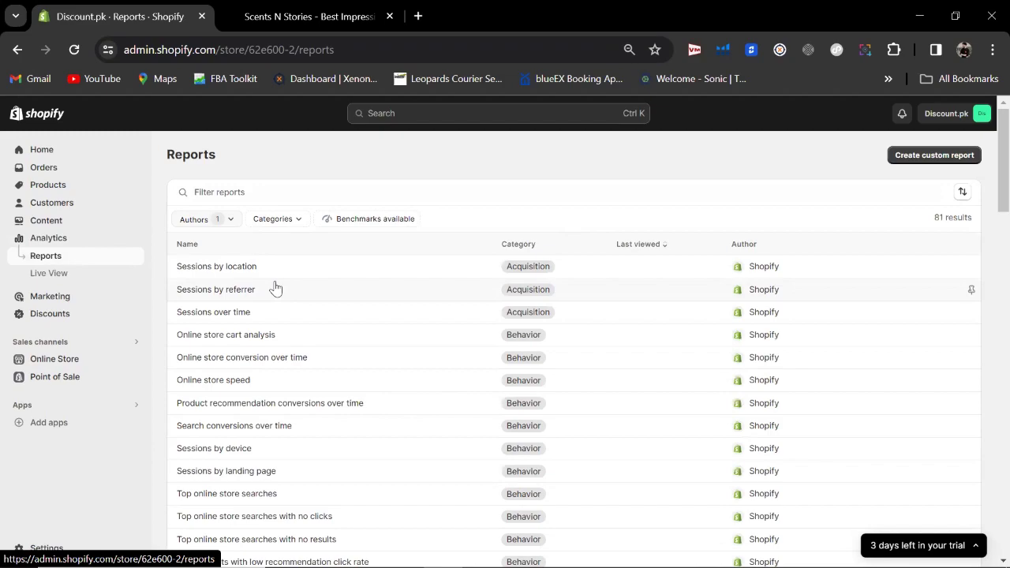
Open Live View and rotate the visitor globe toward Europe, Africa, Russia and Asia
left_click(64, 273)
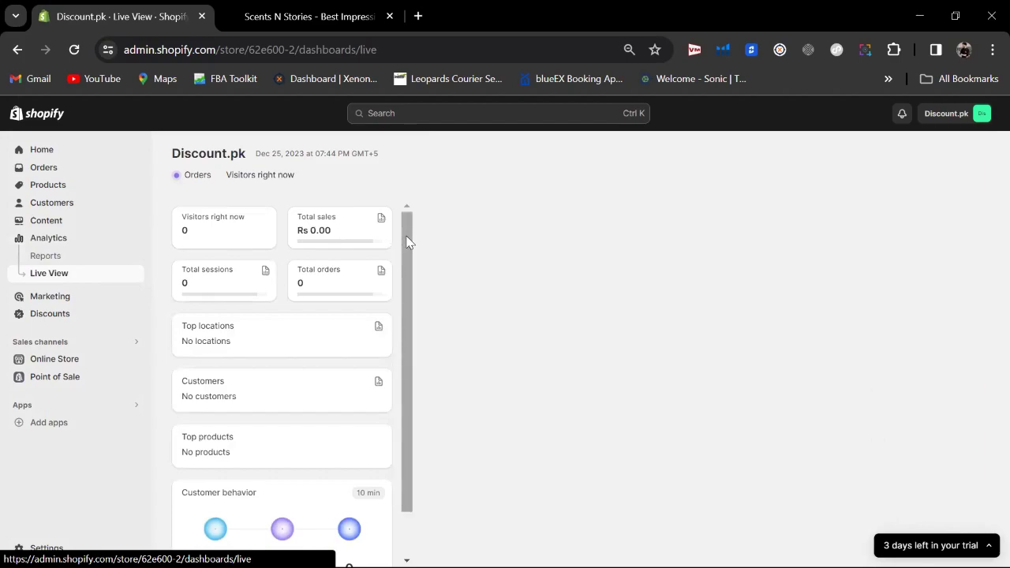
scroll(409, 243, "down", 1)
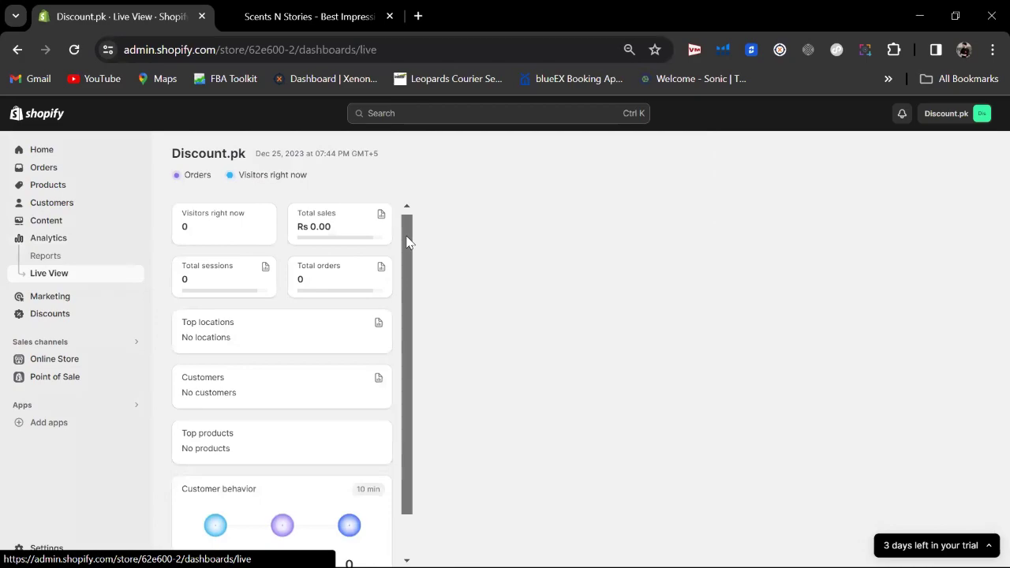
scroll(409, 242, "down", 1)
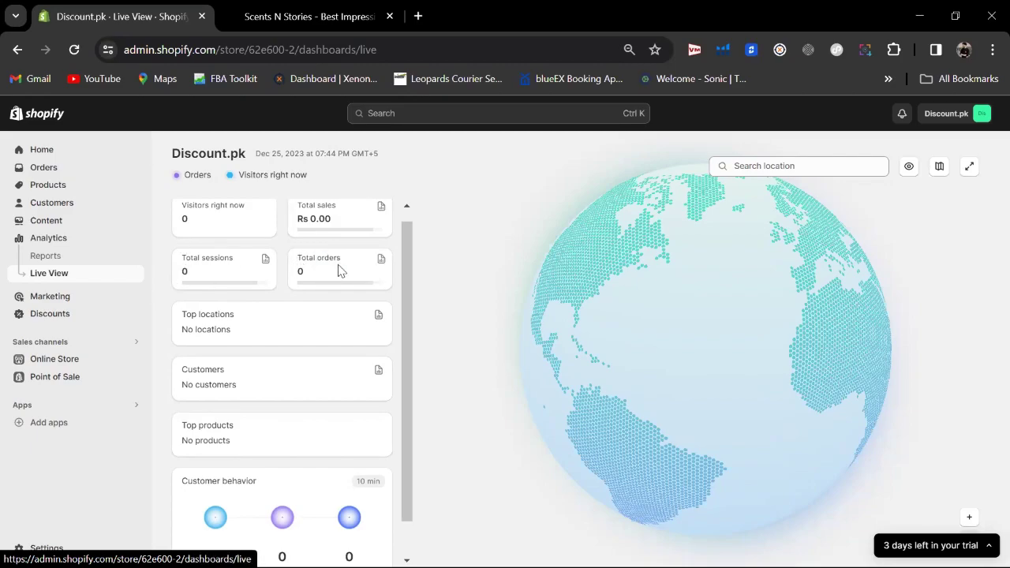
left_click_drag(404, 242, 405, 276)
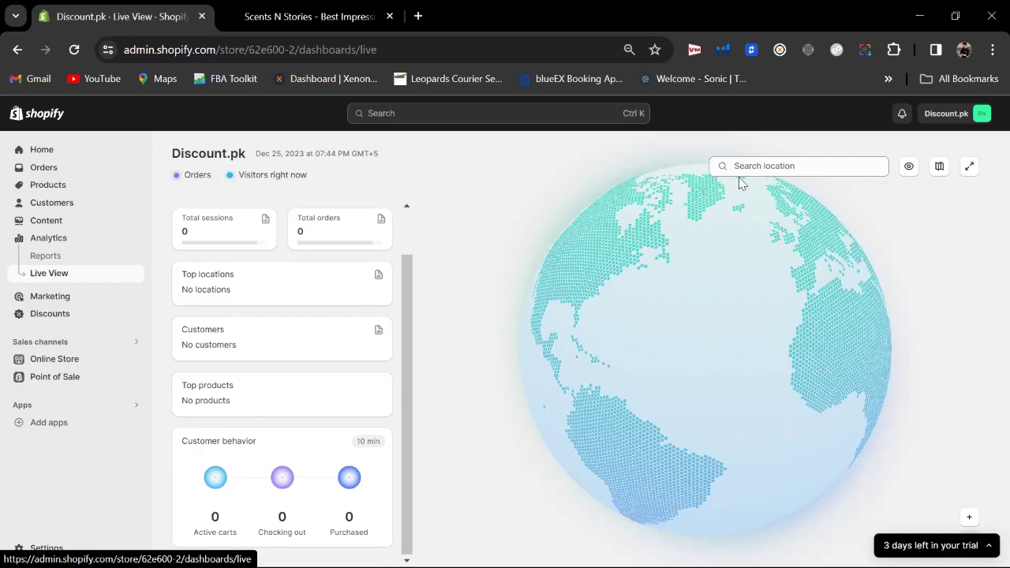
left_click_drag(642, 309, 806, 304)
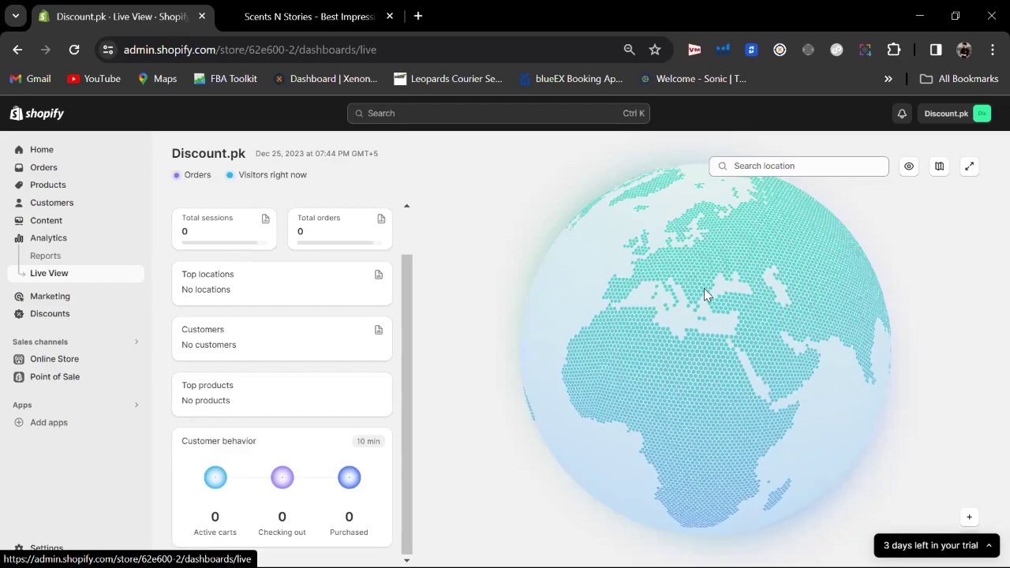
left_click_drag(721, 295, 666, 330)
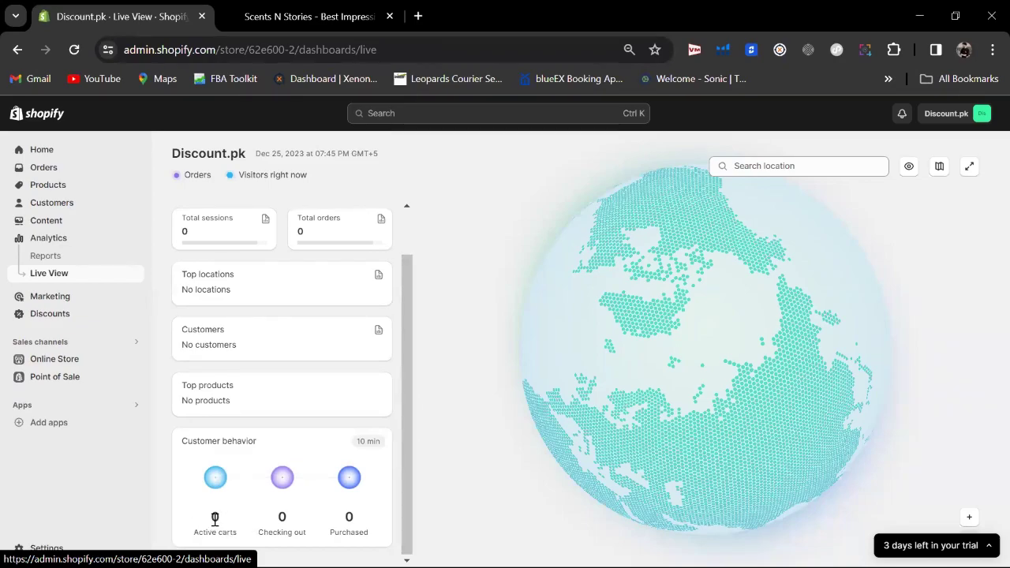
Check the Active carts count of 0, then go to the Marketing overview
double_click(215, 518)
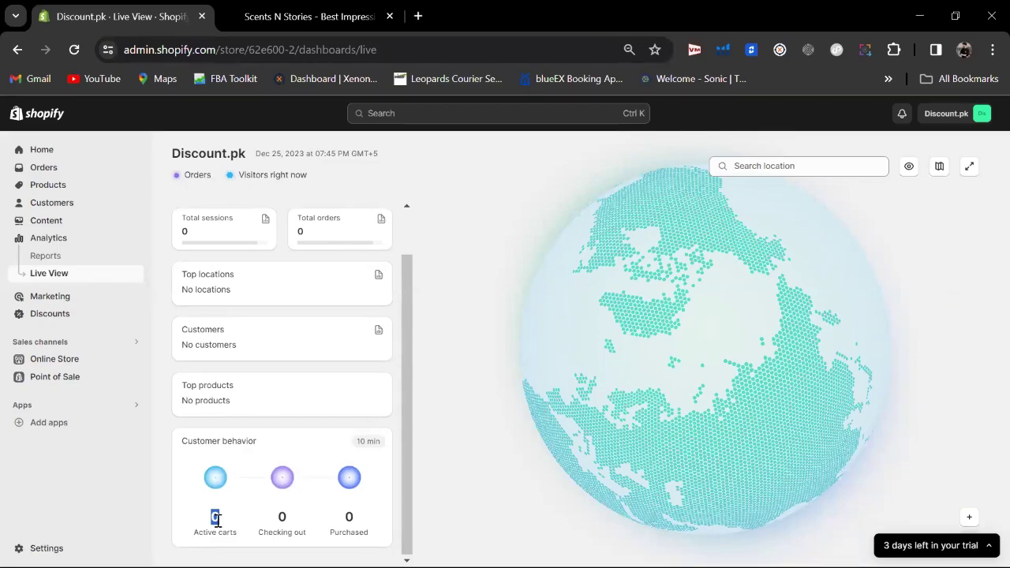
left_click(281, 521)
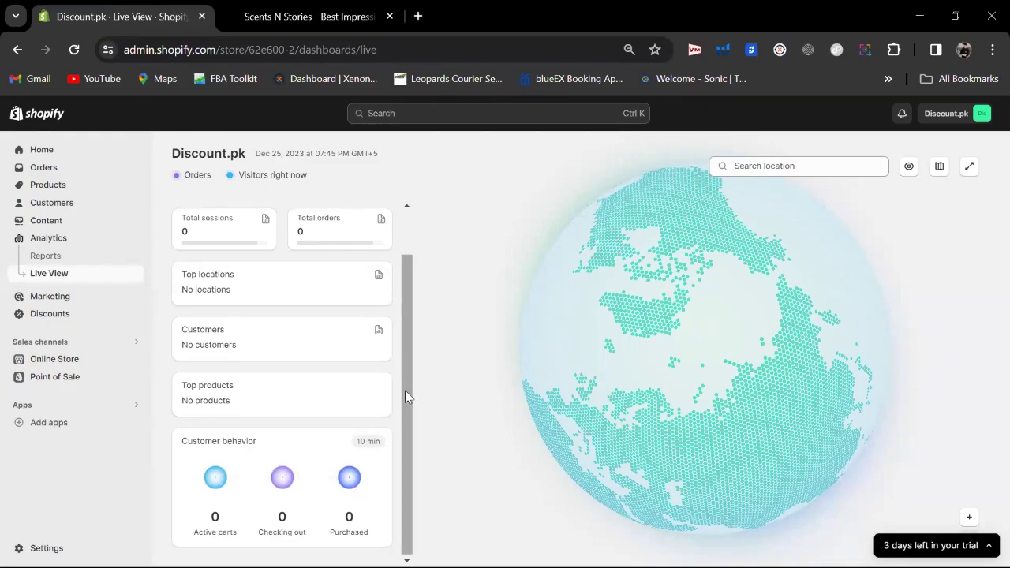
left_click(32, 296)
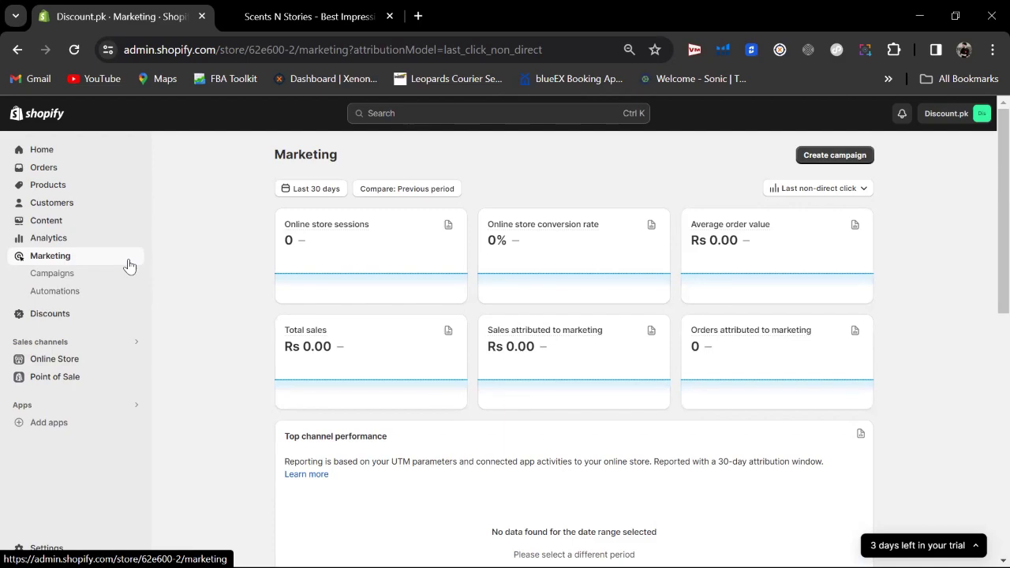
Go to Discounts and start creating a new discount
left_click(46, 317)
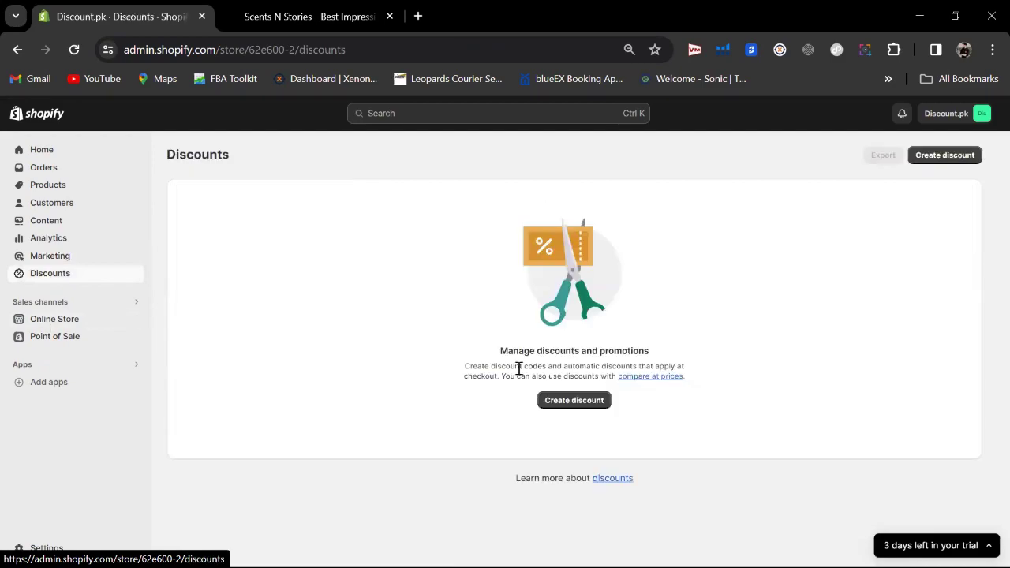
left_click(563, 401)
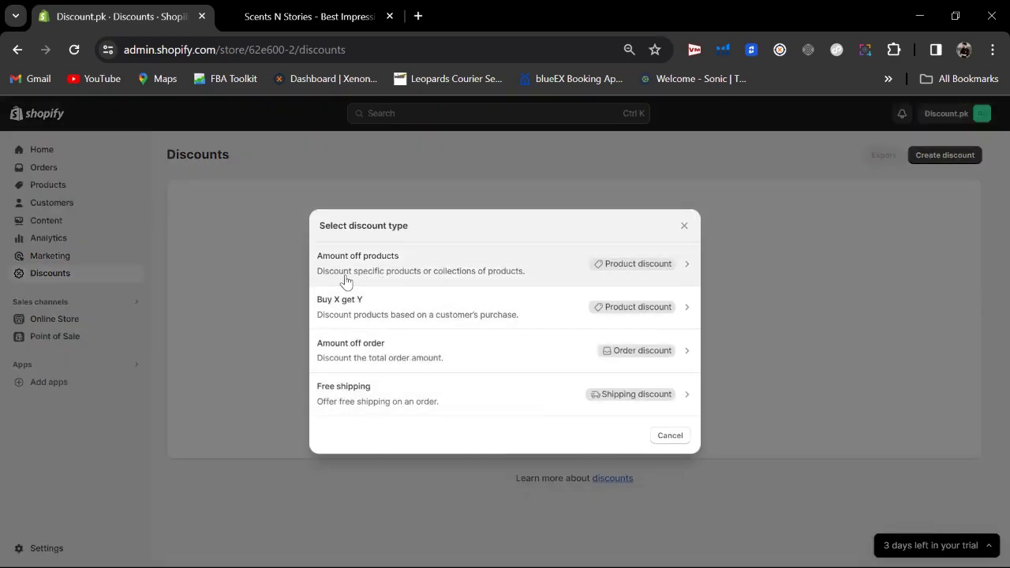
Choose a Free shipping discount with code 234637, valid for all countries
left_click(363, 402)
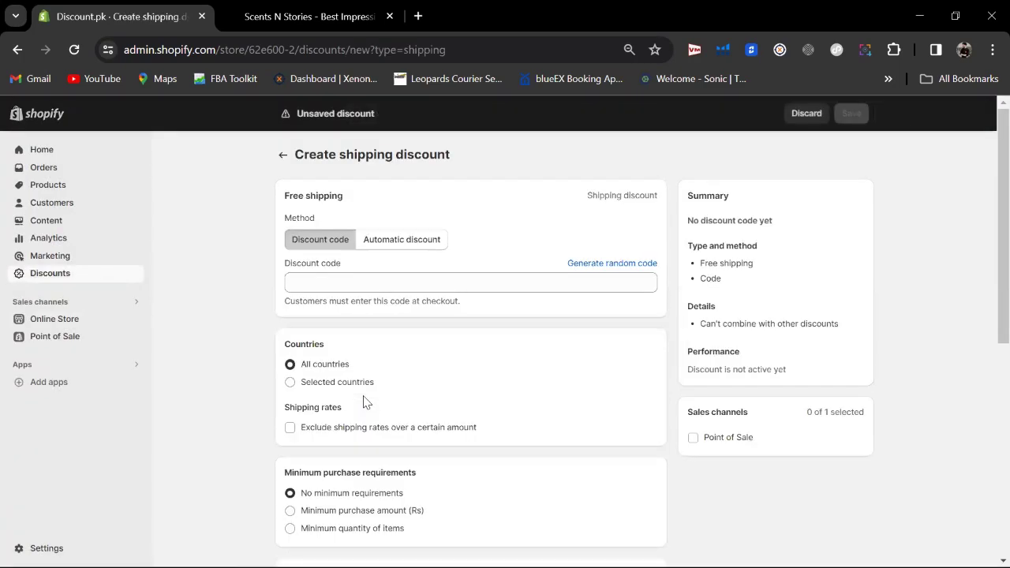
left_click(367, 286)
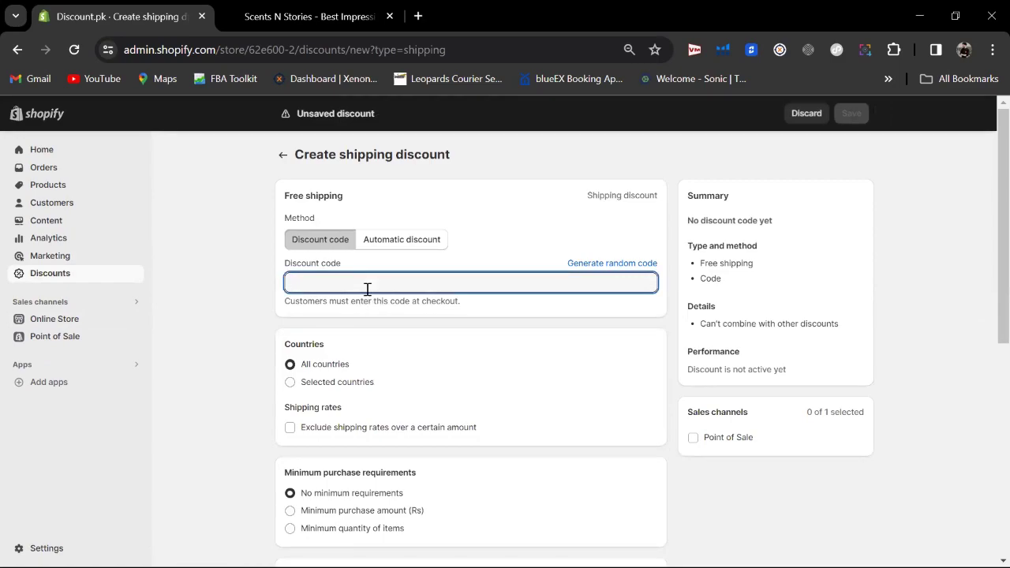
type("234637")
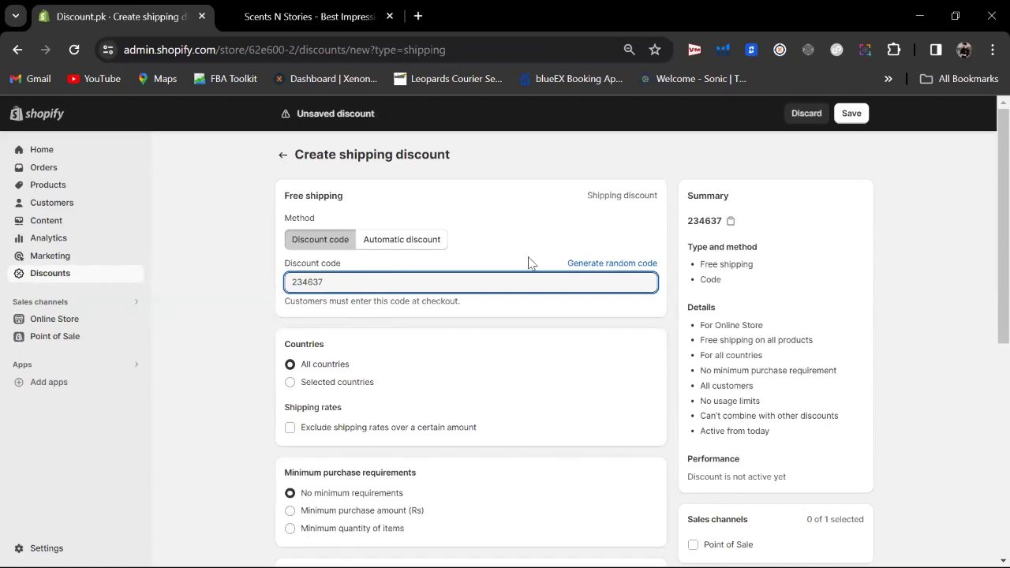
scroll(986, 221, "down", 2)
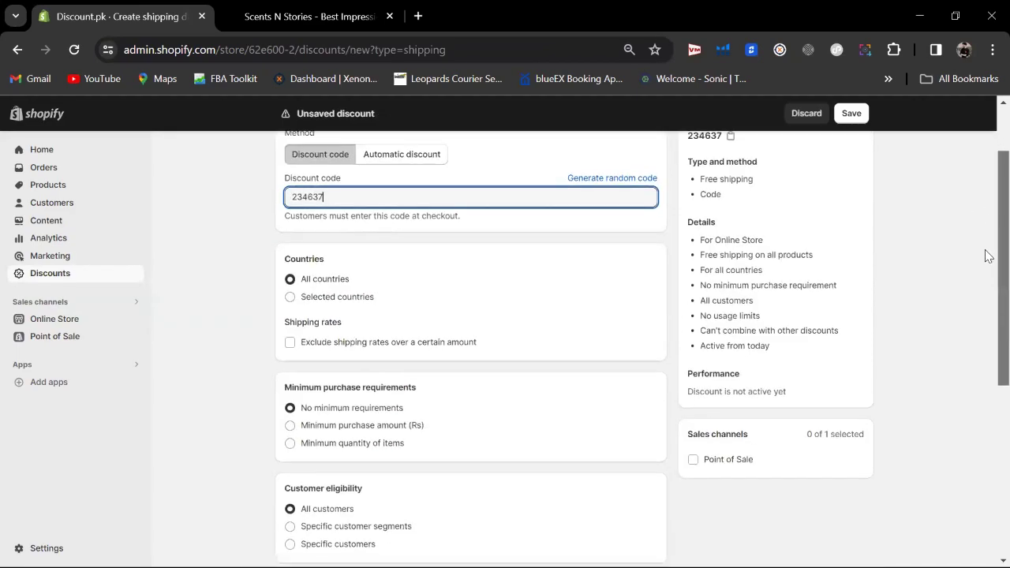
left_click(290, 296)
left_click(290, 279)
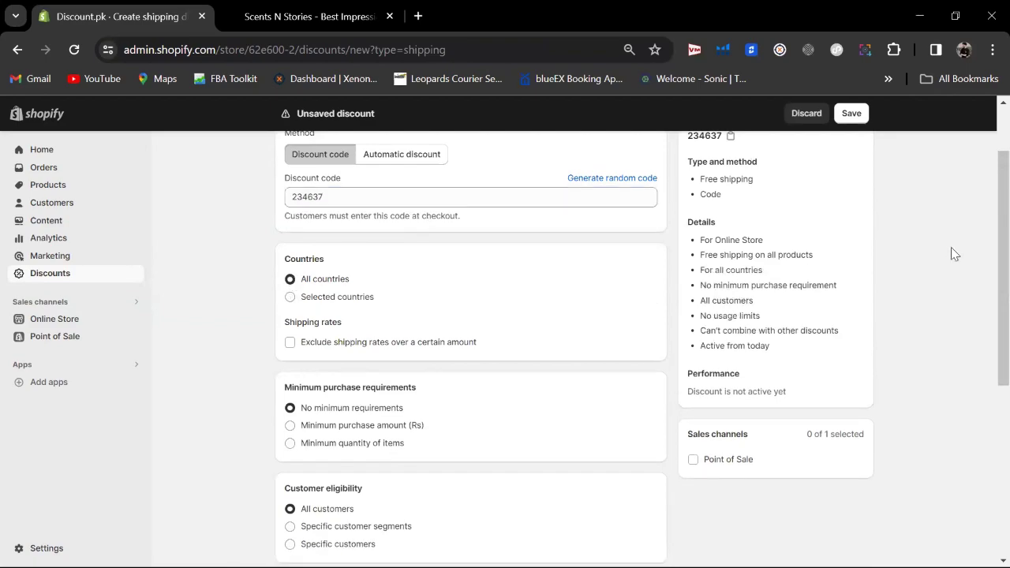
Require a minimum purchase amount (Rs), leaving the amount field still blank
scroll(986, 234, "down", 1)
scroll(987, 234, "down", 2)
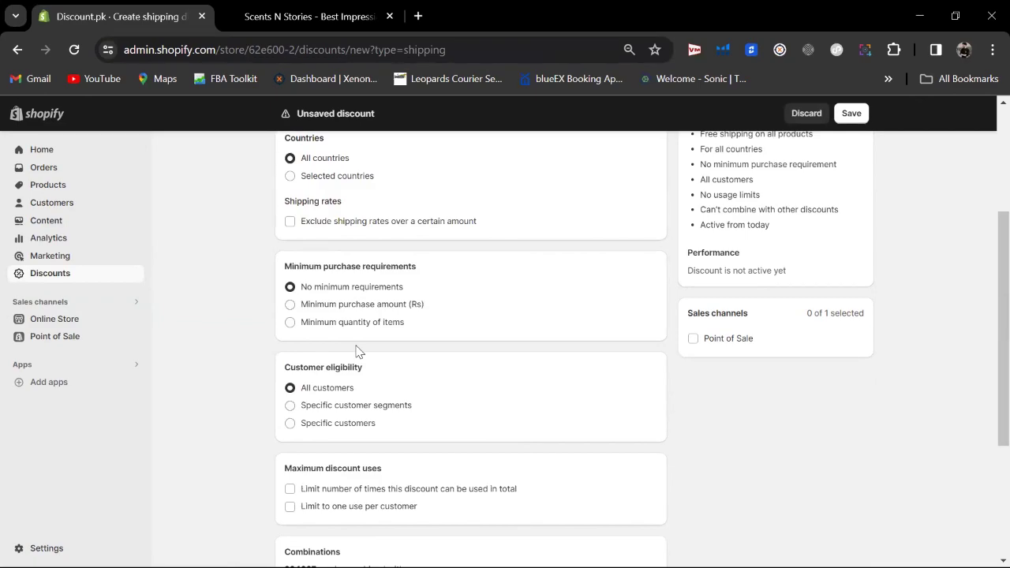
left_click(291, 304)
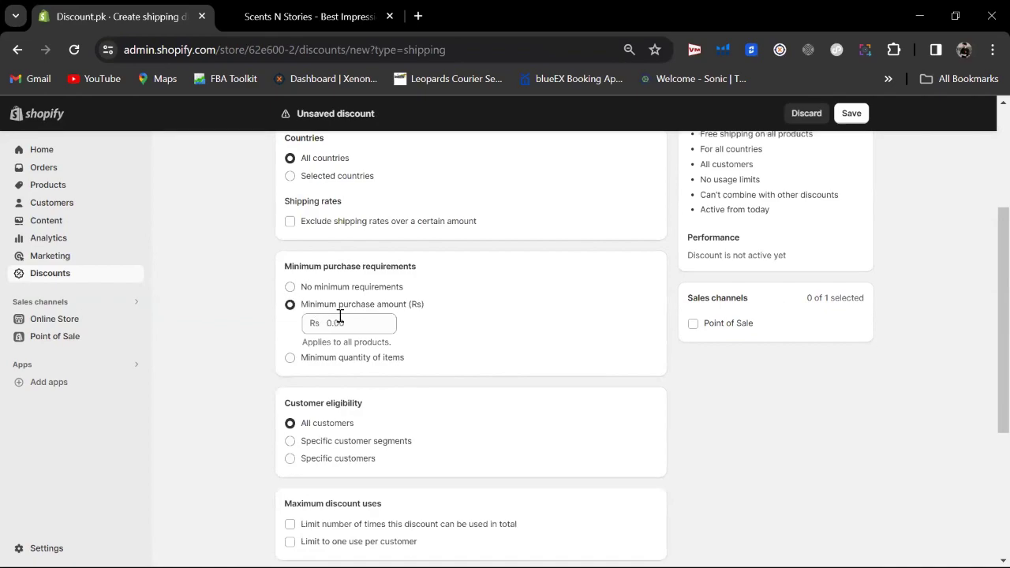
left_click(312, 326)
key("F1")
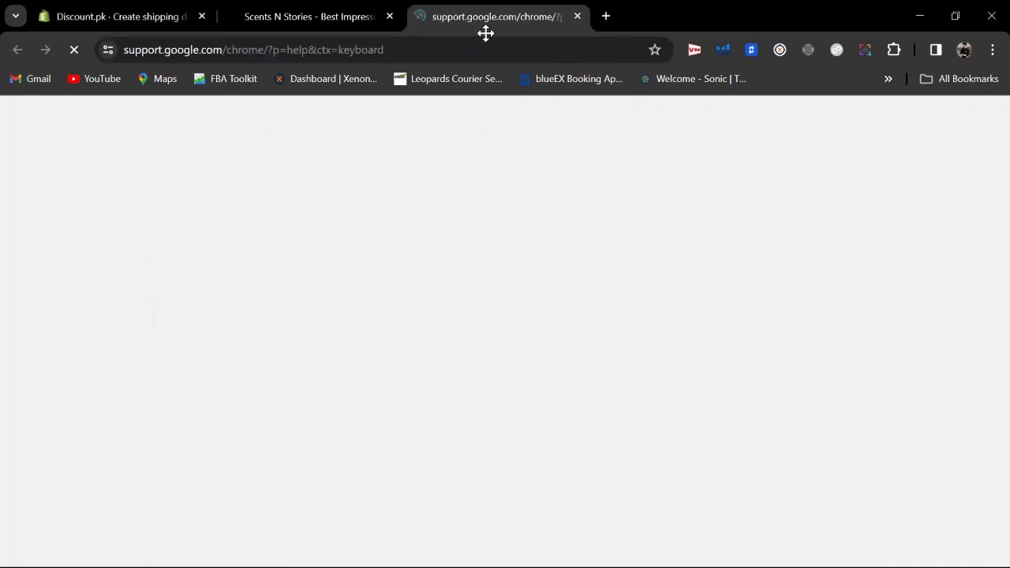
left_click(74, 17)
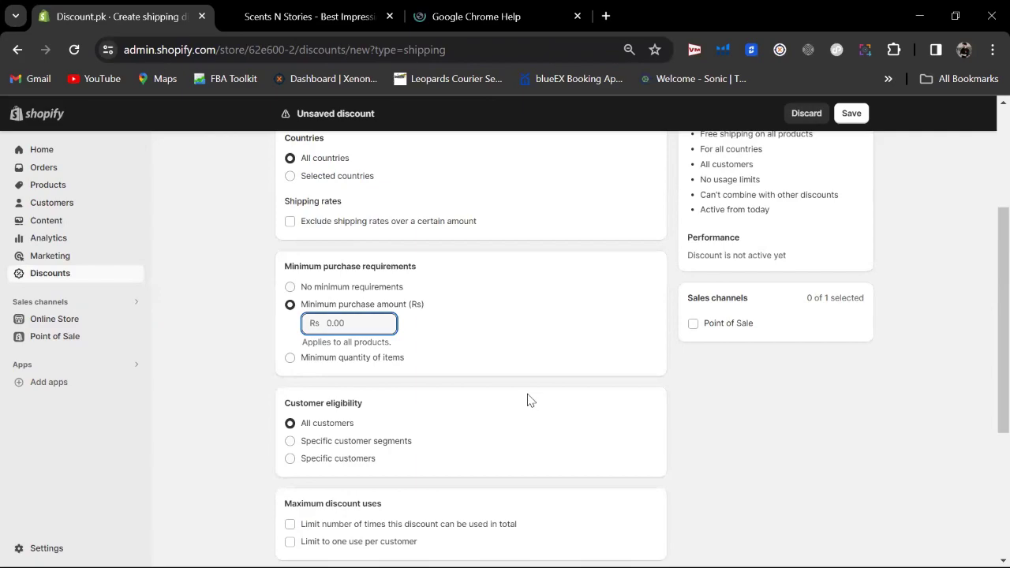
left_click_drag(987, 343, 984, 379)
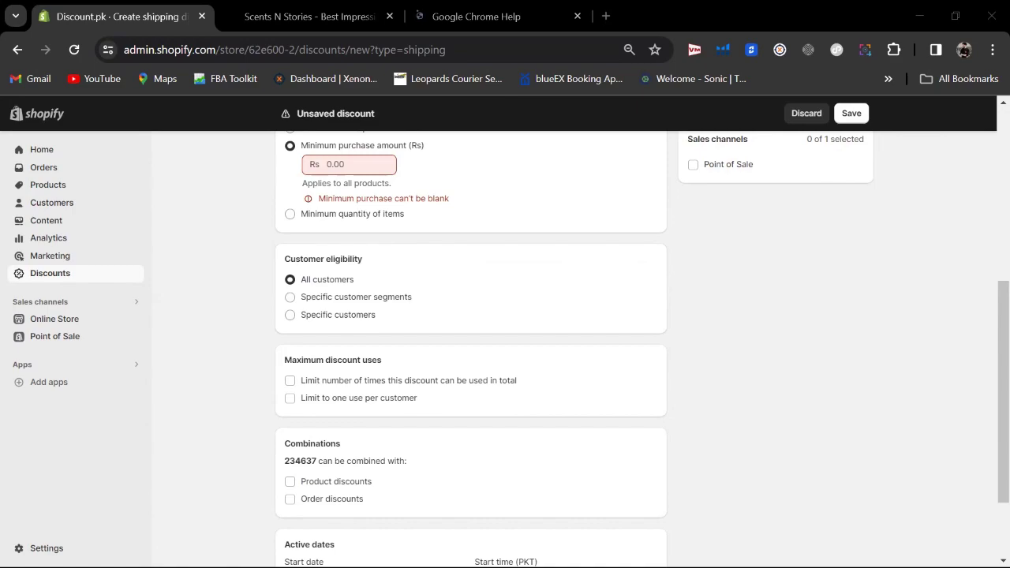
key("super")
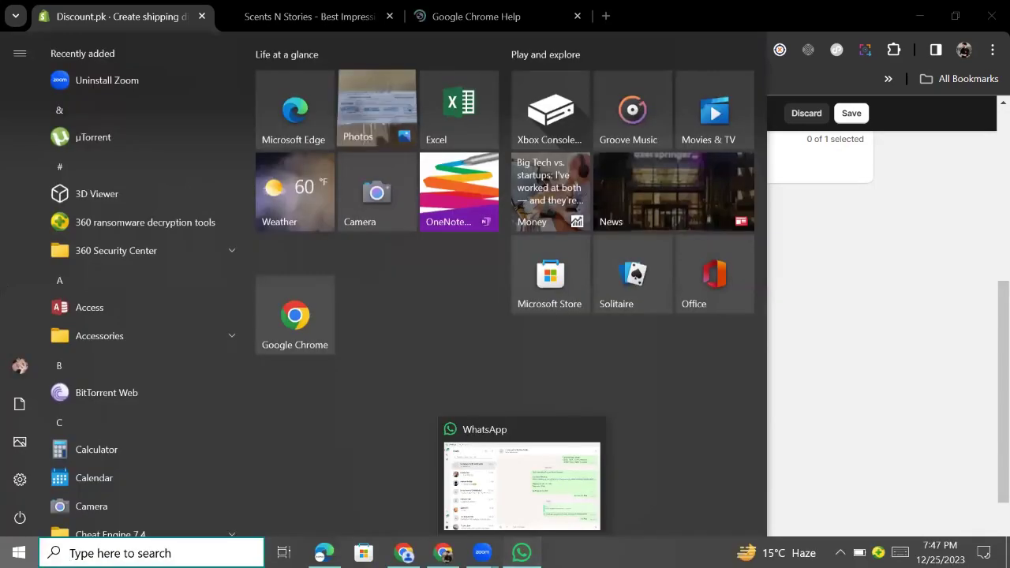
left_click(521, 552)
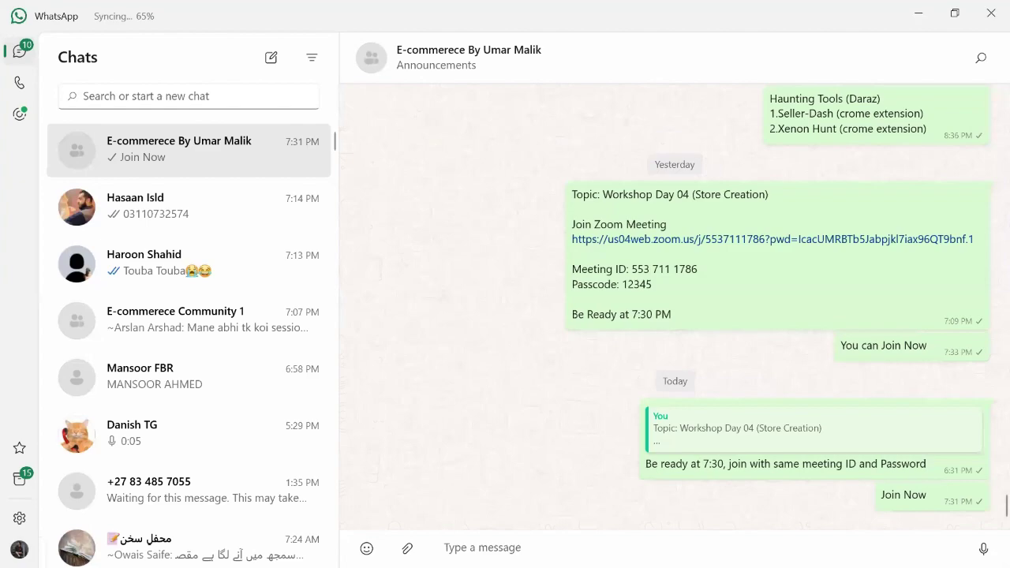
left_click(919, 14)
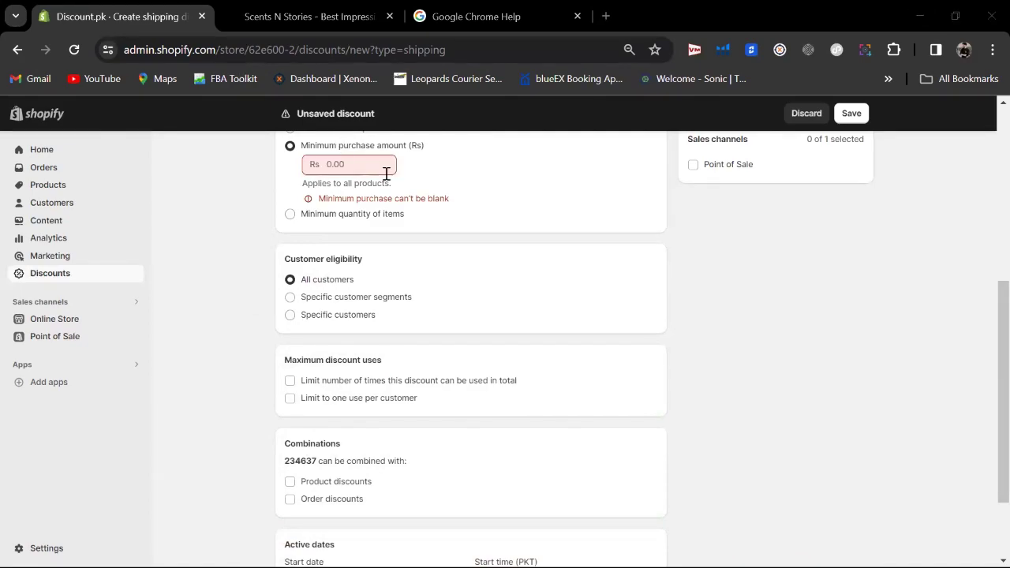
left_click(588, 358)
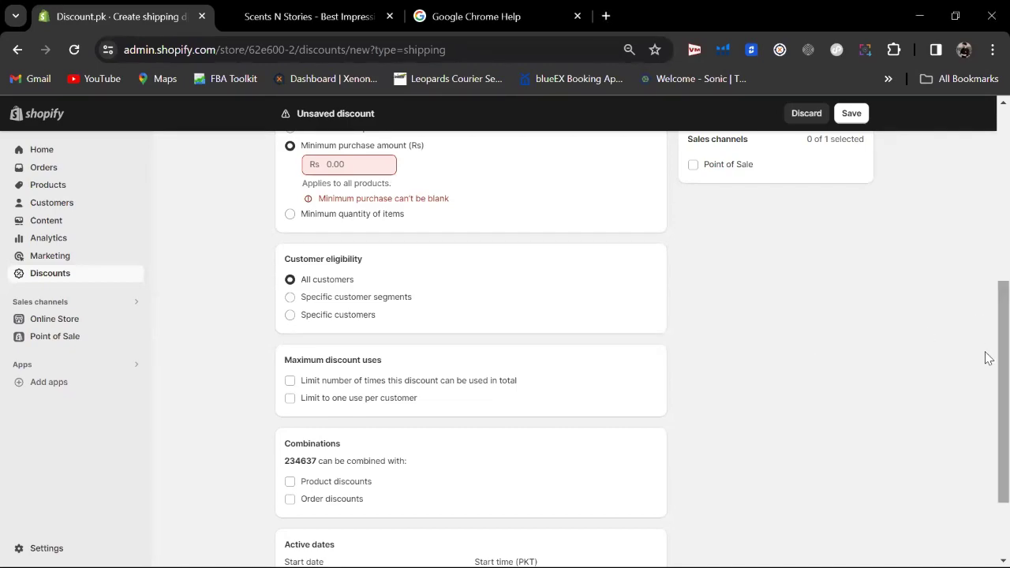
scroll(986, 357, "down", 2)
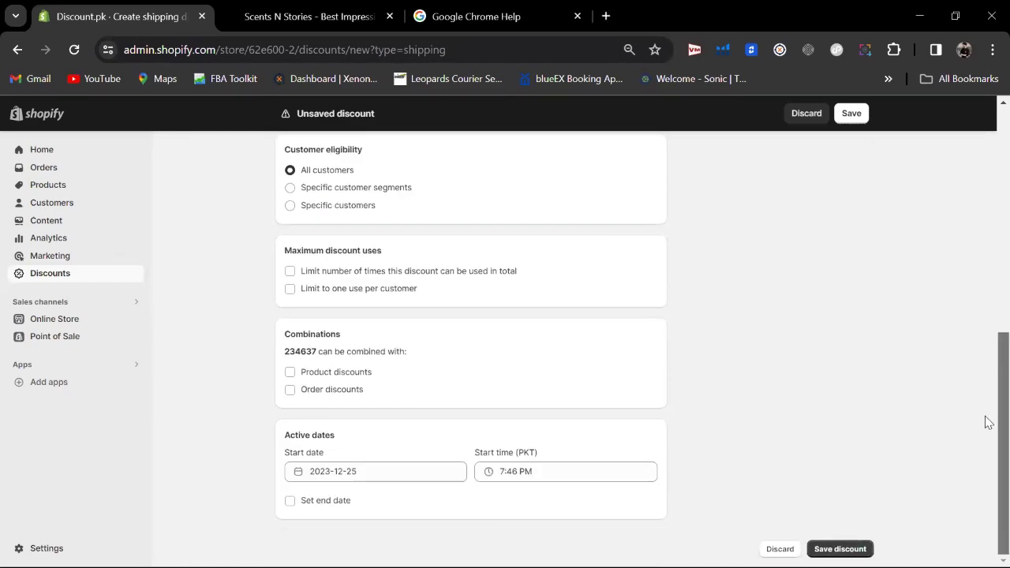
scroll(985, 379, "up", 2)
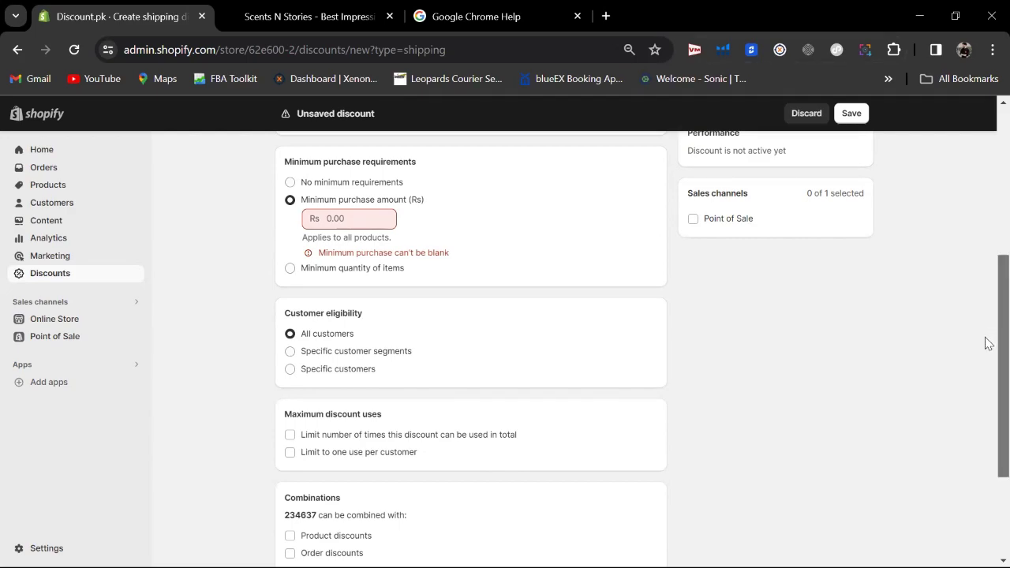
scroll(985, 345, "down", 1)
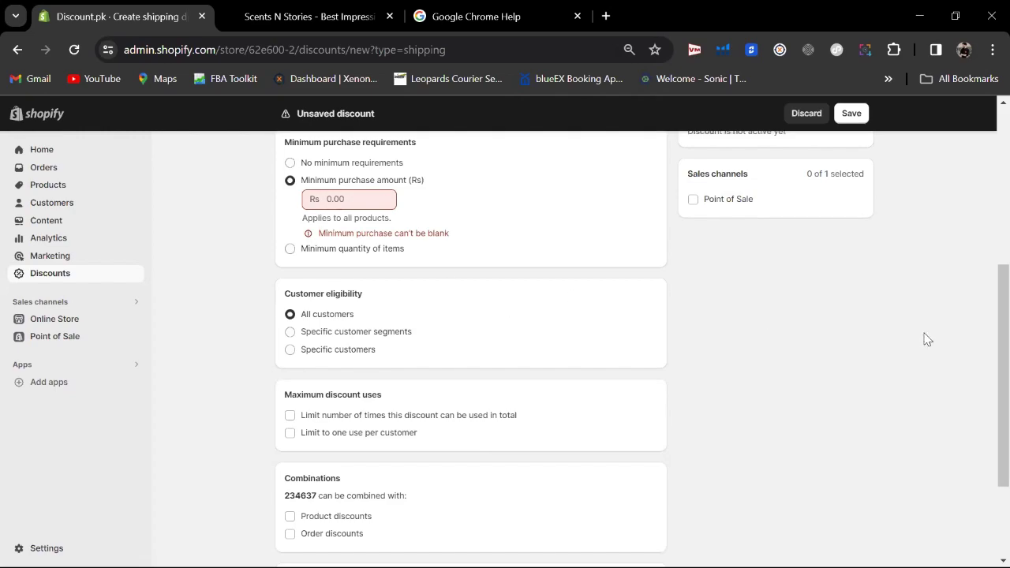
scroll(987, 363, "down", 1)
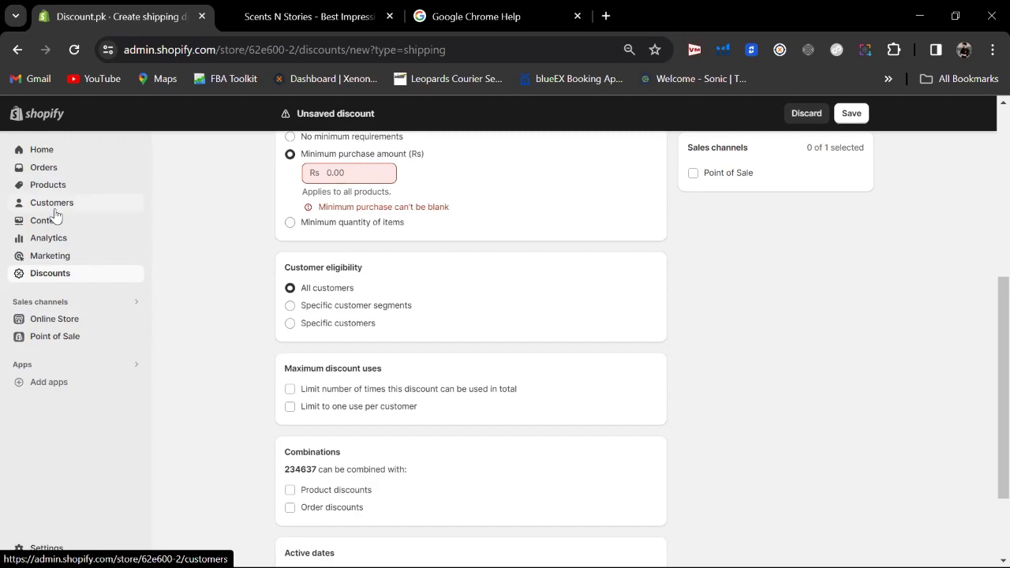
Leave the unsaved discount for Online Store and collapse the trial reminder
left_click(77, 320)
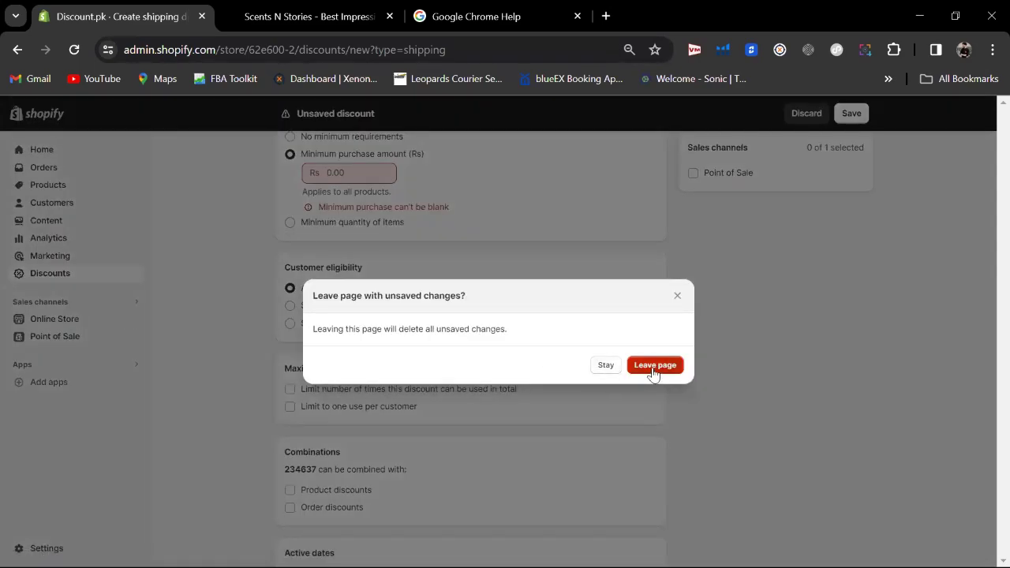
left_click(654, 371)
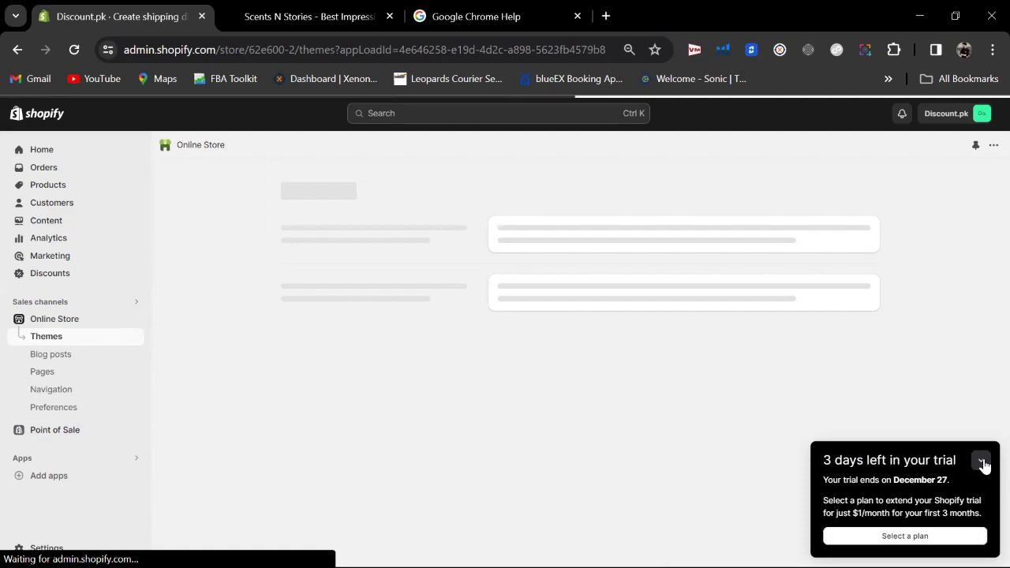
left_click(982, 463)
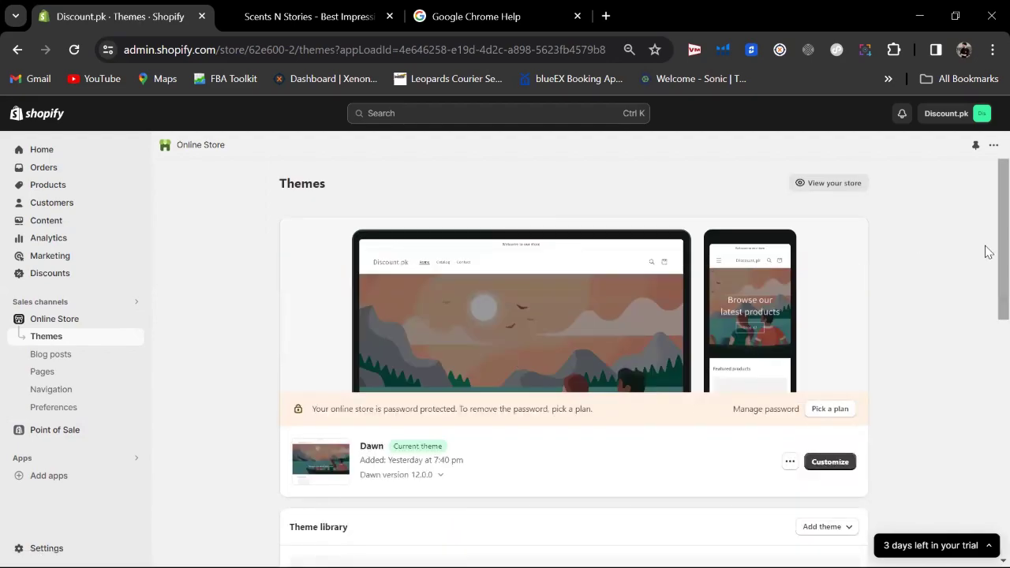
Find Refresh under Popular free themes and add it to the theme library
scroll(986, 284, "down", 3)
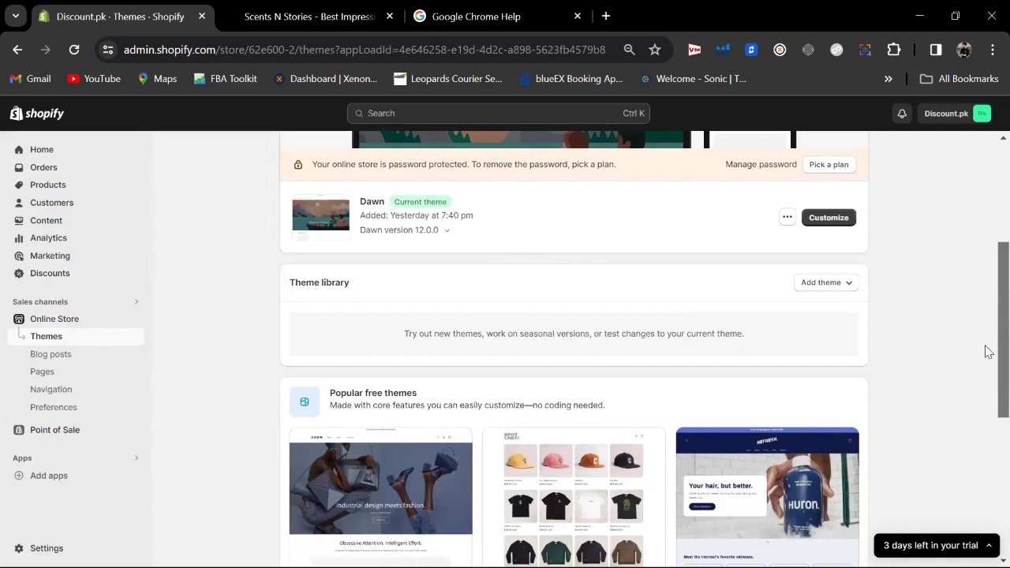
scroll(986, 371, "down", 1)
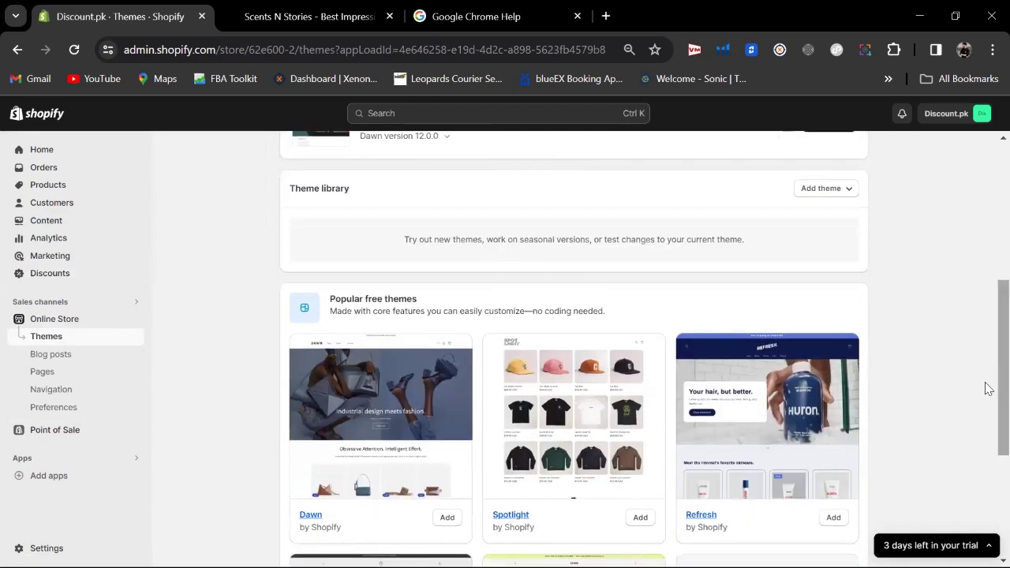
scroll(986, 395, "down", 2)
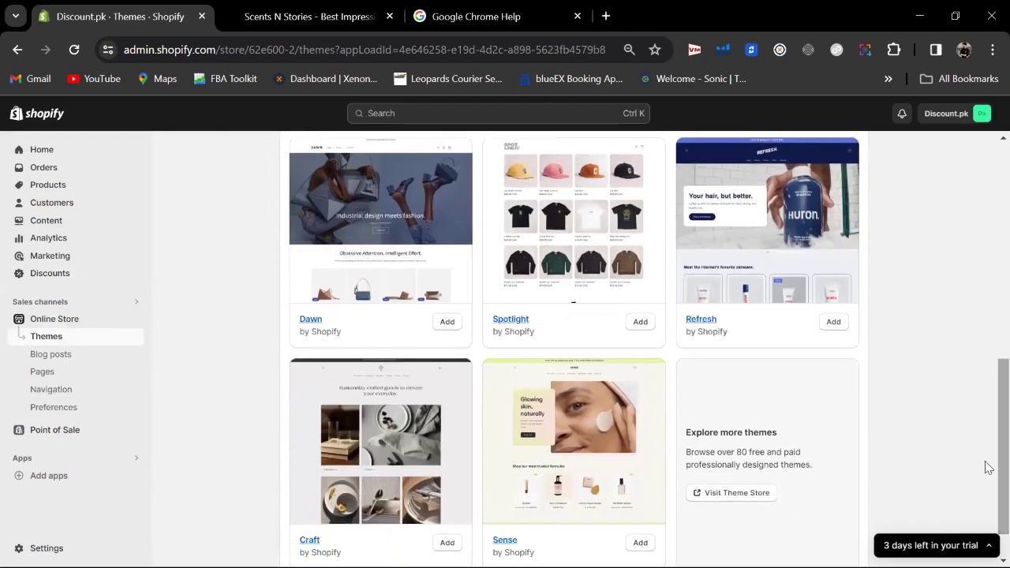
scroll(988, 433, "down", 1)
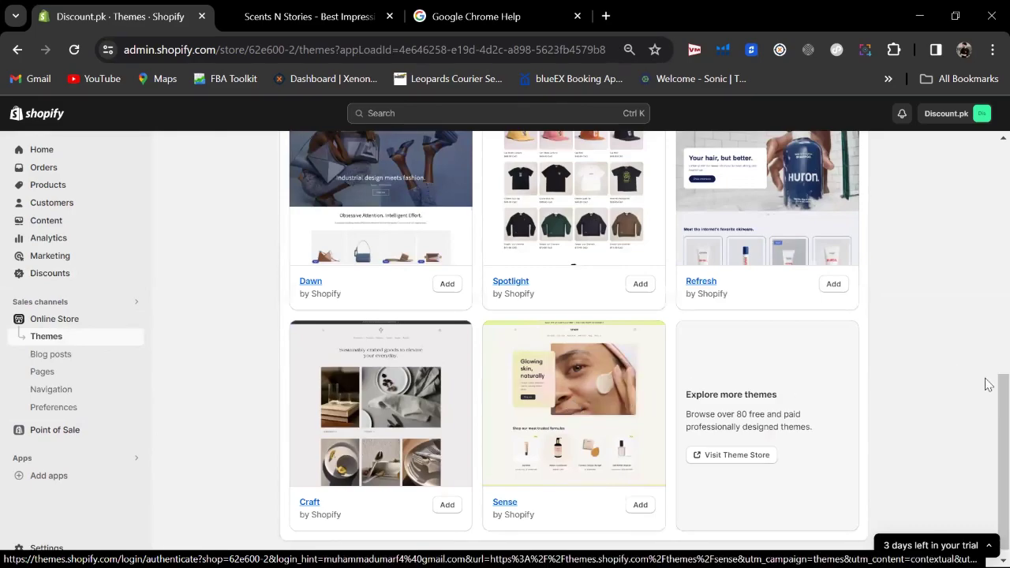
scroll(987, 394, "up", 1)
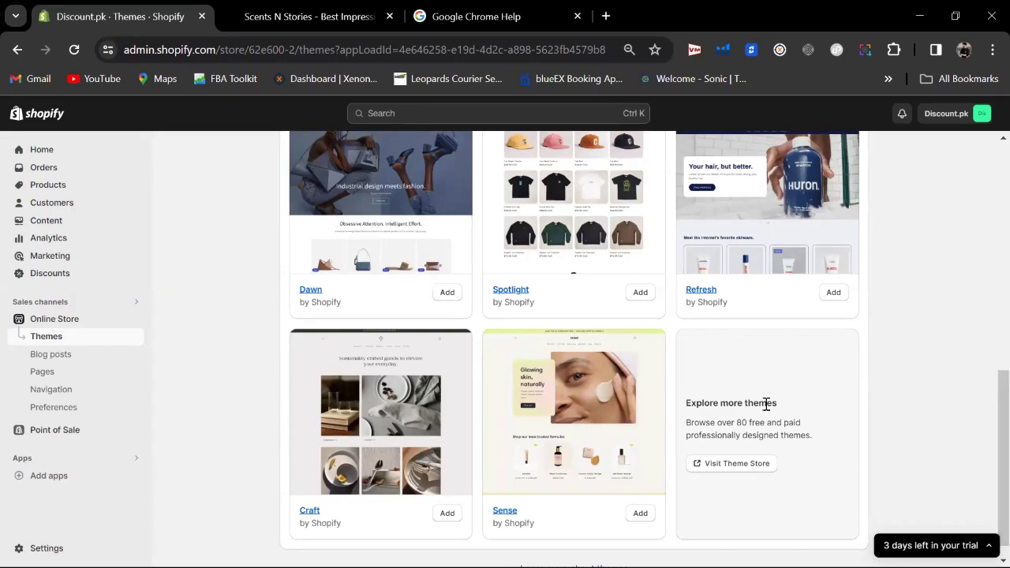
scroll(989, 389, "up", 1)
scroll(988, 390, "up", 1)
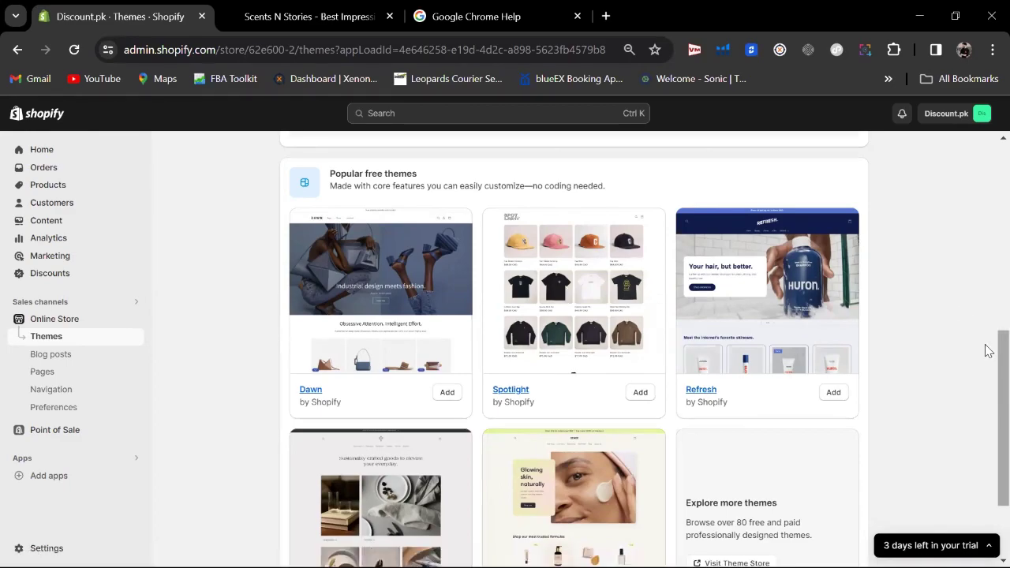
scroll(986, 350, "down", 2)
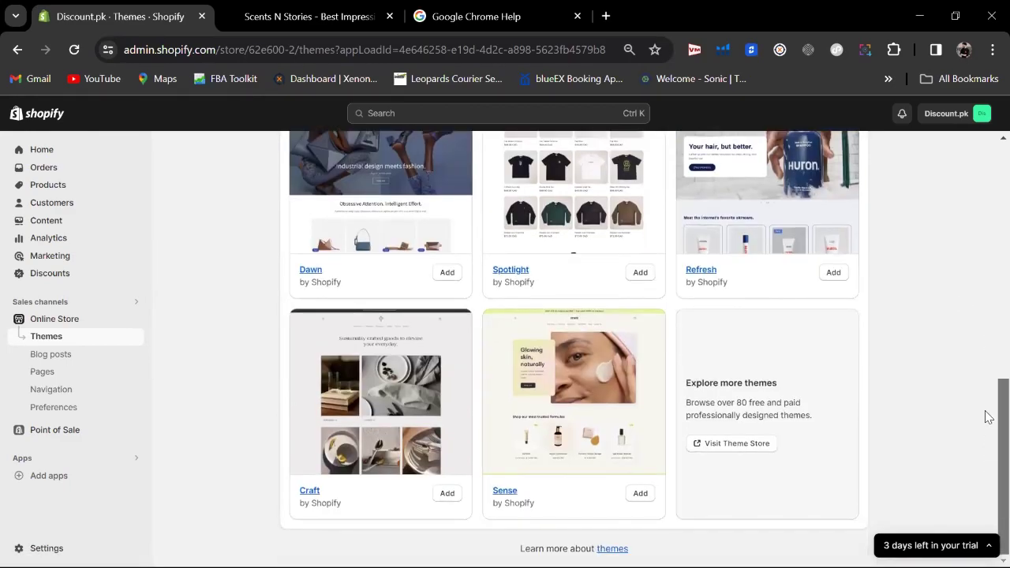
scroll(987, 384, "up", 3)
scroll(985, 307, "down", 1)
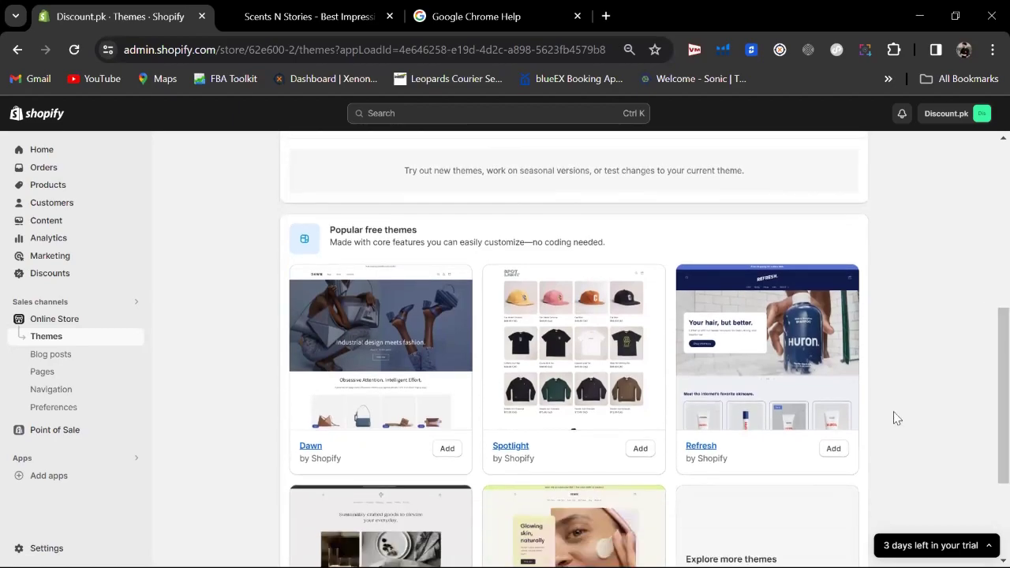
left_click(833, 449)
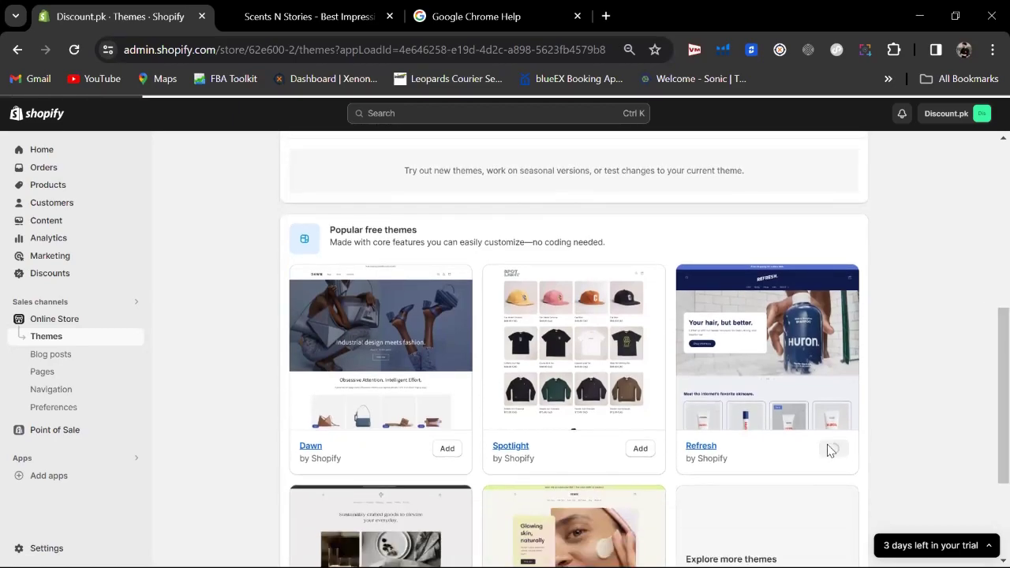
scroll(984, 426, "down", 3)
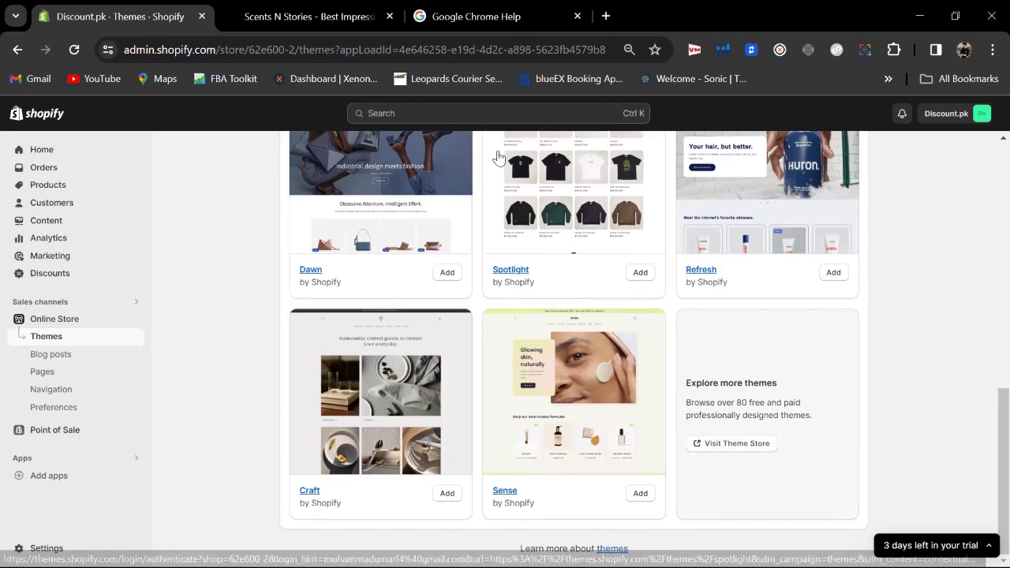
Open the Theme Store in a new tab, browse all themes, then return to the Themes admin tab
left_click(750, 442)
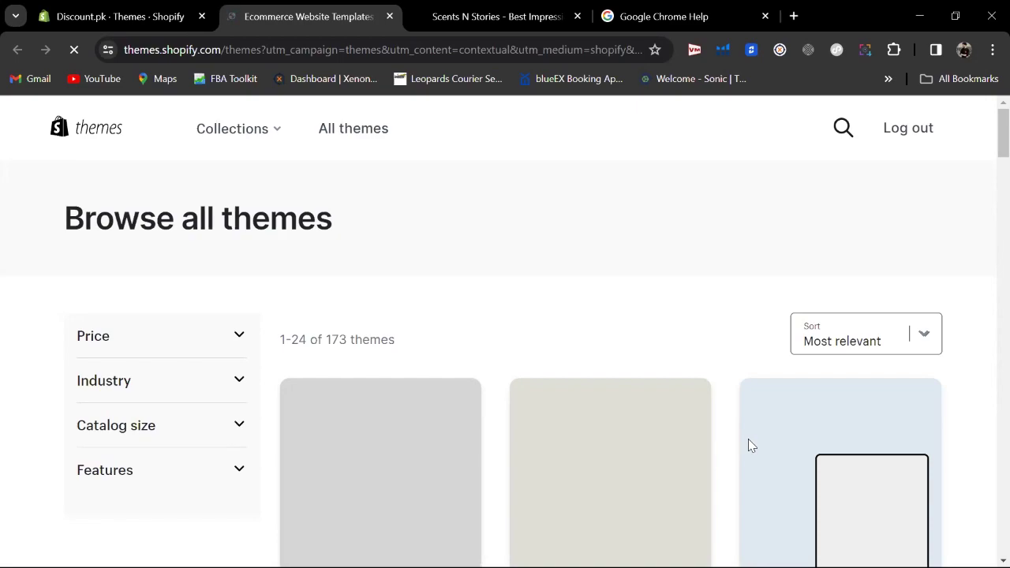
scroll(988, 152, "down", 1)
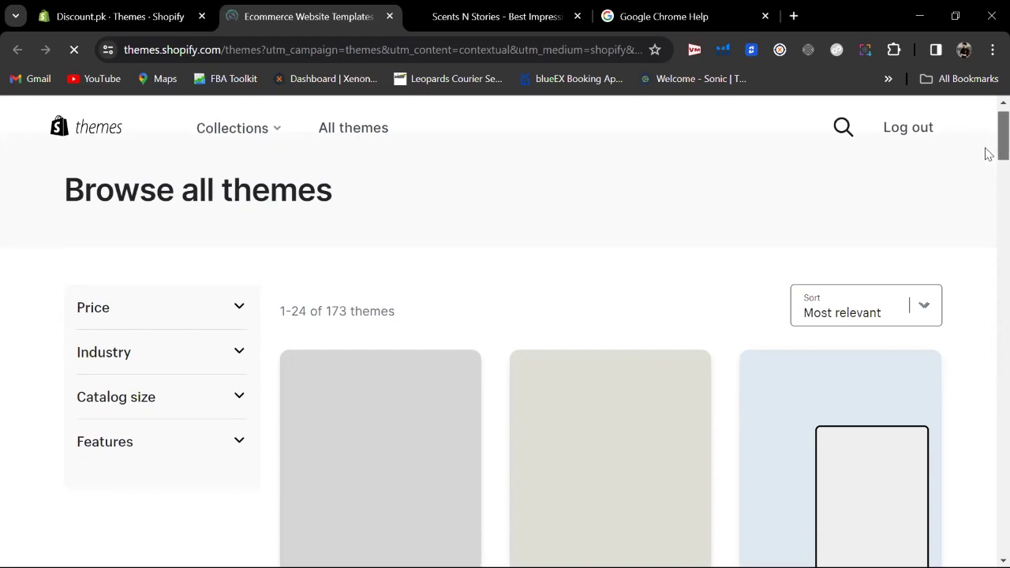
scroll(986, 158, "down", 4)
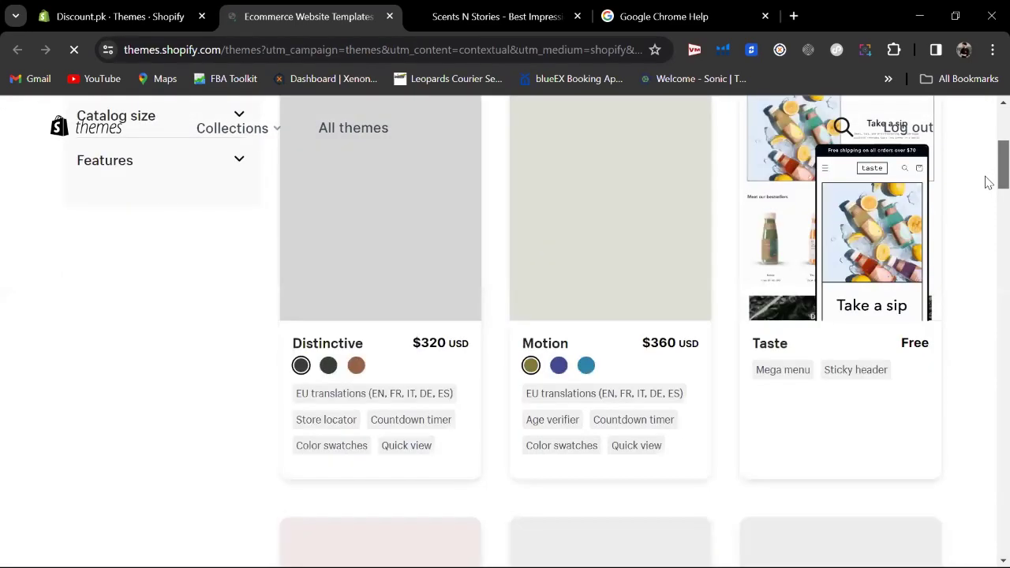
scroll(988, 179, "down", 3)
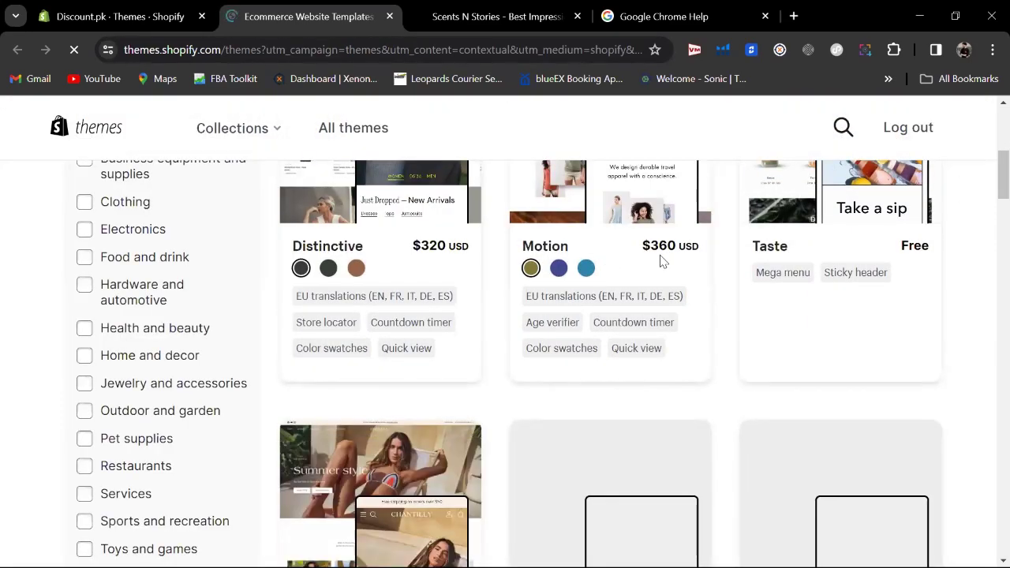
scroll(986, 193, "up", 3)
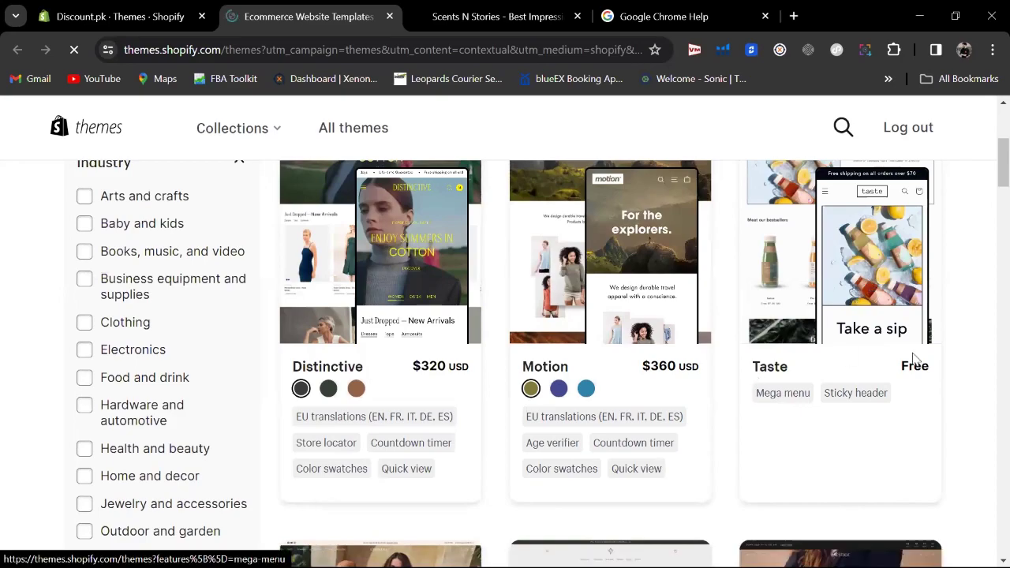
scroll(987, 197, "down", 3)
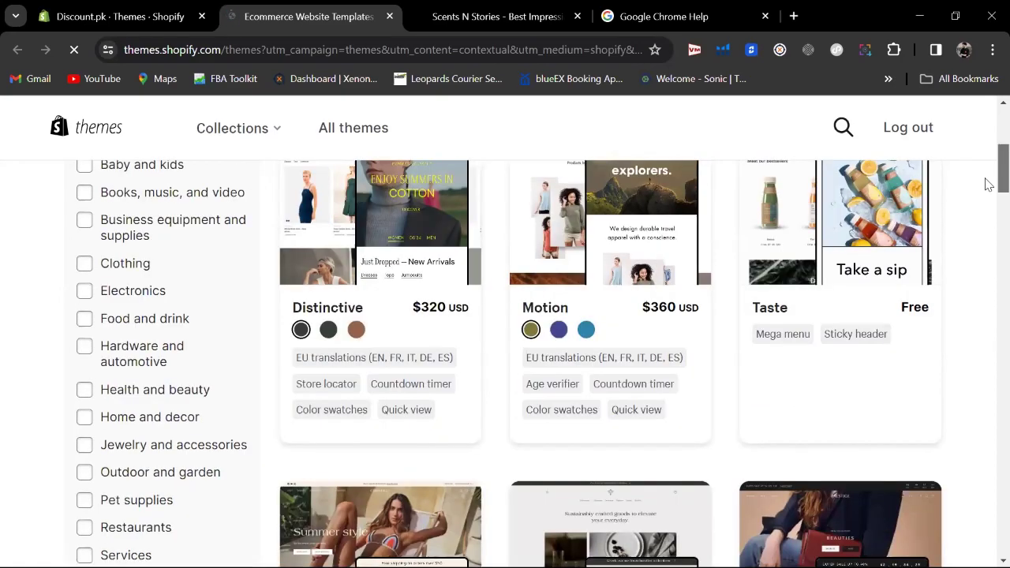
scroll(986, 197, "down", 7)
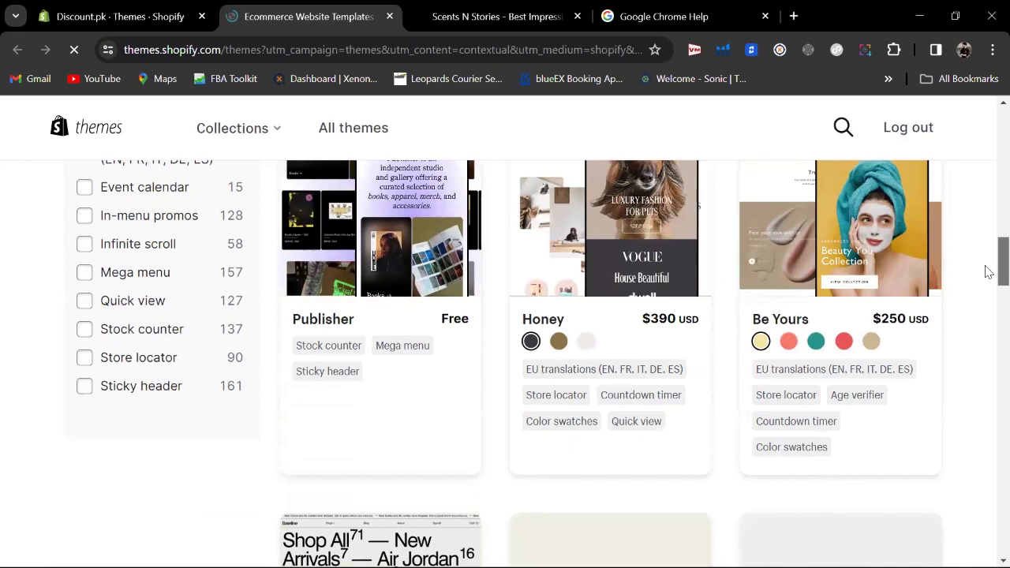
scroll(985, 248, "up", 7)
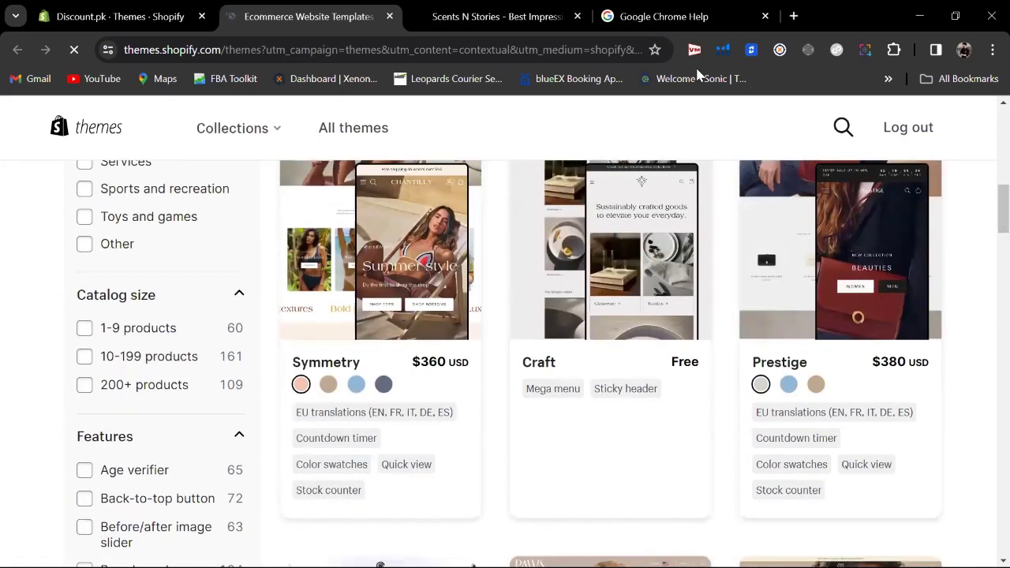
left_click(181, 26)
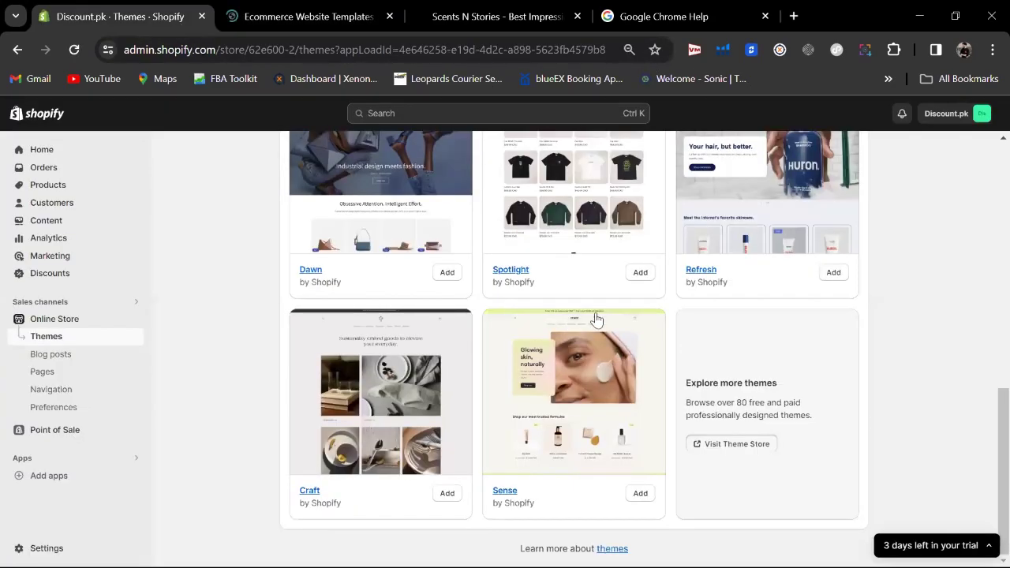
Add the Refresh theme again and scroll up to the theme library
left_click(828, 276)
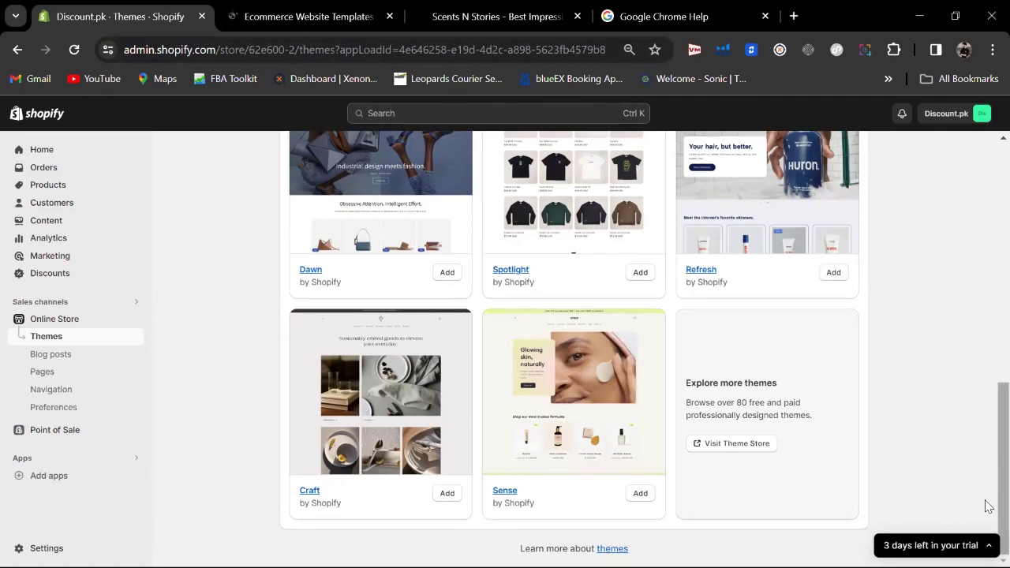
scroll(985, 493, "up", 1)
scroll(986, 349, "up", 4)
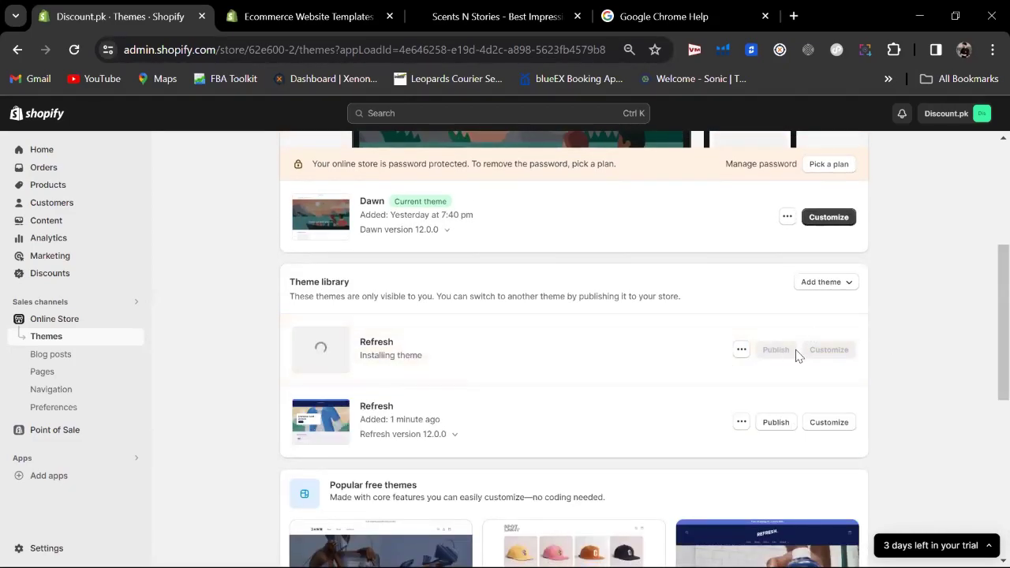
Try removing the installing Refresh duplicate, dismiss the wait warning, then start publishing Refresh
left_click(740, 353)
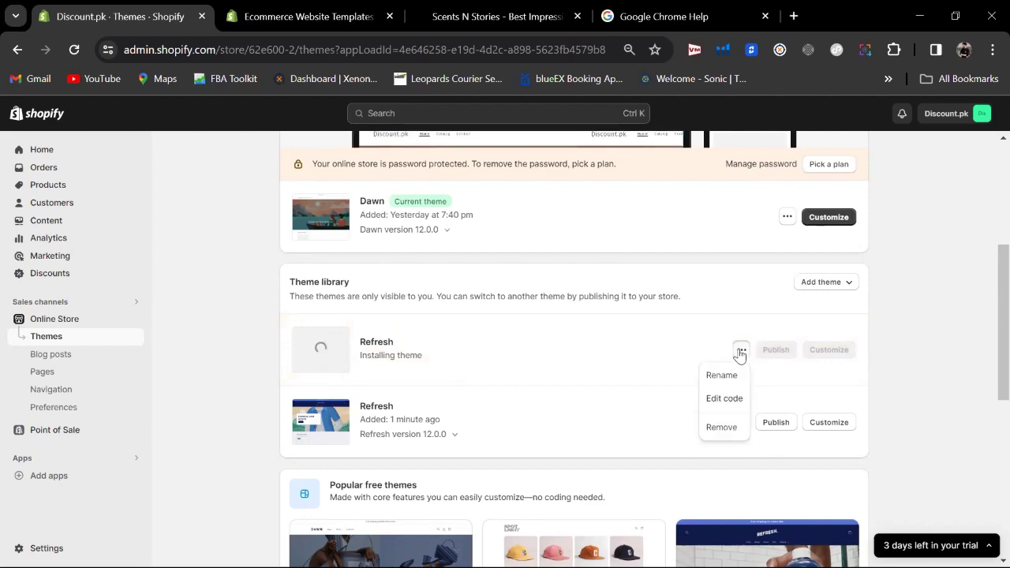
left_click(718, 426)
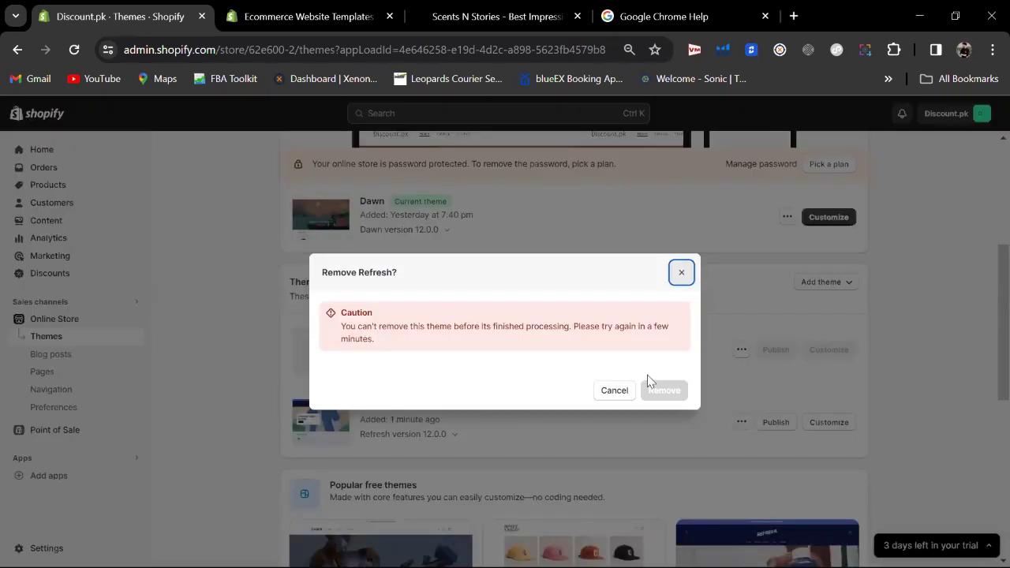
left_click(677, 275)
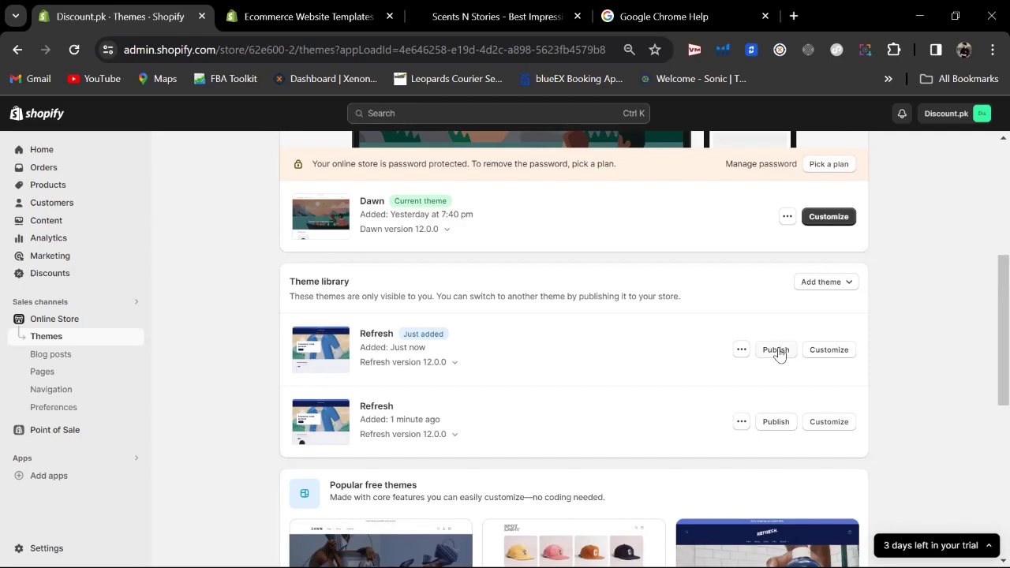
left_click(776, 351)
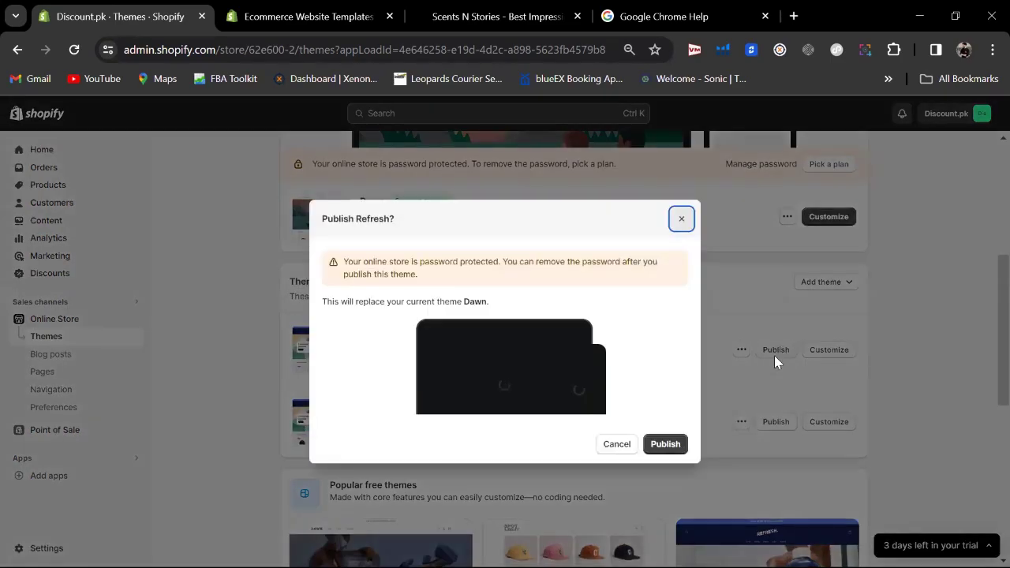
Confirm publishing Refresh in place of Dawn and scroll up to the current theme
left_click(660, 444)
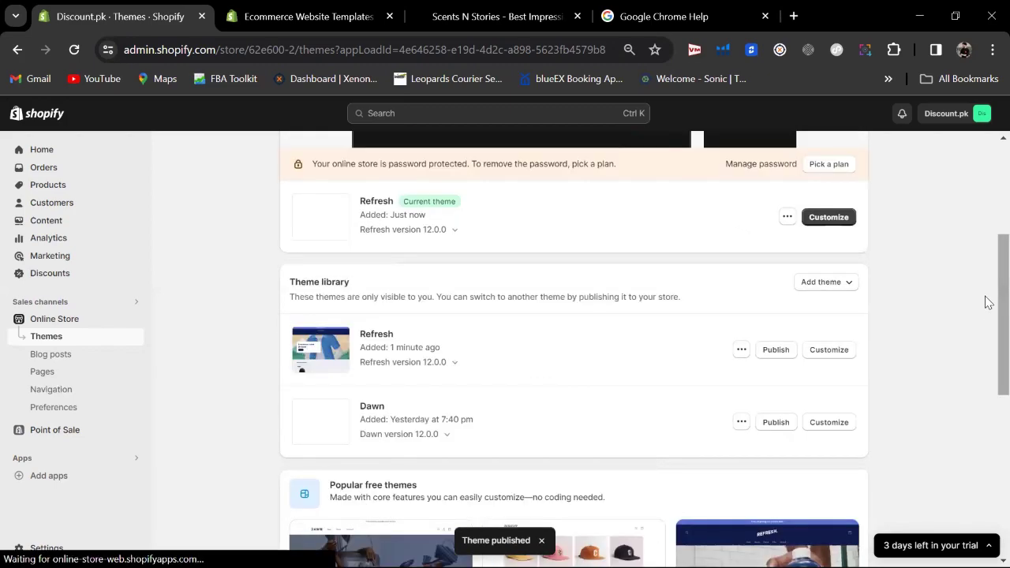
scroll(986, 292, "up", 1)
scroll(988, 263, "up", 2)
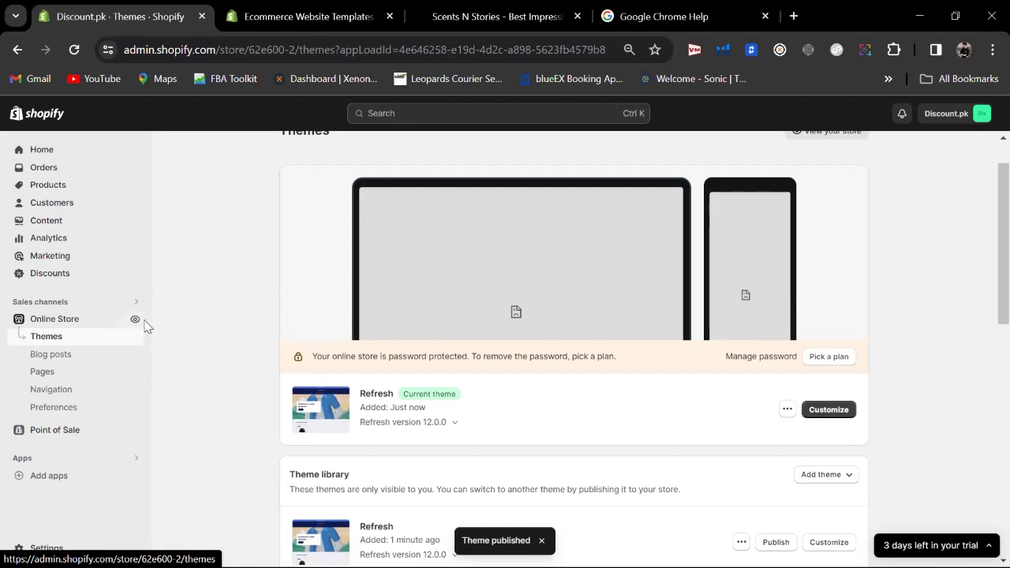
Open the live storefront, dismiss the security and Spy Store popups, and browse the Refresh homepage
left_click(136, 320)
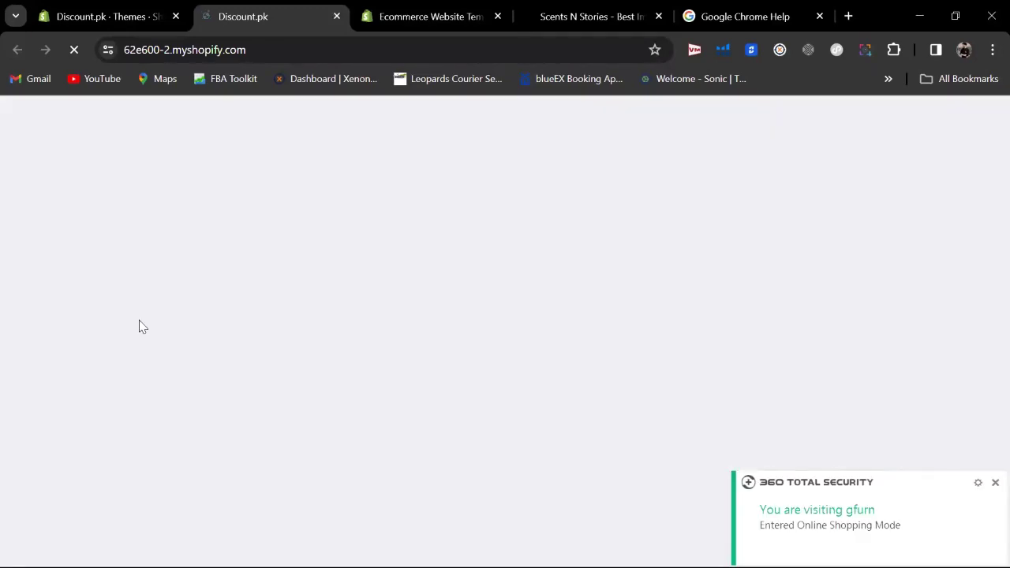
left_click(993, 482)
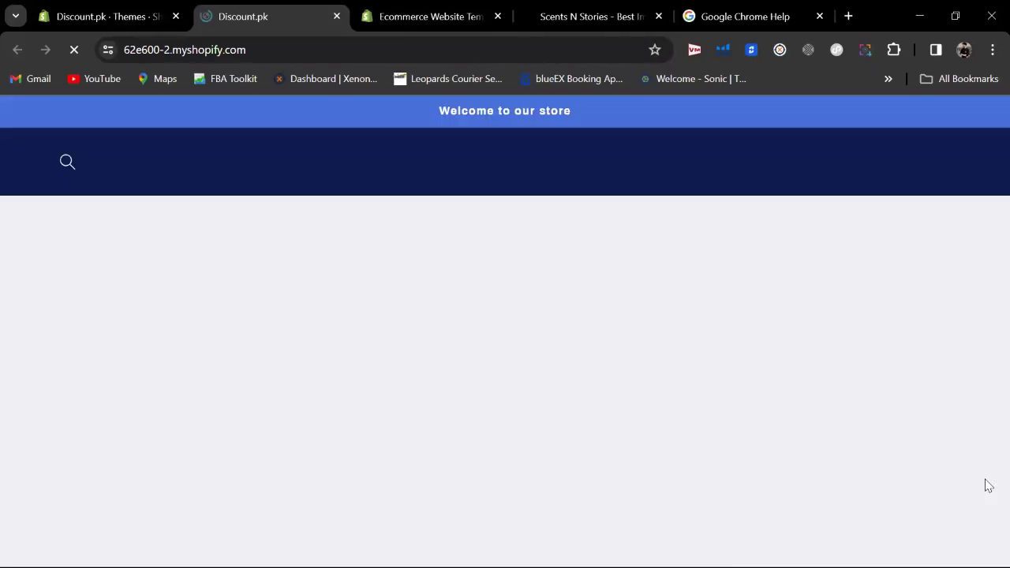
scroll(986, 232, "down", 1)
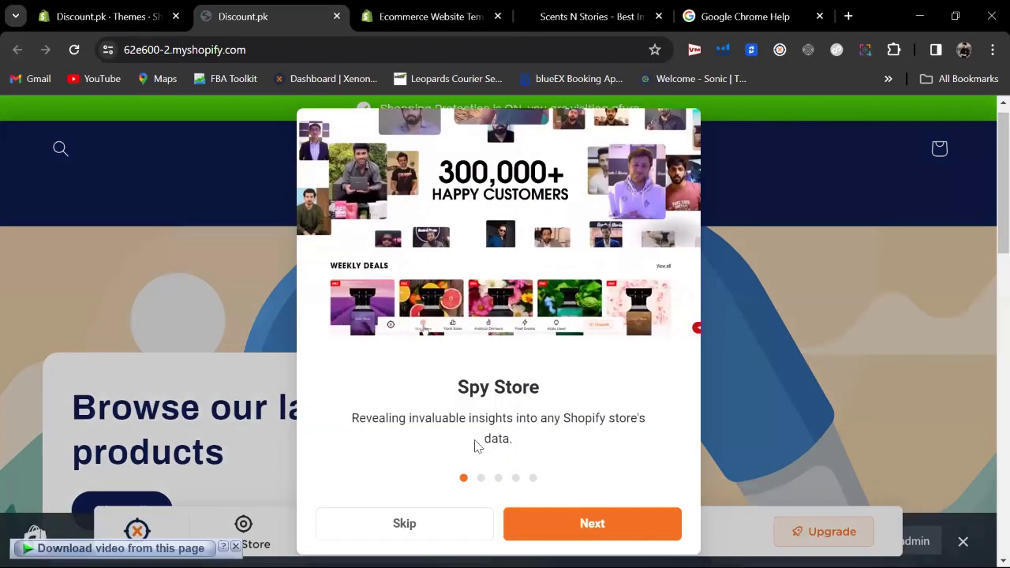
left_click(404, 526)
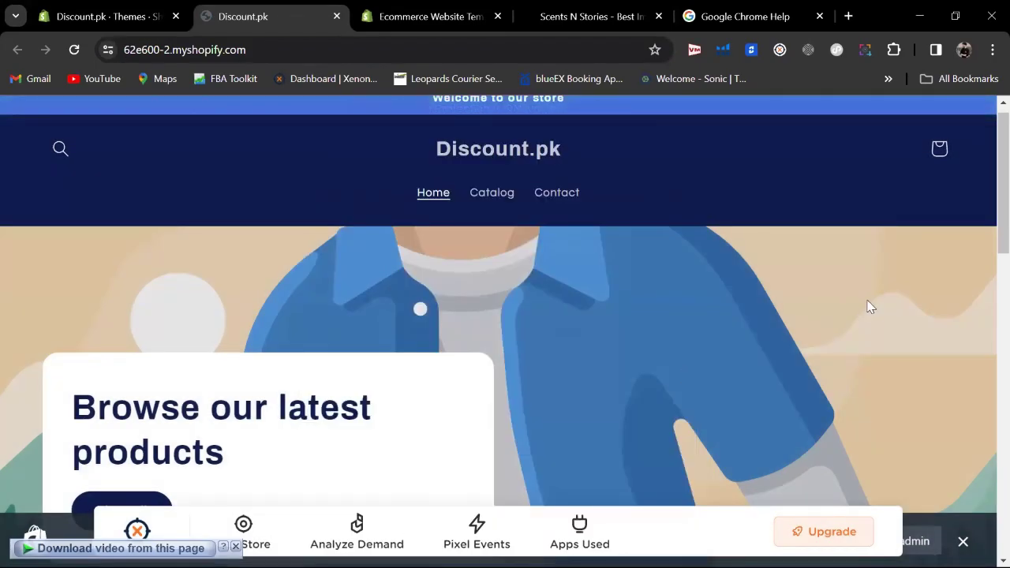
scroll(985, 150, "up", 1)
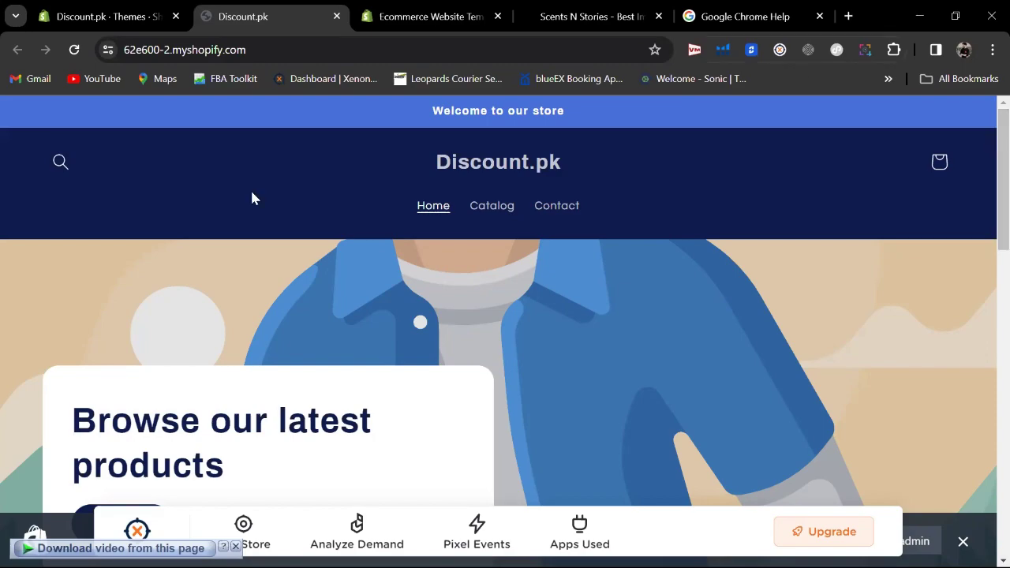
scroll(985, 360, "down", 10)
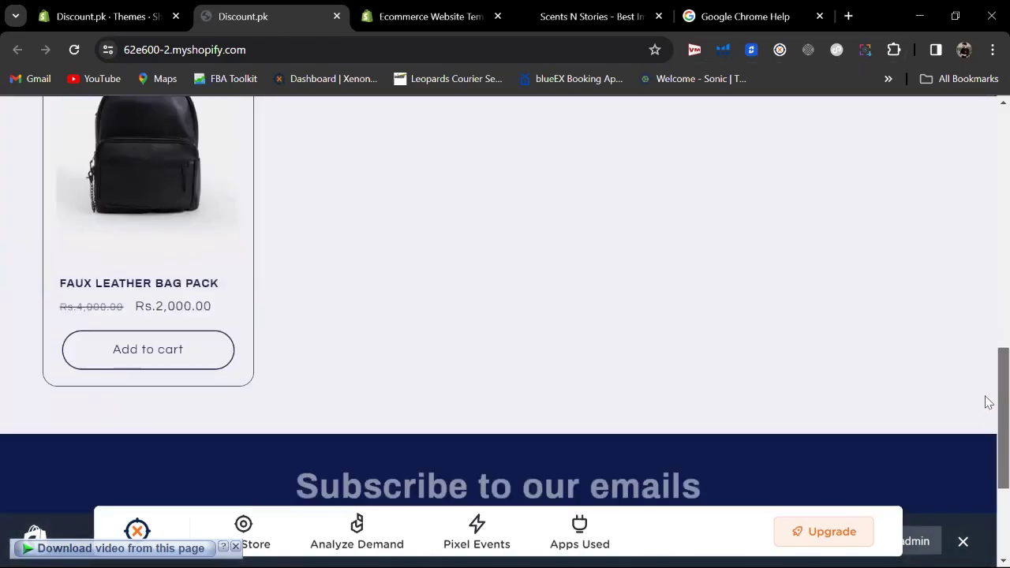
scroll(986, 361, "up", 5)
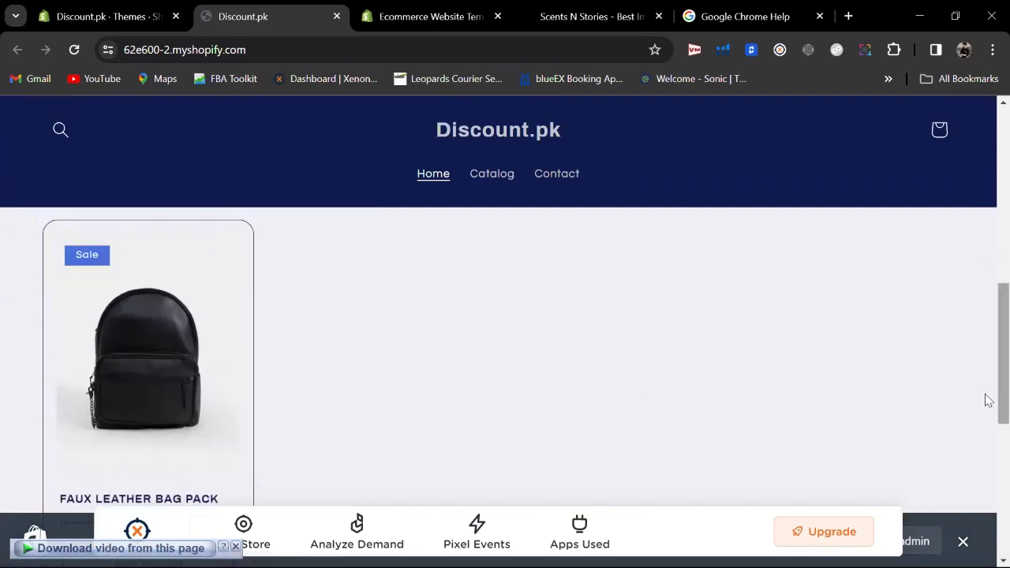
scroll(985, 453, "down", 3)
scroll(986, 296, "up", 12)
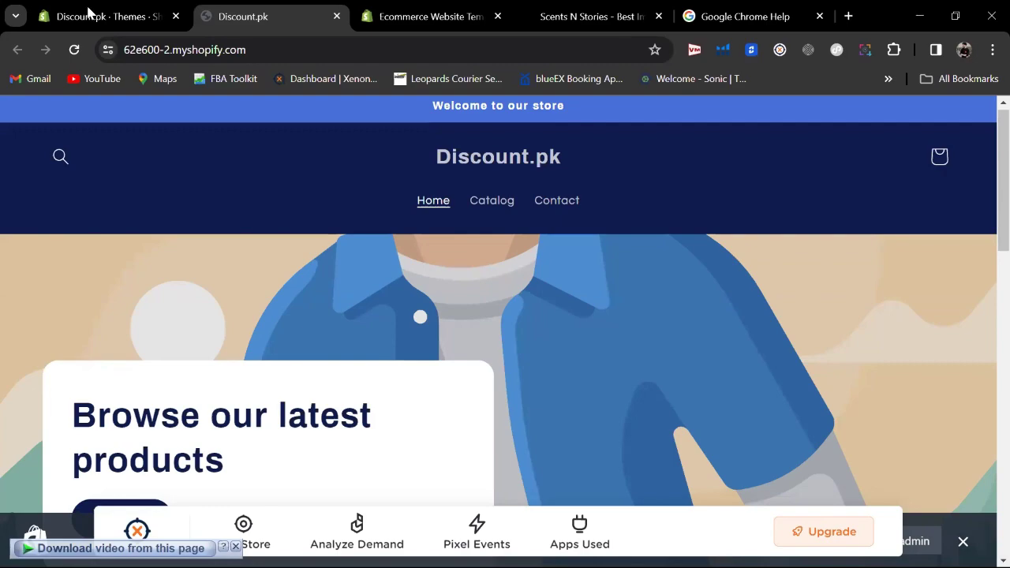
Open the live Refresh theme in the theme editor from the admin Themes page
key("ctrl+shift+Tab")
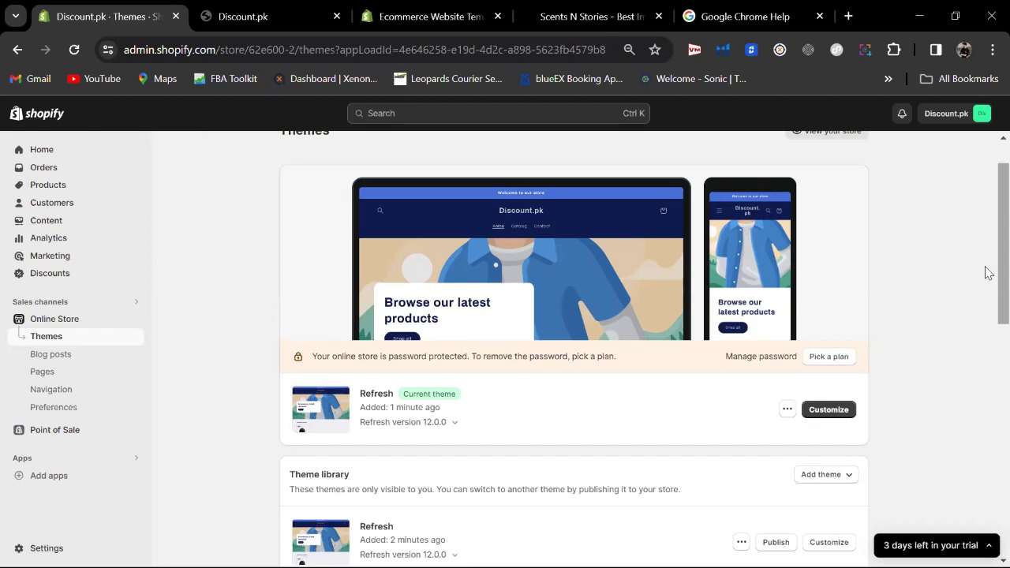
scroll(985, 288, "down", 1)
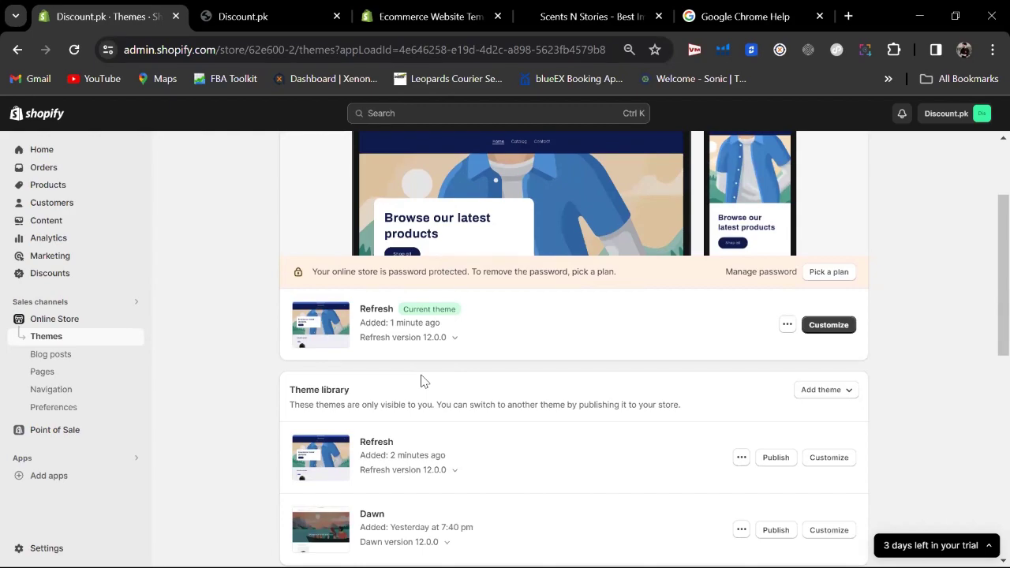
left_click(828, 325)
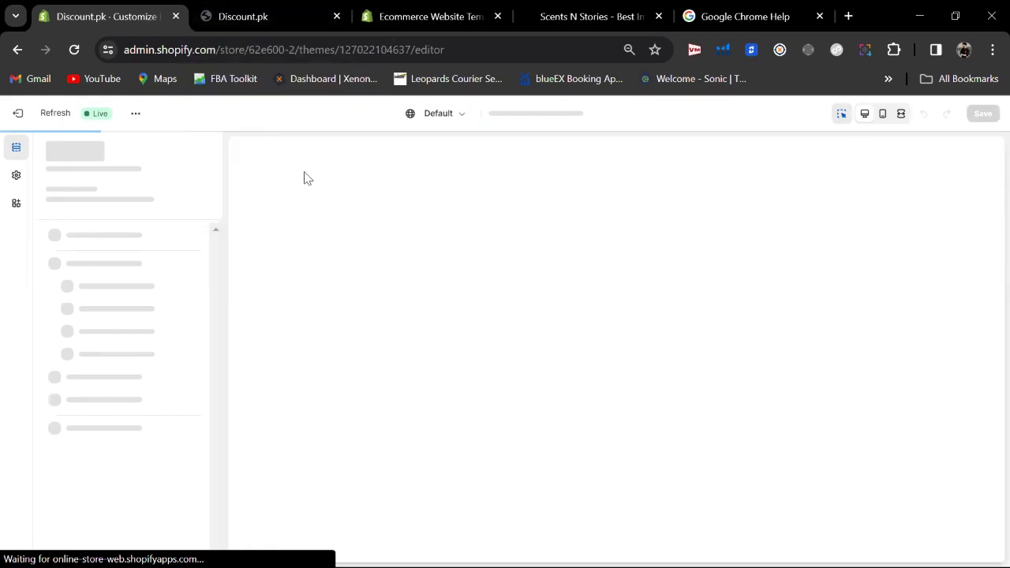
Scroll the storefront homepage through the hero, Featured products and Subscribe sections
key("ctrl+Tab")
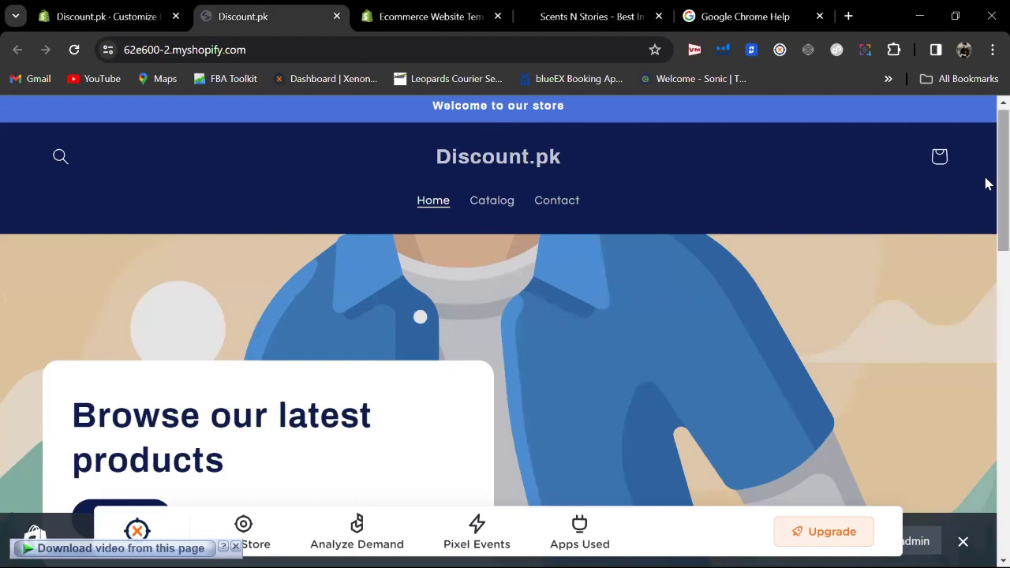
scroll(986, 182, "up", 1)
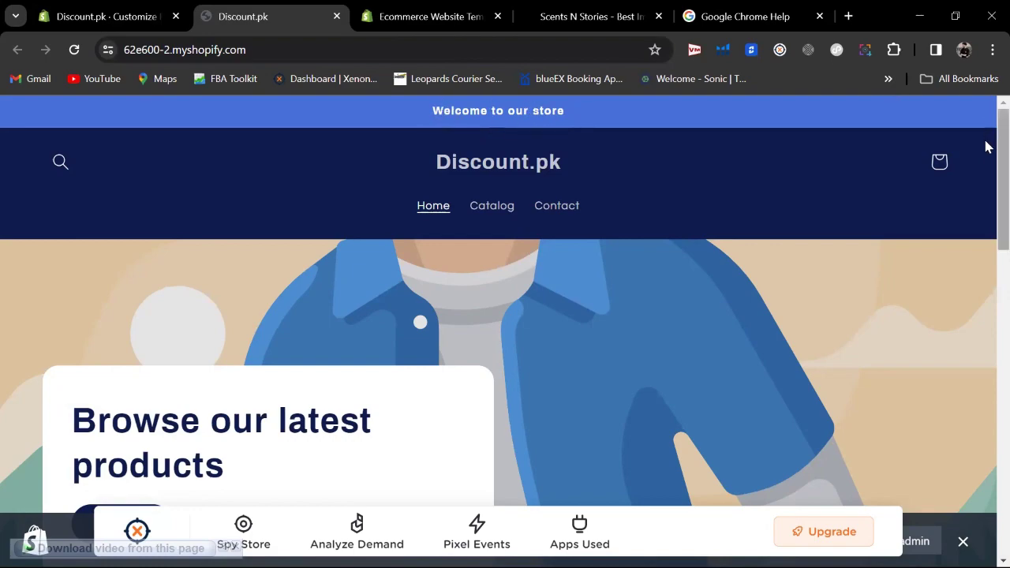
scroll(985, 150, "down", 1)
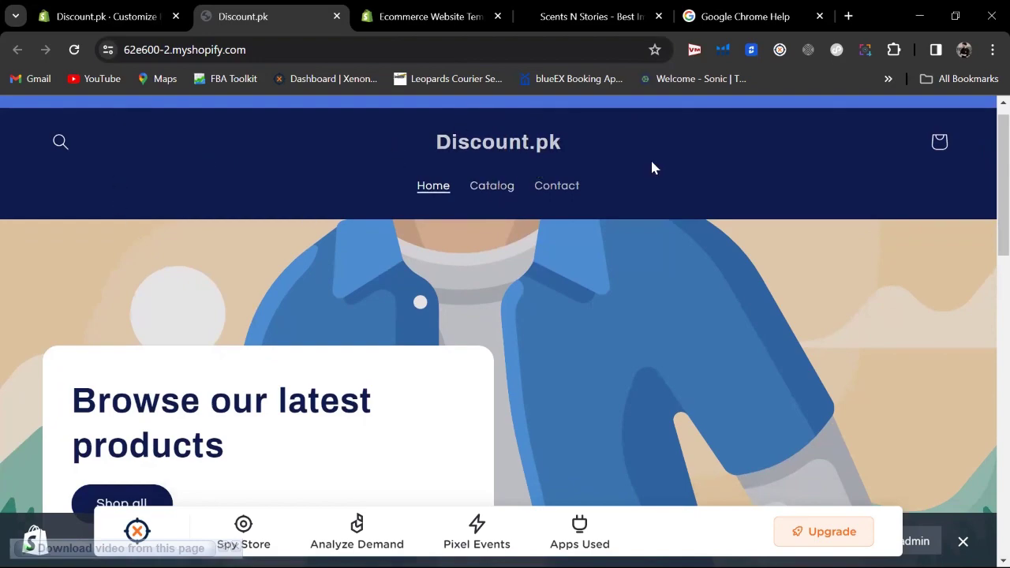
scroll(986, 206, "down", 2)
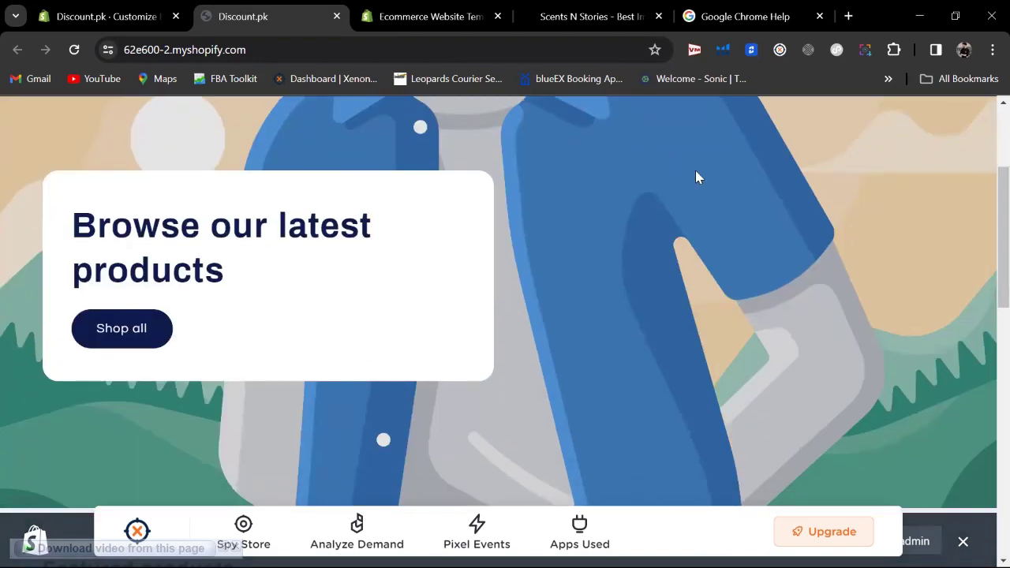
scroll(985, 331, "down", 5)
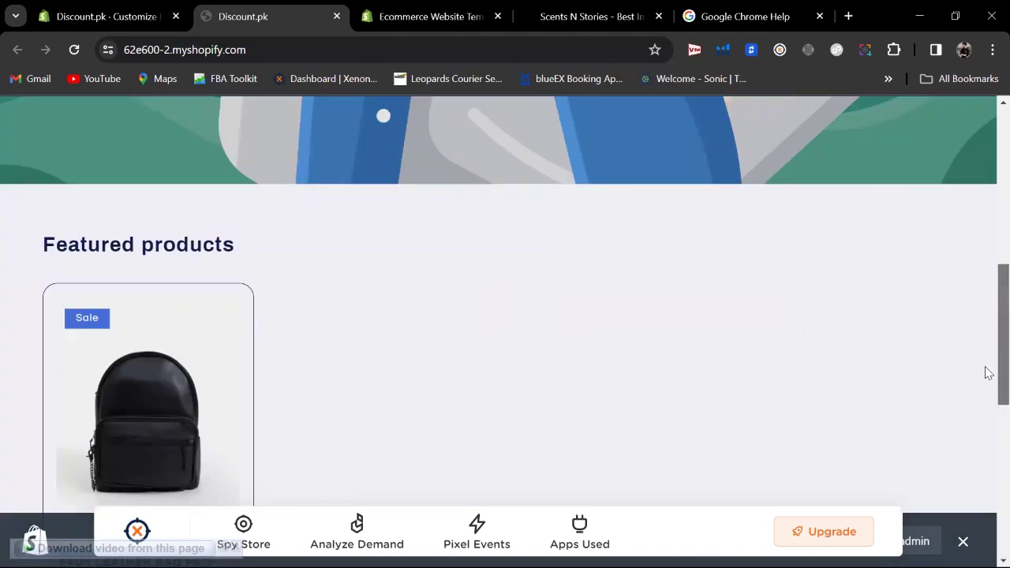
scroll(986, 394, "down", 4)
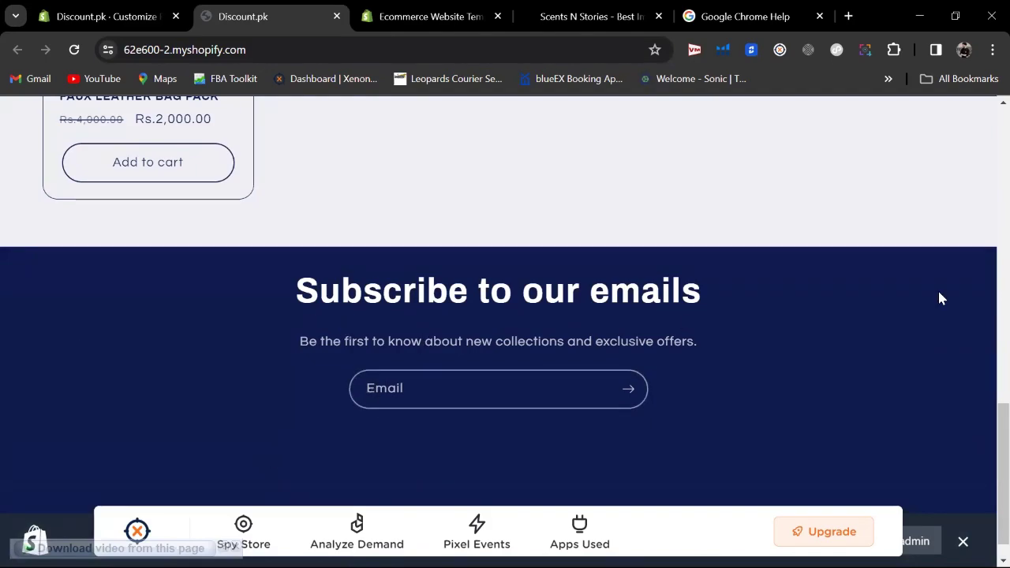
scroll(988, 310, "up", 5)
scroll(988, 311, "up", 1)
Switch to the Discount.pk - Customize tab and let the Home page editor finish loading
left_click(107, 15)
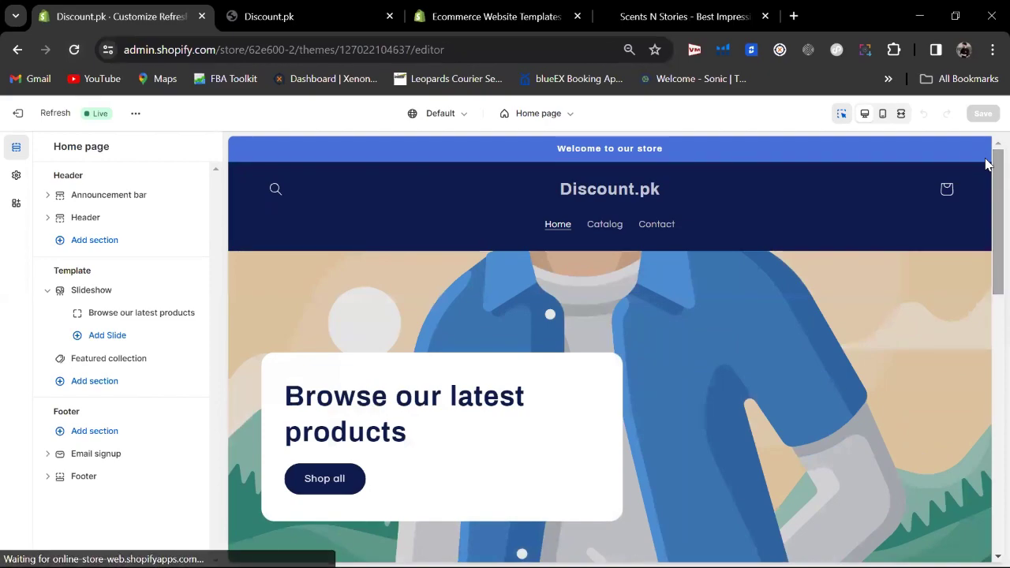
scroll(819, 147, "down", 1)
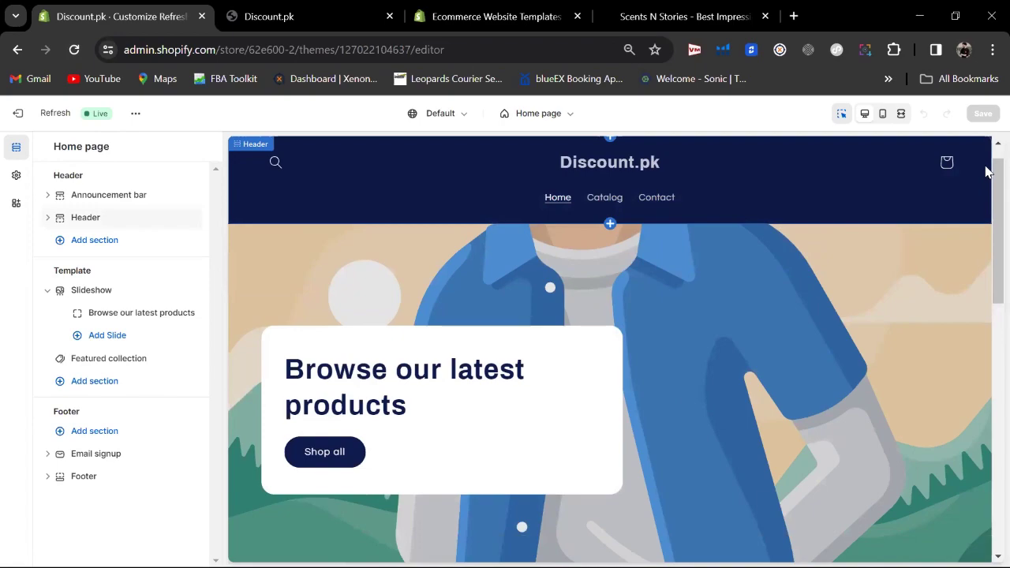
scroll(986, 172, "up", 1)
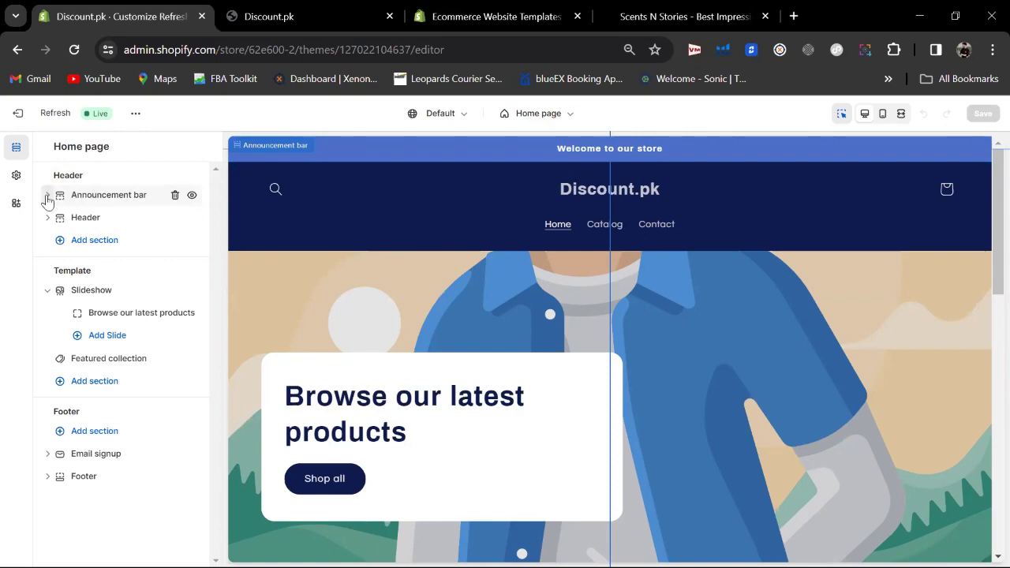
Replace the 'Welcome to our store' announcement text with 'Free Home Delivery Only For Today'
left_click(47, 195)
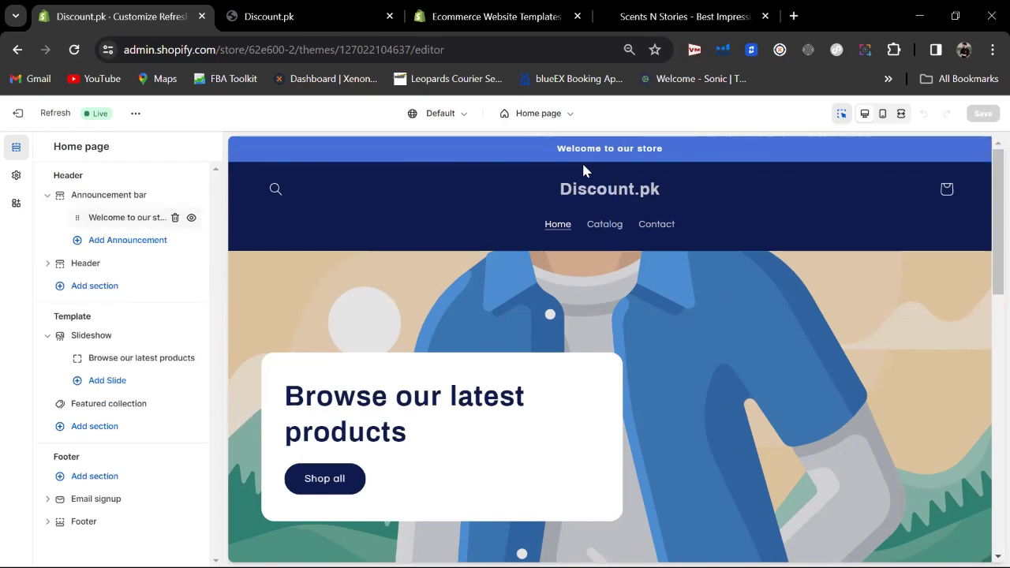
left_click(125, 224)
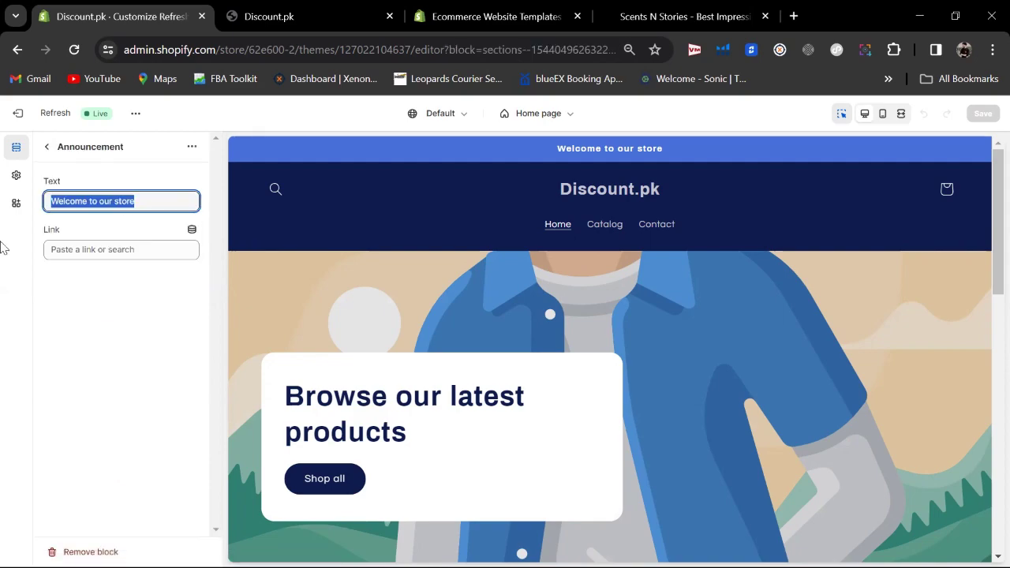
type("Fi")
type("ee H")
type("ome ")
type("De")
type("liver")
type("y")
type(" On")
type("ly ")
type("For")
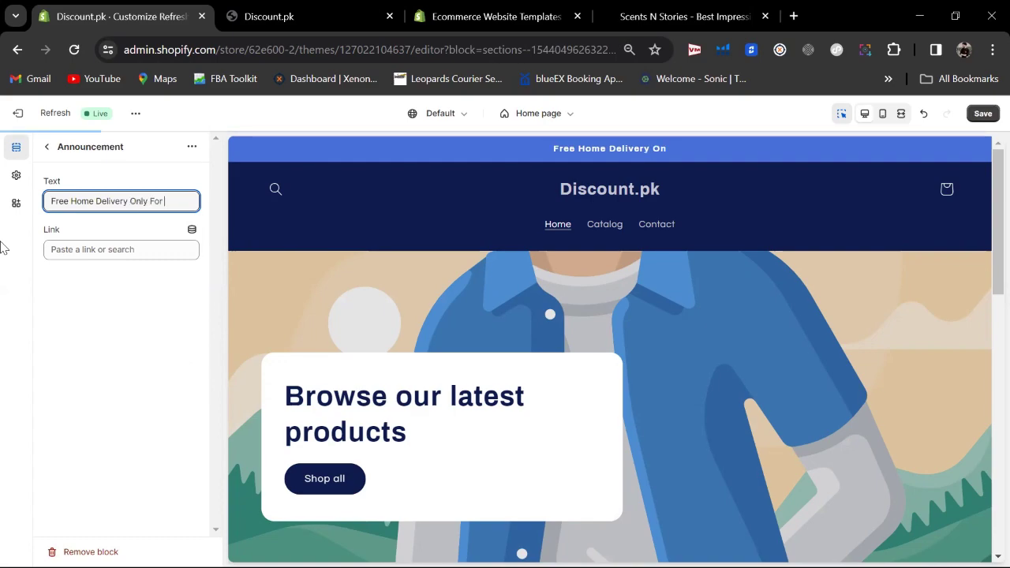
type(" To")
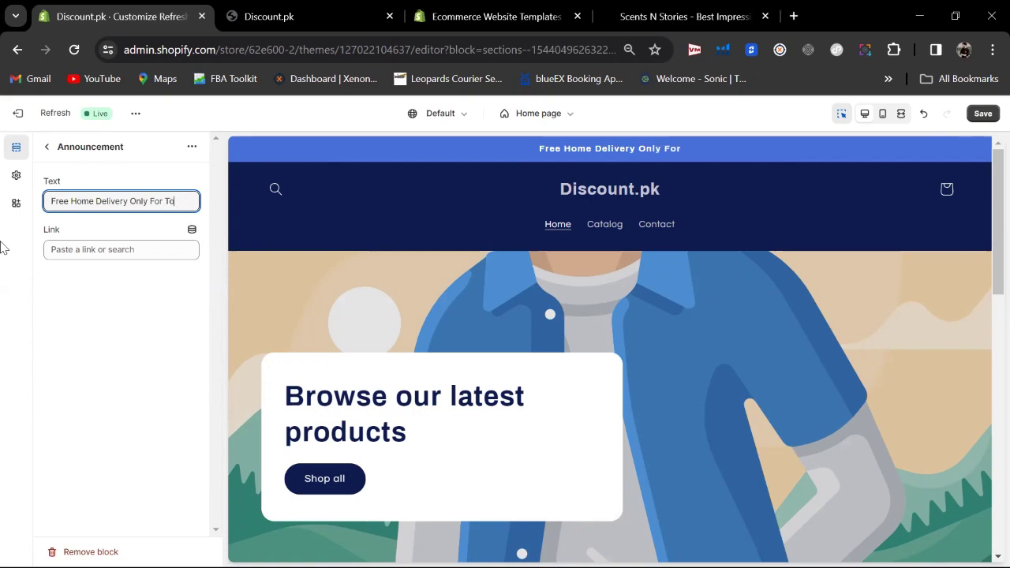
type("day")
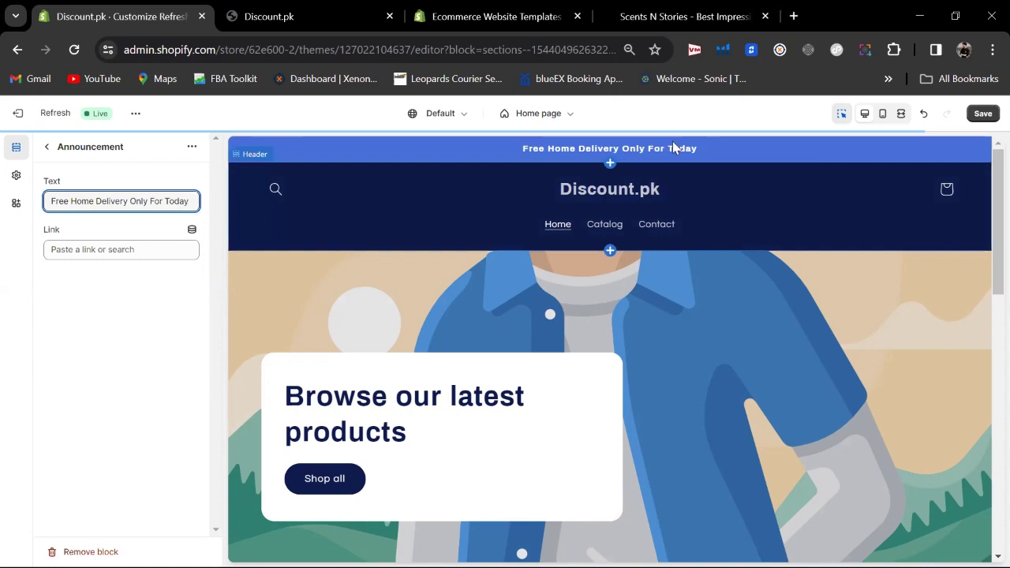
left_click(842, 114)
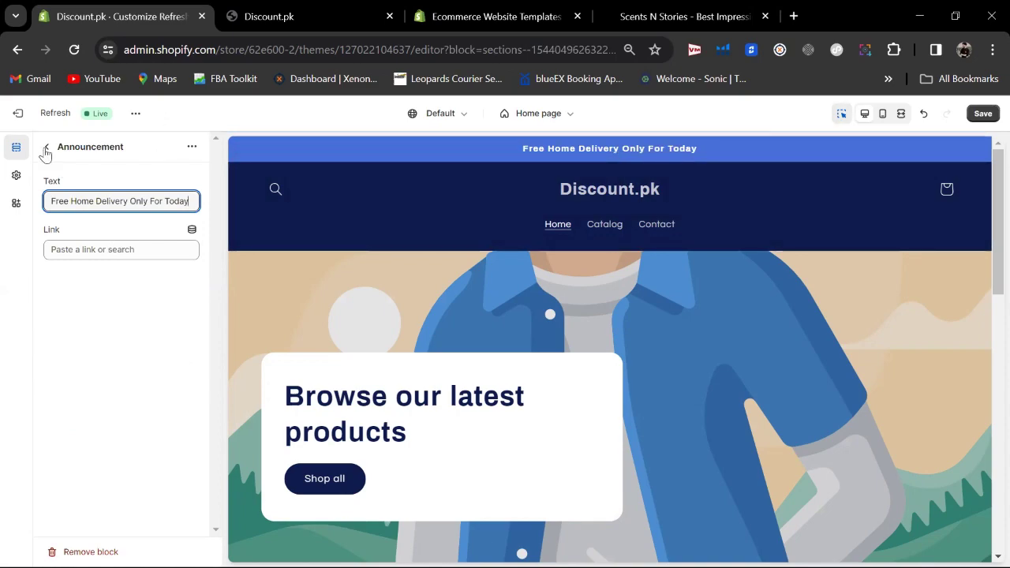
left_click(87, 251)
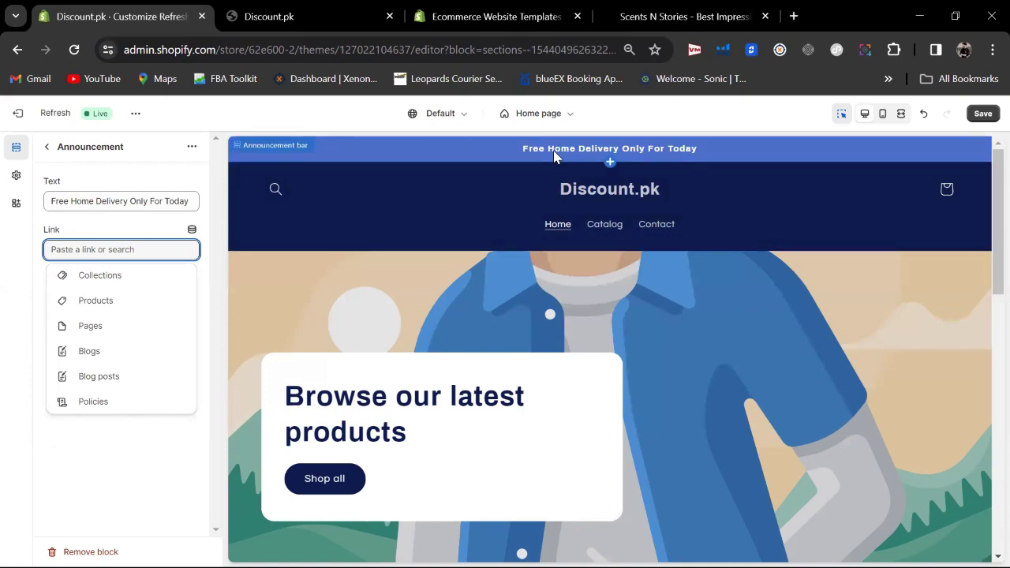
Add a second announcement reading '30 % OFF' and return to the section list
left_click(48, 148)
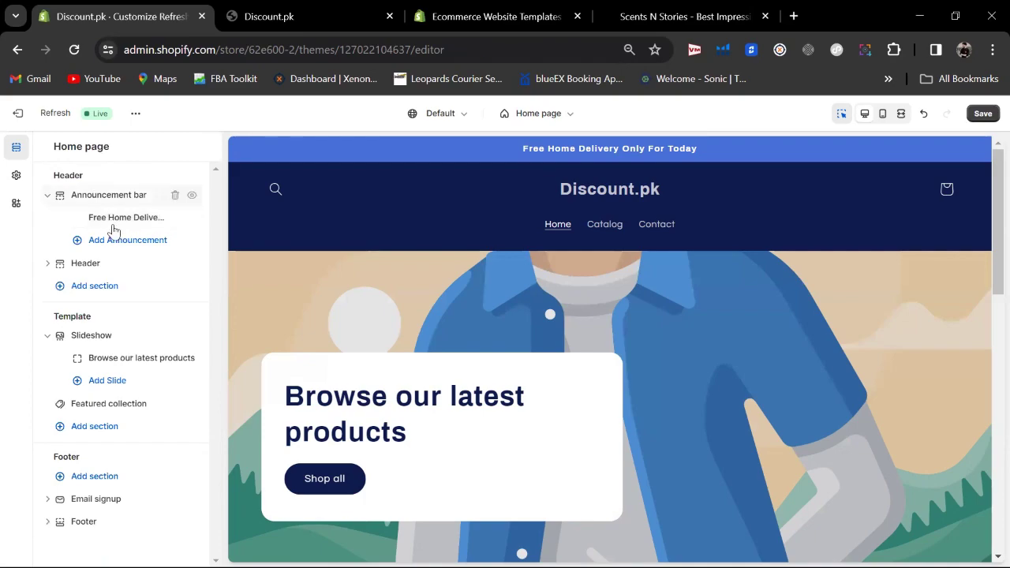
left_click(134, 241)
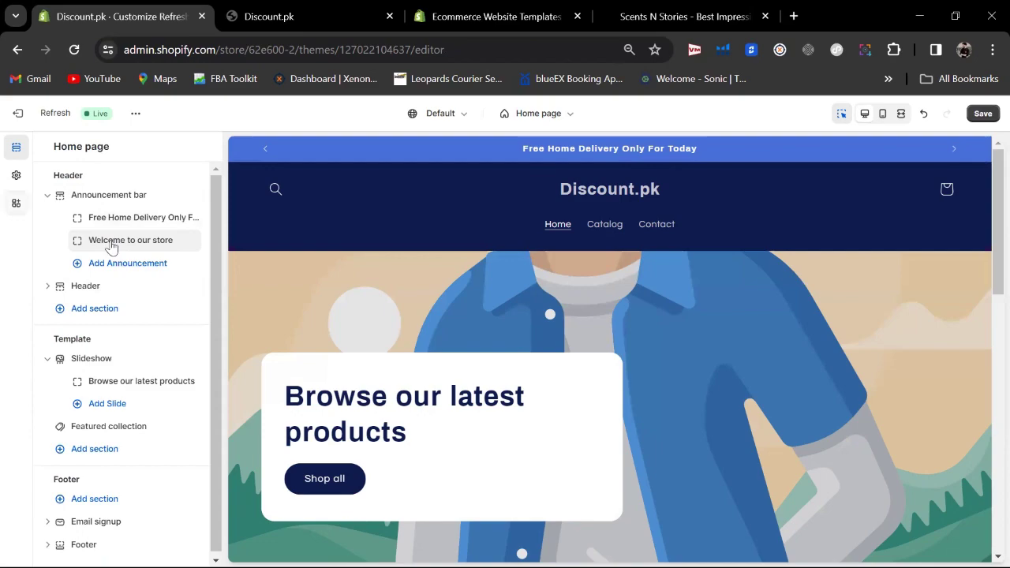
left_click(111, 240)
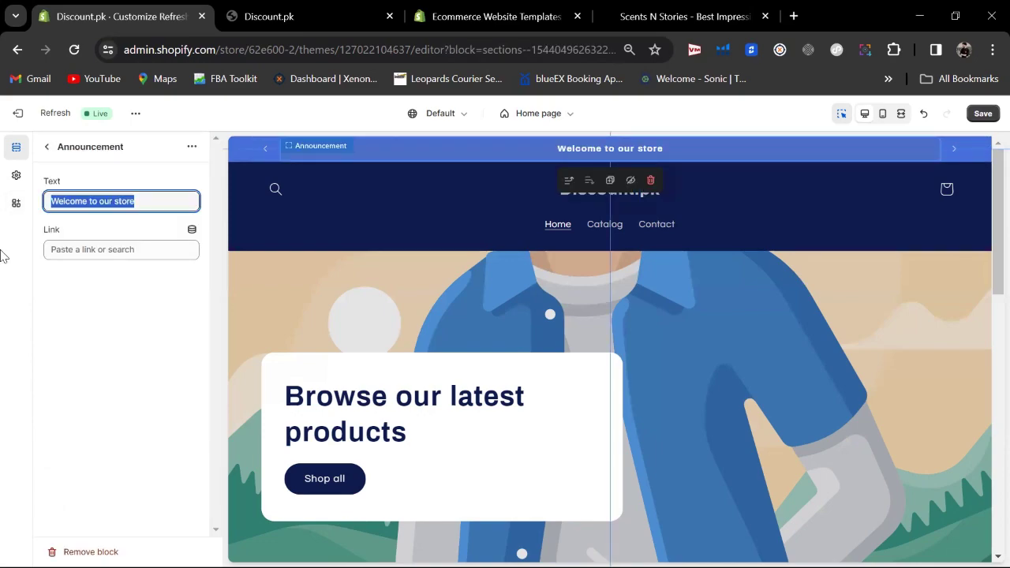
type("30 @")
key("BackSpace")
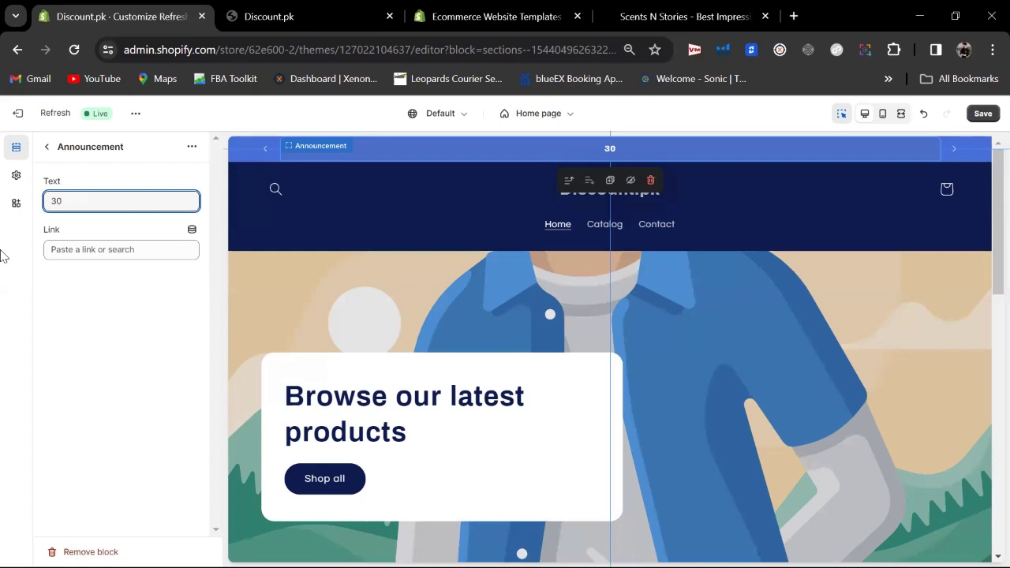
type("% OFF")
left_click(46, 146)
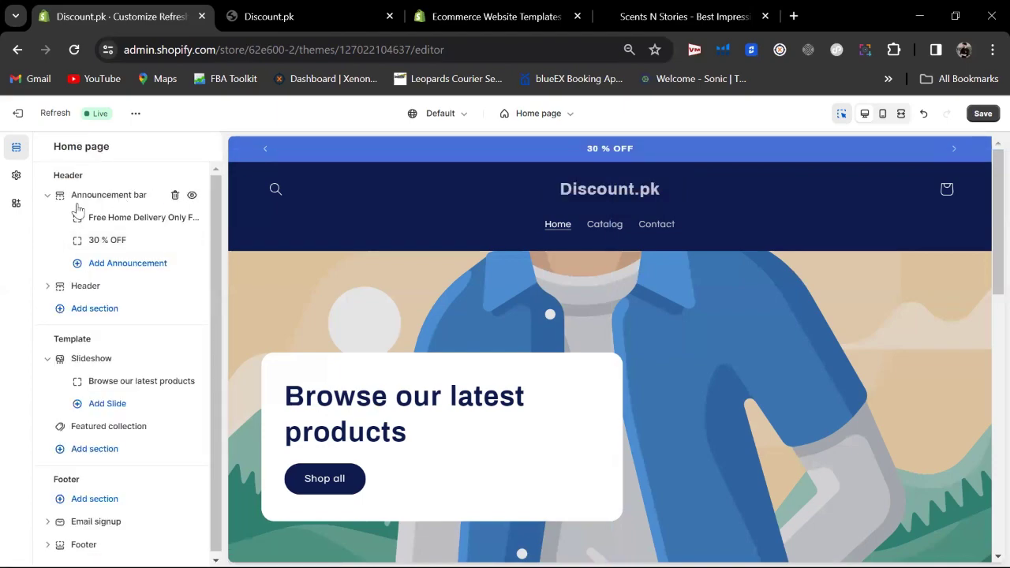
Set the announcement bar's rotation interval to 3 seconds and save
left_click(110, 196)
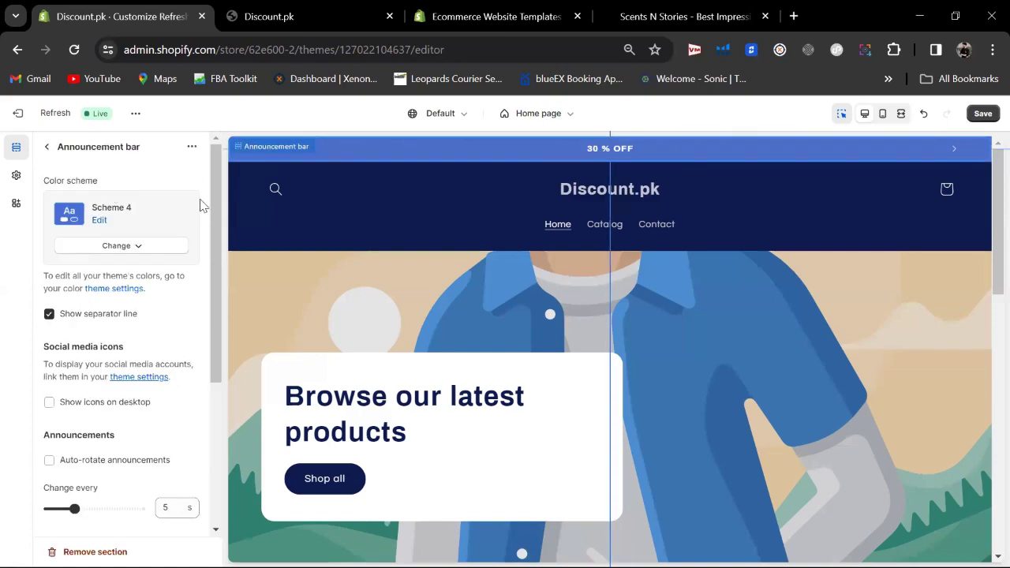
left_click_drag(212, 211, 222, 309)
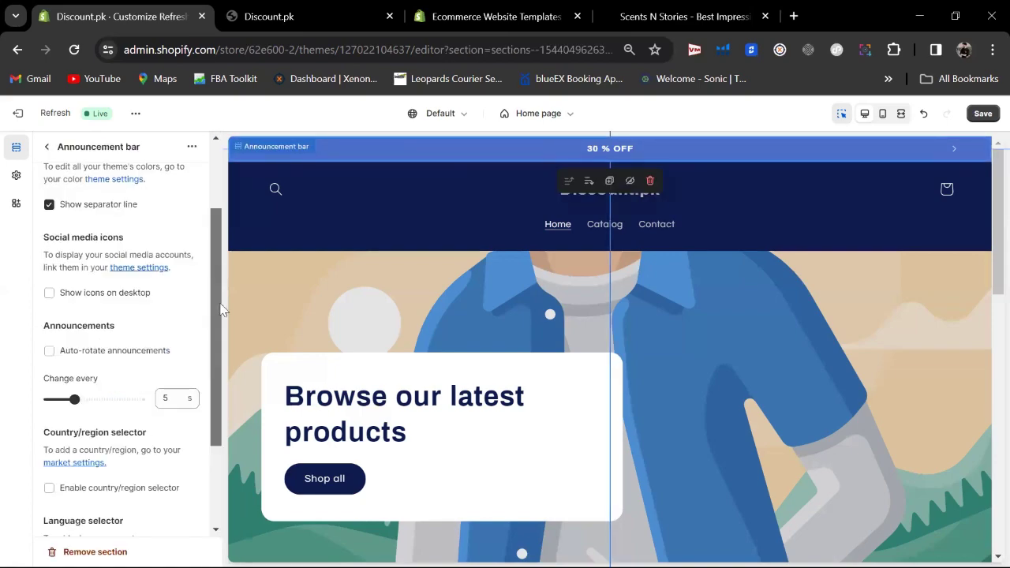
scroll(221, 310, "down", 1)
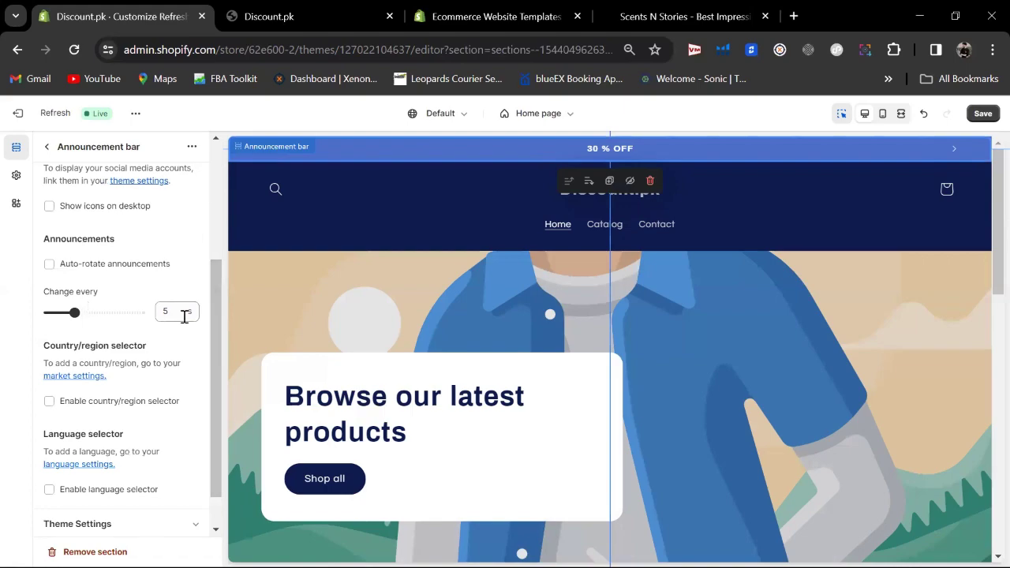
left_click(74, 313)
key("Left")
key("Left")
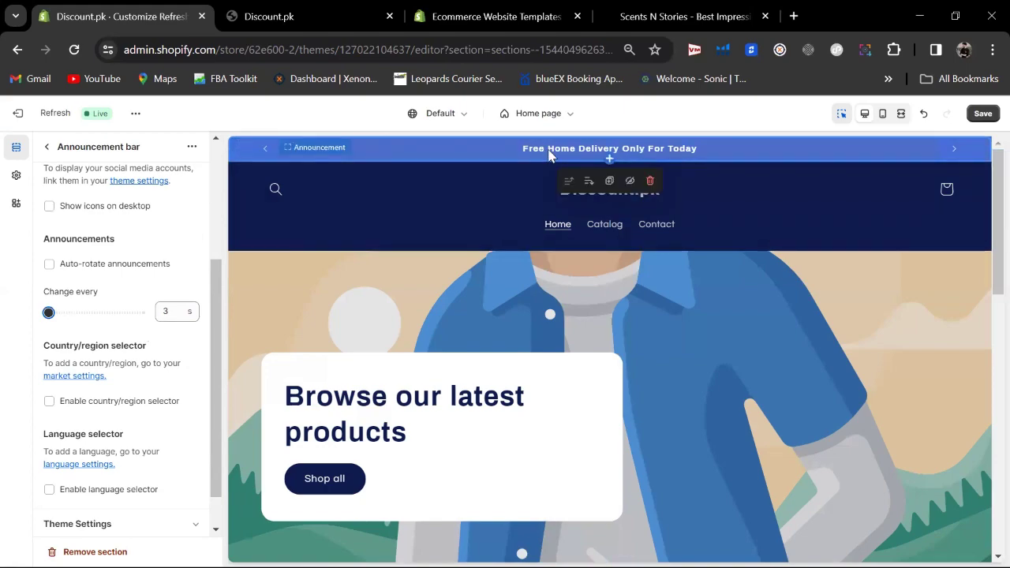
left_click(980, 114)
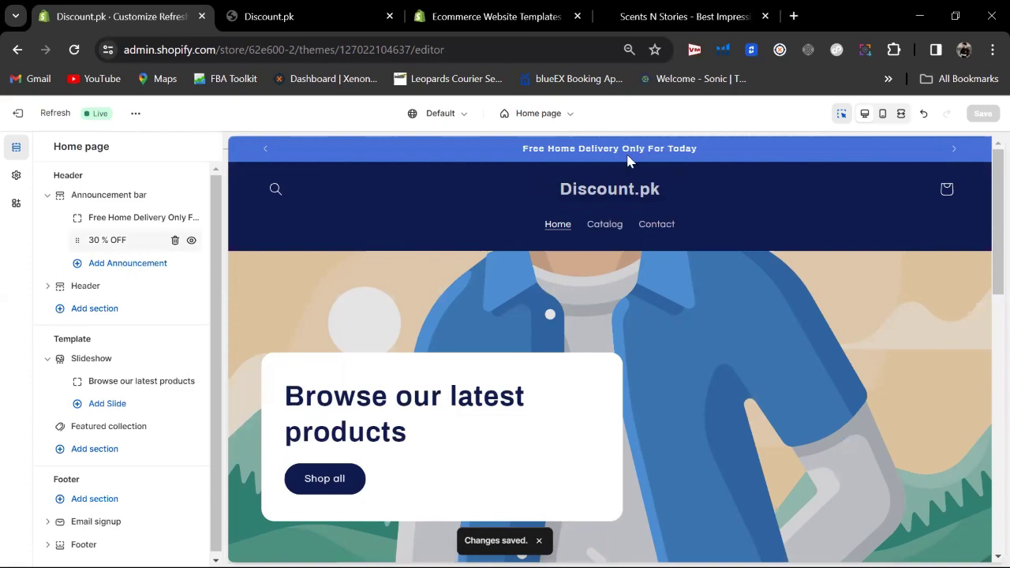
Turn on Auto-rotate announcements and save the theme
left_click(955, 154)
left_click(954, 150)
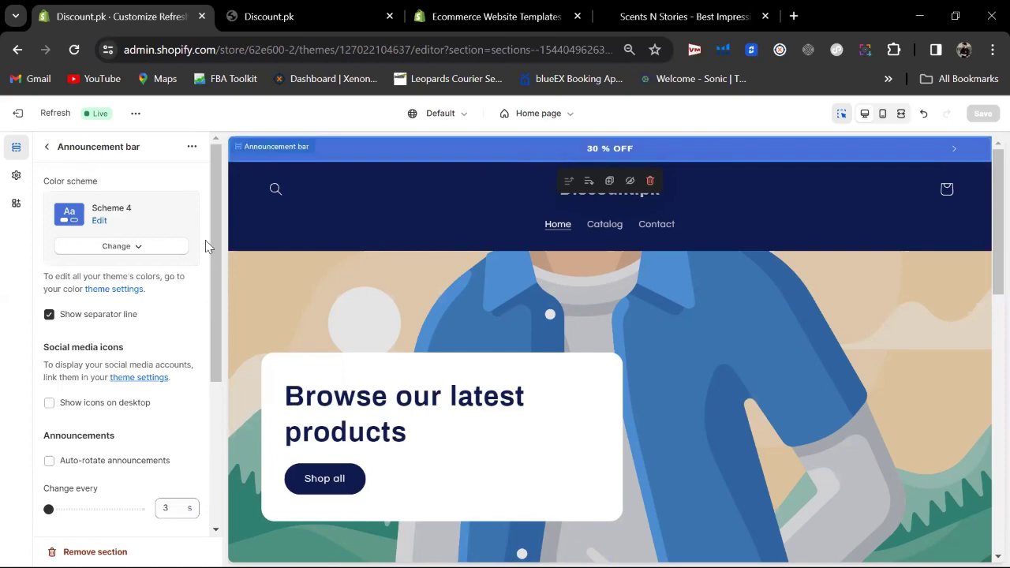
scroll(63, 307, "down", 2)
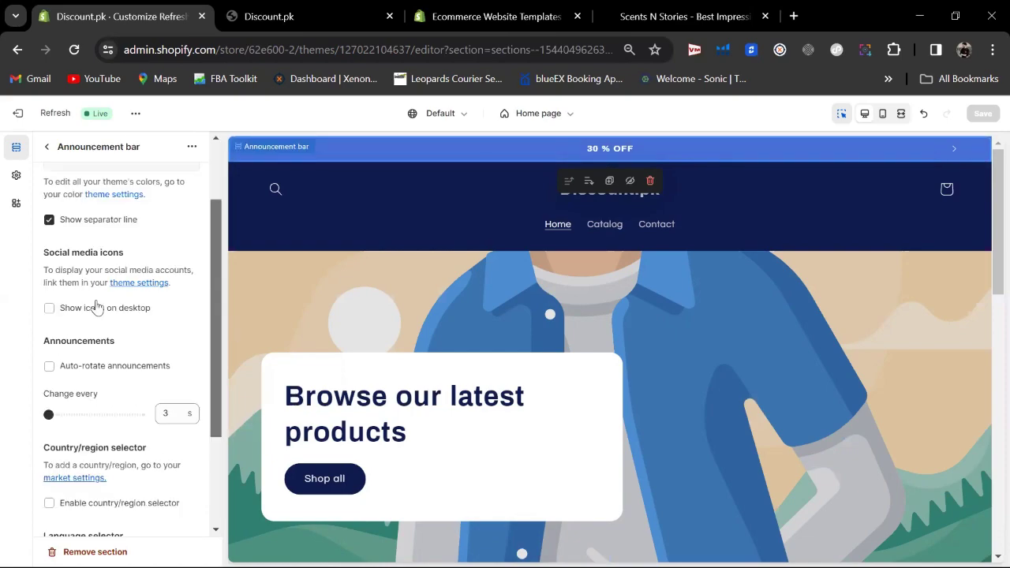
left_click(67, 303)
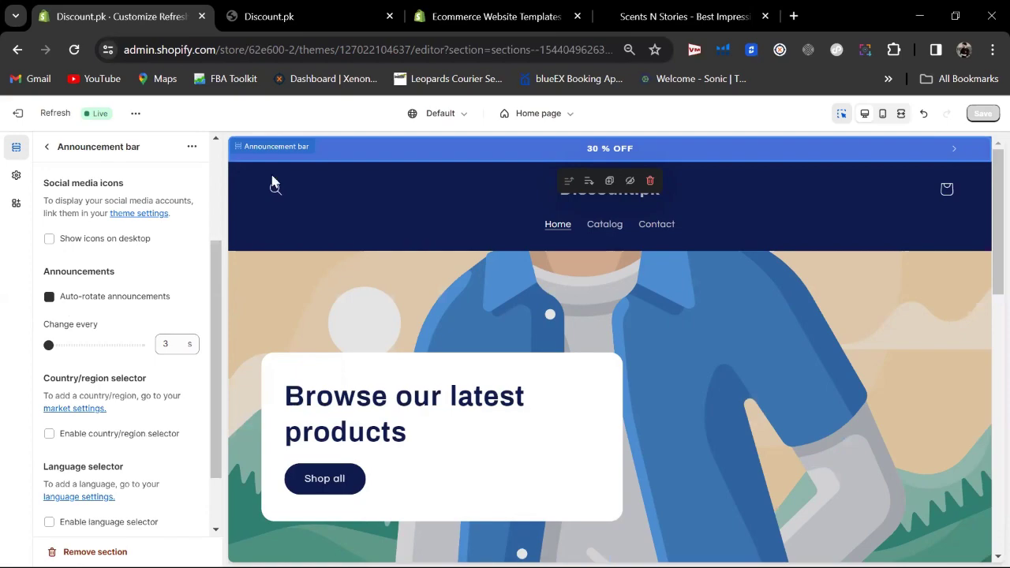
left_click(984, 114)
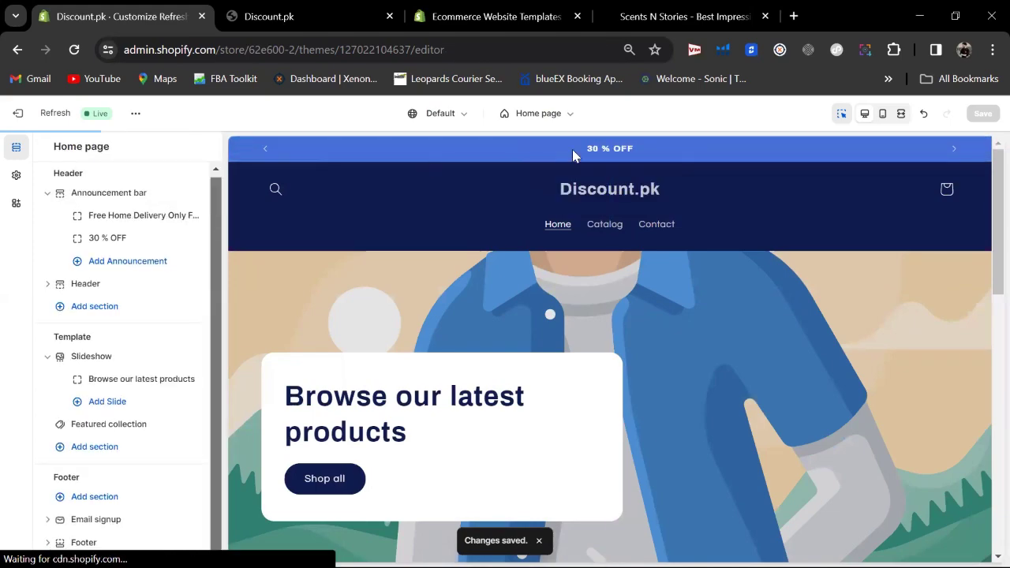
left_click(93, 192)
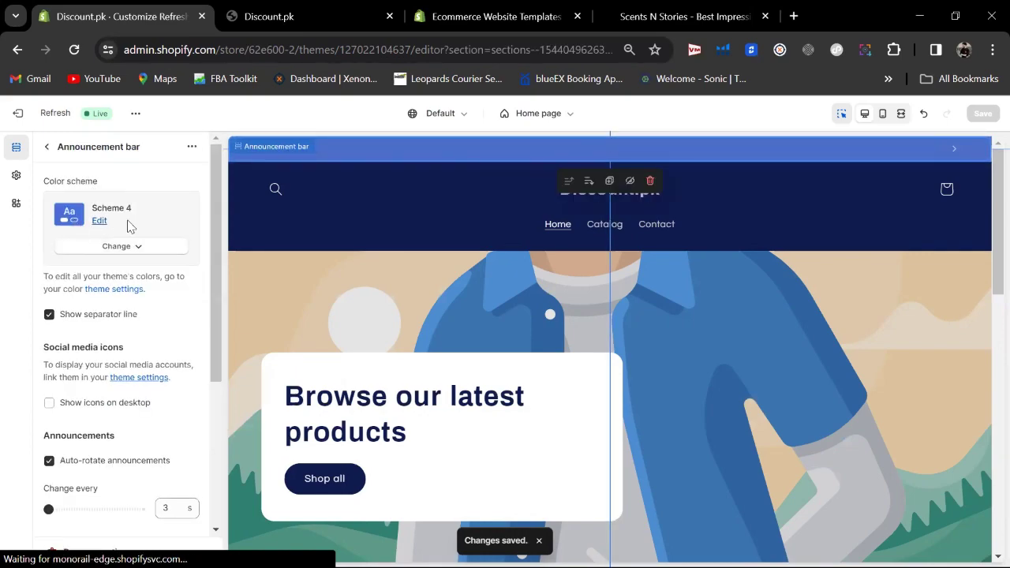
Change Scheme 4's background colour to red and save
left_click(99, 221)
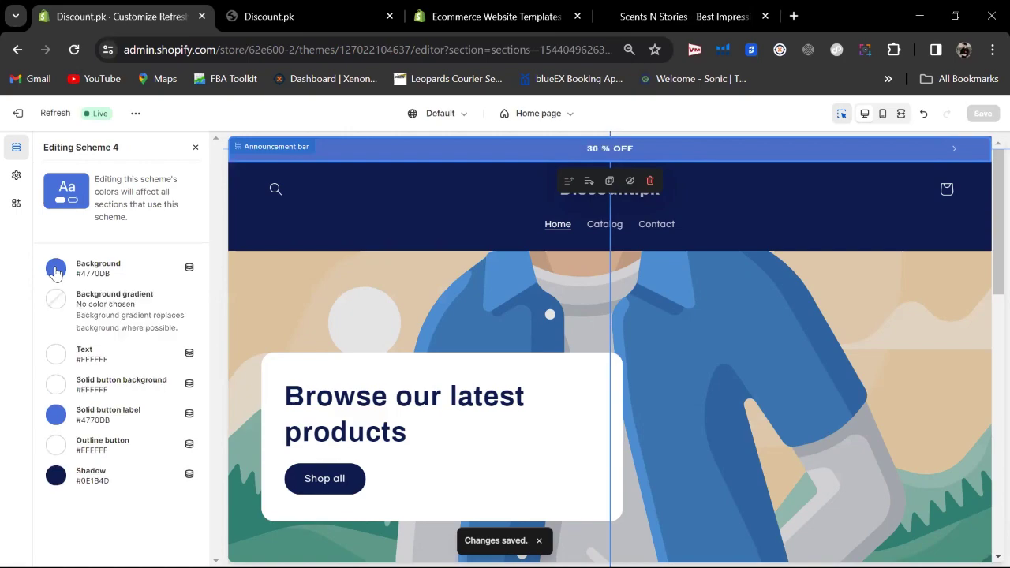
left_click(56, 270)
left_click_drag(101, 312, 50, 314)
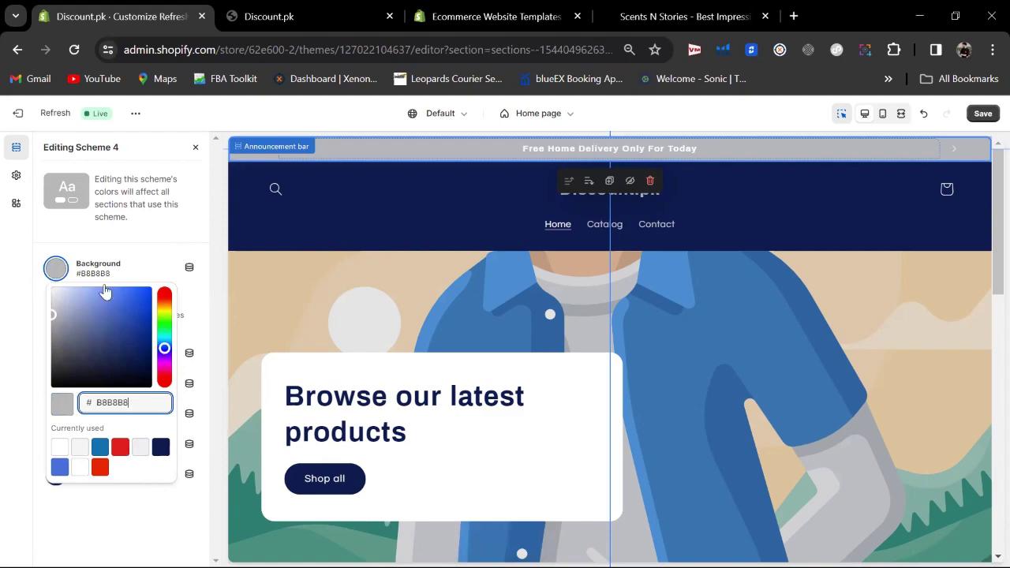
key("ctrl+z")
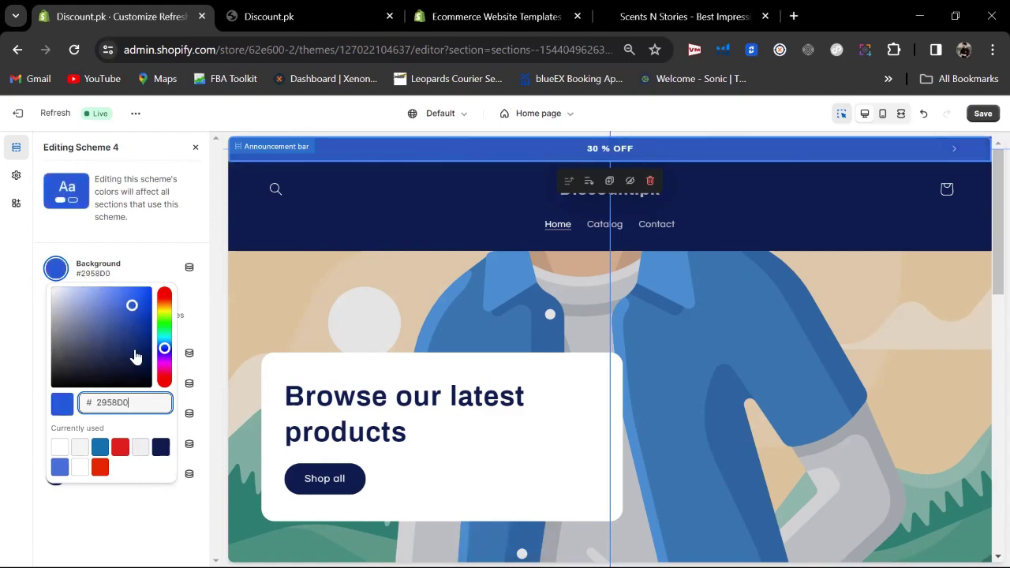
left_click_drag(124, 298, 89, 289)
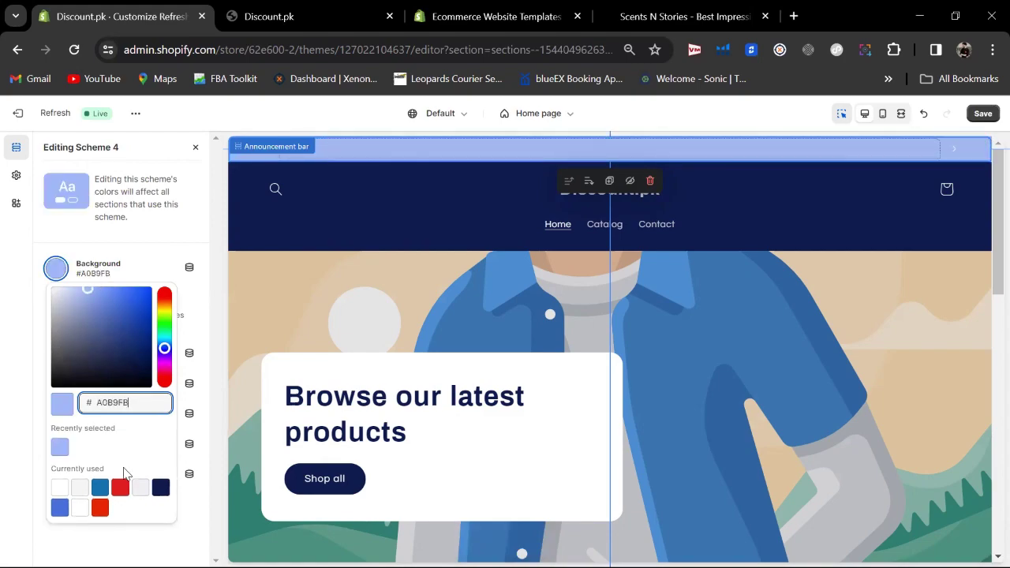
left_click(100, 509)
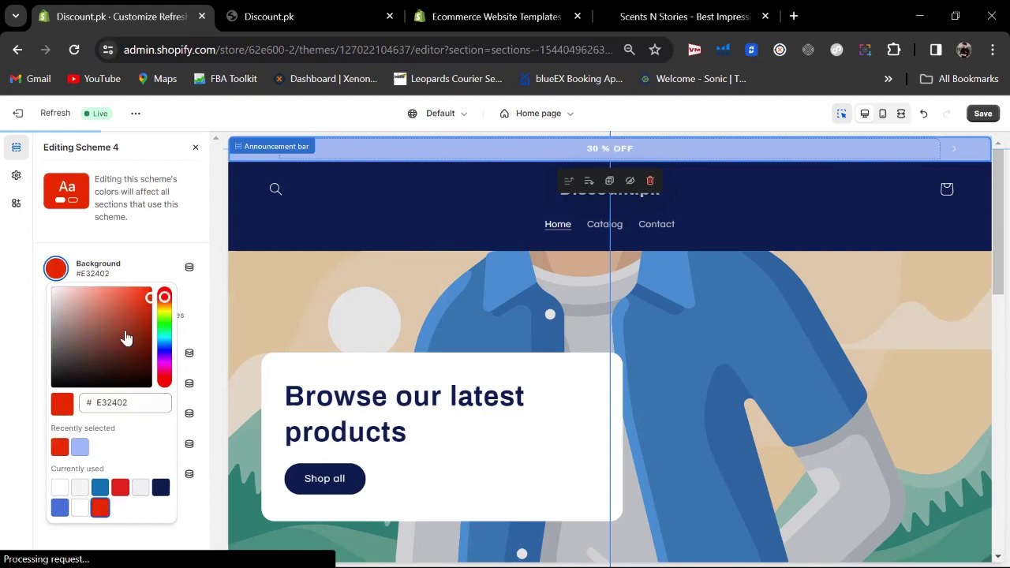
left_click(119, 489)
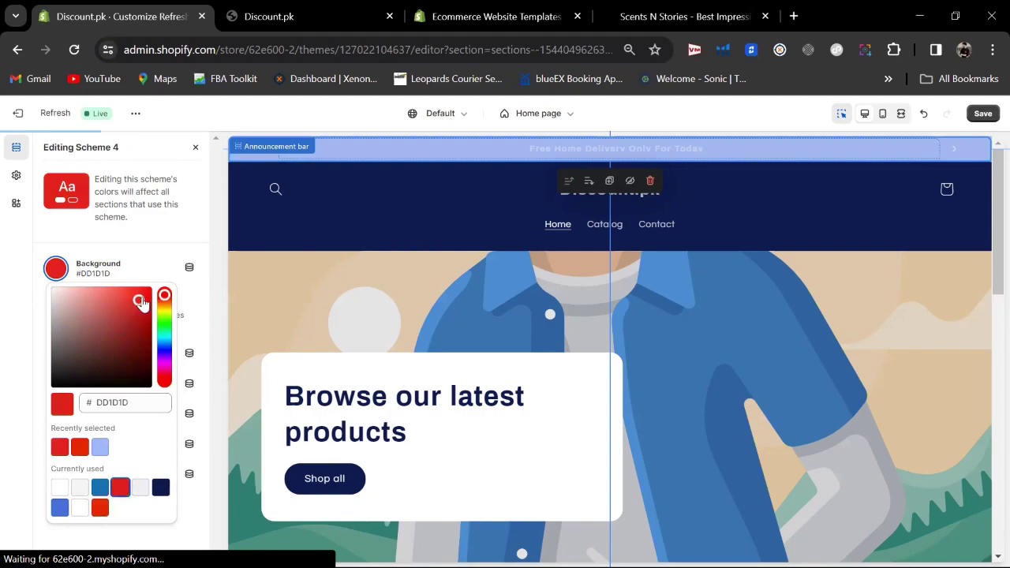
left_click_drag(141, 303, 139, 297)
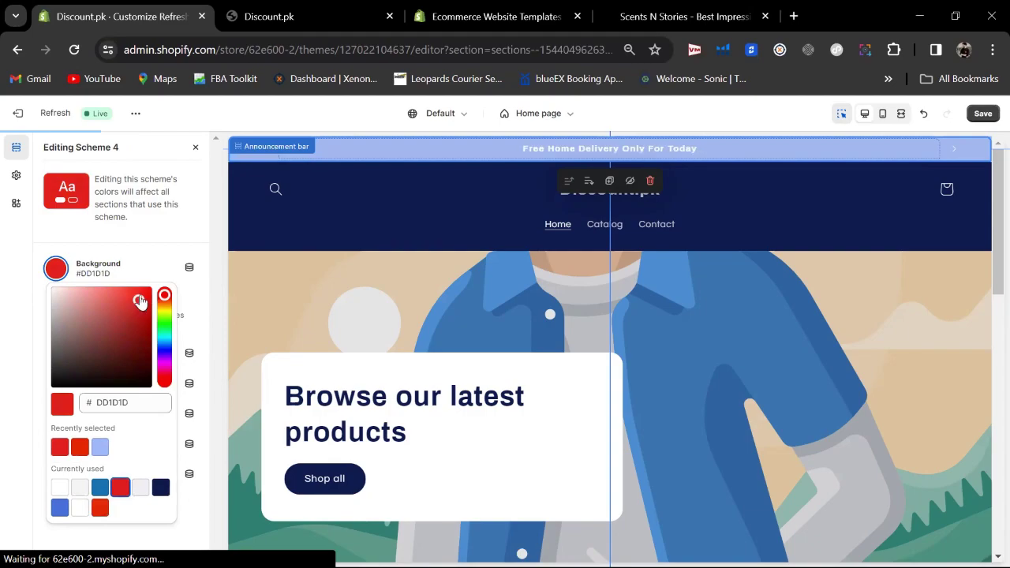
left_click(983, 114)
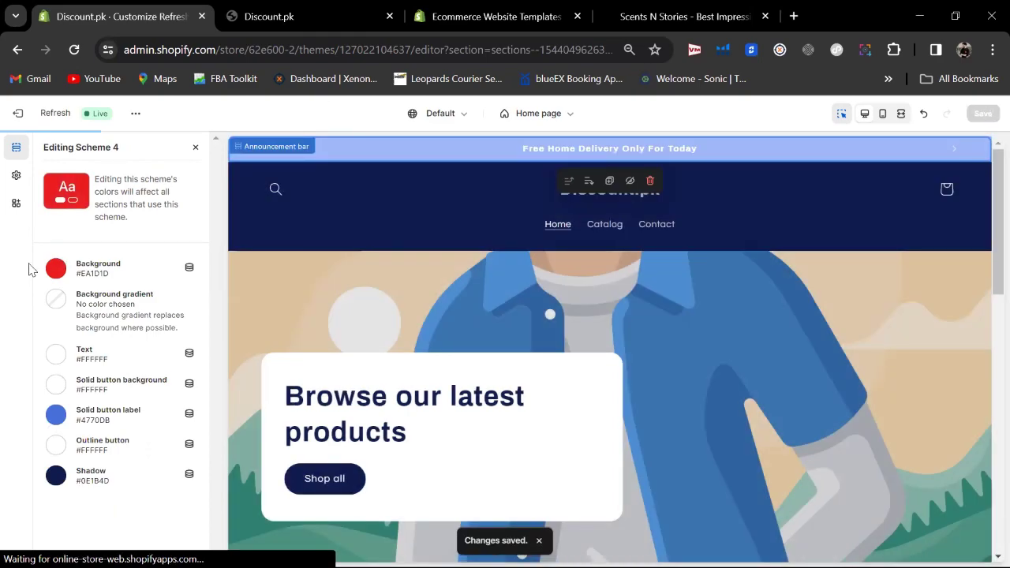
Fine-tune the background to bright red #FF0606, save, and close the scheme editor
left_click(56, 269)
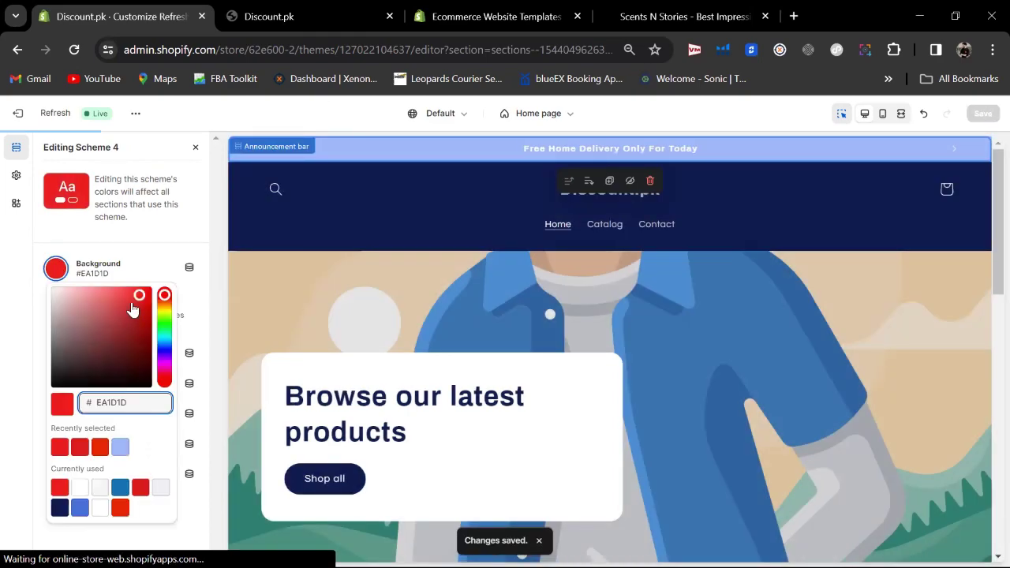
left_click(140, 299)
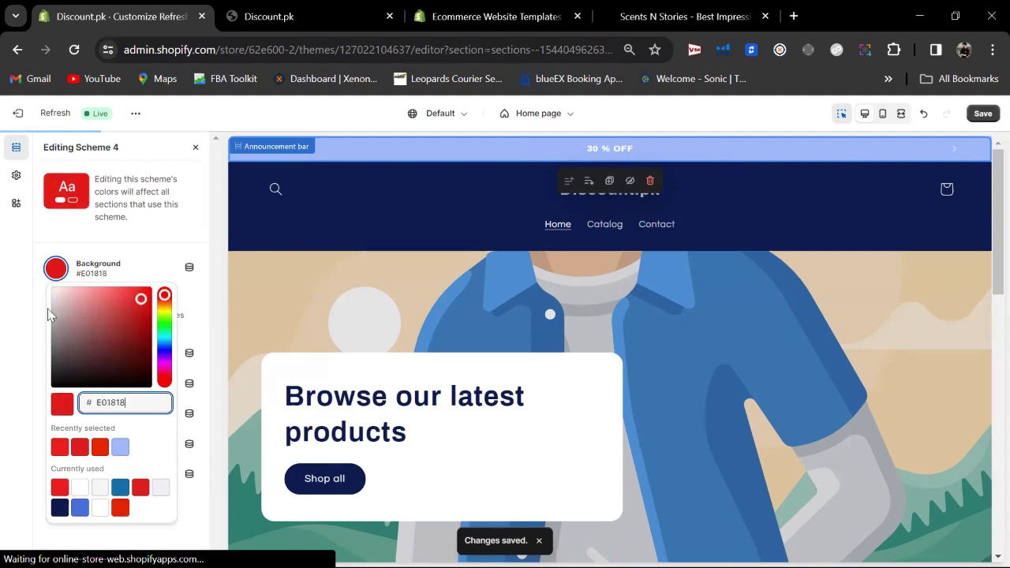
left_click(52, 302)
left_click(128, 301)
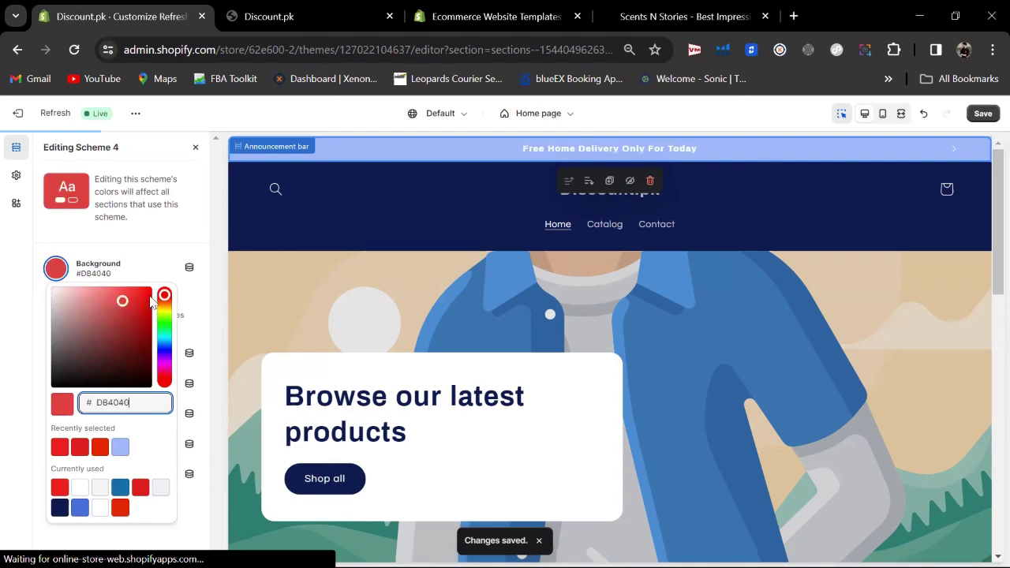
left_click_drag(152, 302, 150, 289)
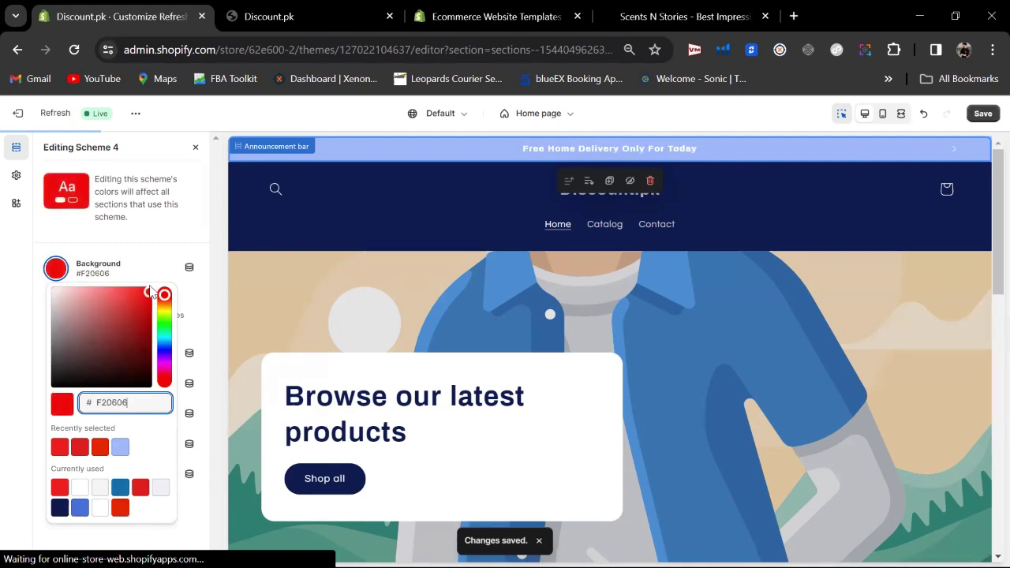
left_click(983, 115)
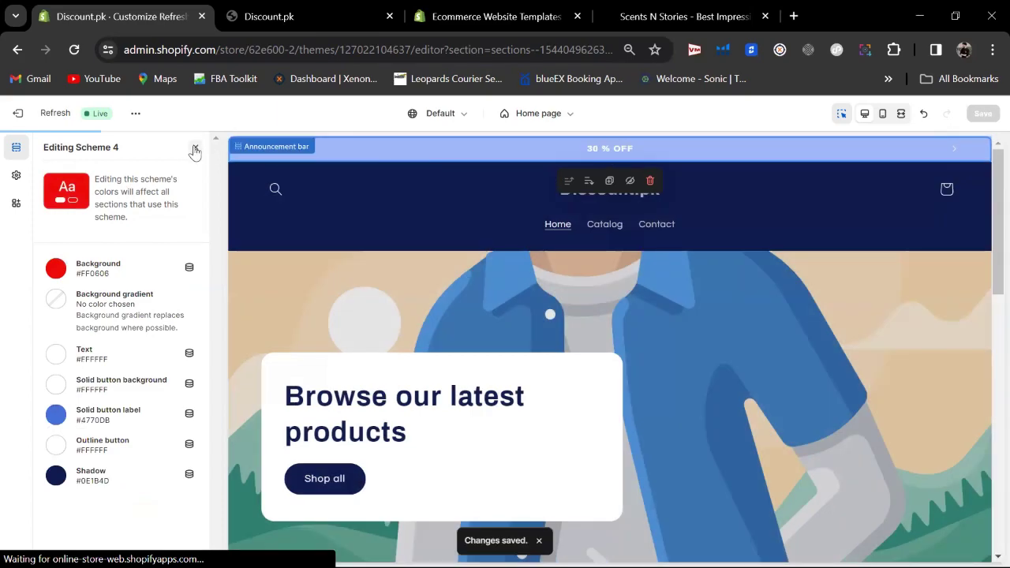
left_click(195, 149)
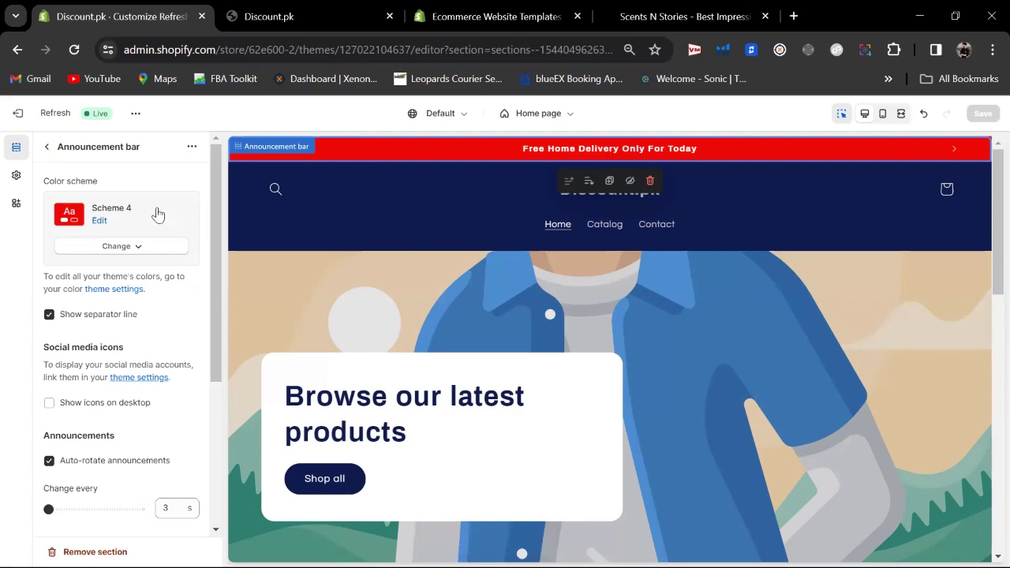
Return to the Home page sections, check the Scents N Stories storefront, then come back to the editor
left_click(48, 148)
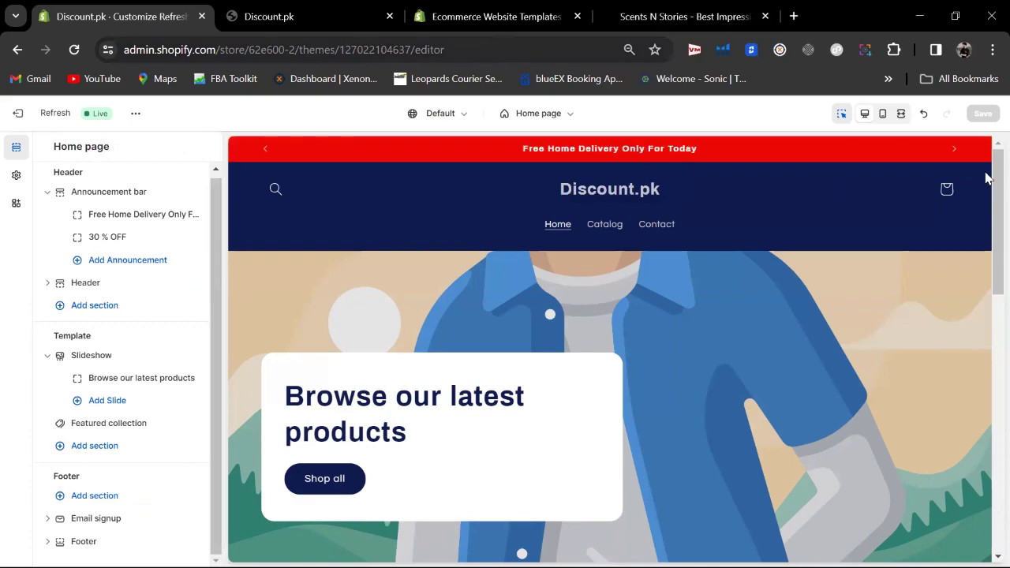
key("ctrl+4")
scroll(986, 108, "up", 5)
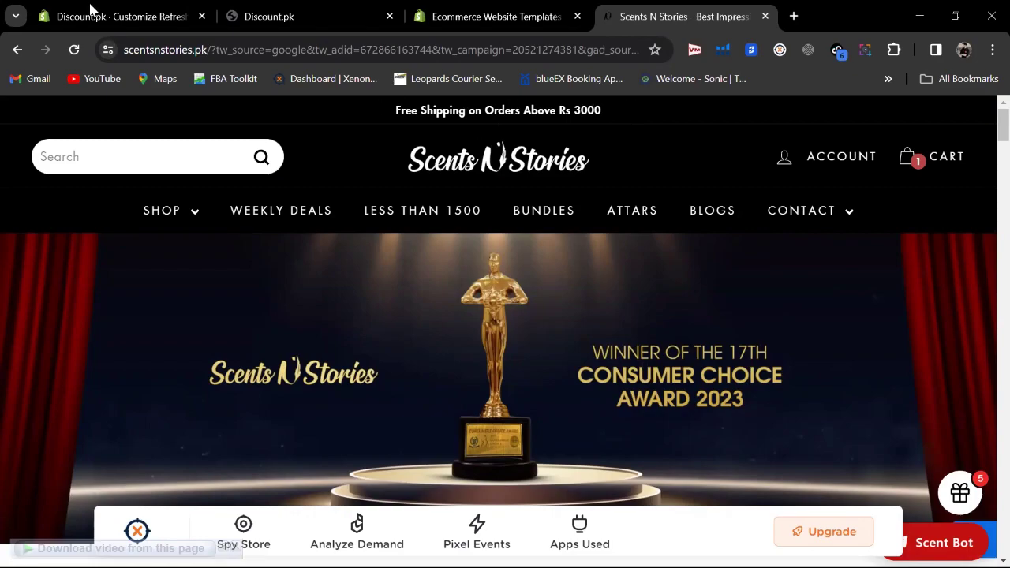
left_click(87, 11)
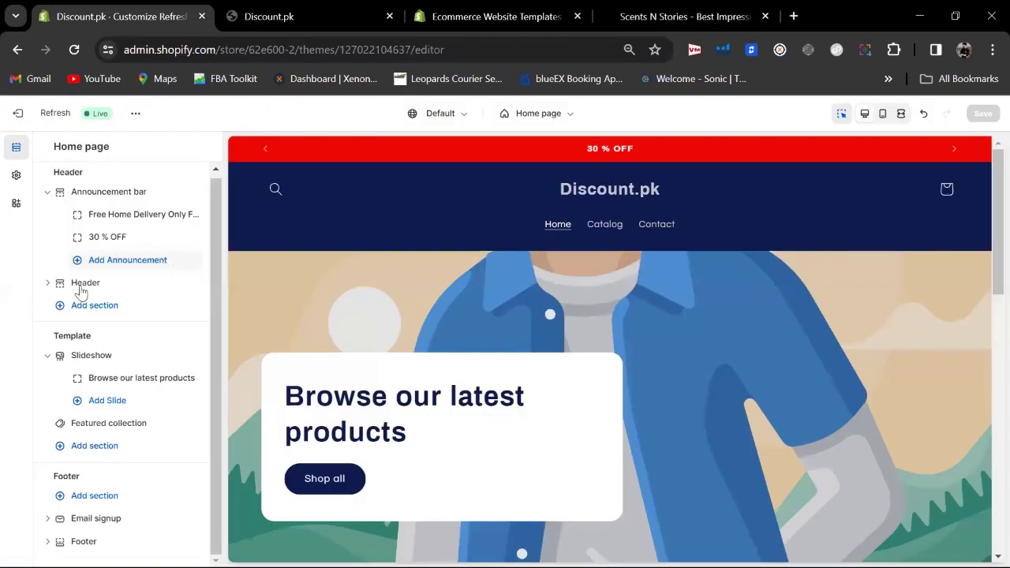
Open the Header section settings, showing the Top center logo position and Main menu
left_click(83, 285)
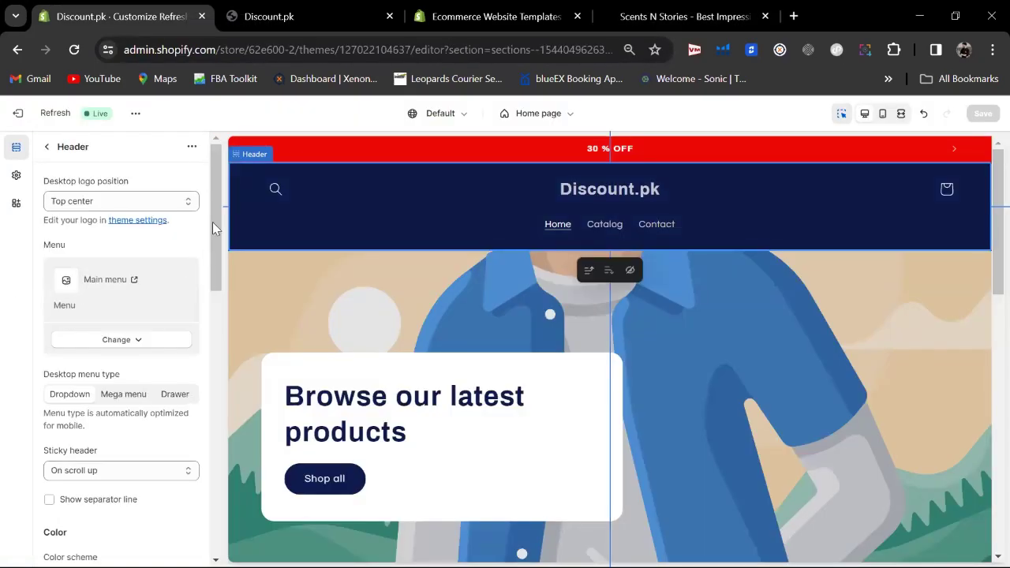
scroll(212, 229, "down", 1)
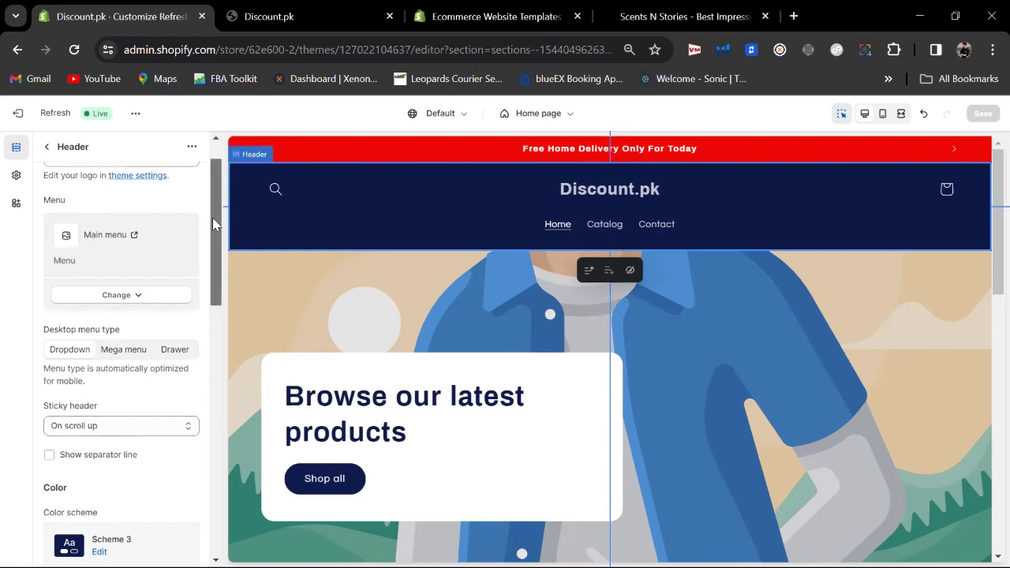
scroll(212, 217, "up", 1)
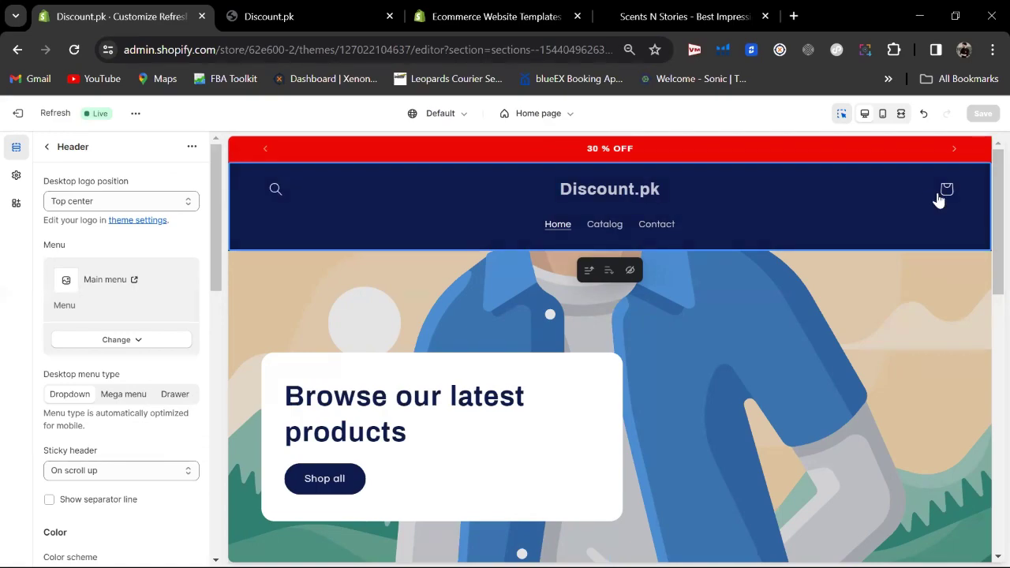
left_click(49, 149)
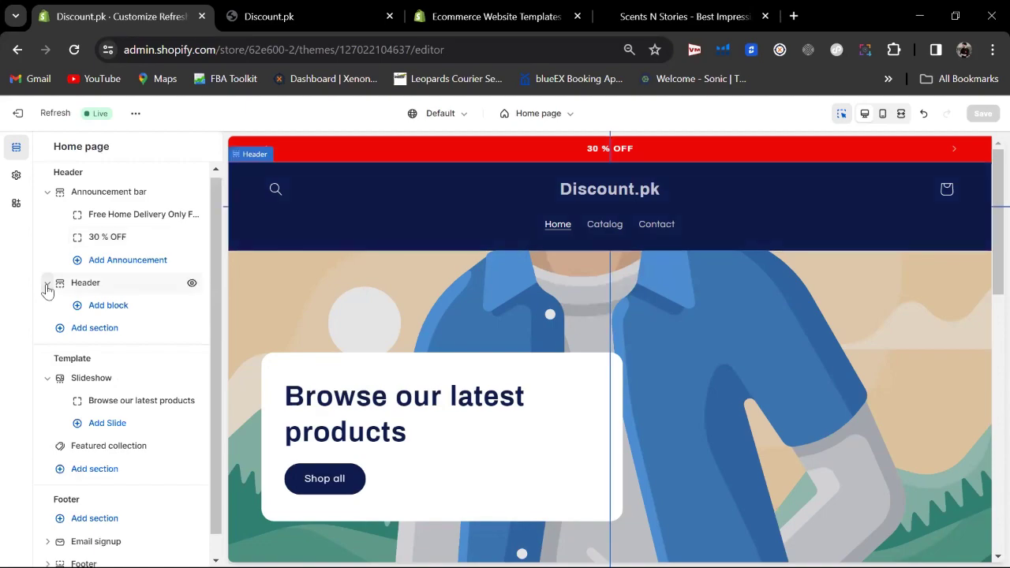
left_click(46, 286)
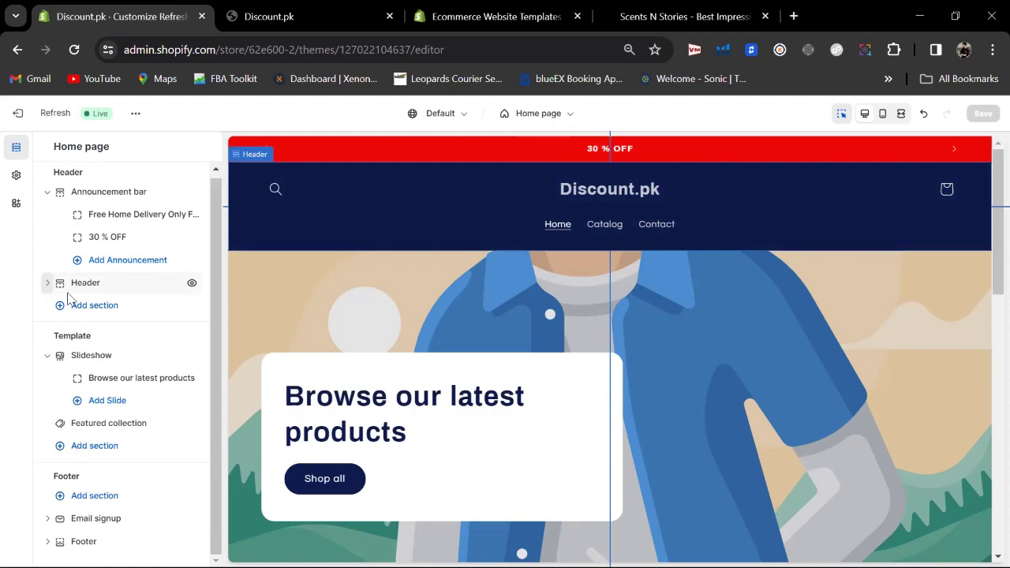
left_click(88, 307)
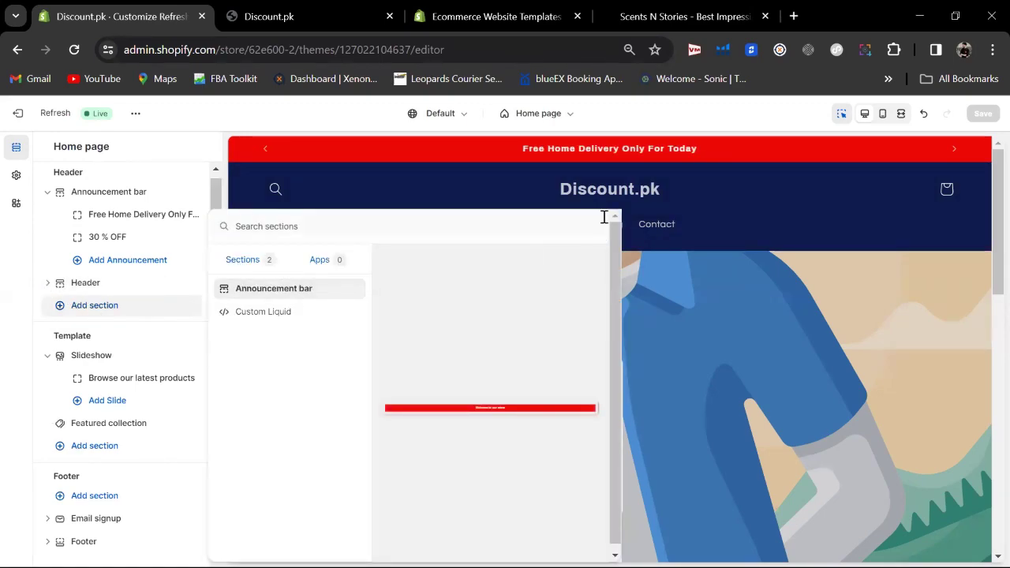
left_click(185, 120)
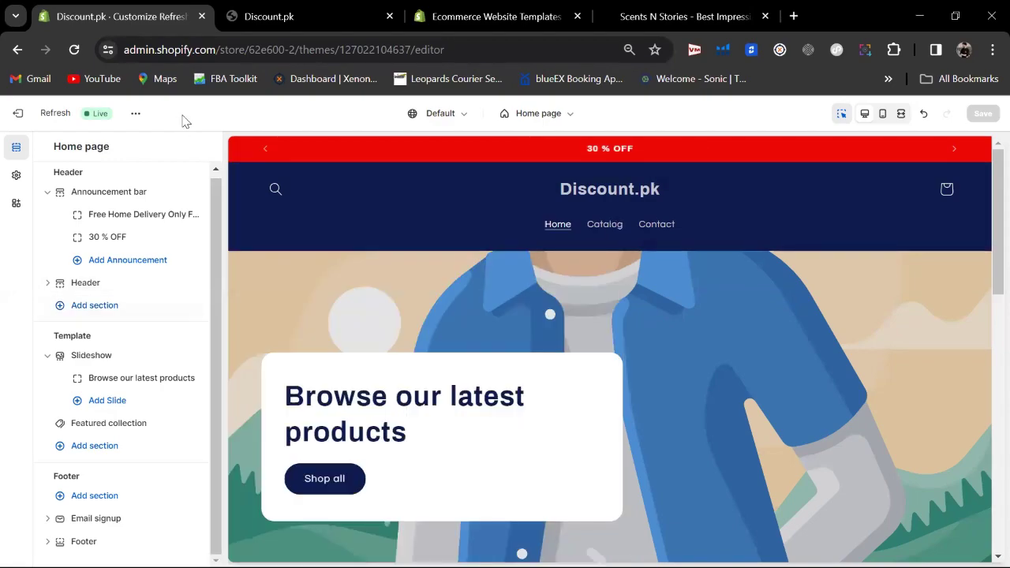
left_click(121, 283)
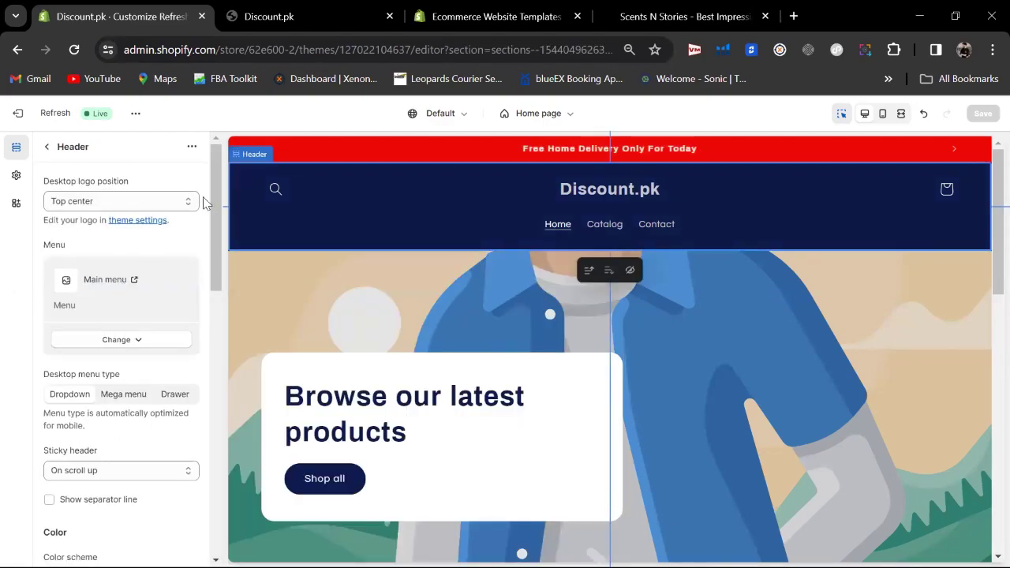
Set the header's desktop logo position to Middle center, then return to the Home page sections
left_click(146, 201)
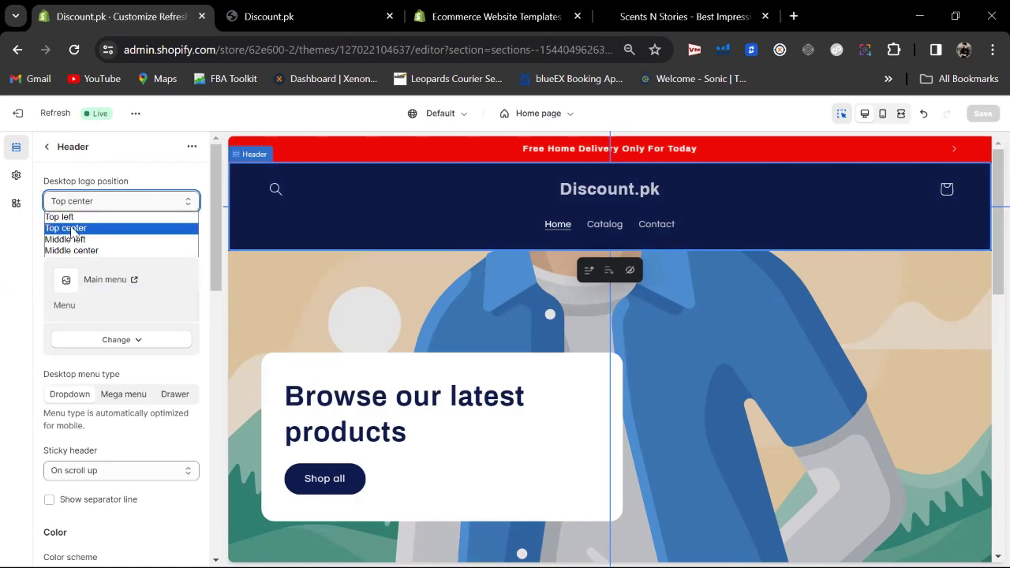
left_click(124, 207)
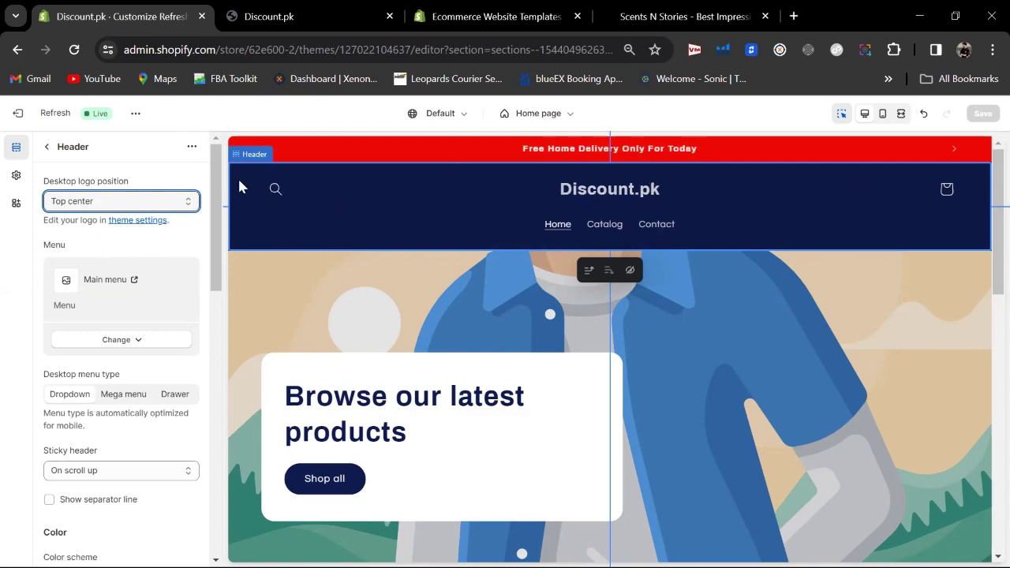
left_click(105, 203)
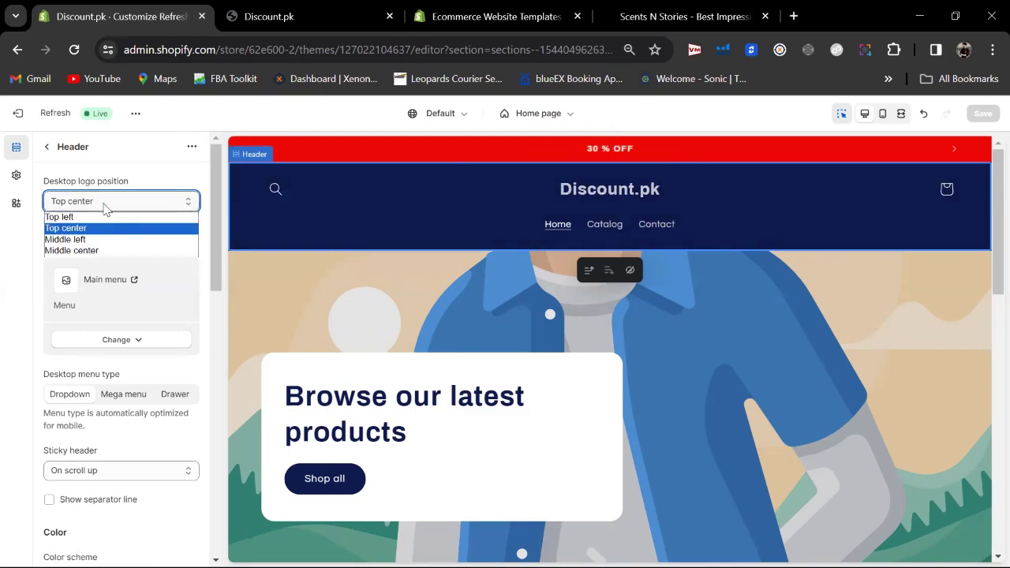
left_click(73, 240)
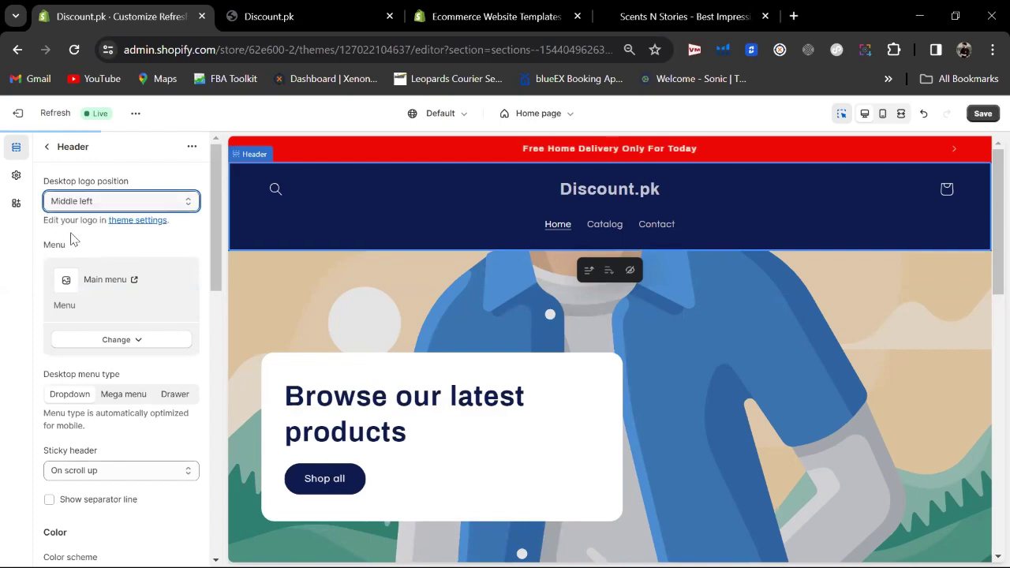
left_click(87, 199)
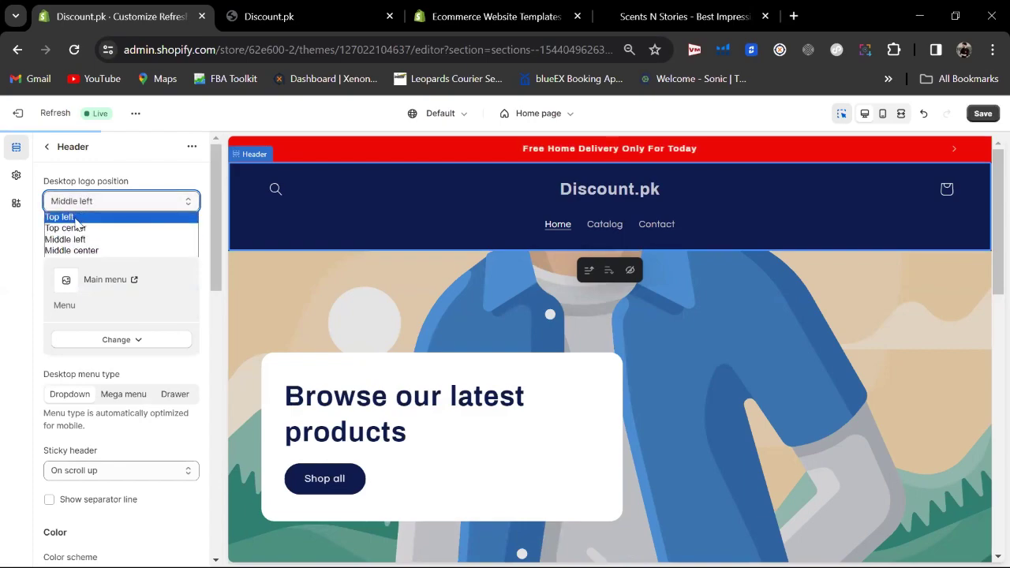
left_click(80, 251)
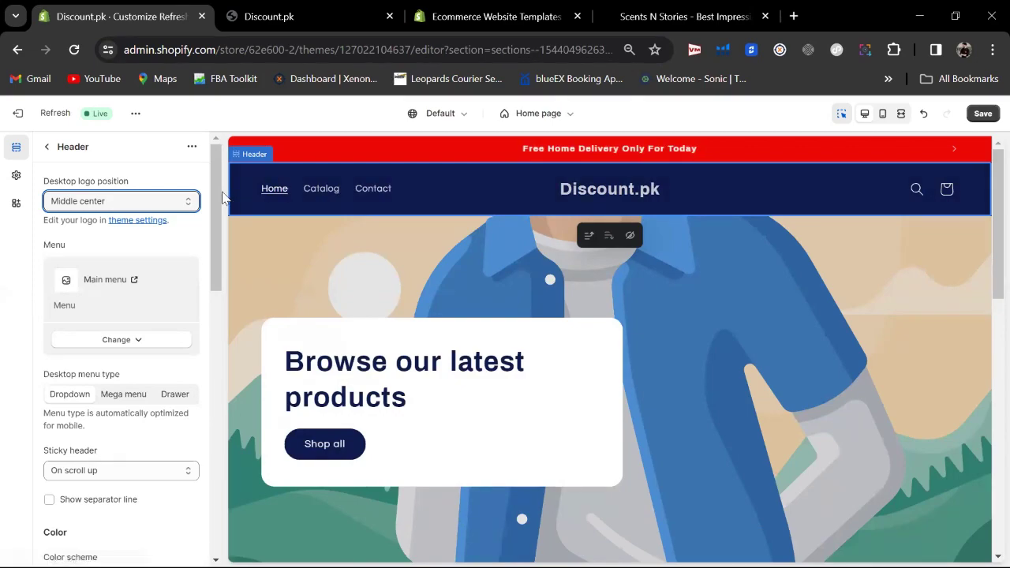
left_click(128, 197)
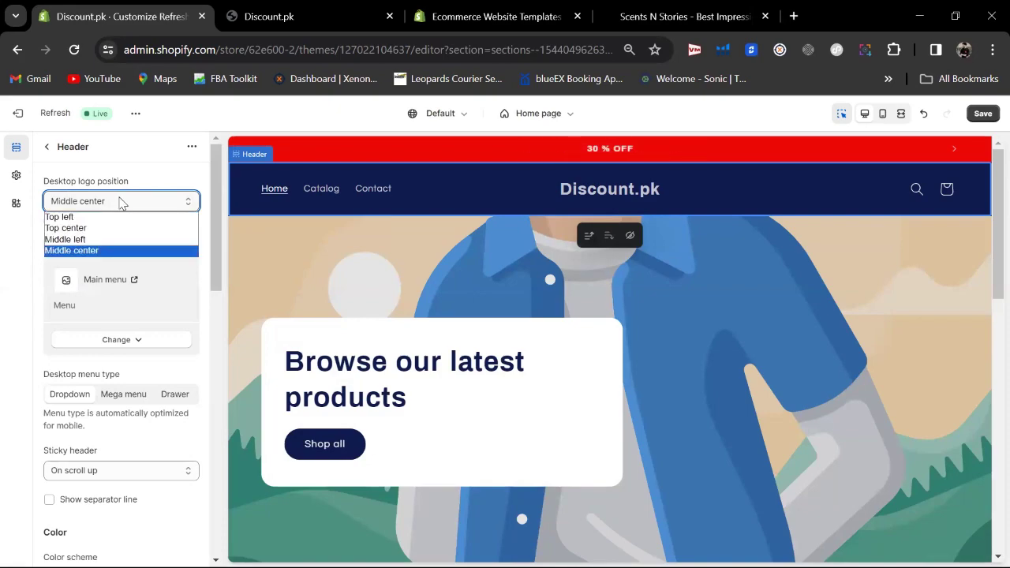
left_click(95, 228)
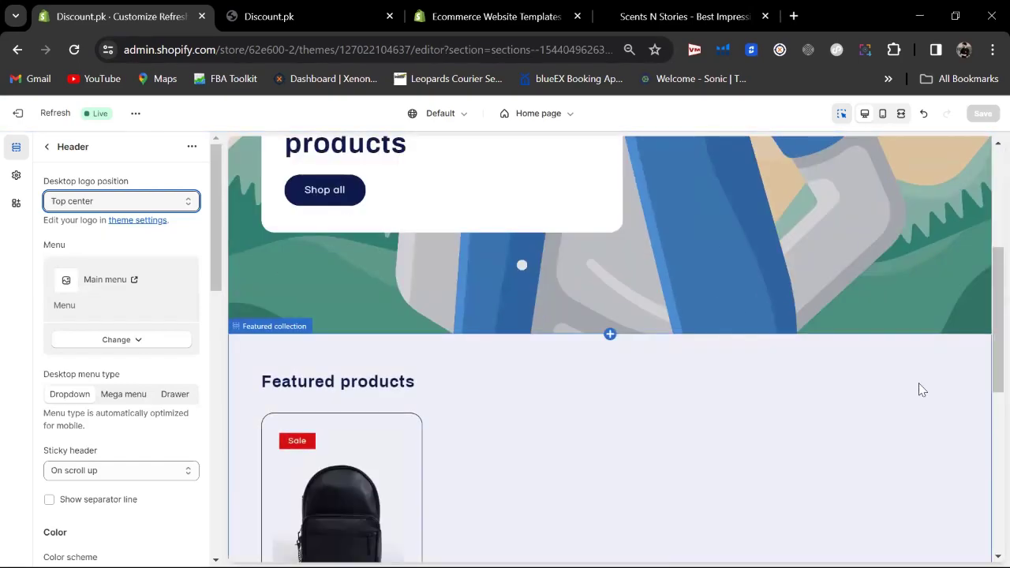
scroll(986, 361, "up", 4)
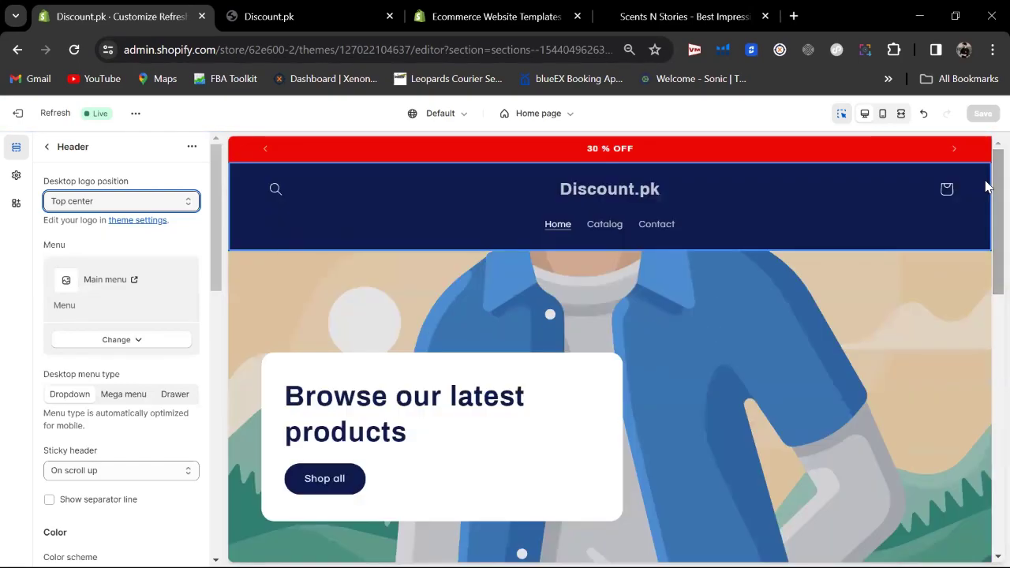
left_click(86, 201)
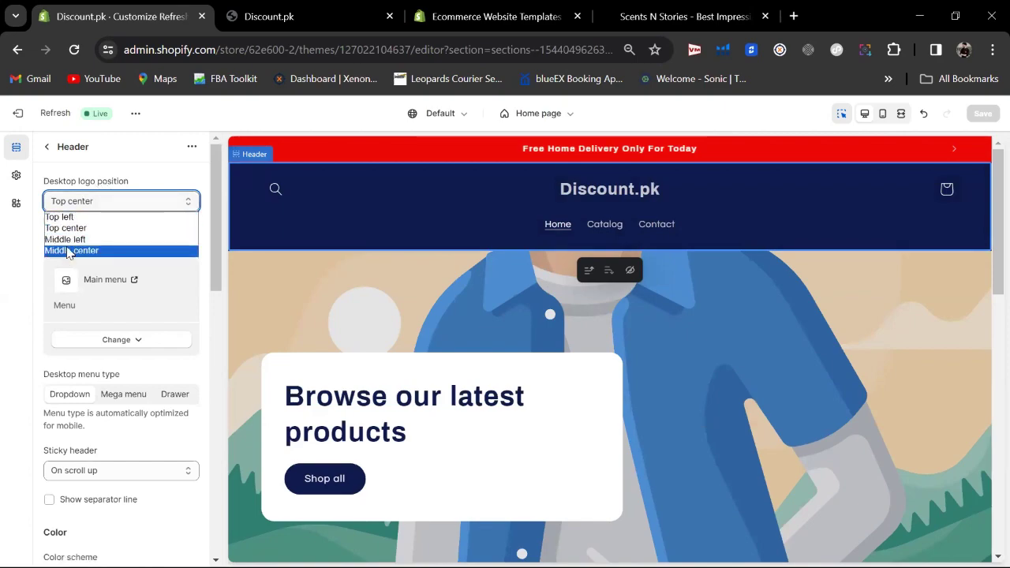
left_click(70, 251)
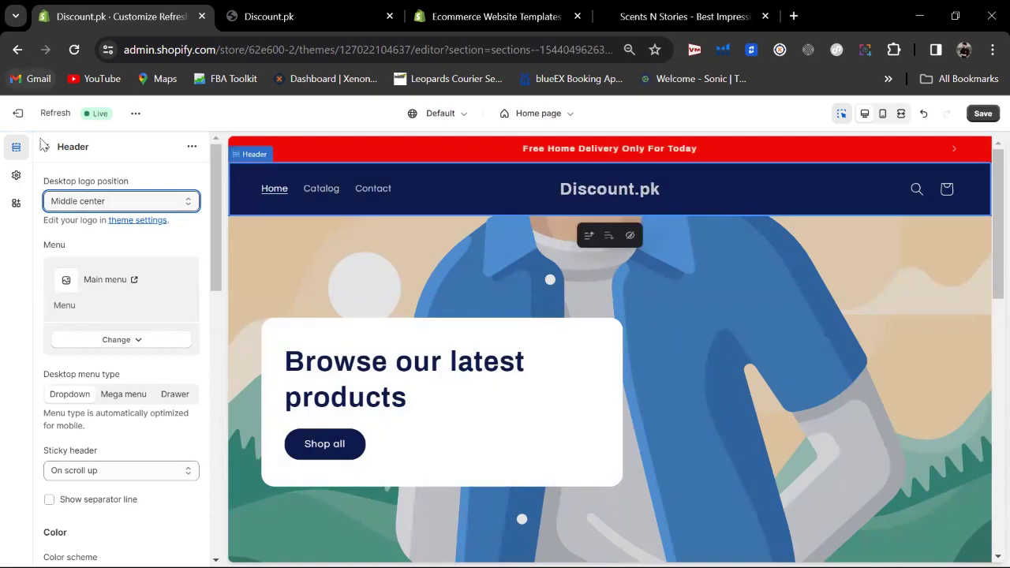
left_click(44, 148)
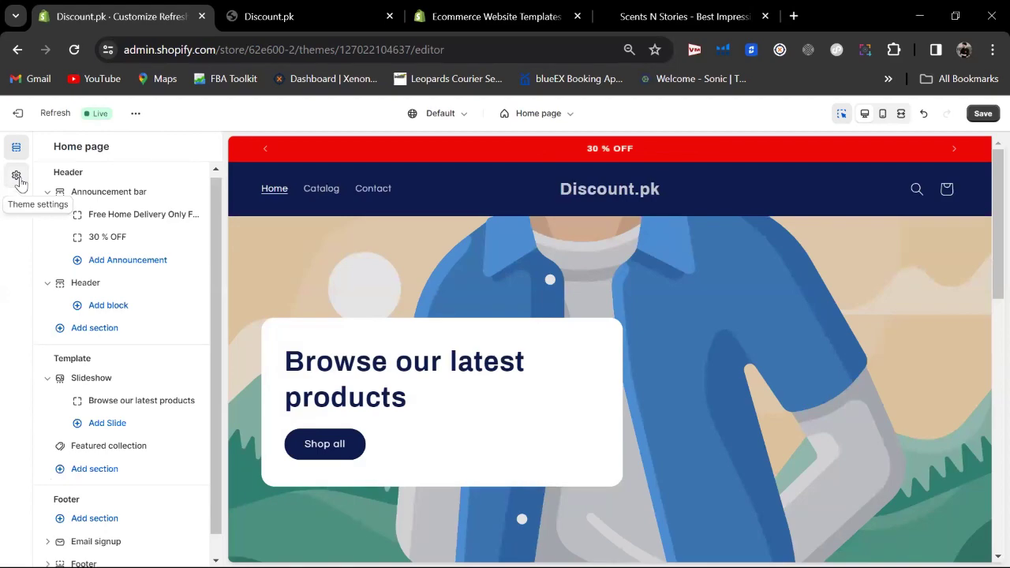
Upload 'Untitled design (1).png' from the RAW folder as the theme's logo image
left_click(17, 177)
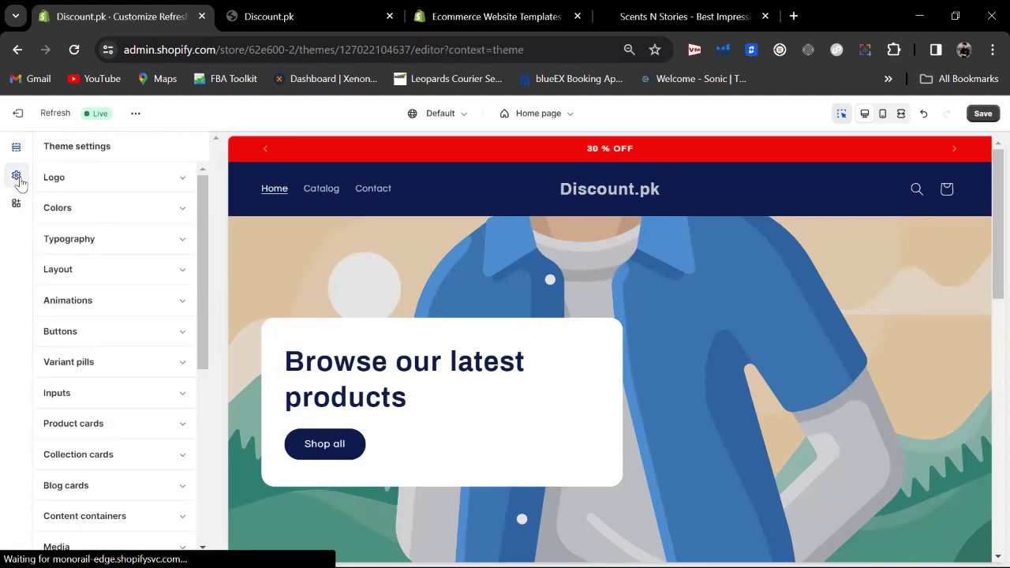
left_click(59, 181)
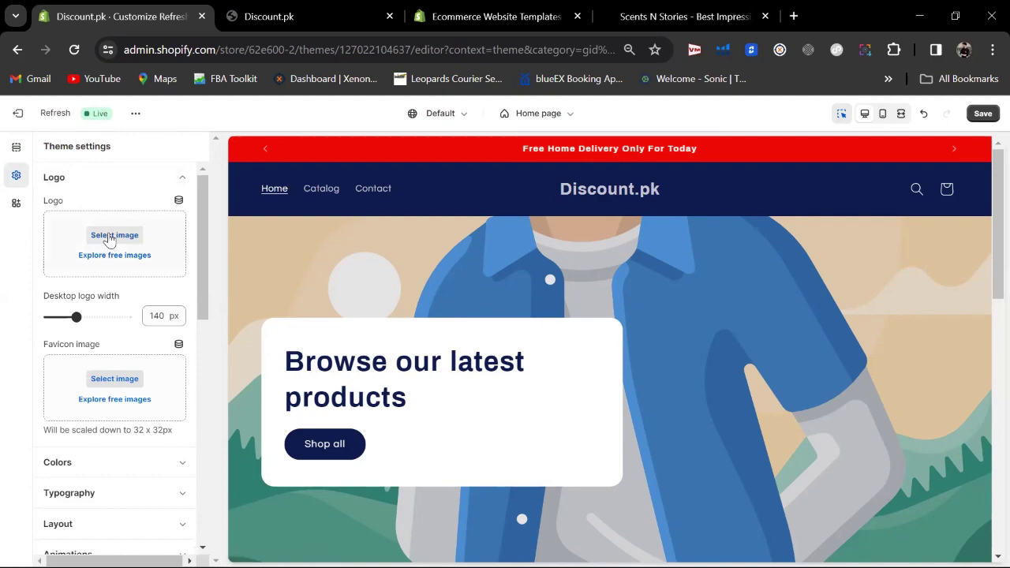
left_click(110, 235)
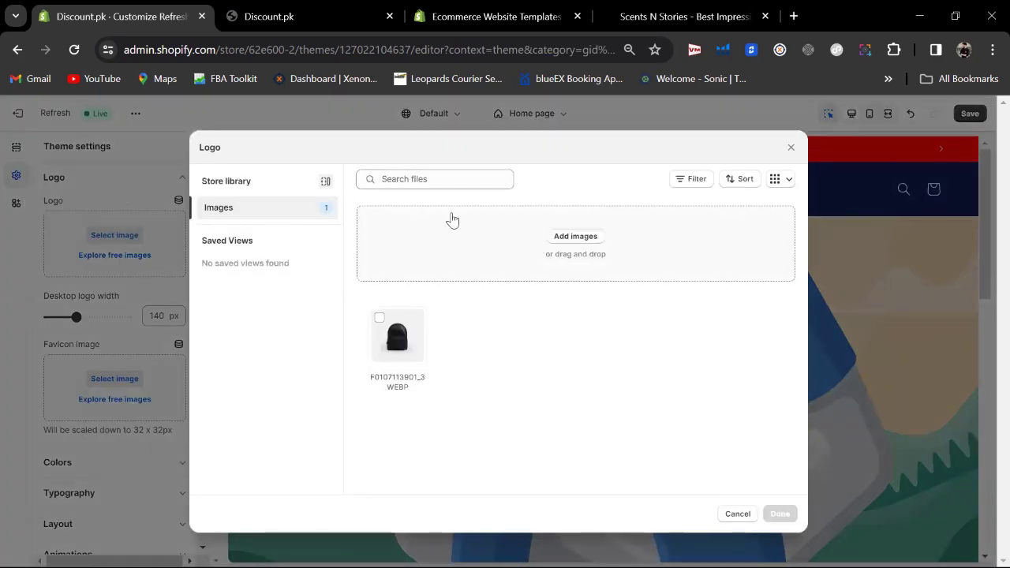
left_click(587, 240)
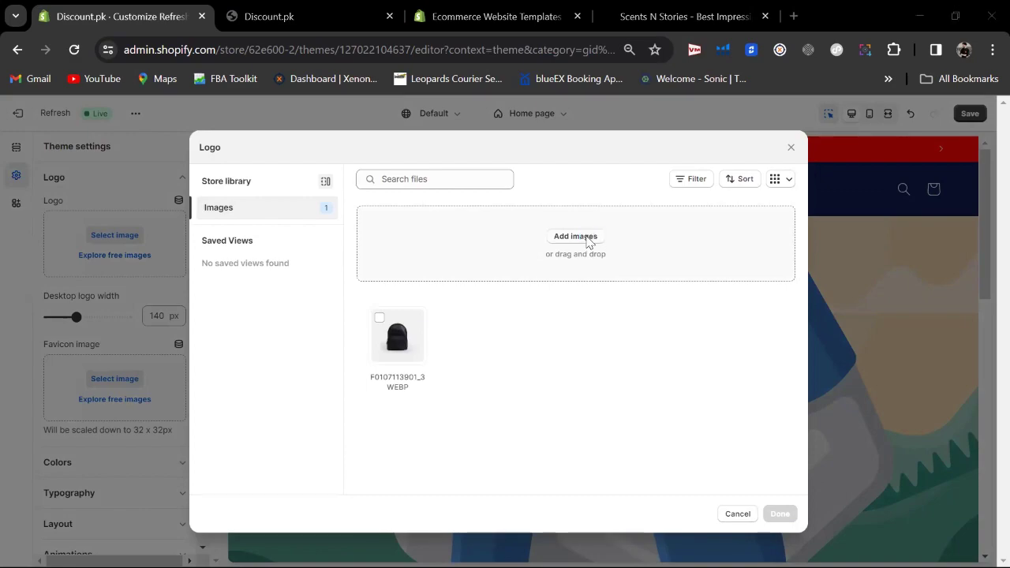
left_click_drag(479, 113, 485, 270)
scroll(323, 218, "up", 5)
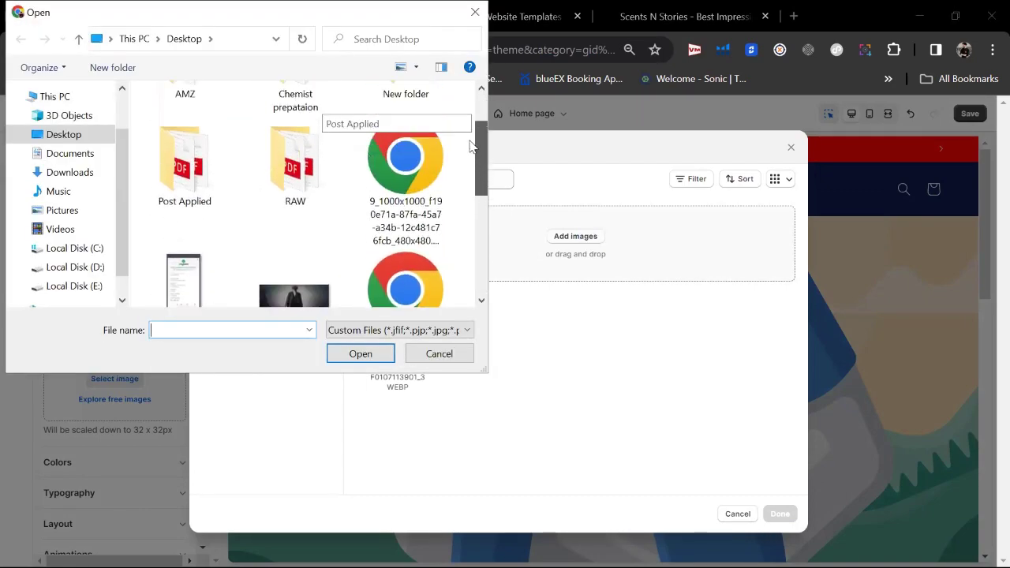
double_click(323, 218)
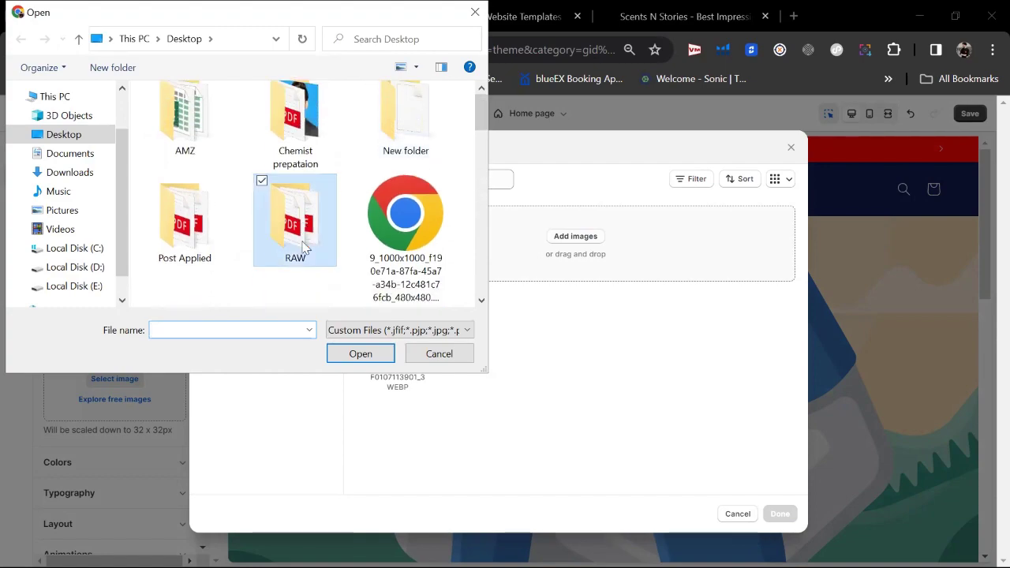
scroll(400, 130, "down", 10)
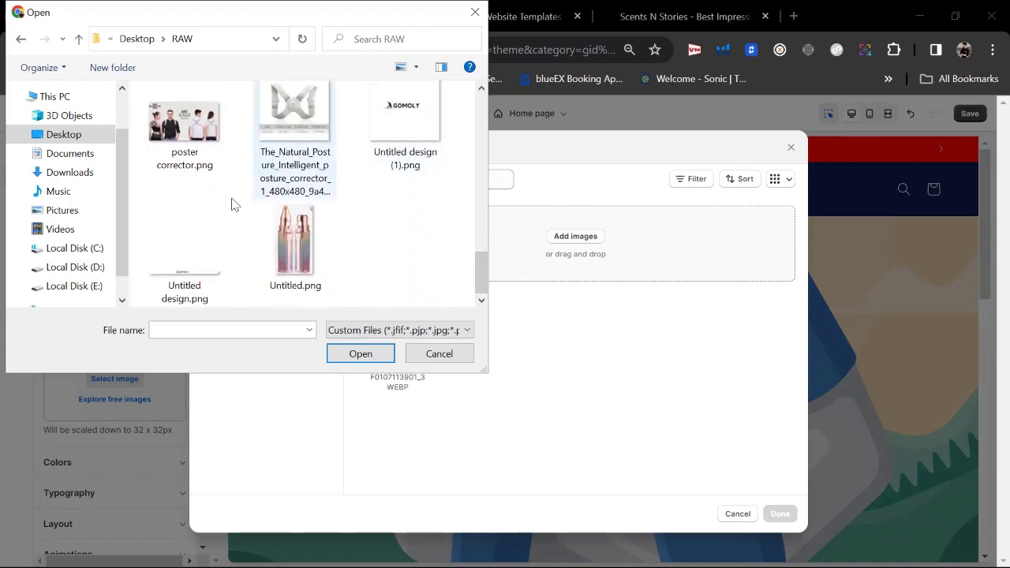
left_click(404, 130)
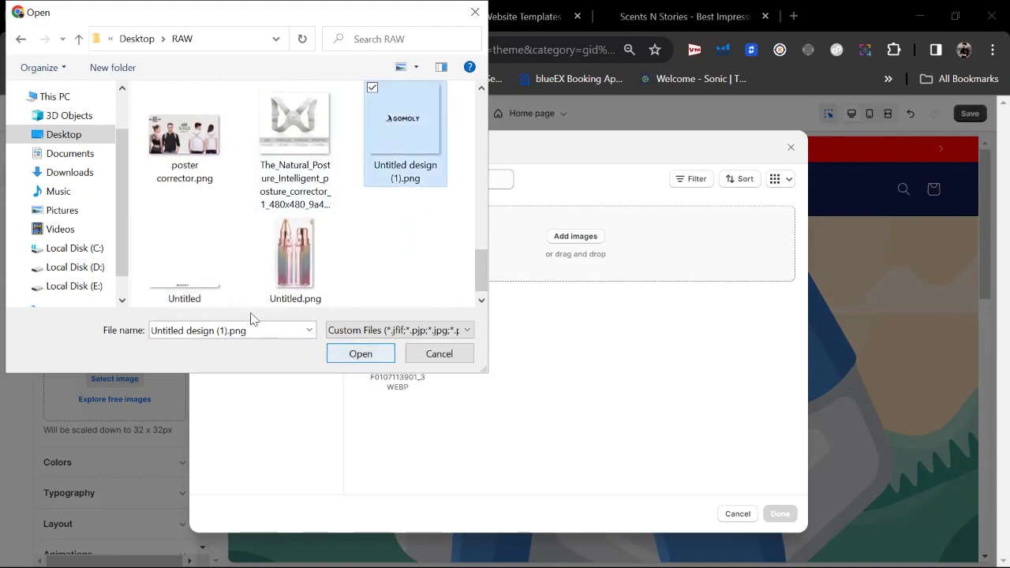
left_click(186, 264)
left_click(360, 353)
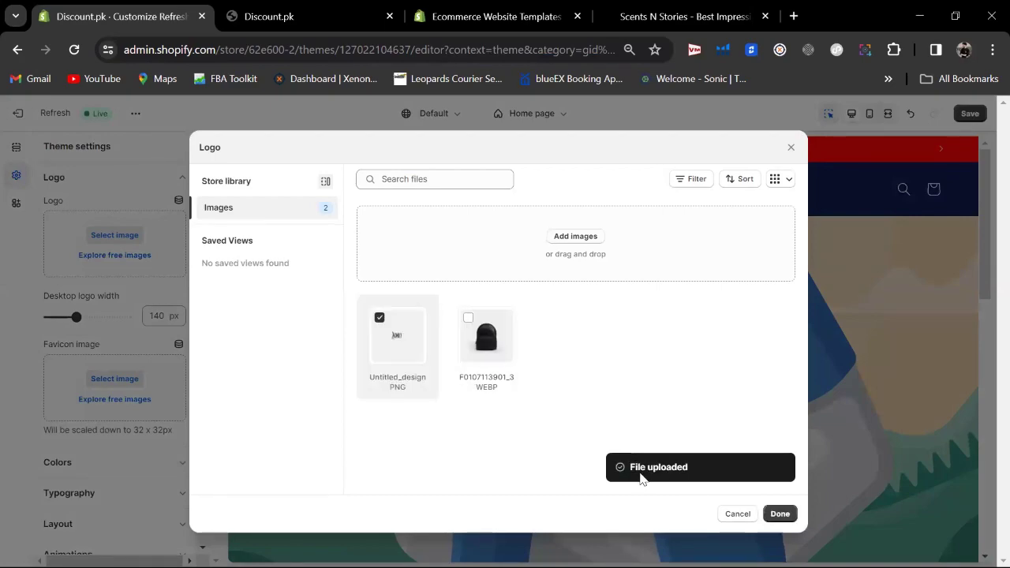
left_click(779, 513)
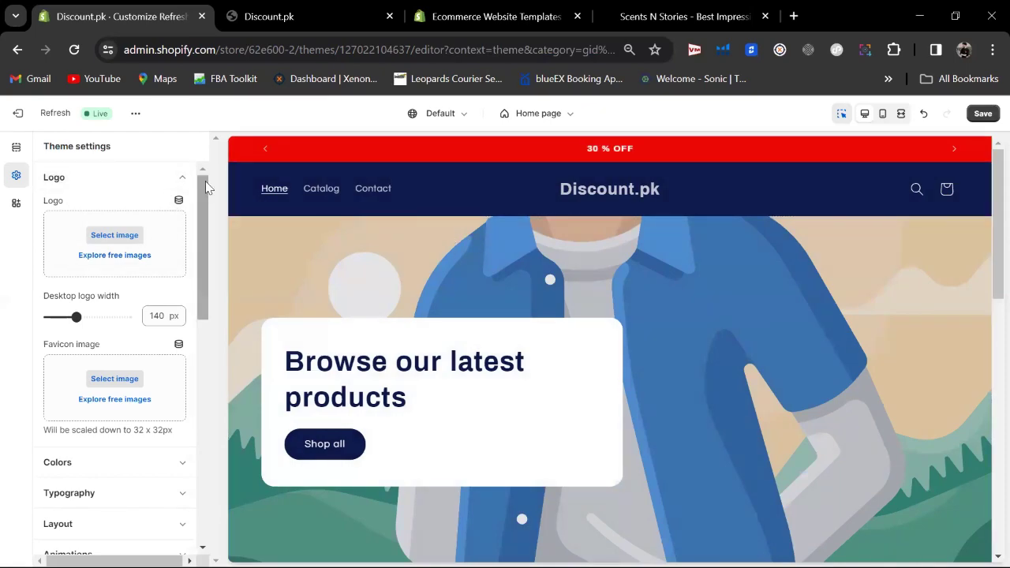
Select the uploaded Untitled_design image as the store logo, then go back to the home page sections
left_click_drag(207, 187, 207, 189)
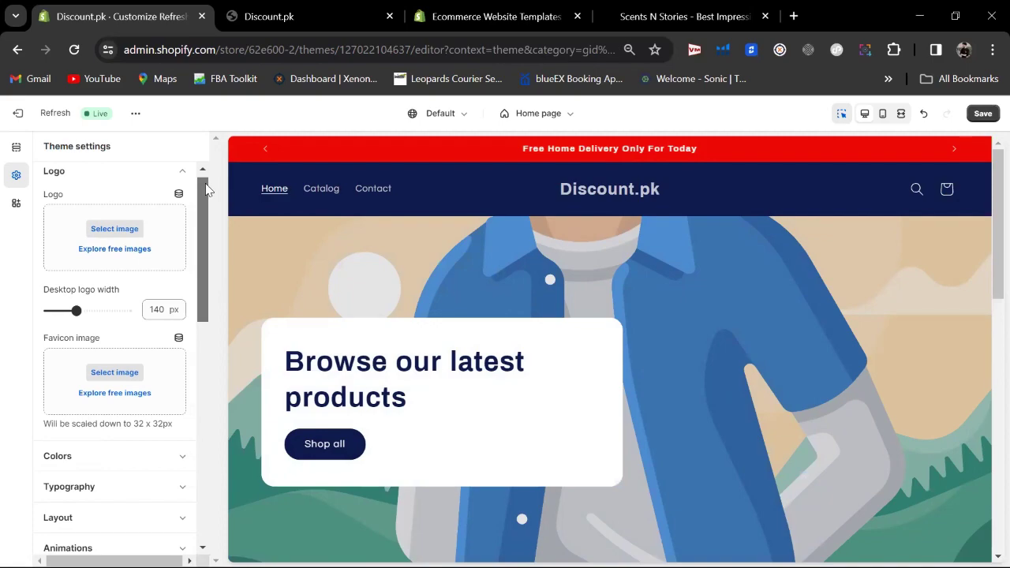
left_click_drag(207, 188, 206, 180)
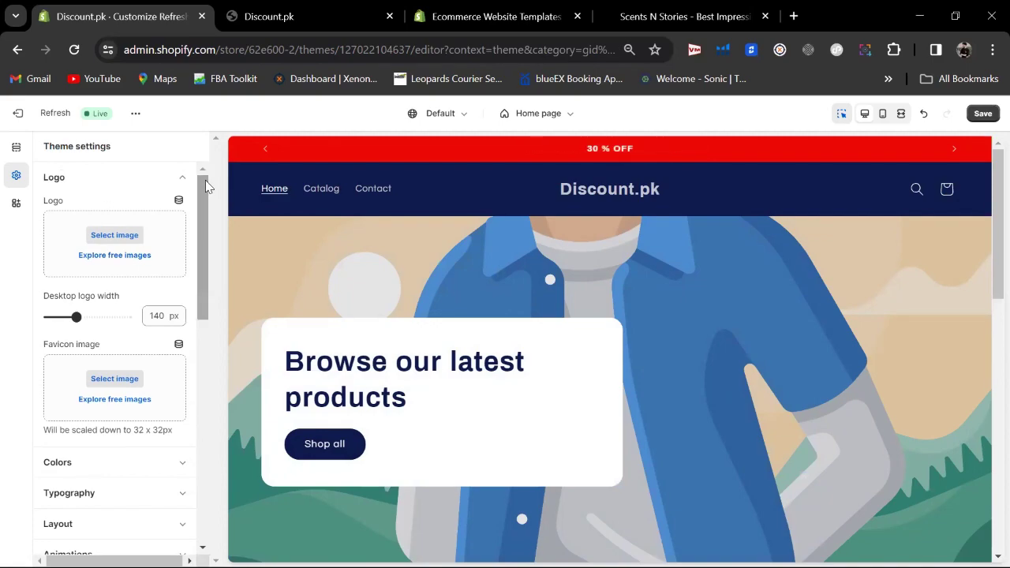
left_click(118, 235)
left_click(404, 340)
left_click(778, 513)
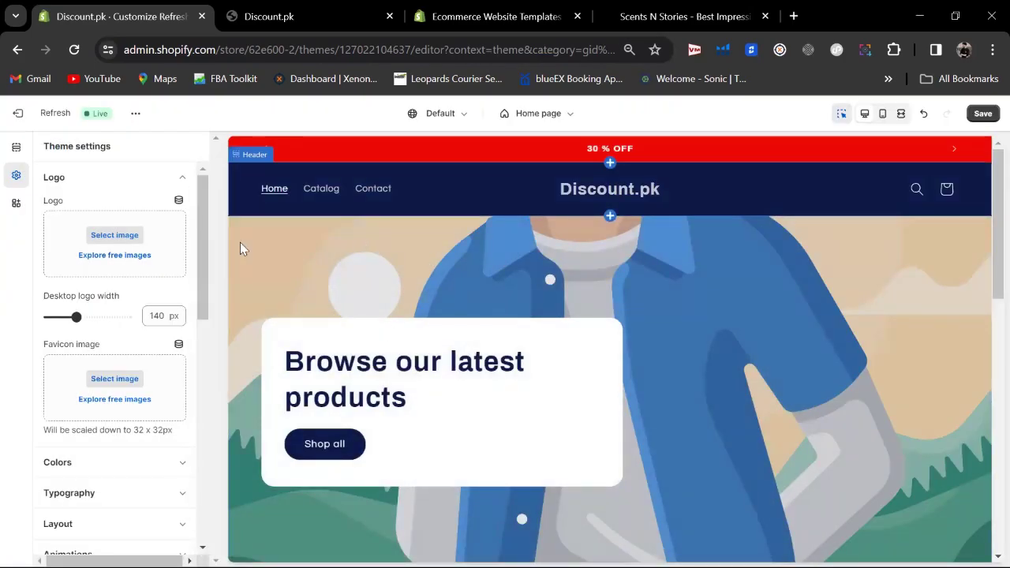
mouse_move(202, 256)
left_mouse_down()
mouse_move(202, 305)
mouse_move(201, 244)
left_mouse_up()
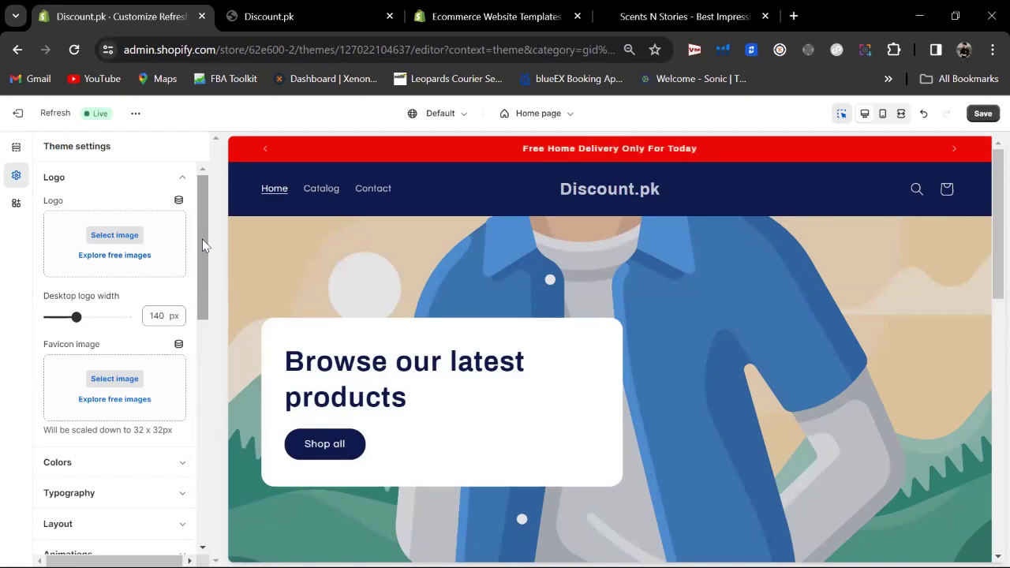
left_click(111, 234)
left_click(398, 338)
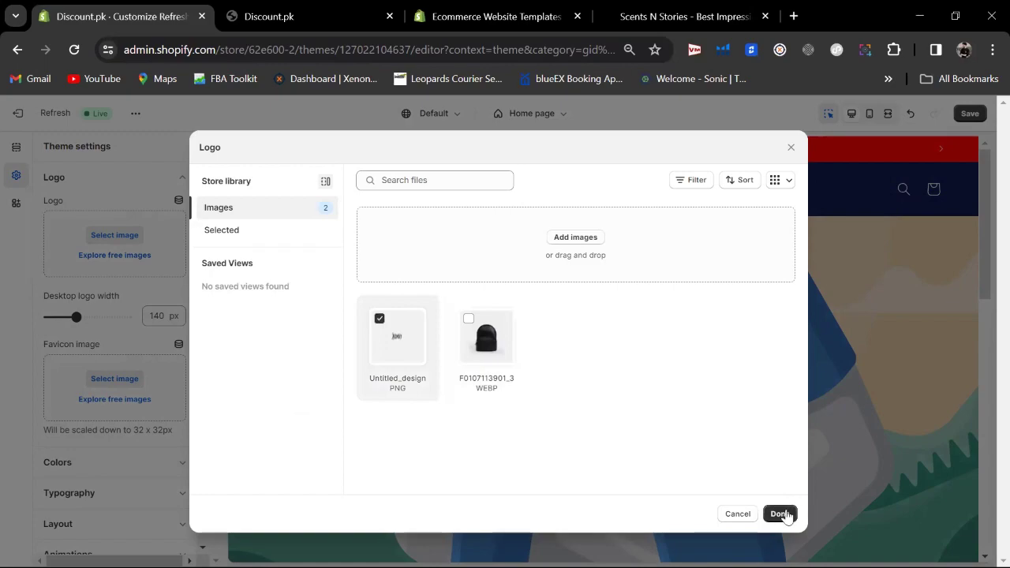
left_click(780, 514)
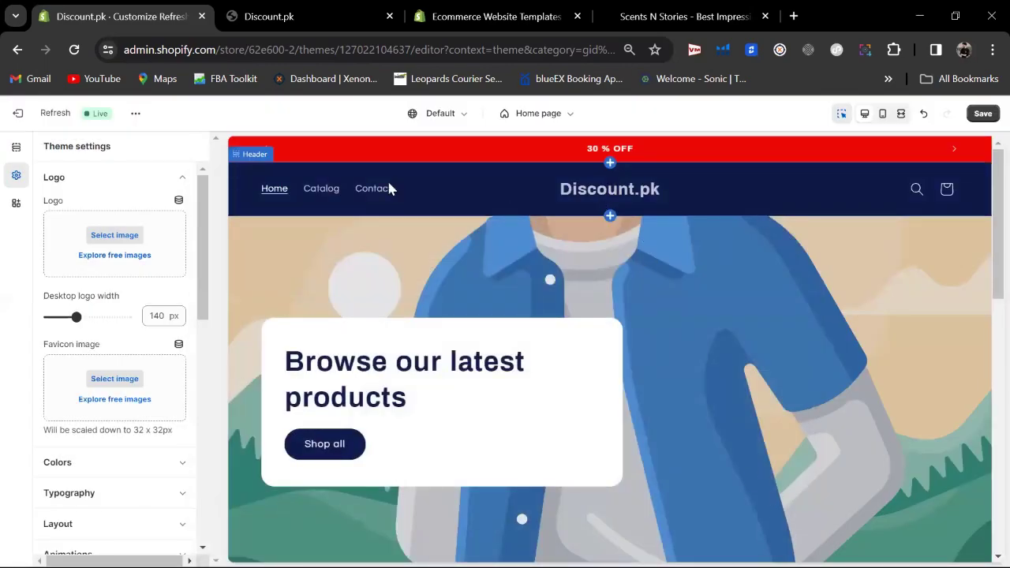
left_click(16, 146)
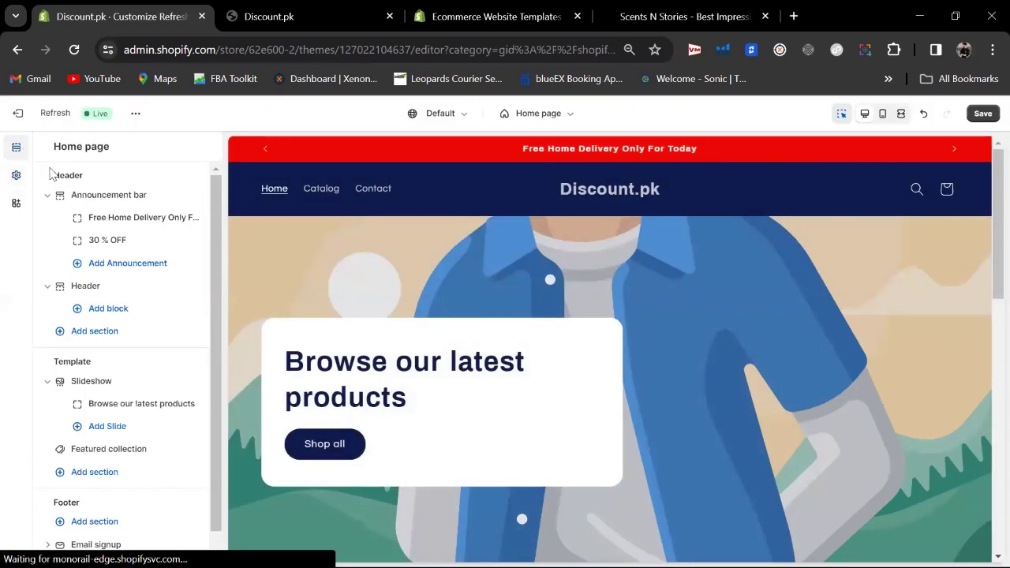
left_click(56, 292)
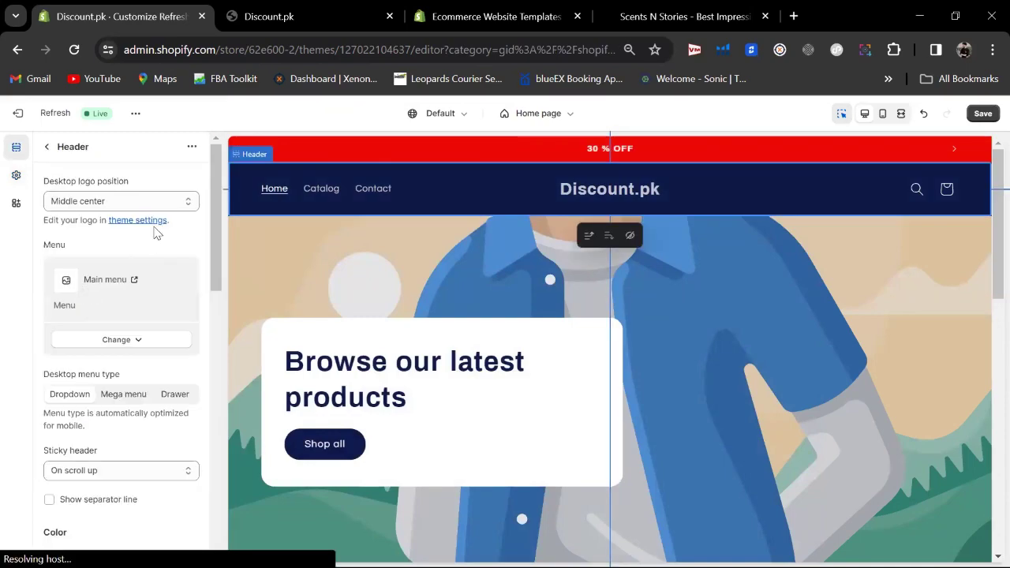
left_click(82, 201)
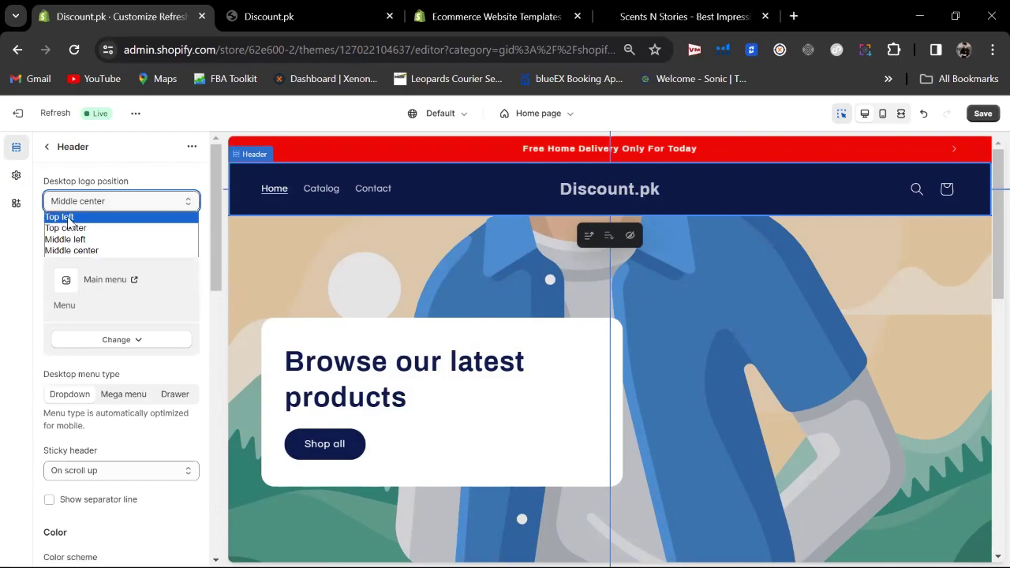
left_click(69, 217)
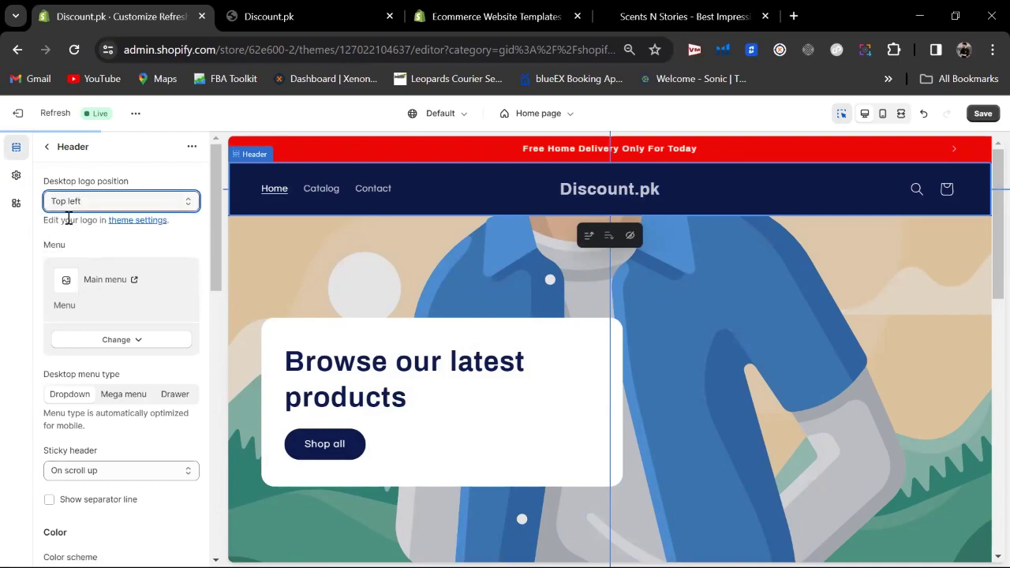
scroll(402, 349, "down", 3)
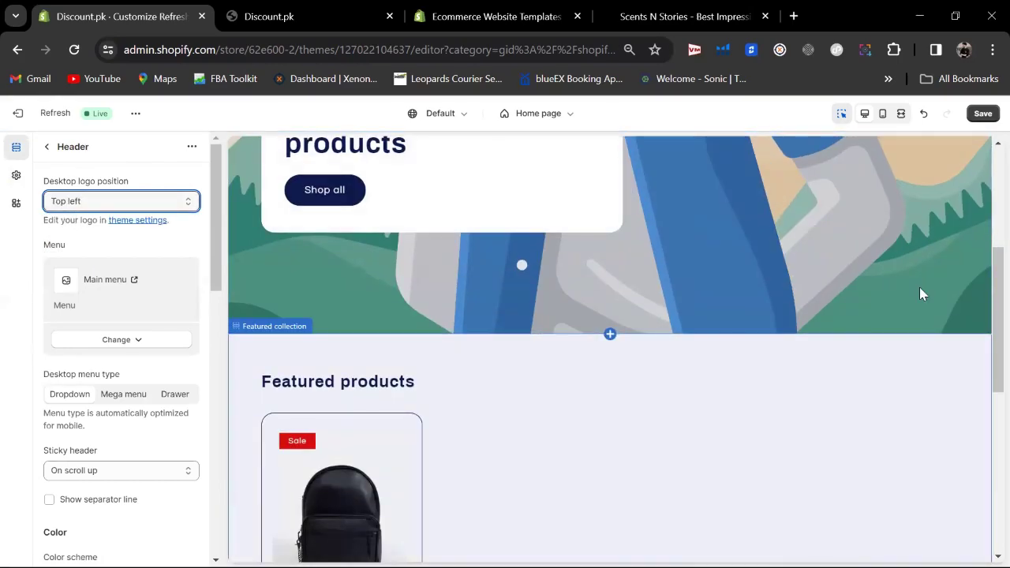
left_click_drag(997, 307, 997, 209)
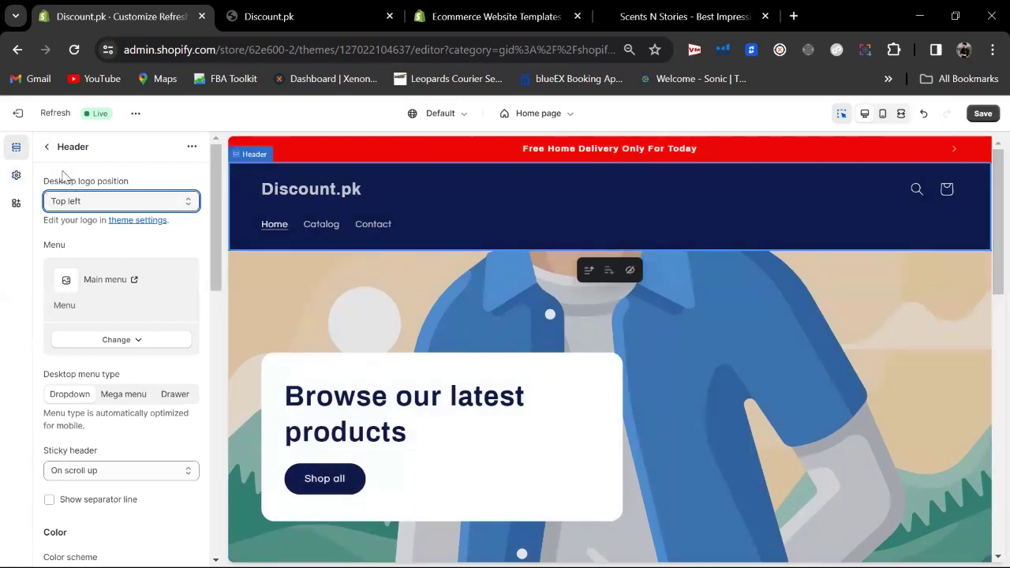
Reopen the Header section settings and scroll down to its Color options
left_click(46, 147)
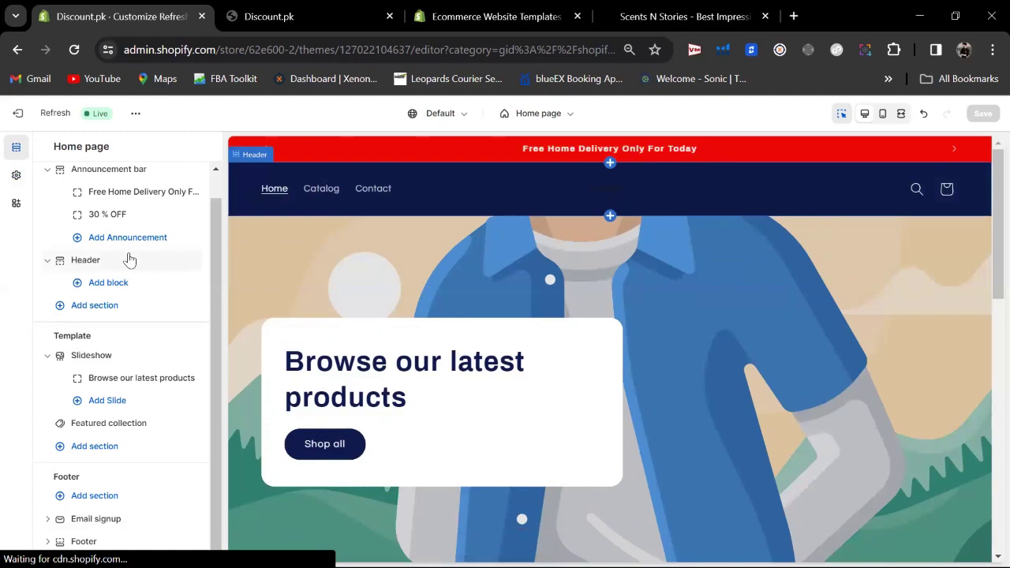
left_click(85, 259)
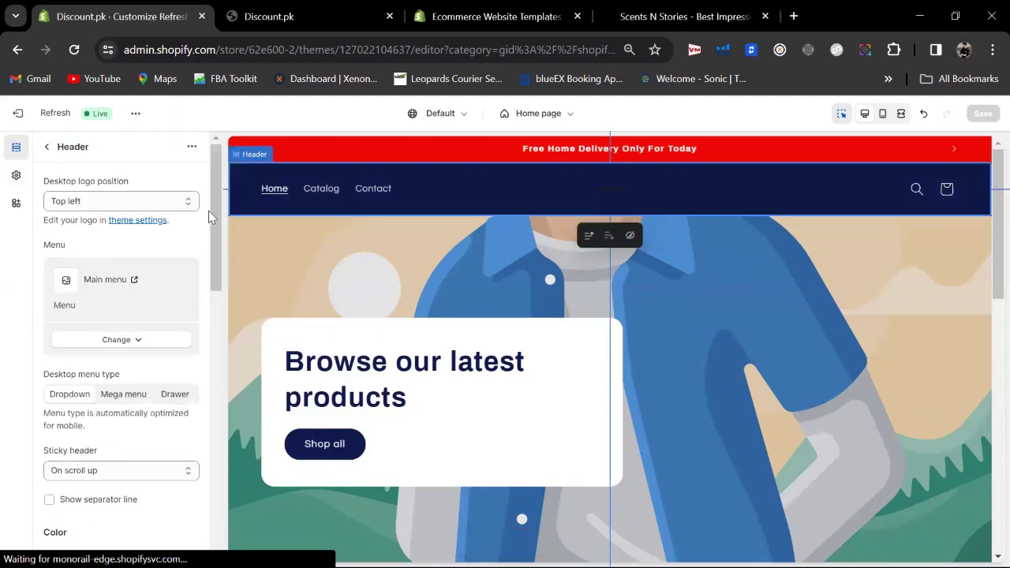
scroll(219, 261, "down", 5)
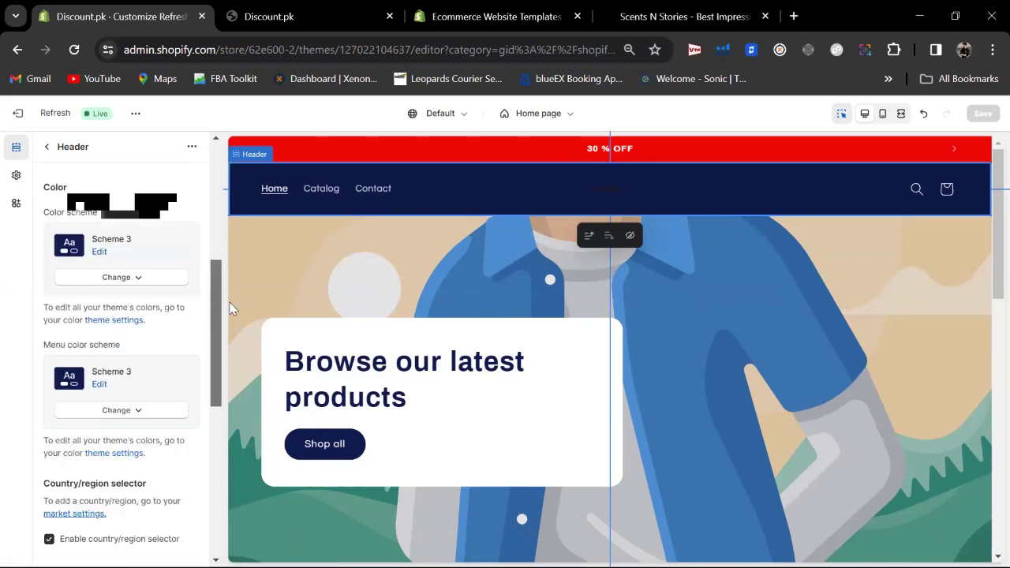
Set Scheme 3's background color to white #FFFFFF and return to the sections list
left_click(99, 252)
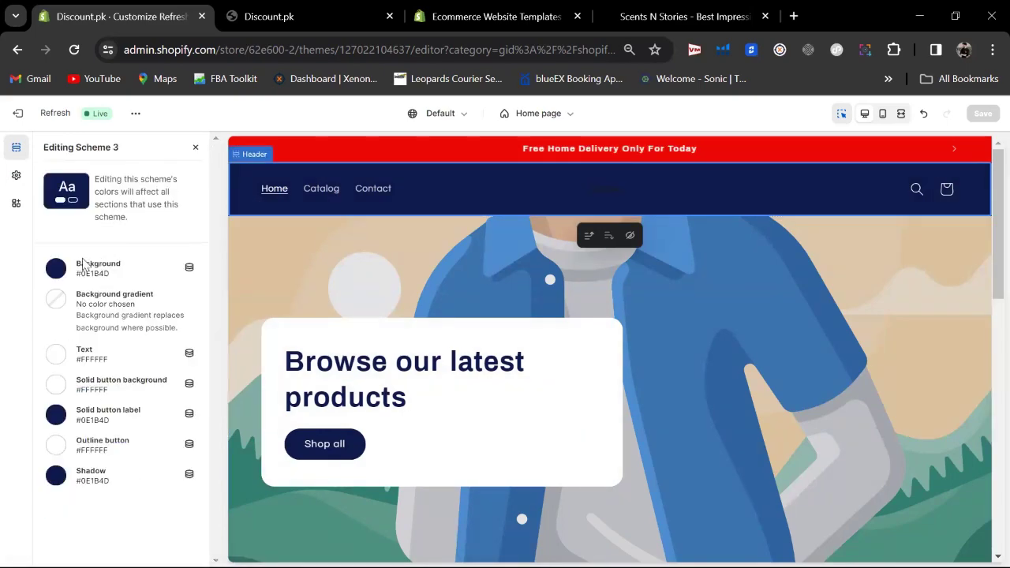
left_click(55, 269)
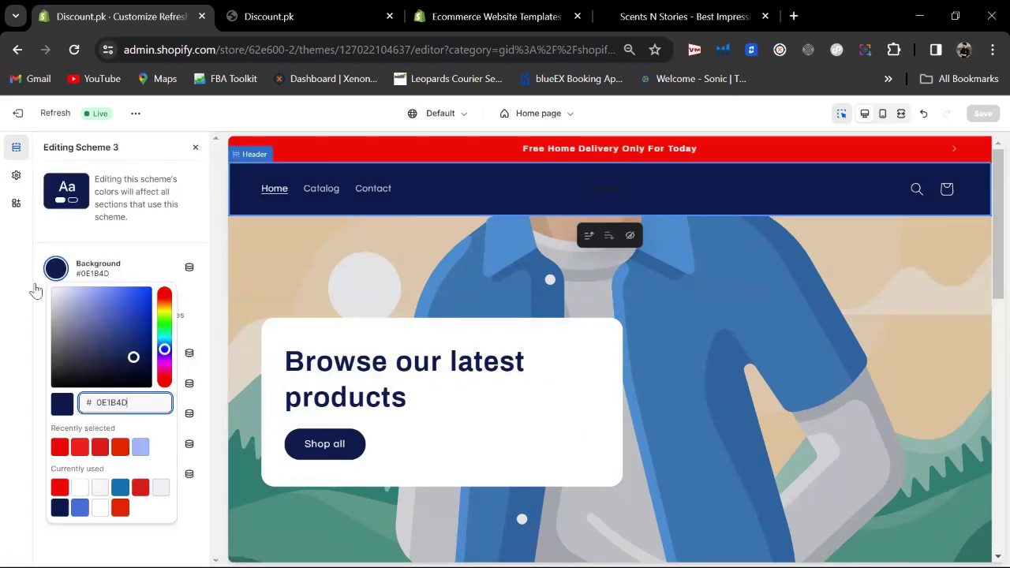
key("ctrl+z")
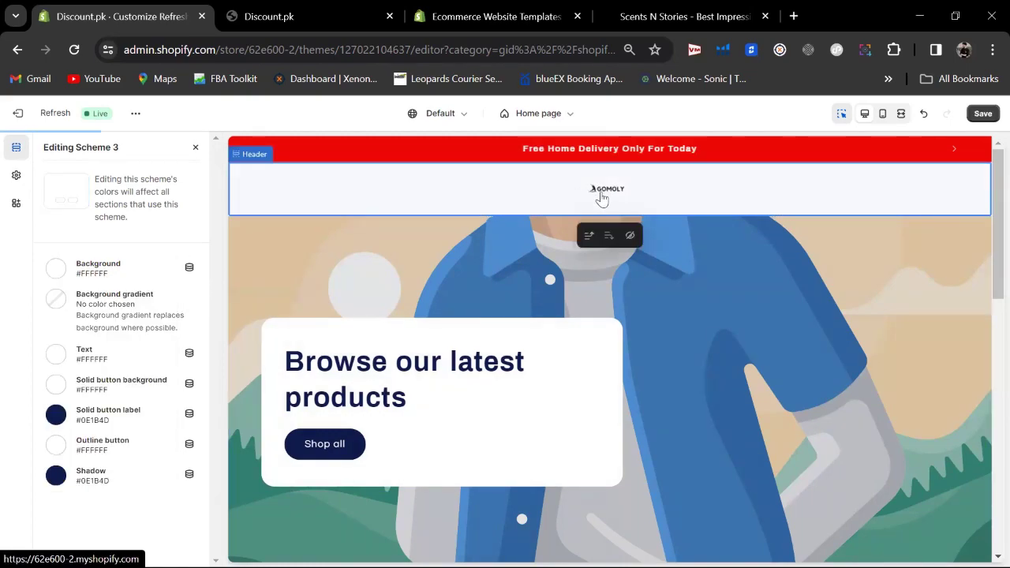
left_click(197, 149)
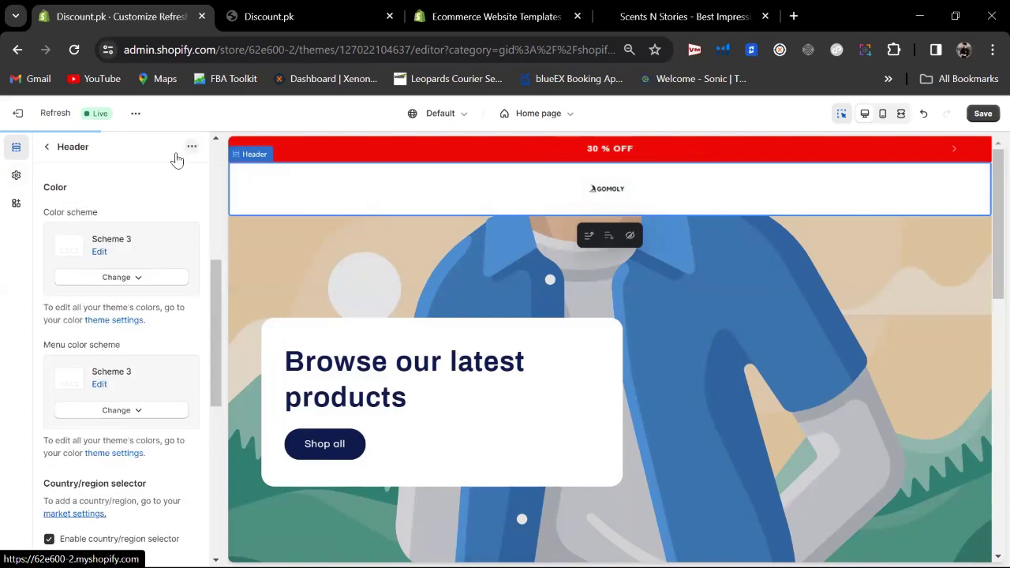
left_click(45, 148)
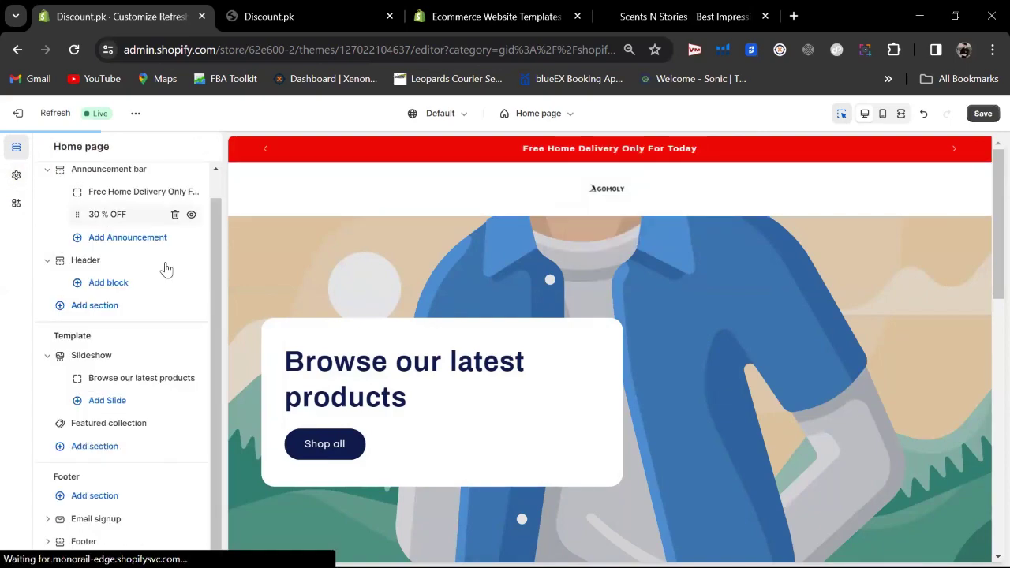
Review the theme Logo settings, then open the Header section settings
left_click(17, 180)
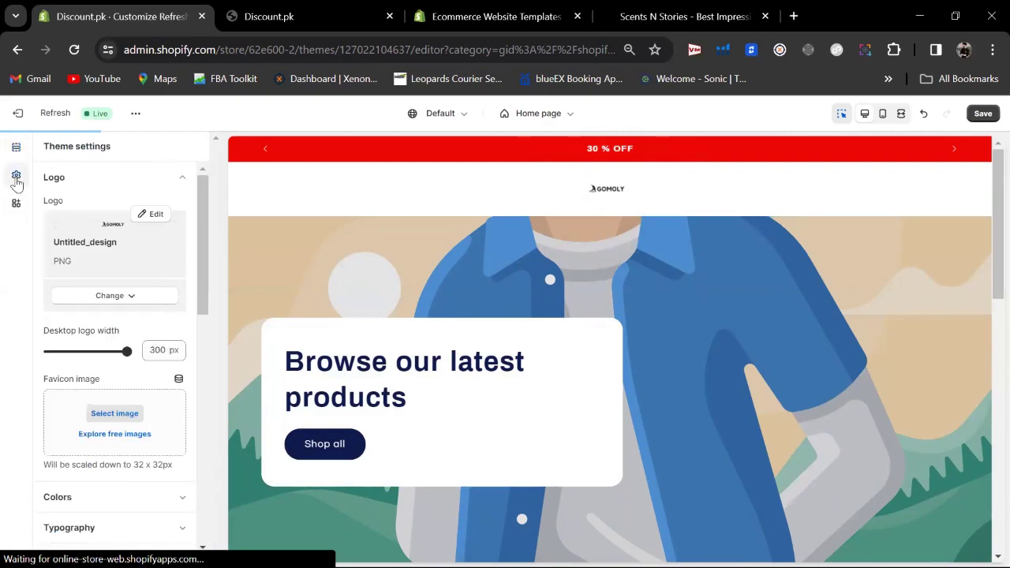
left_click(16, 146)
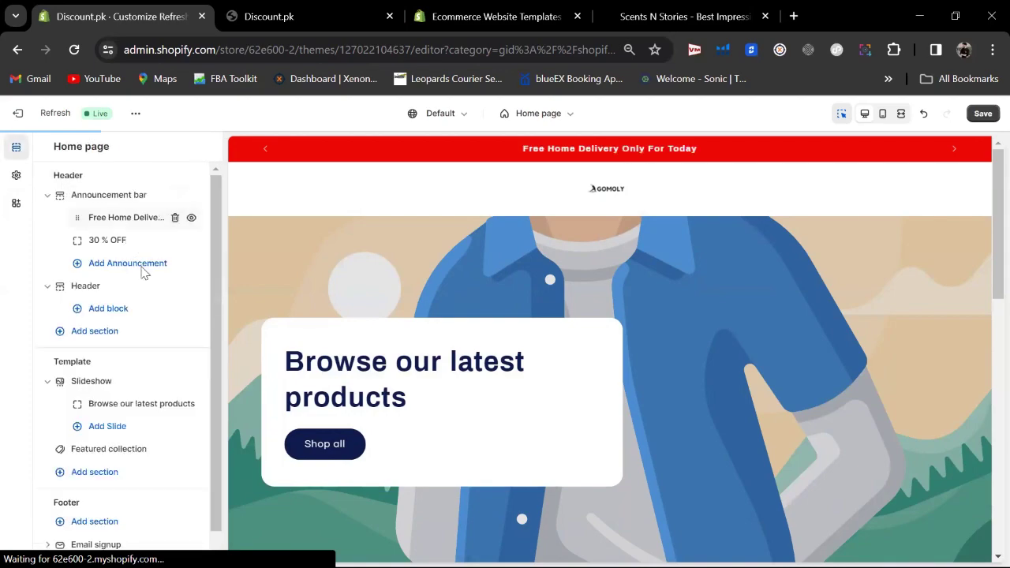
left_click(130, 291)
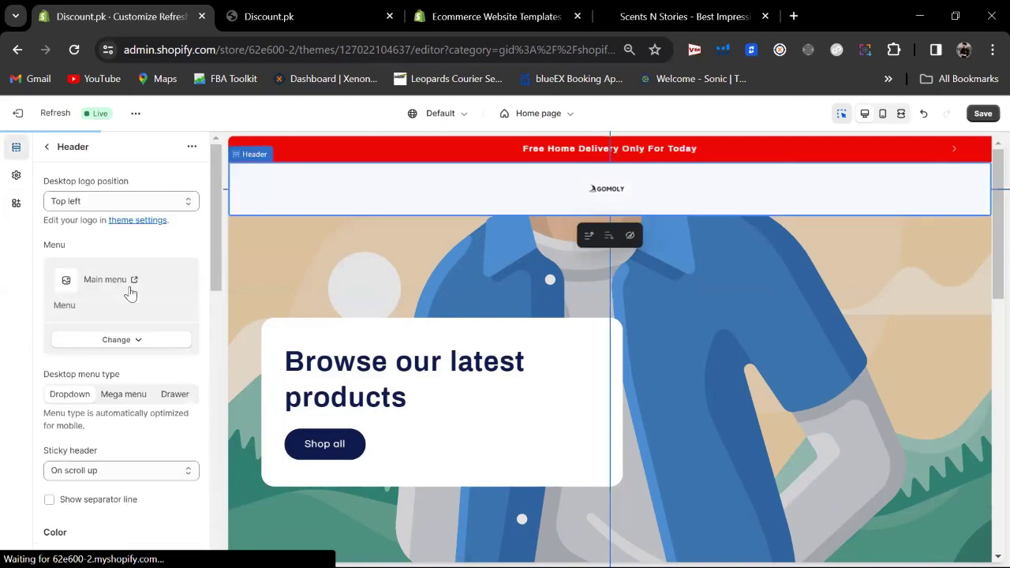
Change the desktop logo position from Middle left to Middle center
left_click(126, 202)
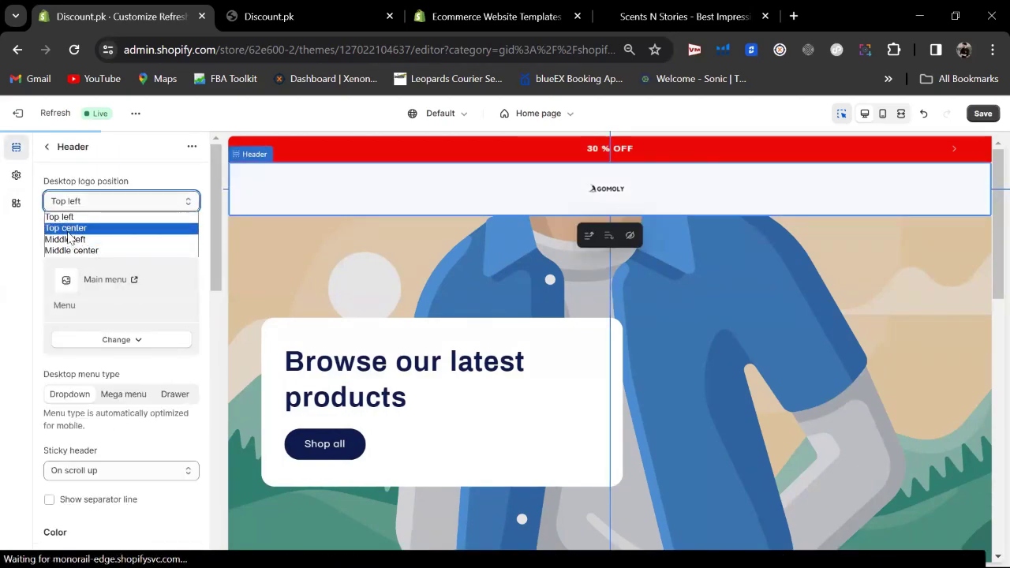
left_click(70, 240)
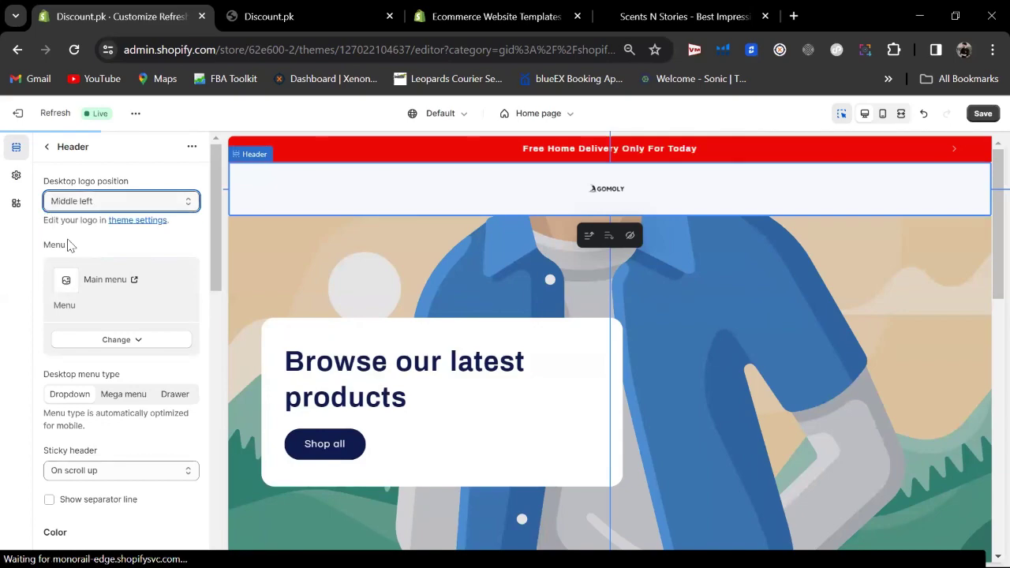
left_click(116, 202)
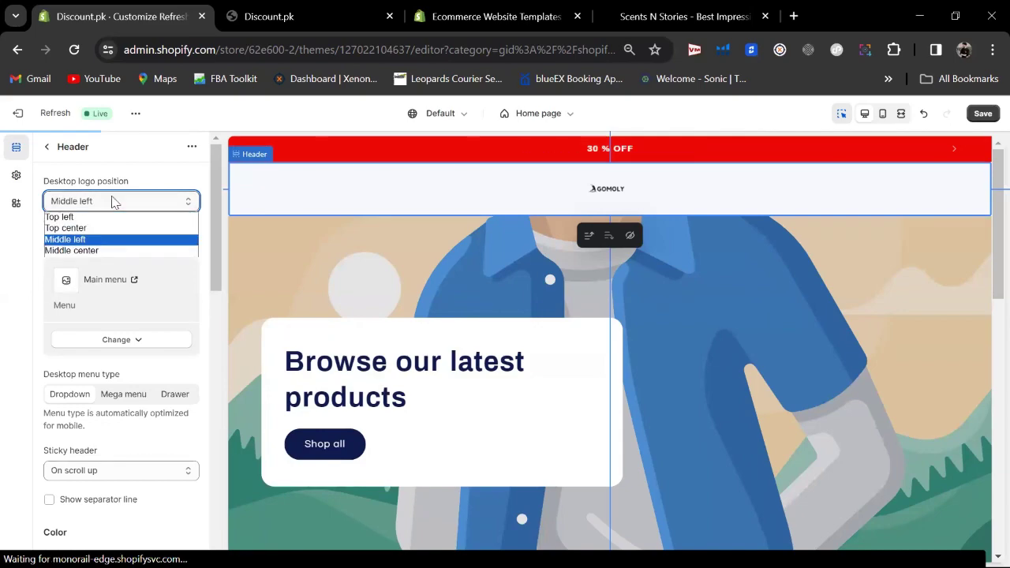
left_click(101, 251)
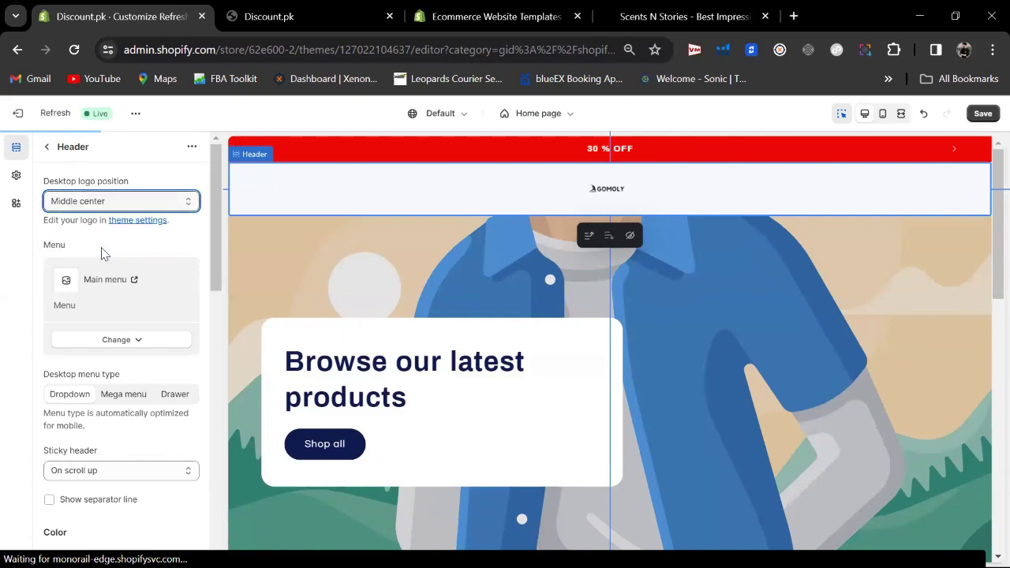
left_click(123, 208)
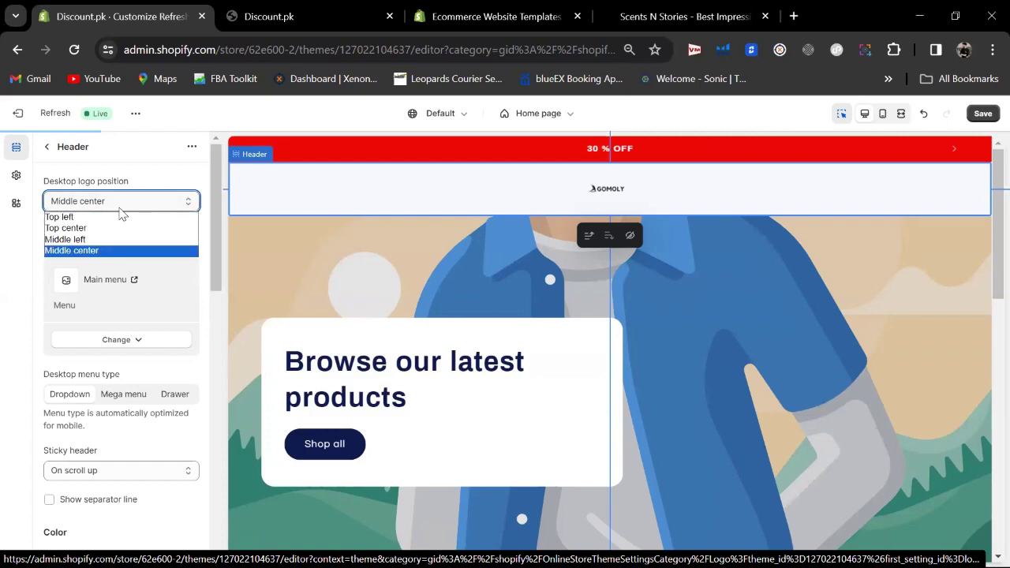
left_click(120, 208)
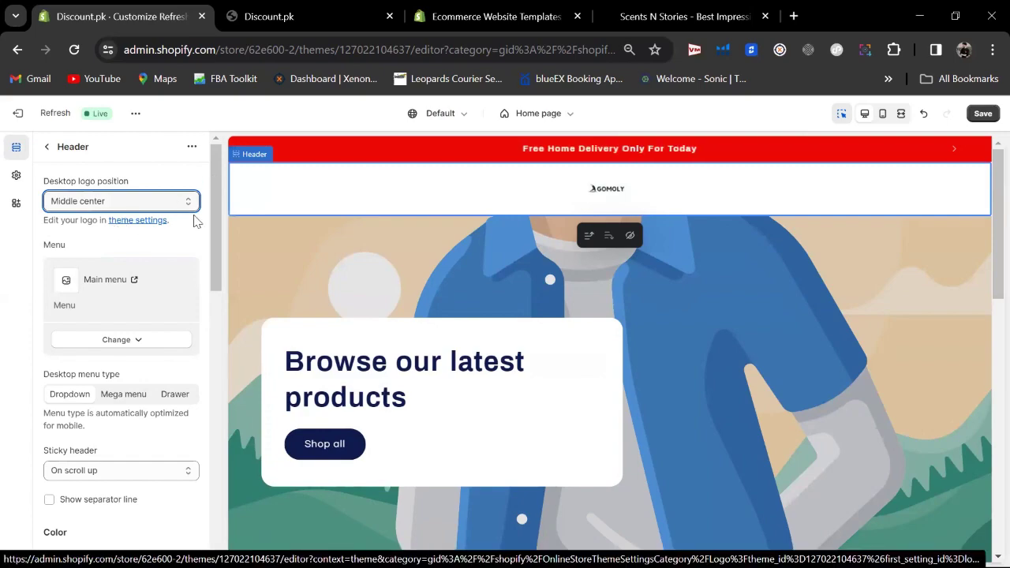
left_click_drag(212, 203, 225, 246)
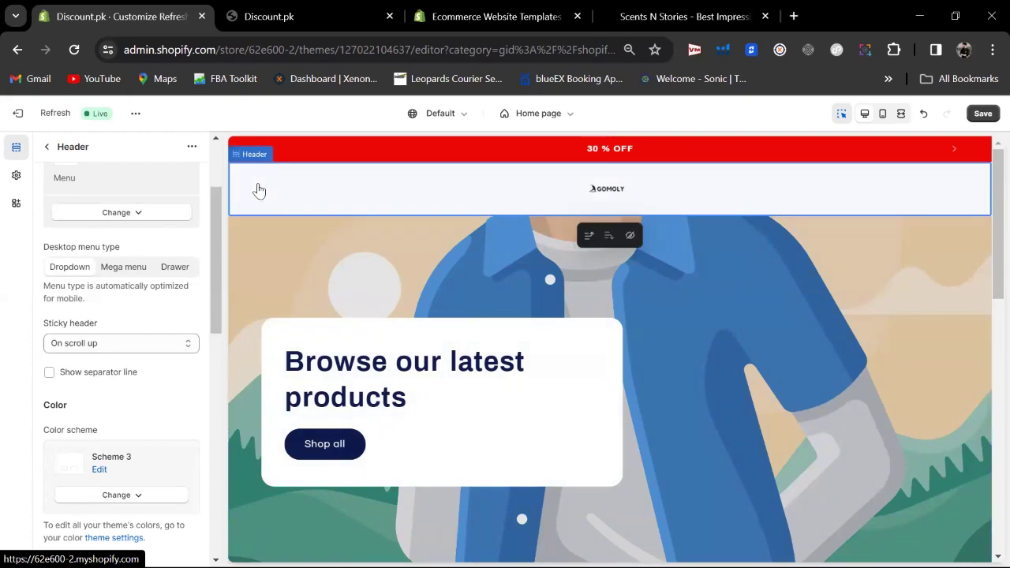
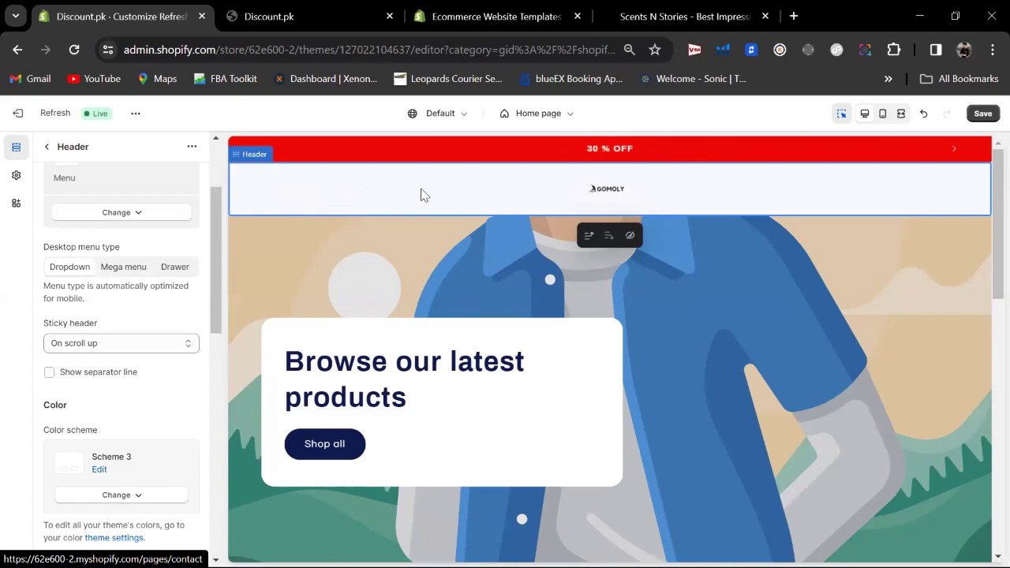
Set Scheme 3's text colour to black (#000000) and save it
scroll(218, 243, "down", 1)
scroll(222, 277, "down", 2)
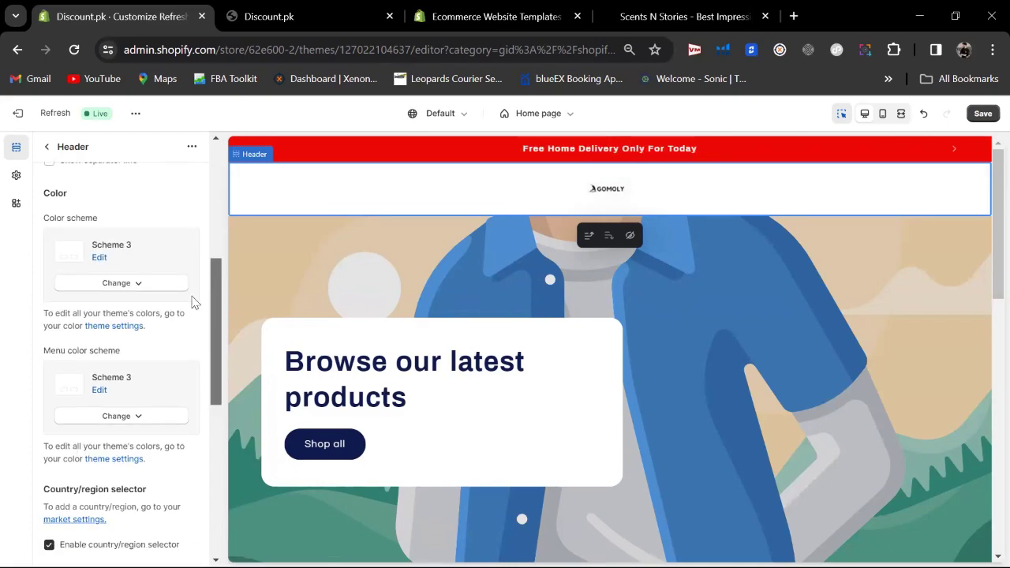
left_click(100, 260)
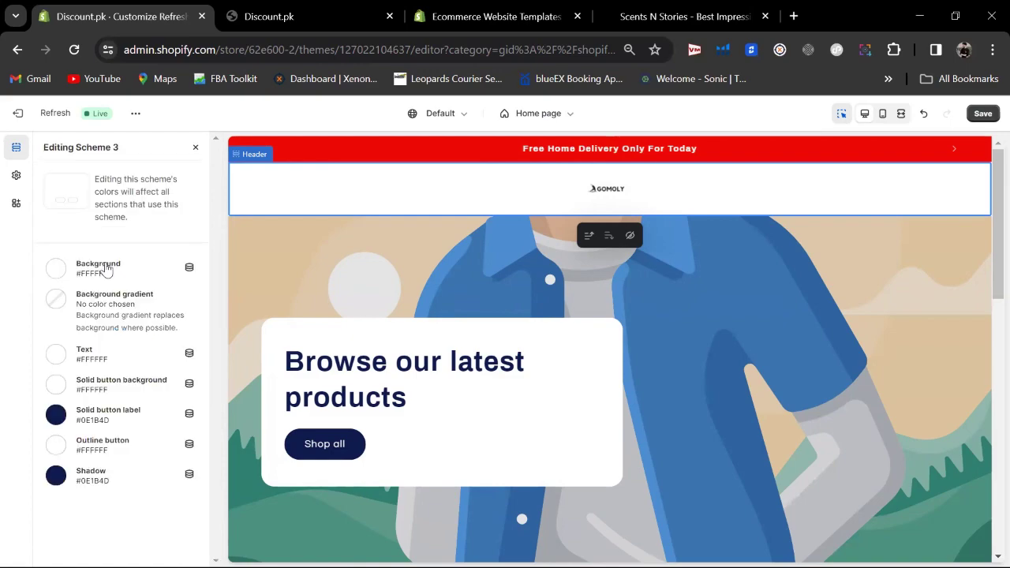
left_click(57, 354)
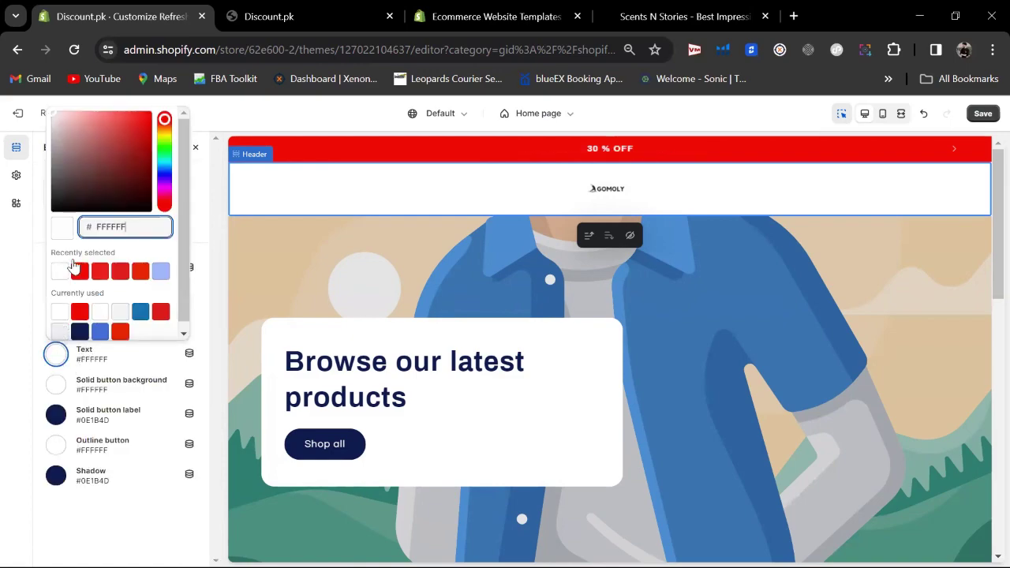
left_click_drag(98, 205, 63, 219)
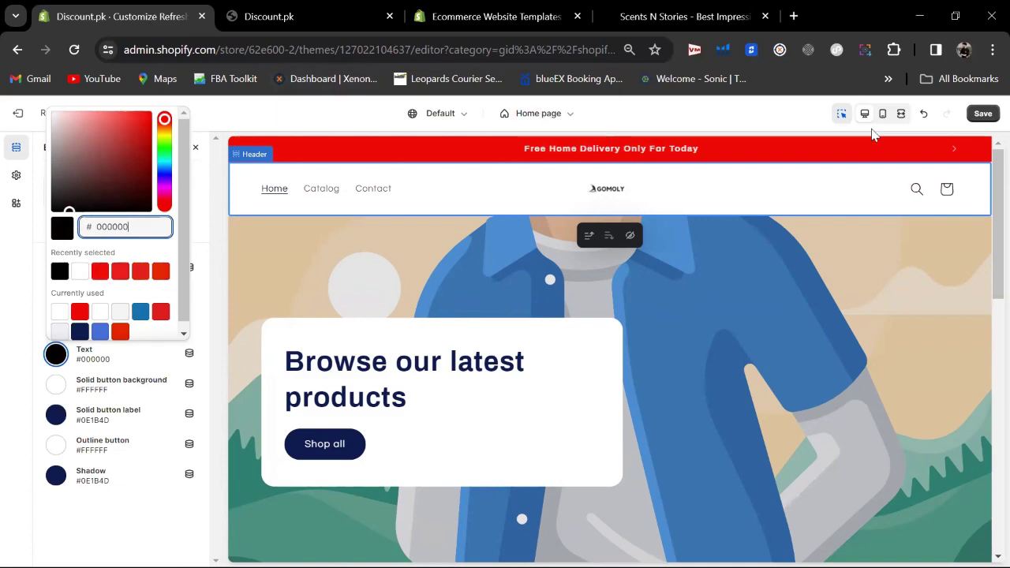
left_click(982, 113)
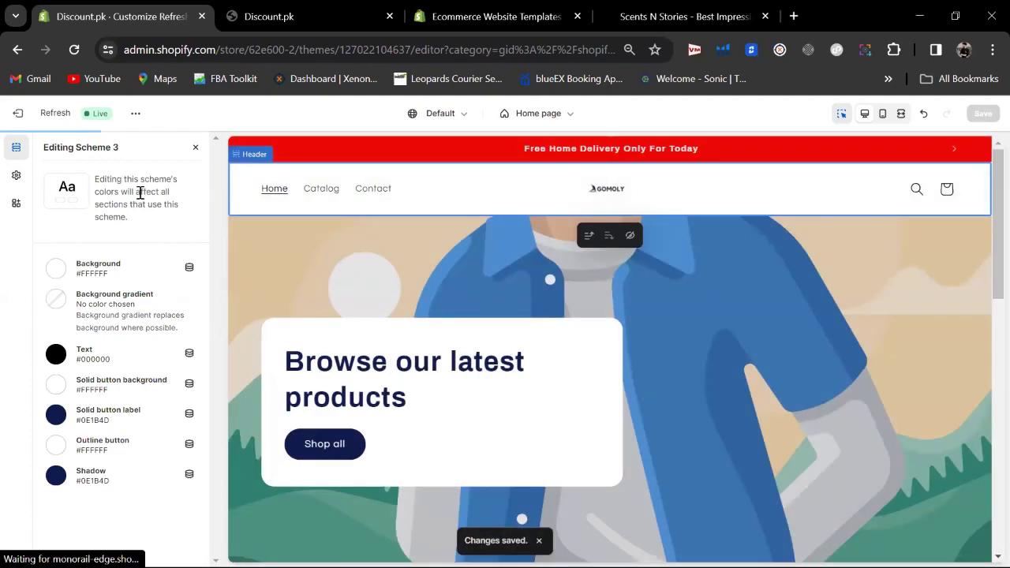
left_click(196, 149)
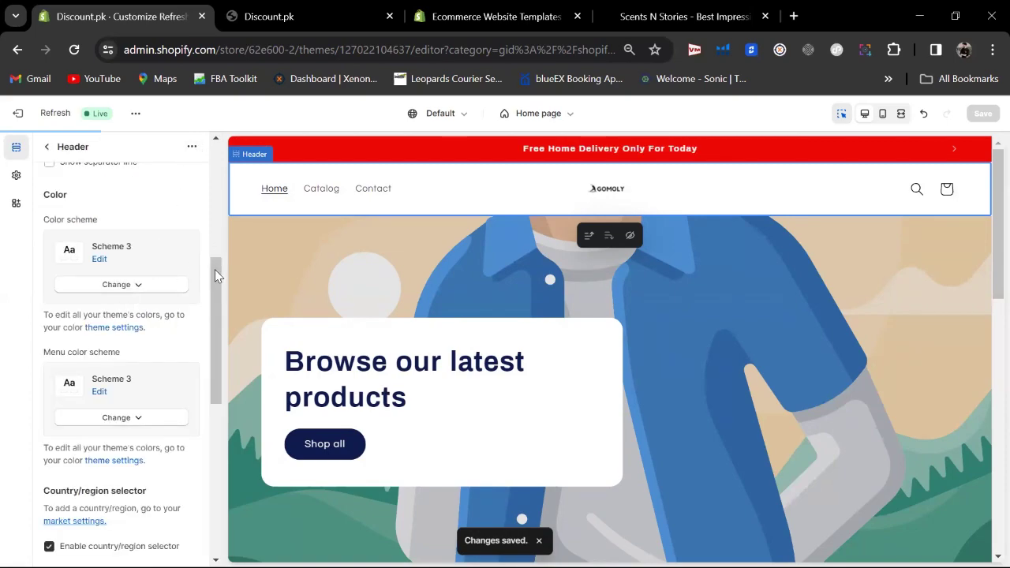
scroll(214, 270, "up", 4)
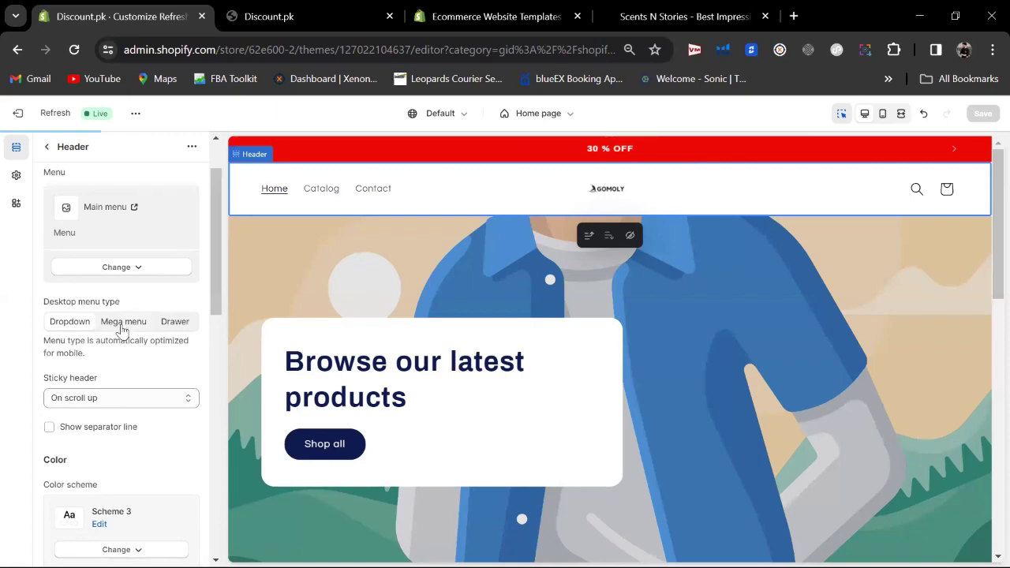
left_click(123, 326)
left_click(171, 323)
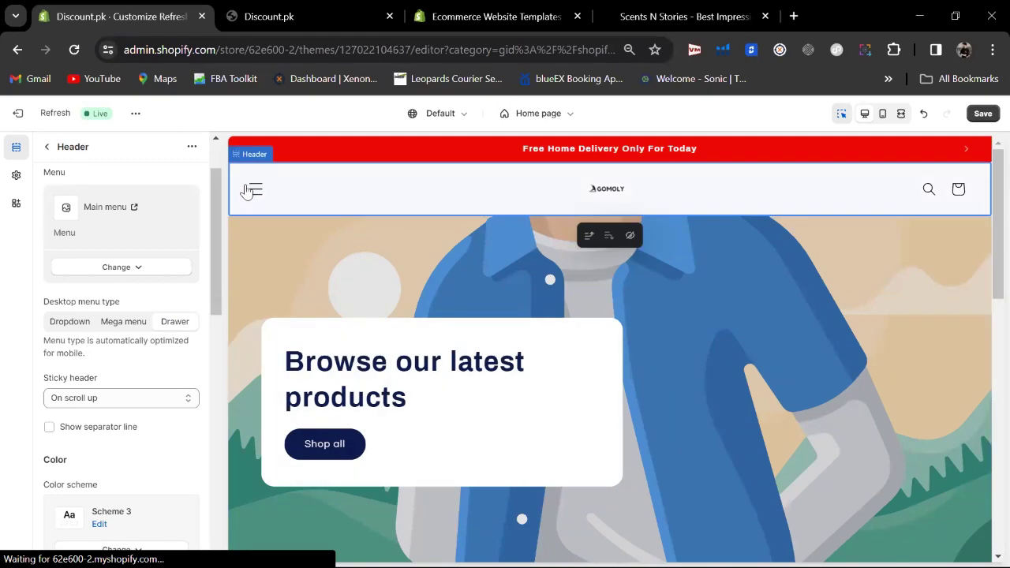
left_click(255, 194)
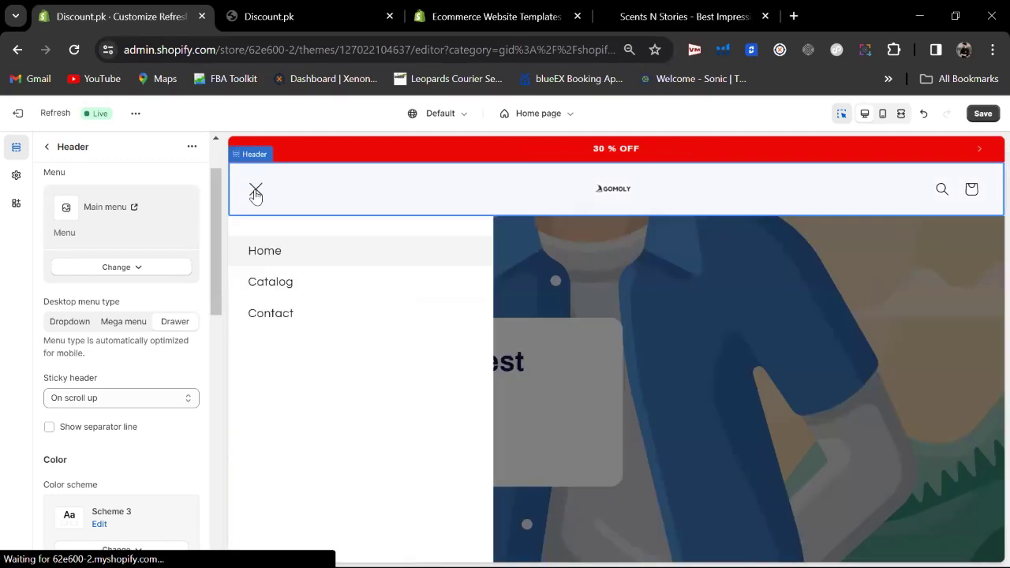
left_click(59, 324)
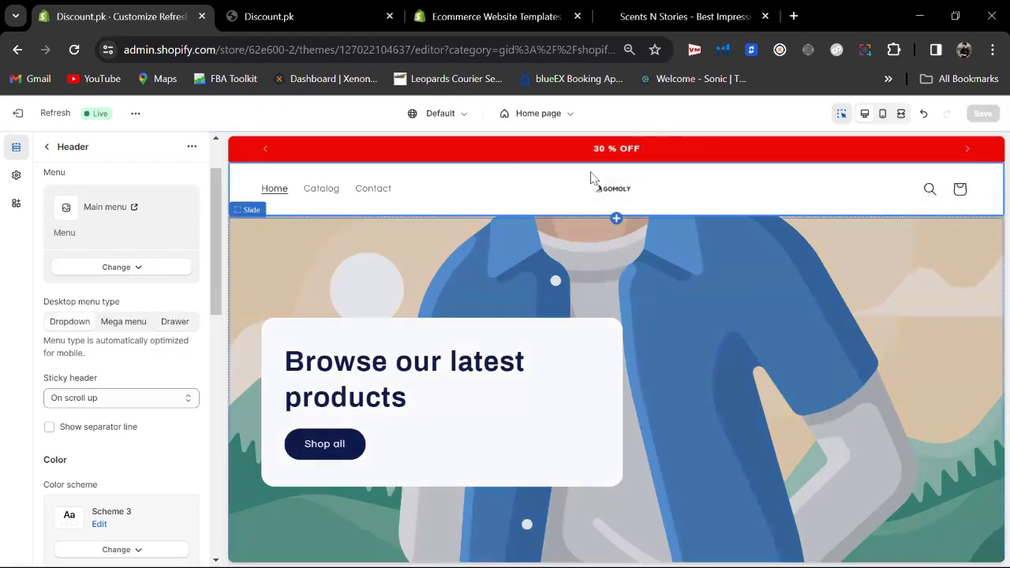
Set the header's top and bottom section padding to 0 px and save
left_click_drag(216, 203, 233, 443)
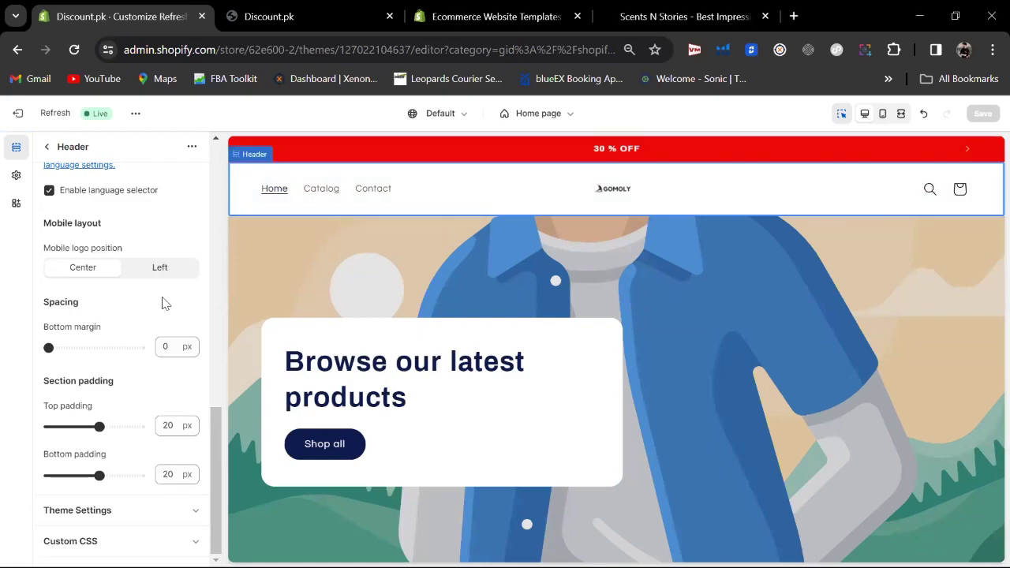
left_click(99, 426)
left_click(138, 426)
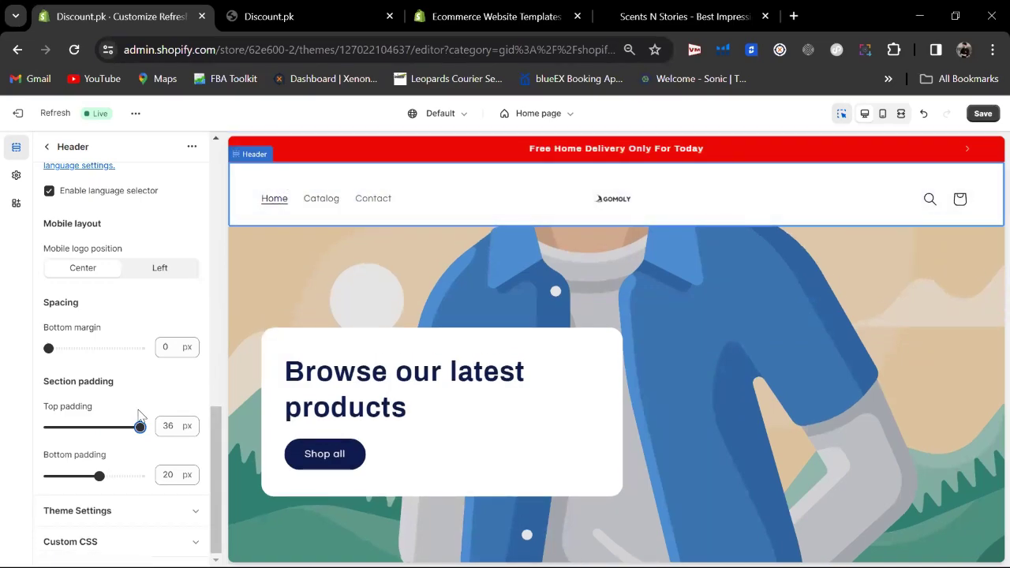
left_click_drag(138, 426, 23, 434)
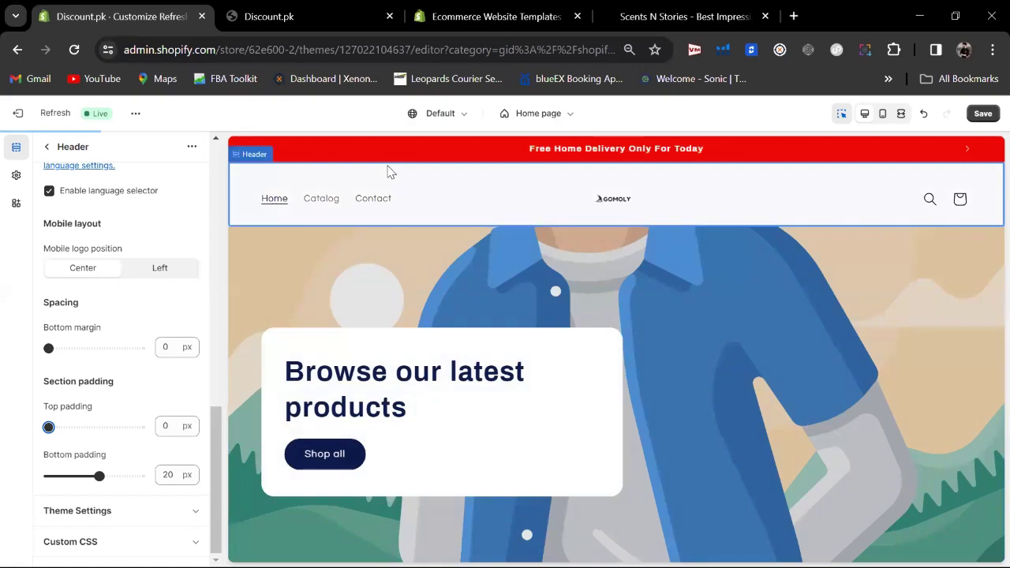
left_click_drag(98, 477, 2, 494)
left_click(982, 114)
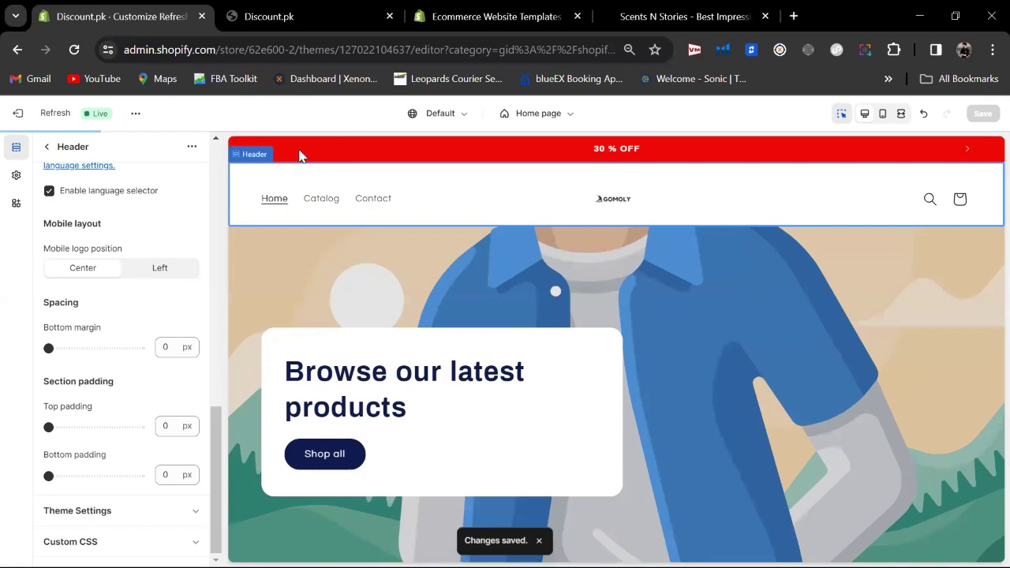
Open the 'Browse our latest products' slide settings, checking its image library without choosing
left_click(46, 148)
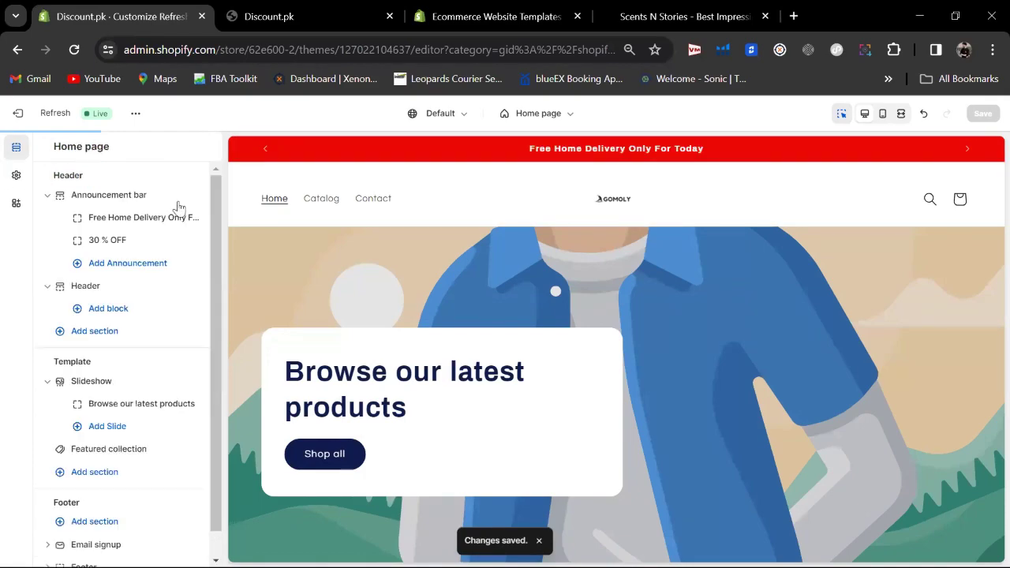
left_click_drag(219, 222, 220, 294)
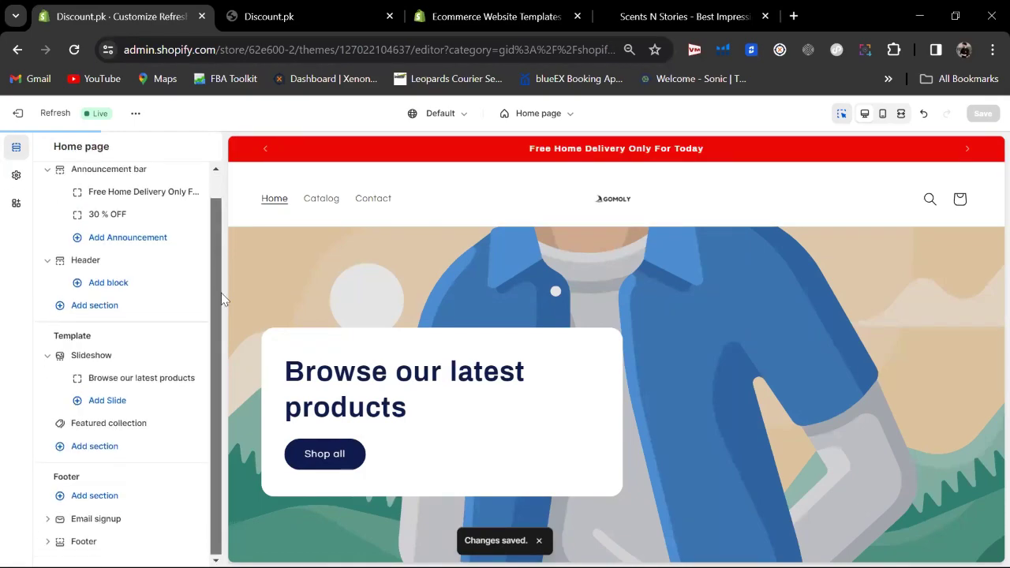
left_click(480, 276)
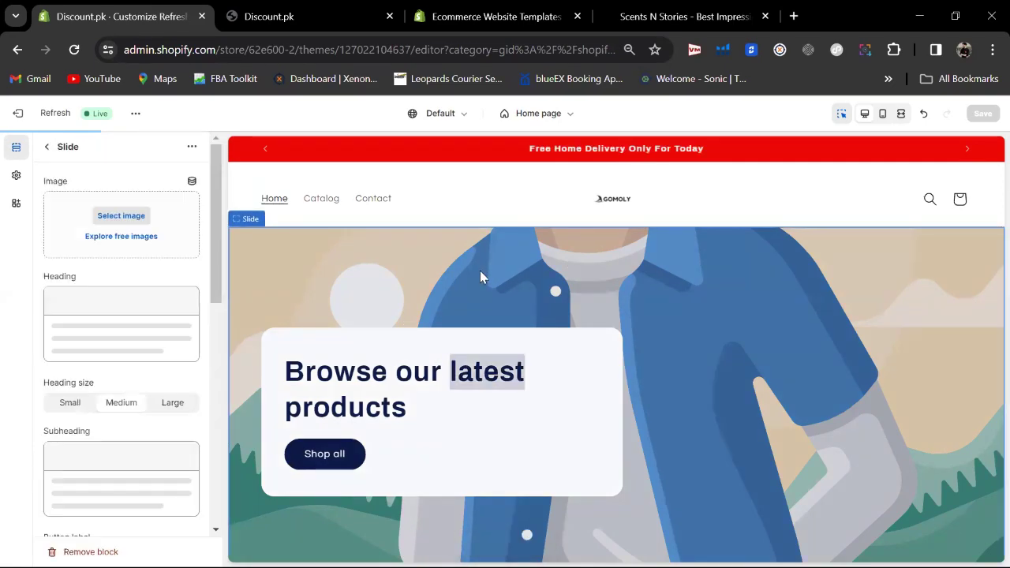
left_click(47, 150)
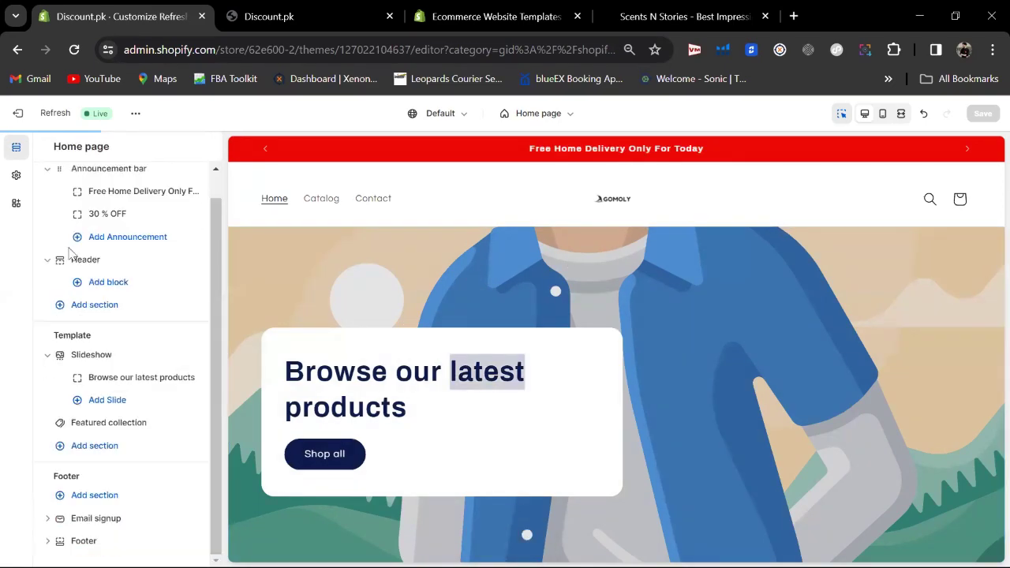
left_click(93, 357)
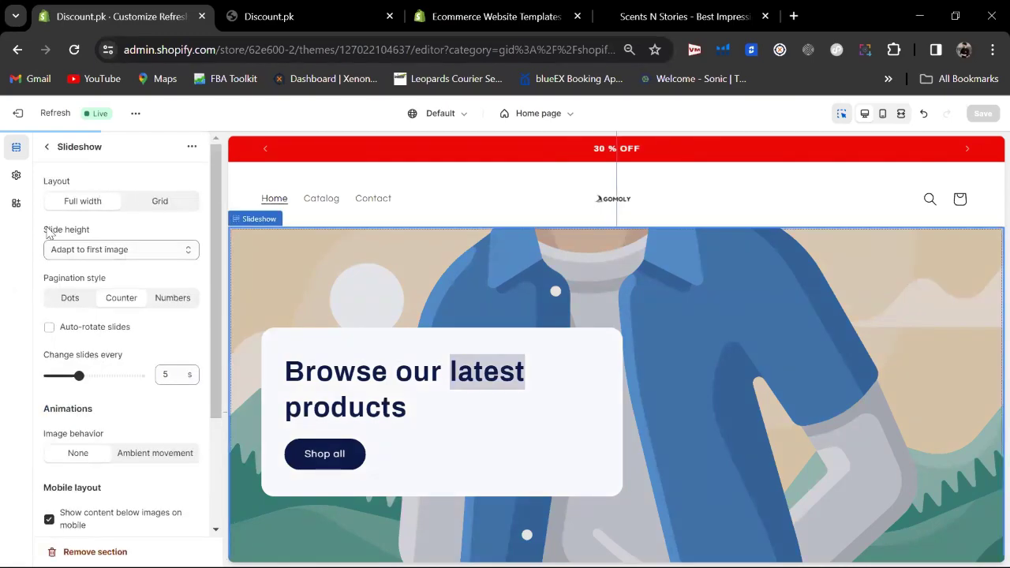
left_click(47, 147)
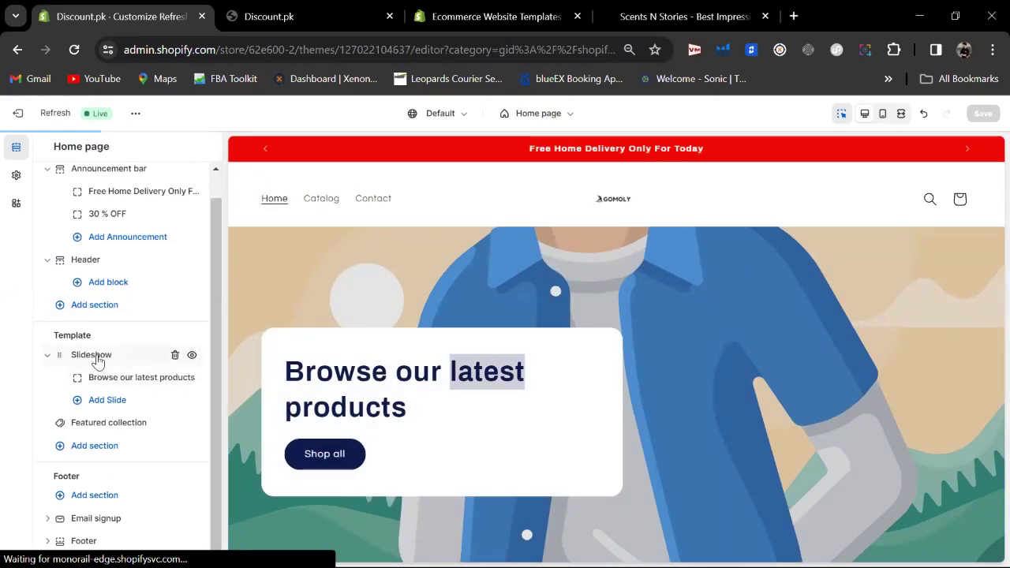
left_click(395, 292)
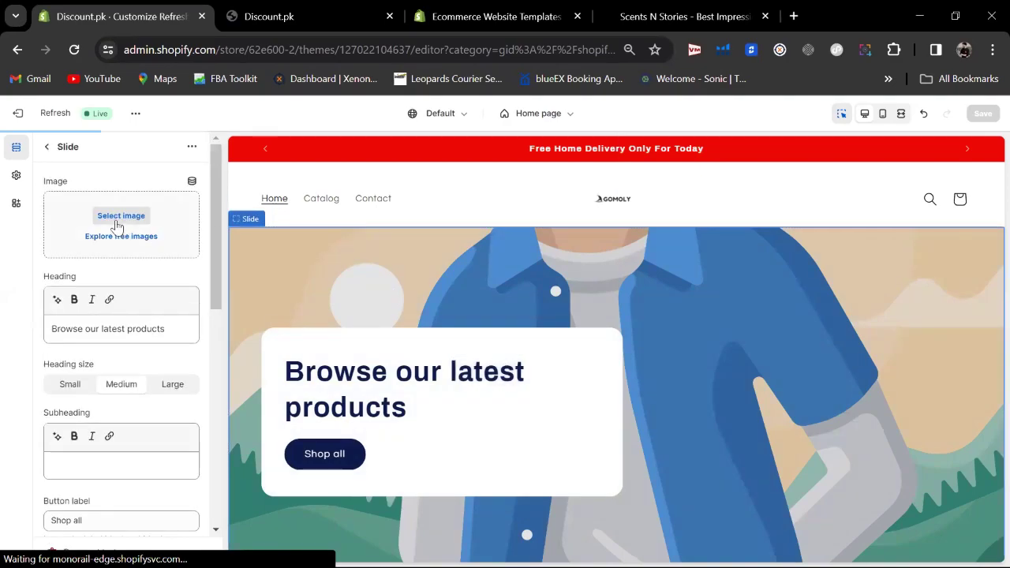
left_click(117, 225)
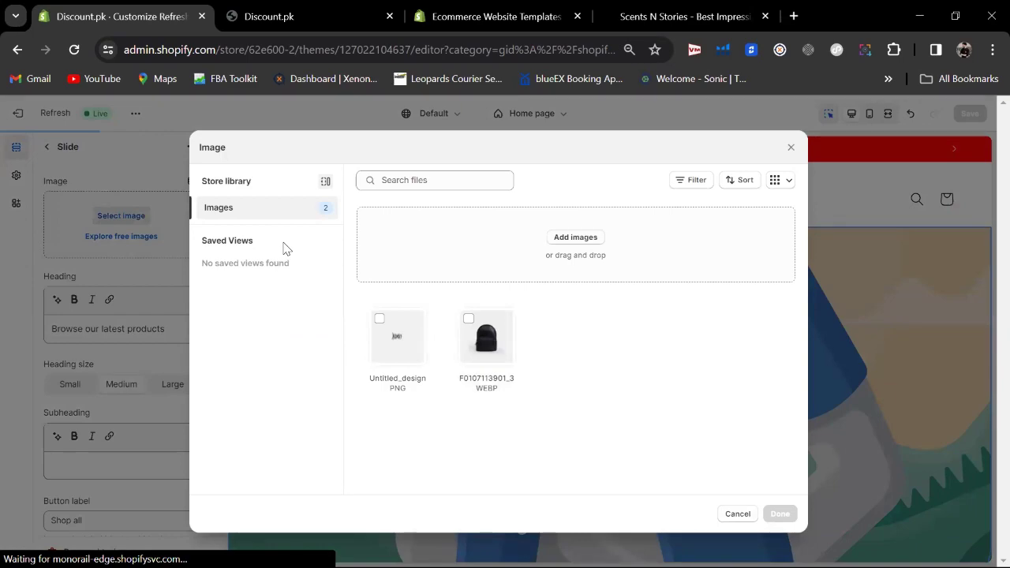
left_click(792, 148)
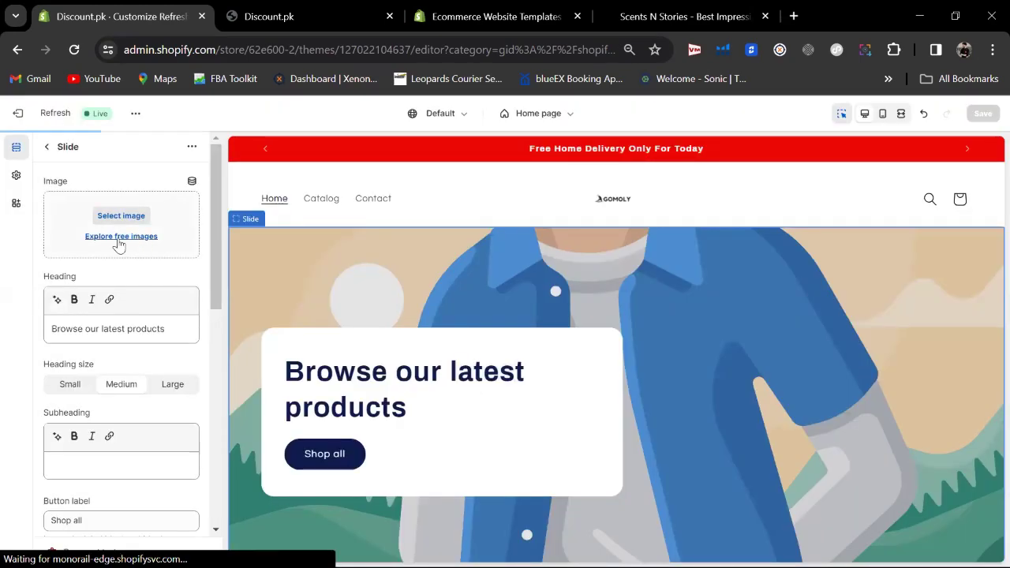
Browse the Shop Local and Men's Fashion free image categories
left_click(123, 239)
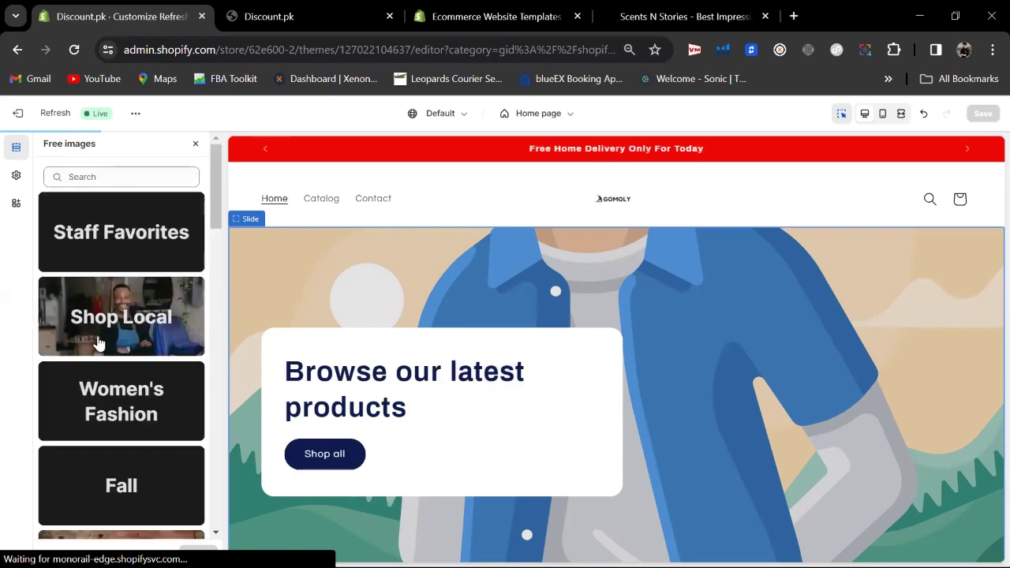
left_click(127, 331)
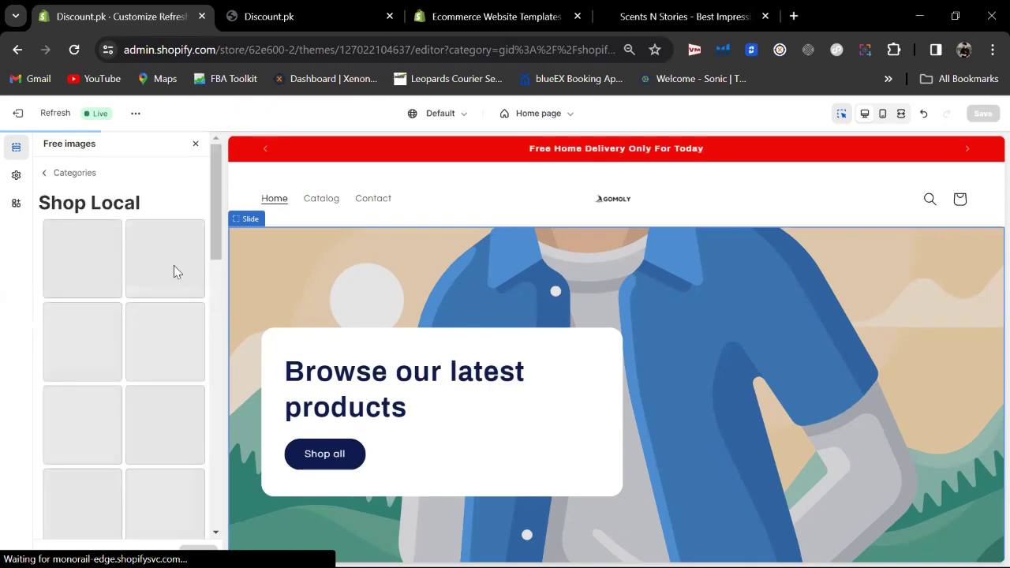
scroll(222, 289, "down", 1)
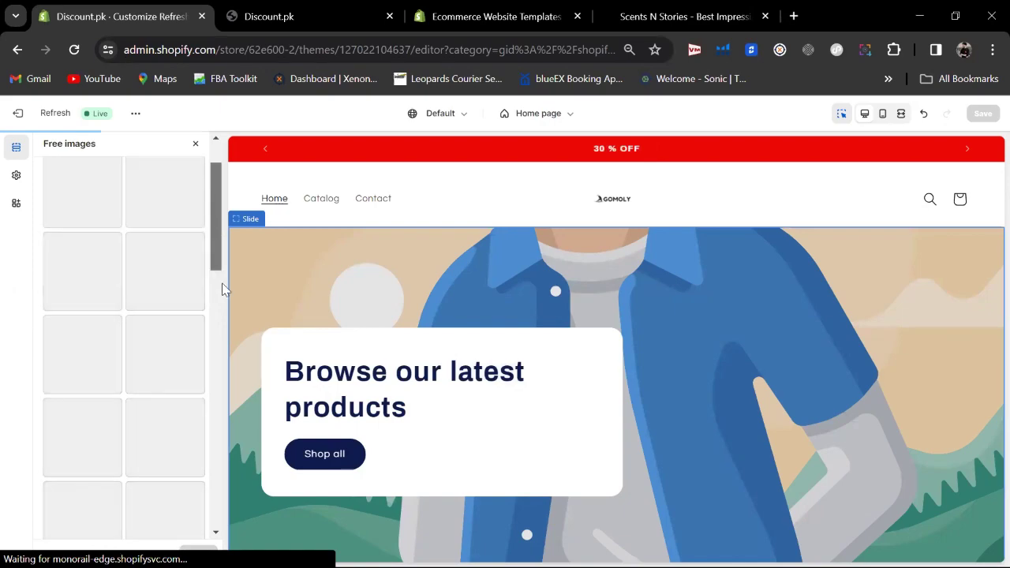
scroll(222, 289, "down", 5)
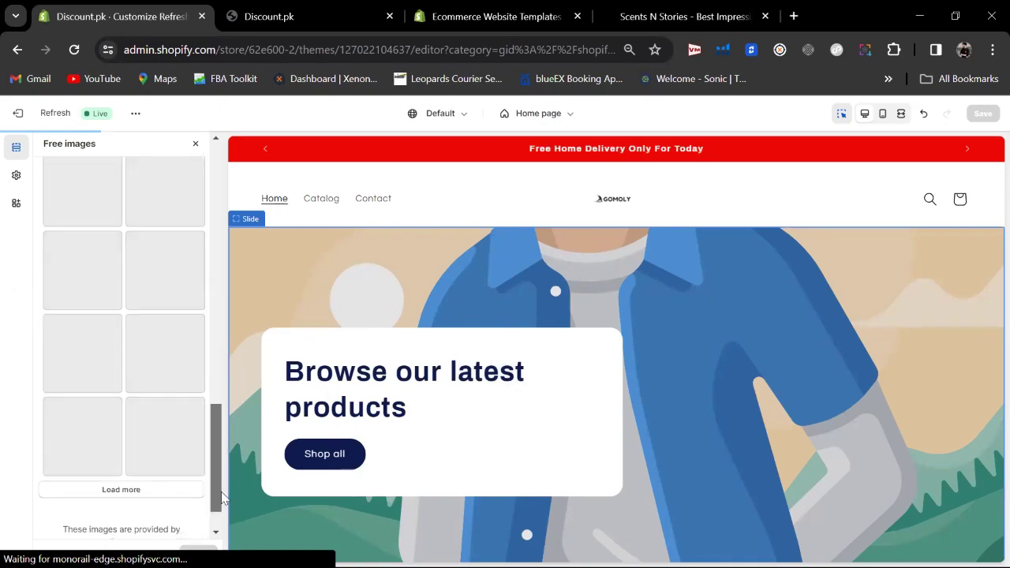
left_click_drag(221, 505, 211, 301)
scroll(177, 213, "up", 3)
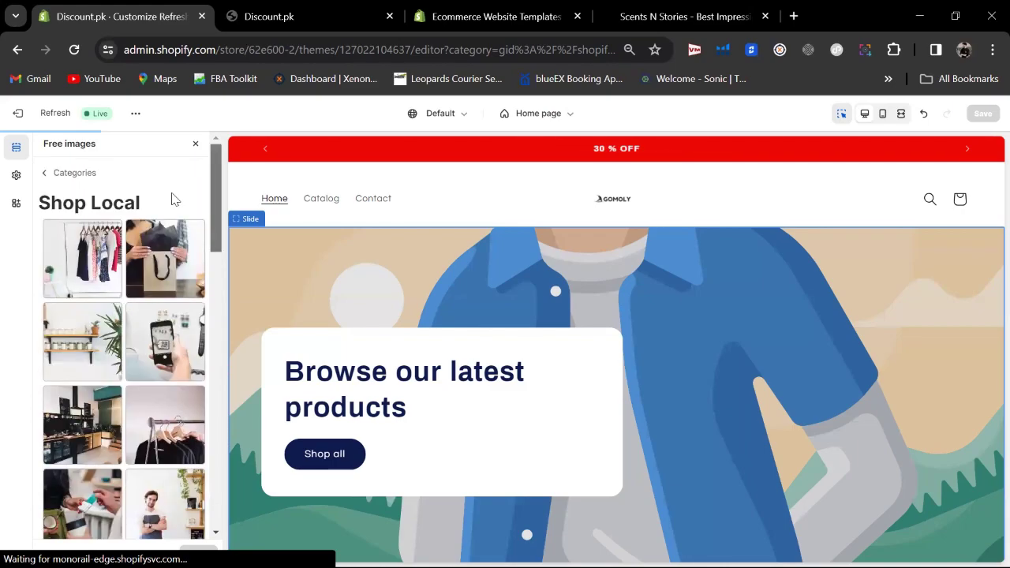
left_click(43, 175)
left_click_drag(214, 208, 230, 281)
left_click(164, 263)
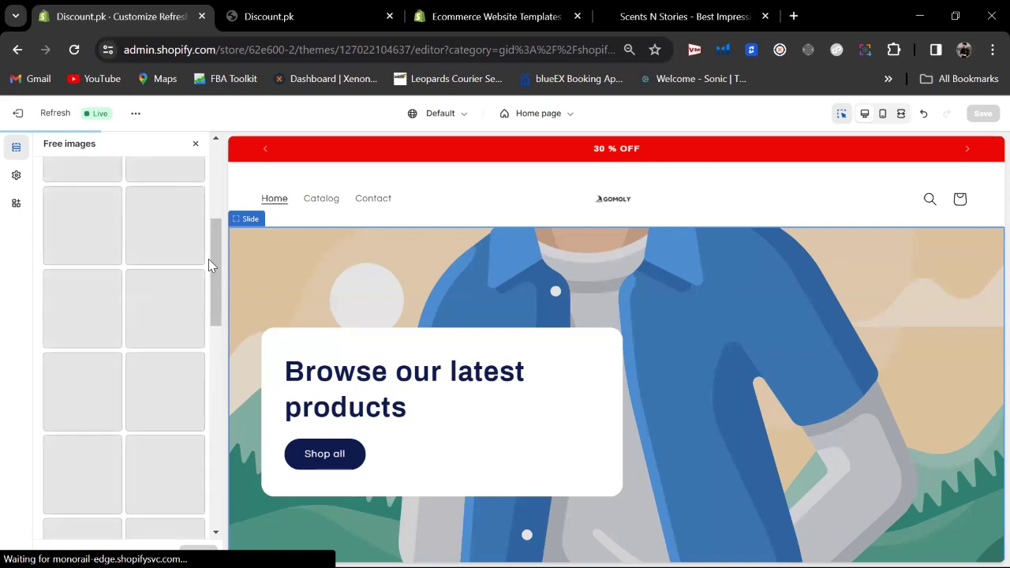
left_click_drag(221, 261, 209, 175)
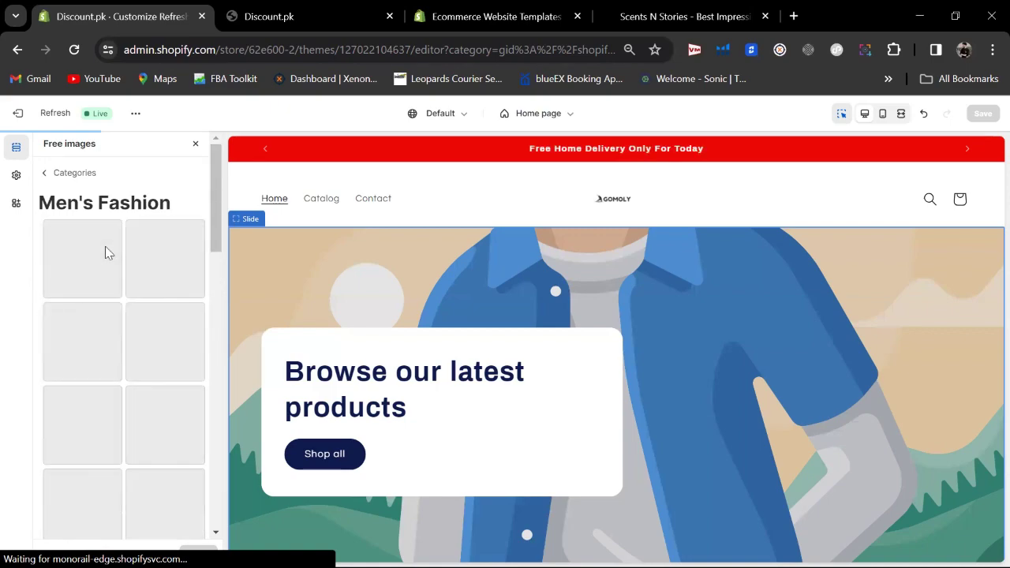
left_click(44, 177)
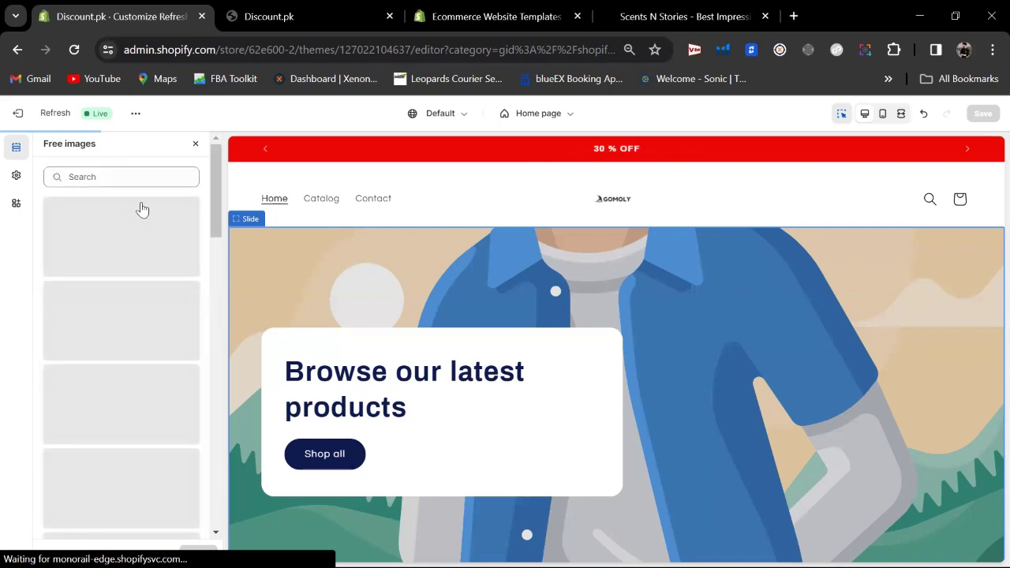
Choose a card-payment photo from Shop Local as the slide image
left_click(128, 325)
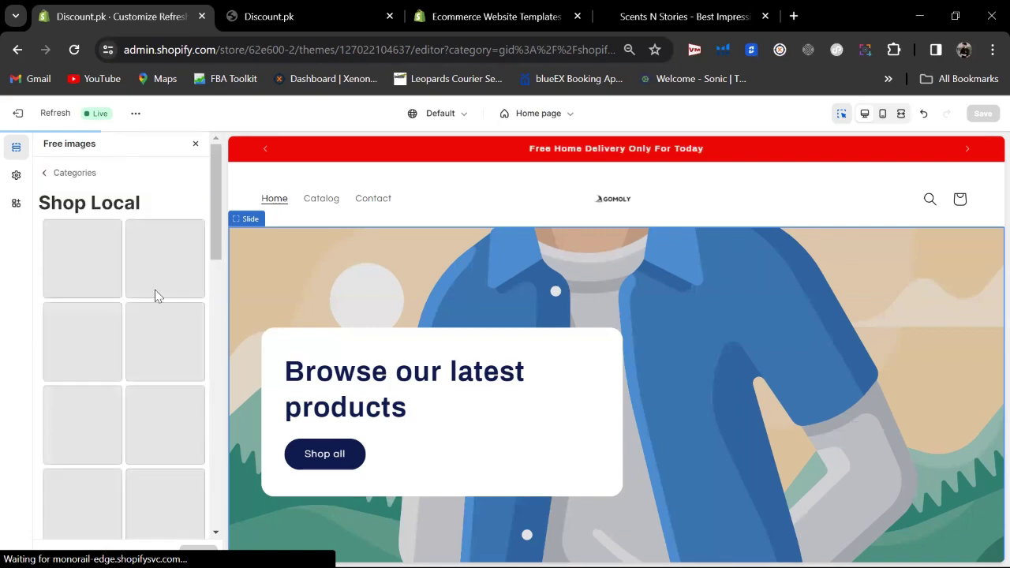
left_click_drag(215, 243, 226, 373)
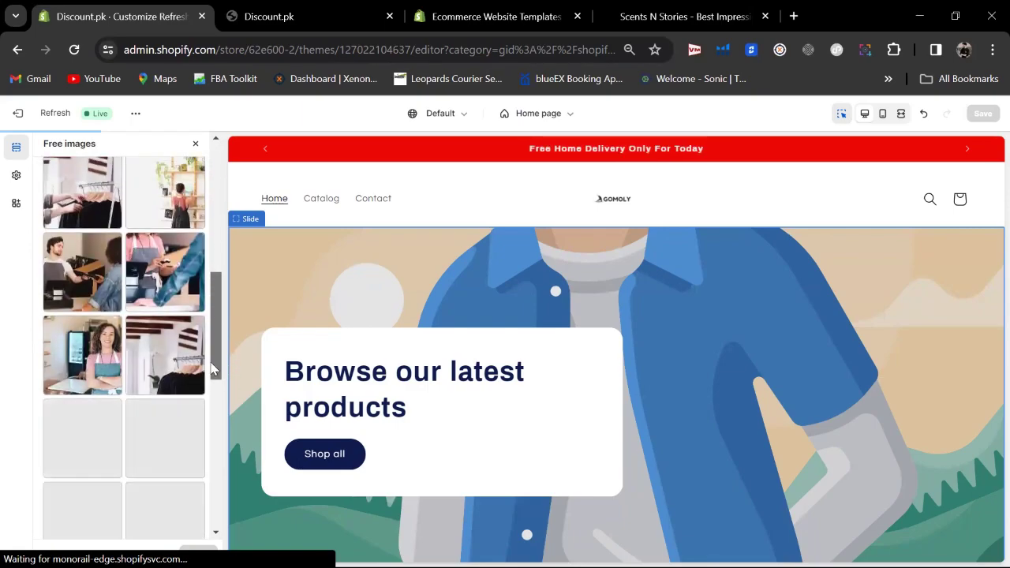
left_click_drag(209, 329, 197, 266)
left_click(107, 280)
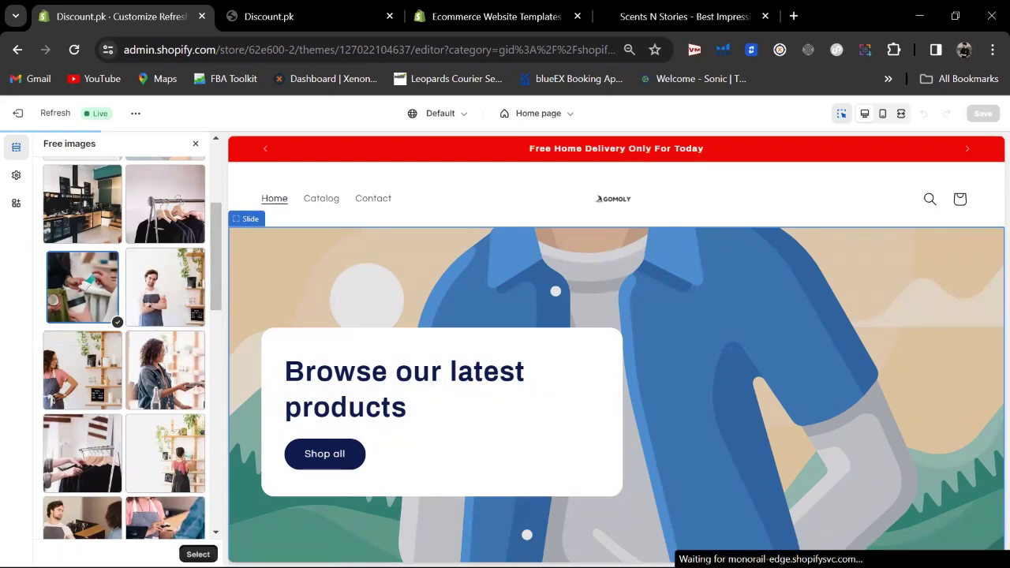
left_click(198, 553)
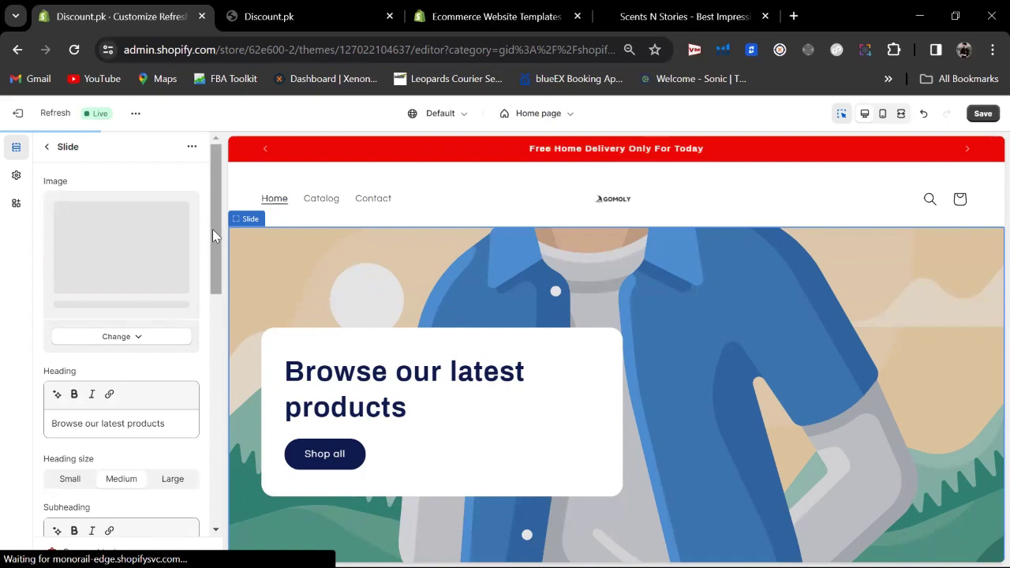
Change the slide heading to 'New ARRIVAL' and set its heading size to Small
left_click_drag(212, 229, 225, 288)
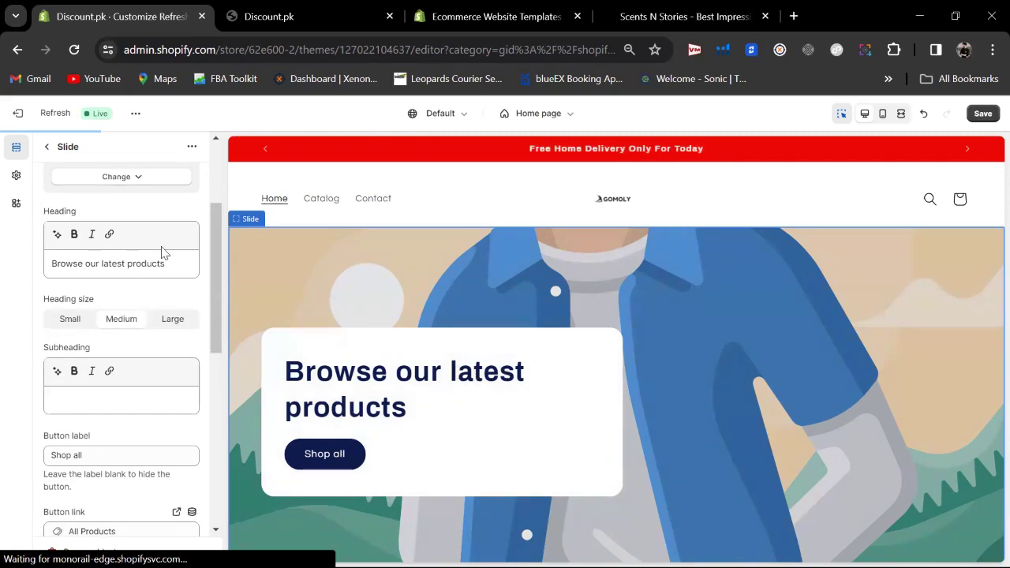
left_click_drag(172, 264, 3, 274)
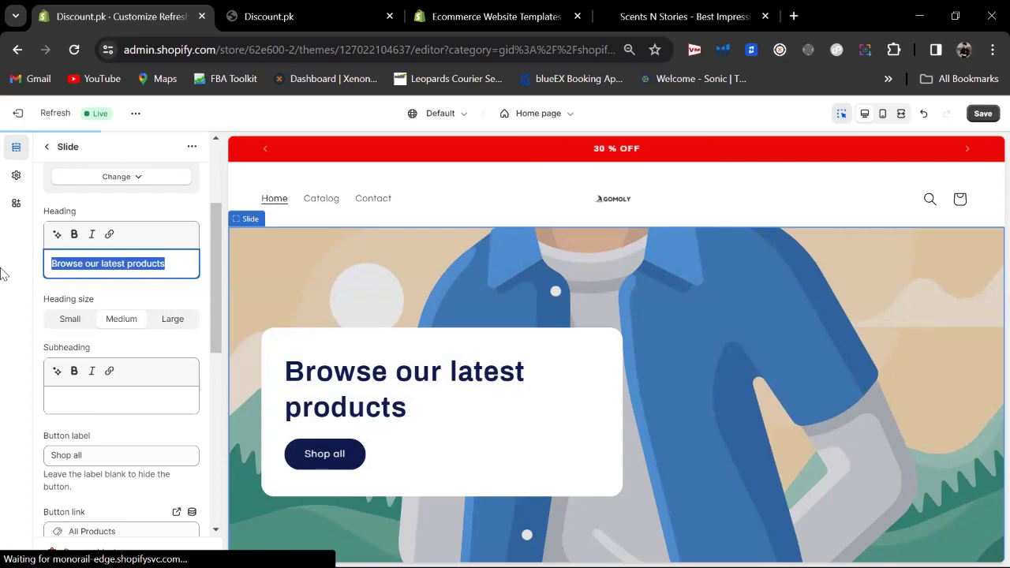
type("New ")
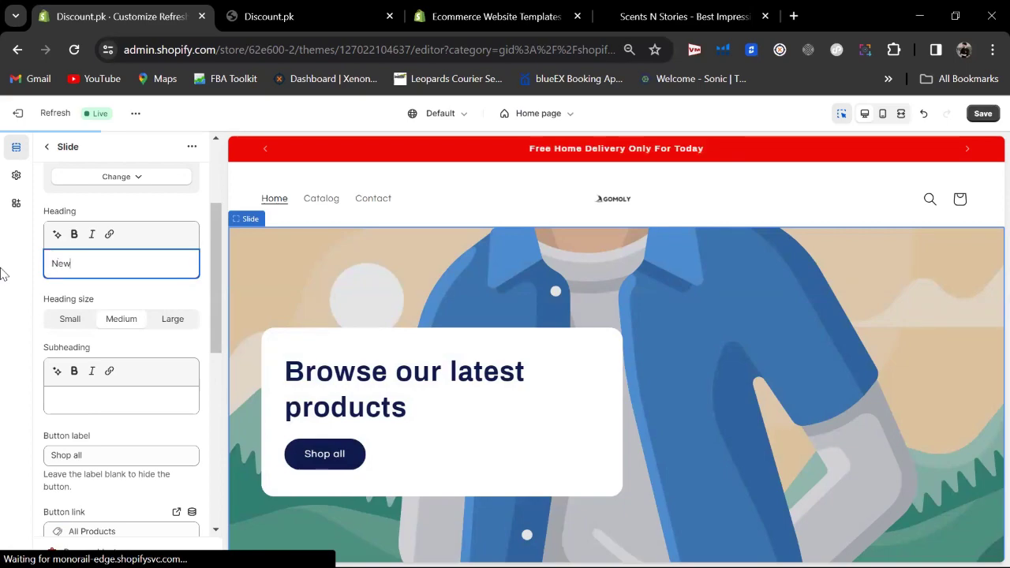
type("ARRIvAL")
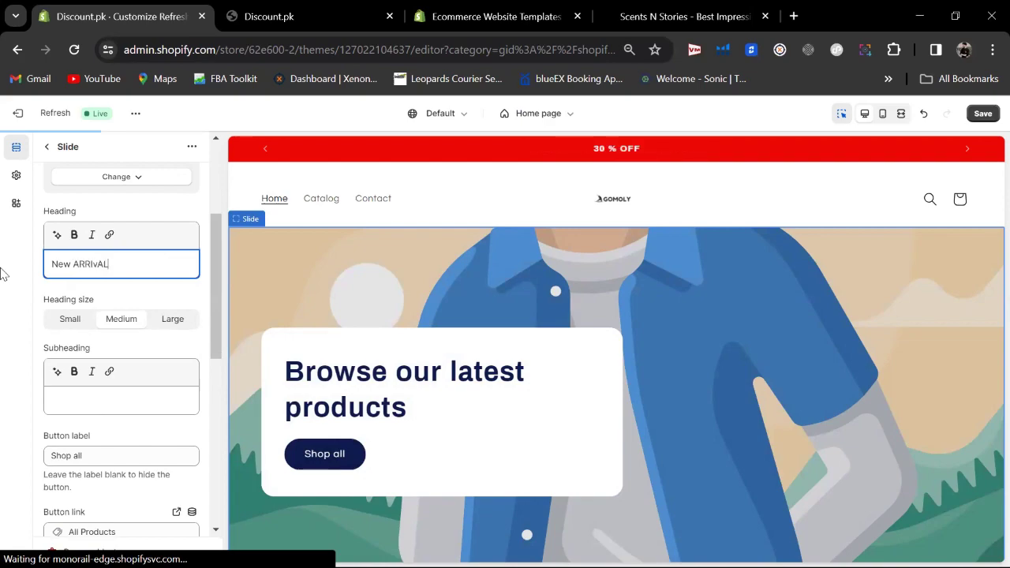
key("BackSpace")
key("BackSpace")
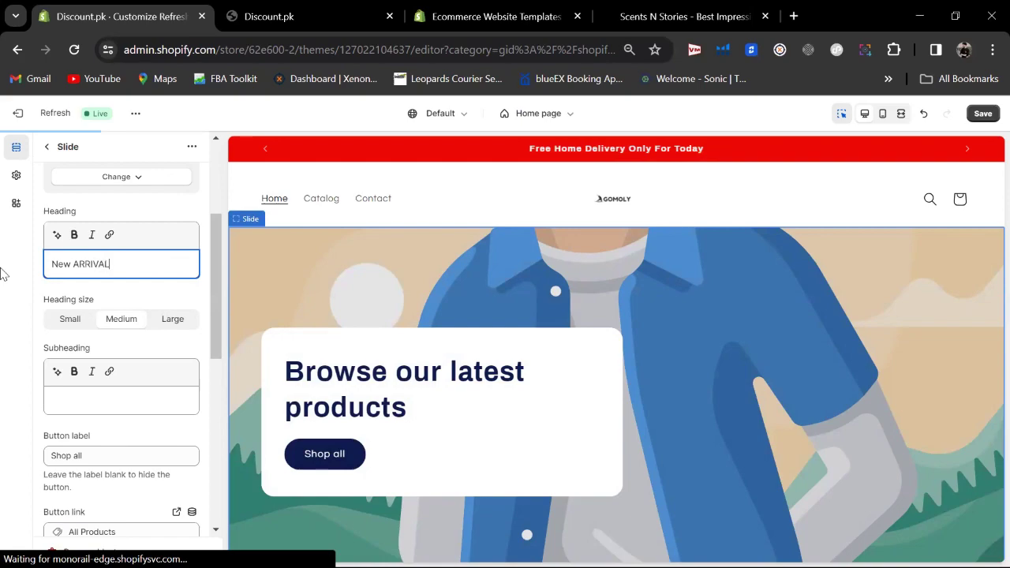
left_click(187, 207)
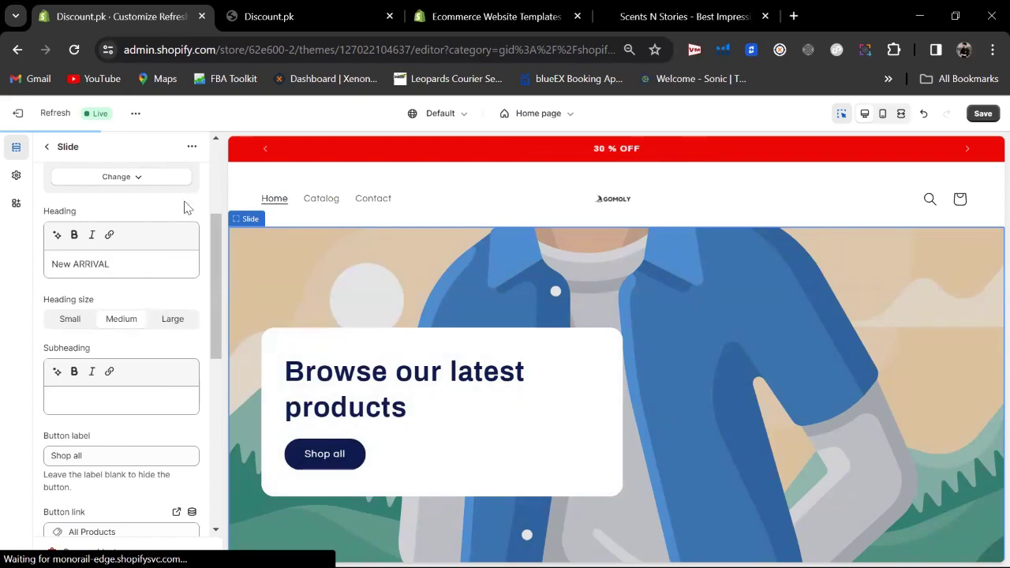
left_click(74, 320)
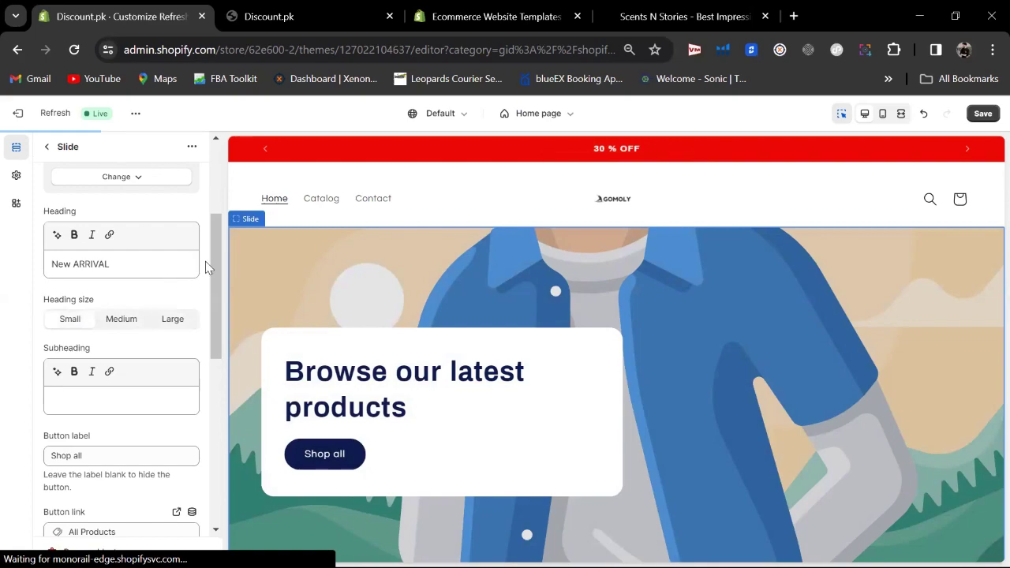
scroll(217, 268, "down", 2)
Enter 'BE Classy and Be Cultural' as the slide subheading
left_click(131, 280)
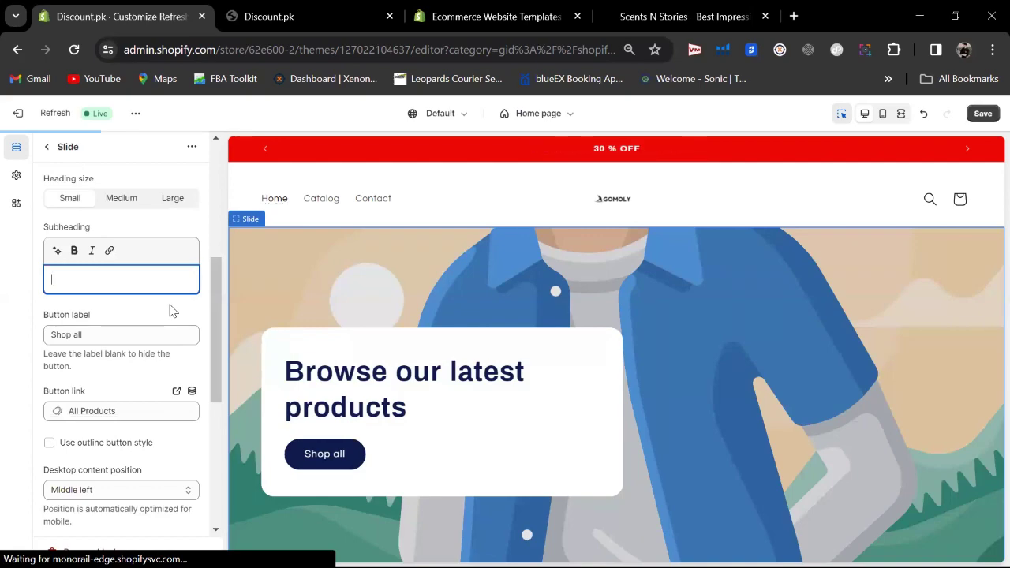
type("BE Classy and")
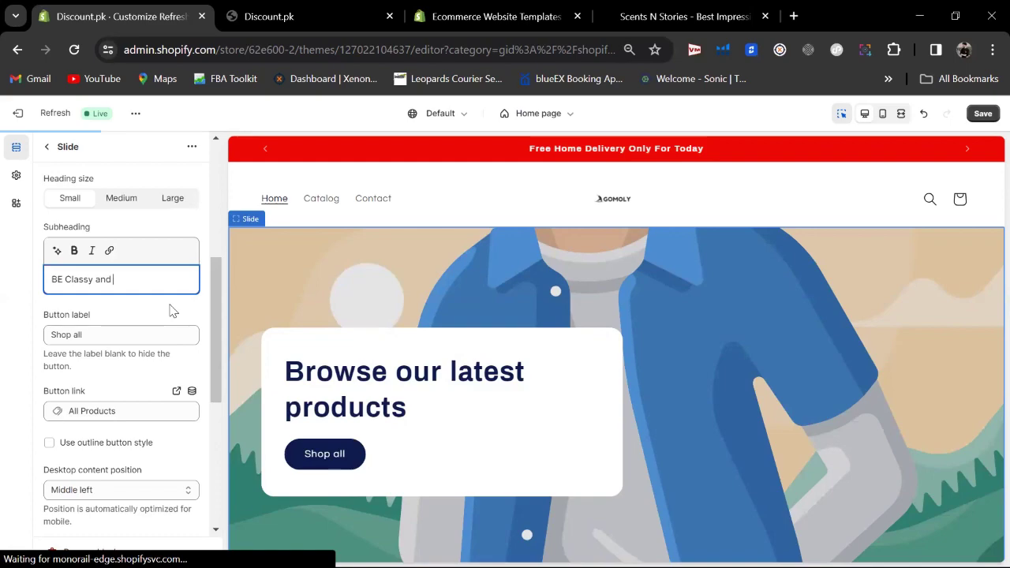
type("Be")
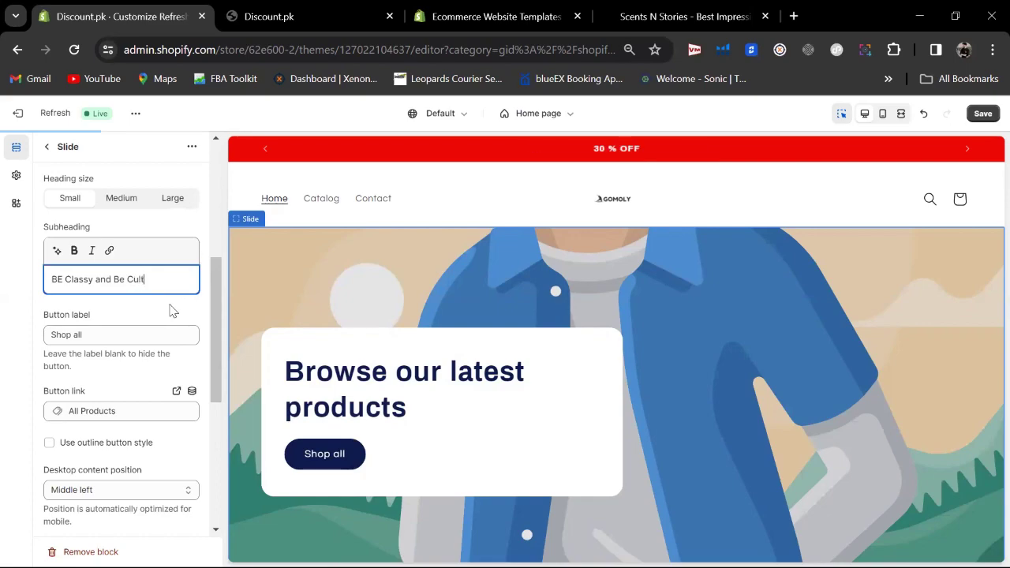
type("Cultural")
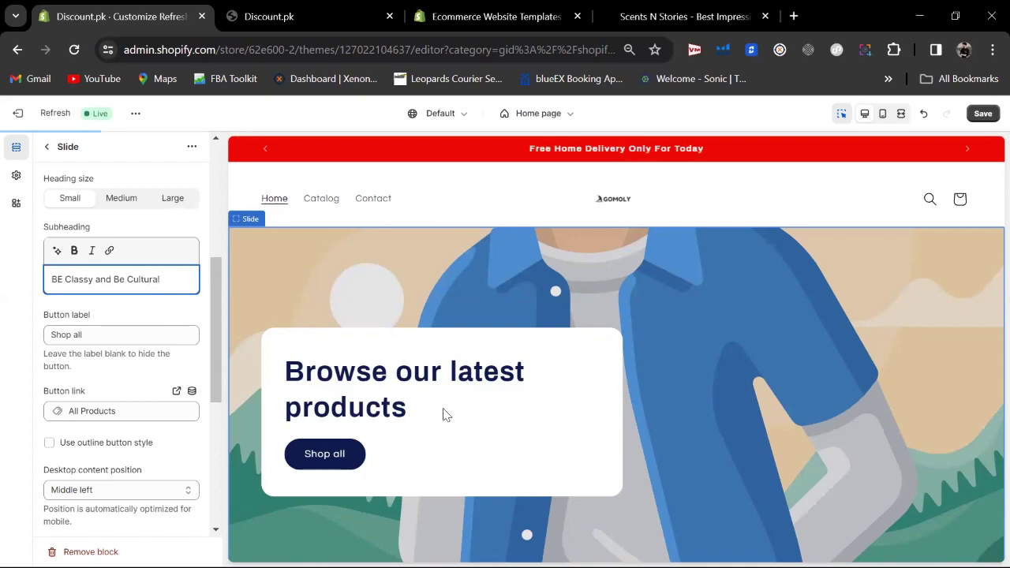
left_click(227, 296)
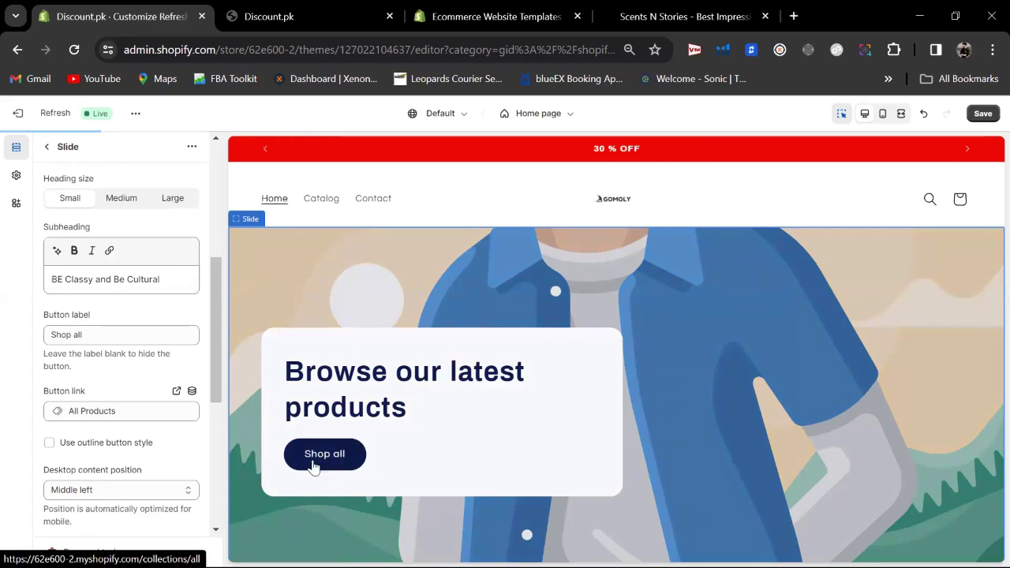
Relabel the slide button 'Shop Now'
left_click(110, 334)
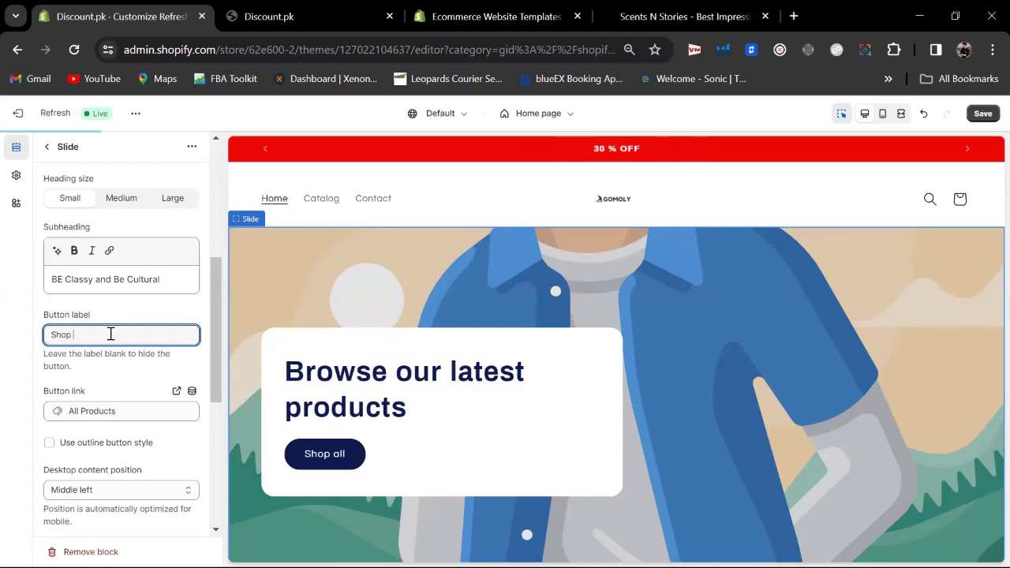
type("Now")
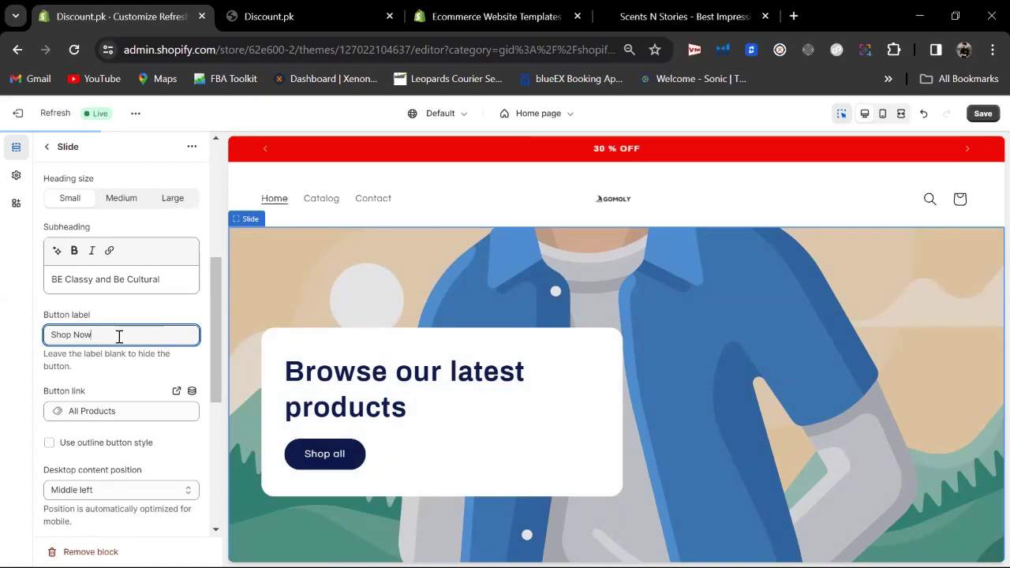
left_click(185, 311)
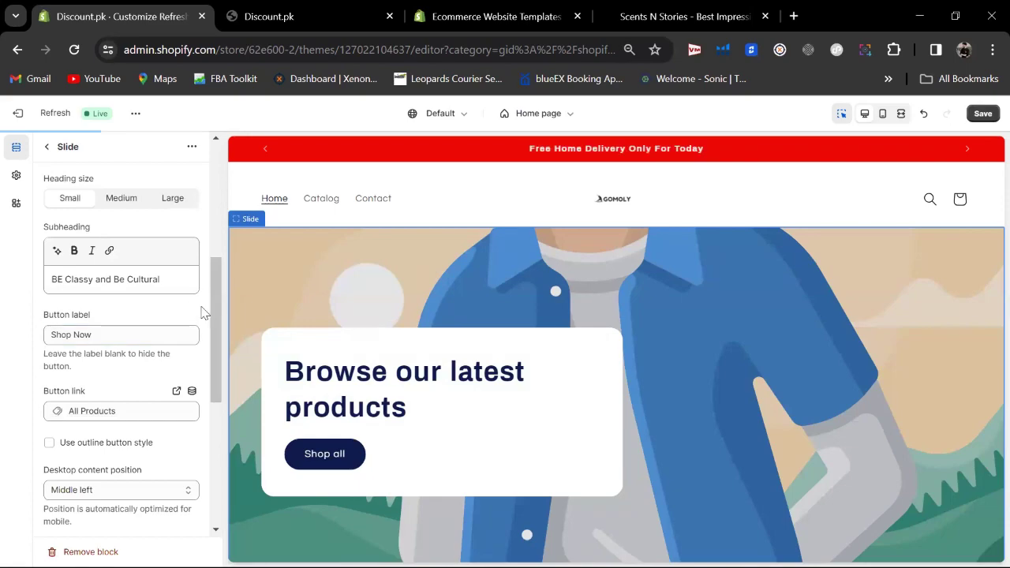
scroll(223, 339, "down", 1)
scroll(222, 344, "down", 1)
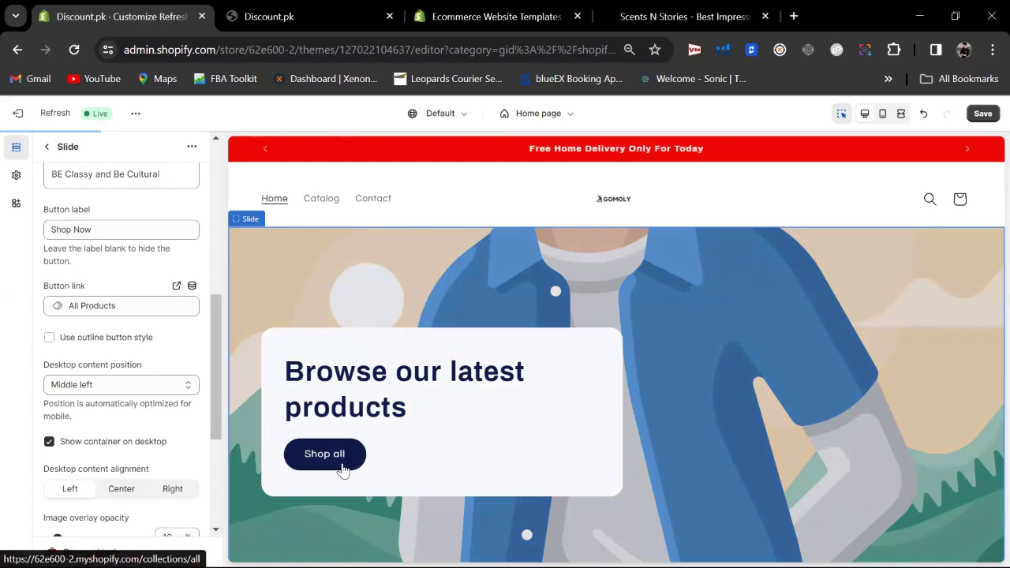
Review the button's link options, keeping it linked to All Products
left_click(120, 308)
left_click(106, 160)
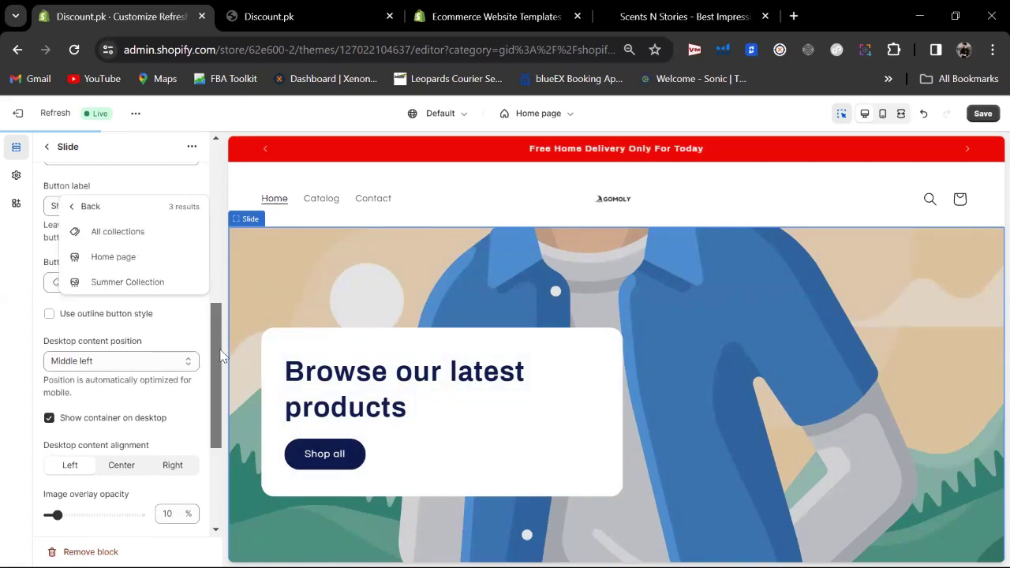
left_click(200, 332)
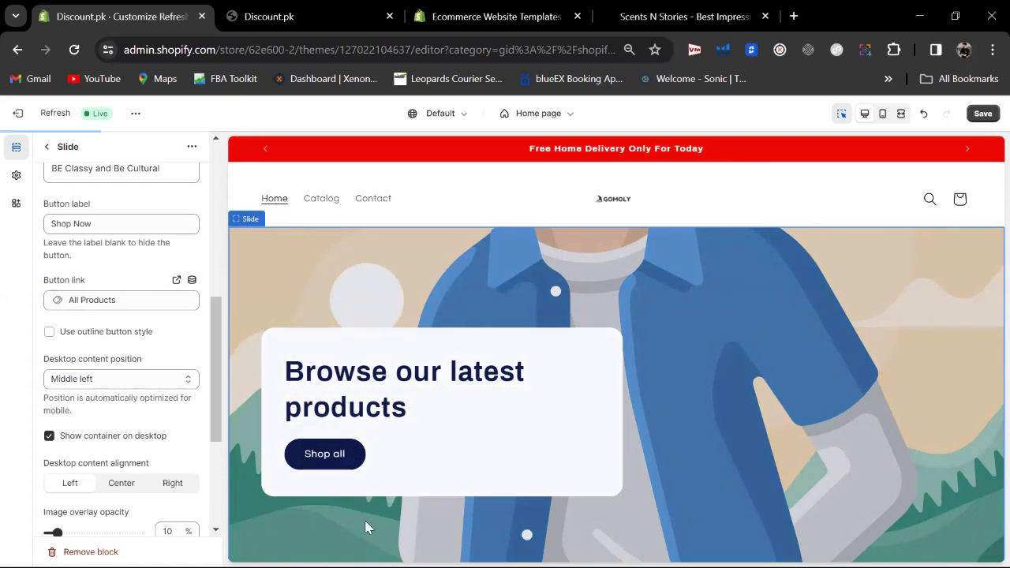
Position the slide content bottom left on desktop and turn off the desktop container
left_click(111, 382)
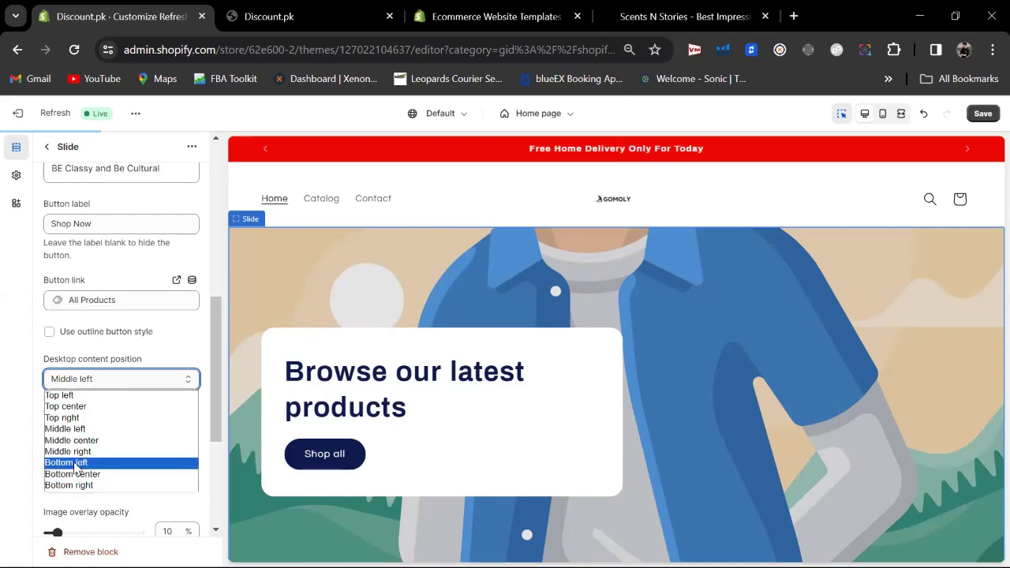
left_click(79, 462)
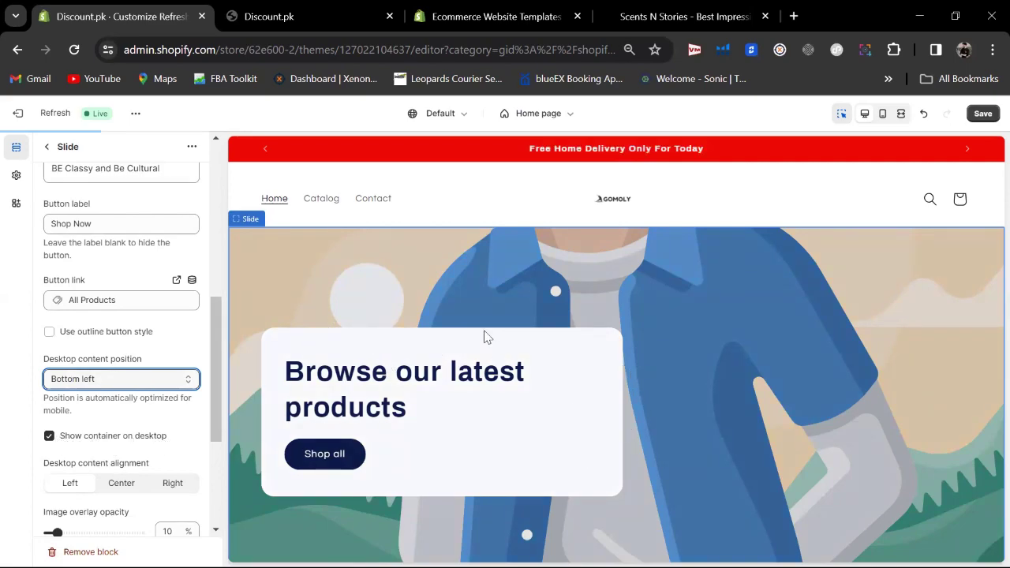
left_click(49, 435)
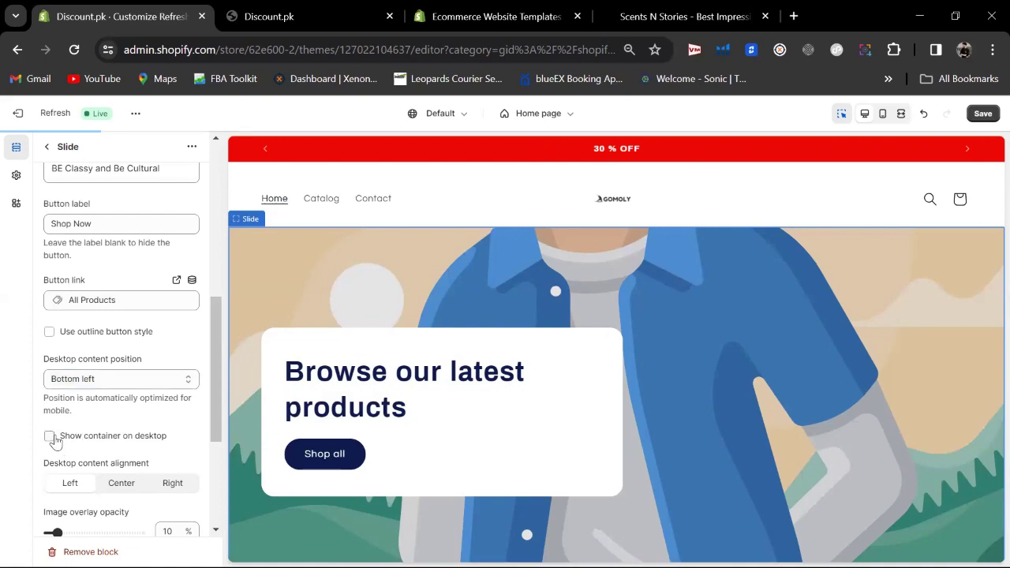
Save the slide edits to the home page, then restore the browser window
left_click(982, 114)
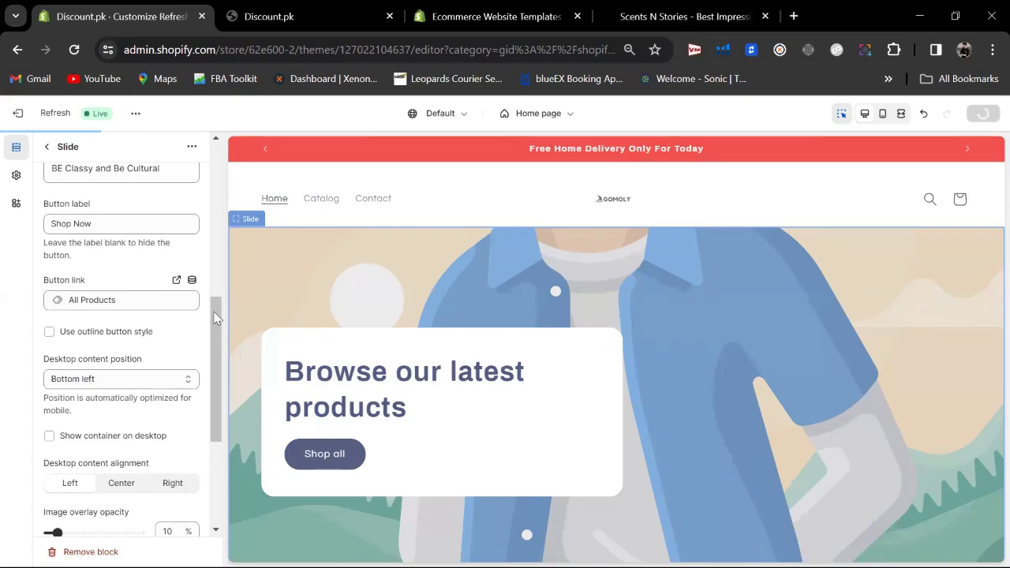
left_click_drag(213, 317, 230, 283)
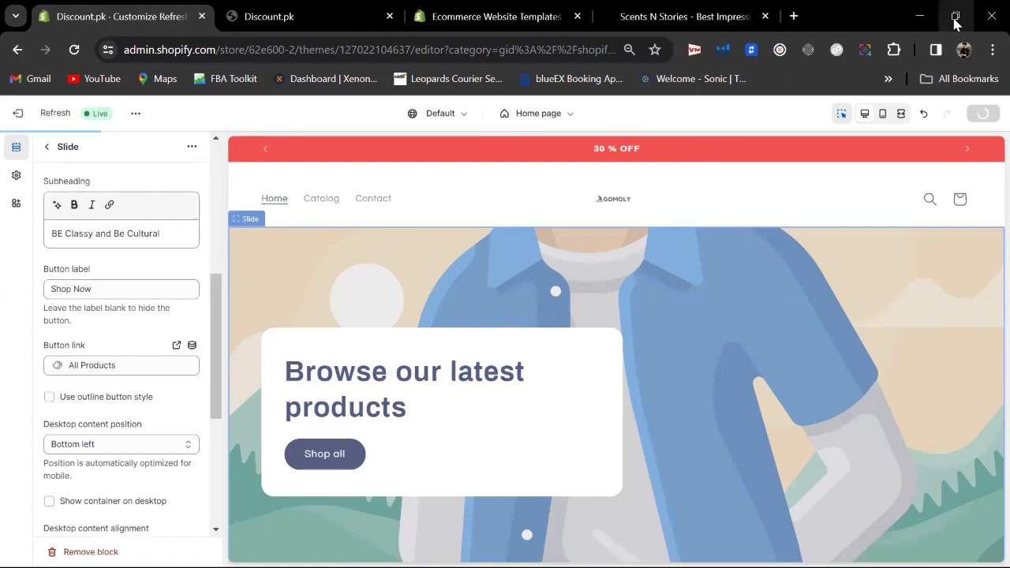
left_click(729, 23)
left_click(955, 16)
Maximize the browser, scroll the storefront to Weekly Deals, then return to the editor
left_click(923, 30)
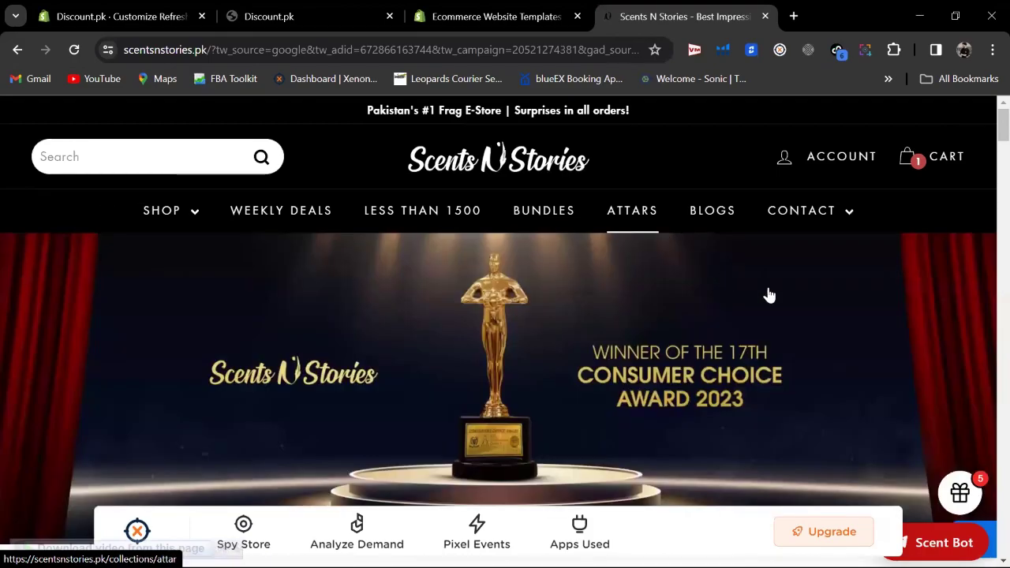
scroll(986, 122, "down", 1)
scroll(986, 126, "down", 2)
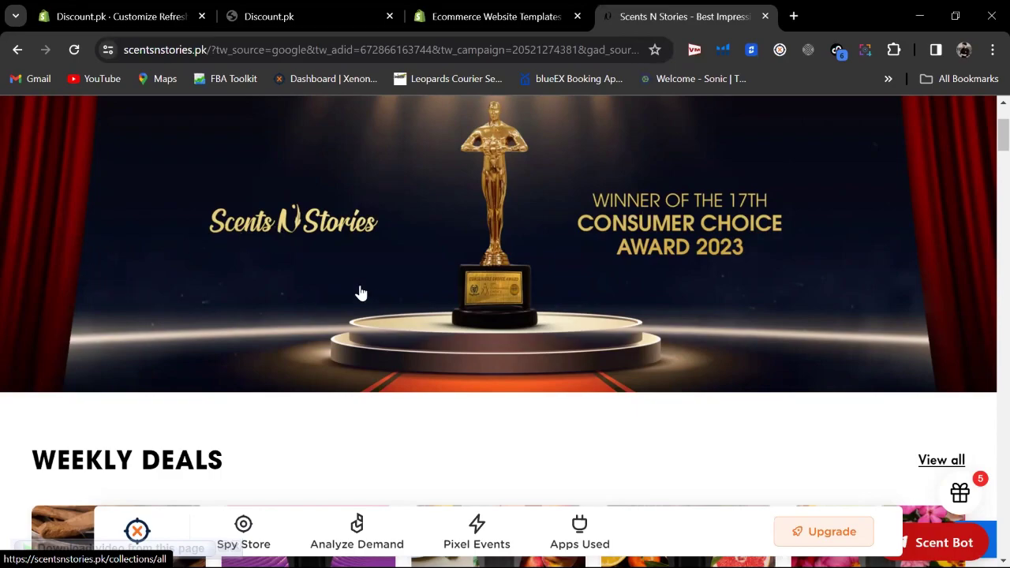
key("ctrl+1")
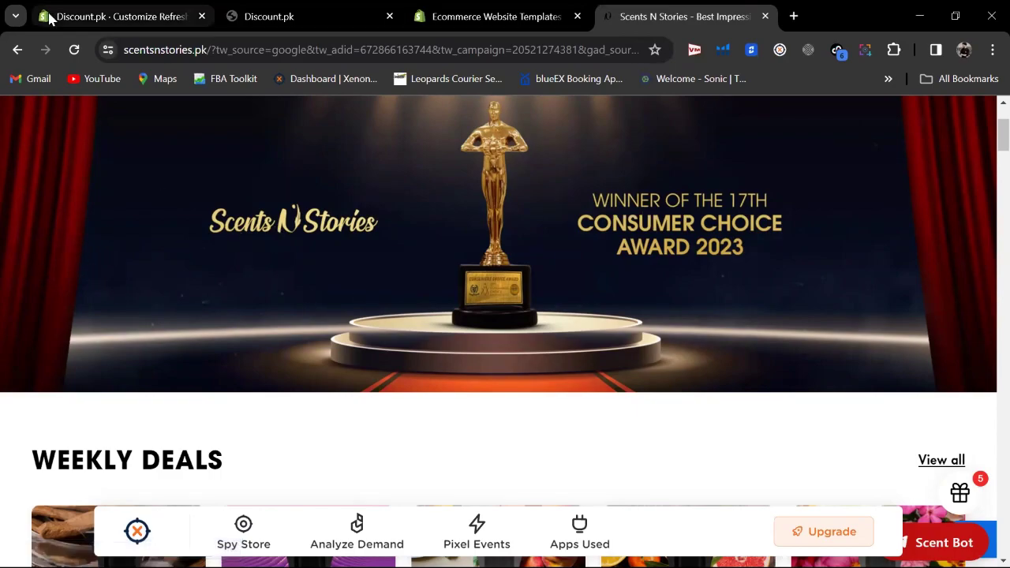
key("Tab")
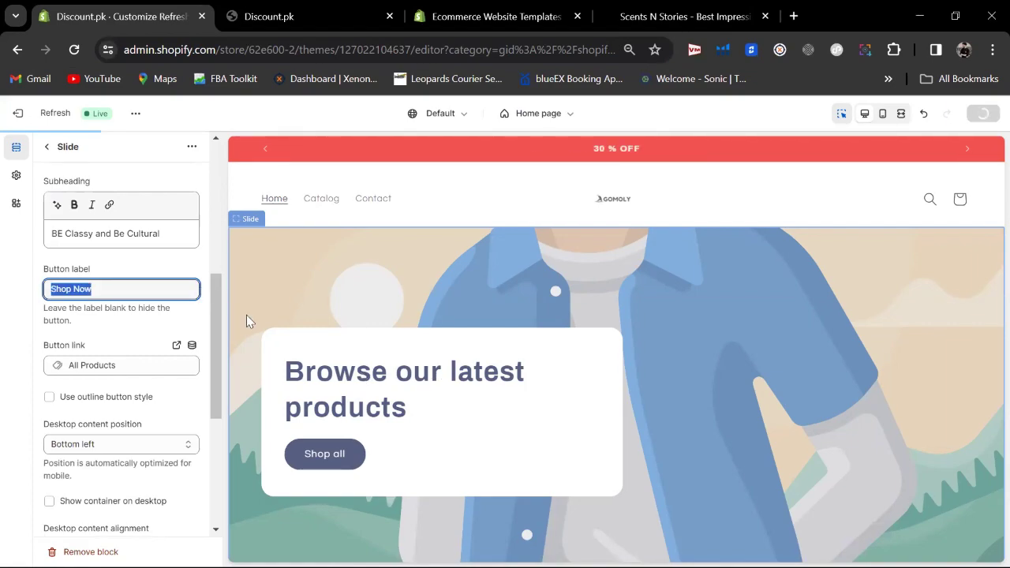
left_click(160, 181)
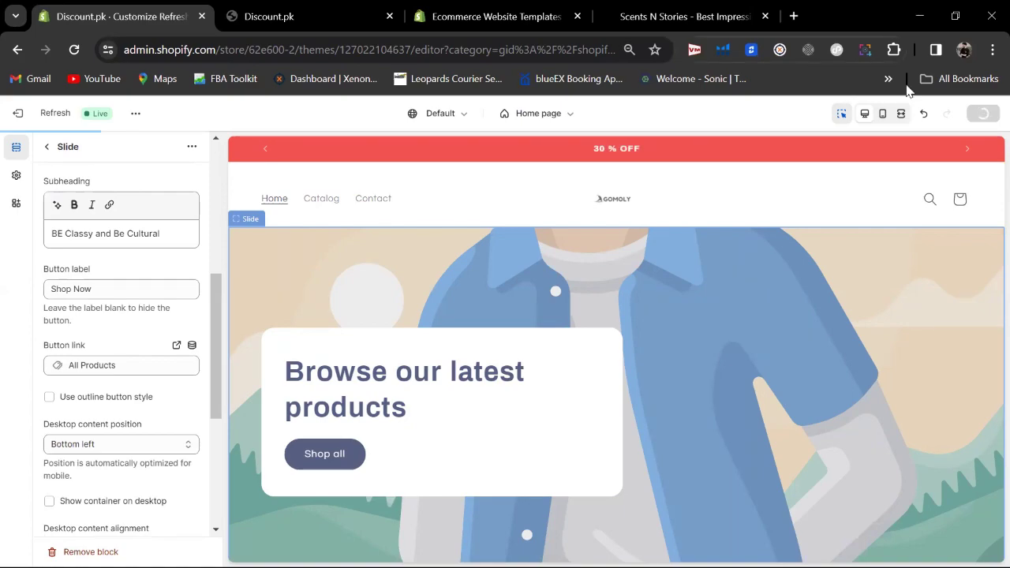
Reload the theme editor page and confirm the 'Reload site?' prompt
left_click(78, 50)
left_click(572, 148)
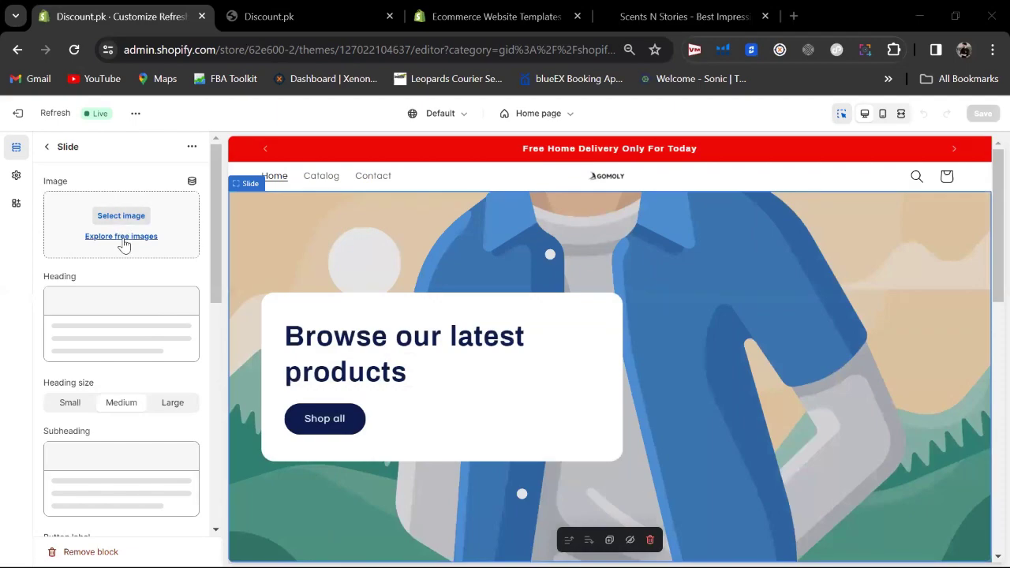
Use the Shop Local free photo of a hand taking a sweater from a clothing rack as the slide image
left_click(123, 236)
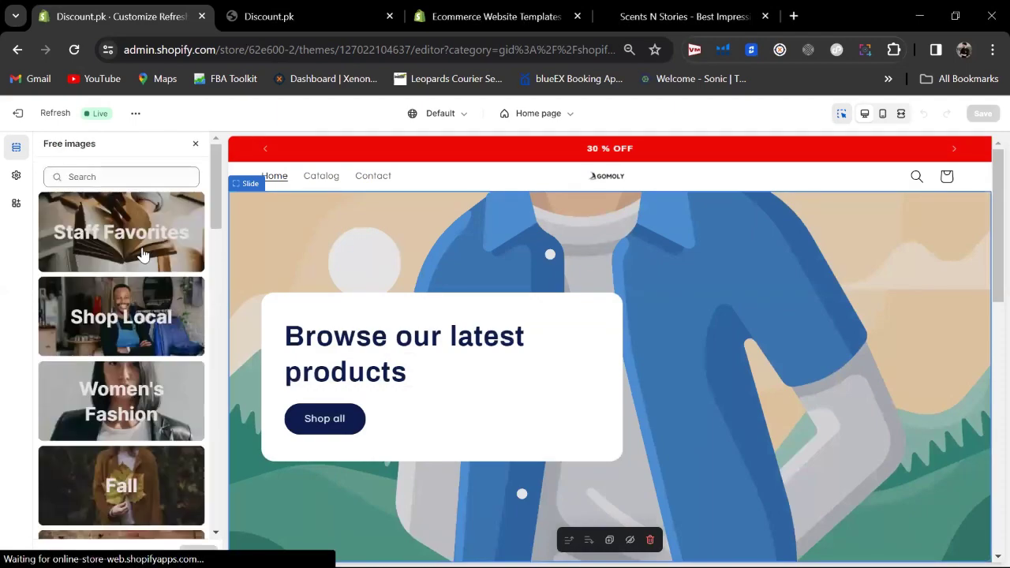
left_click(160, 337)
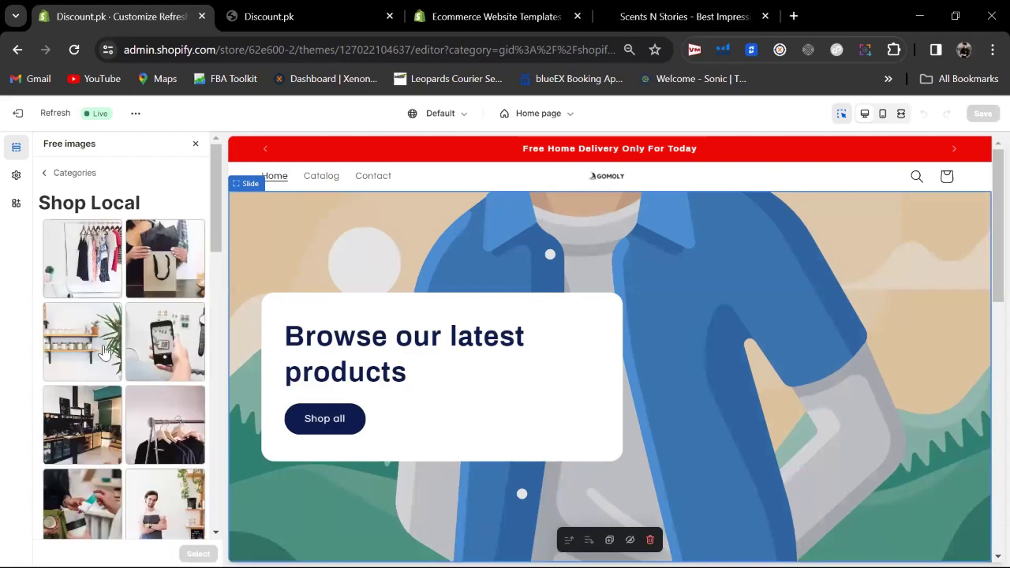
left_click(180, 442)
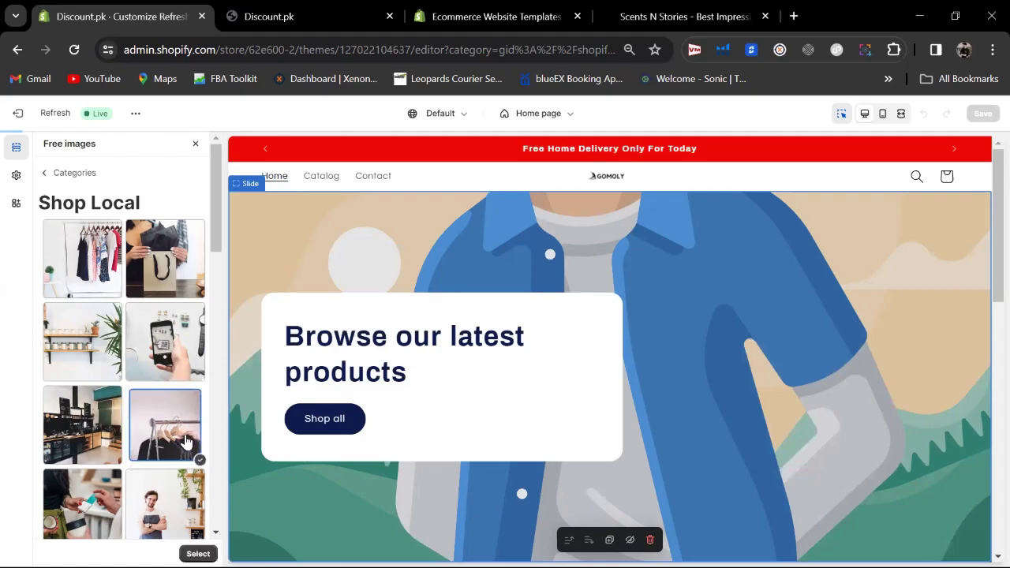
left_click(198, 553)
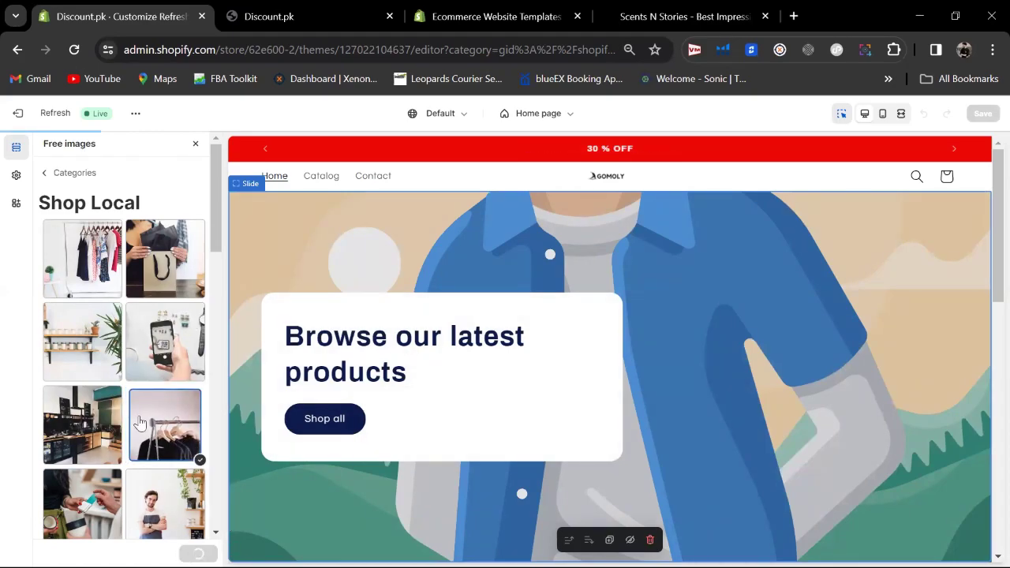
left_click(47, 172)
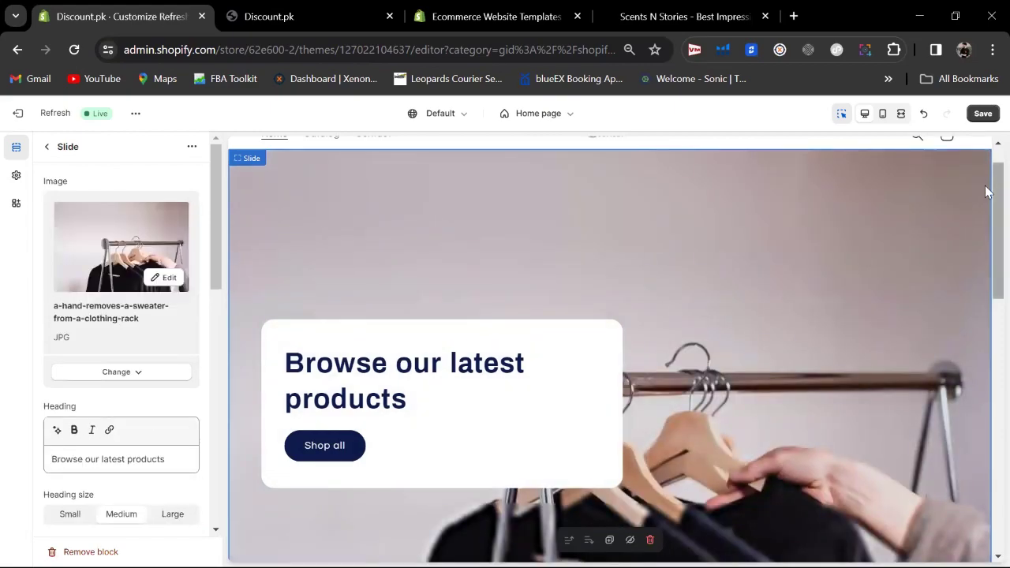
Delete the slide's heading text, leaving the Heading field empty
scroll(987, 192, "up", 1)
scroll(979, 237, "down", 3)
scroll(976, 254, "up", 3)
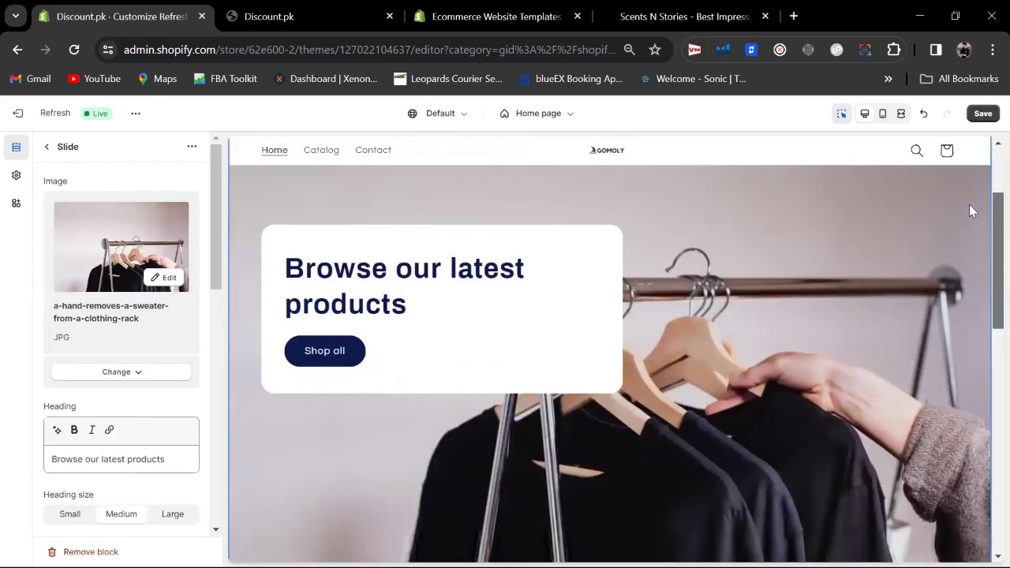
left_click_drag(180, 458, 30, 471)
key("BackSpace")
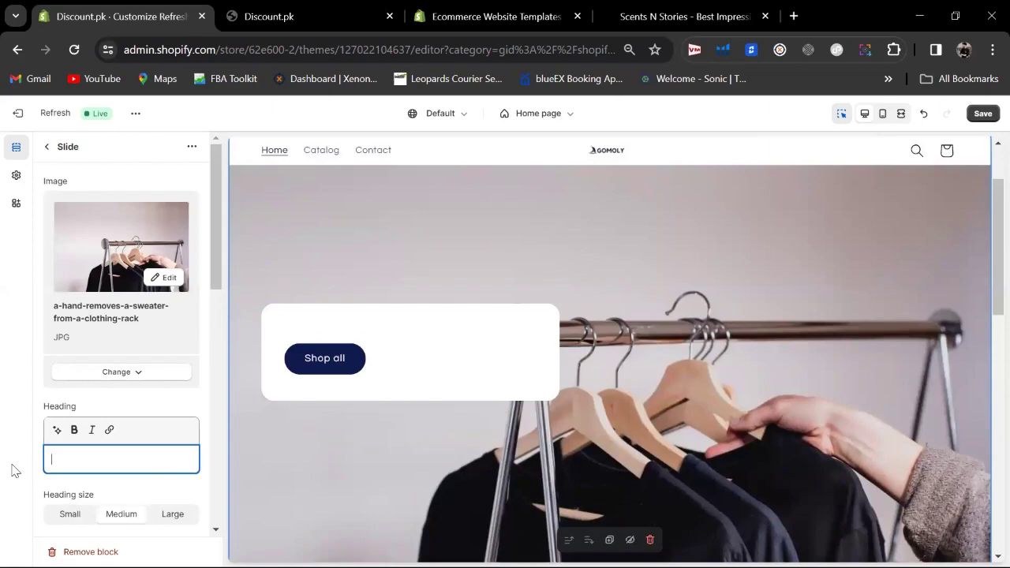
type("fbsdhfsdfsdjhfgdjh")
key("BackSpace")
key("BackSpace")
key("BackSpace")
key("BackSpace")
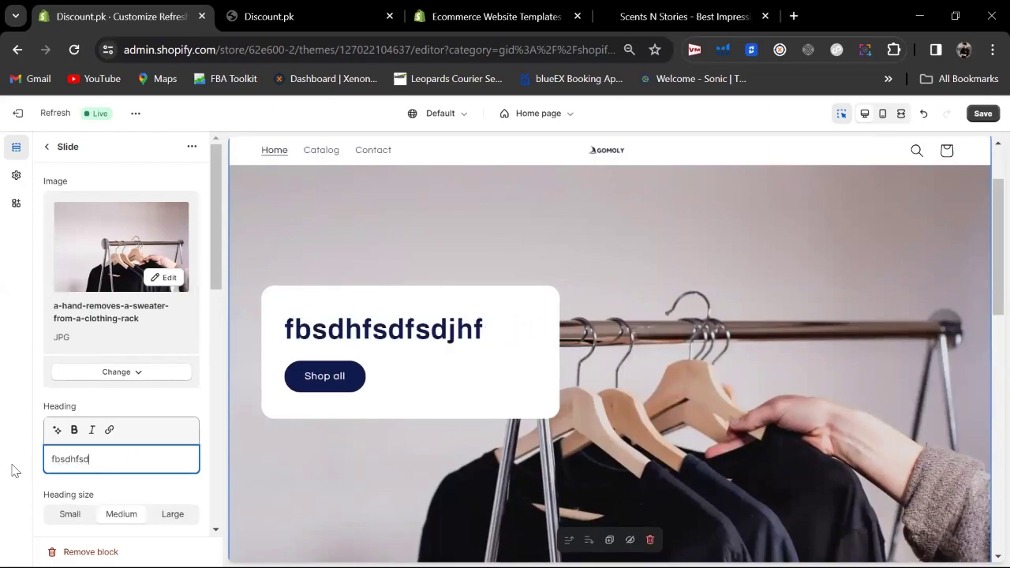
key("BackSpace")
key("BackSpace")
key("BackSpace")
key("BackSpace")
key("BackSpace")
key("BackSpace")
key("BackSpace")
key("BackSpace")
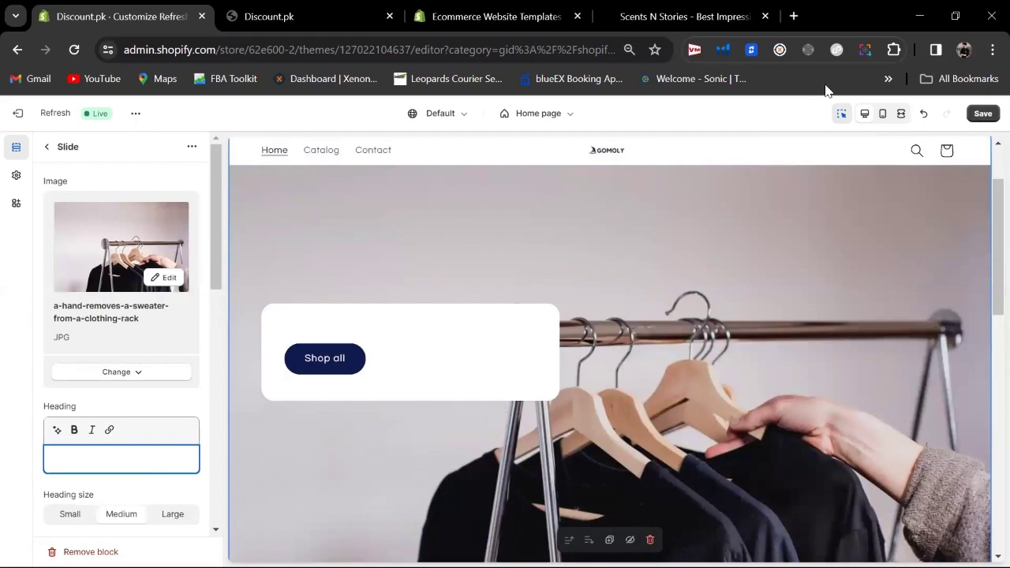
Clear the 'Shop all' button label from the slide
scroll(986, 200, "down", 2)
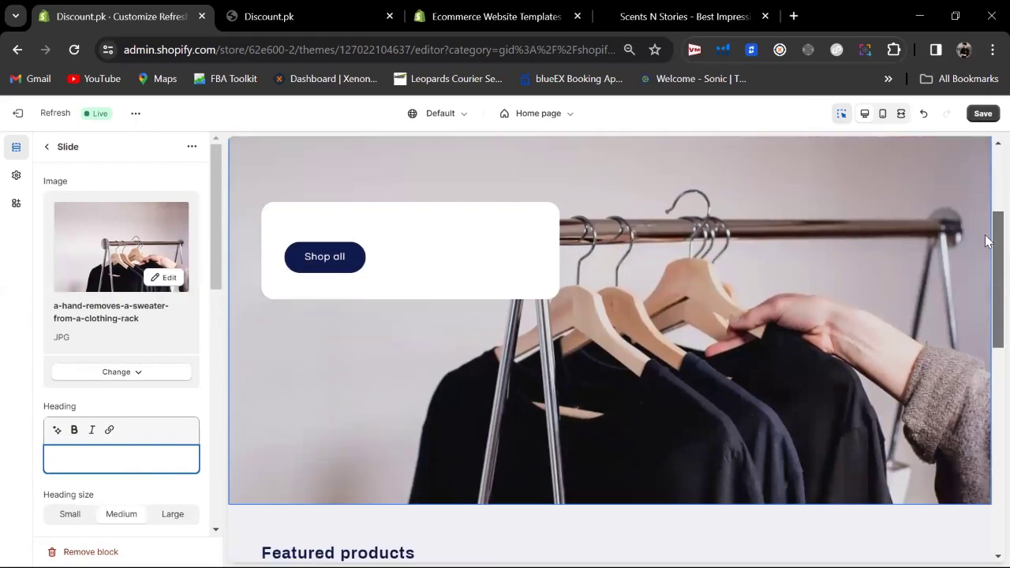
left_click_drag(217, 228, 210, 323)
triple_click(104, 405)
key("BackSpace")
left_click_drag(215, 287, 199, 381)
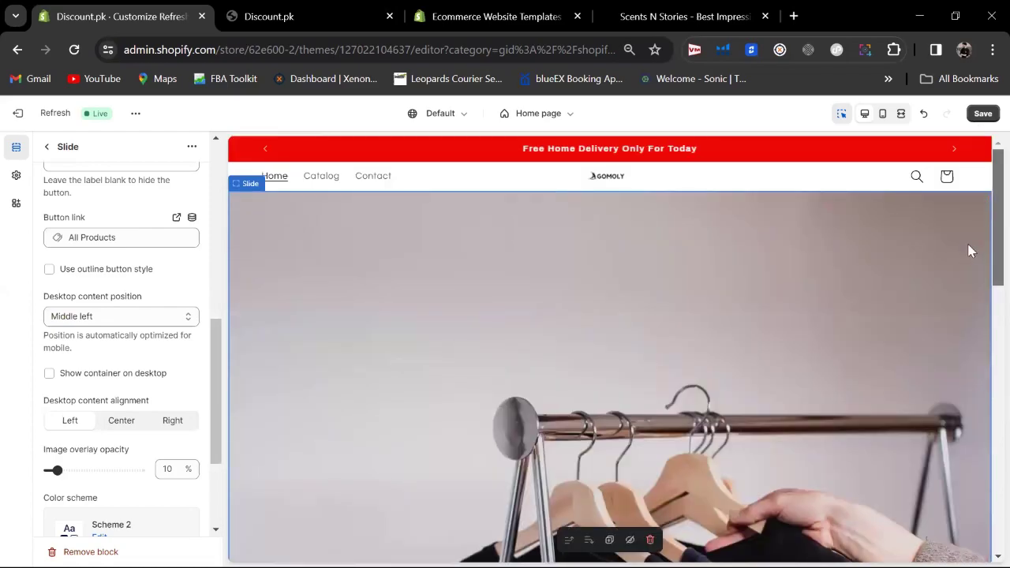
Set the slide's image overlay opacity to 0% and return to the home page sections
scroll(947, 193, "down", 2)
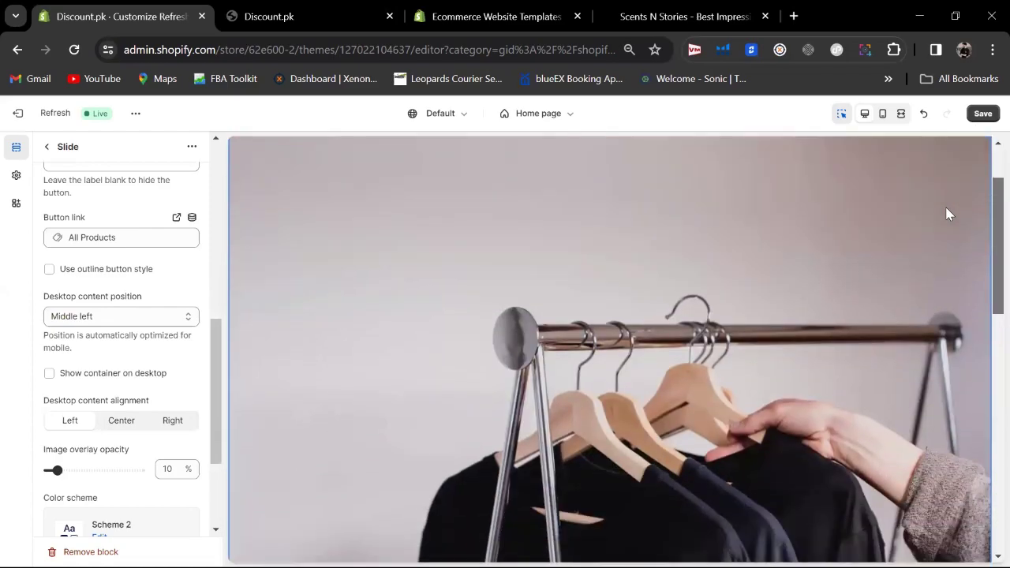
scroll(949, 237, "down", 2)
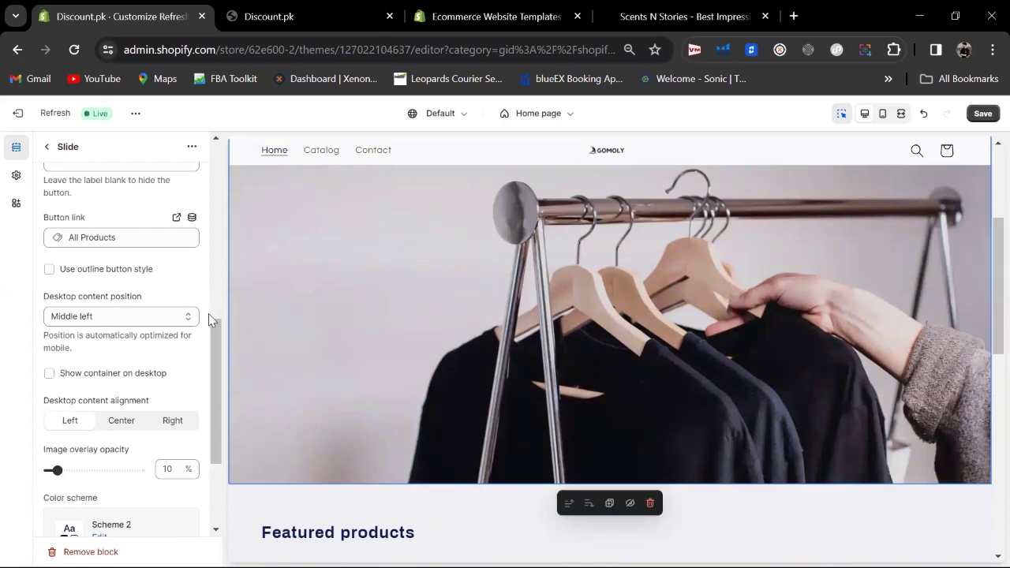
left_click_drag(215, 349, 209, 406)
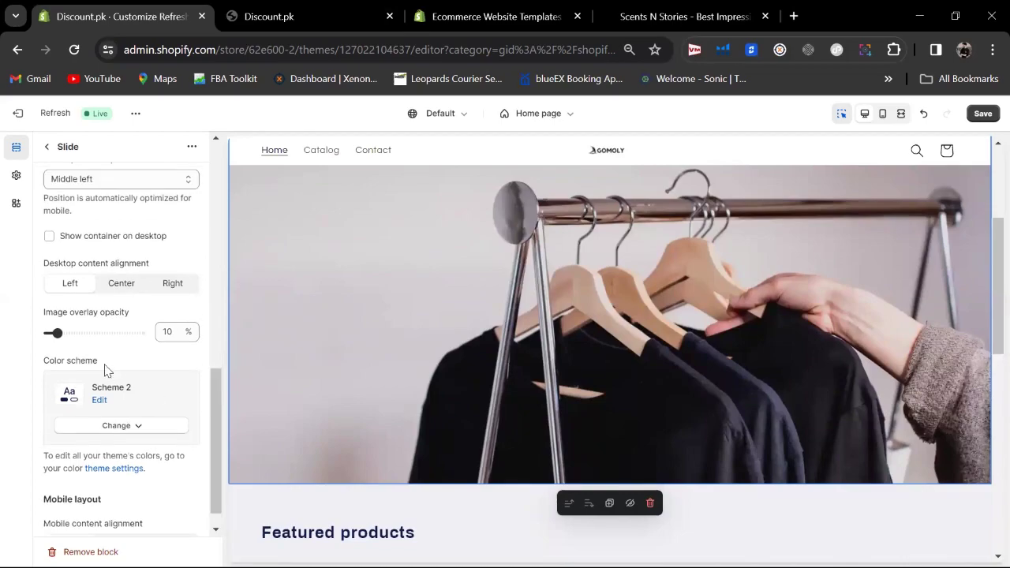
left_click_drag(64, 337, 94, 332)
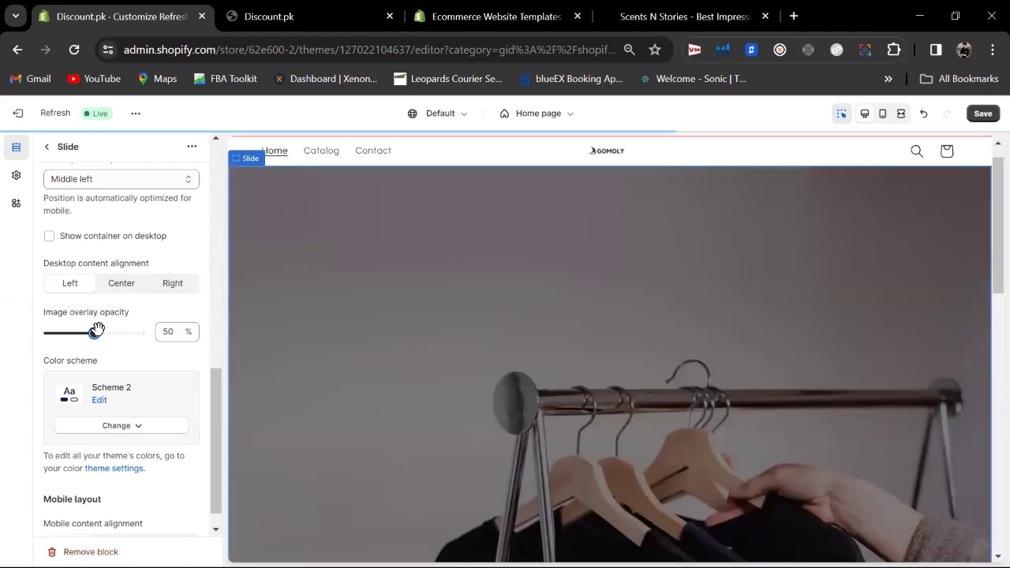
left_click_drag(93, 333, 27, 343)
left_click_drag(215, 389, 253, 155)
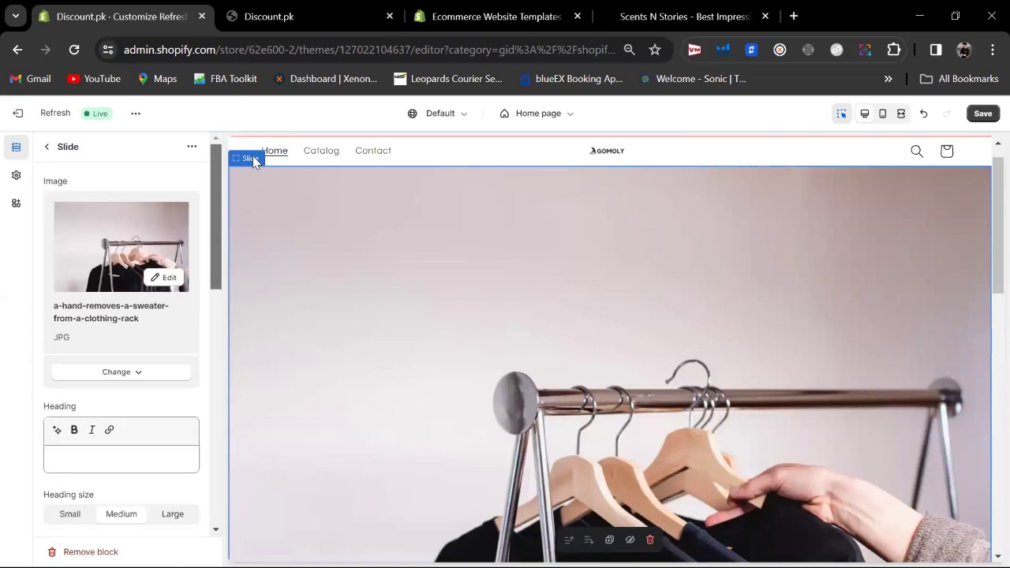
left_click(46, 149)
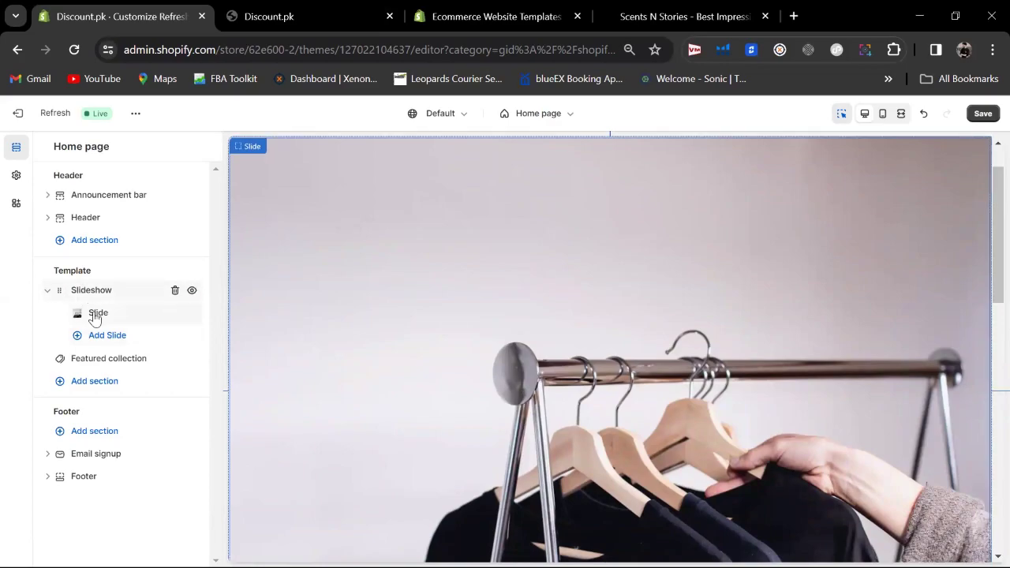
left_click(93, 313)
left_click_drag(213, 194, 223, 293)
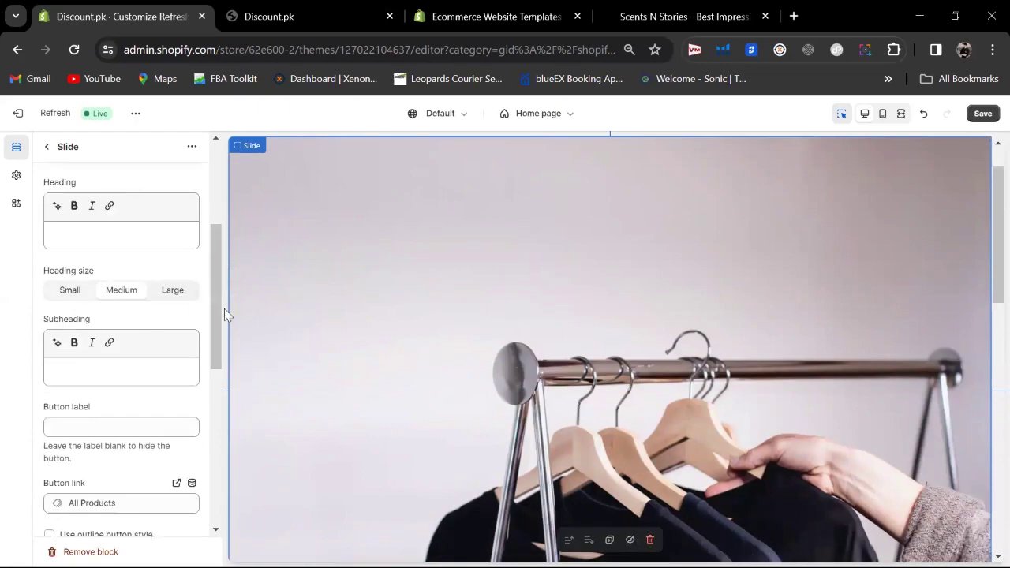
left_click_drag(219, 231, 224, 426)
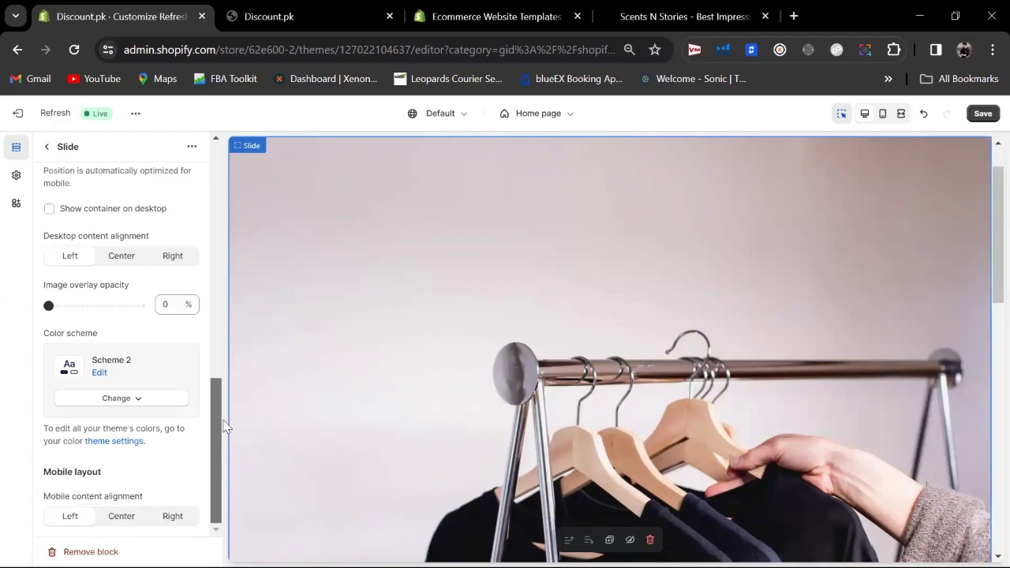
left_click_drag(212, 485, 297, 234)
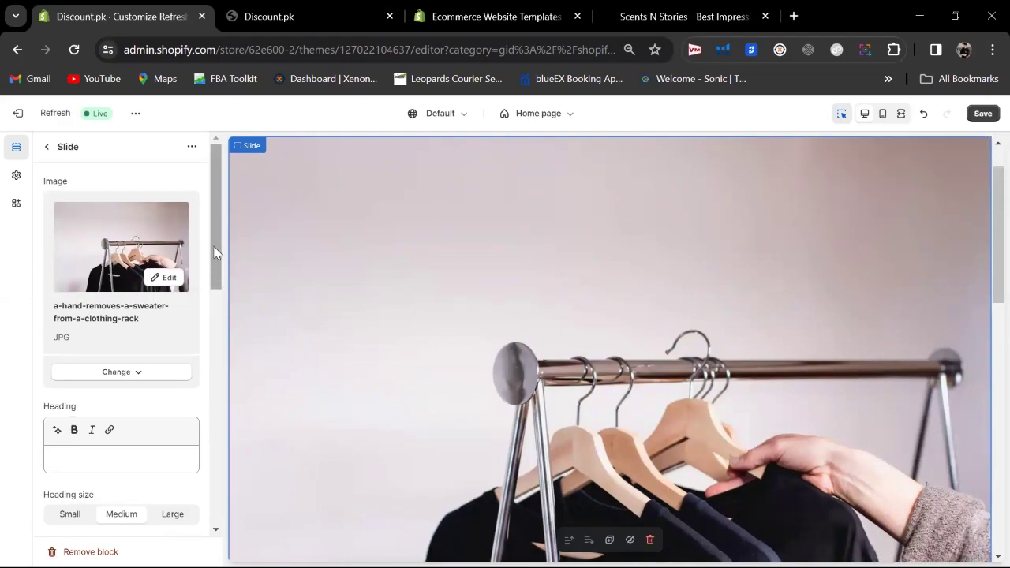
scroll(215, 253, "down", 2)
type("d")
key("BackSpace")
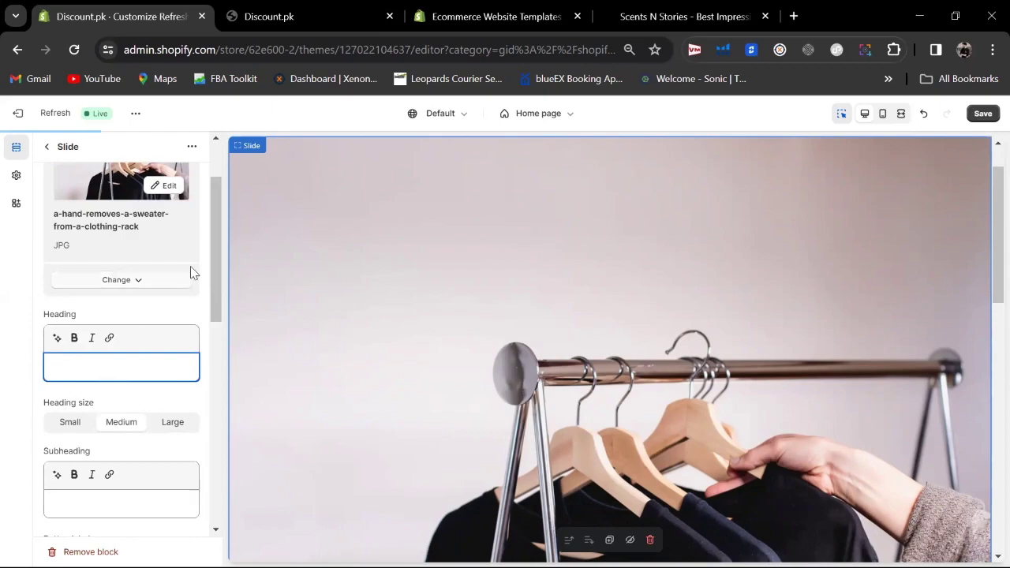
left_click_drag(217, 252, 216, 309)
left_click(113, 338)
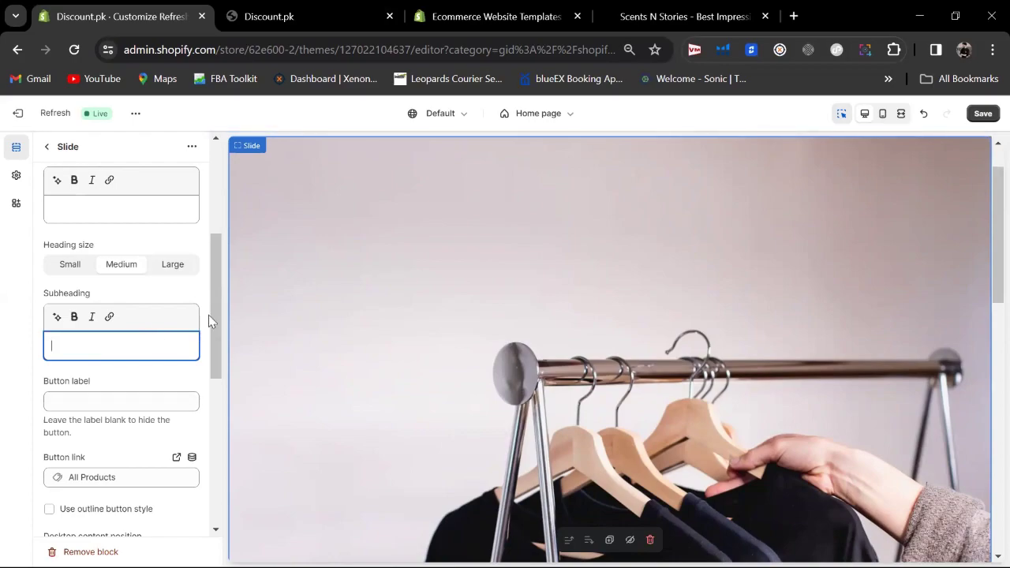
left_click_drag(214, 318, 201, 423)
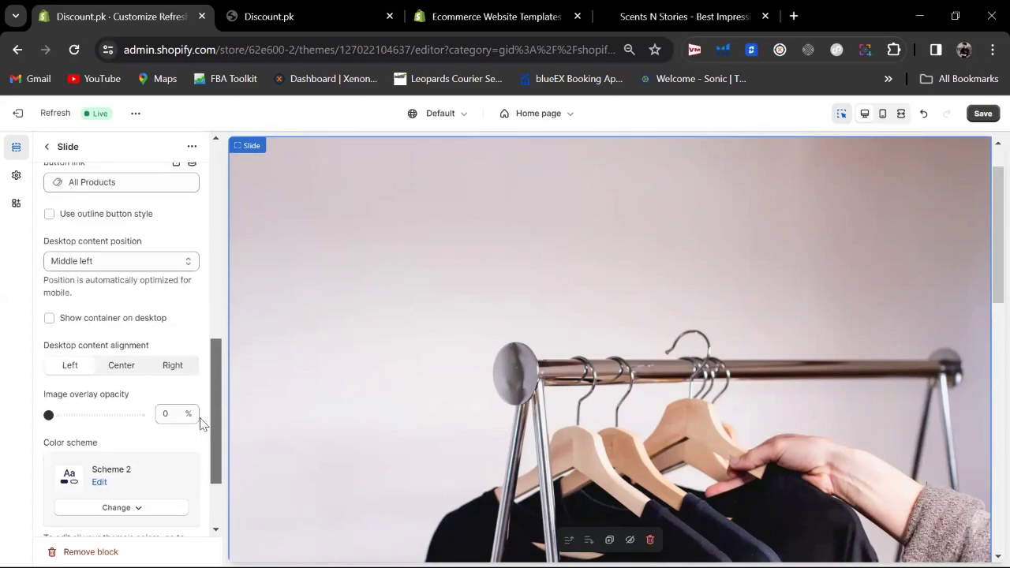
scroll(196, 442, "down", 1)
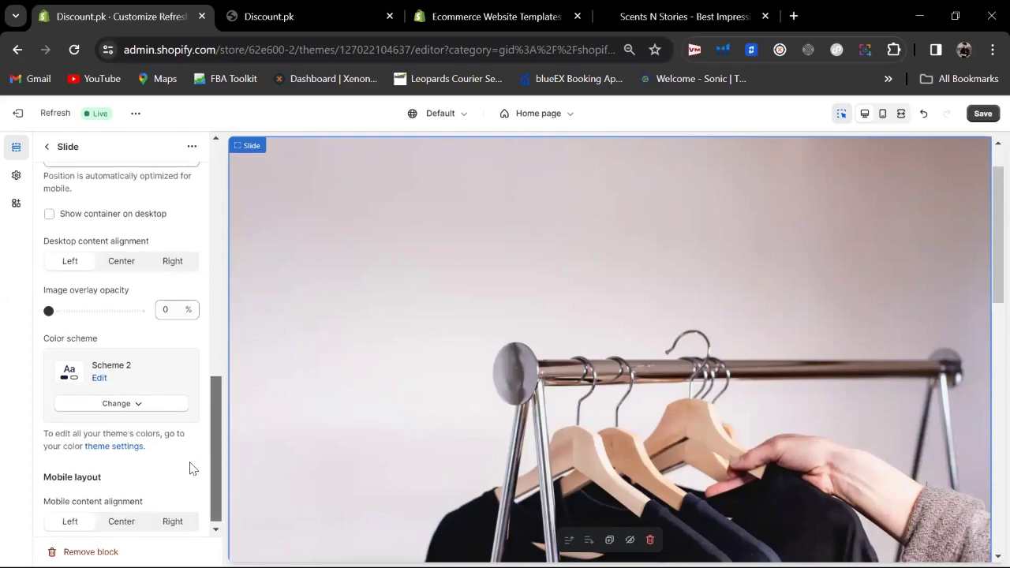
scroll(175, 309, "up", 3)
scroll(175, 309, "up", 6)
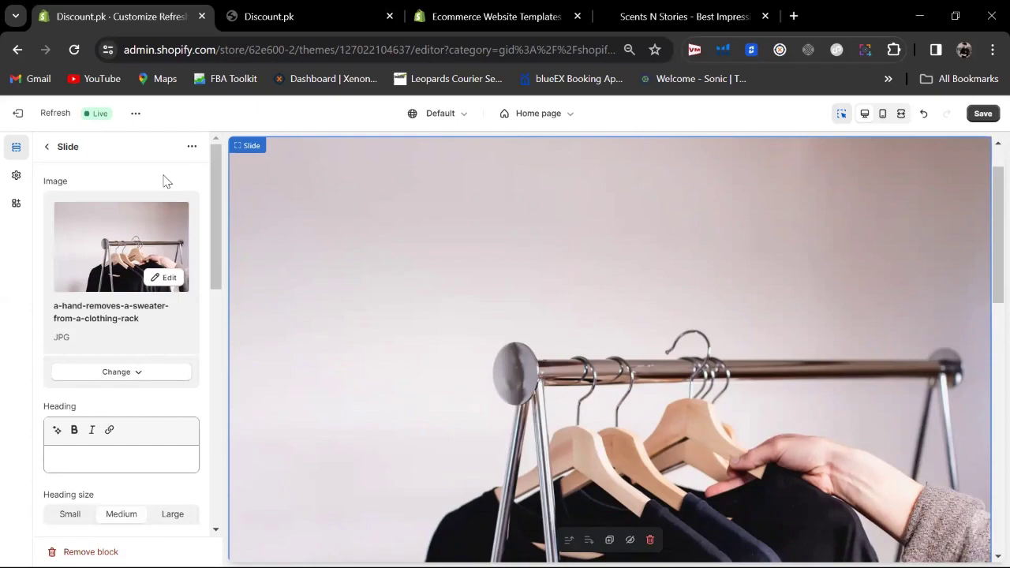
Add a second image slide to the home page slideshow and open its settings
left_click(47, 148)
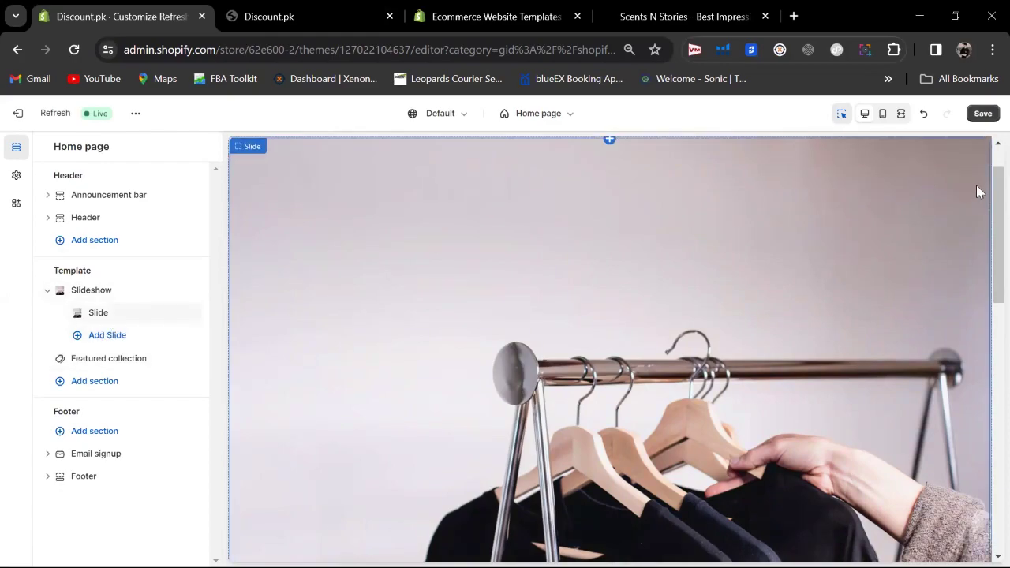
scroll(985, 203, "down", 3)
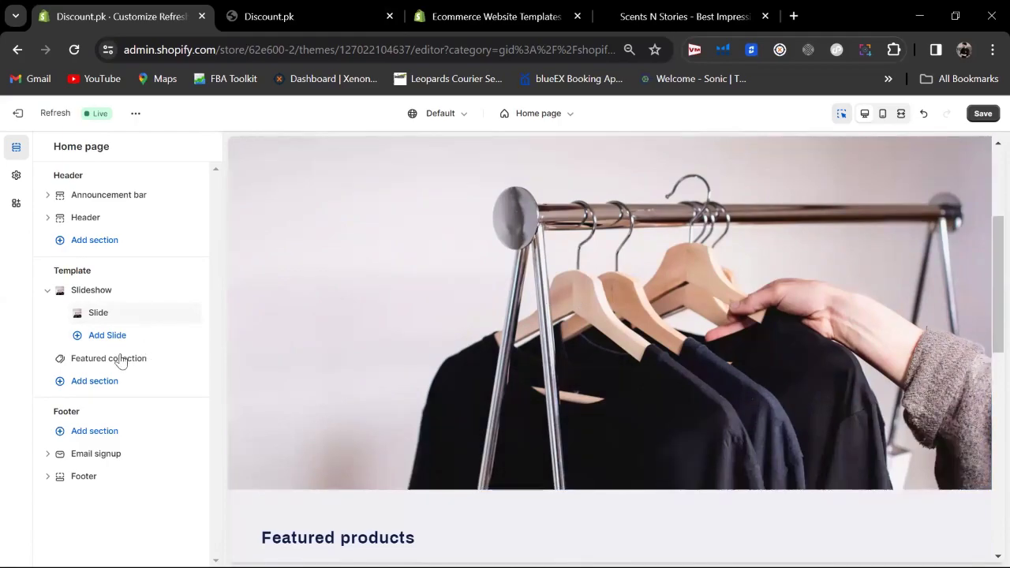
left_click(107, 336)
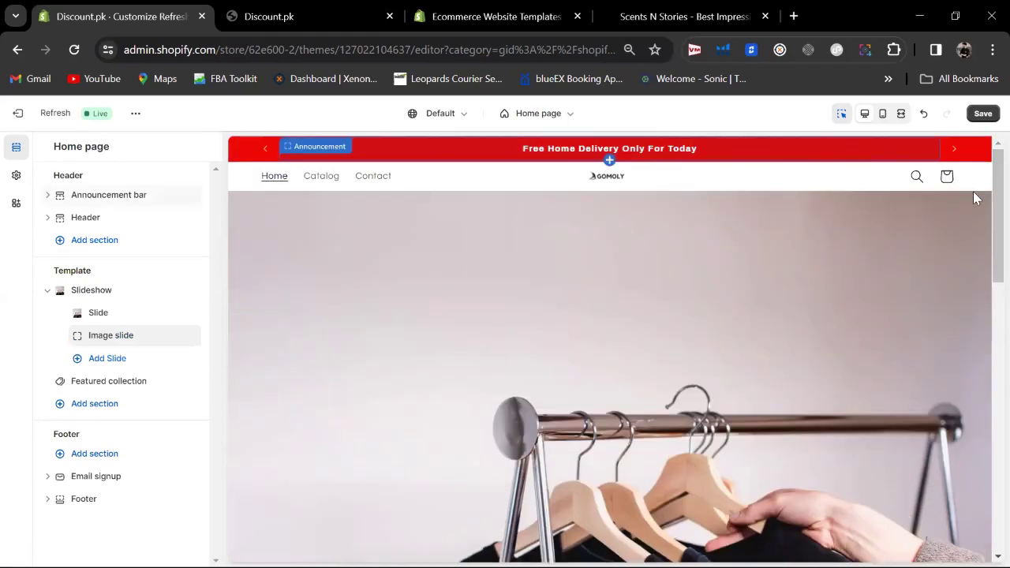
left_click_drag(985, 208, 985, 286)
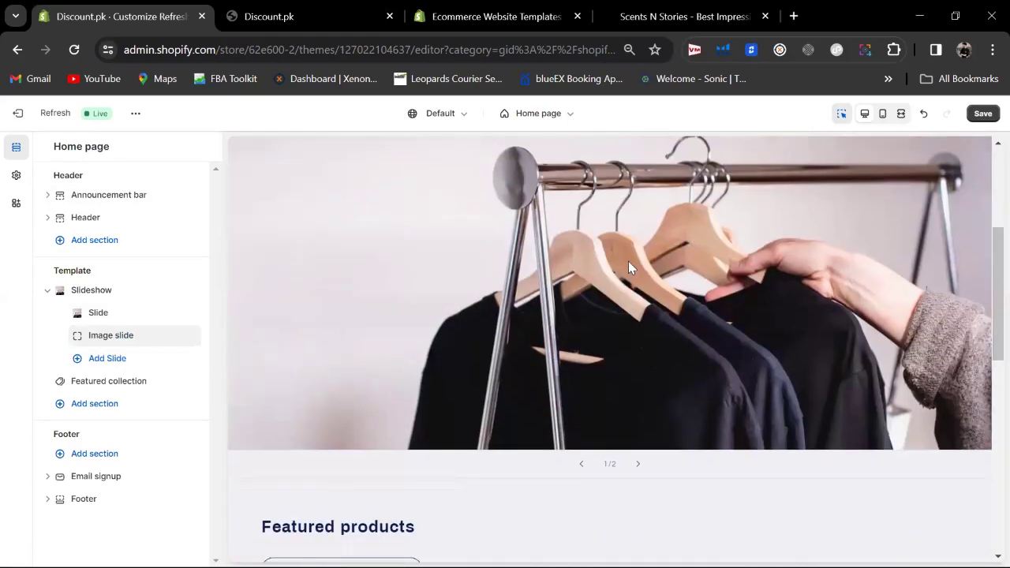
left_click(165, 344)
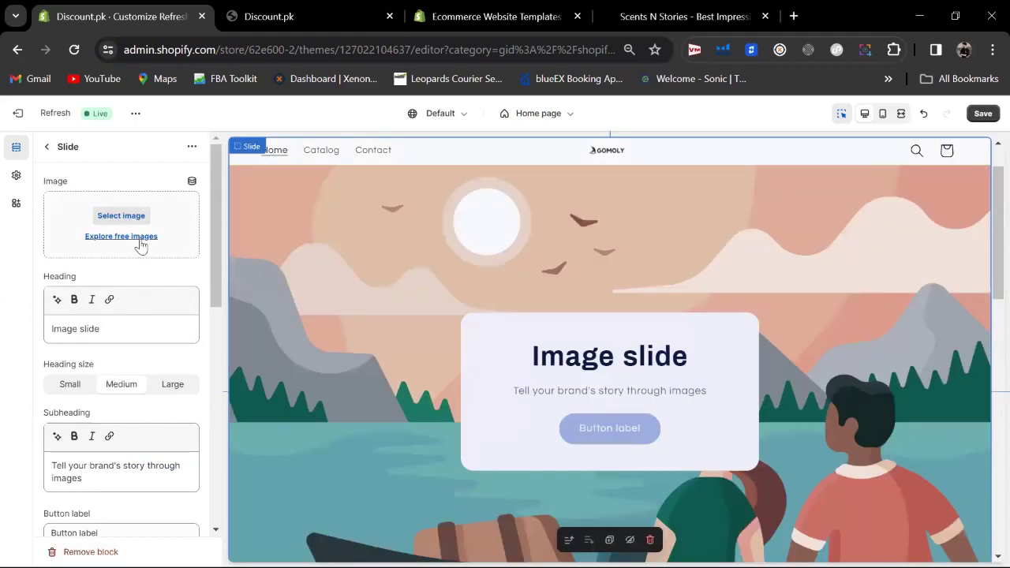
Give the new slide the Shop Local free photo of someone holding a shopping bag
left_click(140, 240)
left_click(117, 240)
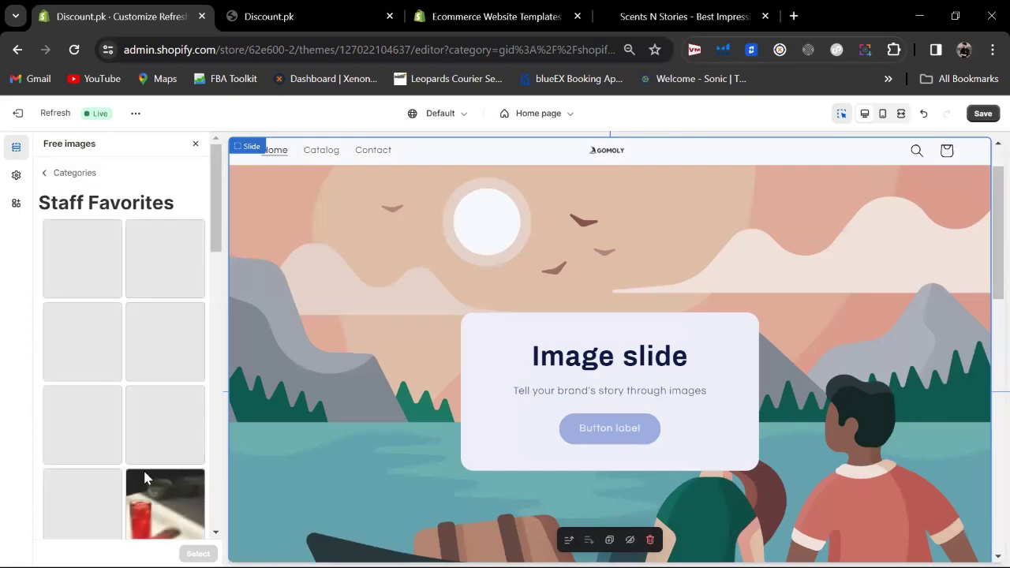
left_click(45, 175)
left_click(140, 290)
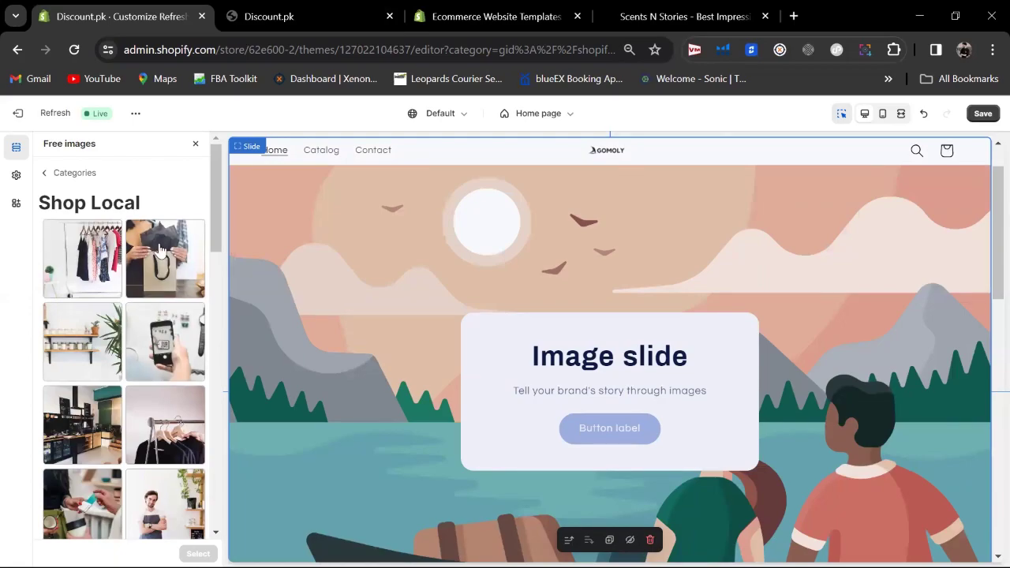
left_click(159, 249)
left_click(198, 553)
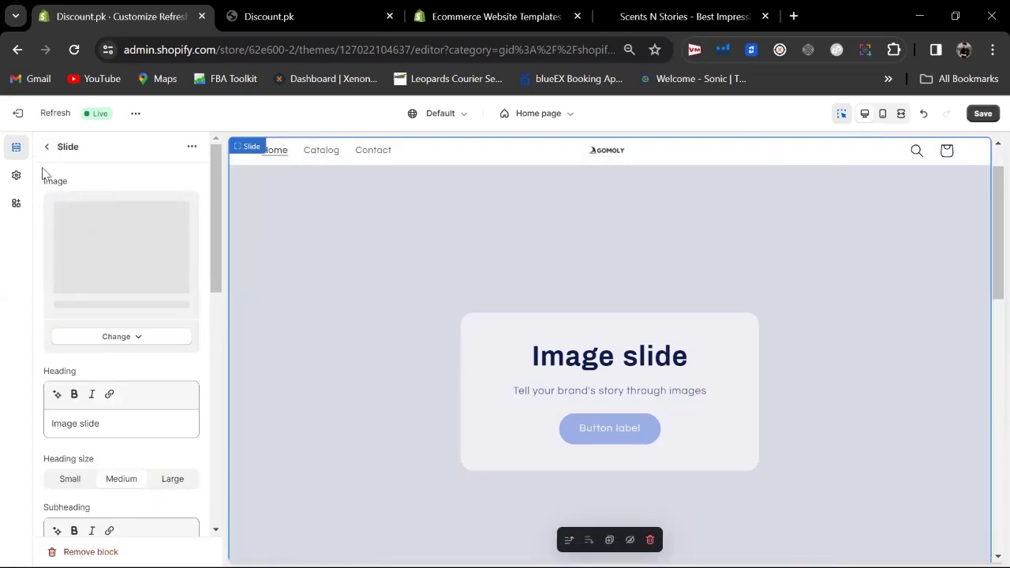
Open the Slideshow section settings and switch its pagination to dots
left_click(46, 148)
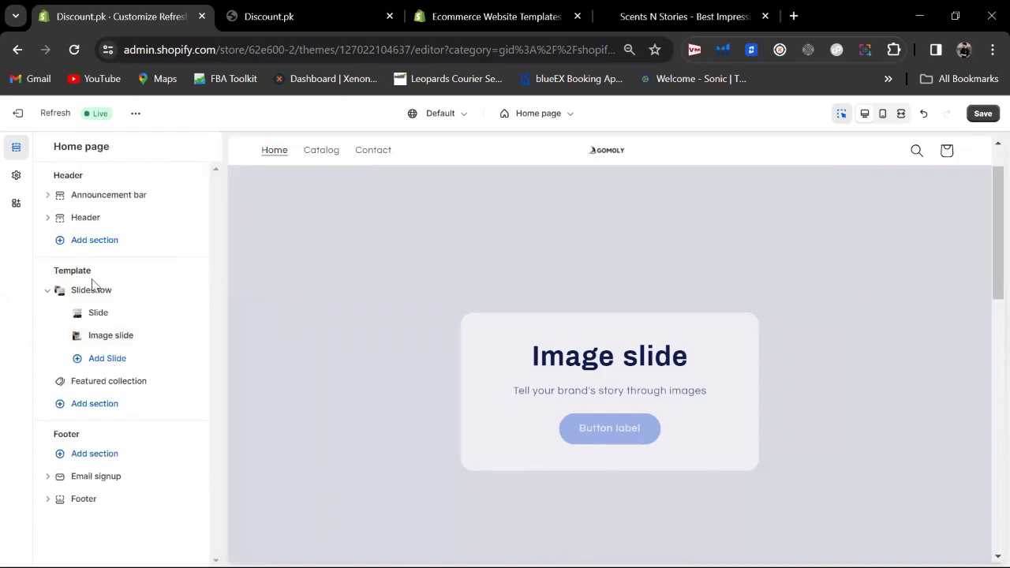
left_click(93, 291)
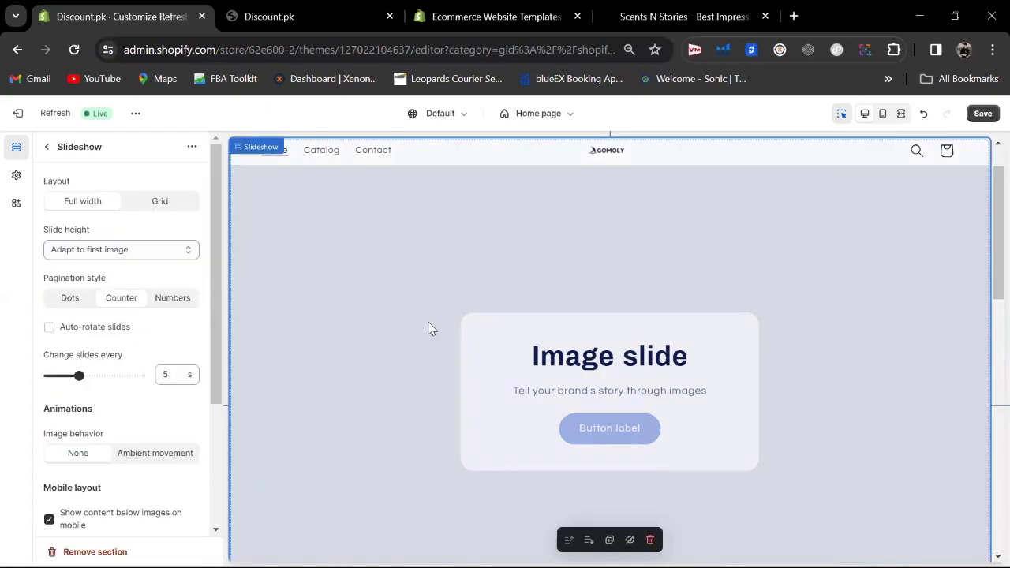
left_click_drag(986, 228, 991, 308)
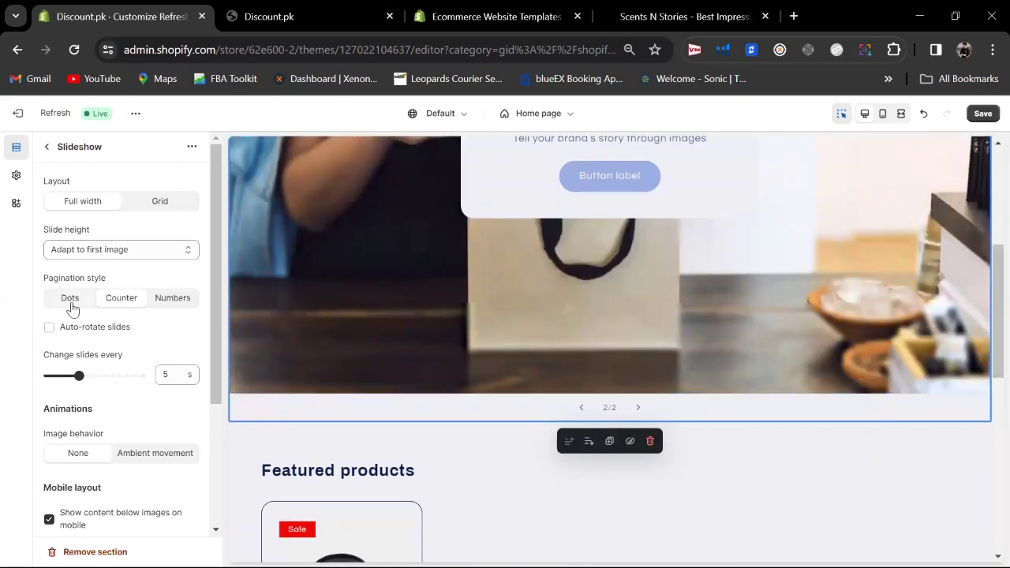
left_click(63, 300)
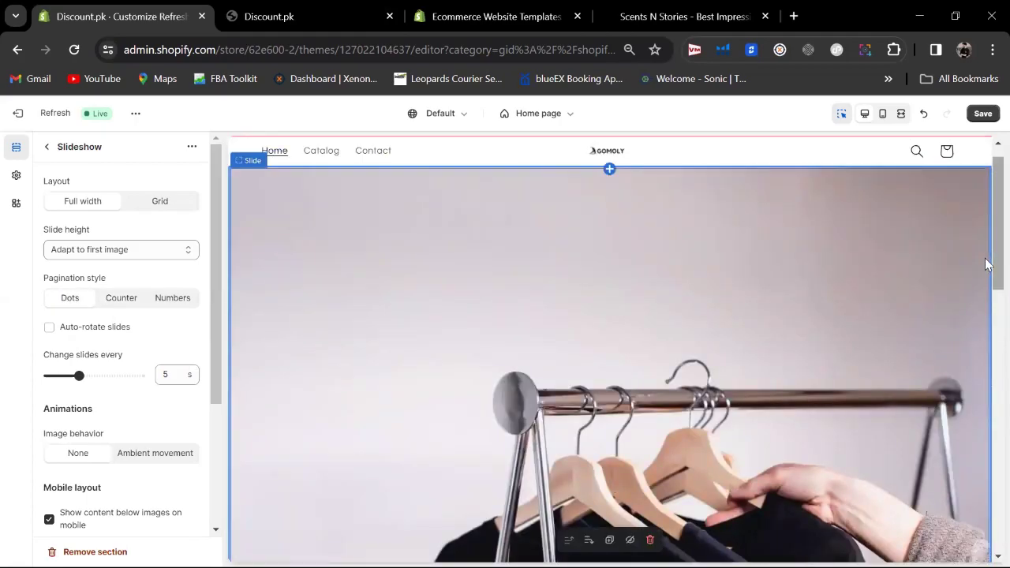
scroll(985, 315, "down", 1)
scroll(947, 355, "down", 3)
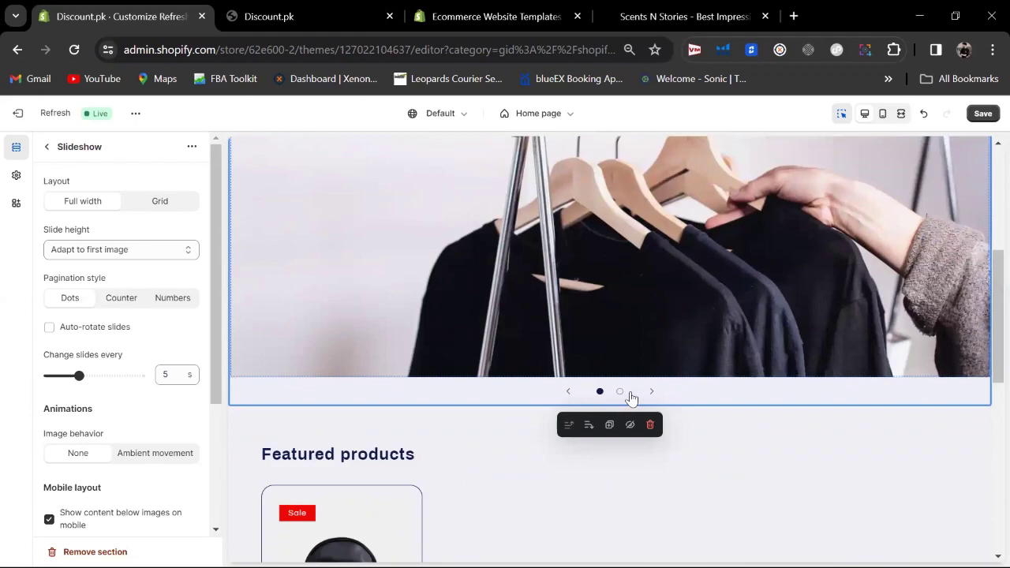
scroll(351, 289, "up", 1)
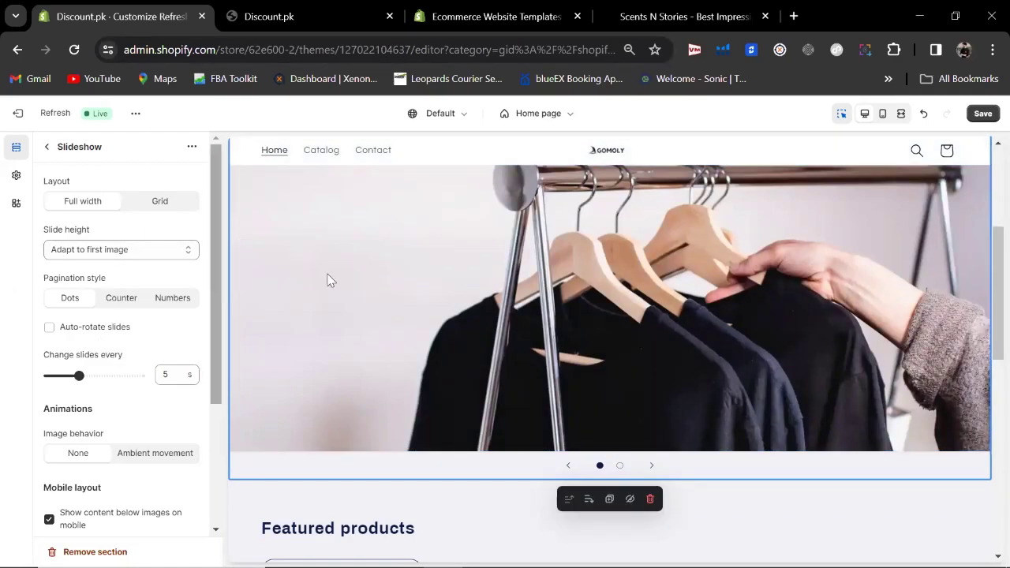
scroll(986, 237, "up", 3)
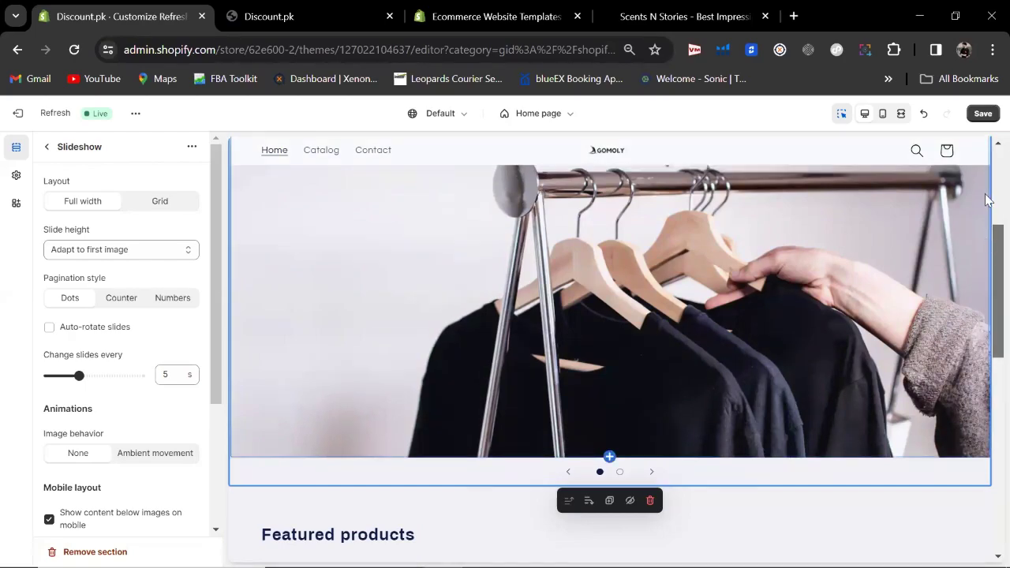
scroll(986, 163, "down", 4)
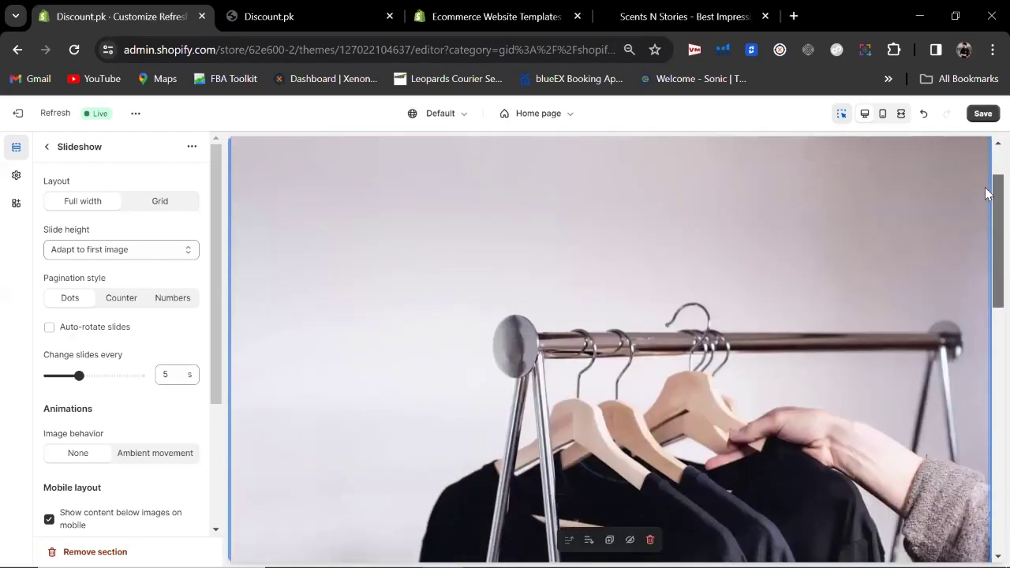
scroll(987, 236, "up", 4)
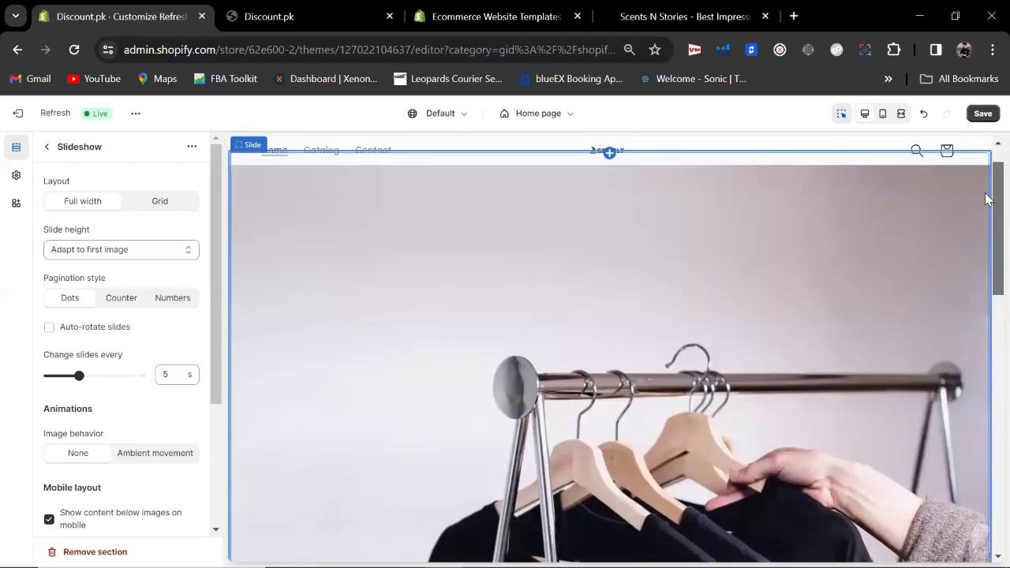
scroll(990, 201, "down", 1)
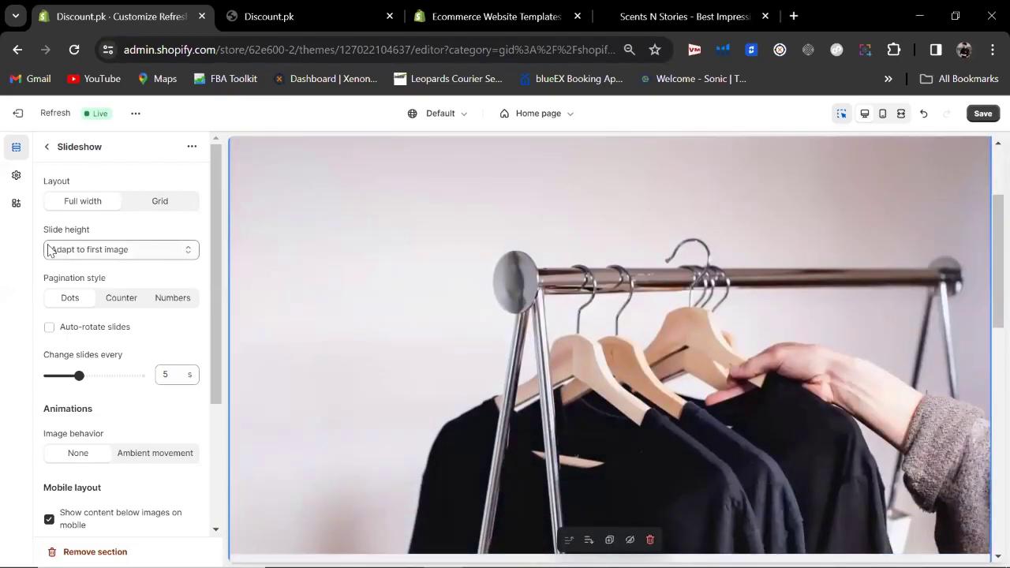
Set the slideshow's slide height to Medium and review it above Featured products
left_click(98, 251)
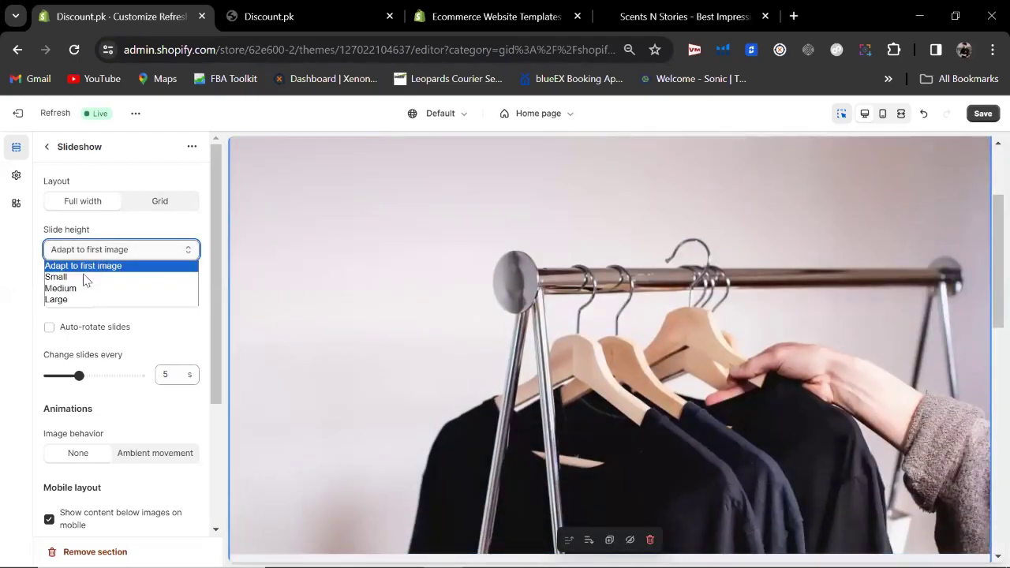
left_click(82, 277)
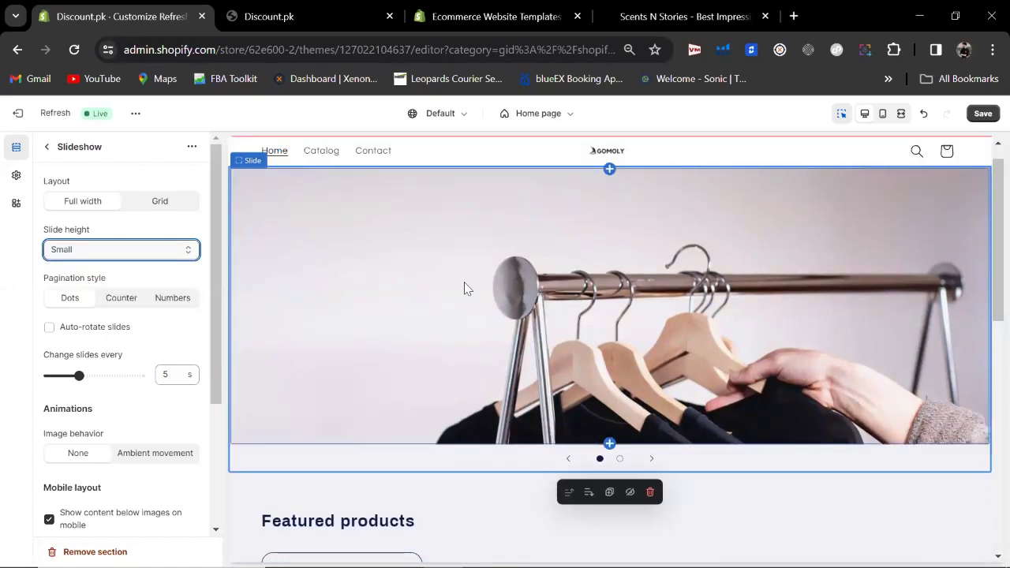
left_click(64, 255)
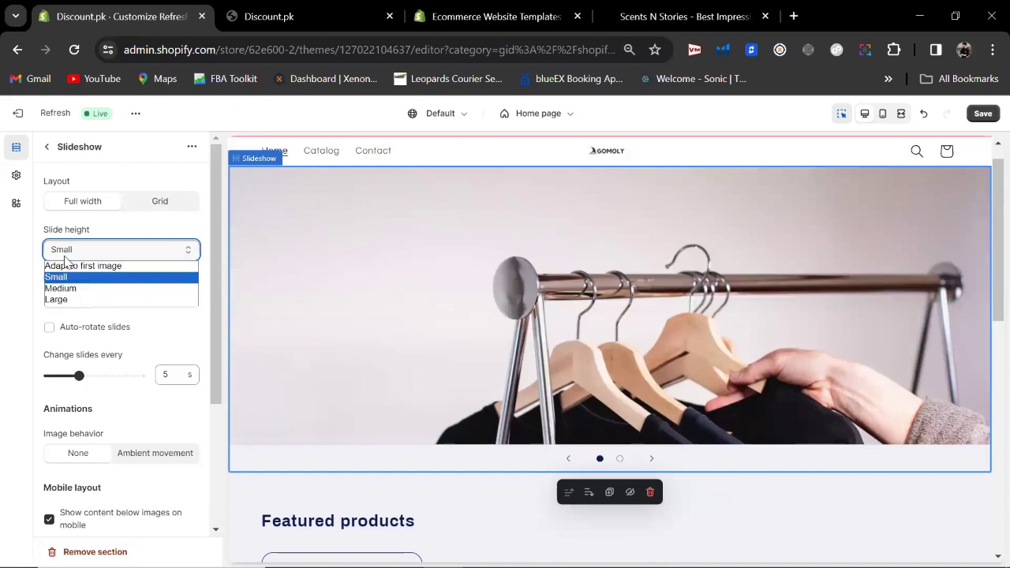
left_click(78, 288)
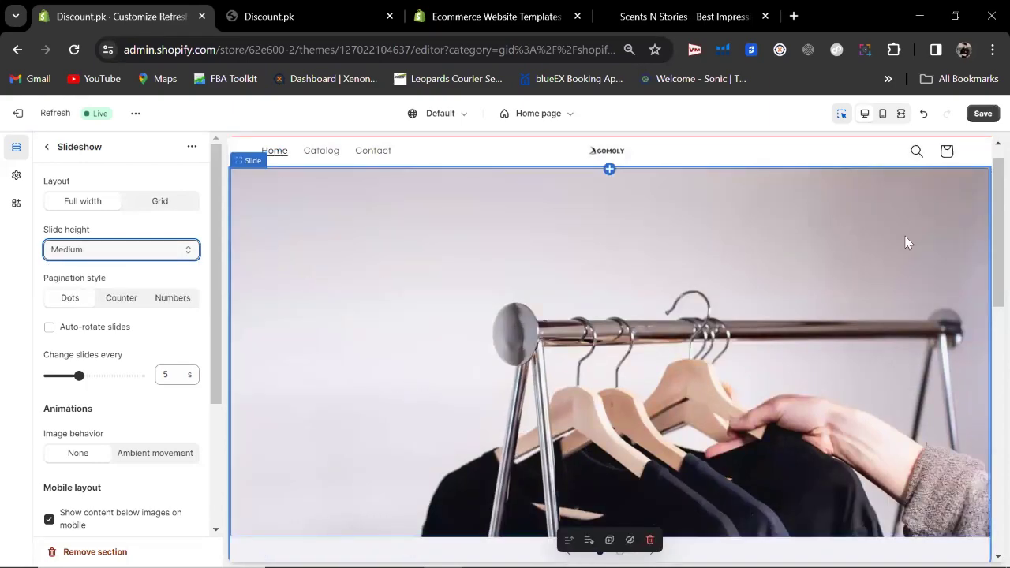
scroll(986, 205, "up", 1)
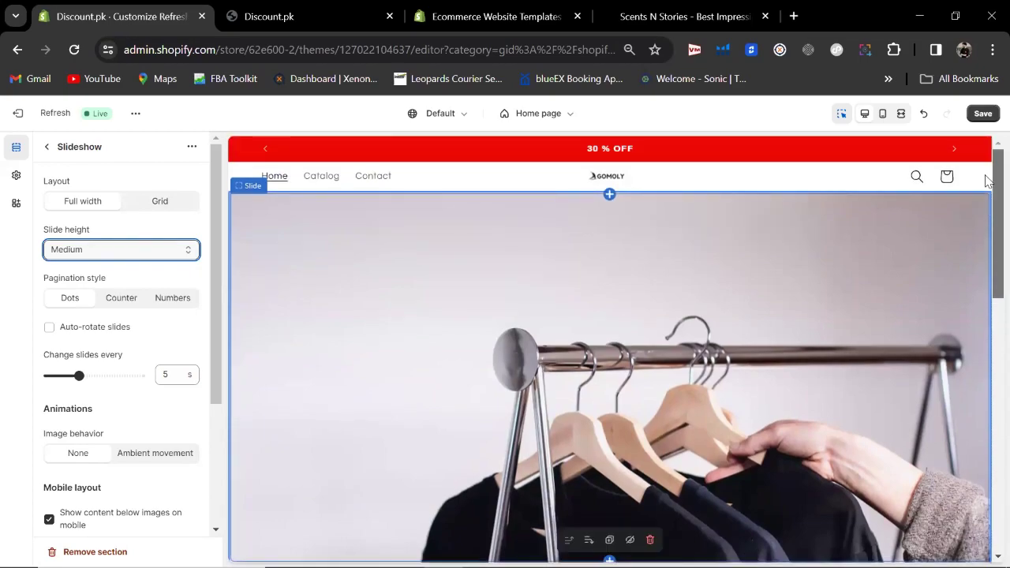
scroll(986, 207, "down", 3)
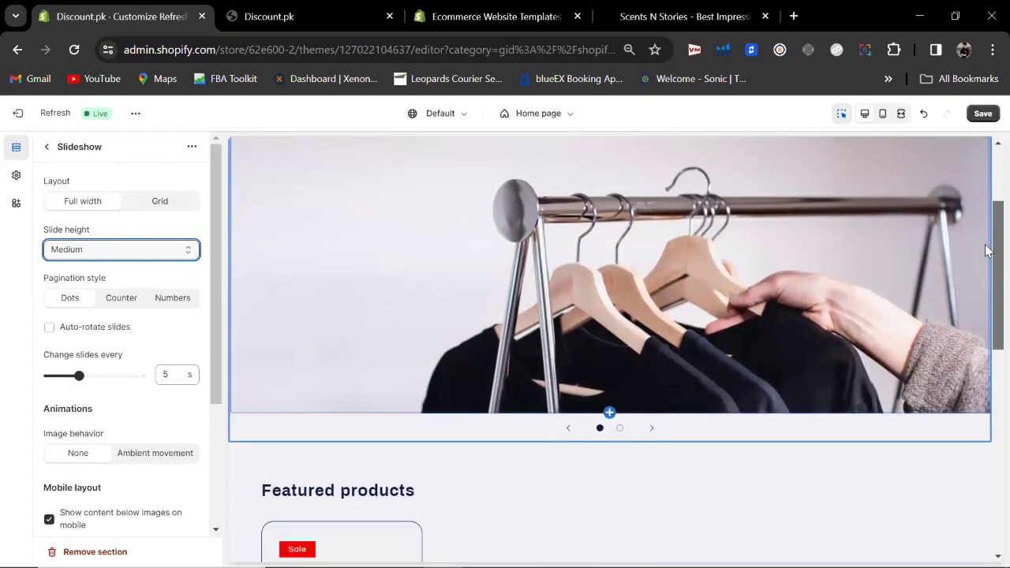
scroll(986, 250, "down", 1)
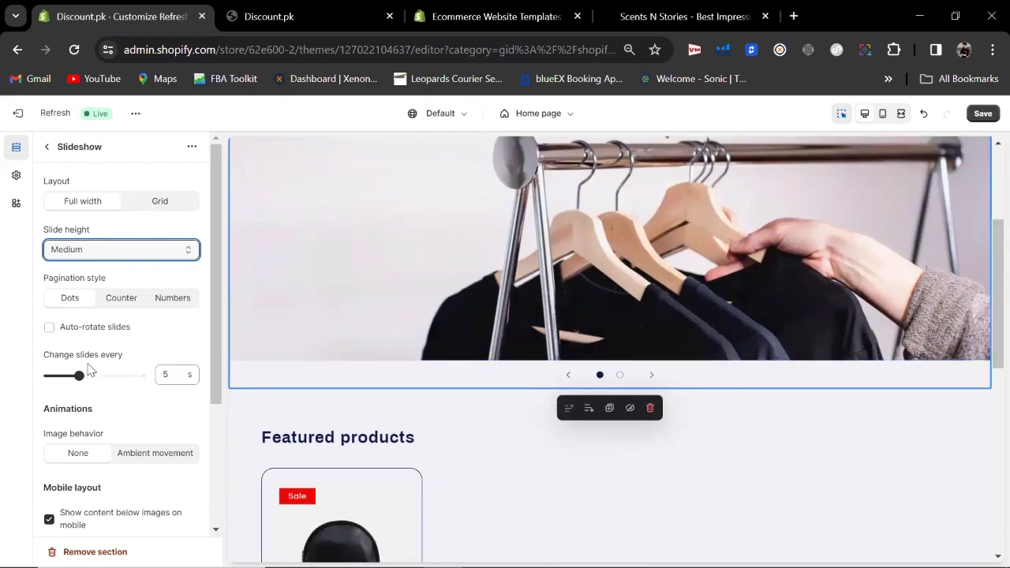
Turn on Auto-rotate slides with a 3-second interval, then return to the Home page list
left_click(49, 326)
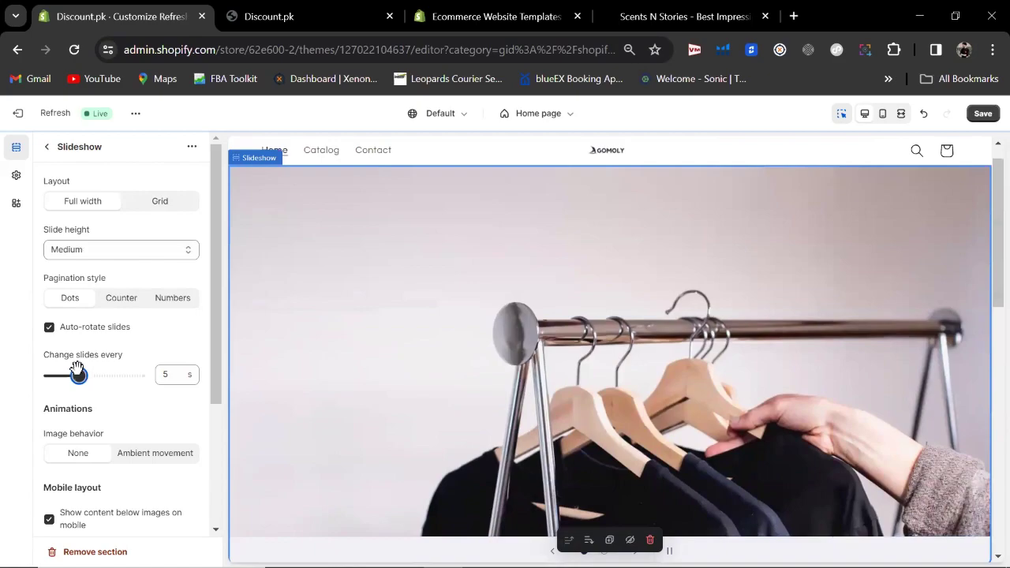
left_click_drag(78, 375, 39, 372)
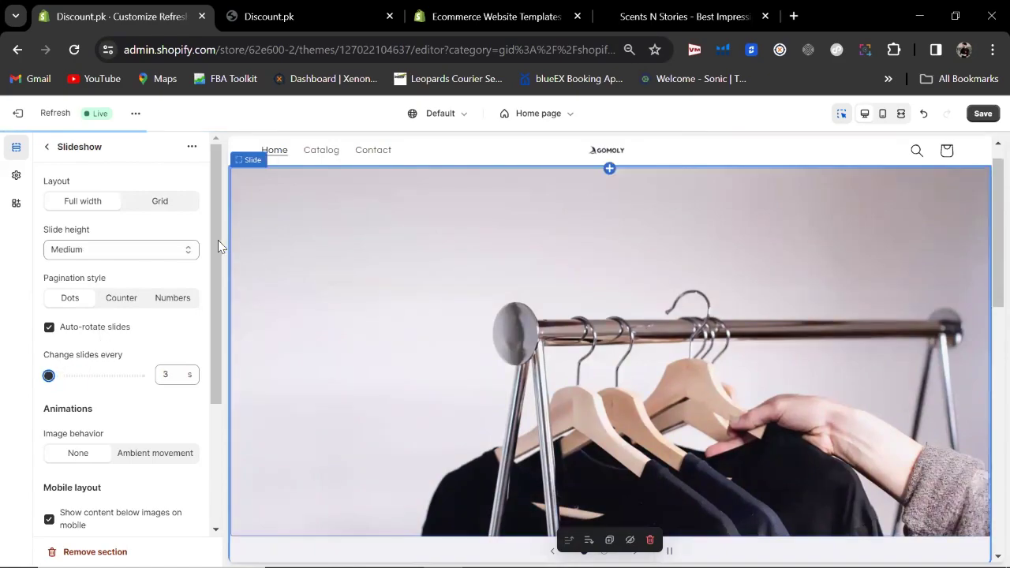
left_click_drag(211, 239, 214, 413)
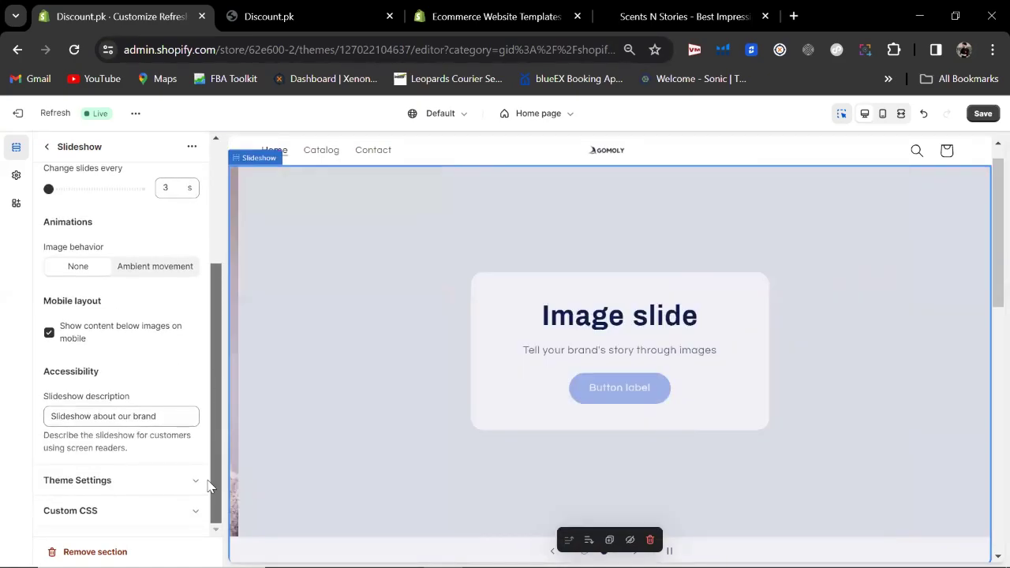
left_click_drag(209, 485, 263, 238)
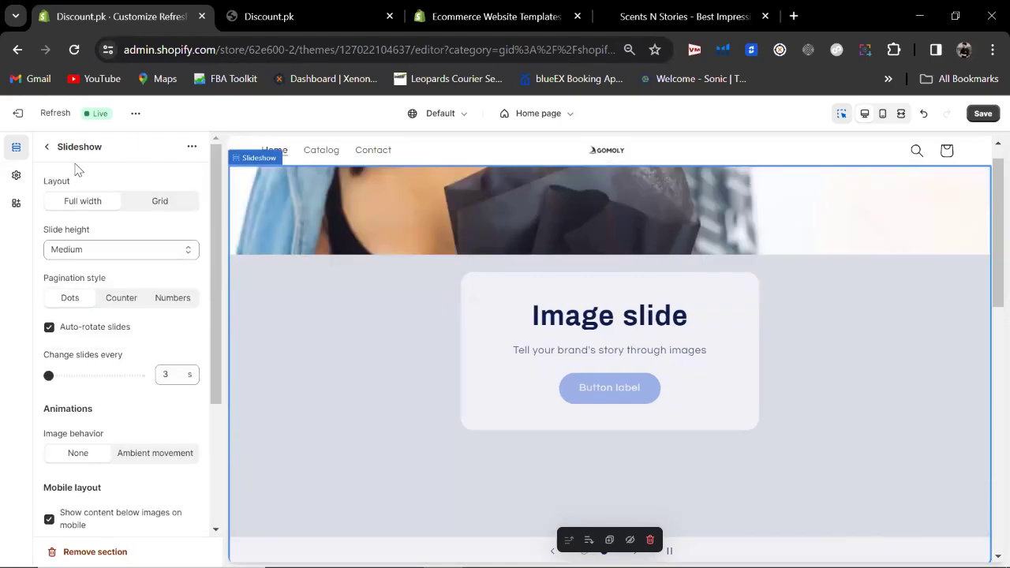
left_click(49, 148)
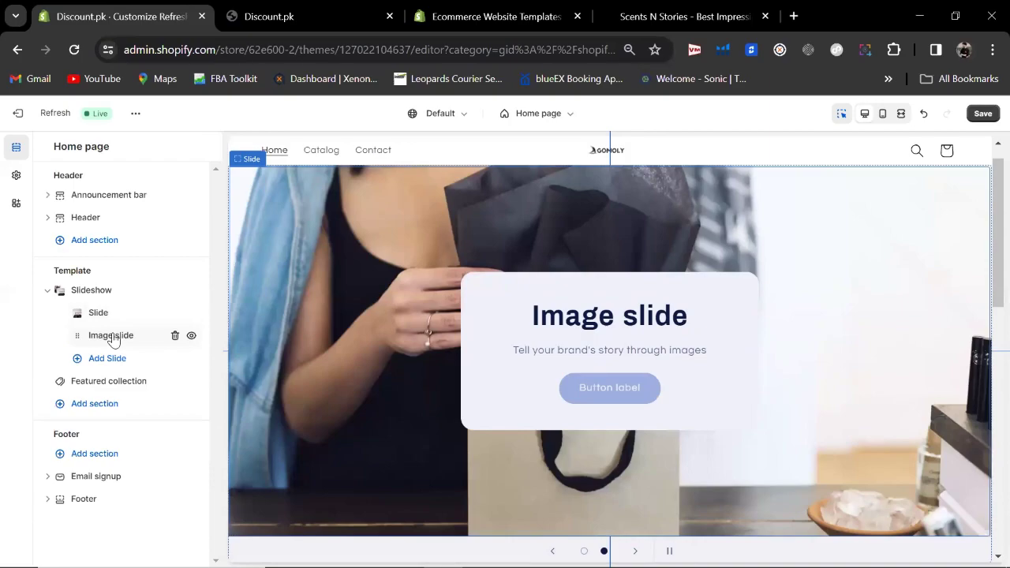
Clear the second slide's heading, subheading and button label
left_click(111, 336)
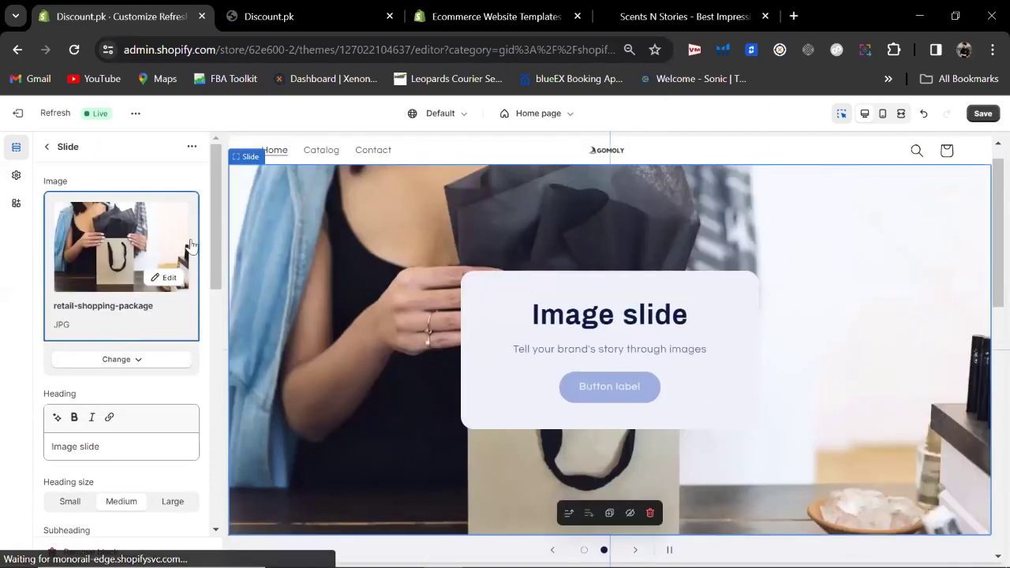
left_click_drag(215, 215, 231, 279)
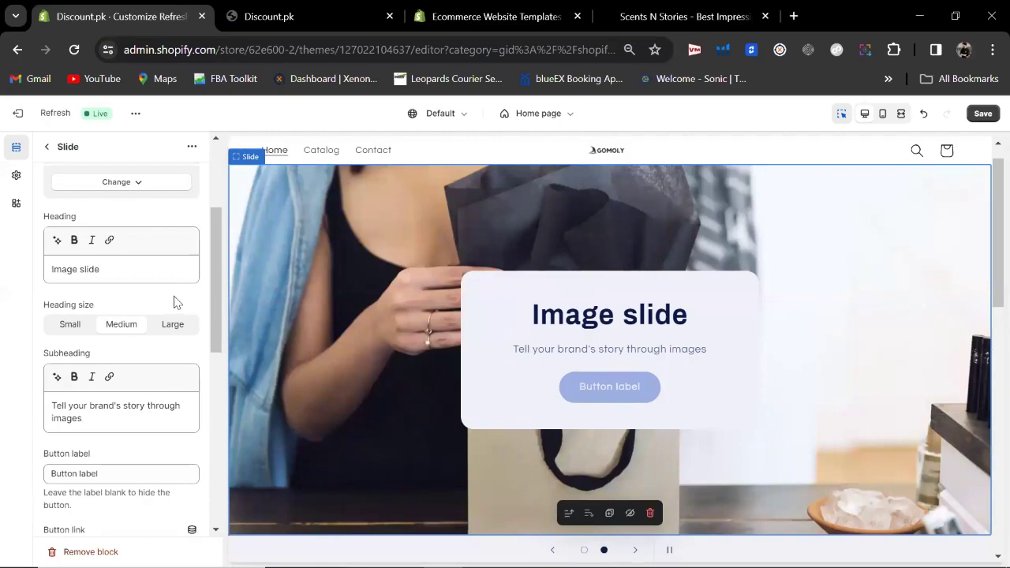
left_click_drag(153, 277, 10, 307)
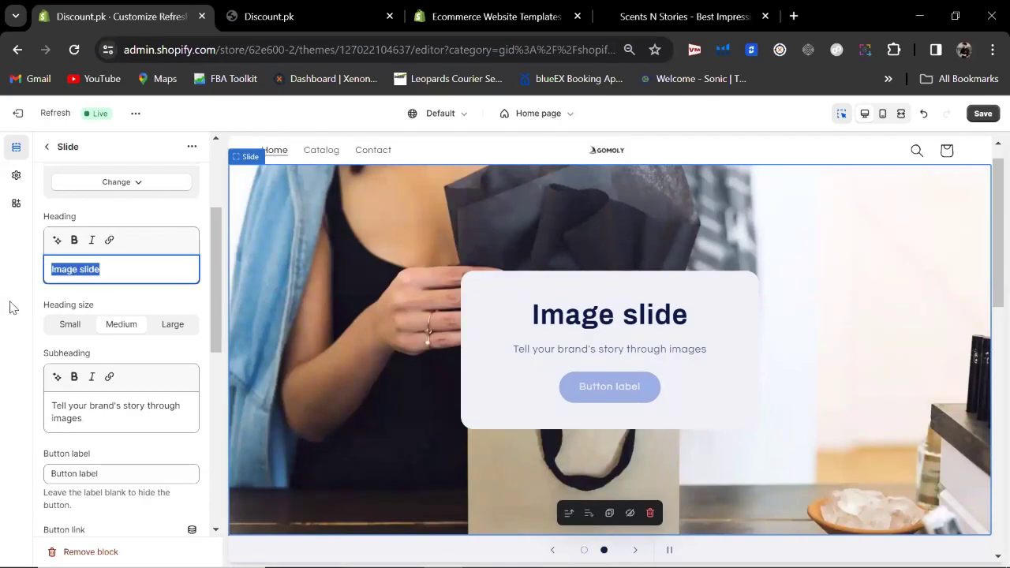
key("BackSpace")
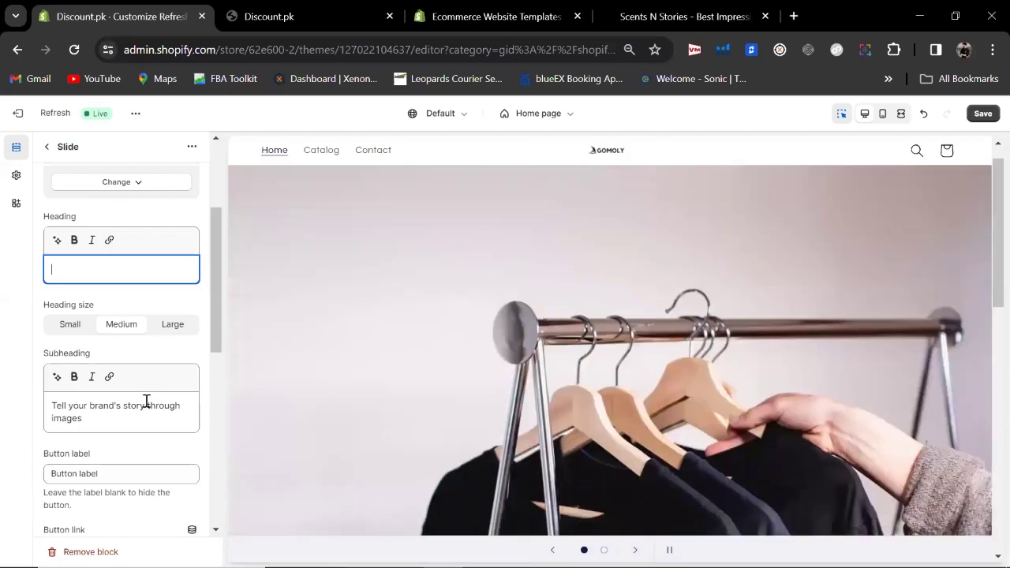
left_click_drag(135, 417, 22, 403)
key("BackSpace")
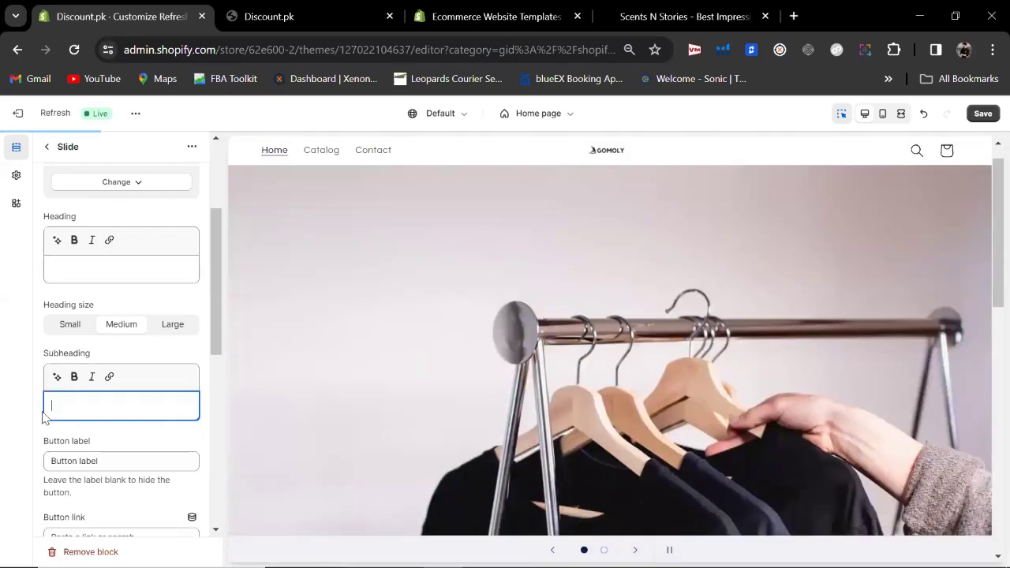
left_click_drag(95, 462, 2, 471)
key("BackSpace")
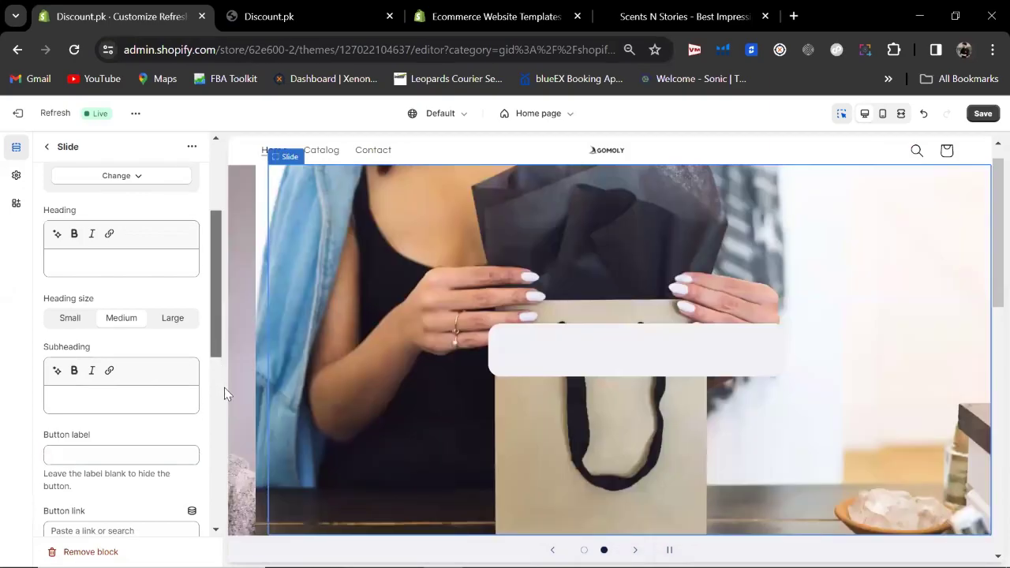
Turn off Show container on desktop for the slide and save the theme
scroll(224, 383, "down", 3)
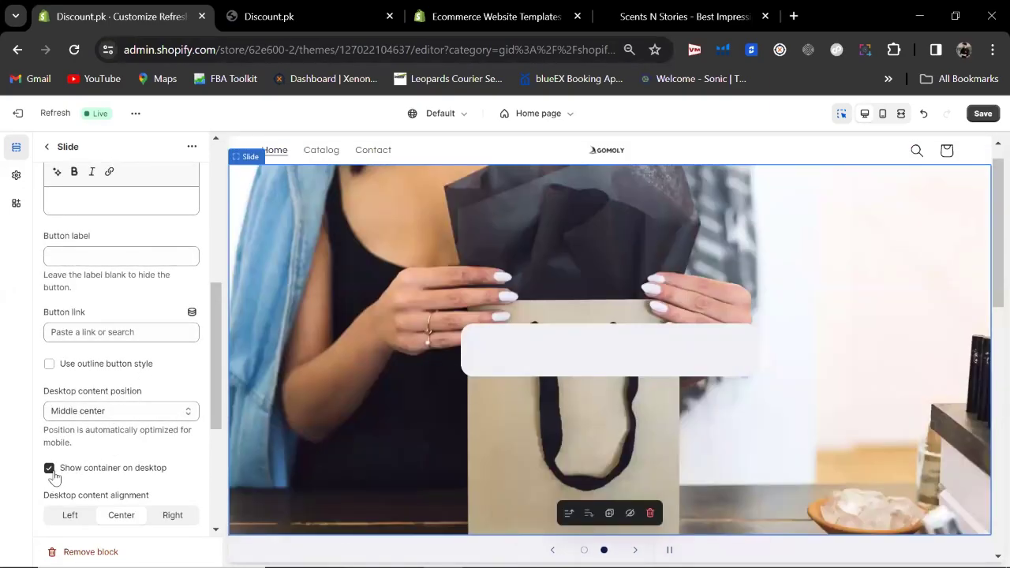
left_click(49, 469)
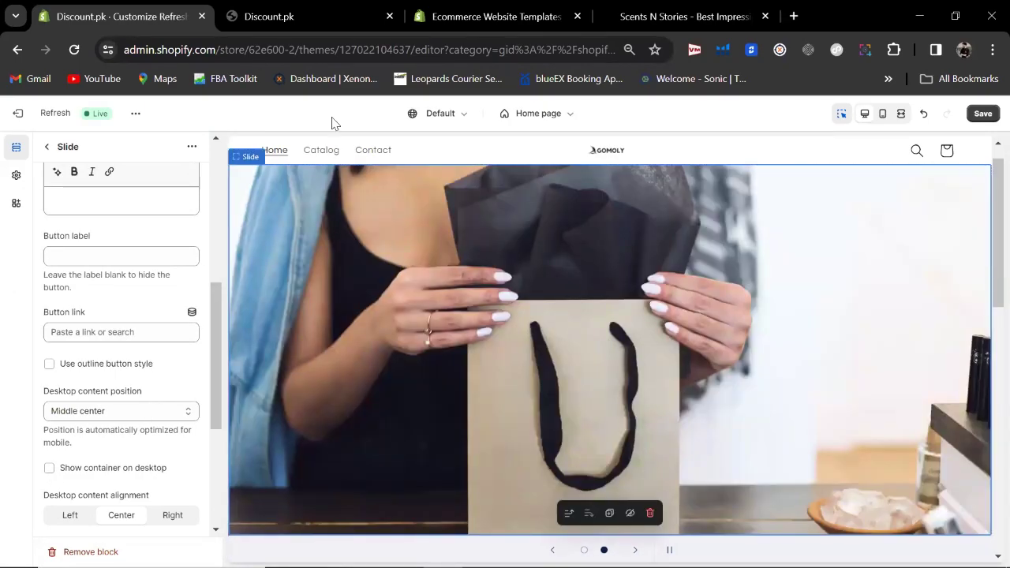
left_click(983, 114)
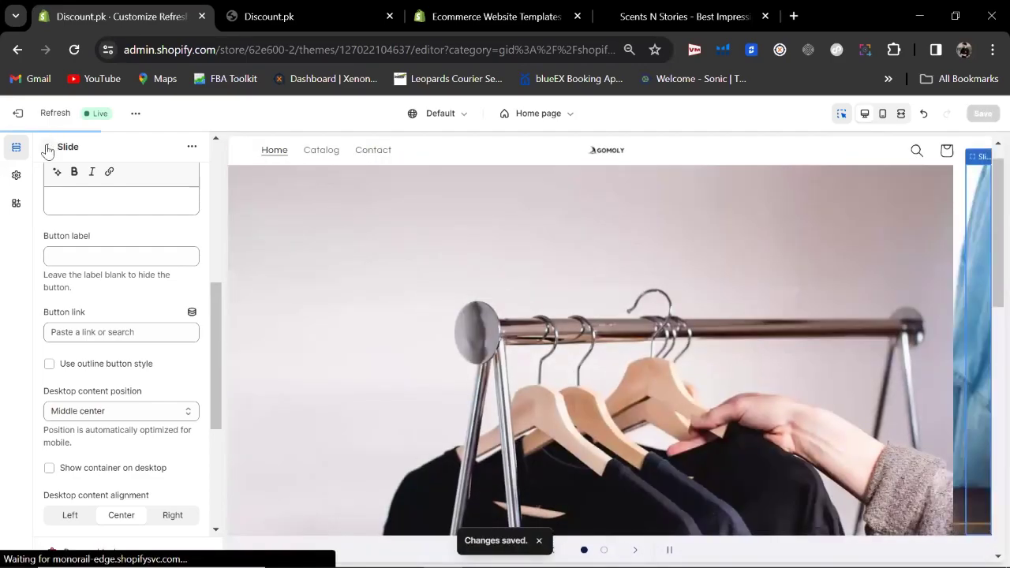
Delete the Featured collection section, leaving the Slideshow above email signup and footer
left_click(49, 146)
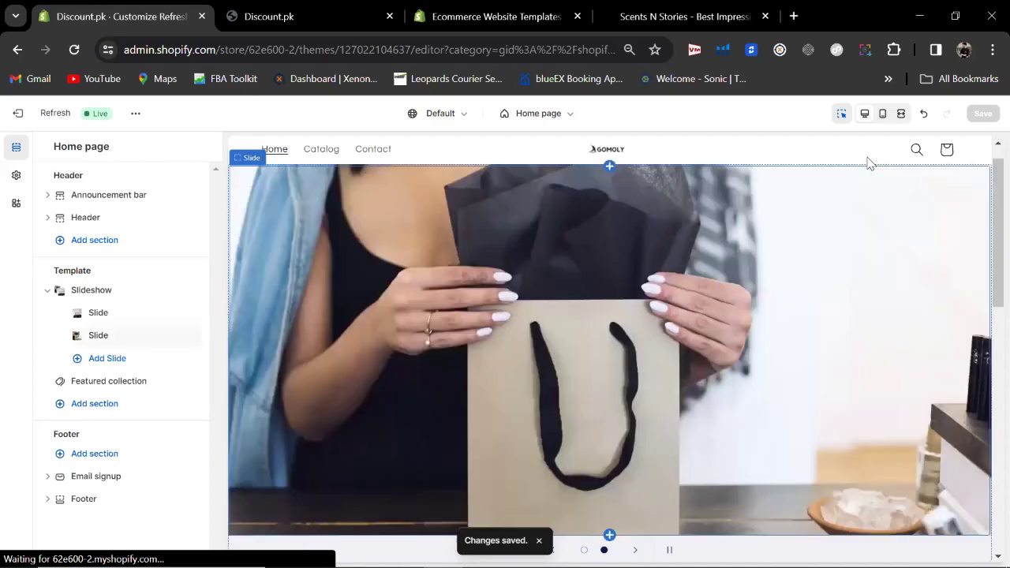
scroll(985, 198, "down", 1)
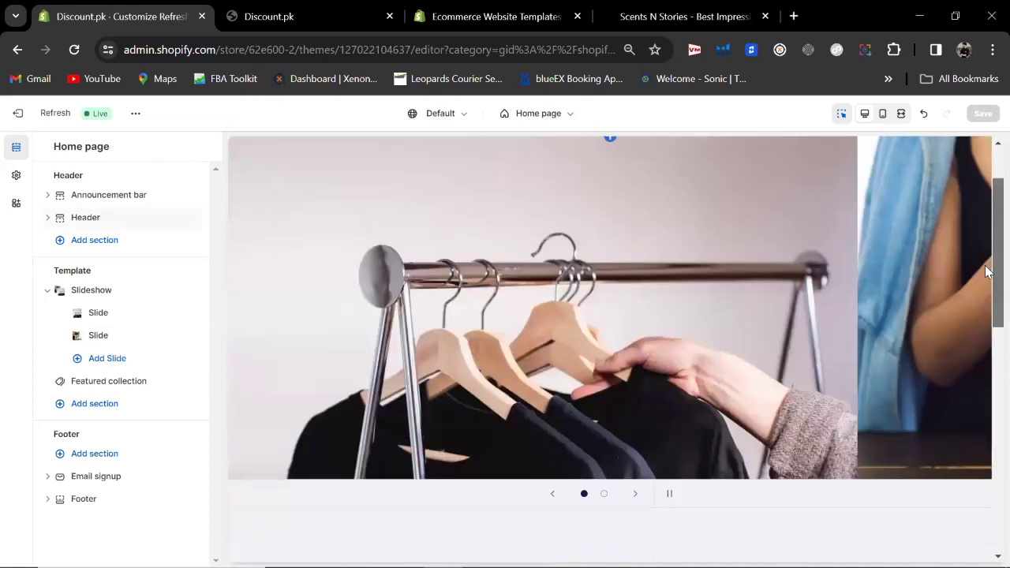
scroll(985, 260, "down", 5)
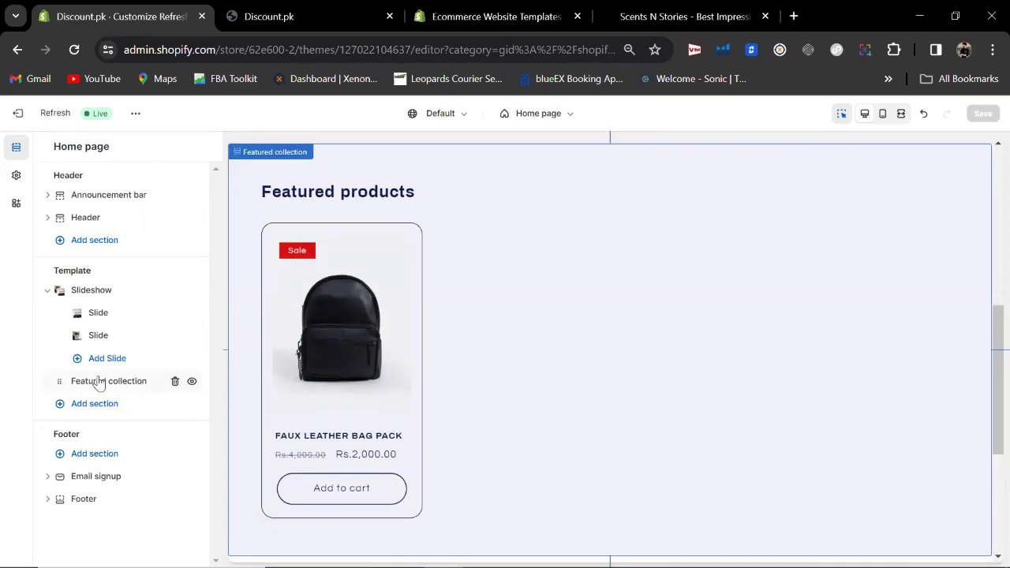
left_click(176, 382)
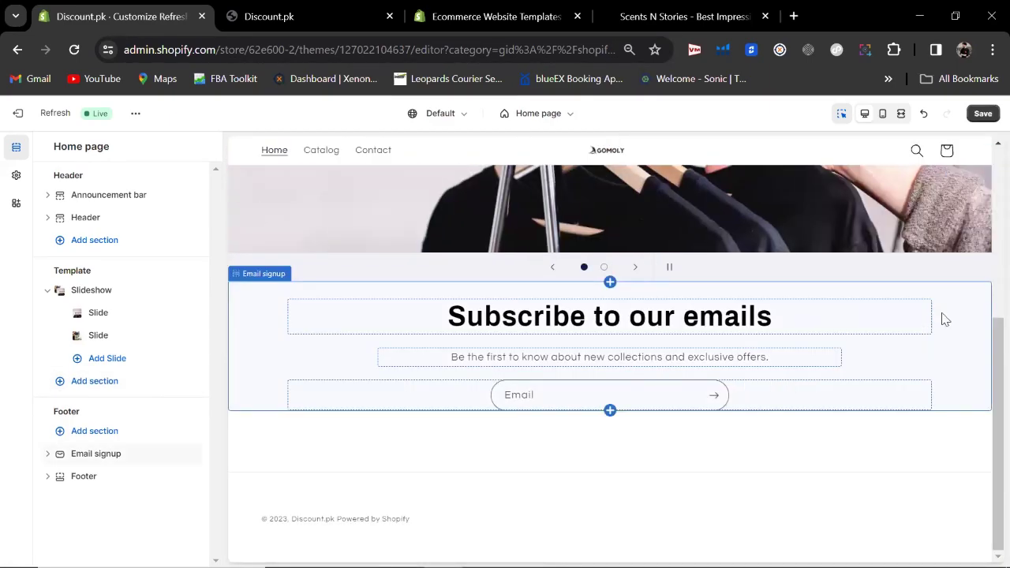
scroll(985, 289, "up", 6)
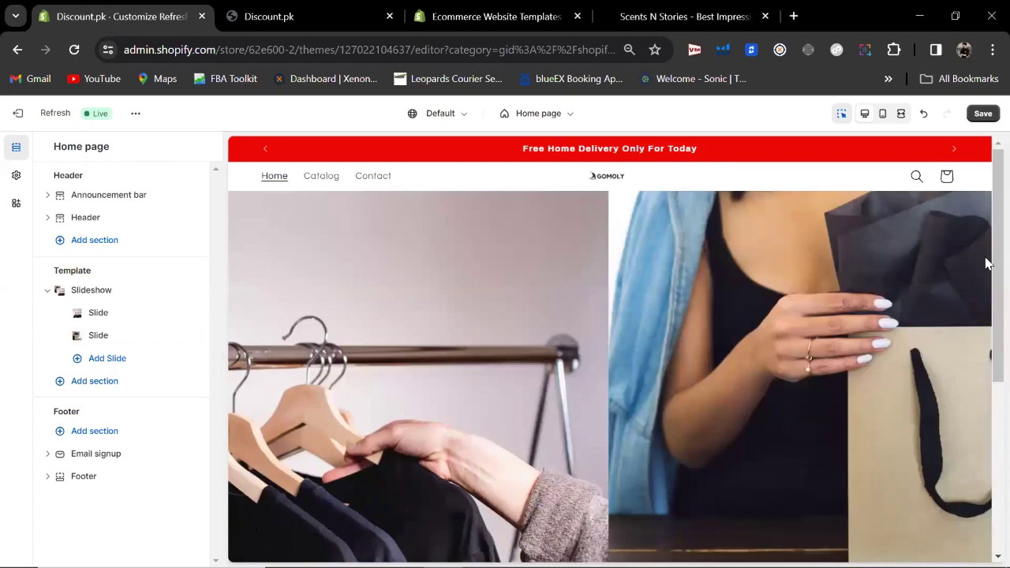
scroll(985, 263, "down", 5)
scroll(984, 424, "down", 2)
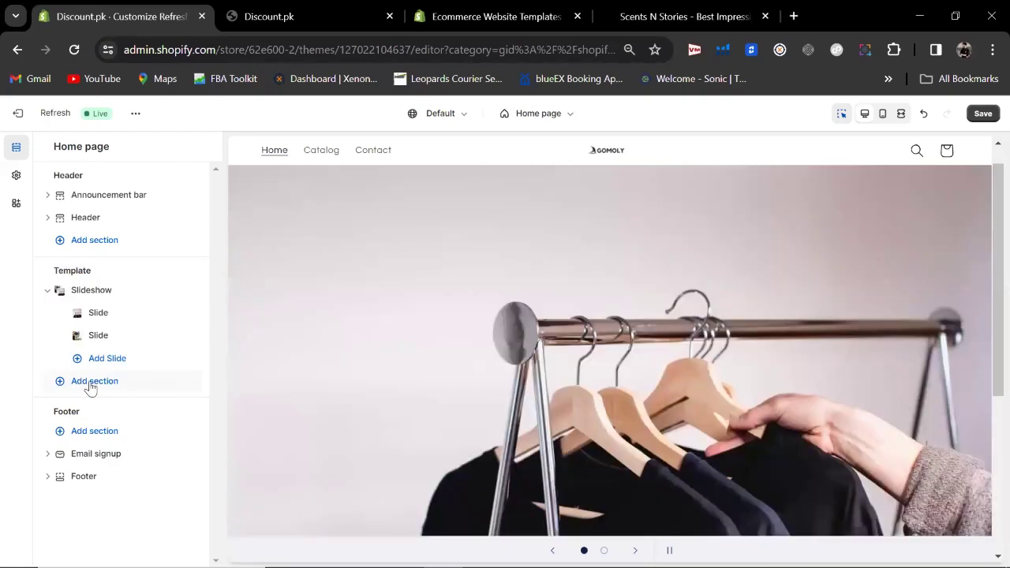
Open the Add section picker below the Slideshow and restore down the browser window
left_click(90, 381)
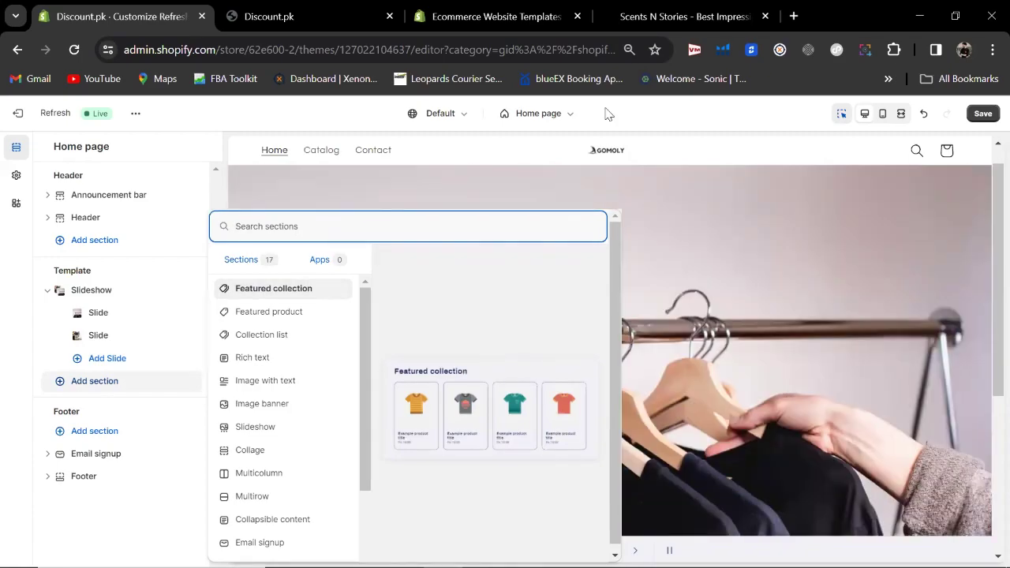
left_click(954, 16)
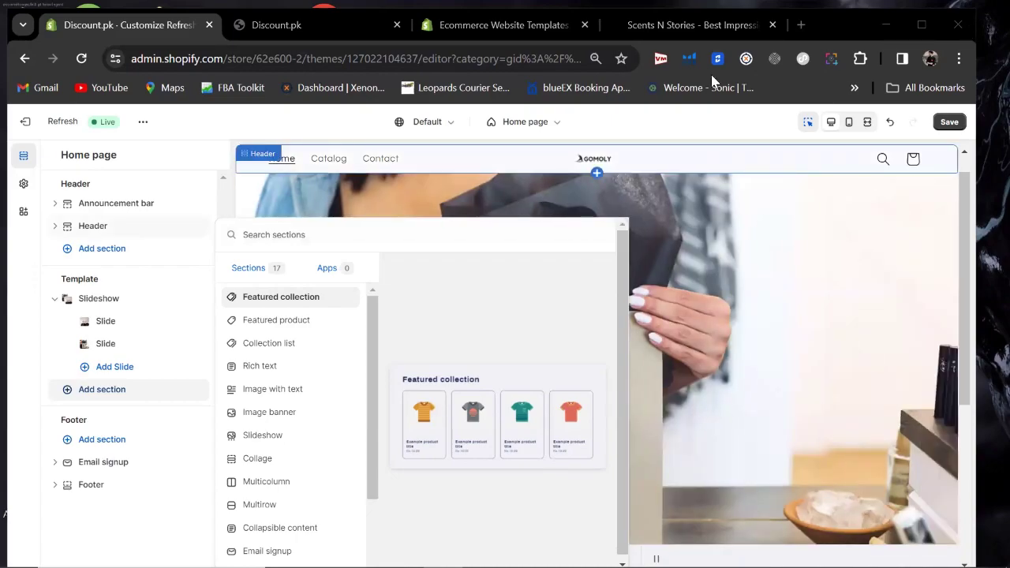
Maximize the Scents N Stories store page, highlight its OUR BEST SELLERS heading, and return to the theme editor
left_click(691, 25)
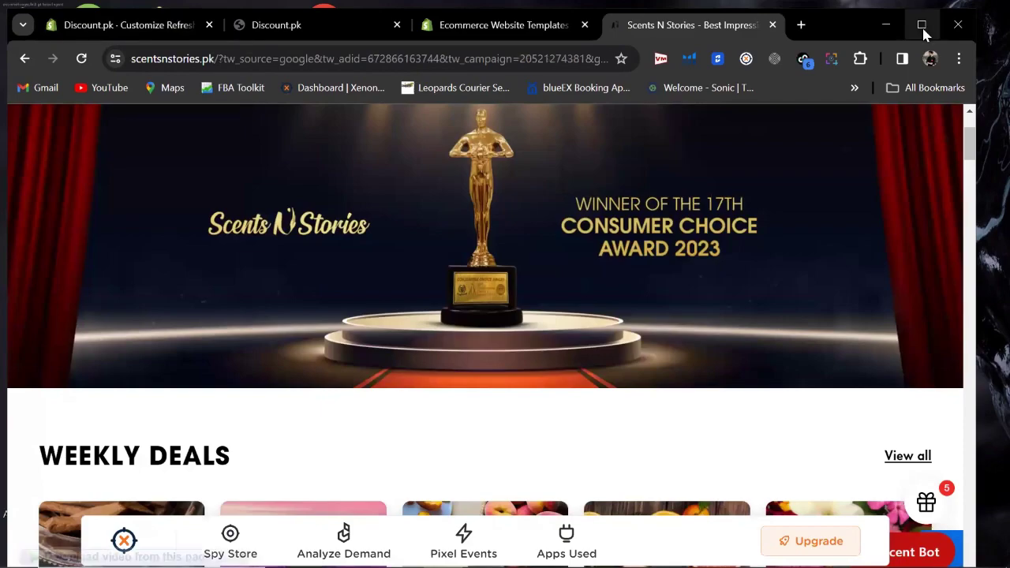
left_click(920, 24)
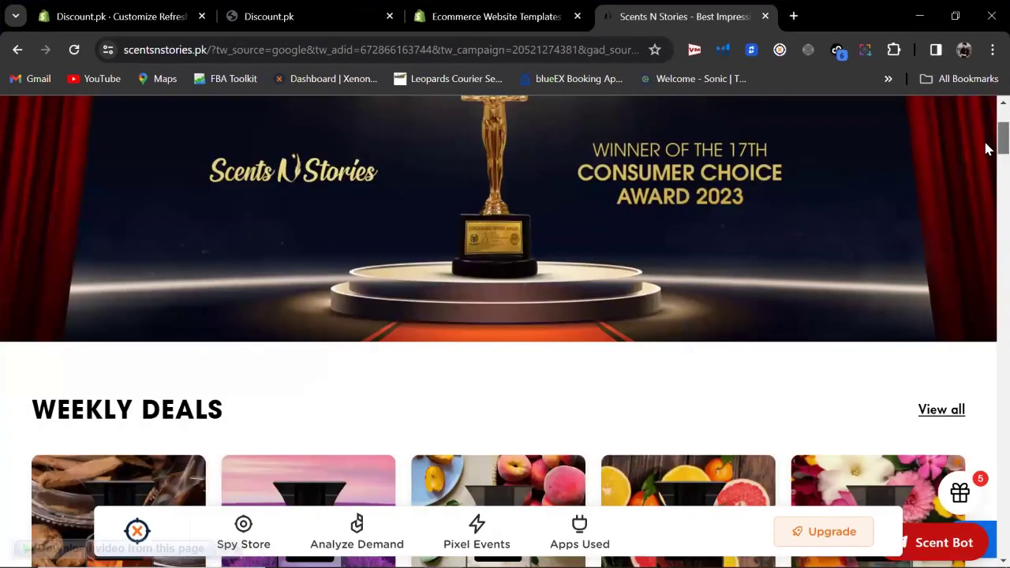
scroll(255, 157, "down", 3)
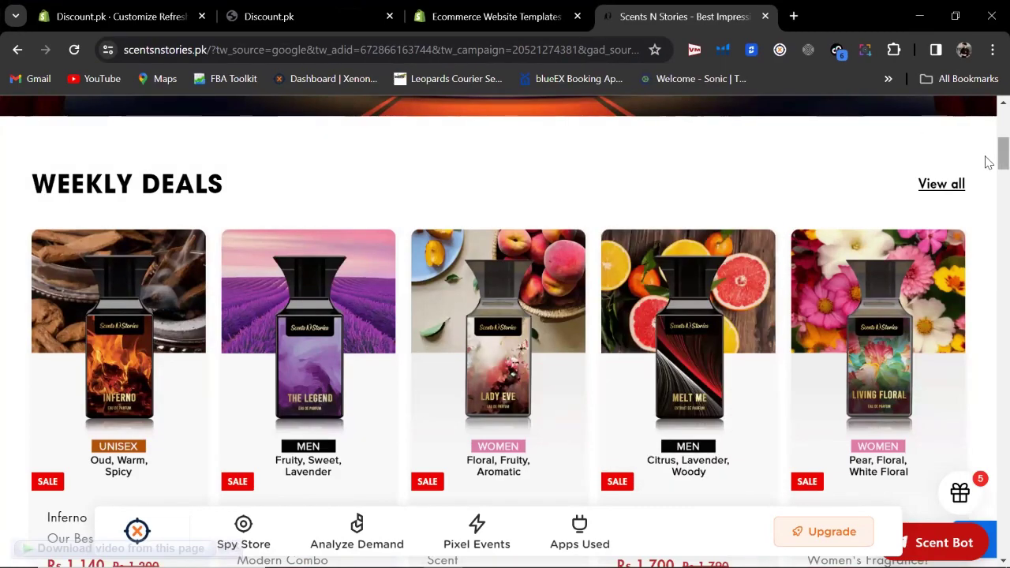
scroll(986, 196, "down", 7)
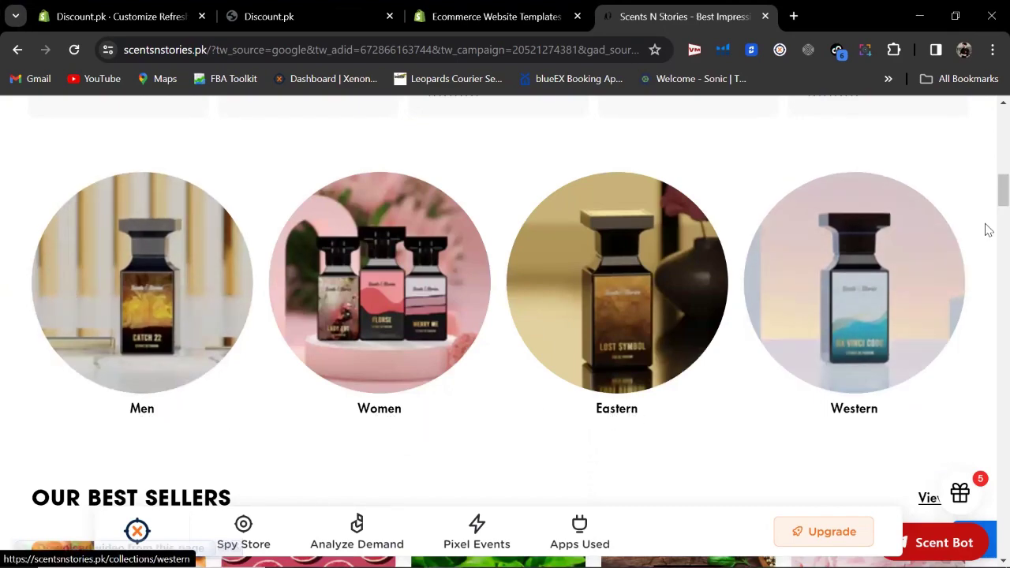
scroll(986, 201, "down", 2)
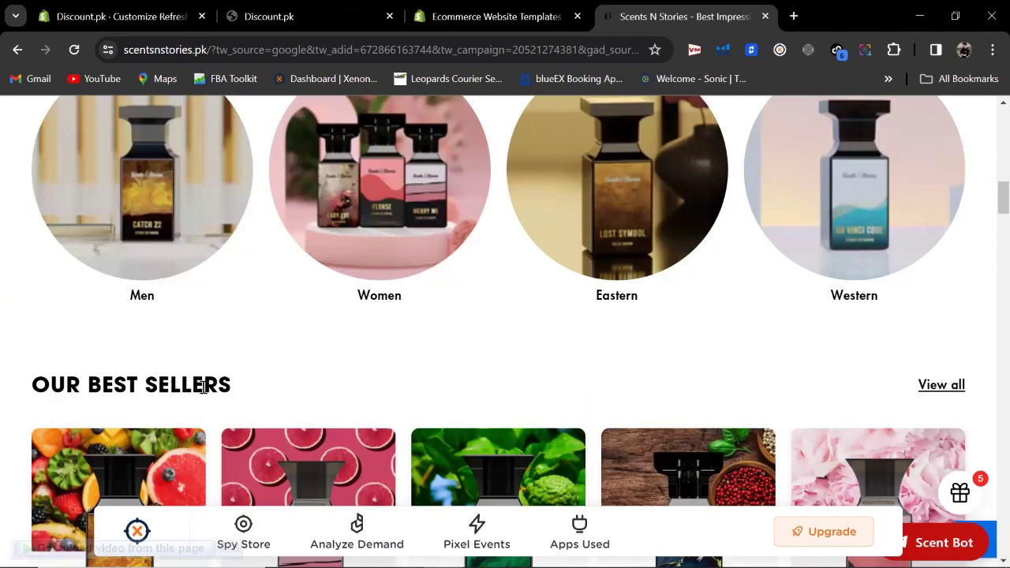
left_click_drag(32, 379, 236, 378)
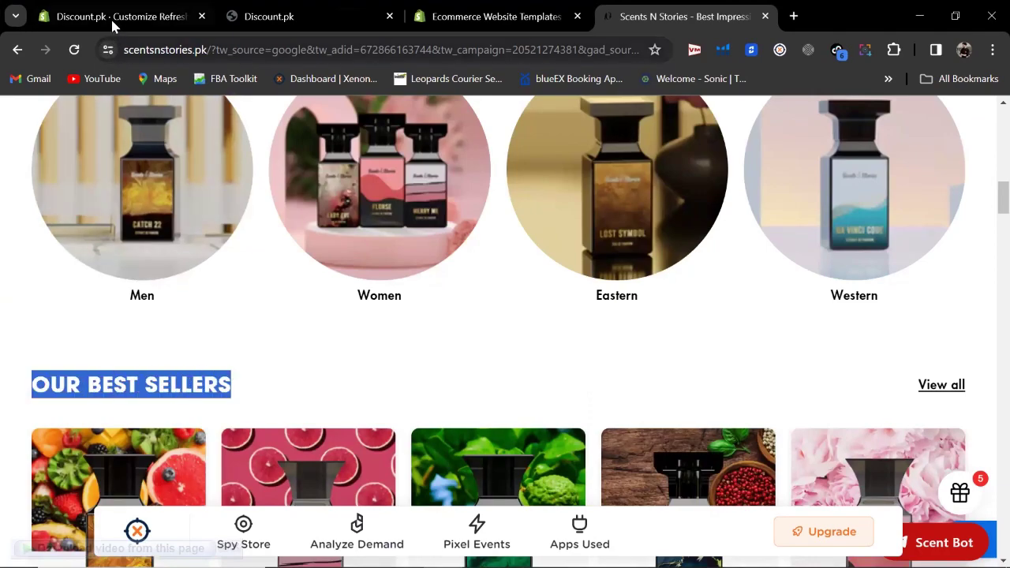
left_click(110, 18)
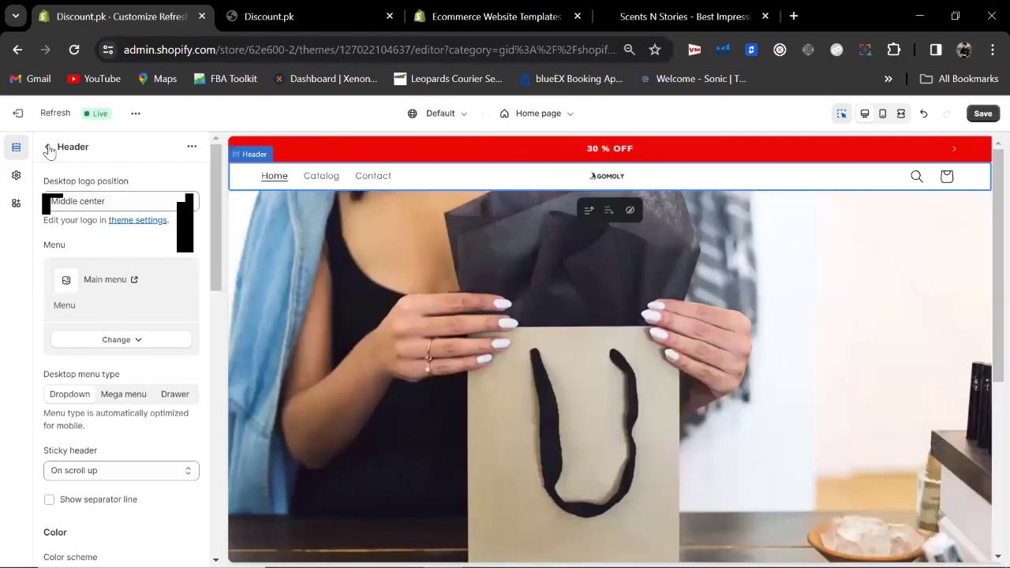
Insert a Featured collection section below the Slideshow in the home page template and view its four product cards
left_click(46, 147)
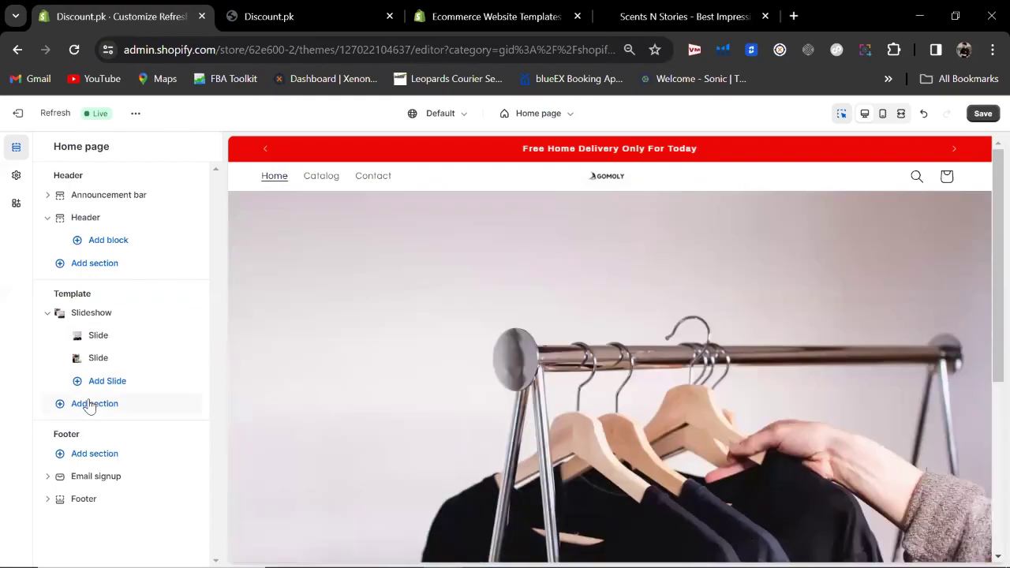
left_click(83, 403)
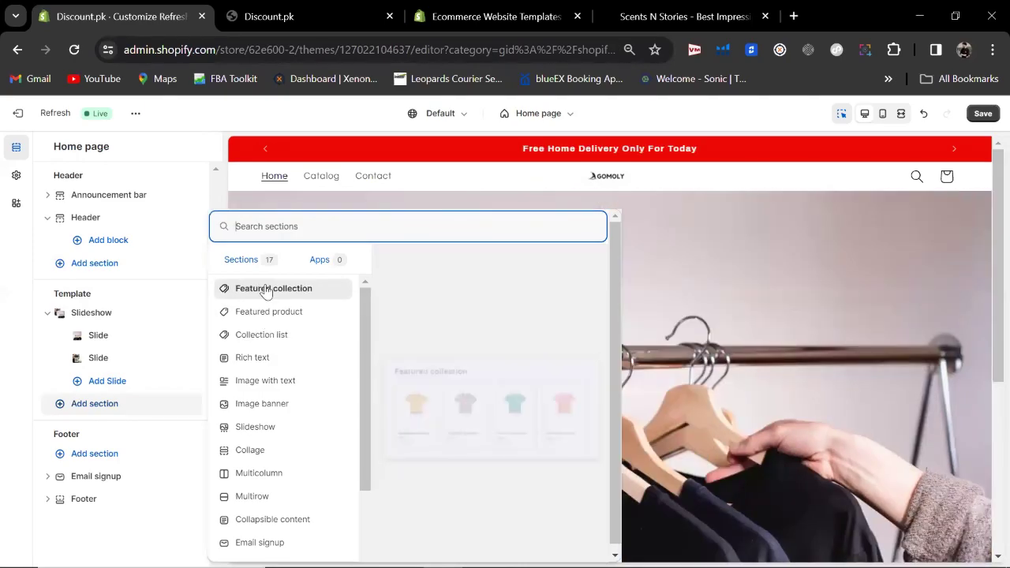
left_click(266, 290)
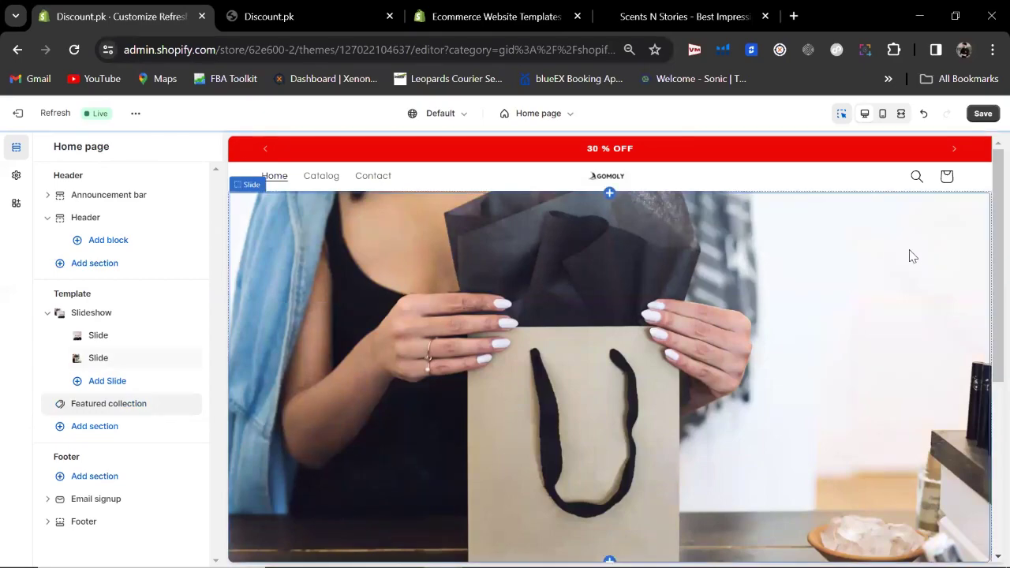
scroll(985, 253, "down", 1)
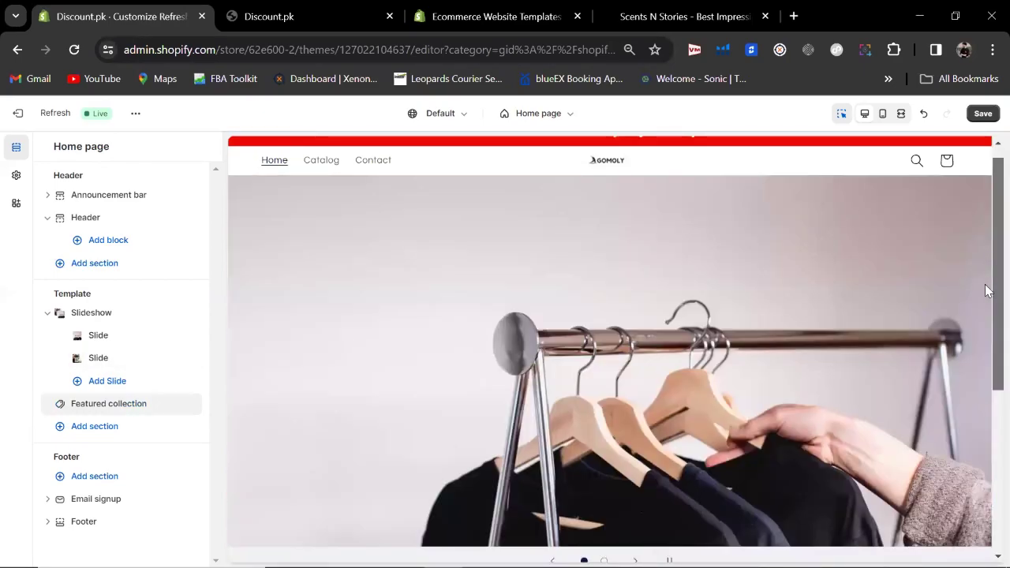
scroll(984, 315, "down", 4)
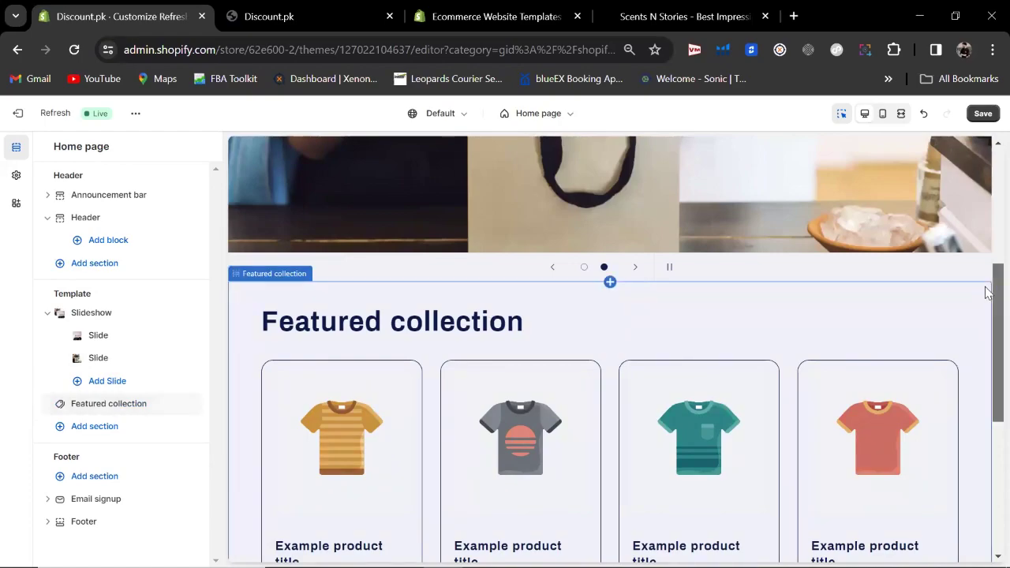
scroll(986, 300, "down", 2)
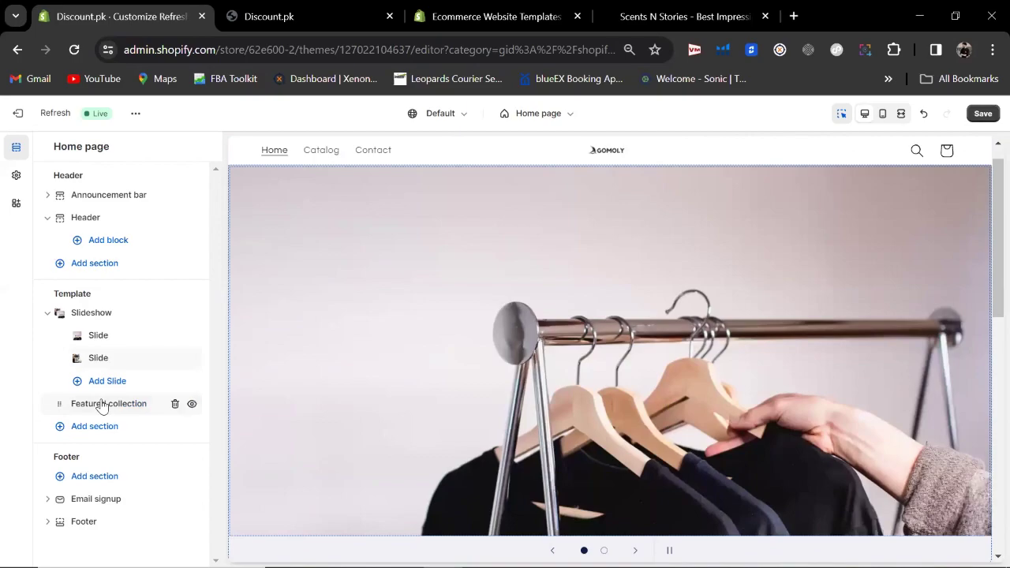
Change the Featured collection heading to 'Our Weekly Deals' and set its Heading size to Small
left_click(101, 404)
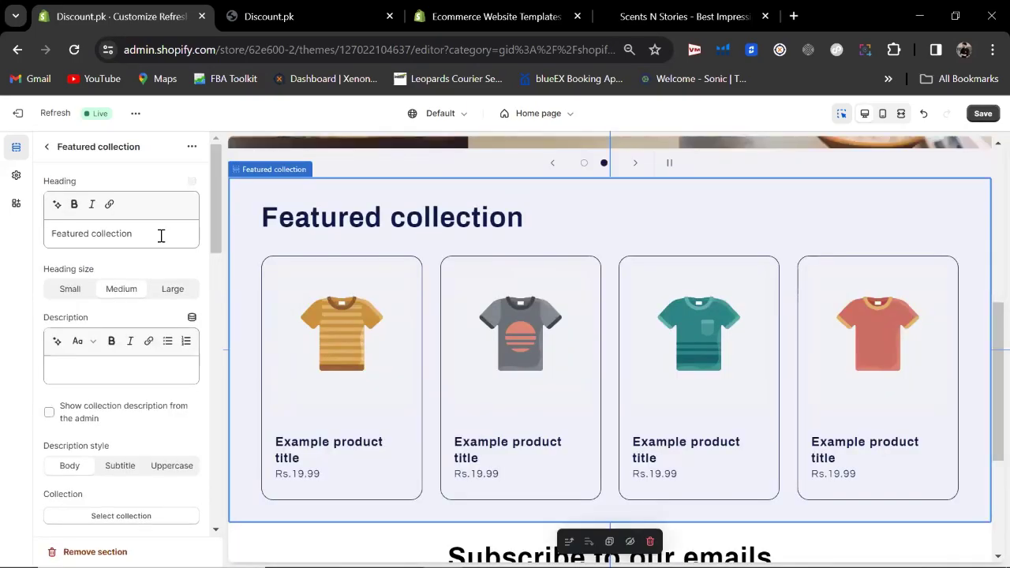
left_click_drag(135, 233, 3, 268)
key("BackSpace")
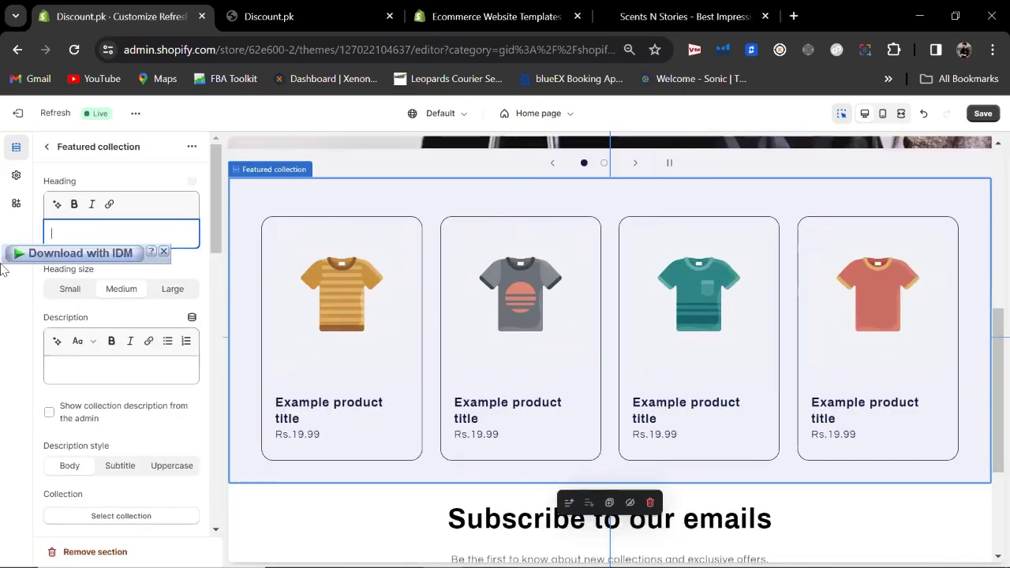
type("Ou")
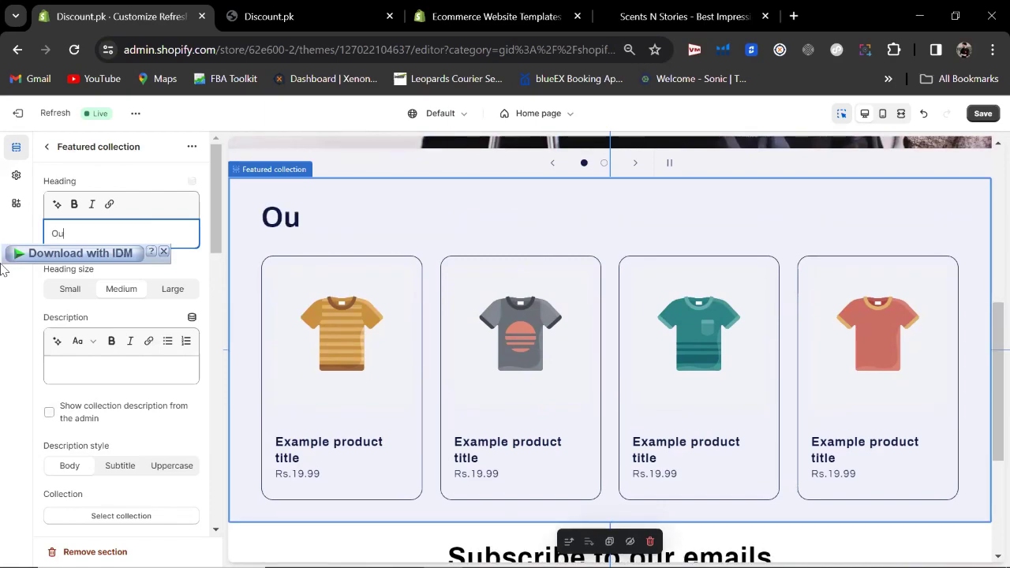
type("r Wee")
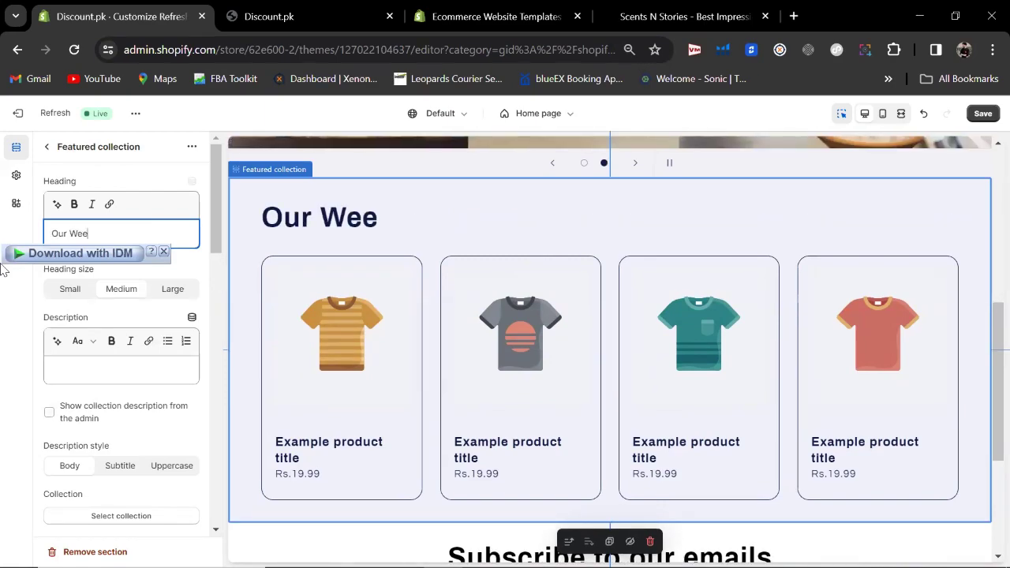
type("kly Deals")
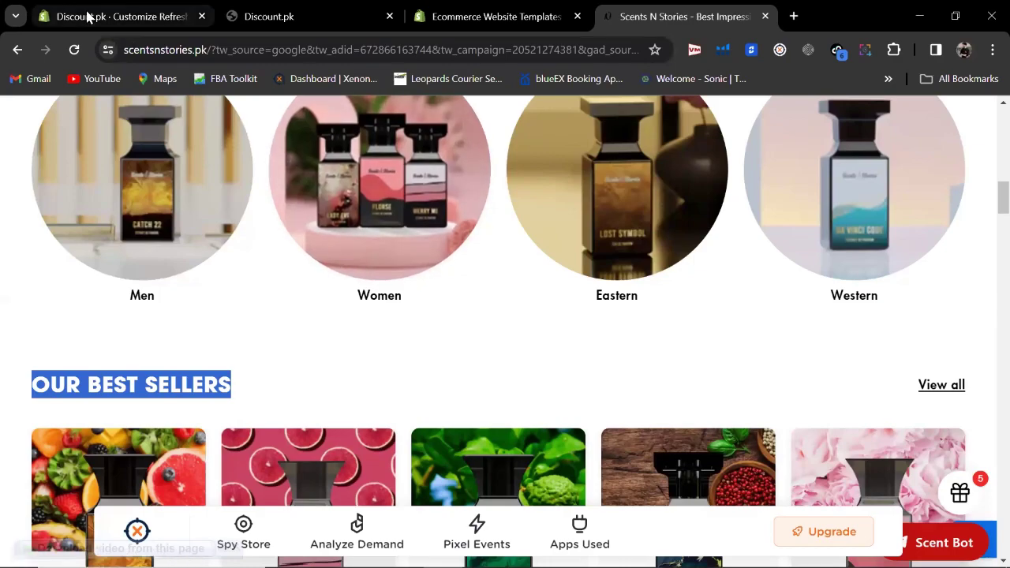
left_click(118, 16)
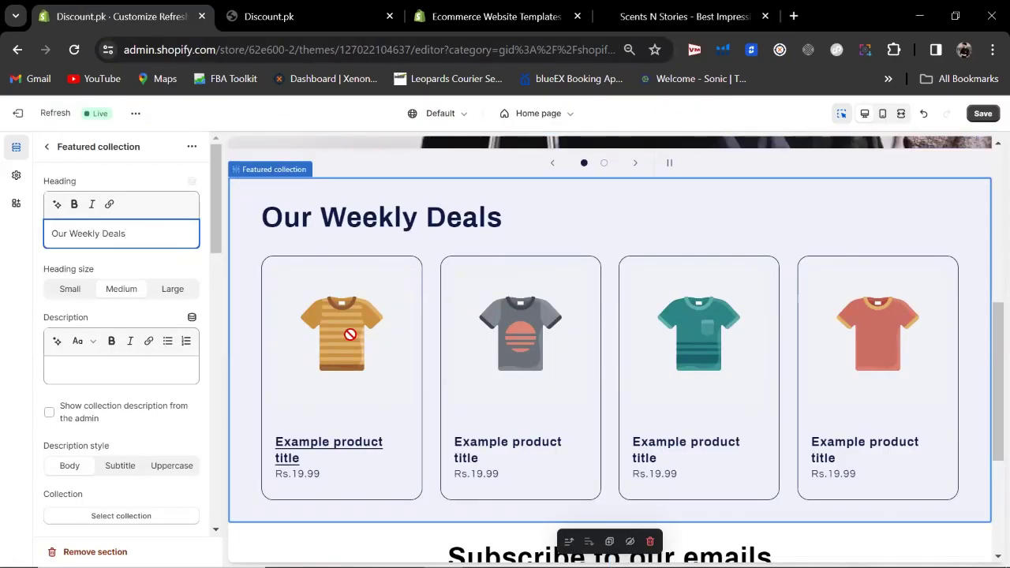
left_click(79, 290)
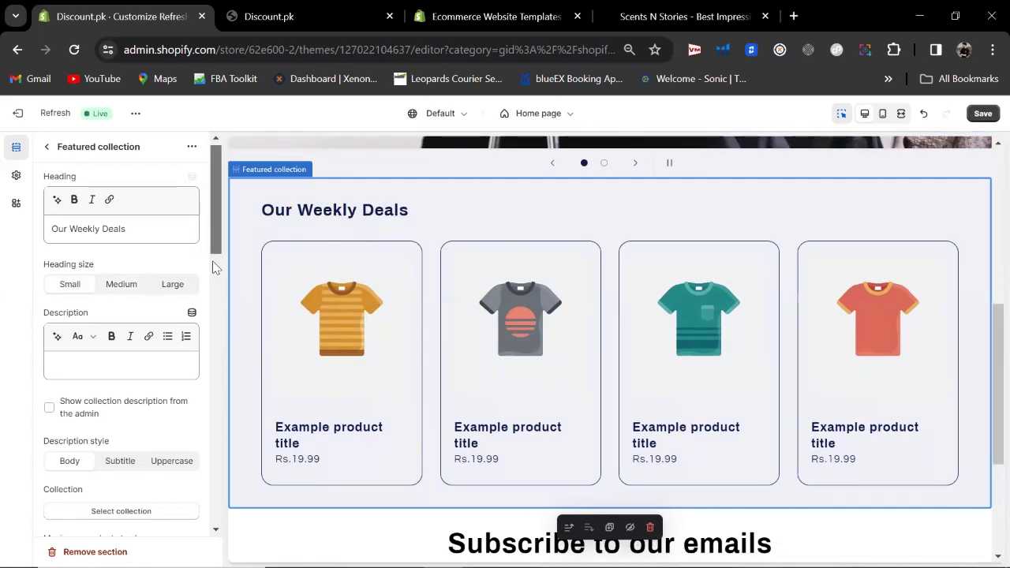
Type test text into the section Description and then clear it, leaving the description empty
left_click_drag(215, 236, 212, 263)
left_click(109, 260)
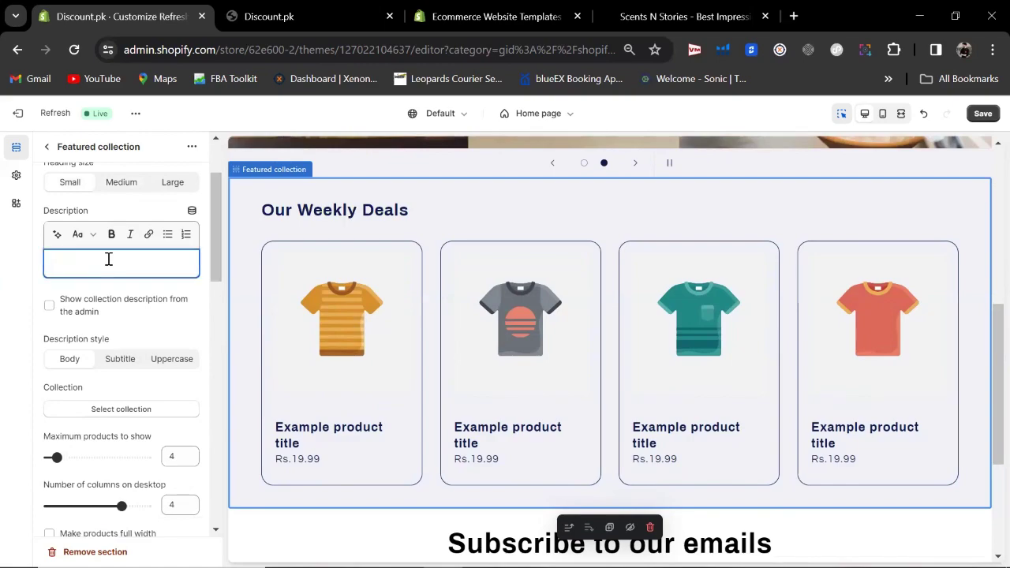
type("hdfjdhfjdjfhdjf")
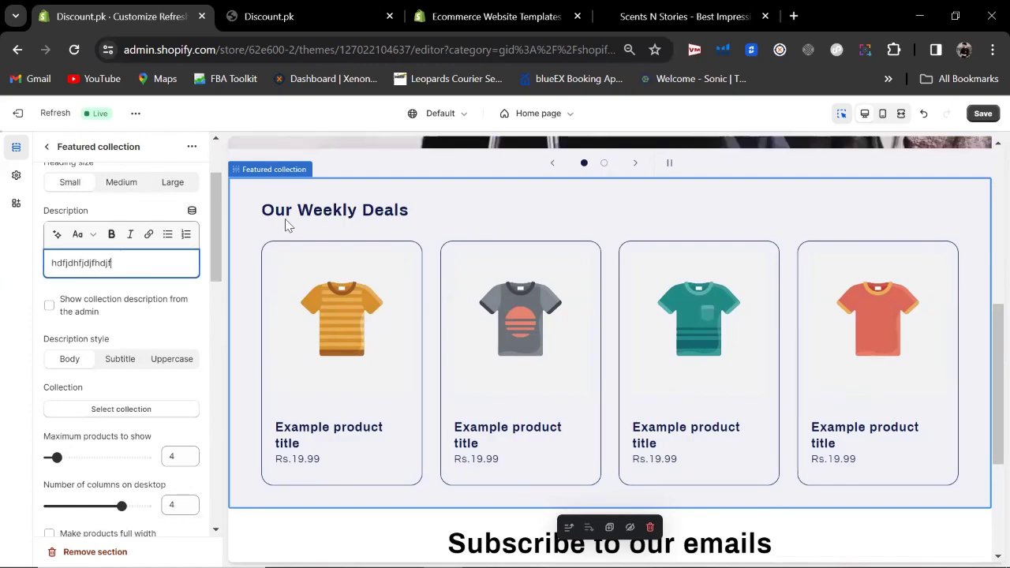
left_click_drag(141, 260, 39, 304)
key("BackSpace")
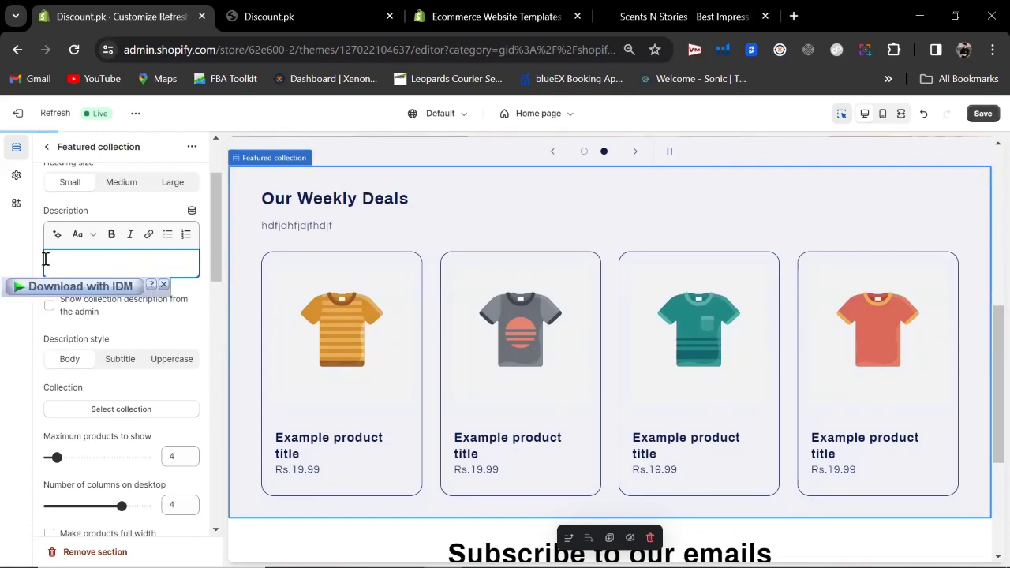
Set the Maximum products to show slider to 8
scroll(223, 228, "down", 1)
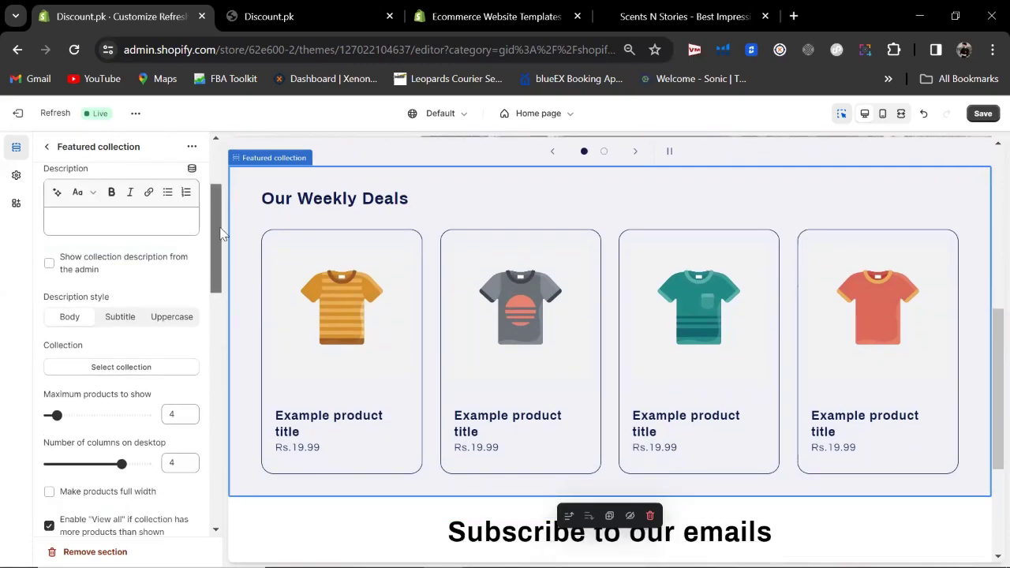
scroll(221, 229, "down", 3)
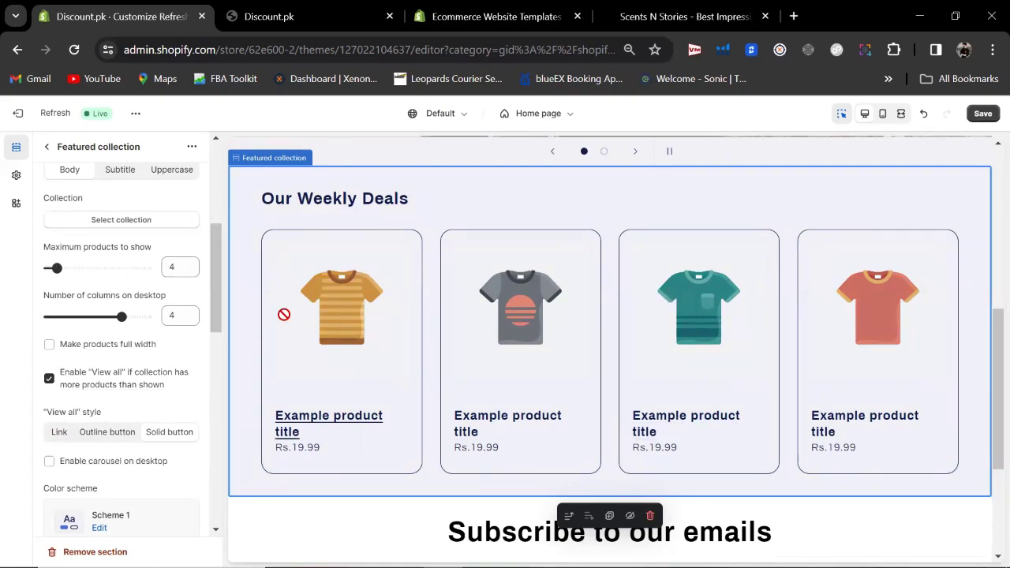
left_click_drag(70, 267, 73, 268)
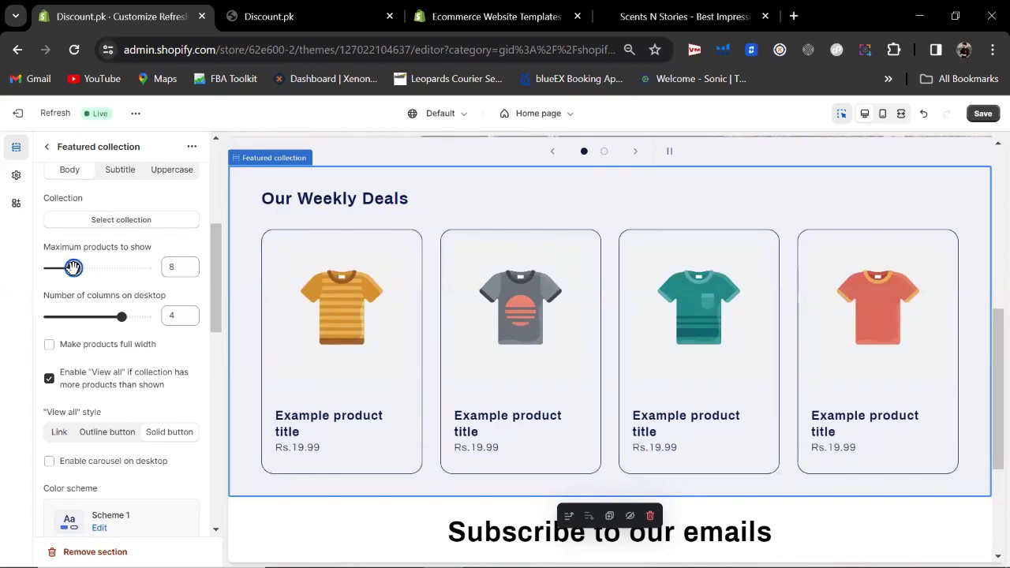
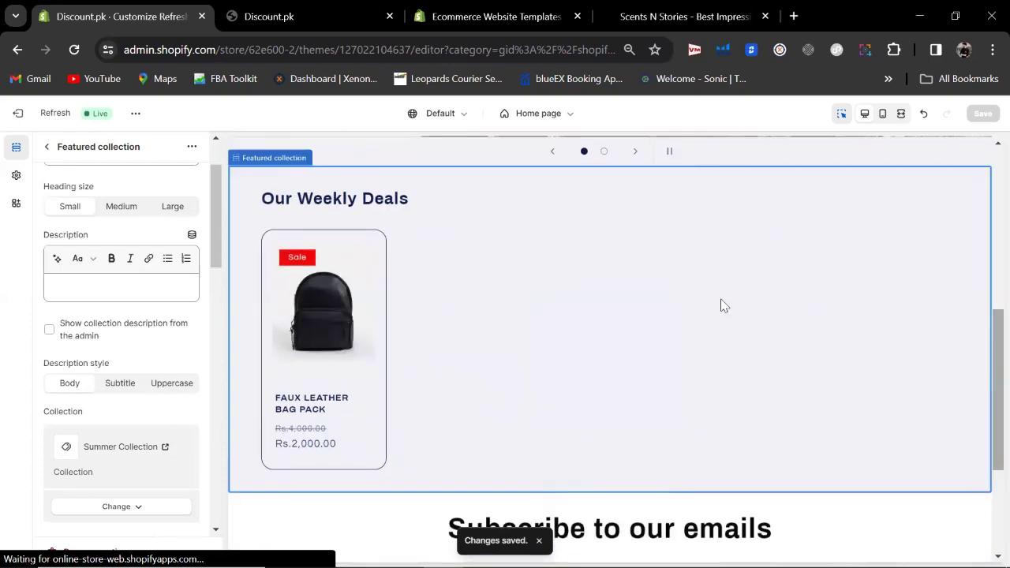
Add a Featured product section below Our Weekly Deals and open its placeholder settings
left_click(48, 149)
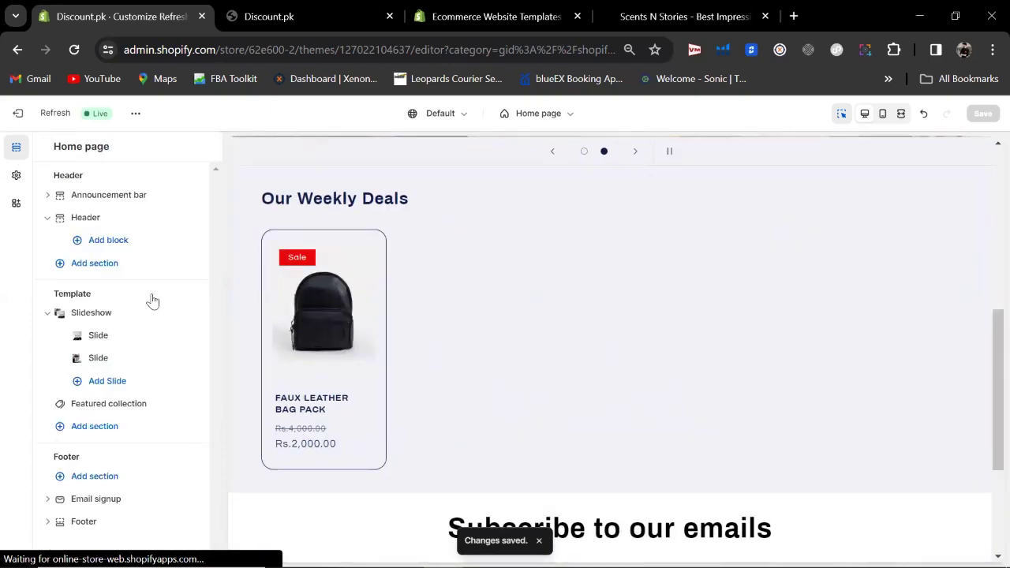
mouse_move(134, 403)
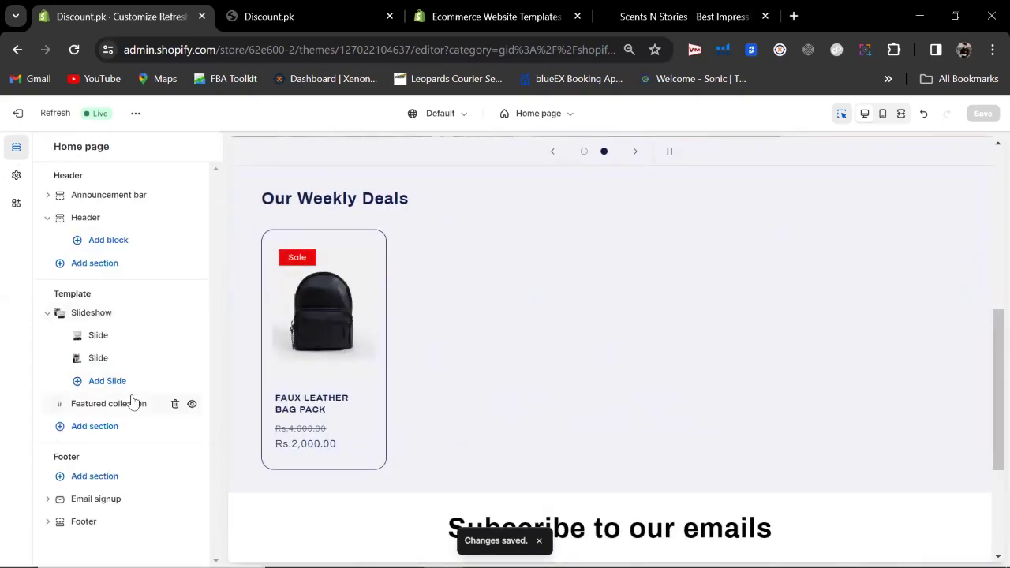
left_click(102, 427)
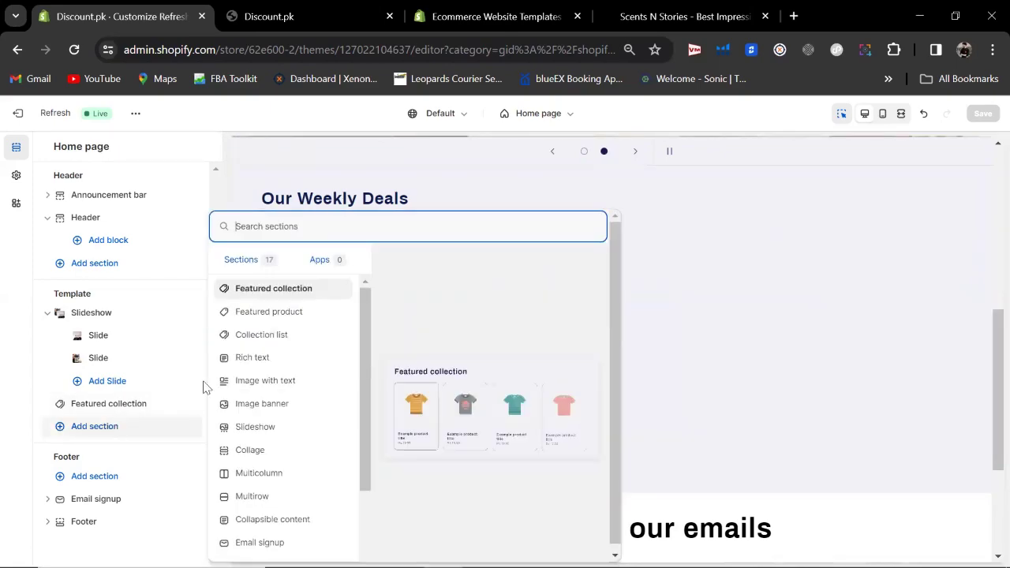
left_click(265, 314)
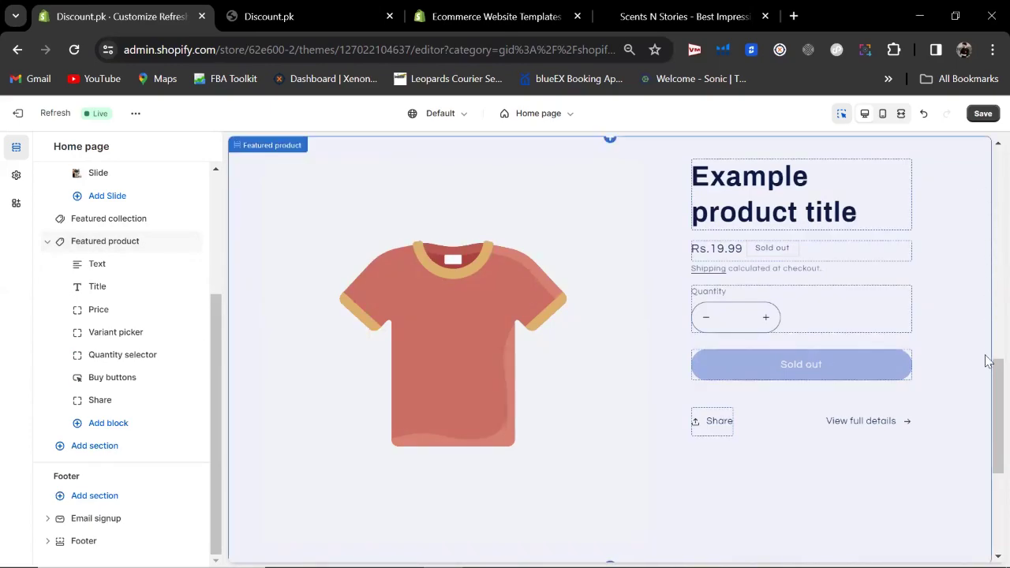
scroll(985, 361, "up", 3)
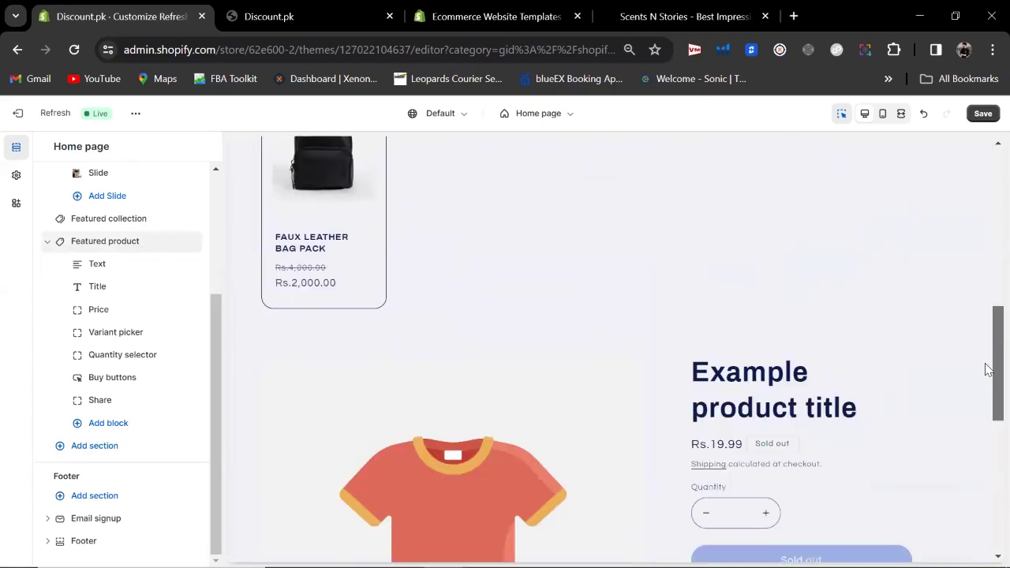
scroll(985, 369, "down", 3)
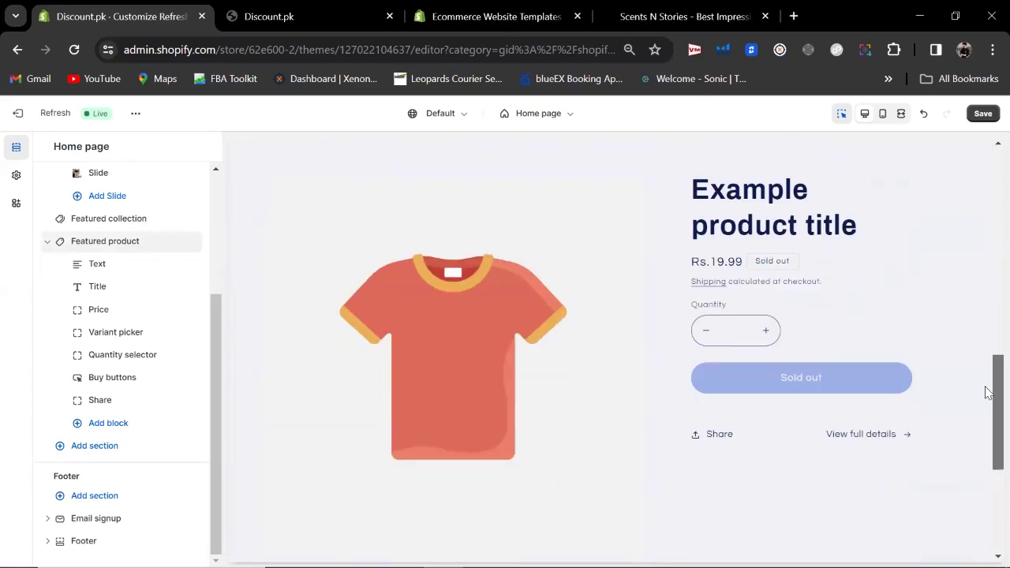
left_click(584, 286)
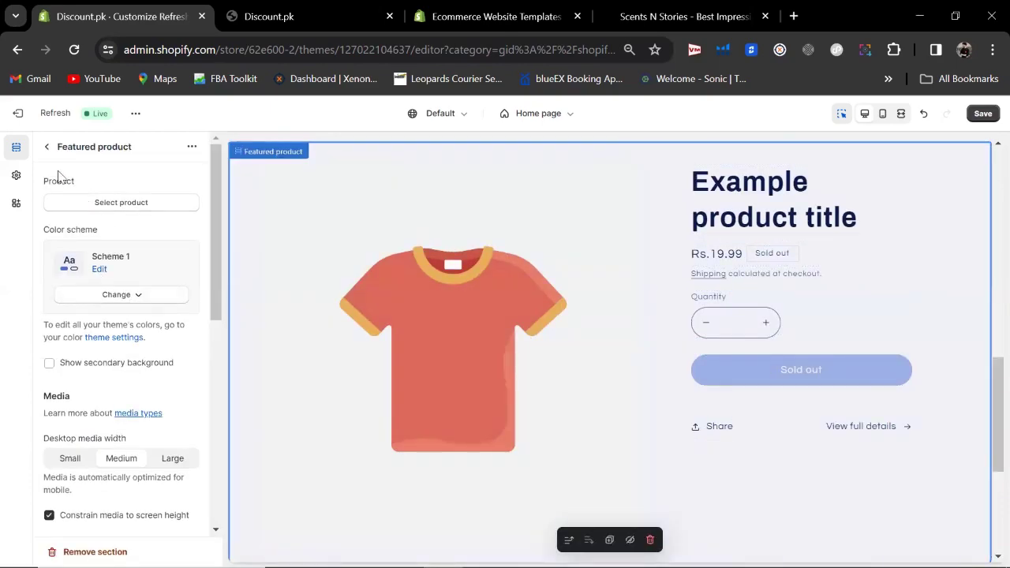
Set the Featured product section to show the FAUX LEATHER BAG PACK
left_click(47, 148)
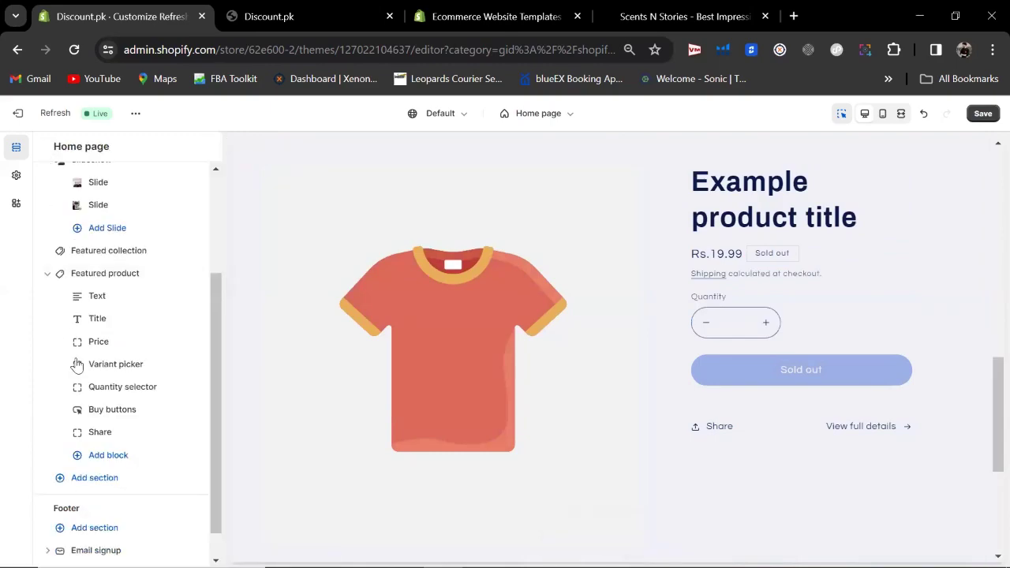
left_click(87, 271)
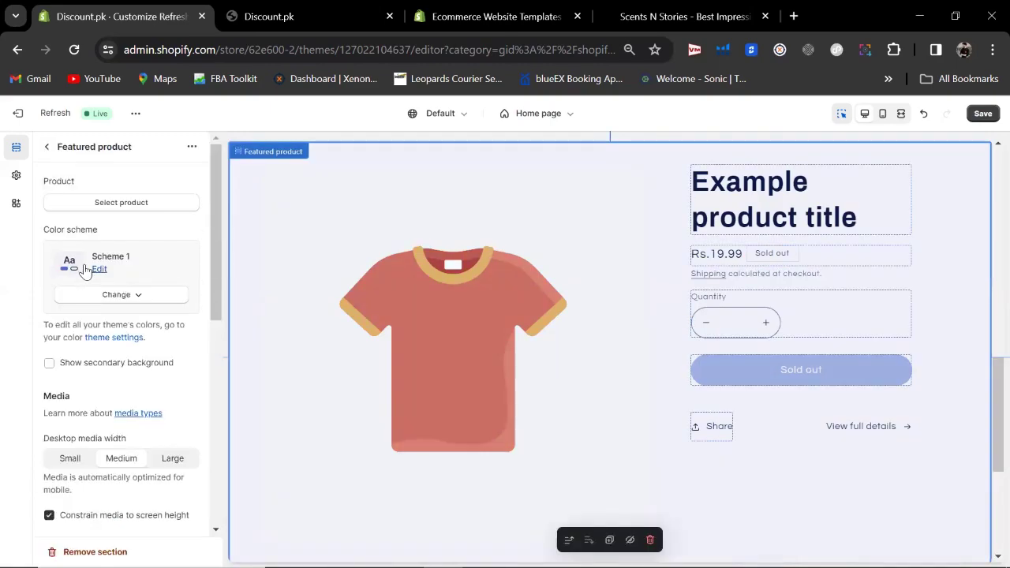
left_click(100, 204)
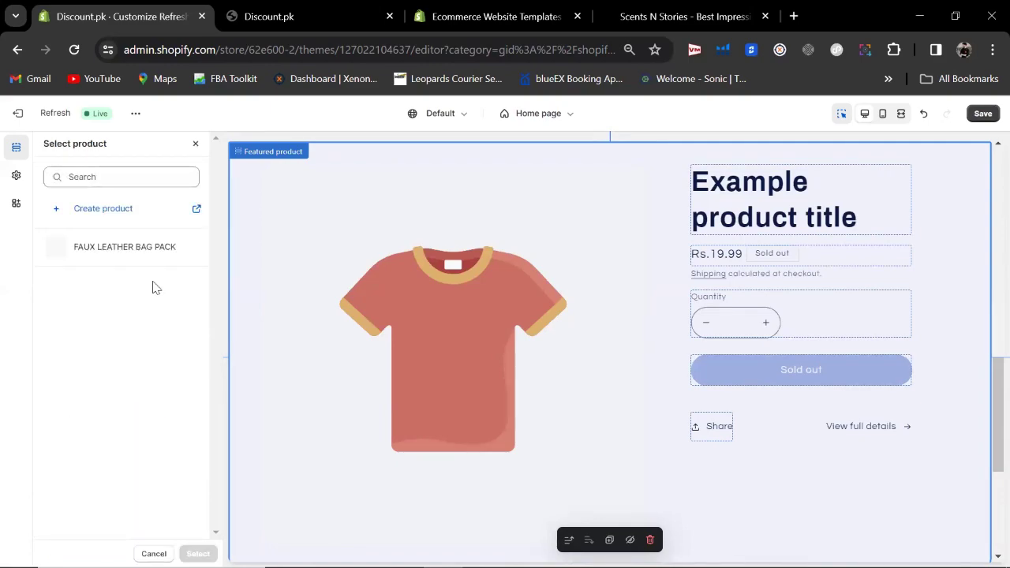
left_click(74, 249)
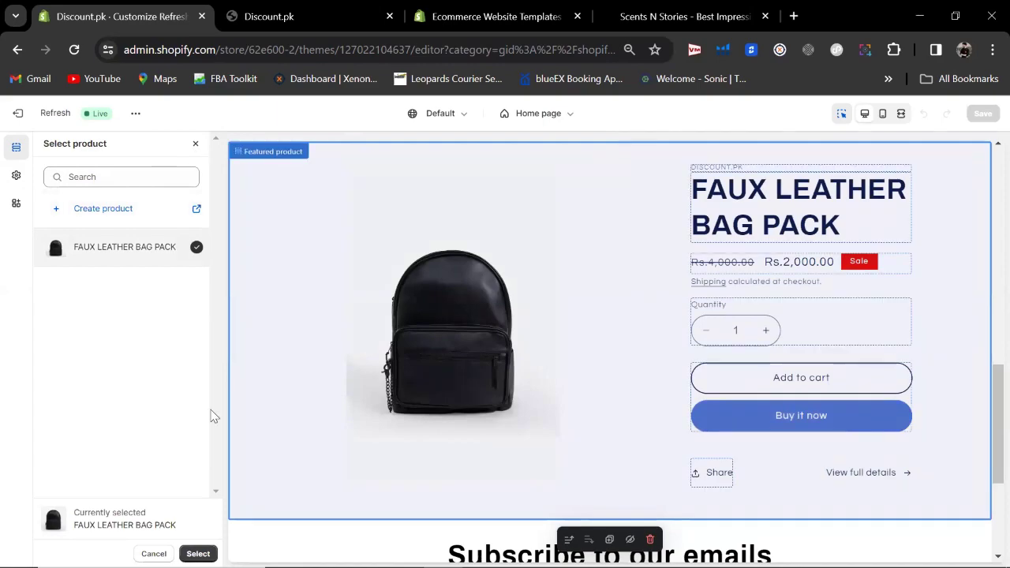
left_click(198, 553)
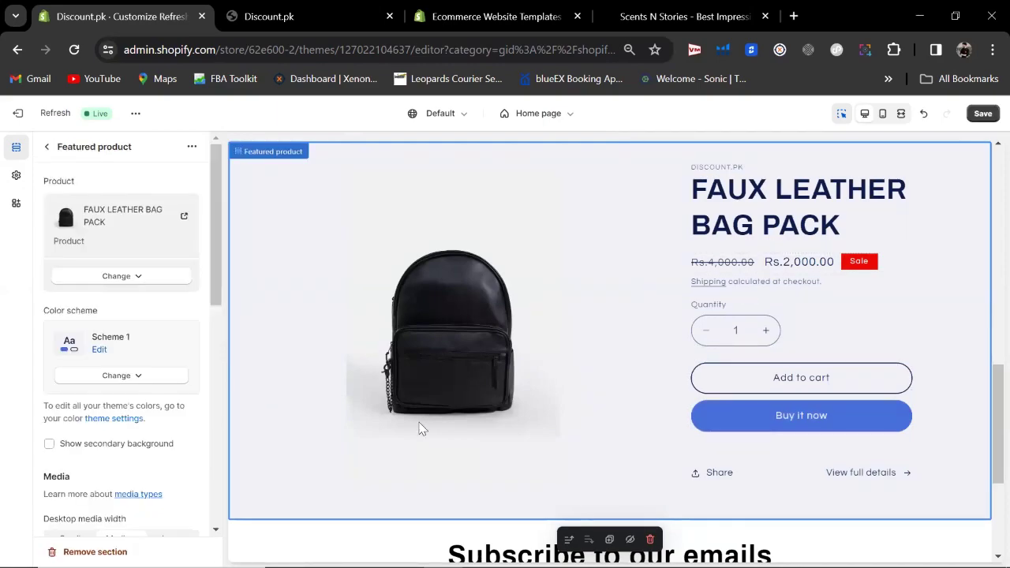
Save the home page and check the Rs.2,000.00 bag in the preview
left_click(984, 117)
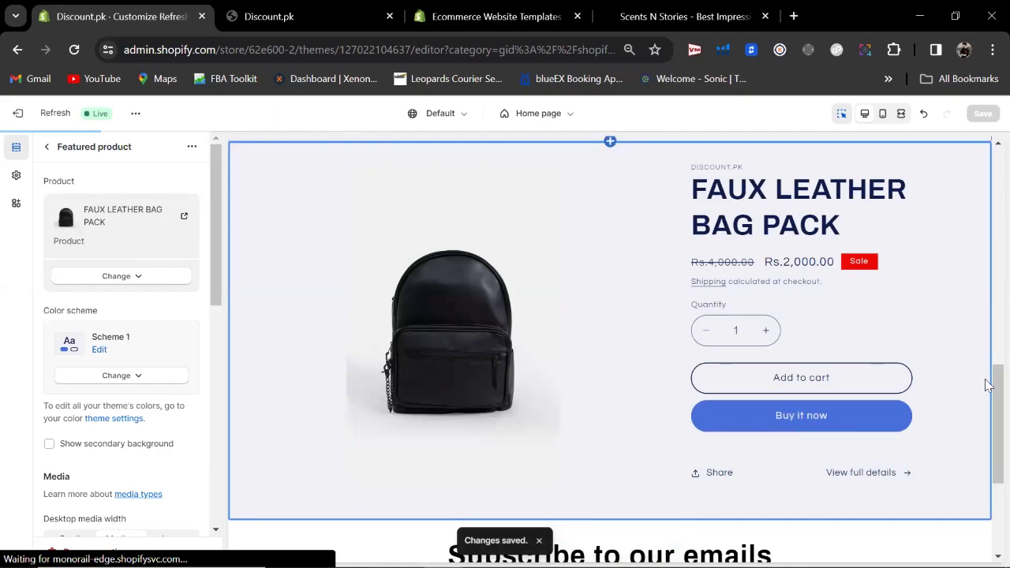
scroll(986, 384, "down", 3)
scroll(986, 268, "up", 10)
scroll(986, 237, "down", 3)
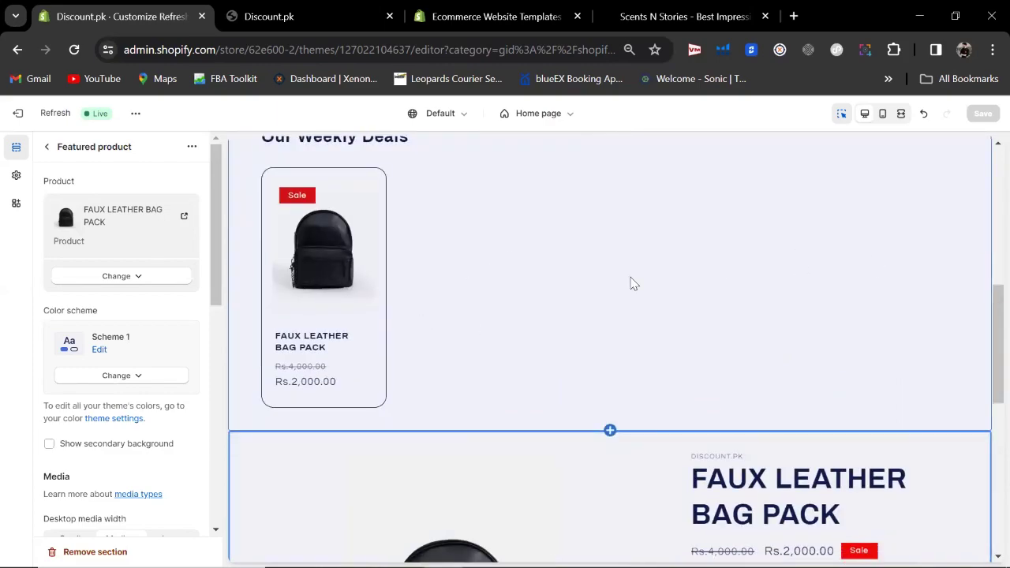
left_click_drag(988, 310, 986, 435)
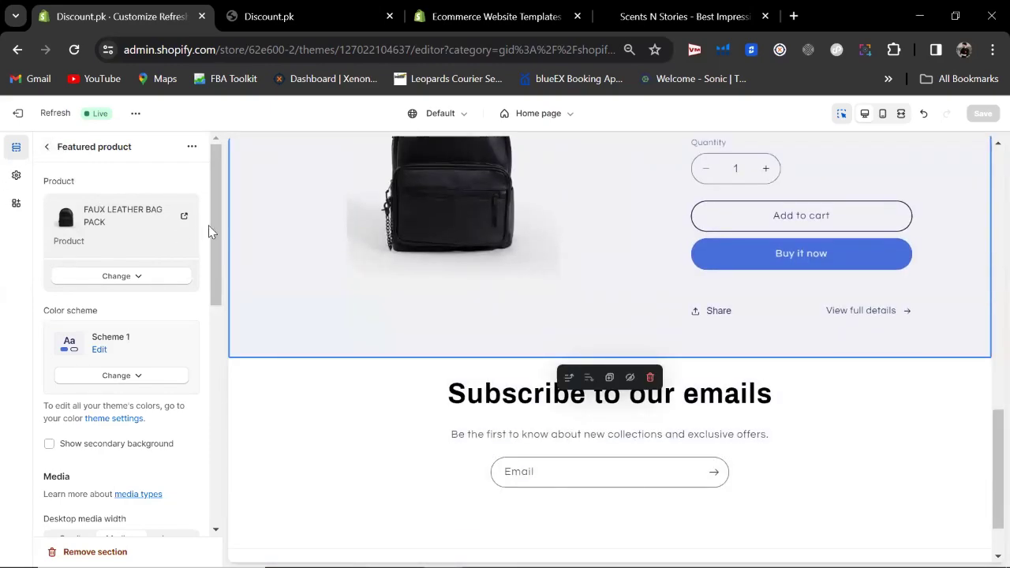
left_click_drag(211, 225, 218, 292)
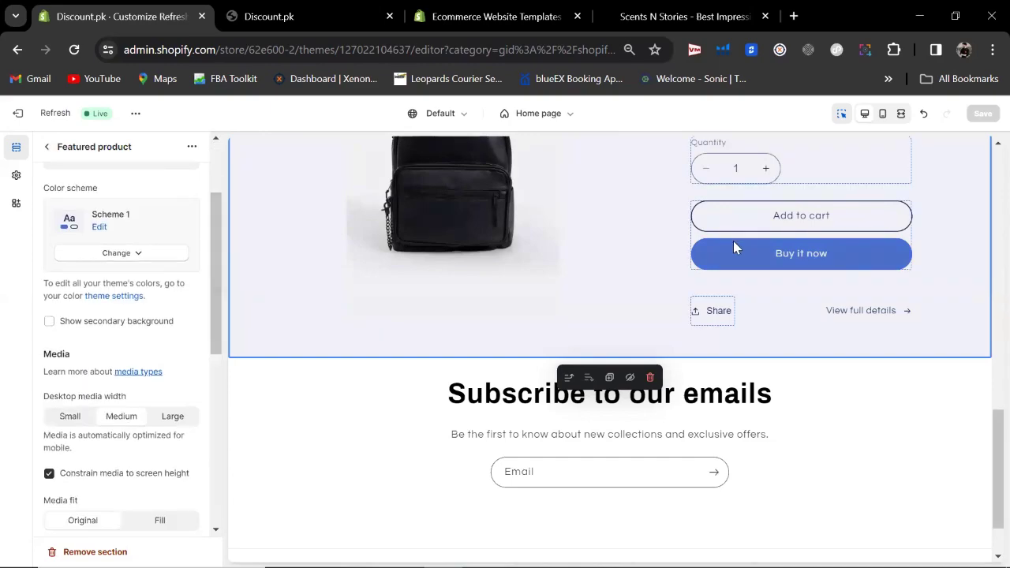
Change Scheme 1's solid button background to red #DD1D1D and save it
left_click(99, 228)
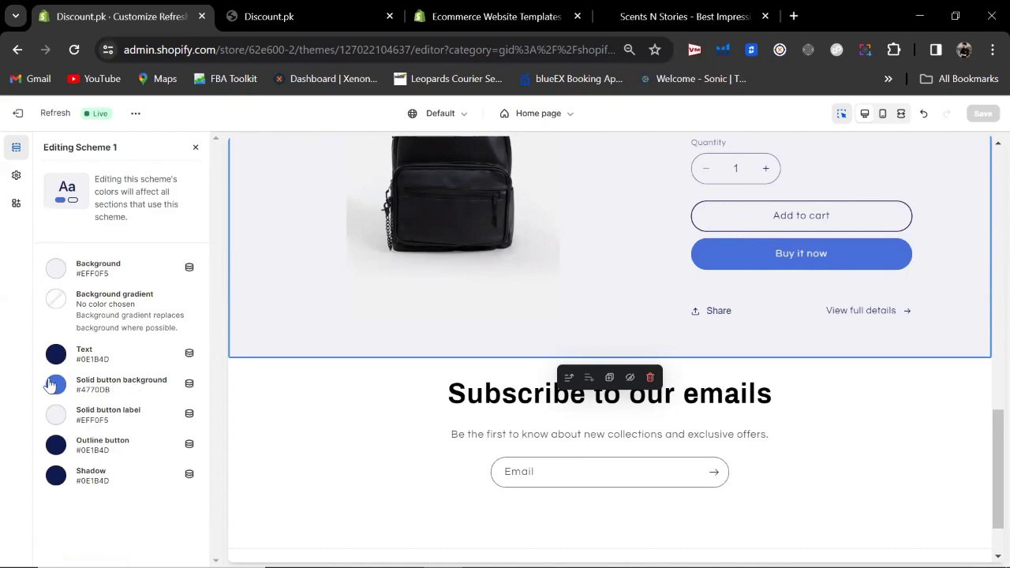
left_click(50, 384)
left_click(122, 341)
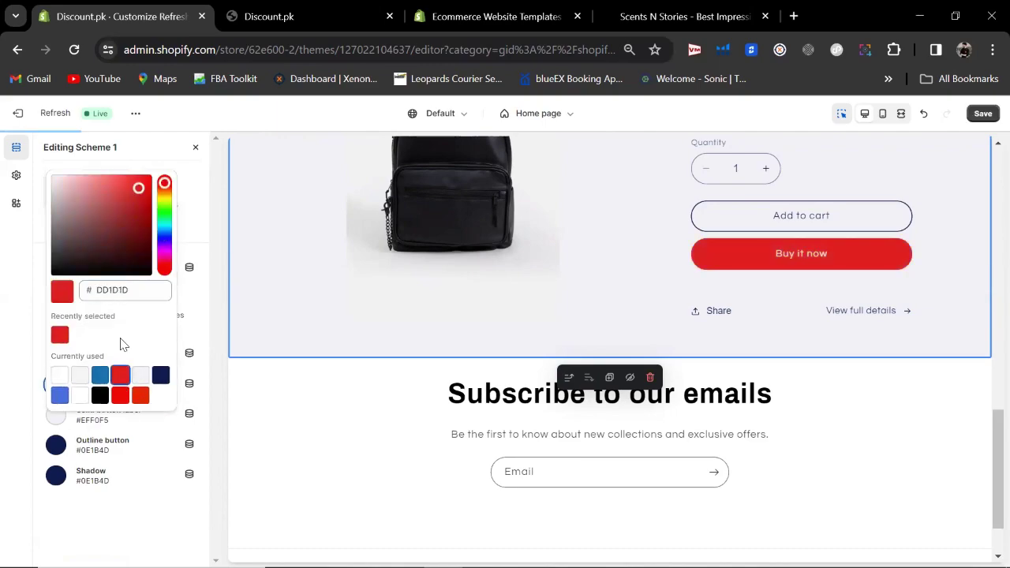
left_click(983, 114)
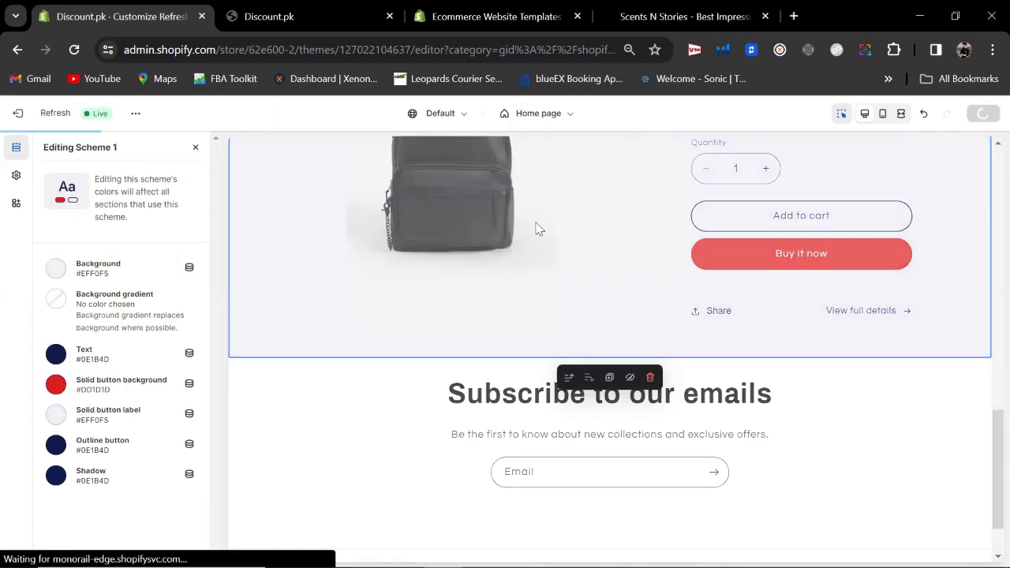
left_click(196, 149)
left_click_drag(215, 209, 210, 373)
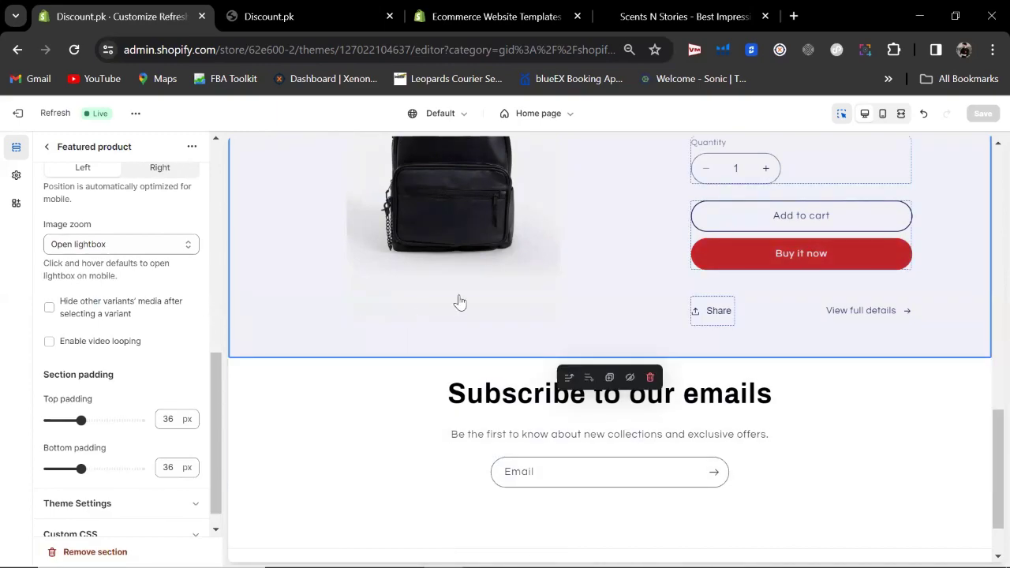
left_click_drag(986, 439, 975, 340)
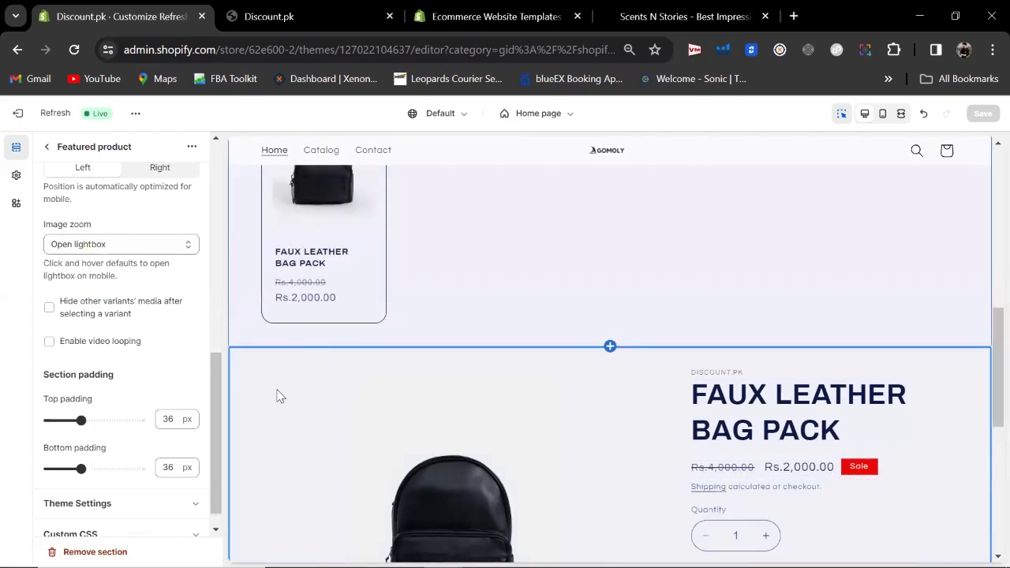
Open the section picker below the Featured product, then switch to the Scents N Stories store
left_click(47, 147)
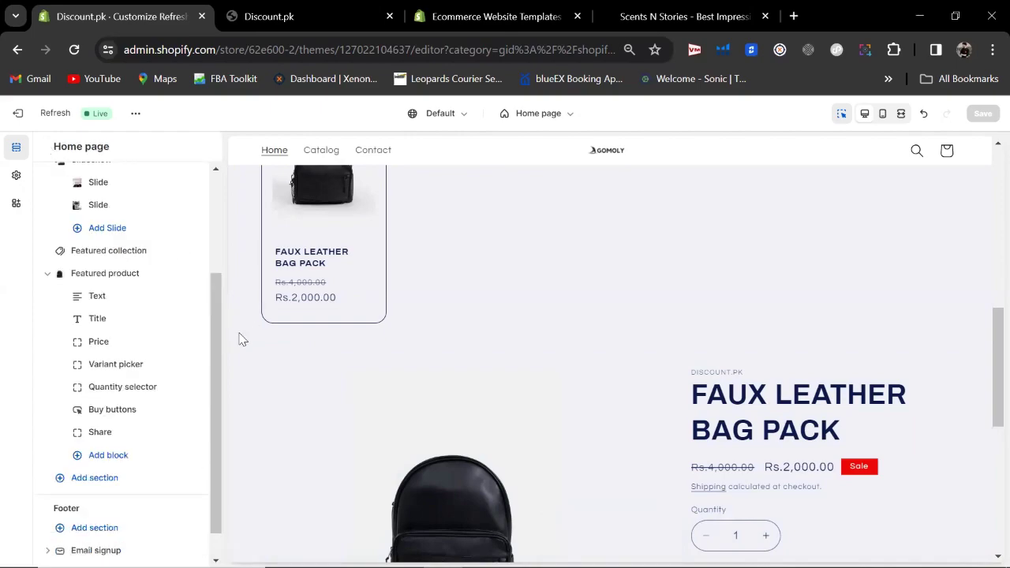
scroll(214, 332, "down", 1)
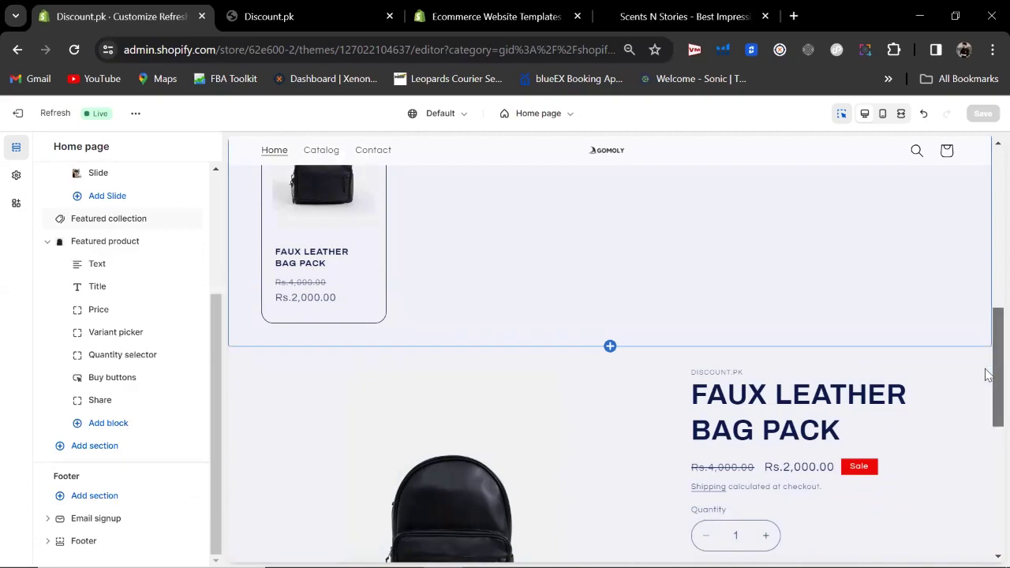
left_click_drag(995, 349, 987, 401)
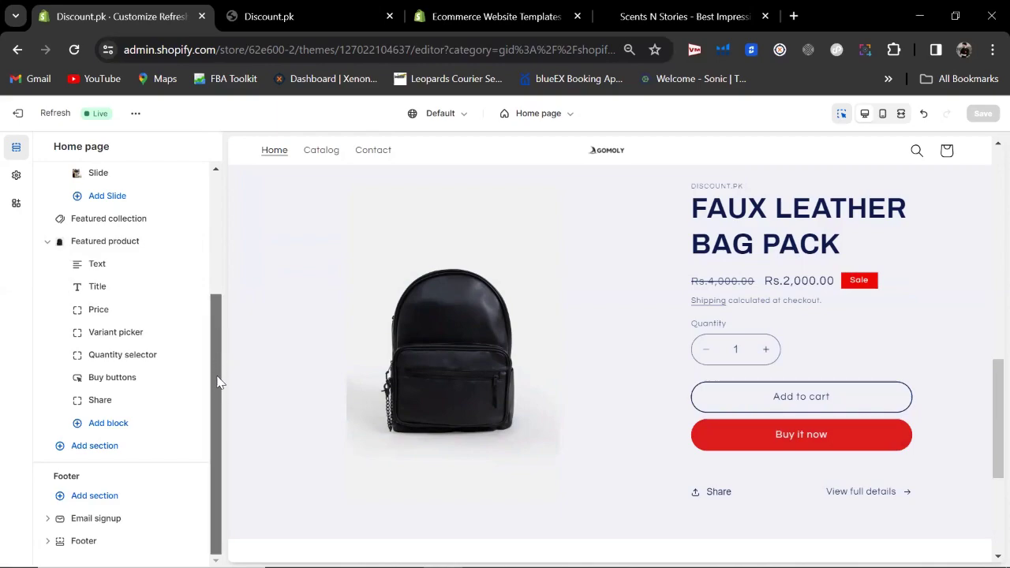
left_click(95, 446)
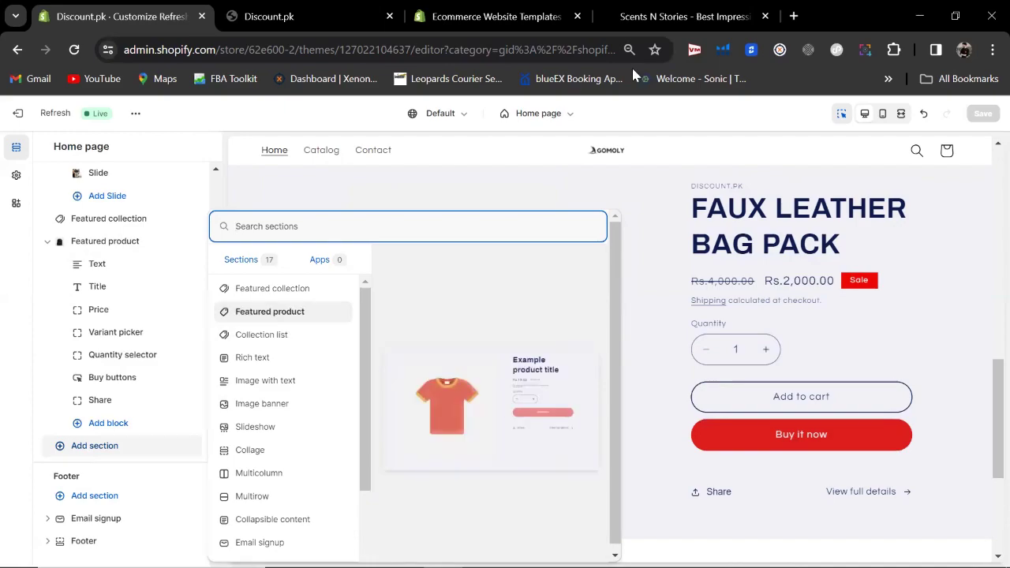
left_click(713, 20)
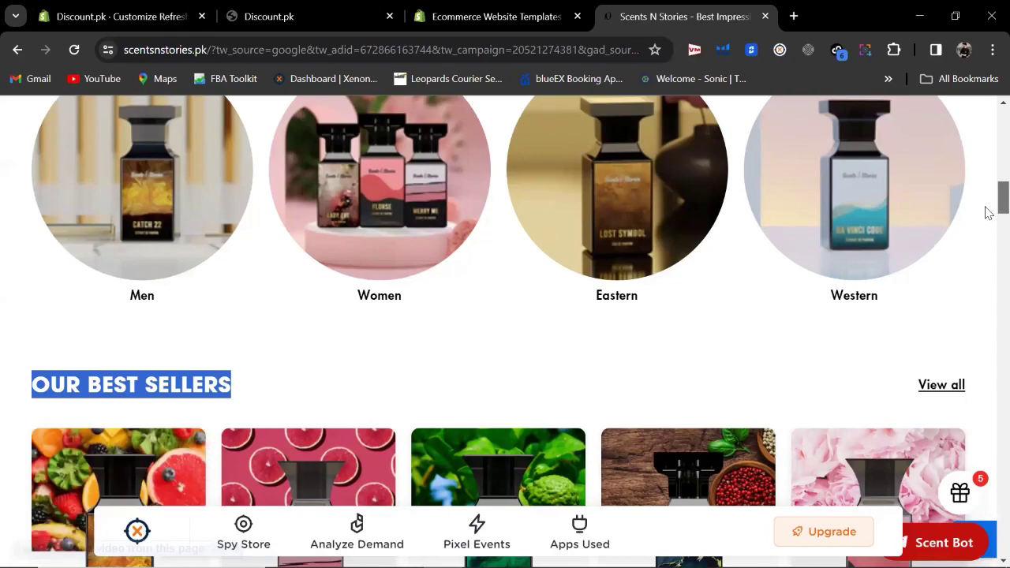
Browse the store's category circles and Our Best Sellers, then return to the editor
scroll(988, 213, "up", 2)
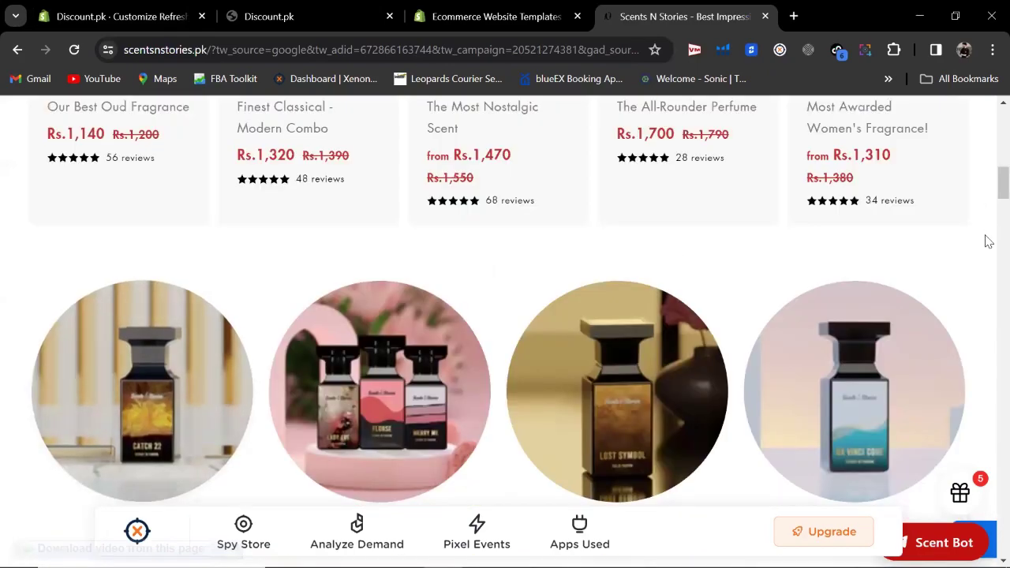
scroll(986, 190, "down", 1)
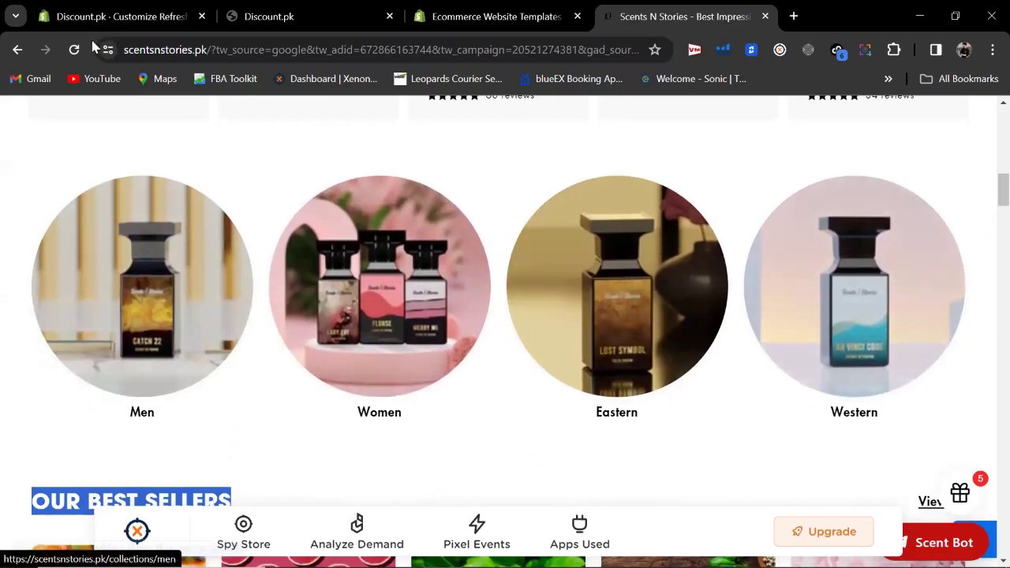
left_click(103, 15)
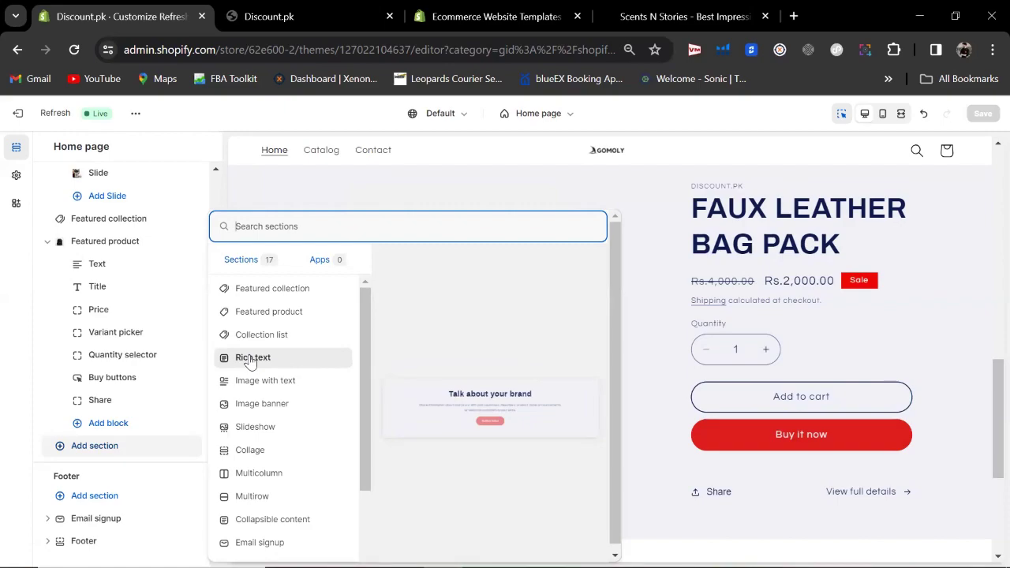
Add a Rich text section, select its 'Talk about your brand' heading, then switch to the store
left_click(251, 360)
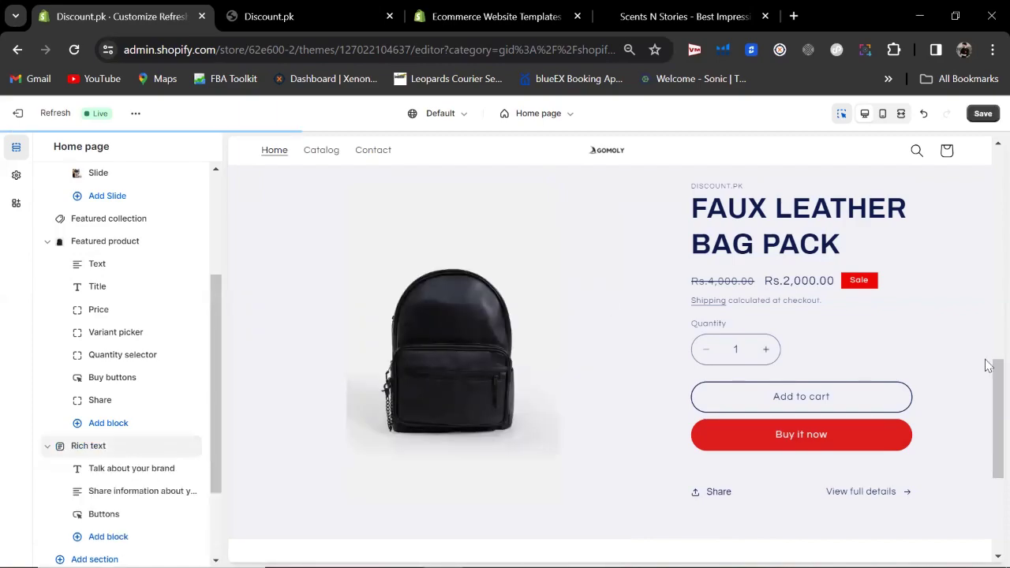
scroll(987, 375, "up", 3)
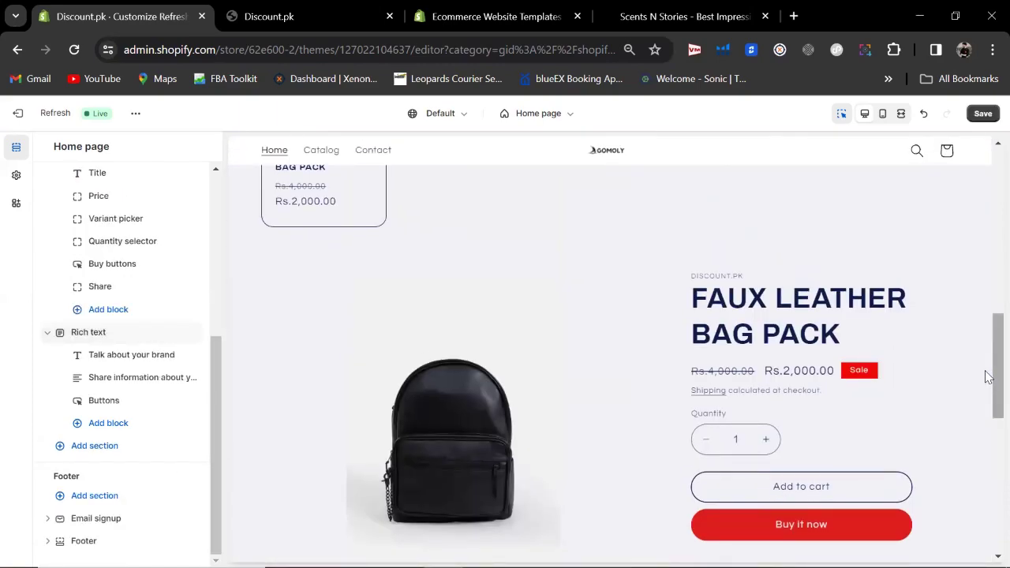
scroll(986, 373, "down", 5)
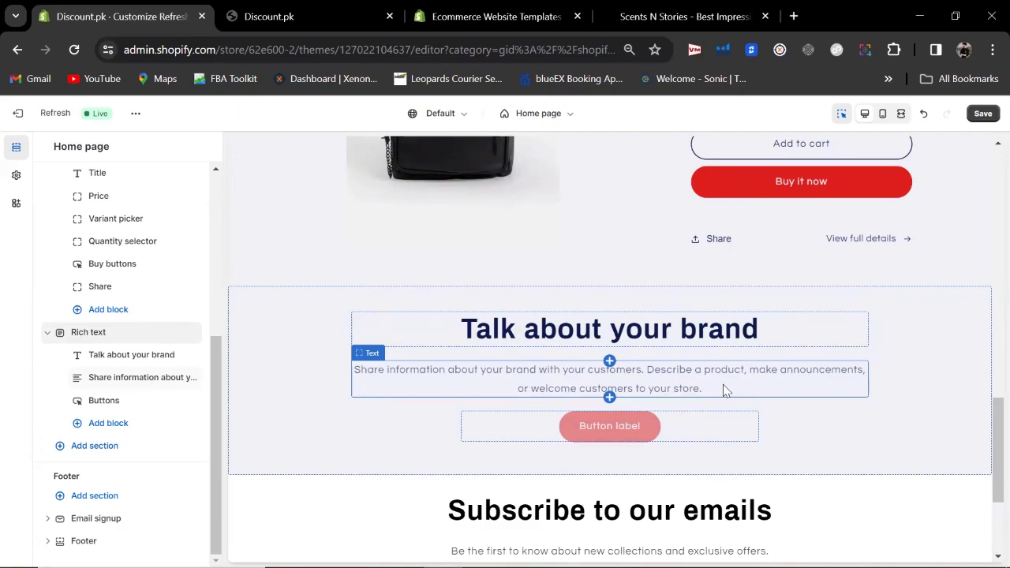
left_click(645, 328)
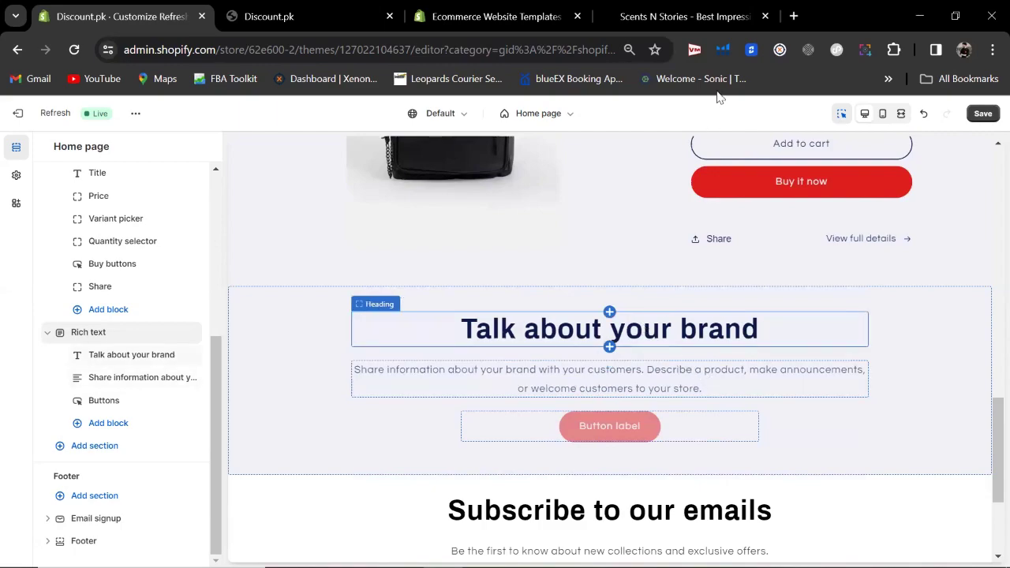
left_click(727, 19)
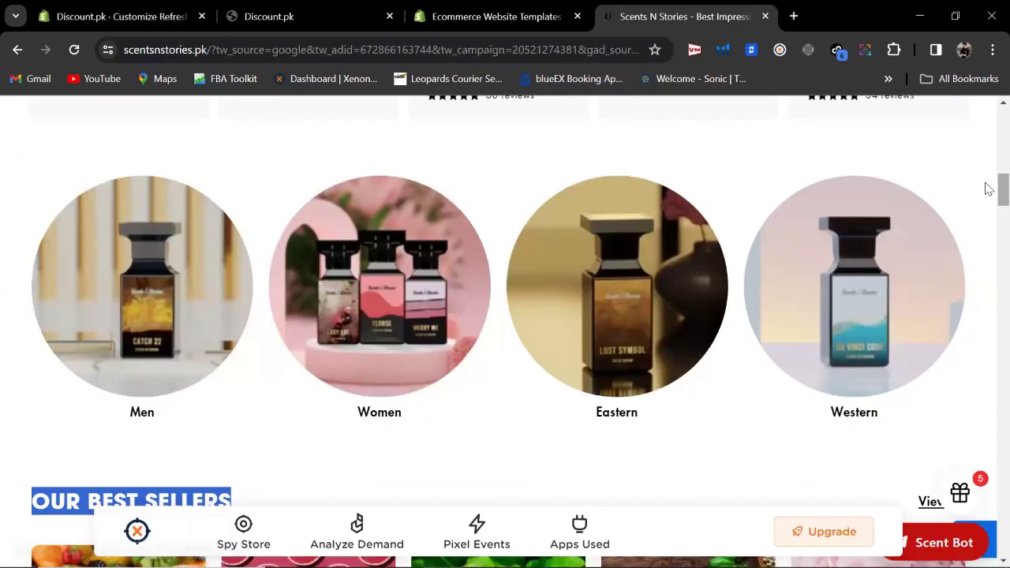
Select the store's '100+ DESIGNER FRAGRANCES TO CHOOSE FROM' heading to copy it
scroll(990, 205, "down", 6)
scroll(989, 268, "down", 6)
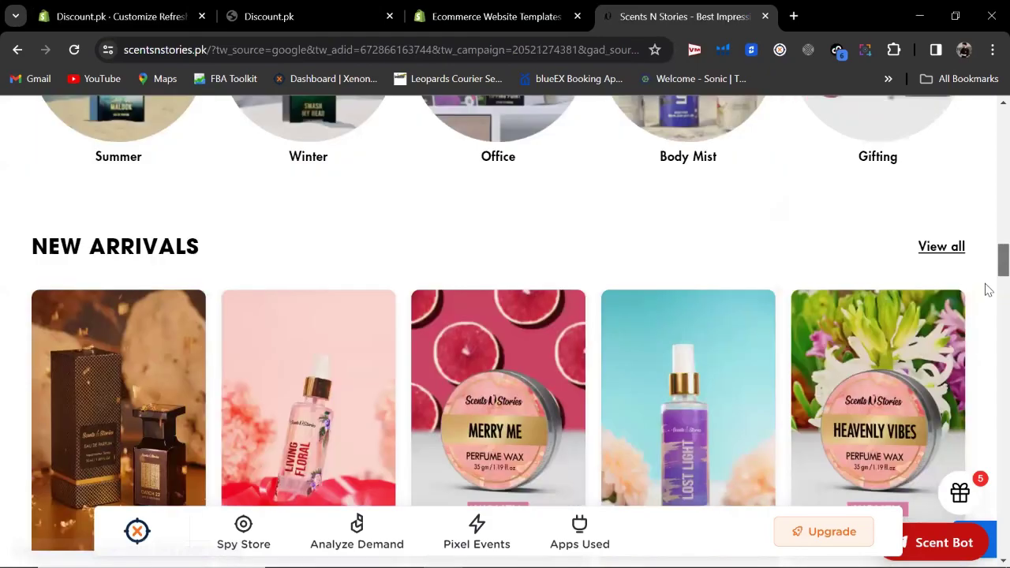
scroll(988, 356, "down", 5)
scroll(986, 376, "down", 5)
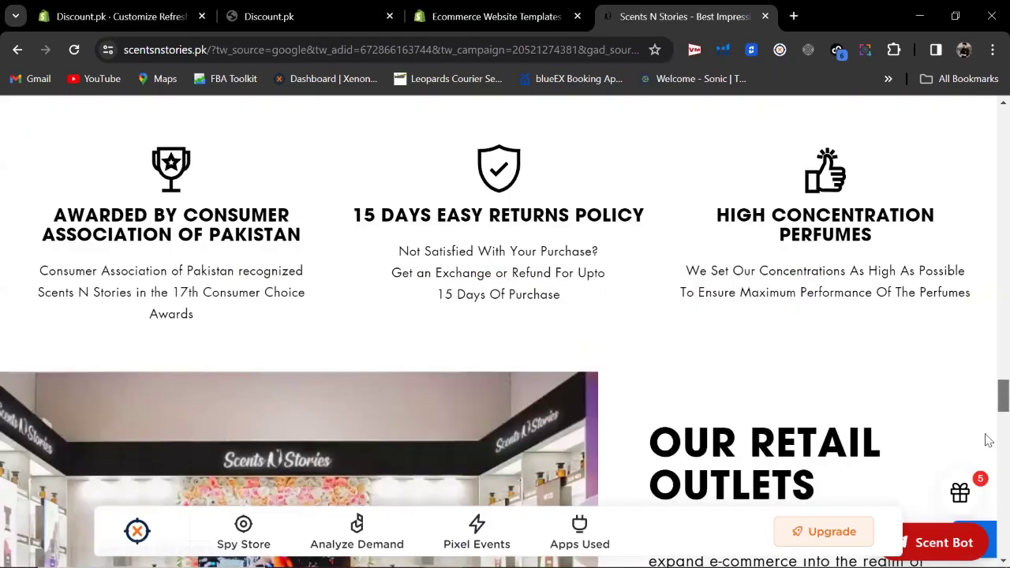
scroll(986, 415, "down", 4)
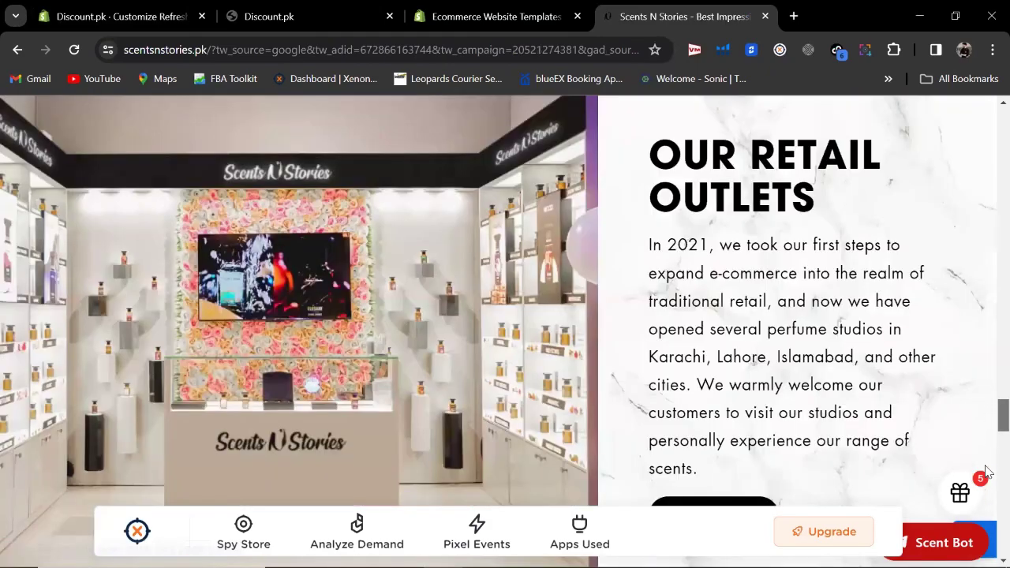
scroll(986, 467, "down", 8)
scroll(986, 483, "down", 2)
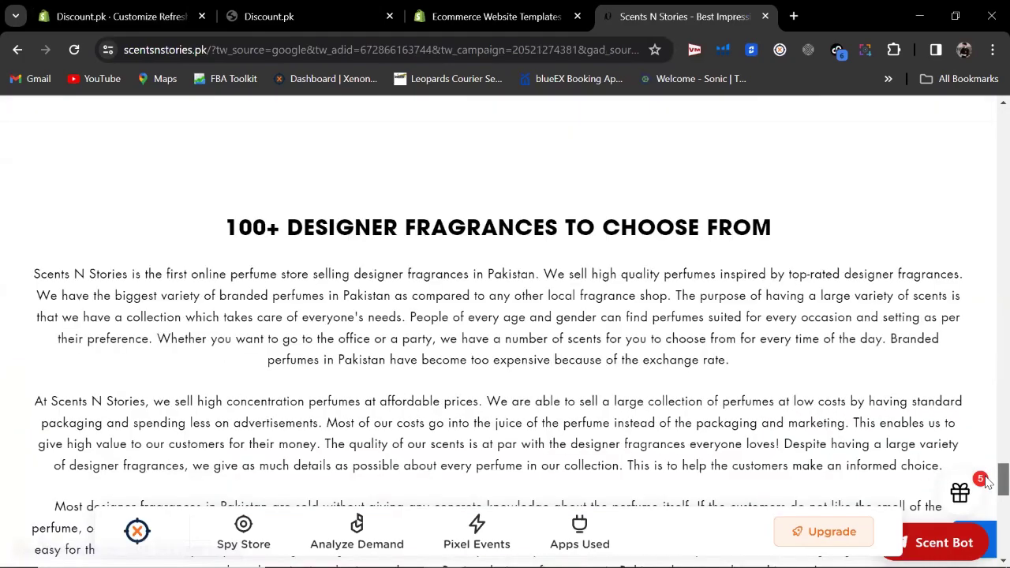
scroll(986, 483, "down", 5)
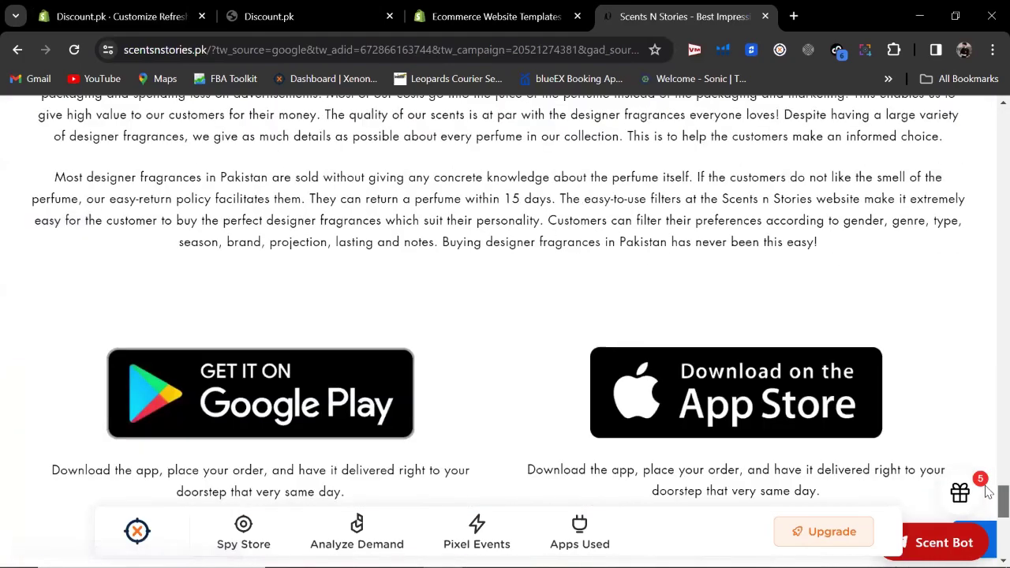
scroll(986, 478, "up", 3)
scroll(987, 483, "up", 1)
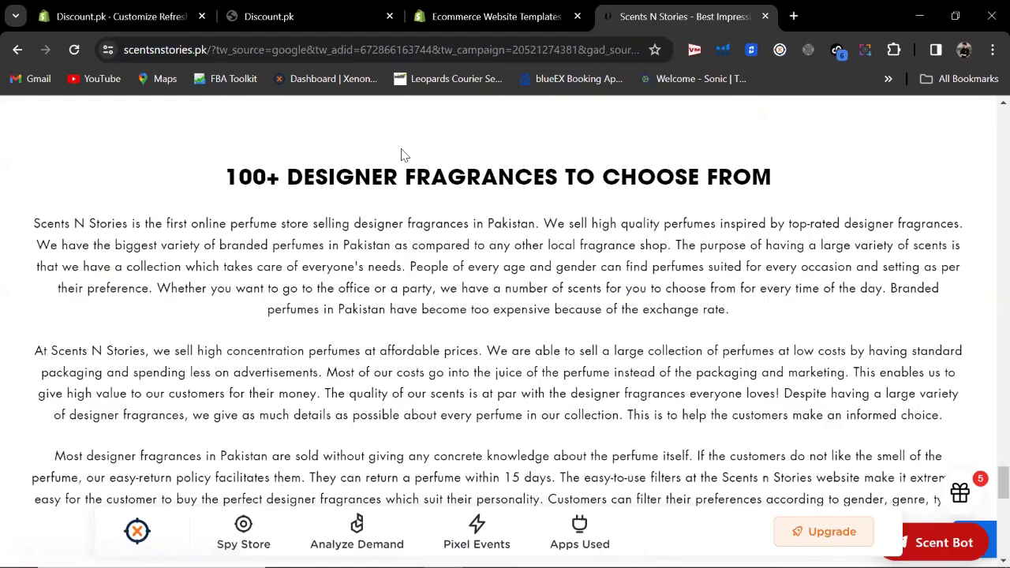
left_click_drag(226, 177, 706, 177)
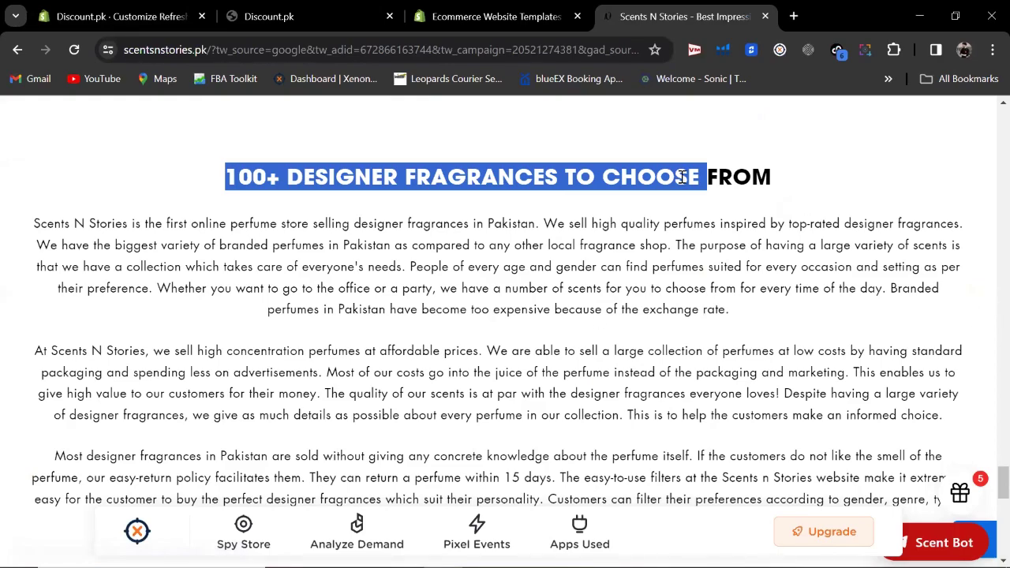
left_click(227, 178)
left_click_drag(227, 178, 781, 167)
key("ctrl+c")
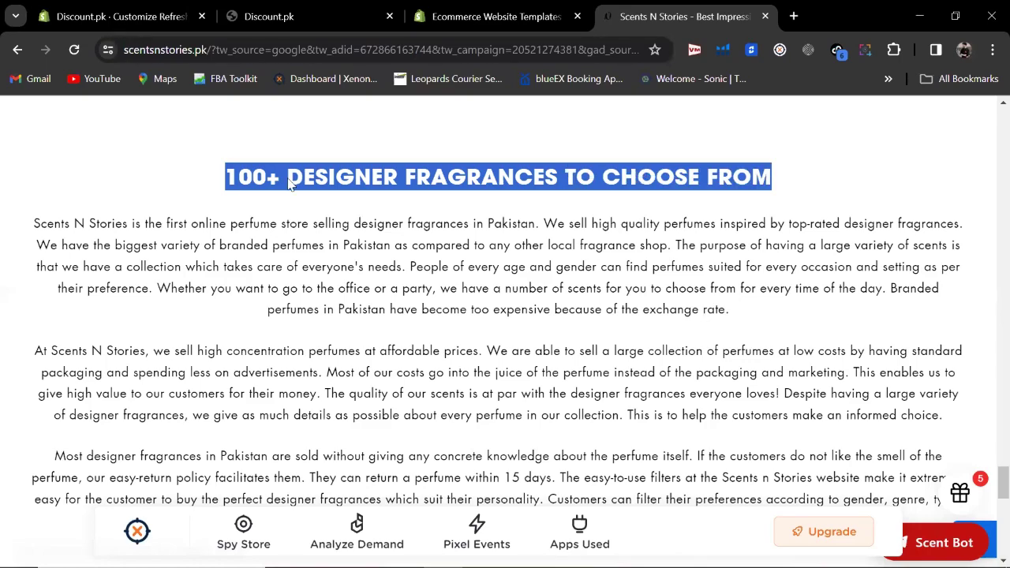
Paste it over the 'Talk about your brand' heading and show the heading size options
left_click(120, 26)
left_click(551, 342)
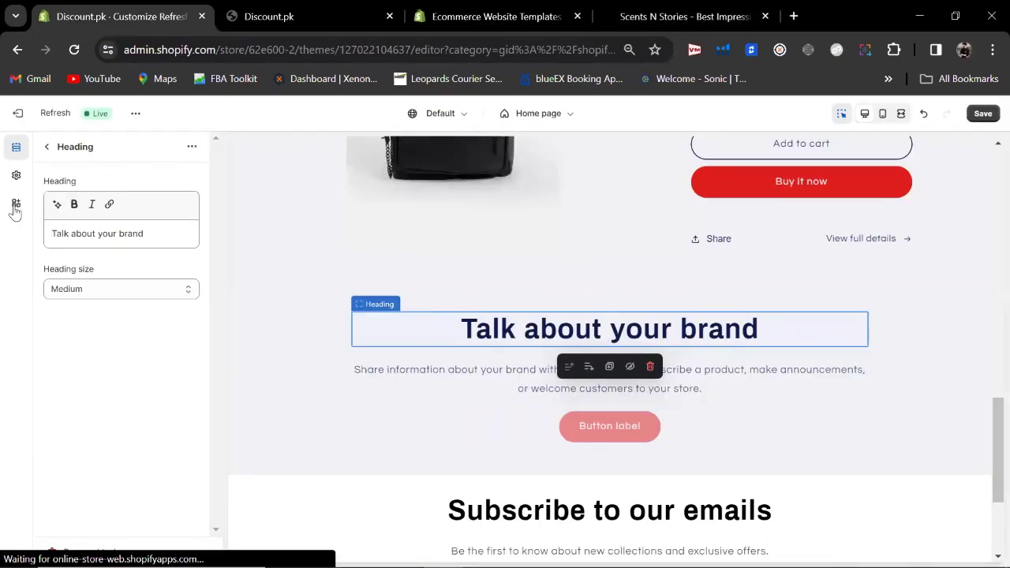
left_click_drag(152, 240, 32, 241)
key("ctrl+v")
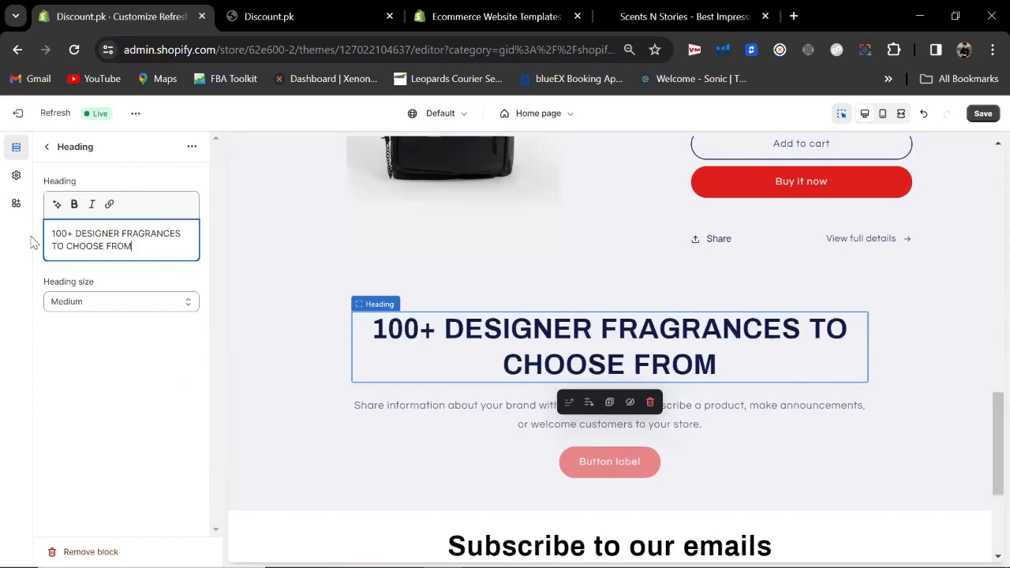
left_click(79, 308)
left_click(79, 304)
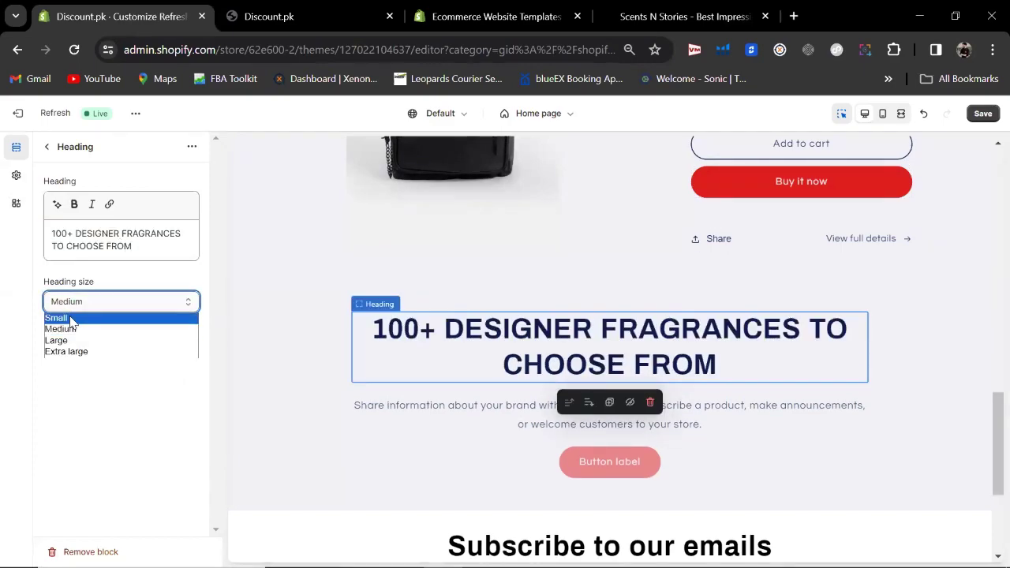
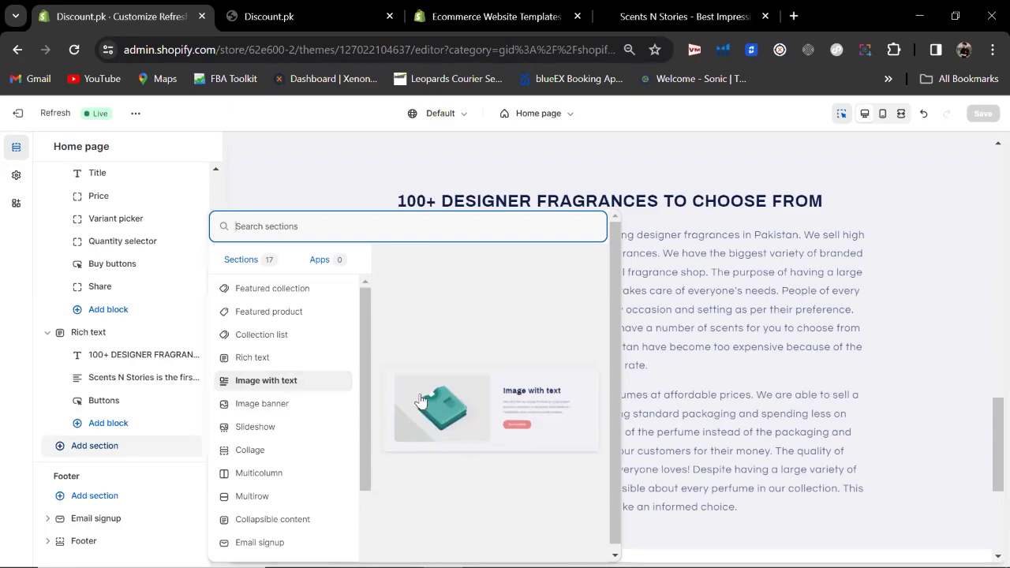
Insert an Image with text section directly beneath the Rich text section
left_click(479, 407)
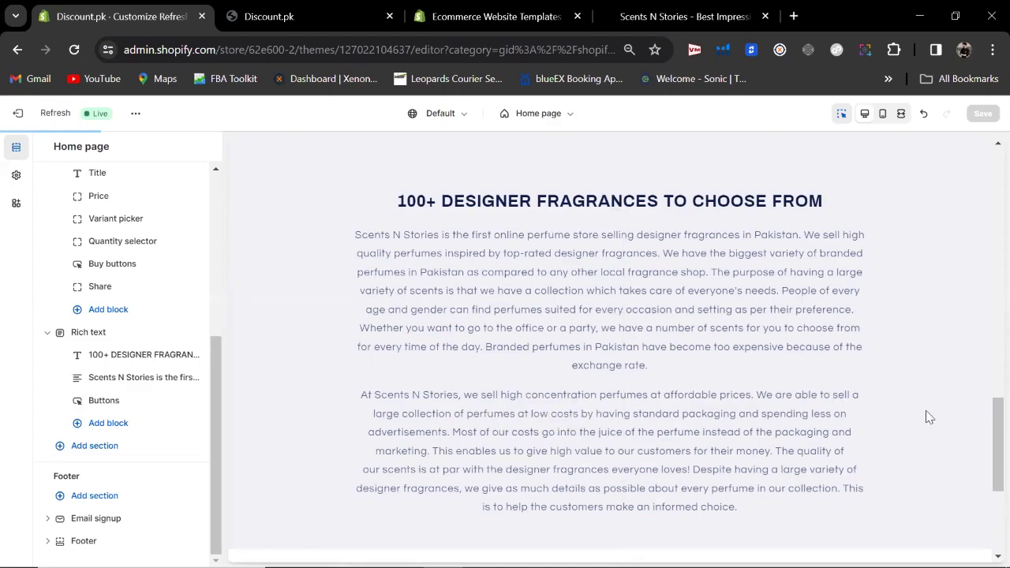
left_click_drag(994, 410, 985, 455)
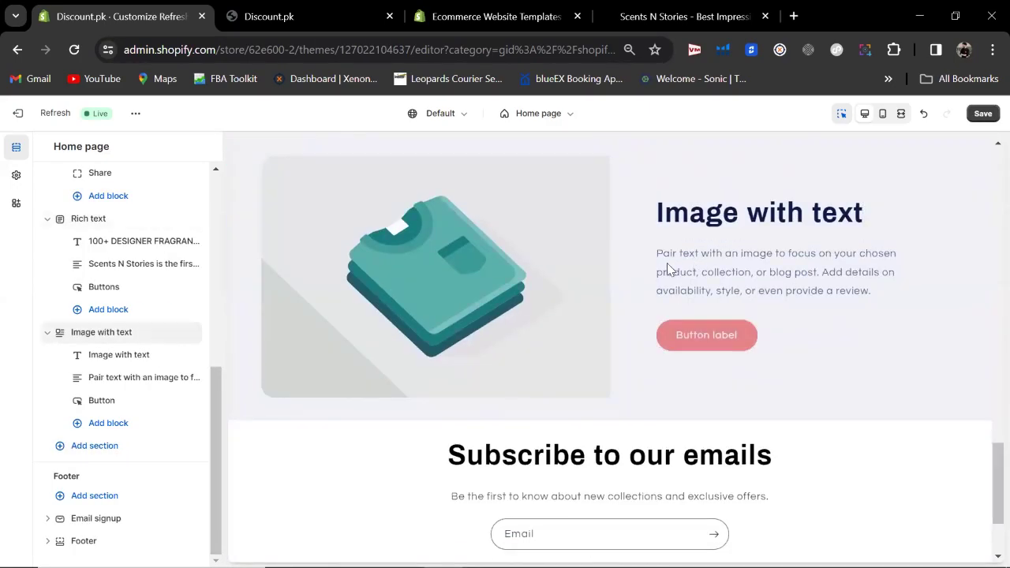
On the Scents N Stories site, select the full 'OUR RETAIL OUTLETS' heading
left_click(721, 23)
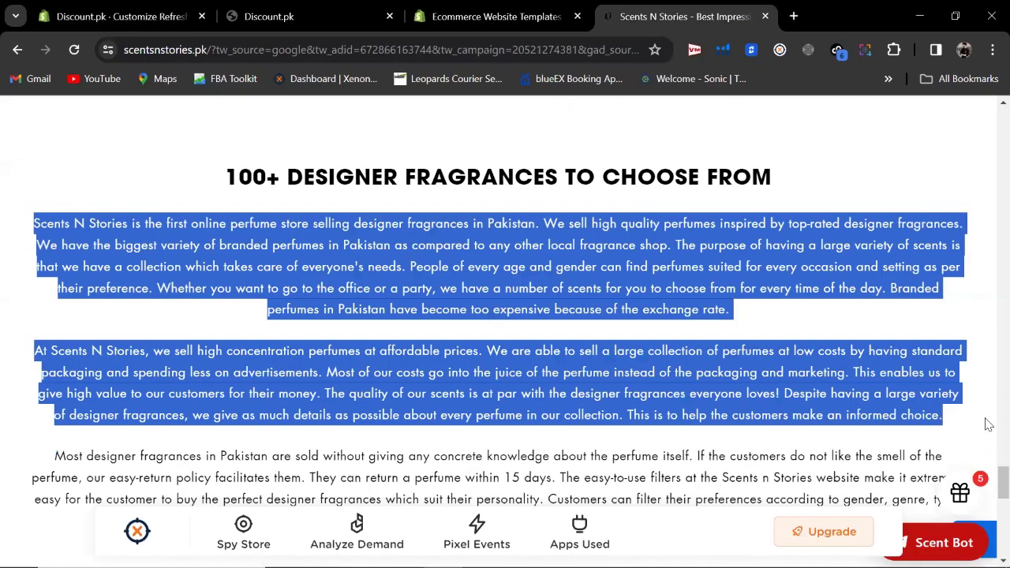
scroll(988, 414, "up", 15)
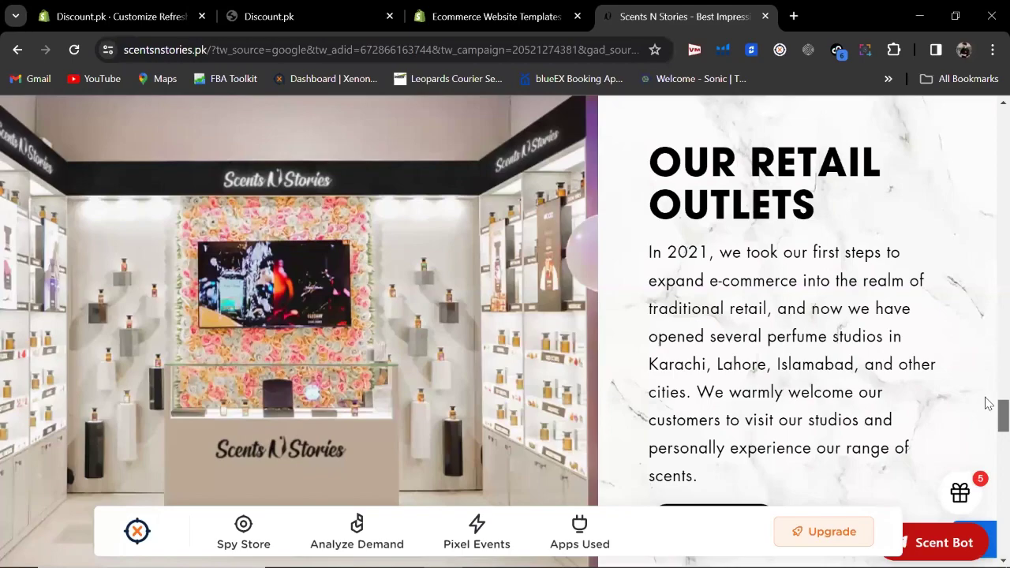
scroll(881, 421, "down", 1)
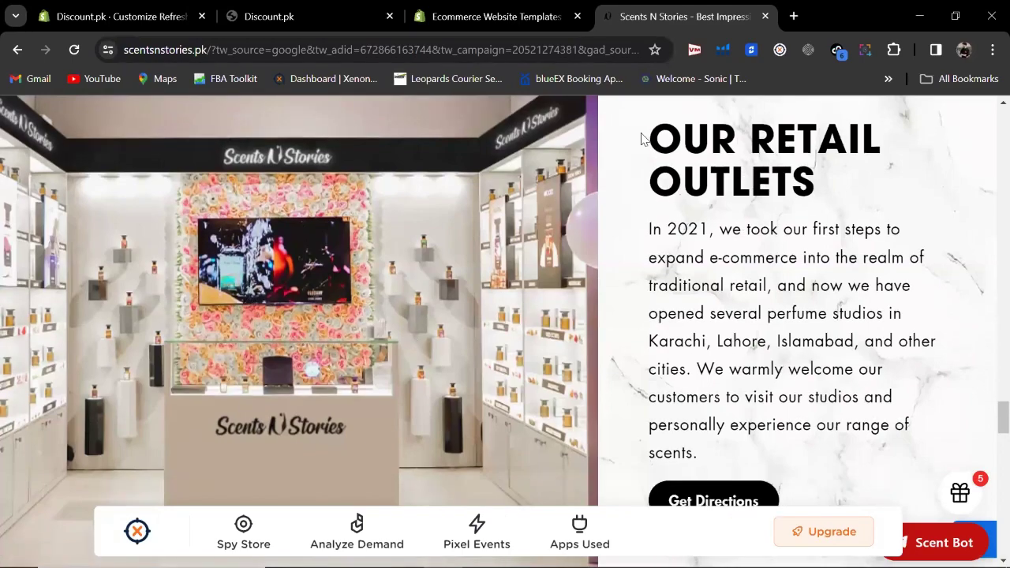
left_click_drag(792, 182, 650, 130)
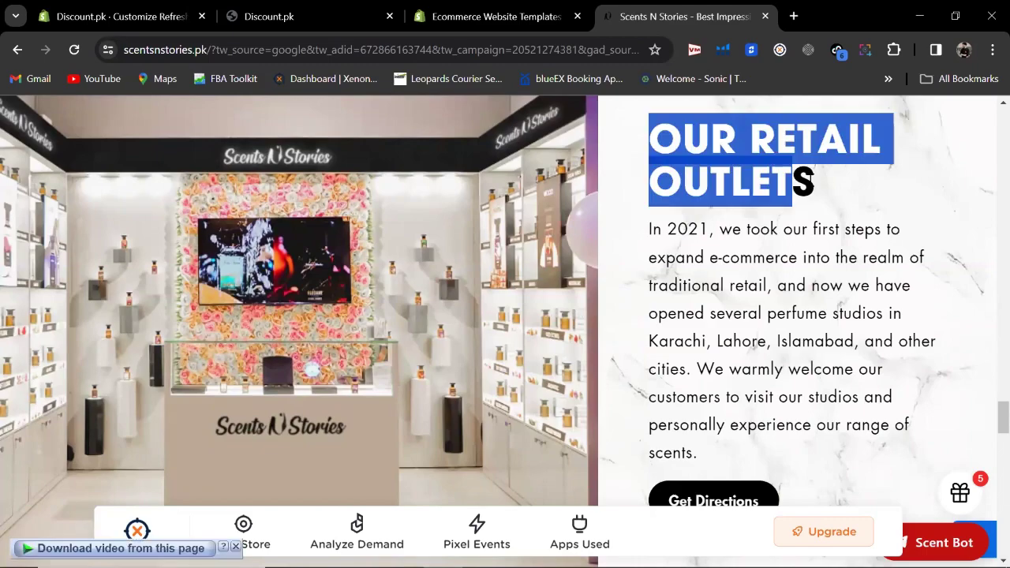
left_click(813, 182)
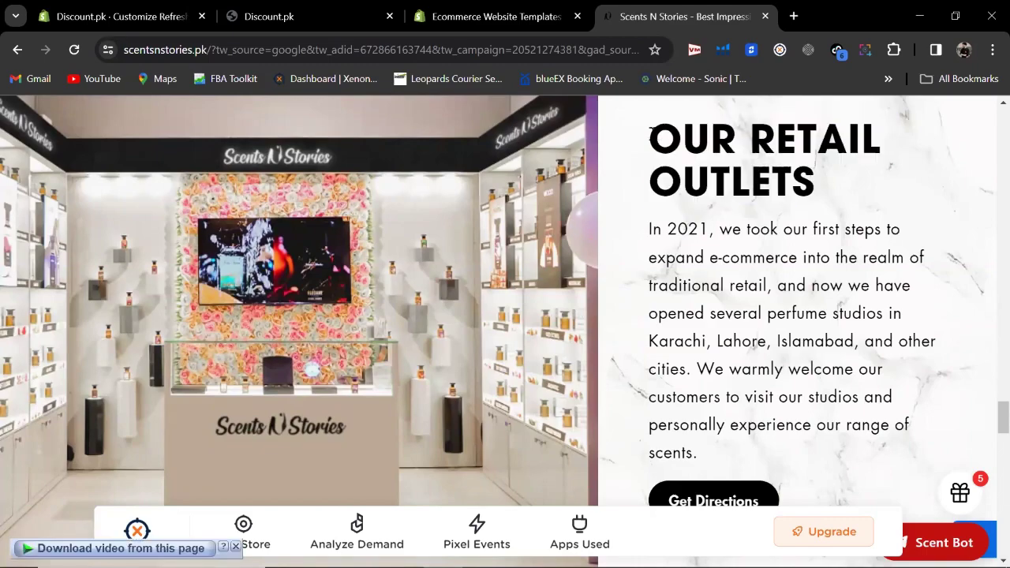
left_click_drag(650, 134, 828, 179)
key("ctrl+c")
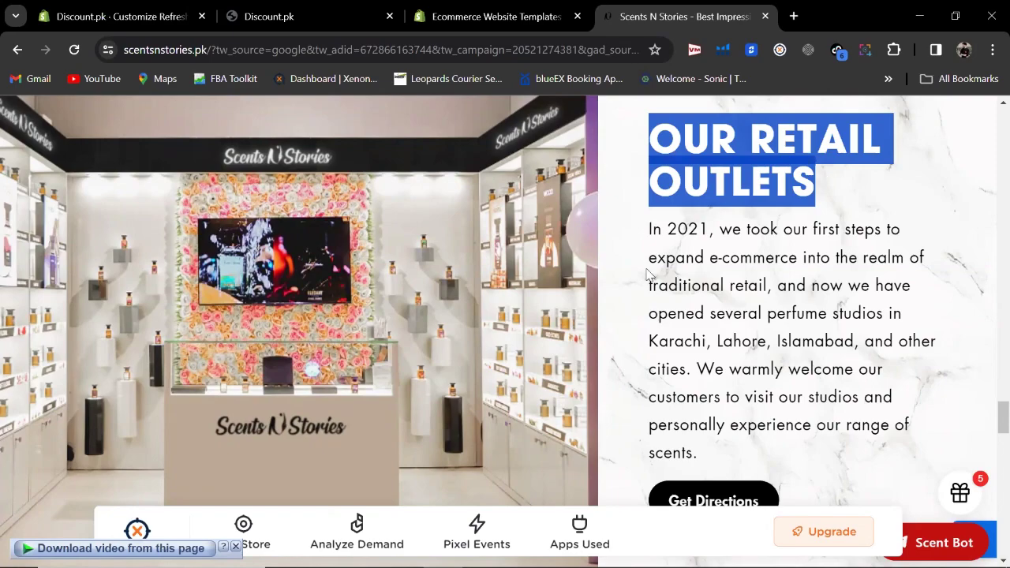
Paste 'OUR RETAIL OUTLETS' as a Small heading and delete the placeholder paragraph
key("ctrl+Tab")
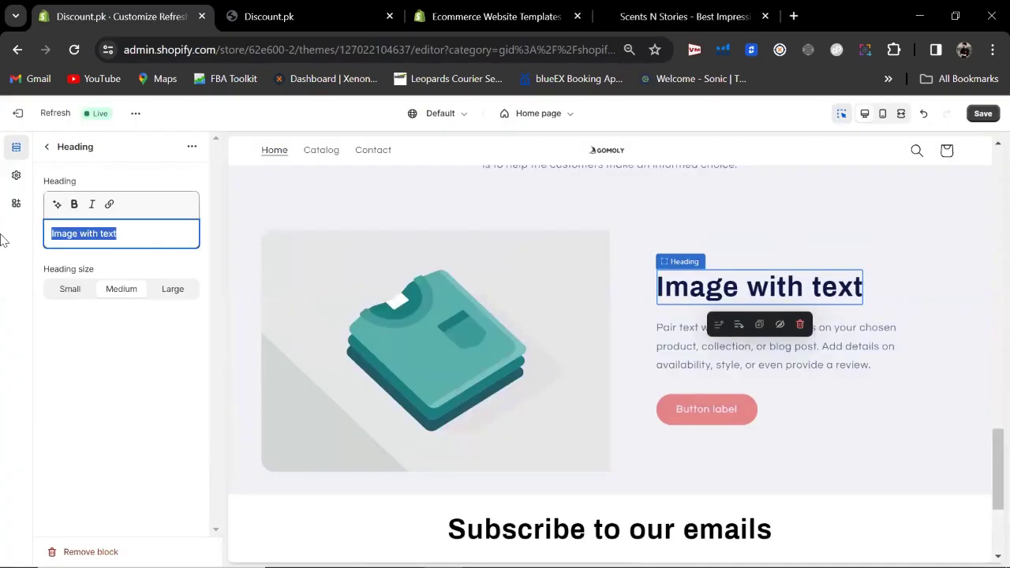
key("ctrl+v")
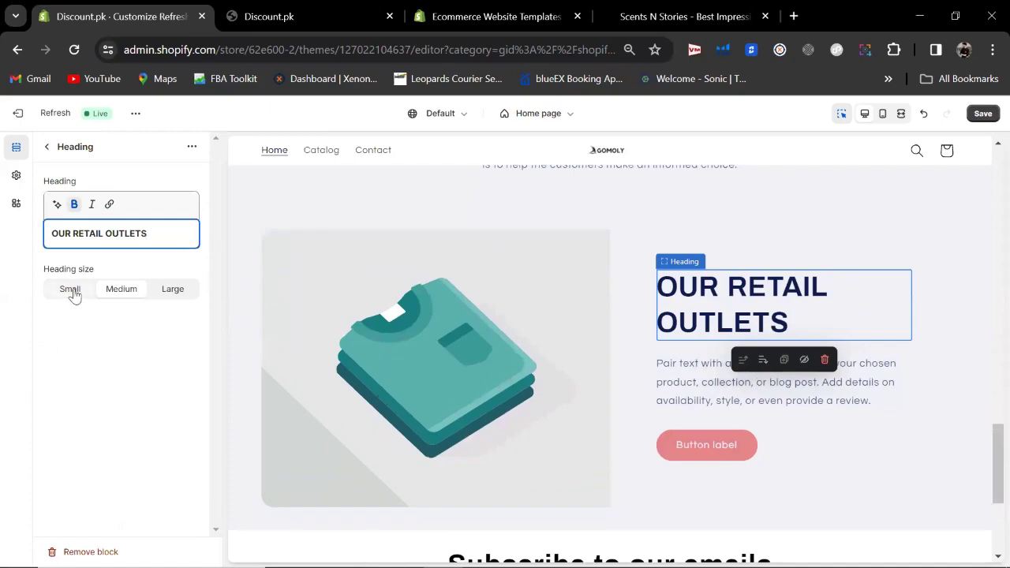
left_click(71, 290)
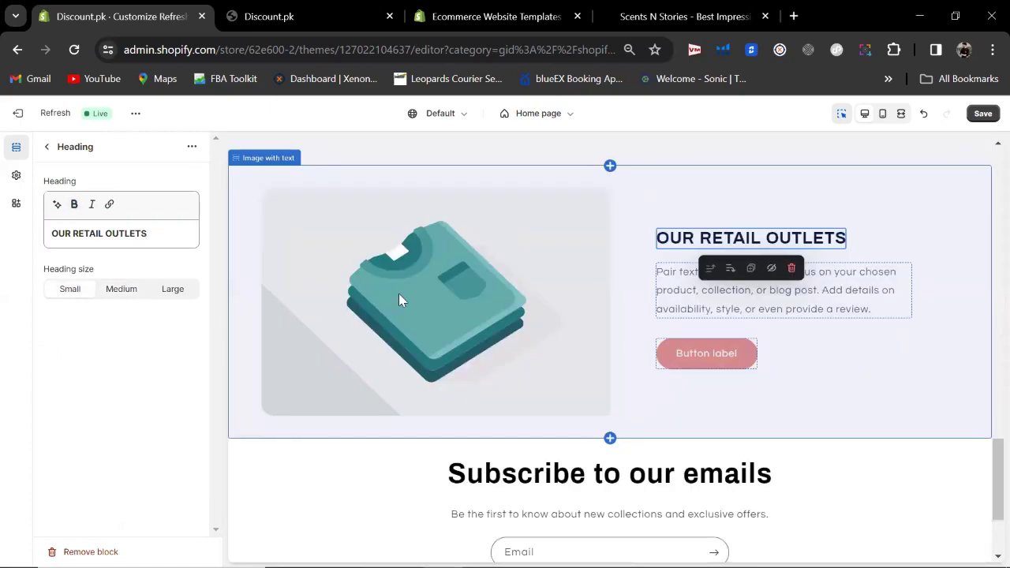
left_click(702, 306)
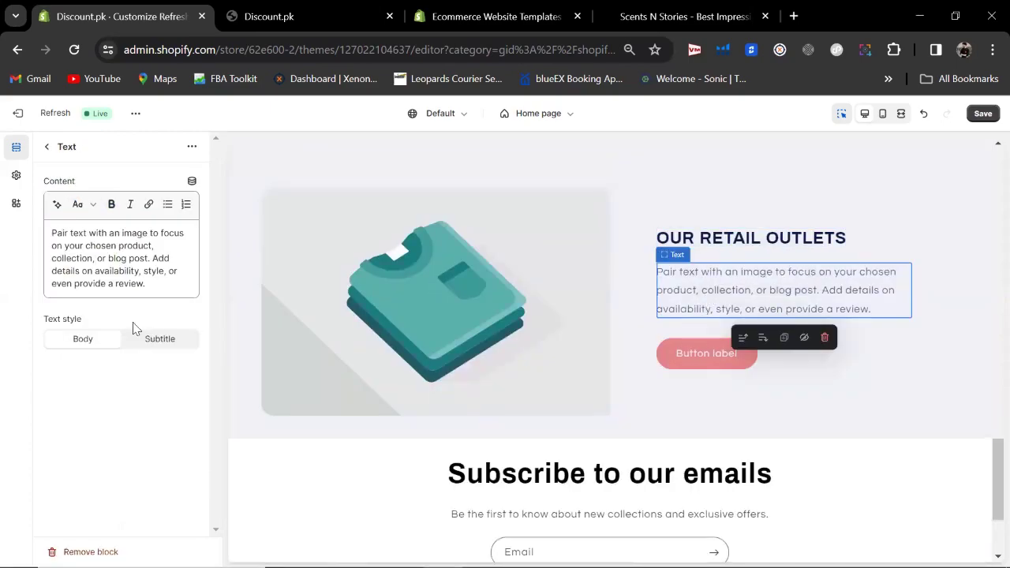
left_click_drag(152, 290, 21, 235)
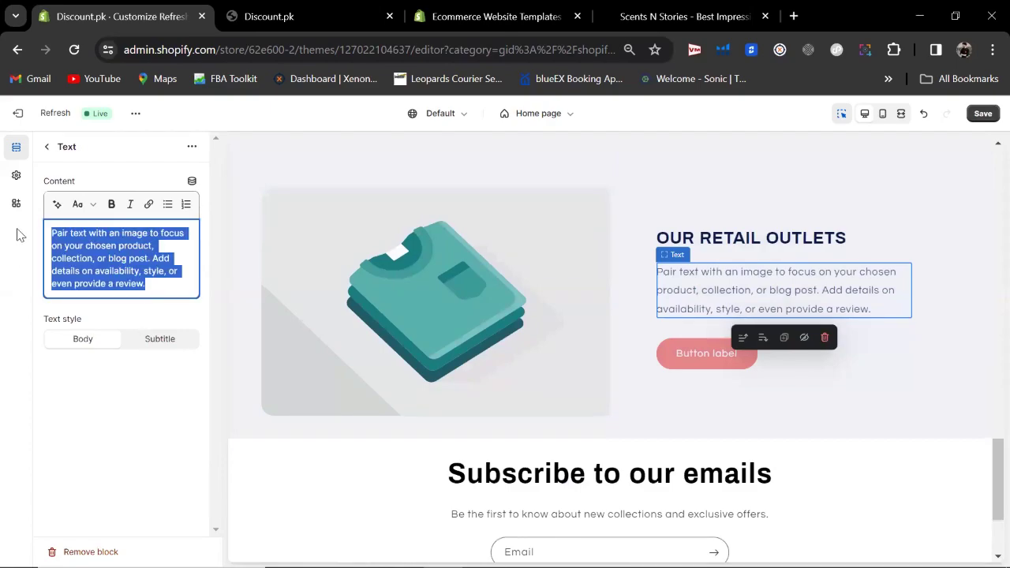
key("BackSpace")
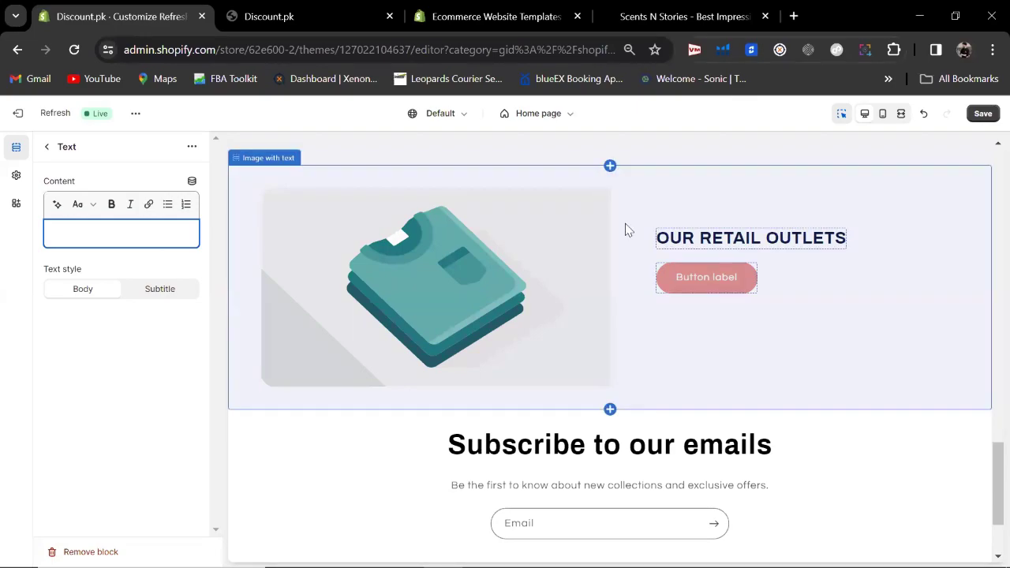
Clear the Image with text button label so the button is hidden
left_click(737, 277)
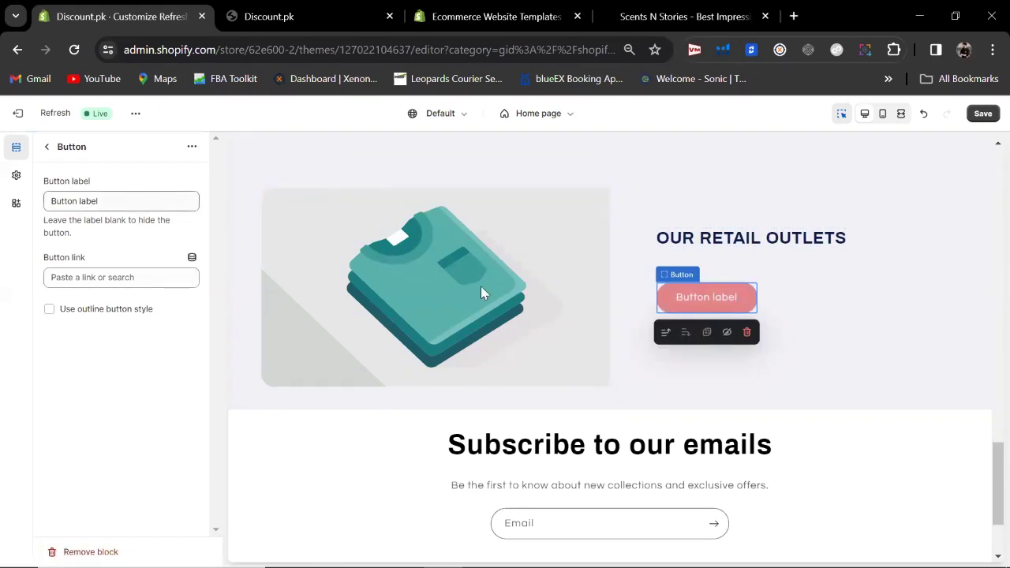
left_click(170, 270)
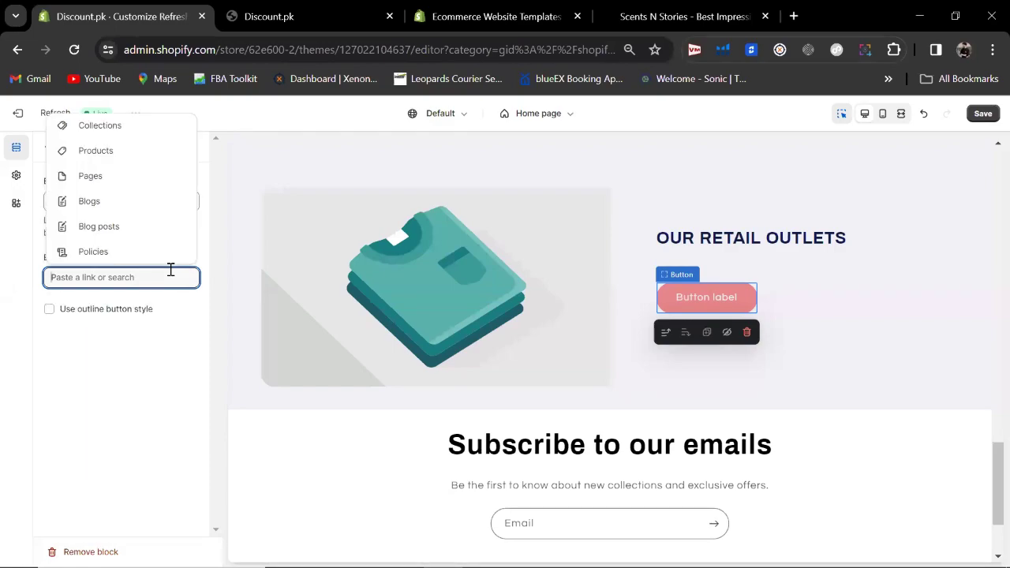
left_click(143, 358)
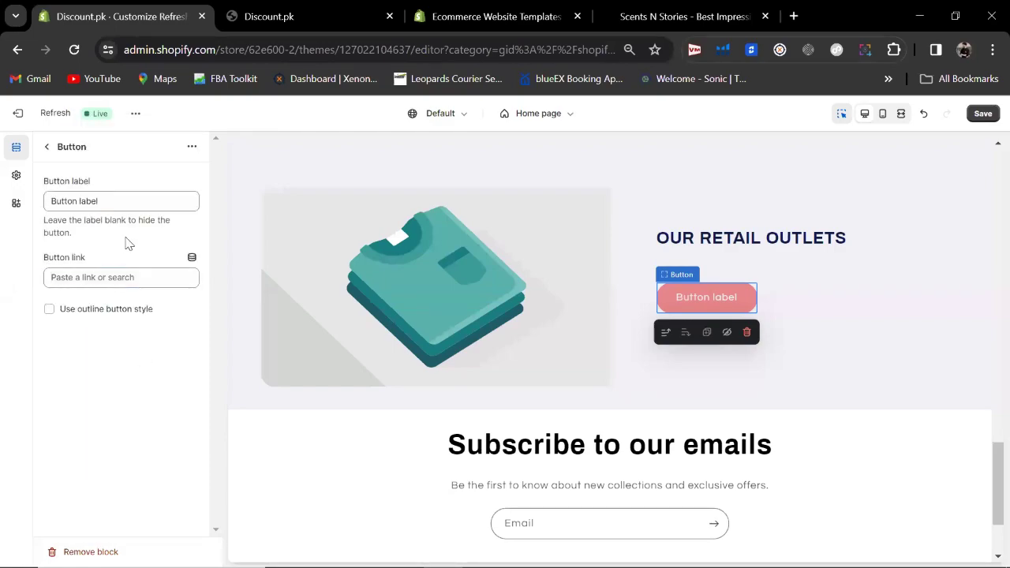
left_click(109, 200)
key("ctrl+a")
key("BackSpace")
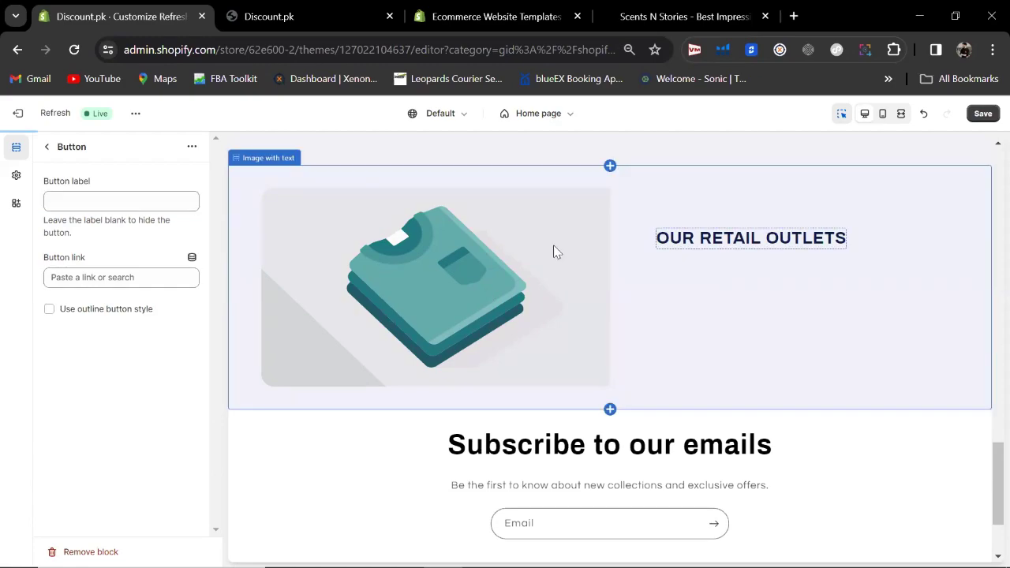
left_click(505, 255)
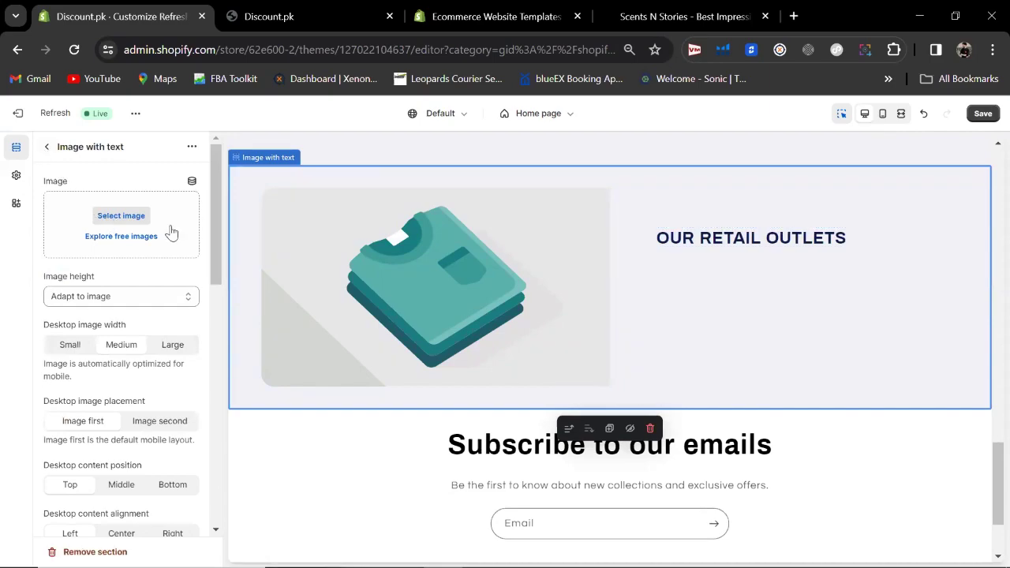
left_click(121, 217)
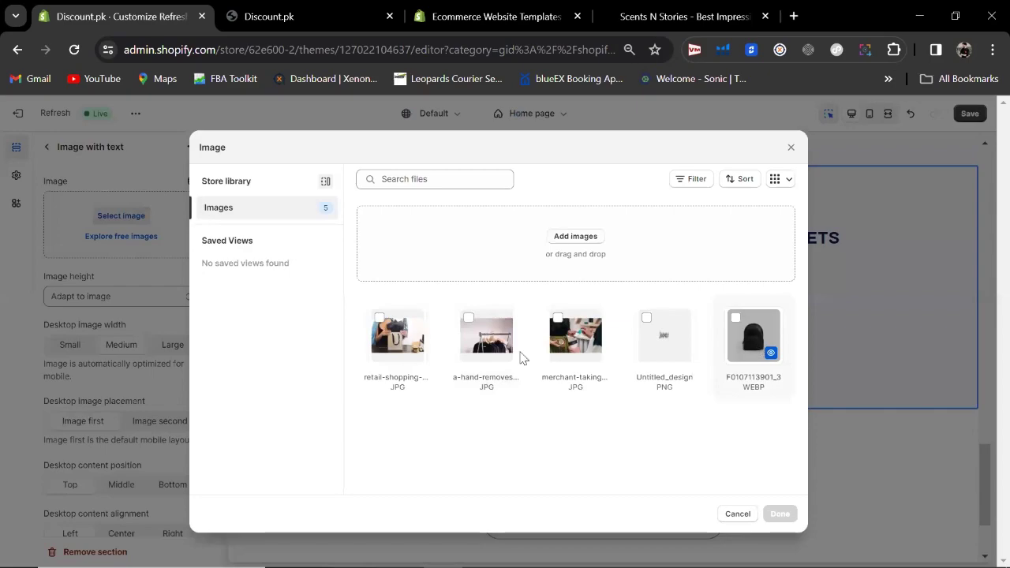
left_click(762, 348)
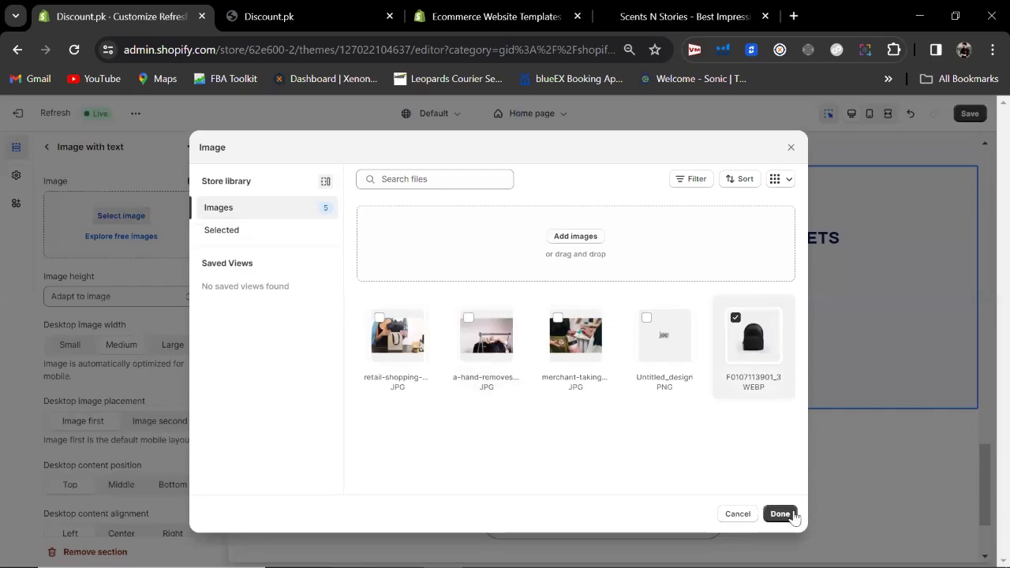
left_click(781, 514)
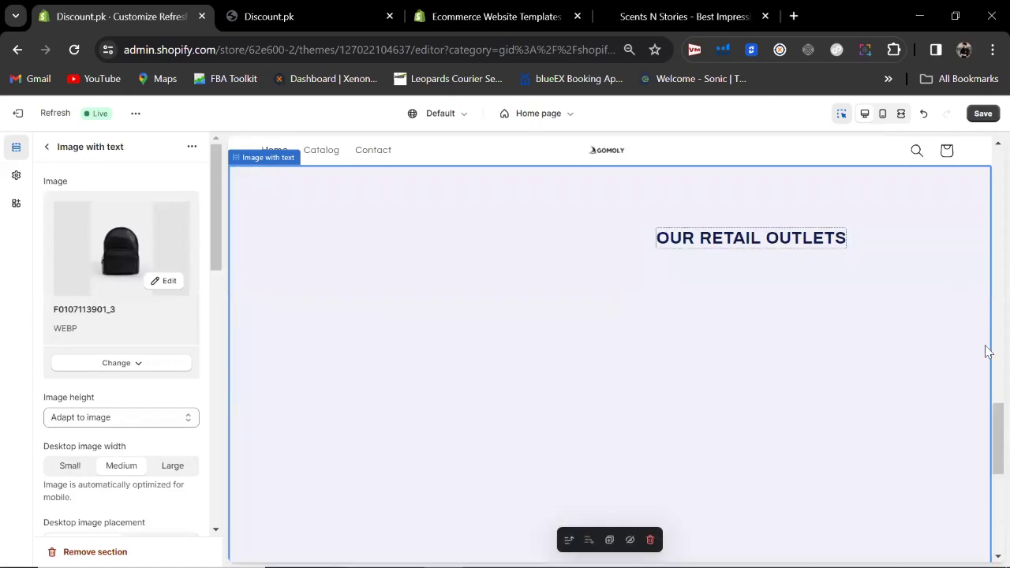
scroll(986, 439, "down", 3)
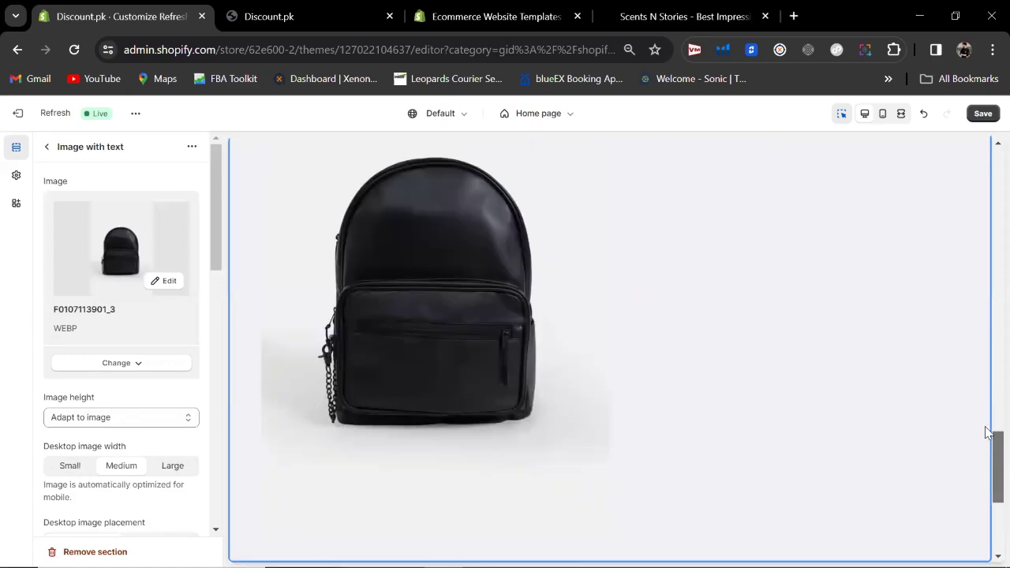
scroll(987, 418, "up", 1)
scroll(988, 406, "up", 2)
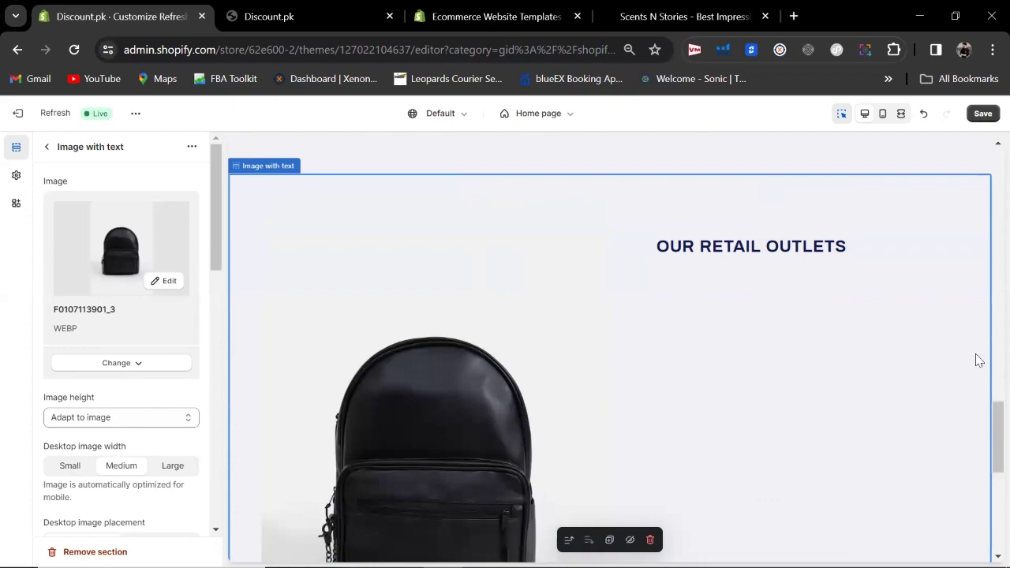
scroll(987, 453, "down", 2)
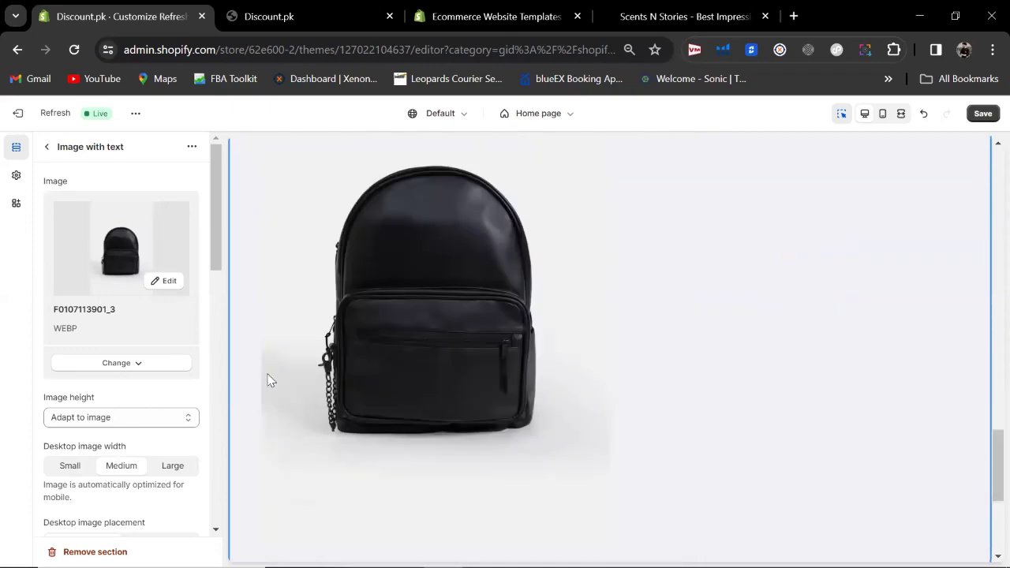
scroll(68, 260, "down", 2)
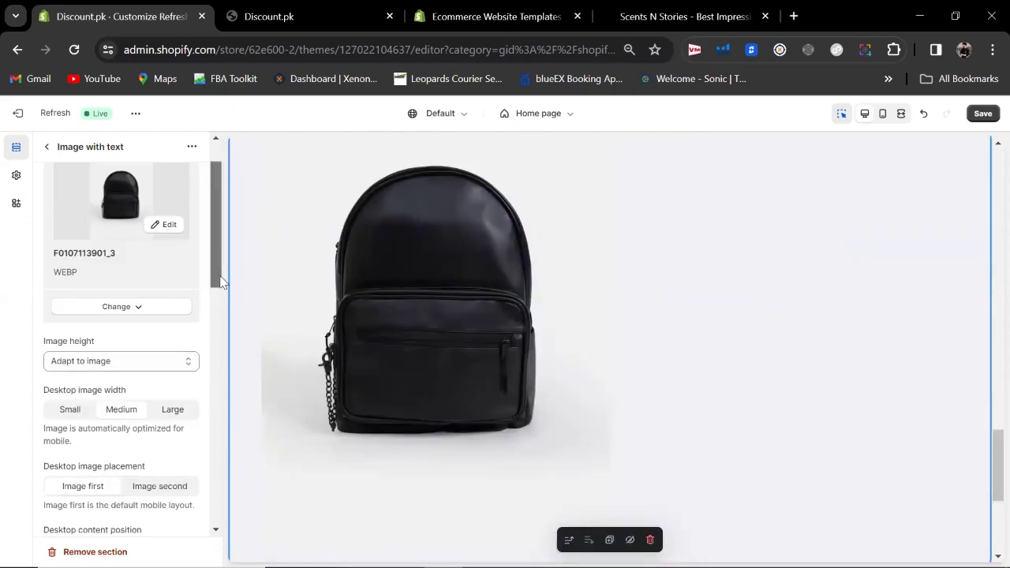
Change the image height to Small, then to Medium
left_click(112, 273)
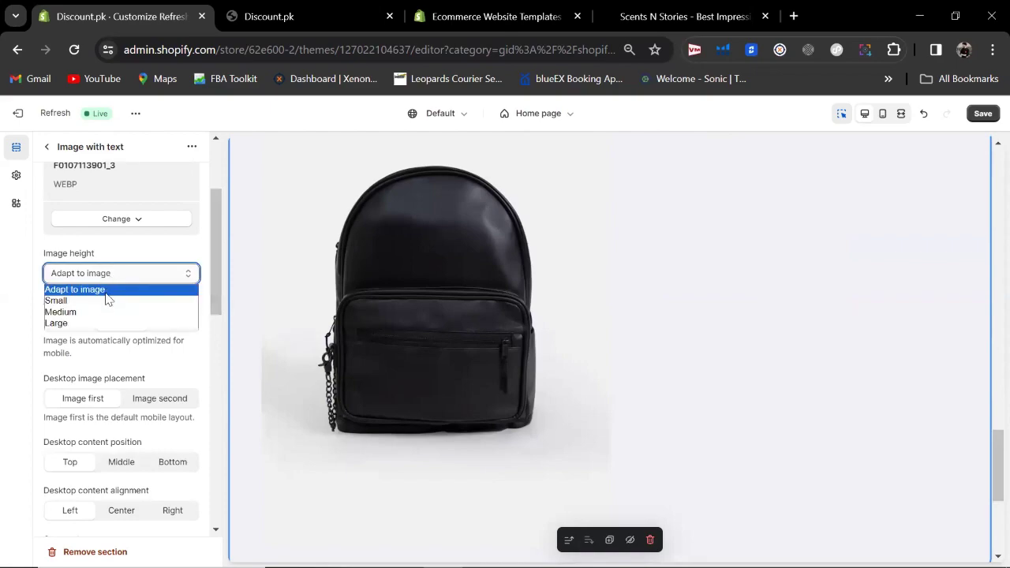
left_click(107, 300)
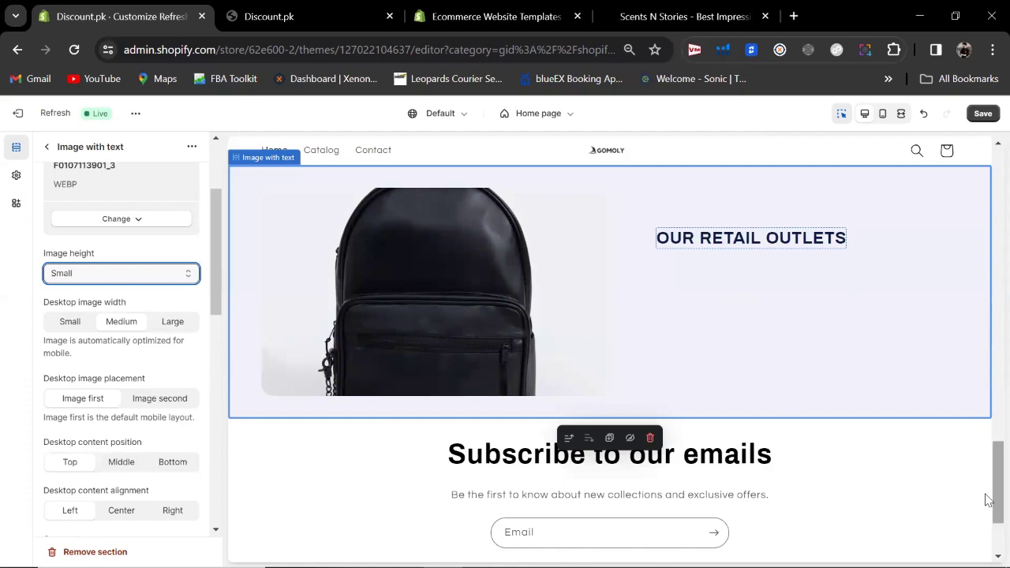
scroll(986, 459, "up", 3)
scroll(986, 485, "down", 2)
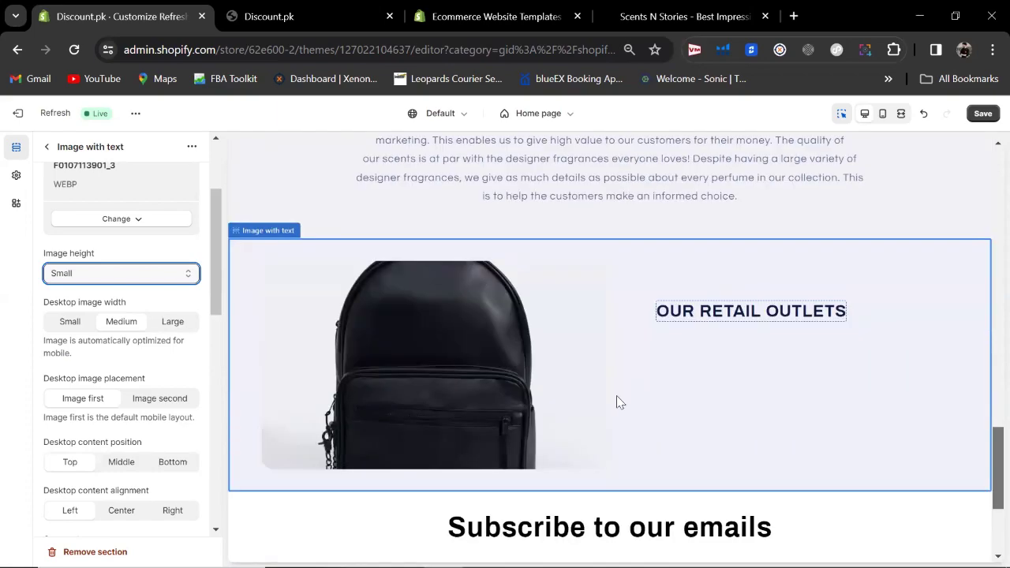
left_click(104, 278)
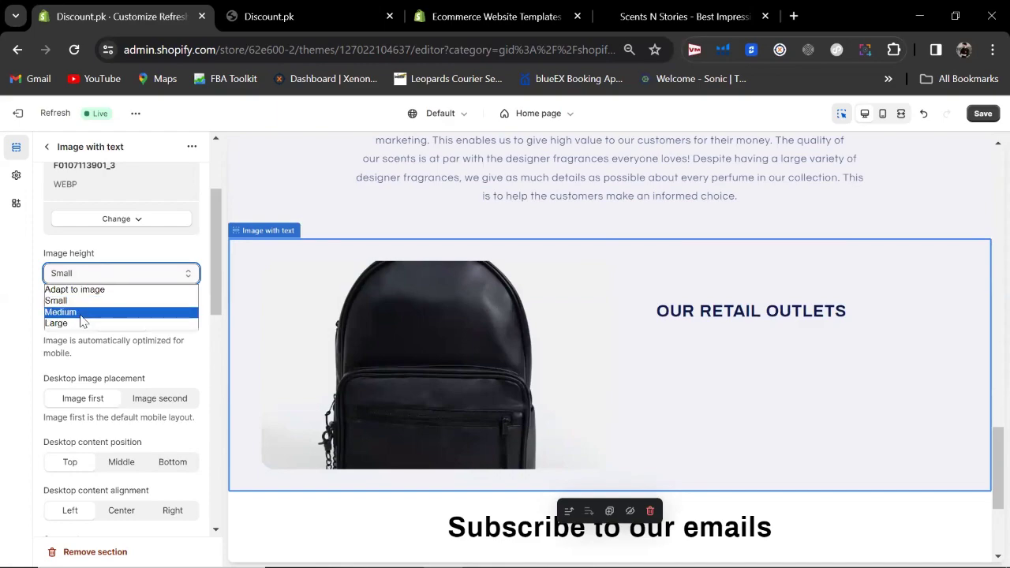
left_click(79, 312)
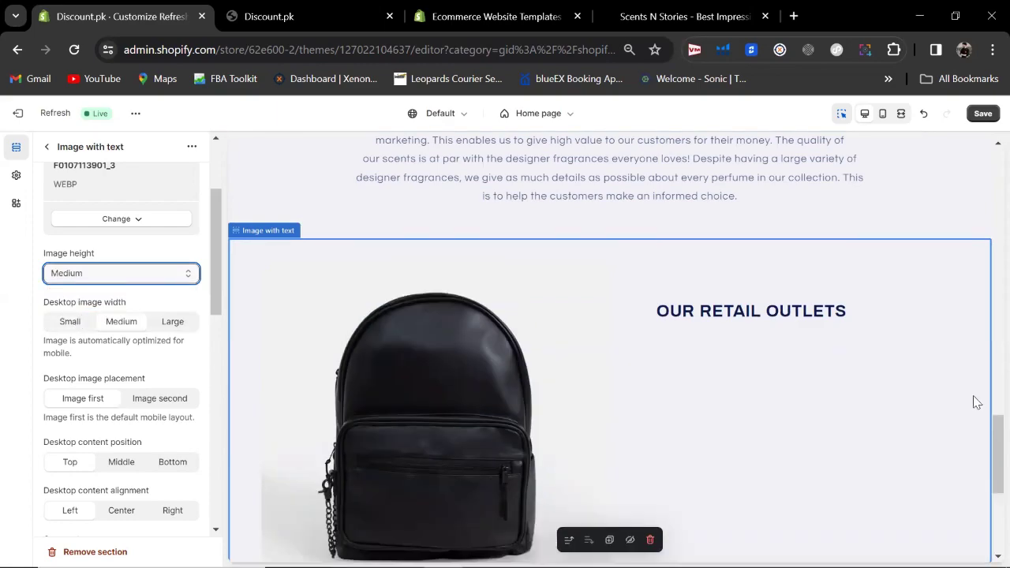
scroll(986, 462, "down", 2)
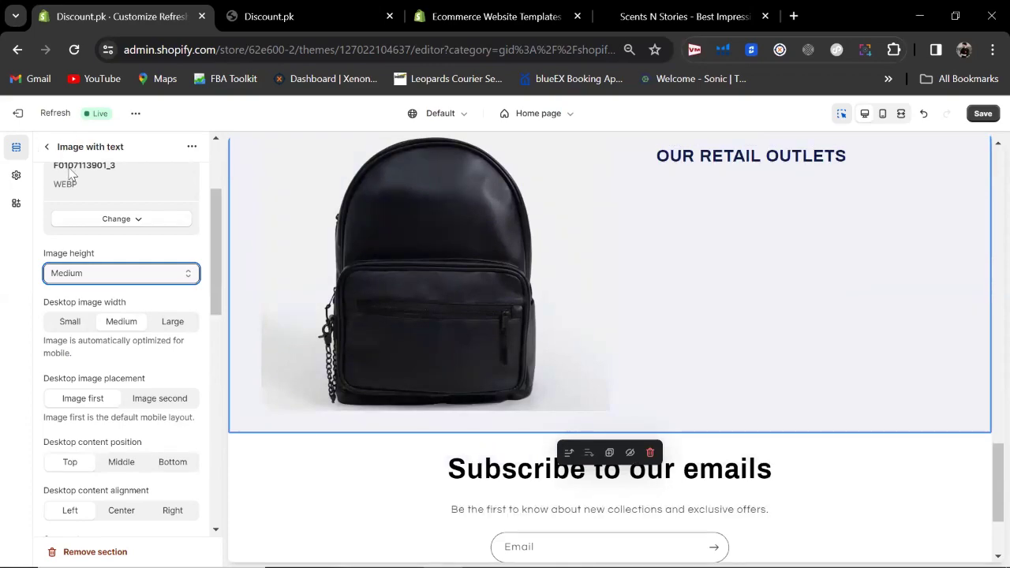
scroll(215, 249, "down", 1)
scroll(246, 389, "down", 5)
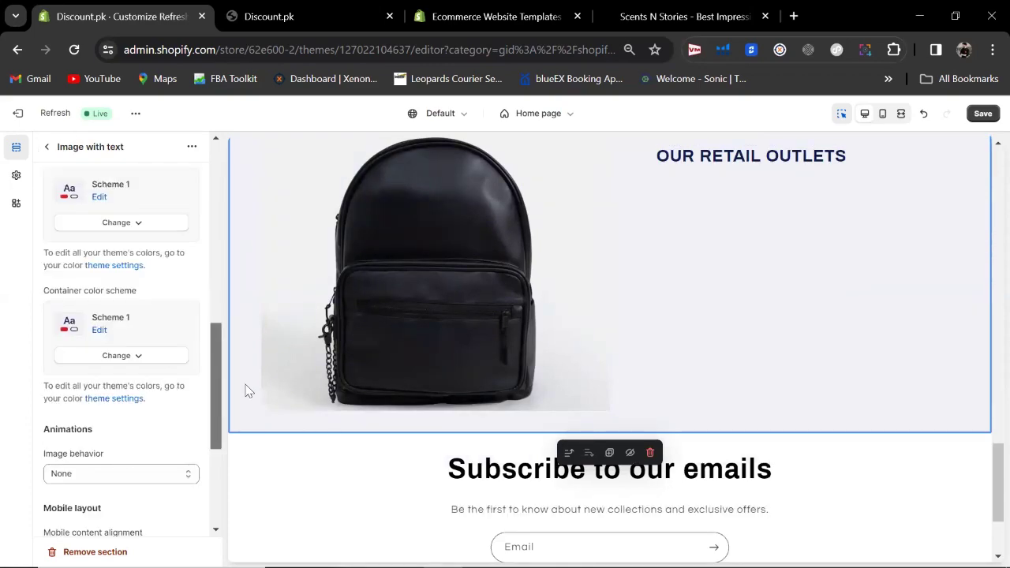
scroll(246, 481, "down", 3)
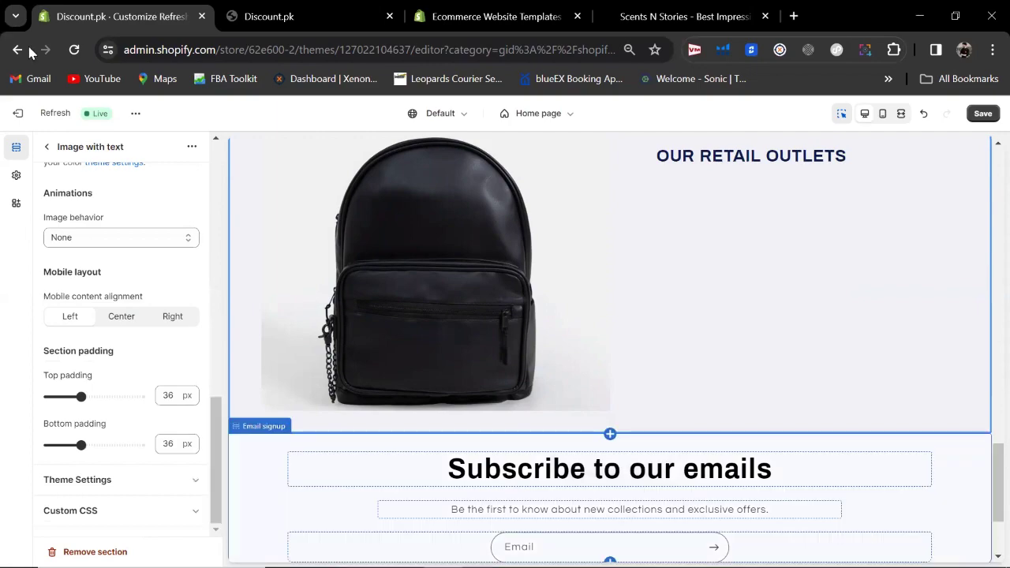
Return to the home page section list and open the Add section picker below Image with text
left_click(50, 147)
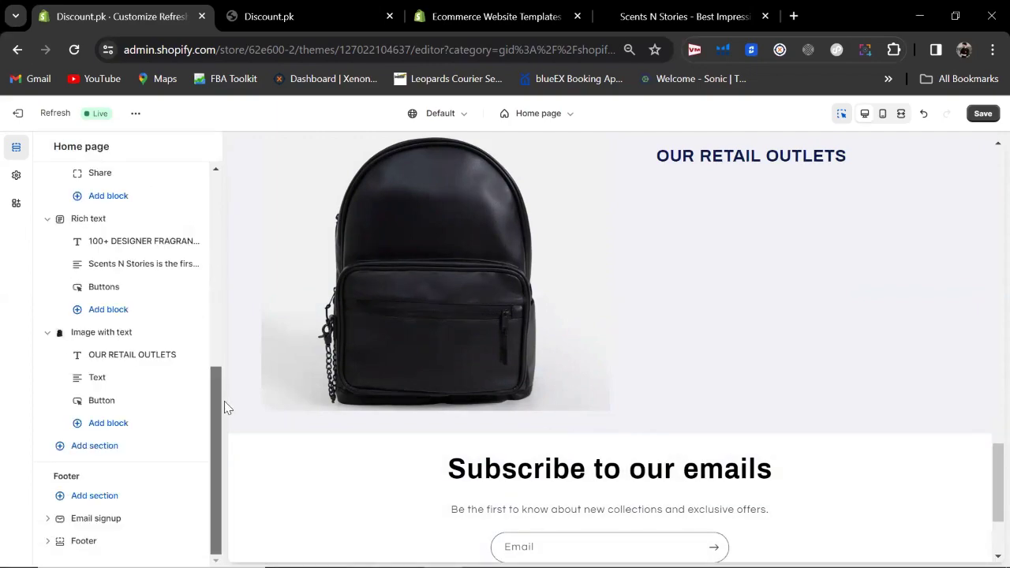
left_click(87, 447)
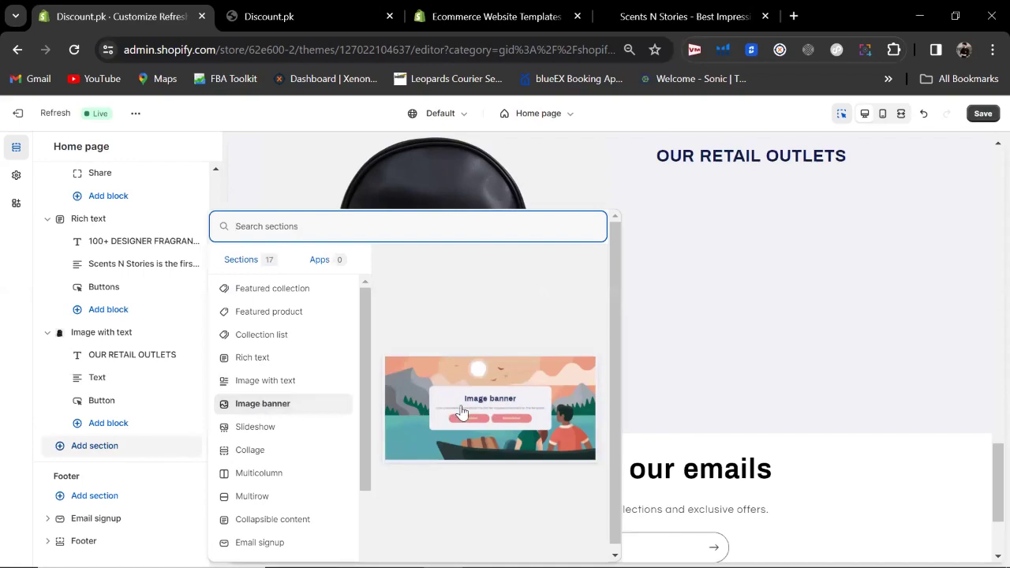
left_click(733, 18)
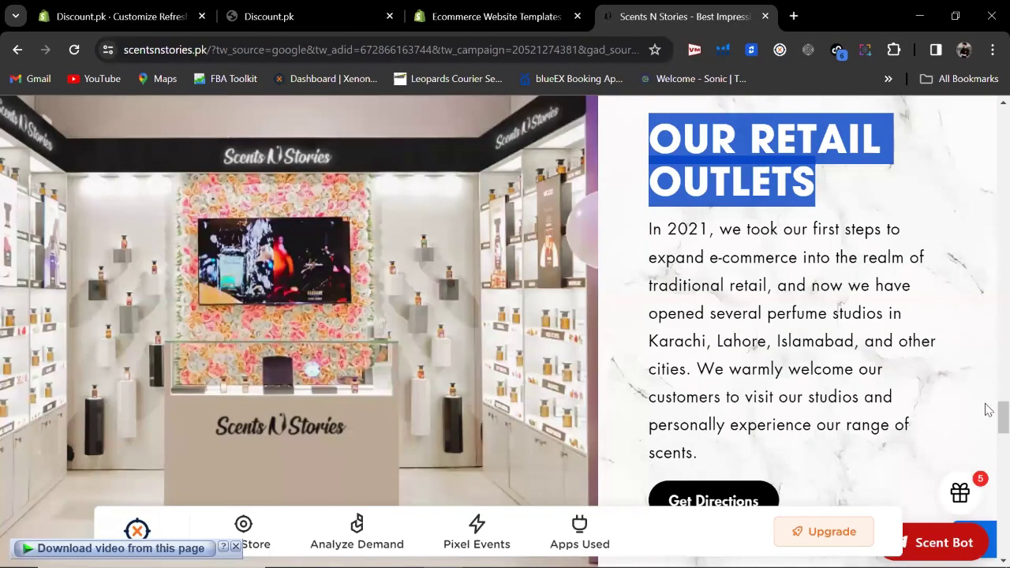
Scroll the Scents N Stories page to the Perfume Wax, Sample Set, Attar and Air Freshness grid
scroll(986, 493, "down", 10)
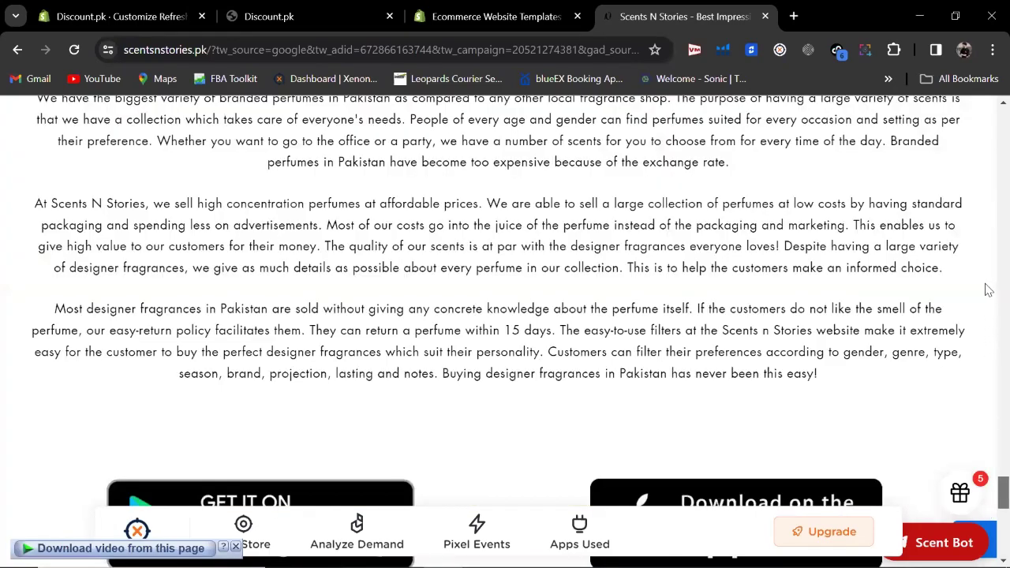
scroll(989, 300, "up", 5)
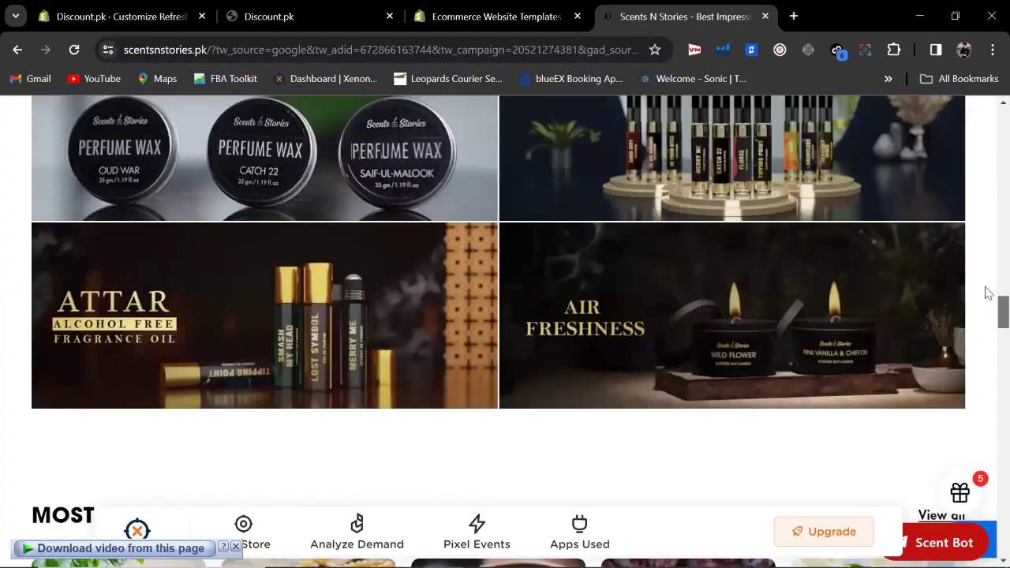
scroll(986, 299, "up", 1)
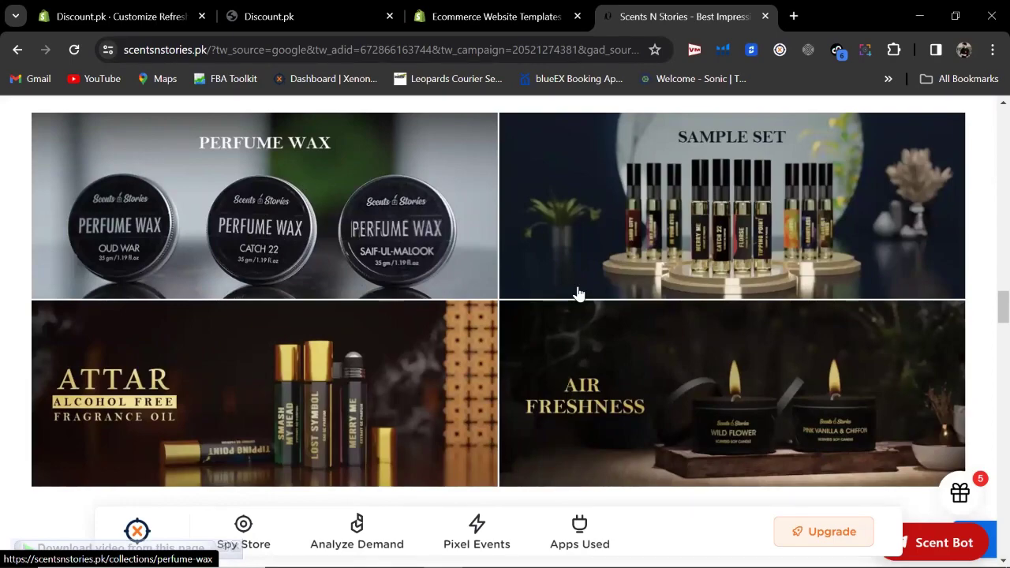
left_click(142, 14)
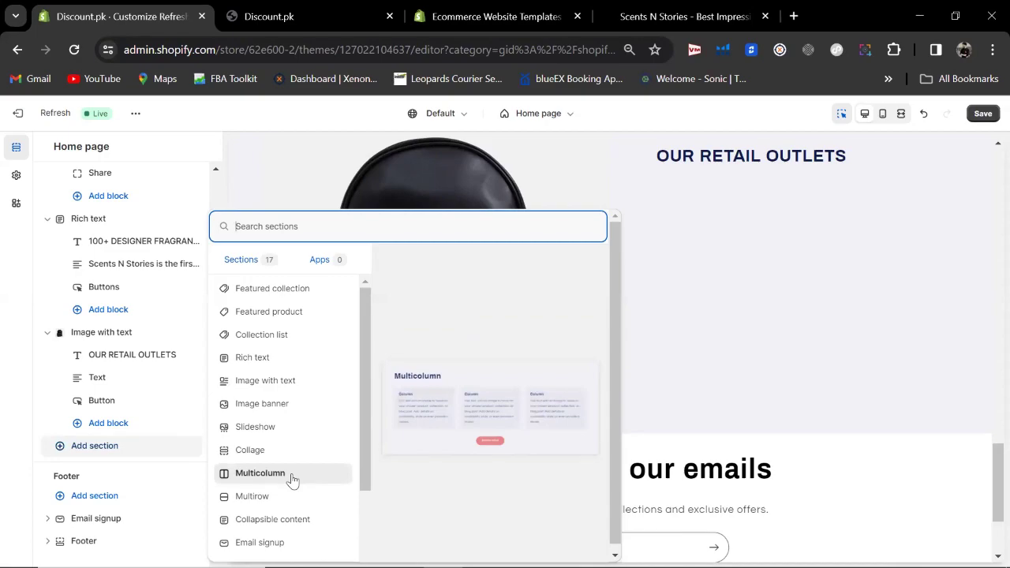
Rename the Multicolumn section heading to 'How To Use'
key("Escape")
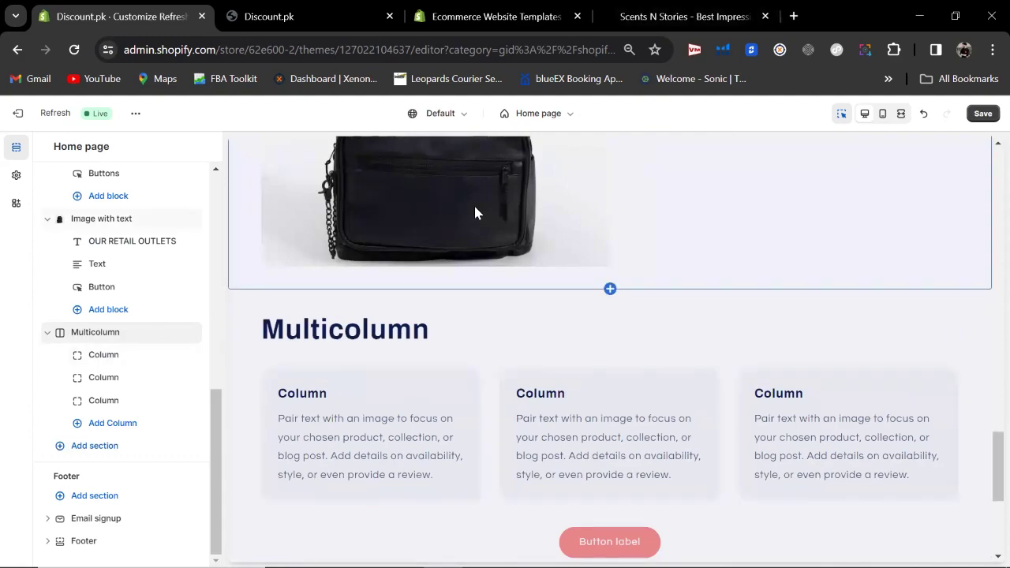
left_click(322, 422)
scroll(322, 424, "down", 1)
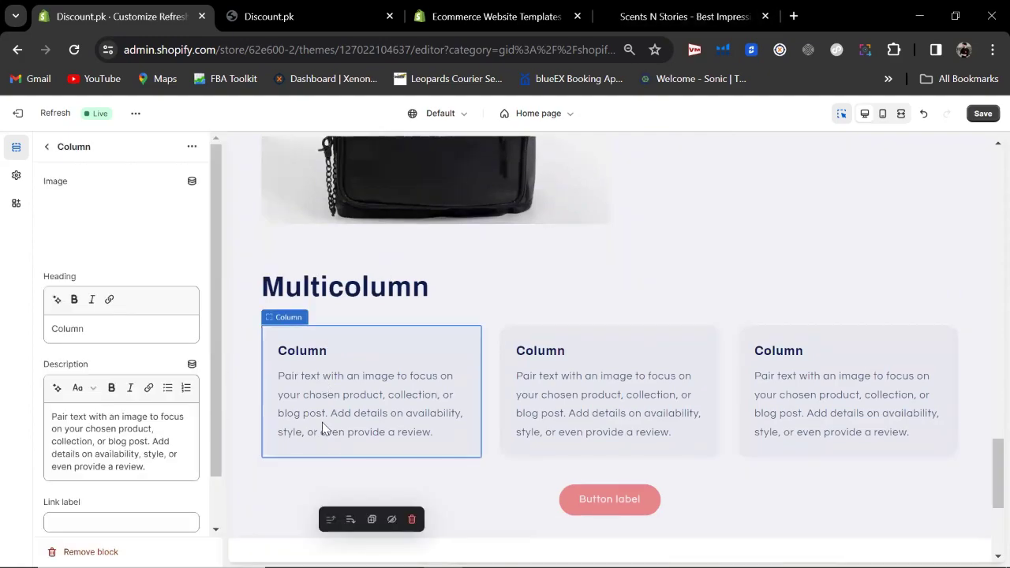
left_click(322, 249)
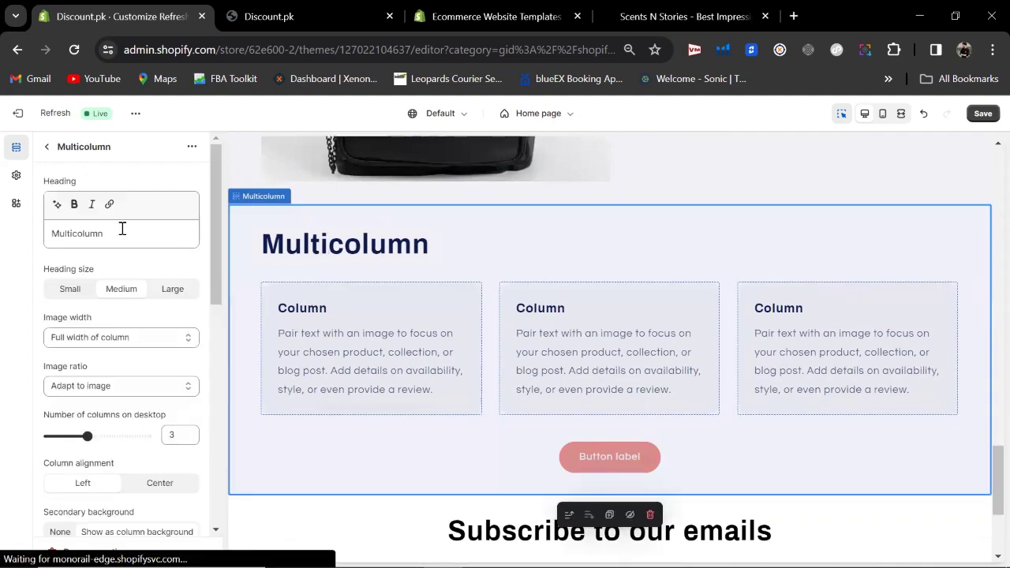
key("ctrl+a")
key("BackSpace")
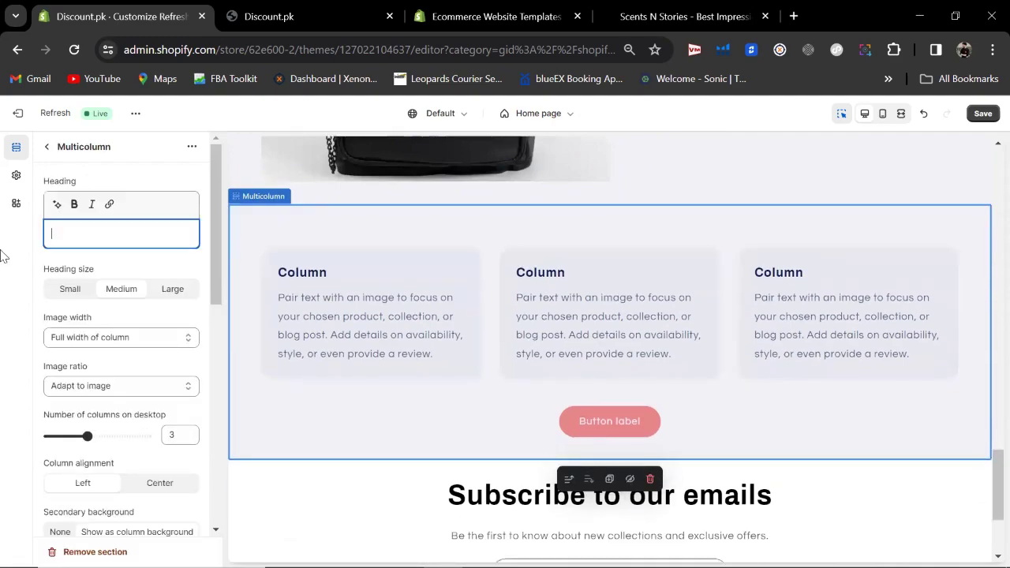
type("How")
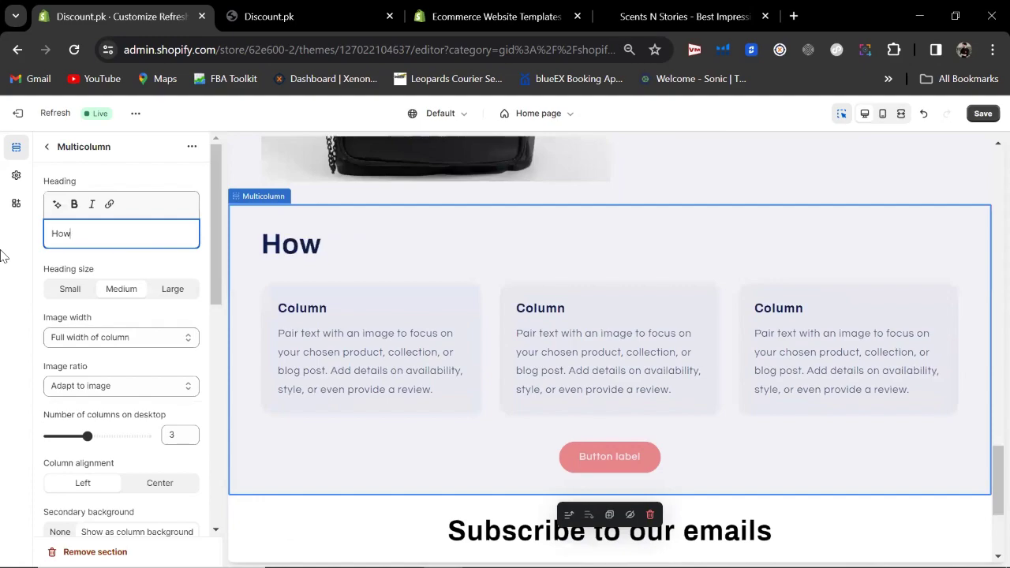
type(" To USe")
key("BackSpace")
key("BackSpace")
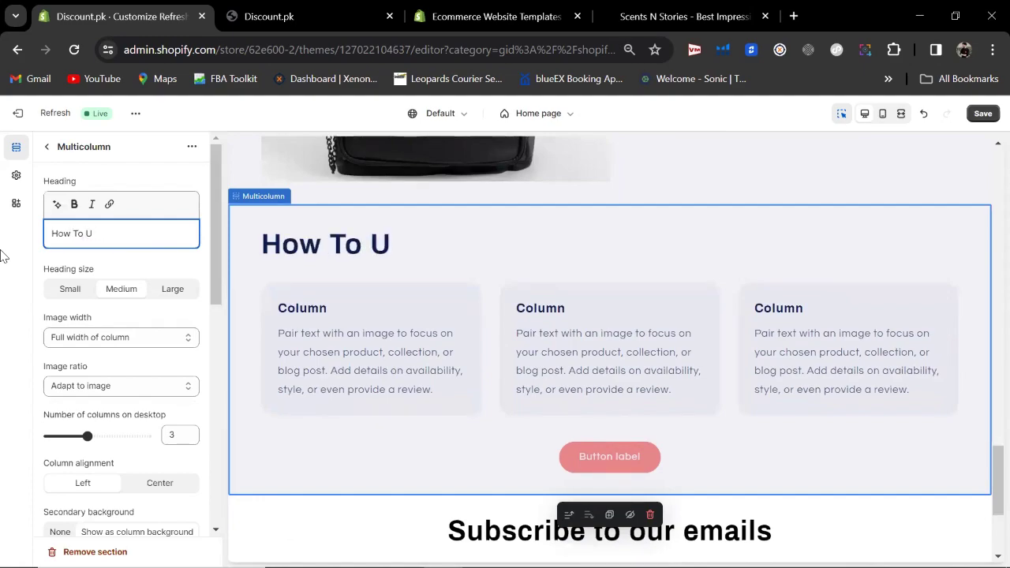
type("se")
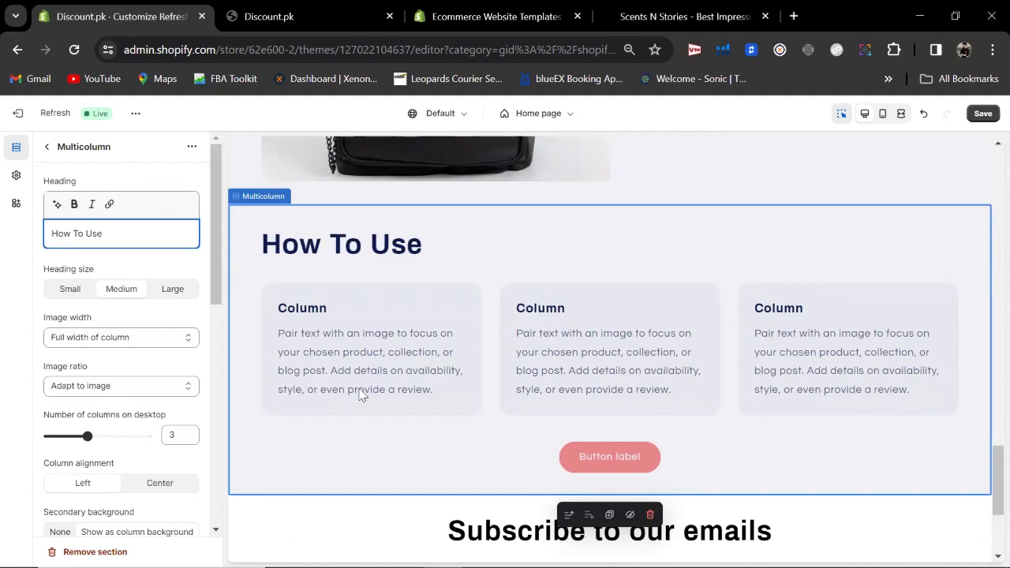
Title the first column 'Step 1', keeping its default description text
left_click(361, 392)
left_click(114, 338)
key("ctrl+a")
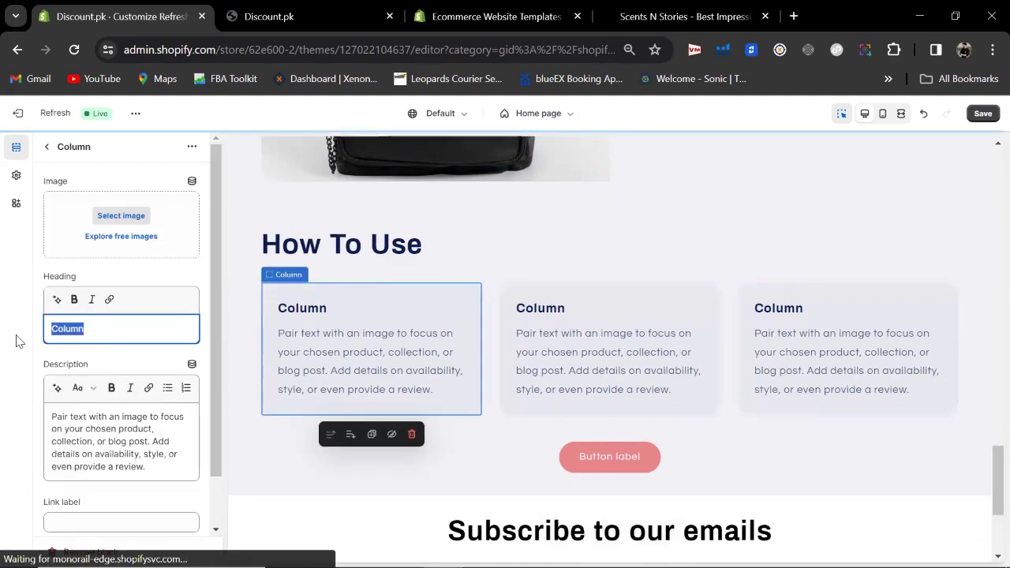
key("BackSpace")
type("Step")
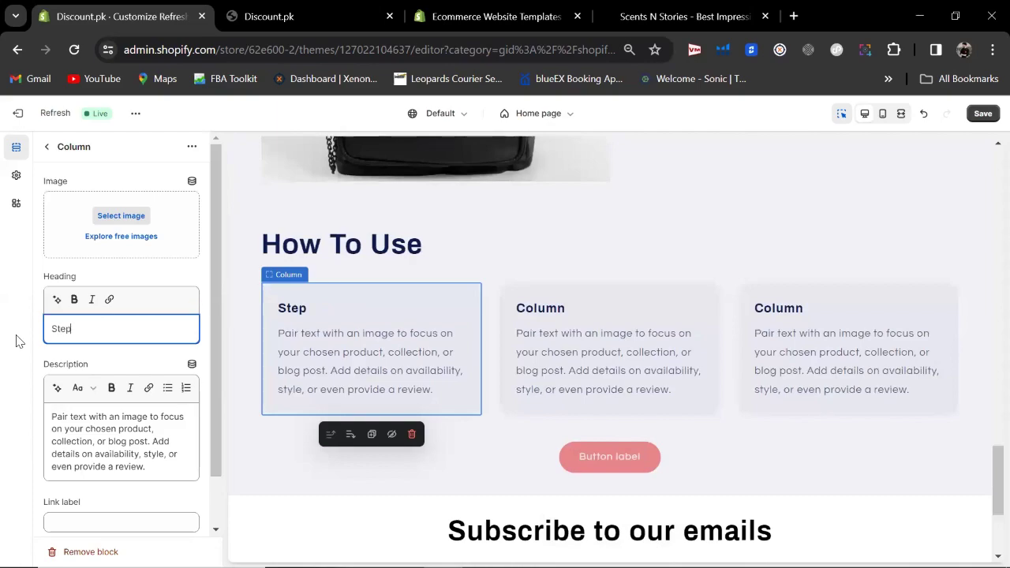
type(" 1")
left_click_drag(151, 473, 49, 401)
key("BackSpace")
type("dhfjkdhfjhf")
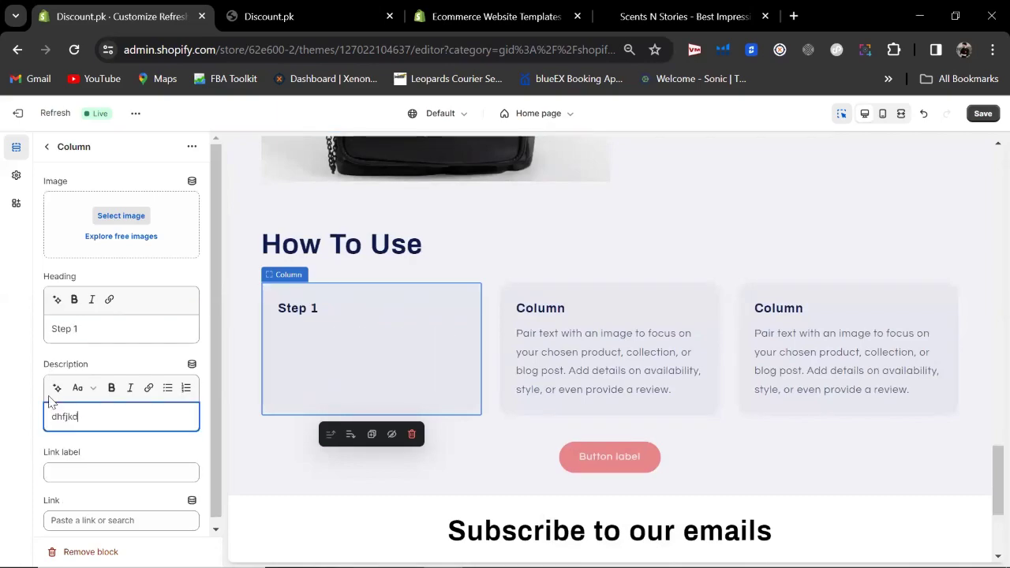
key("BackSpace")
key("BackSpace")
key("BackSpace")
key("BackSpace")
key("BackSpace")
key("BackSpace")
key("BackSpace")
key("BackSpace")
key("BackSpace")
key("BackSpace")
key("BackSpace")
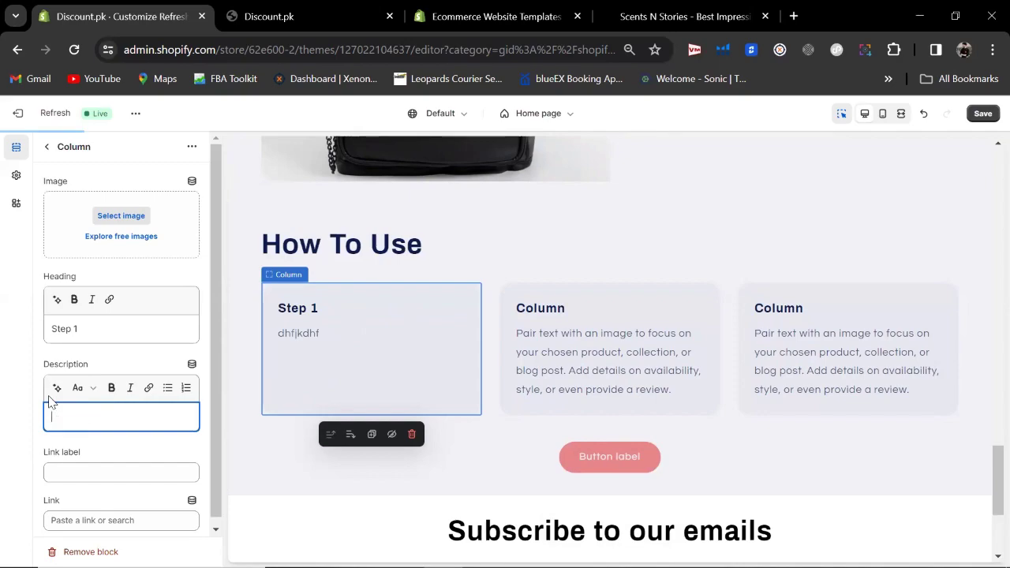
key("ctrl+z")
key("ctrl+z")
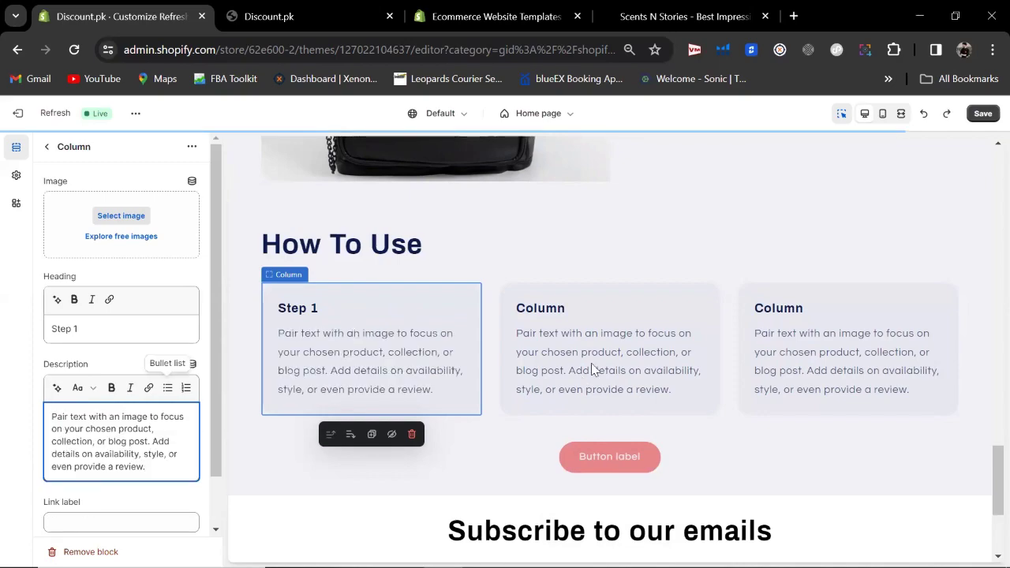
Title the second and third columns 'Step 2' and 'Step 3'
left_click(593, 368)
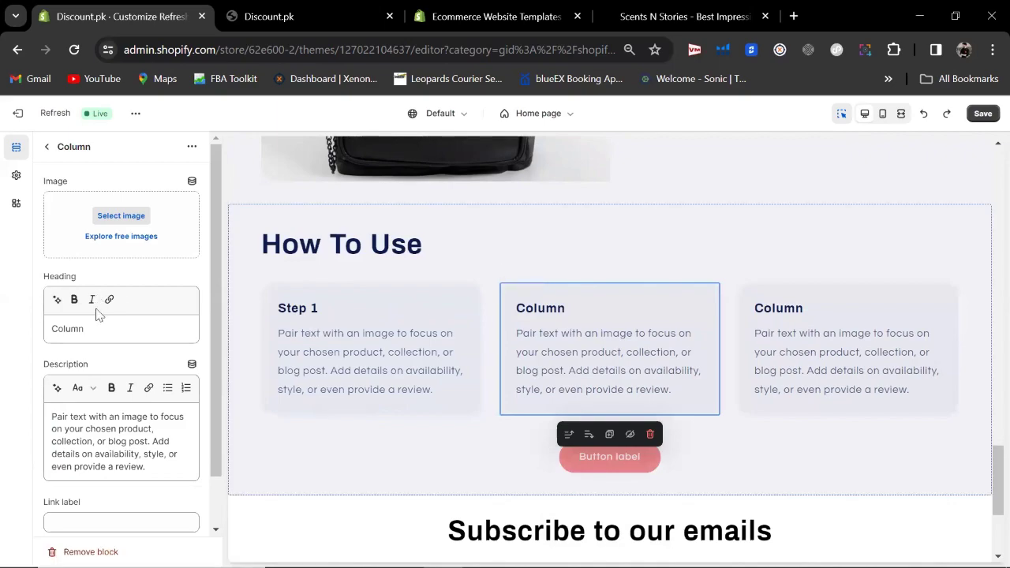
double_click(47, 329)
key("BackSpace")
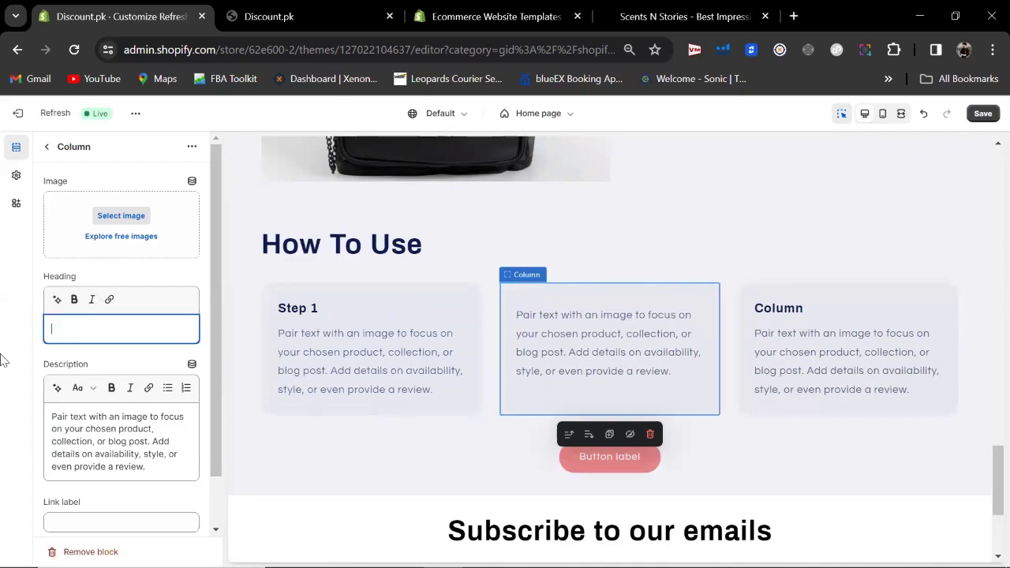
type("Step")
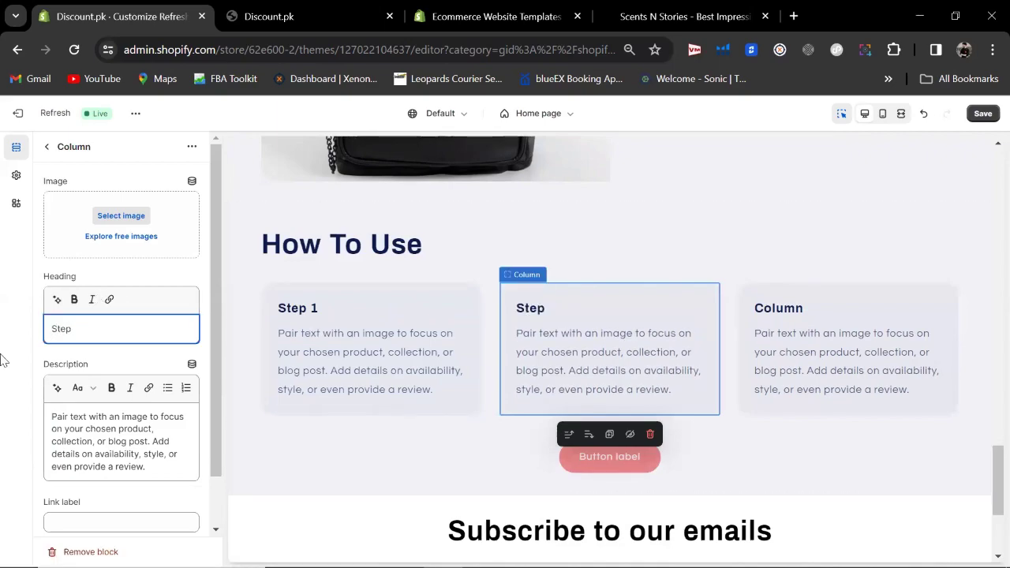
type(" 2")
left_click(777, 310)
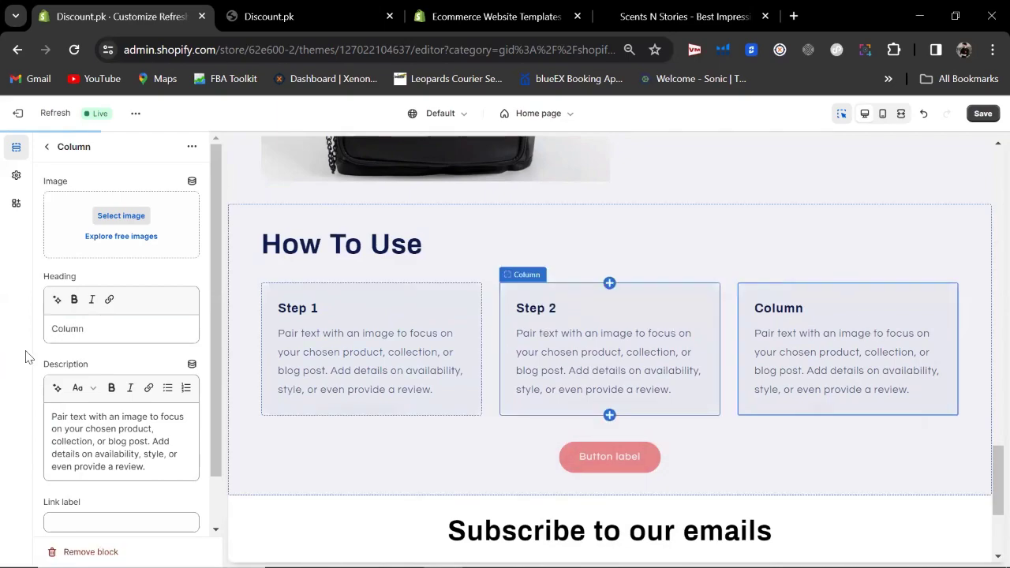
type("St")
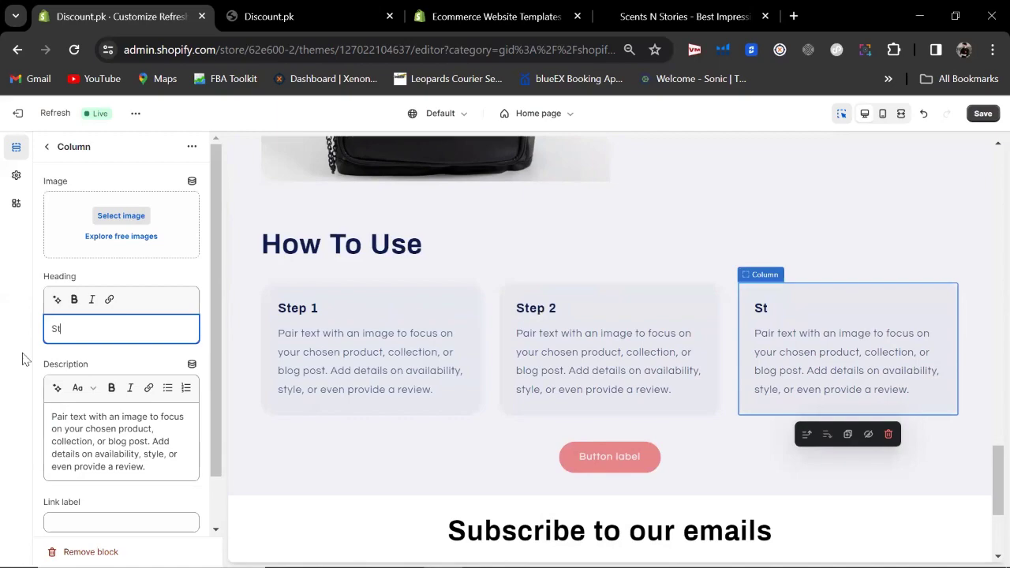
type("ep 3")
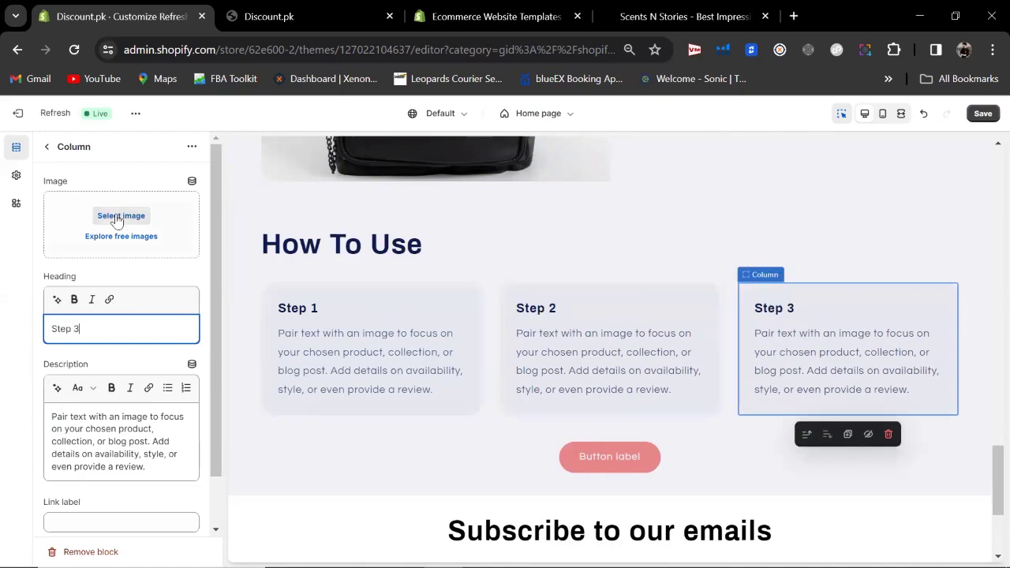
left_click_drag(214, 260, 213, 308)
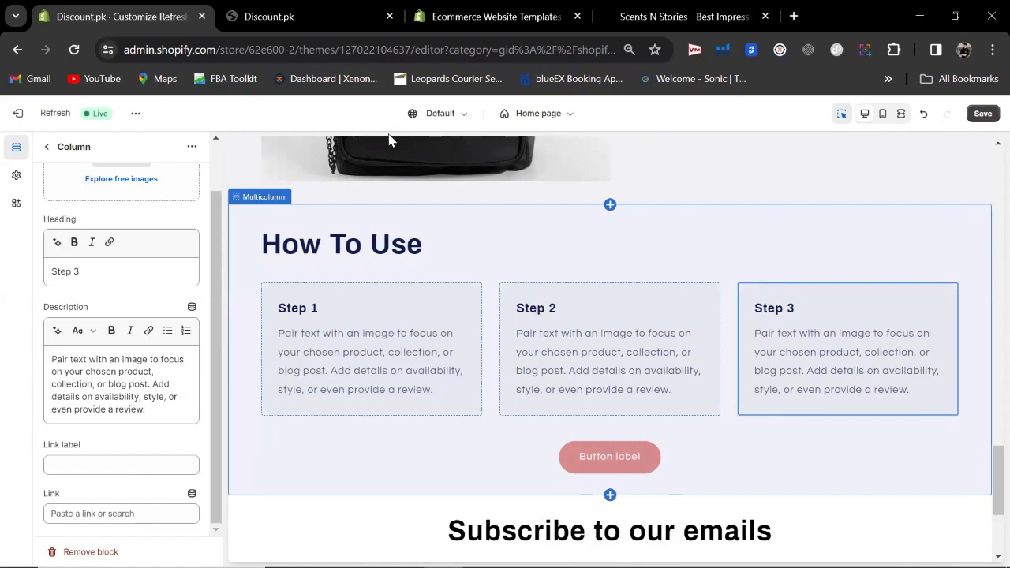
scroll(211, 228, "up", 1)
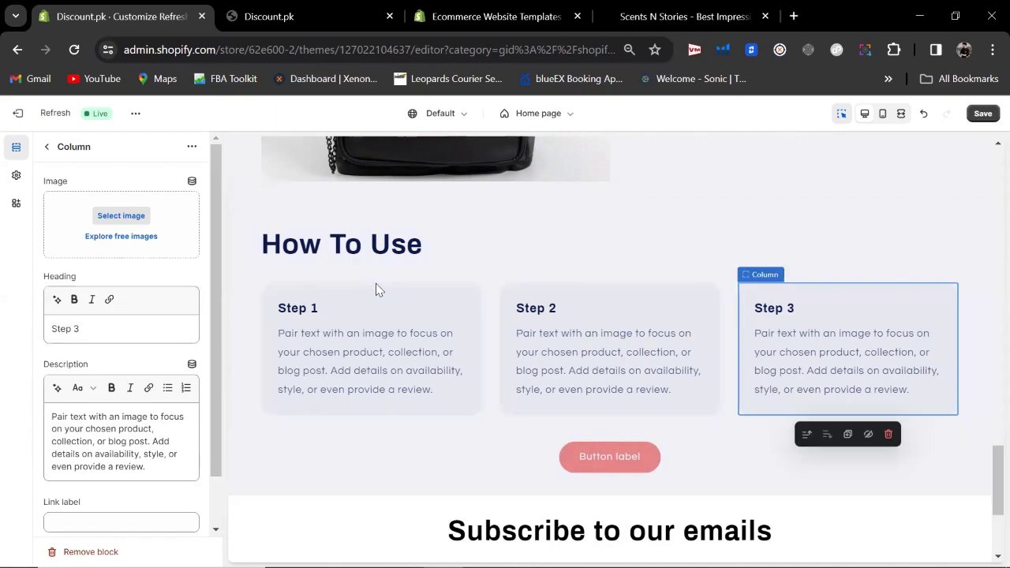
key("ctrl+4")
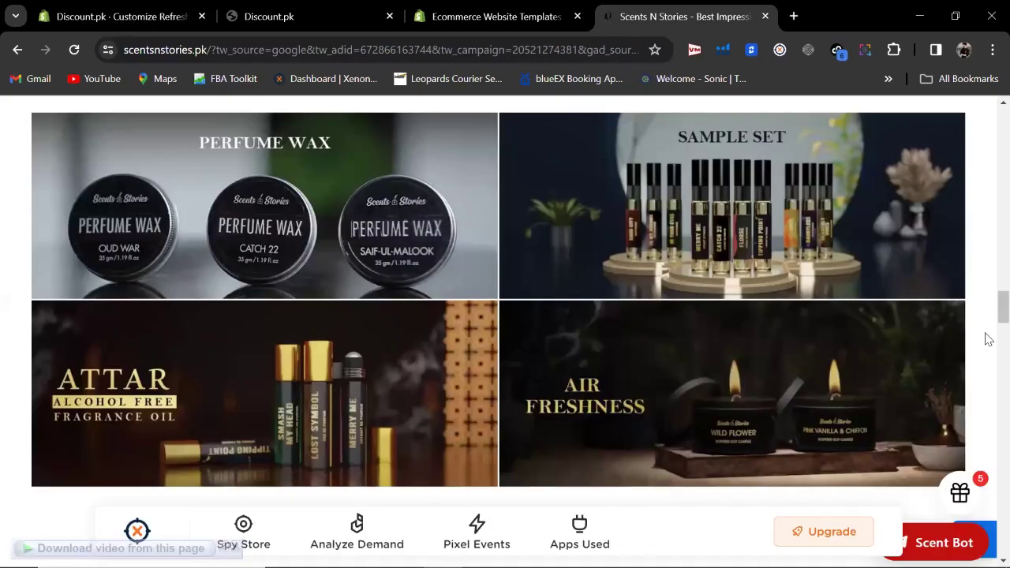
Scroll through the scentsnstories.pk home page for reference, then return to the Discount.pk theme editor
scroll(986, 339, "down", 5)
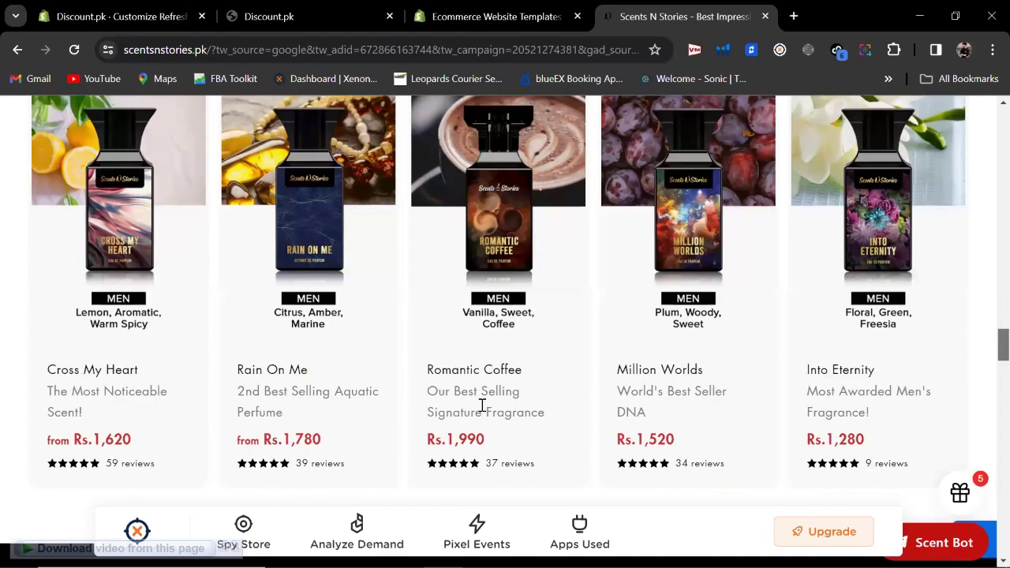
scroll(177, 371, "down", 5)
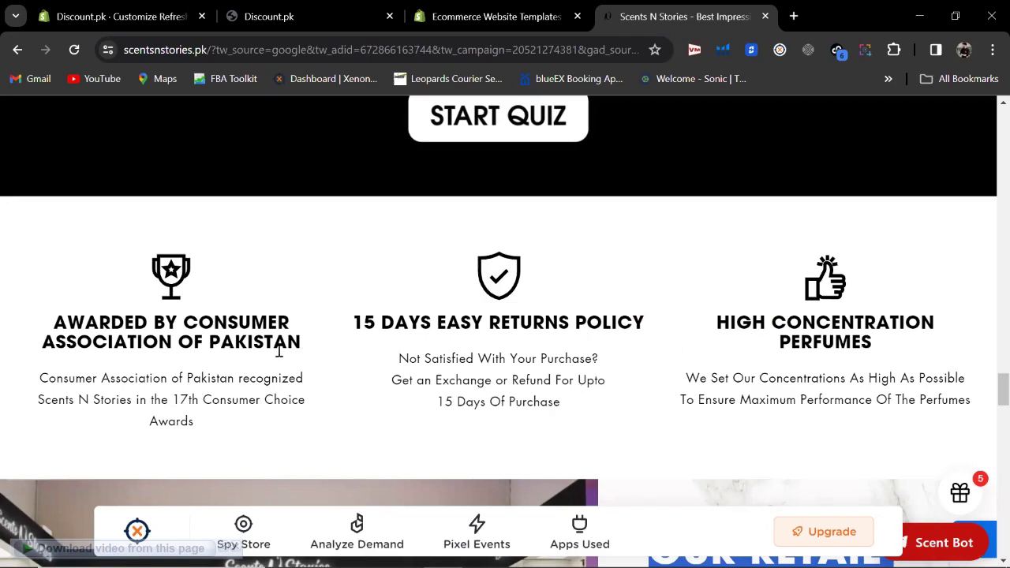
left_click(103, 19)
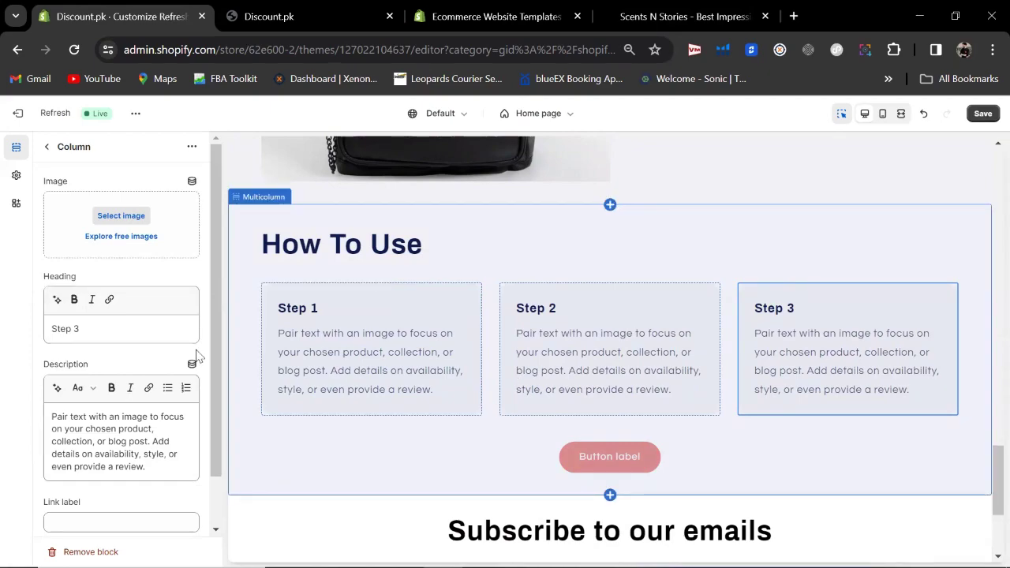
Empty the How To Use button label to remove its button, then save the home page
scroll(221, 361, "down", 1)
scroll(221, 362, "down", 1)
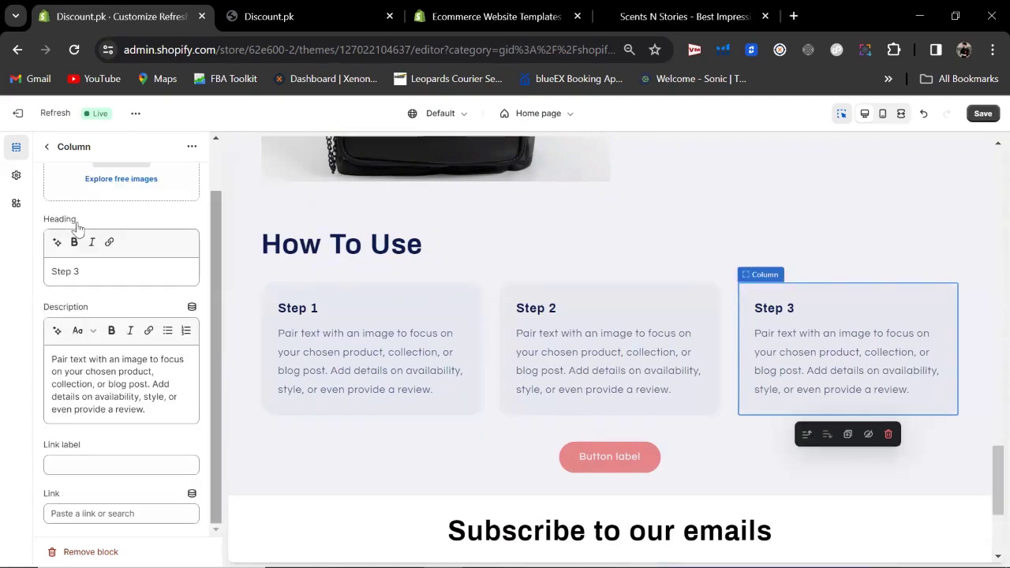
left_click(45, 149)
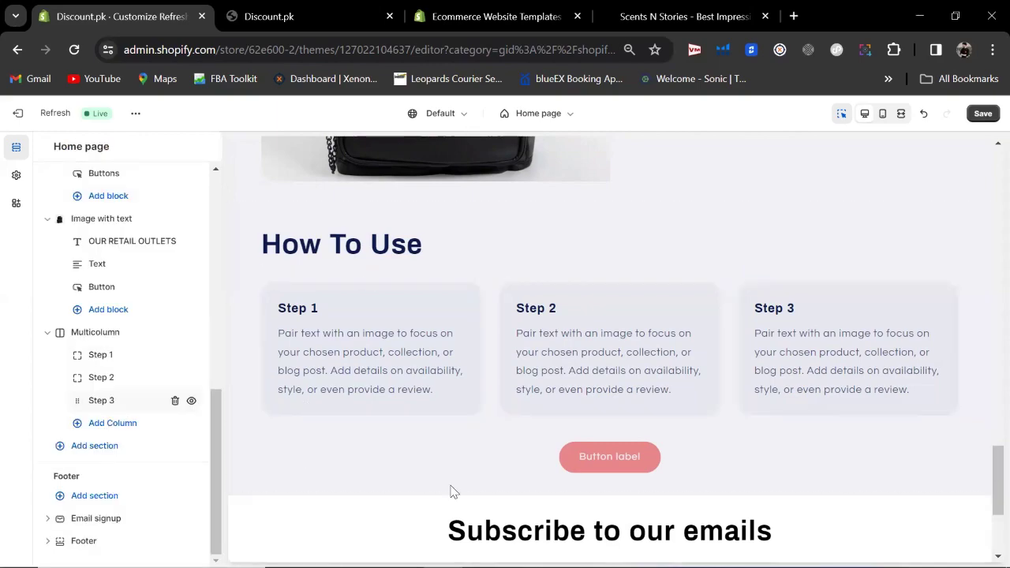
left_click(615, 457)
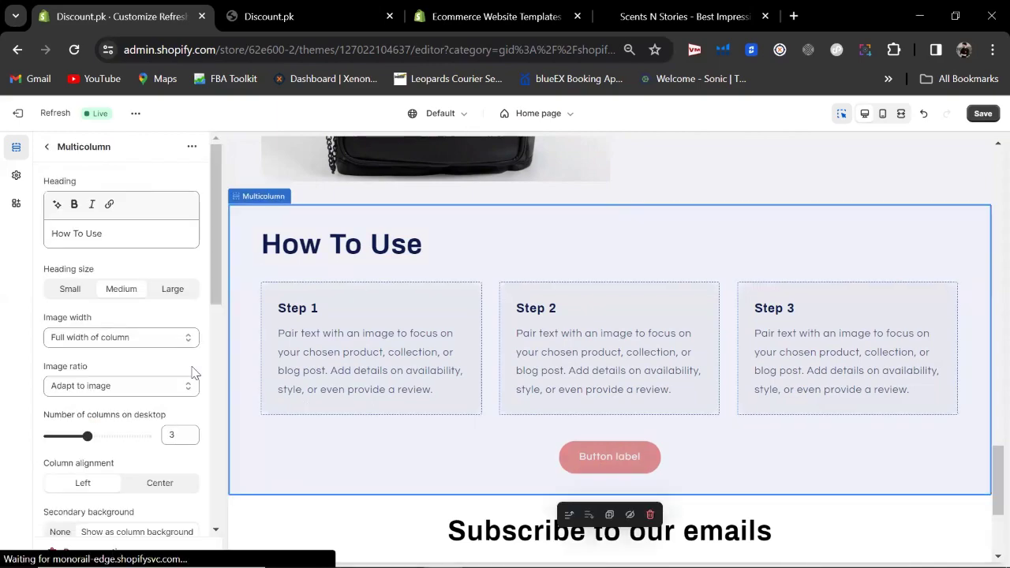
scroll(219, 347, "down", 4)
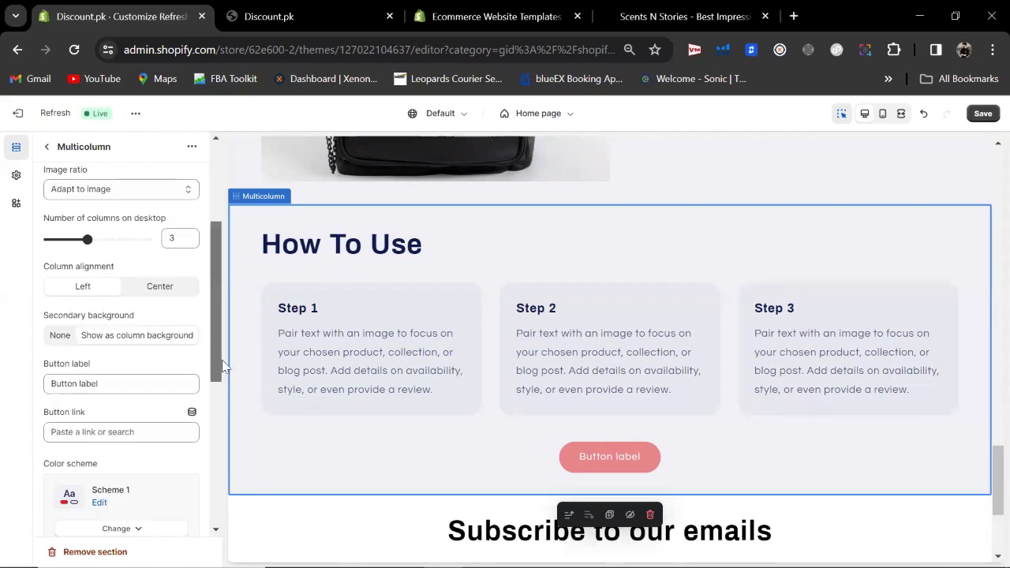
left_click(113, 275)
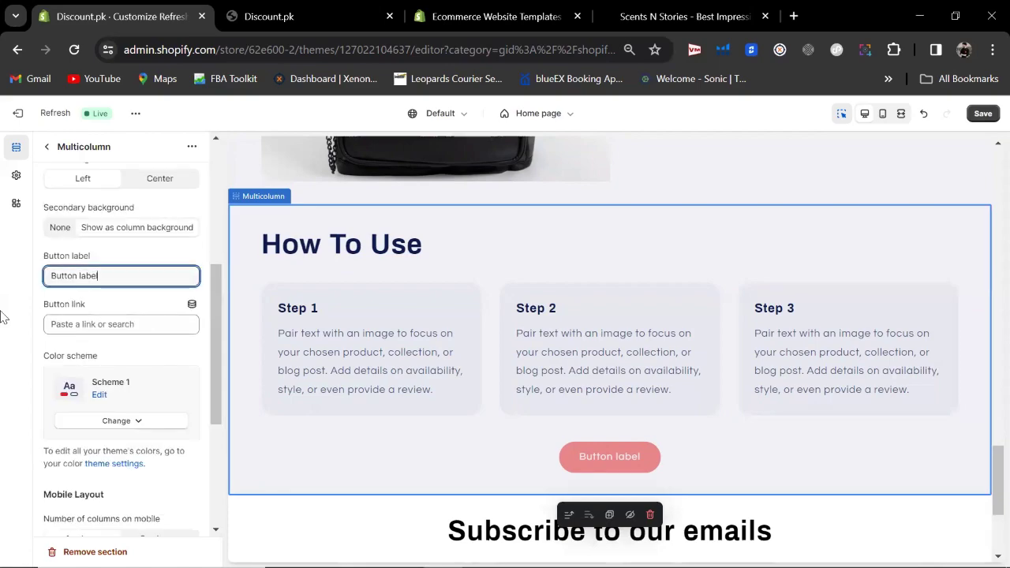
key("ctrl+a")
key("BackSpace")
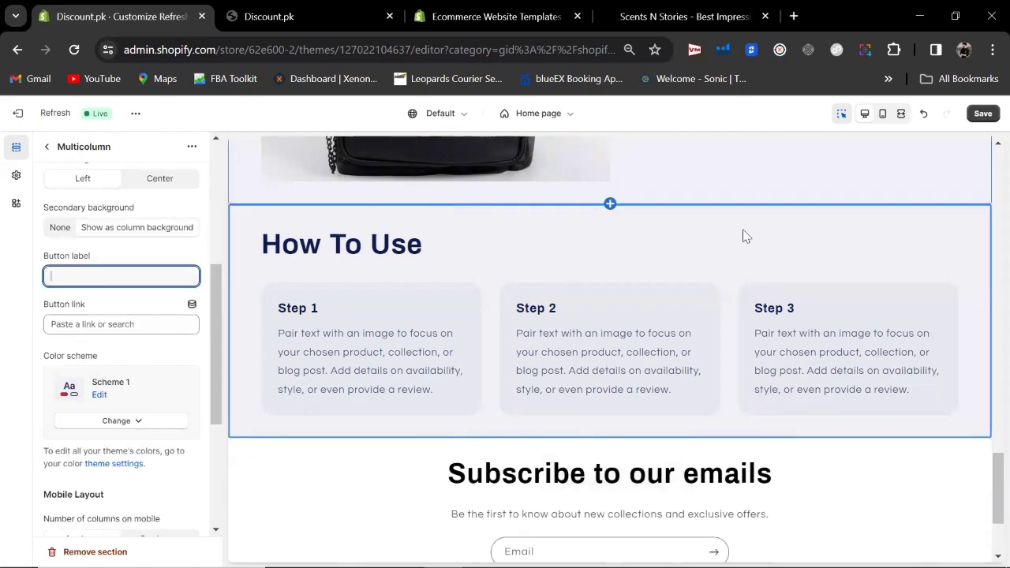
left_click(983, 115)
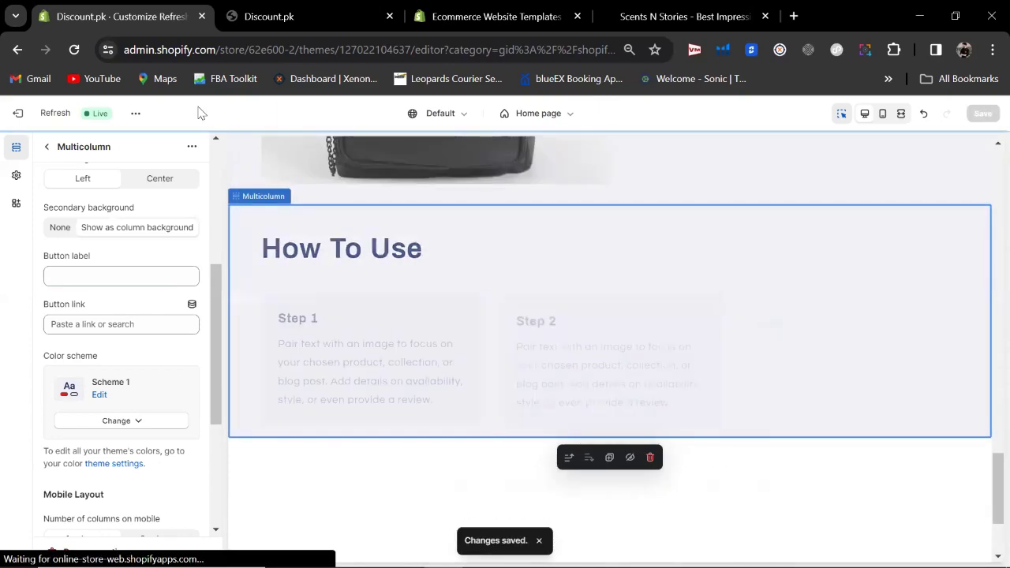
left_click(45, 150)
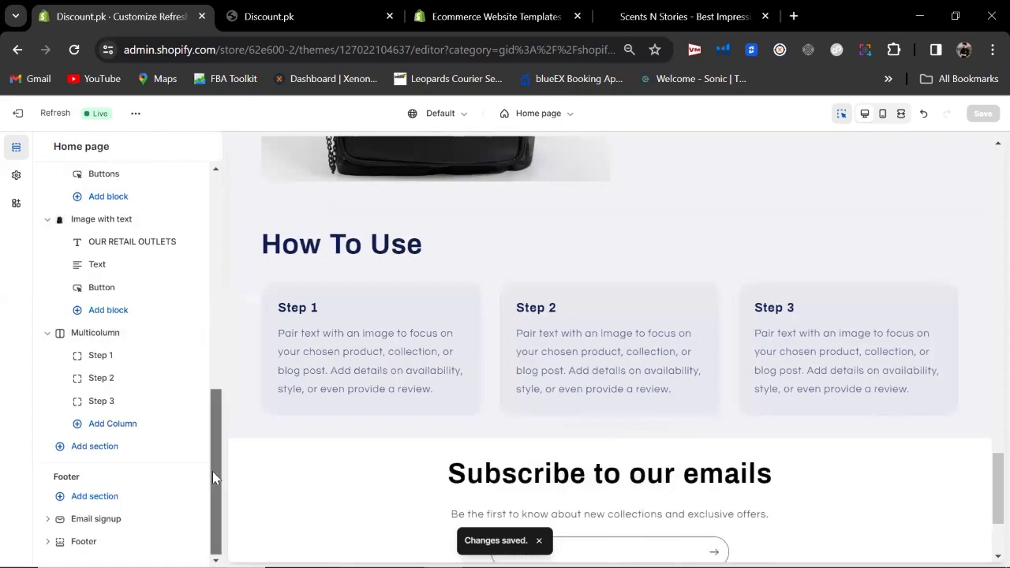
Insert a Multirow section with three placeholder Row blocks under the How To Use columns
left_click(107, 448)
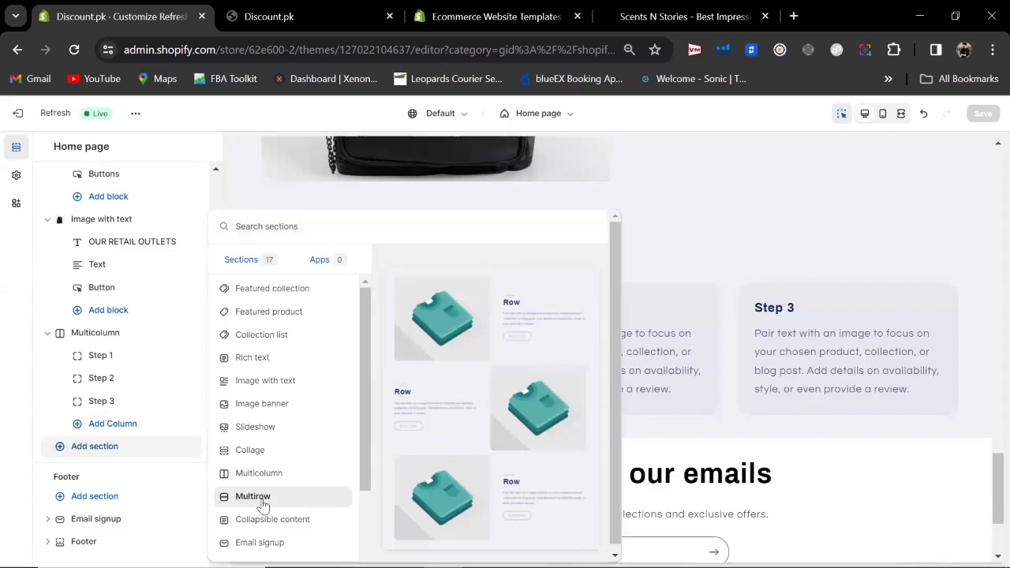
key("Escape")
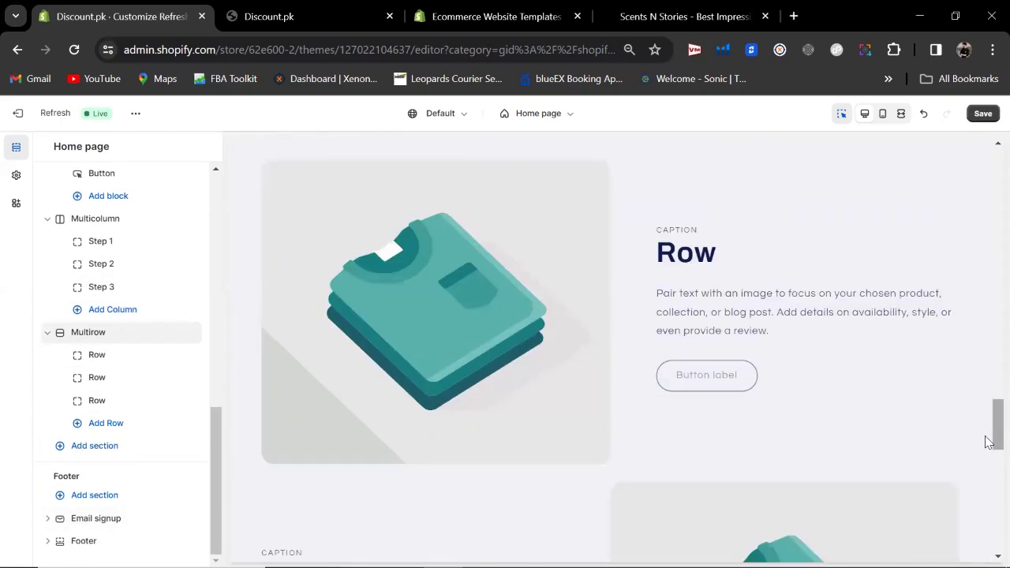
left_click_drag(987, 440, 985, 372)
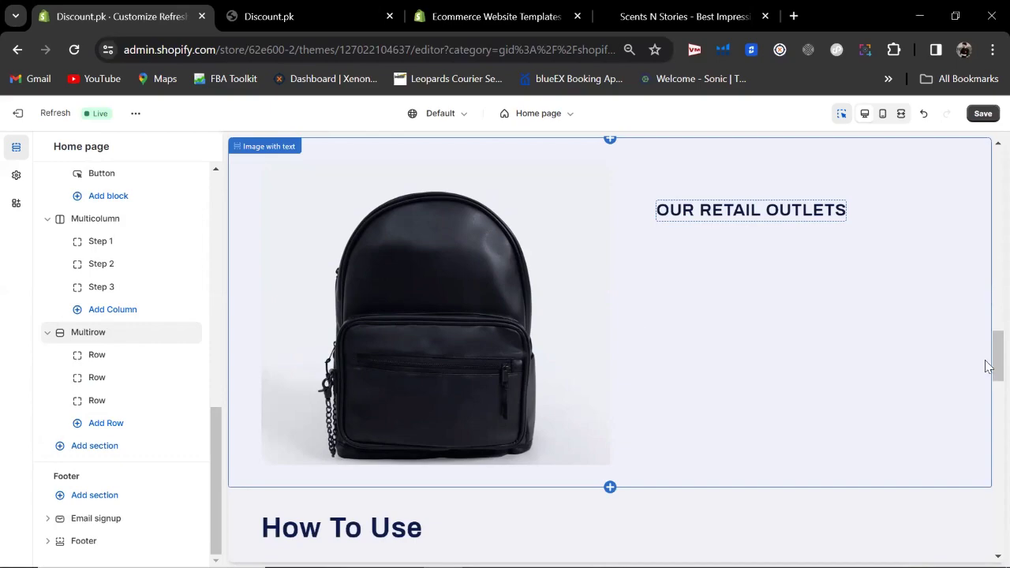
left_click_drag(986, 355, 997, 417)
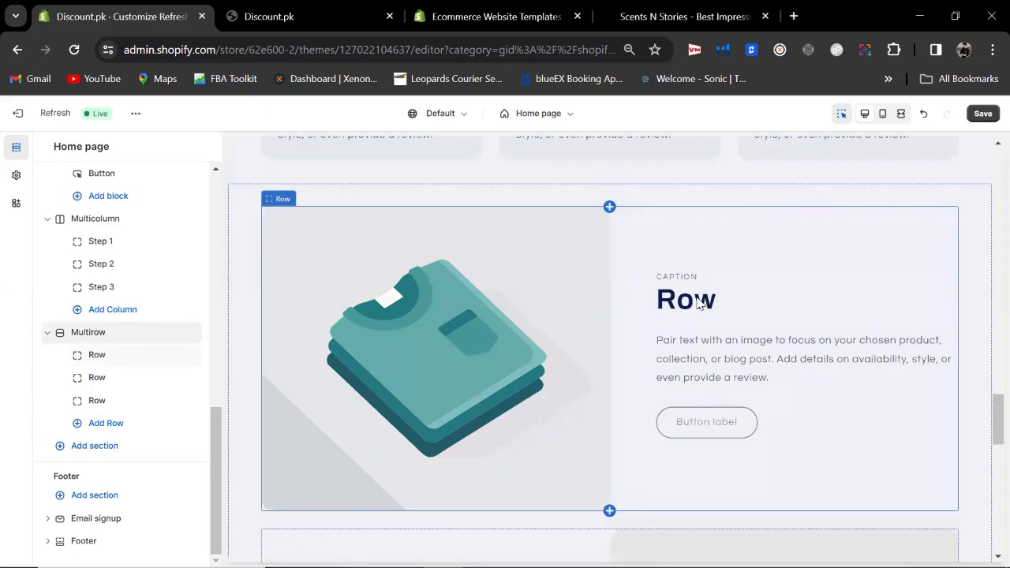
Clear the first row's caption and change its heading to '100% Pure Leather'
left_click(700, 304)
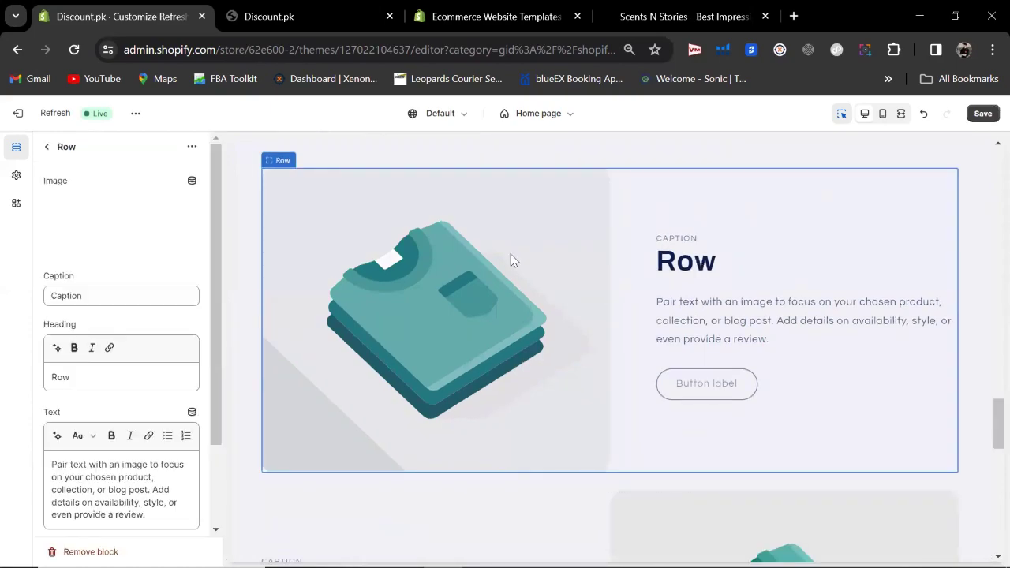
double_click(91, 300)
key("BackSpace")
double_click(124, 372)
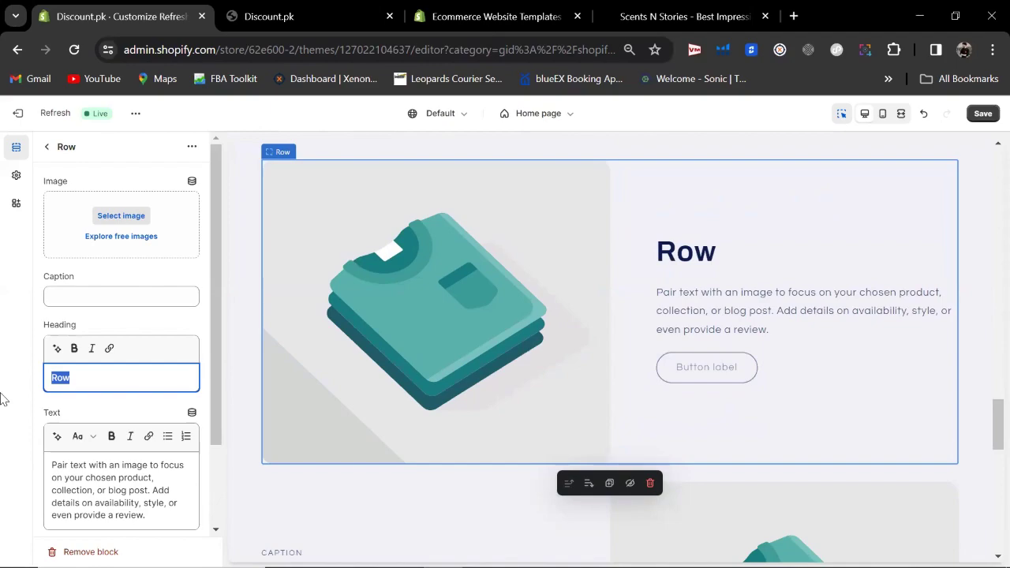
key("BackSpace")
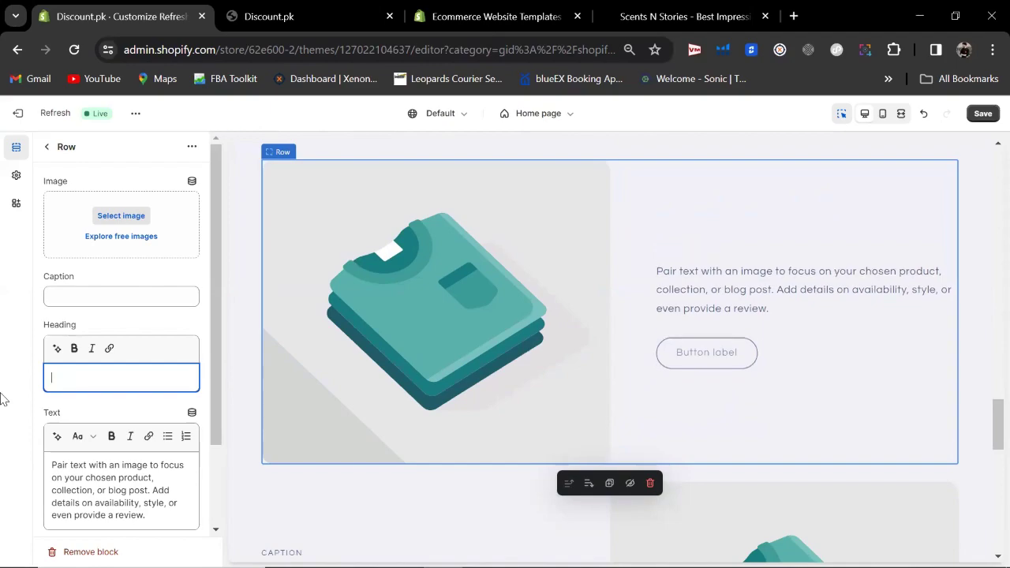
type("!)0")
key("BackSpace")
key("BackSpace")
key("BackSpace")
type("100% ")
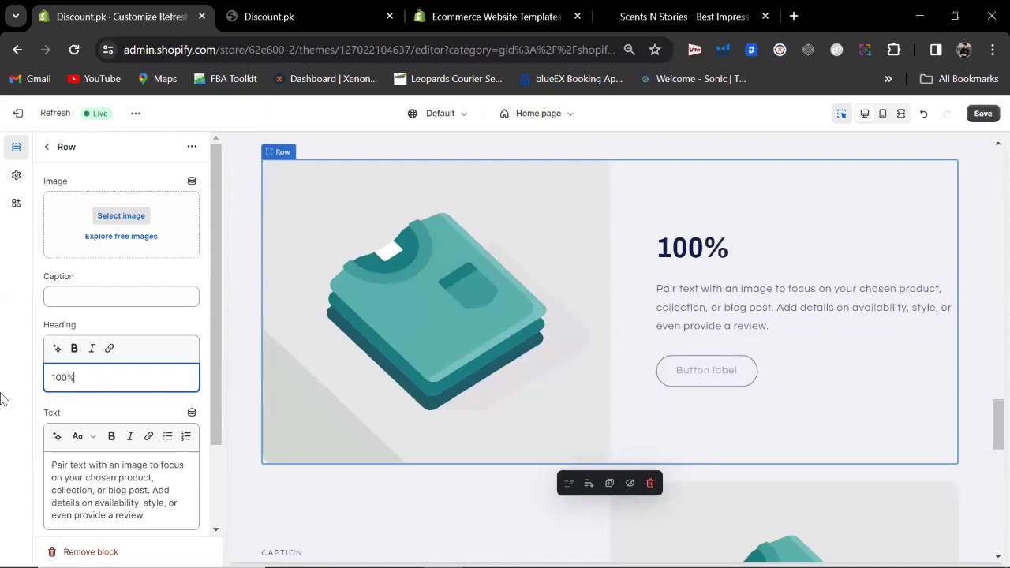
type("Pure")
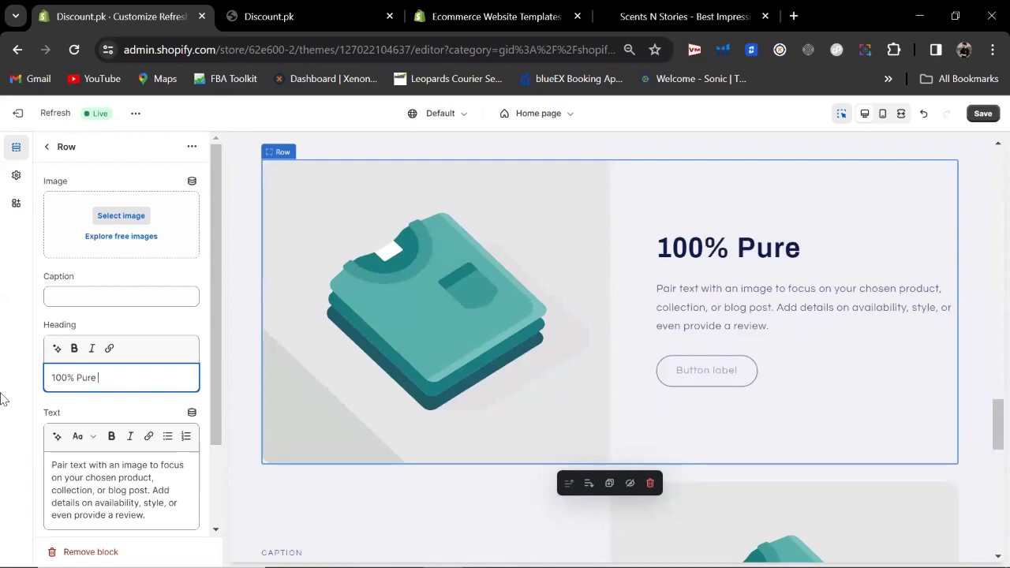
type(" Leather")
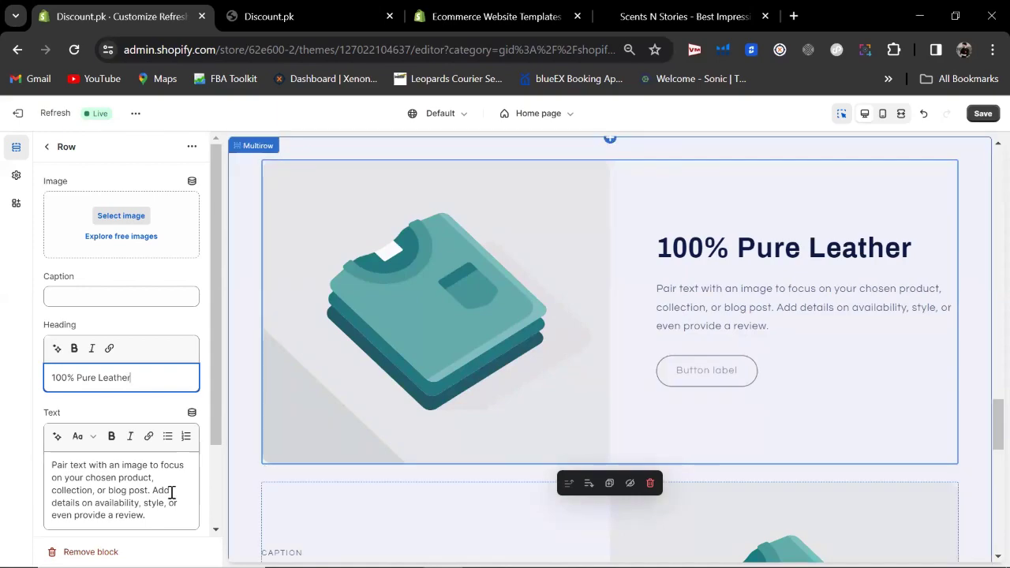
Leave the row's paragraph text unchanged and select the second row block in the preview
left_click_drag(145, 514, 44, 471)
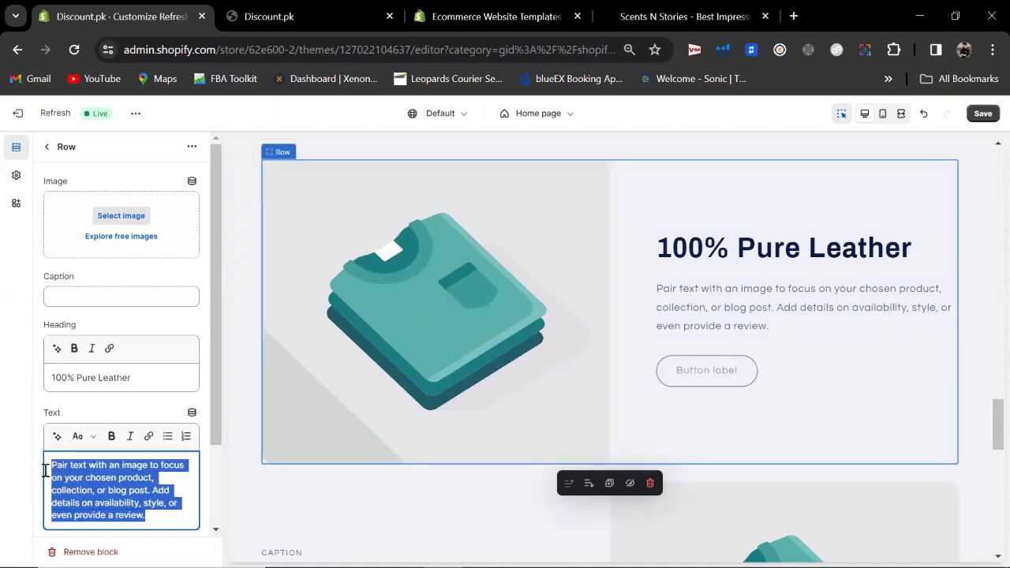
left_click(45, 470)
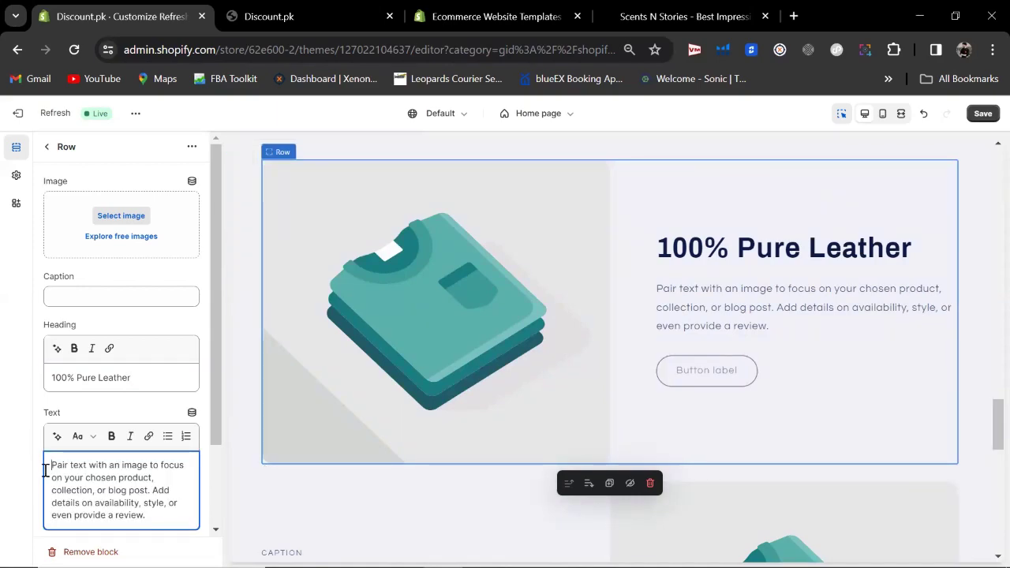
left_click(481, 331)
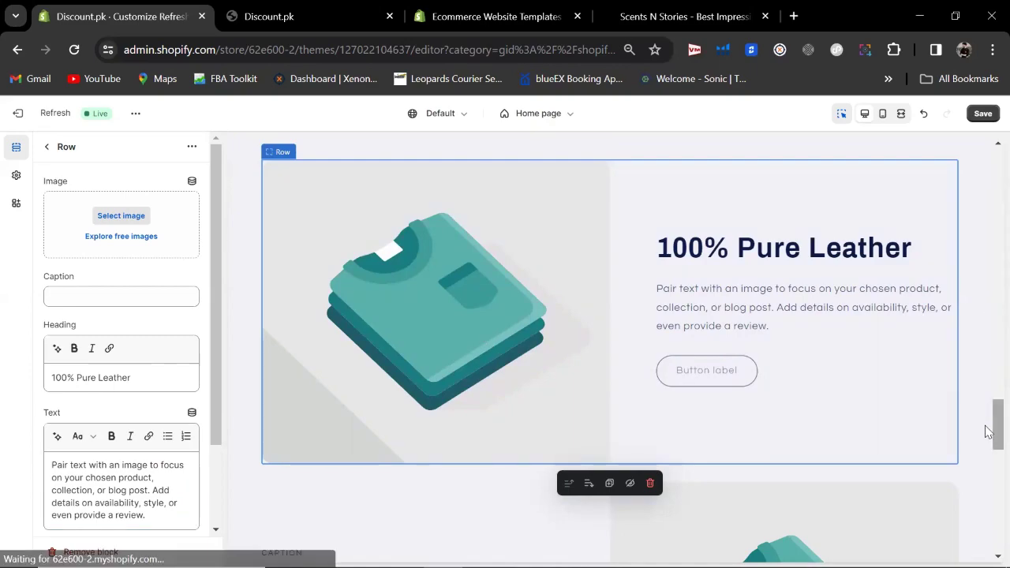
left_click_drag(993, 430, 988, 476)
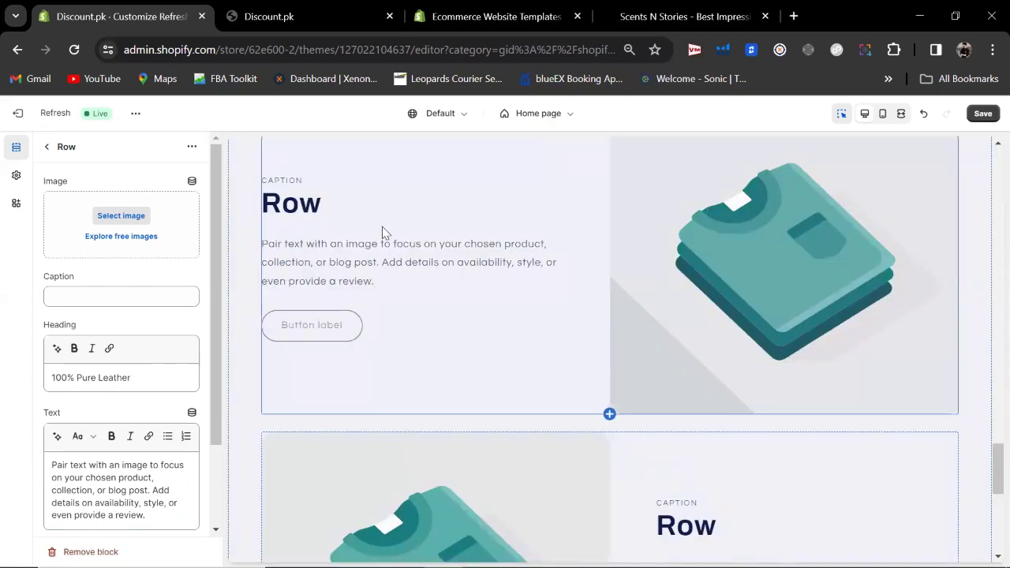
left_click(287, 236)
Remove the second row's caption and set its heading to 'Water Proof'
double_click(118, 294)
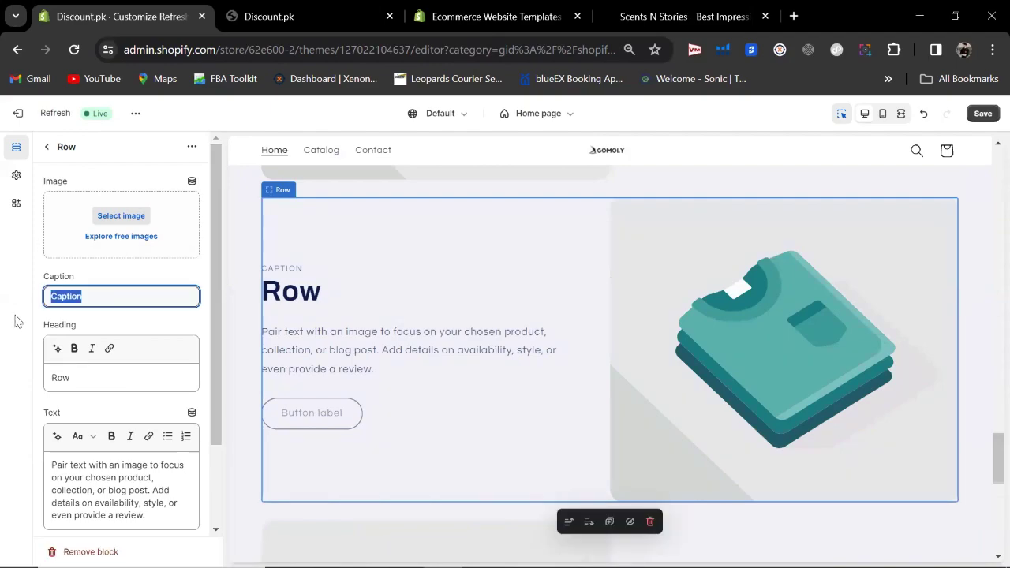
key("BackSpace")
left_click(49, 378)
key("ctrl+a")
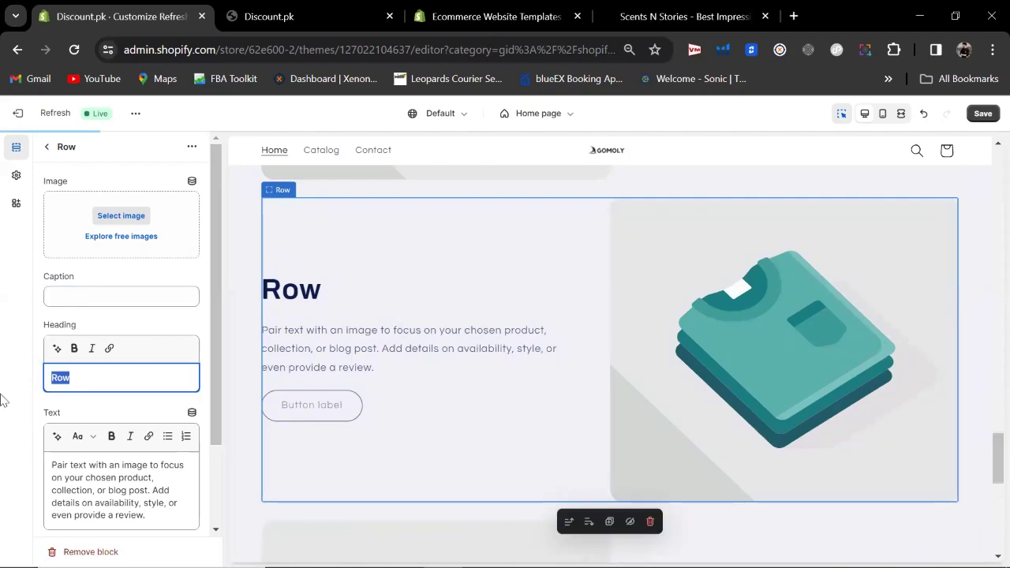
key("BackSpace")
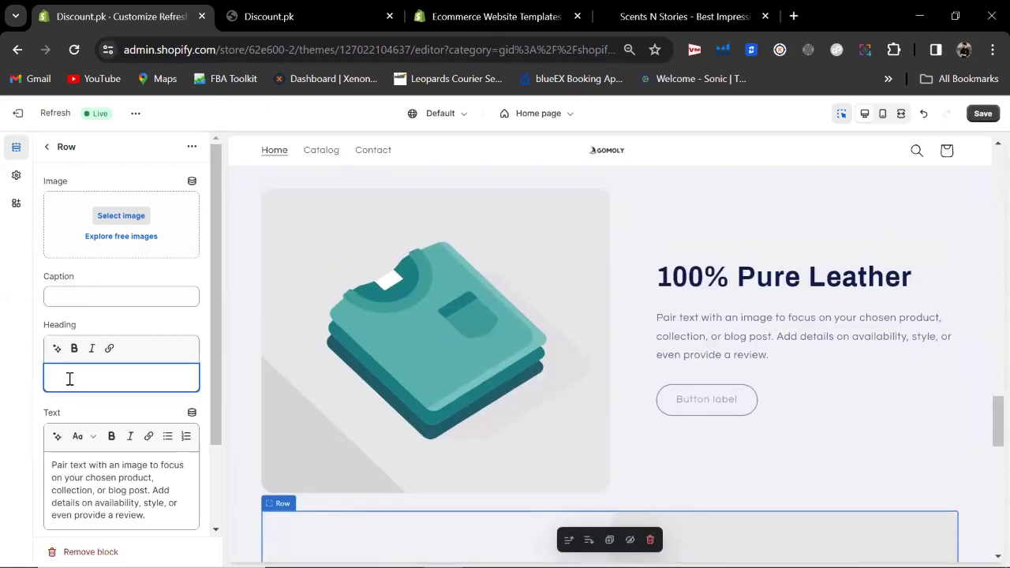
type("Water Proof")
Scroll down the preview and select the third row block
scroll(986, 445, "down", 5)
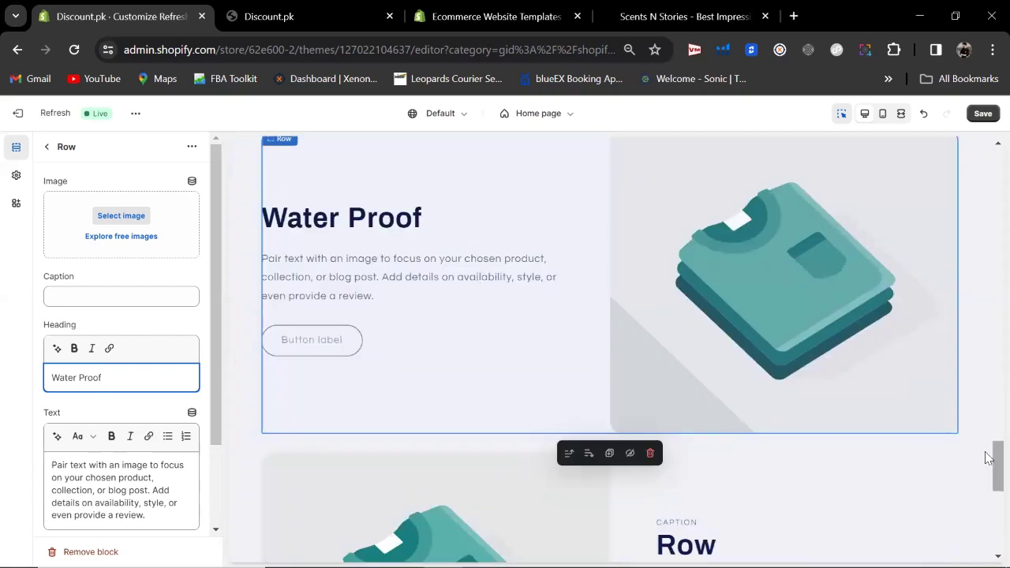
left_click(986, 467)
scroll(986, 474, "down", 3)
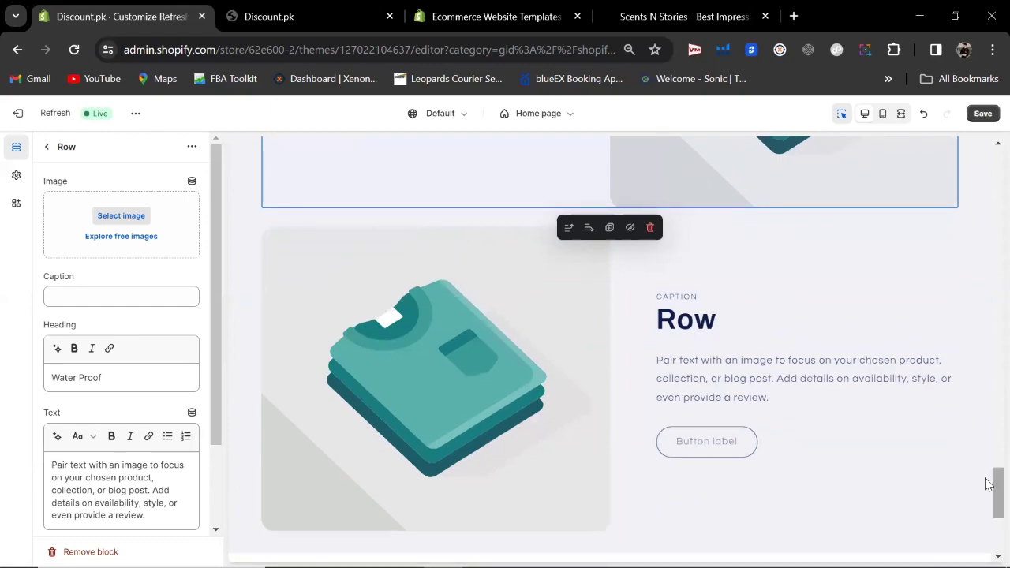
scroll(986, 483, "down", 1)
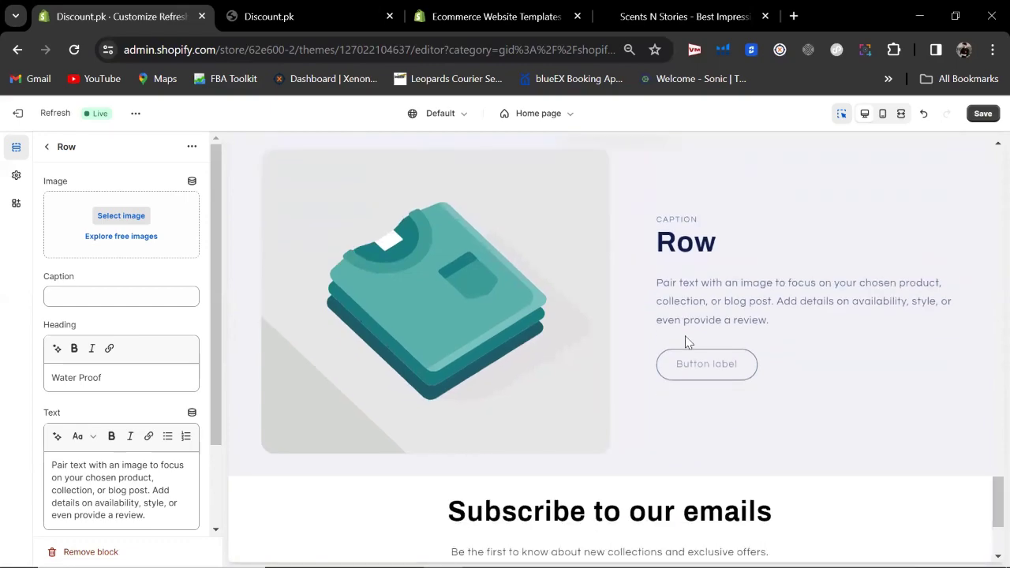
left_click(644, 317)
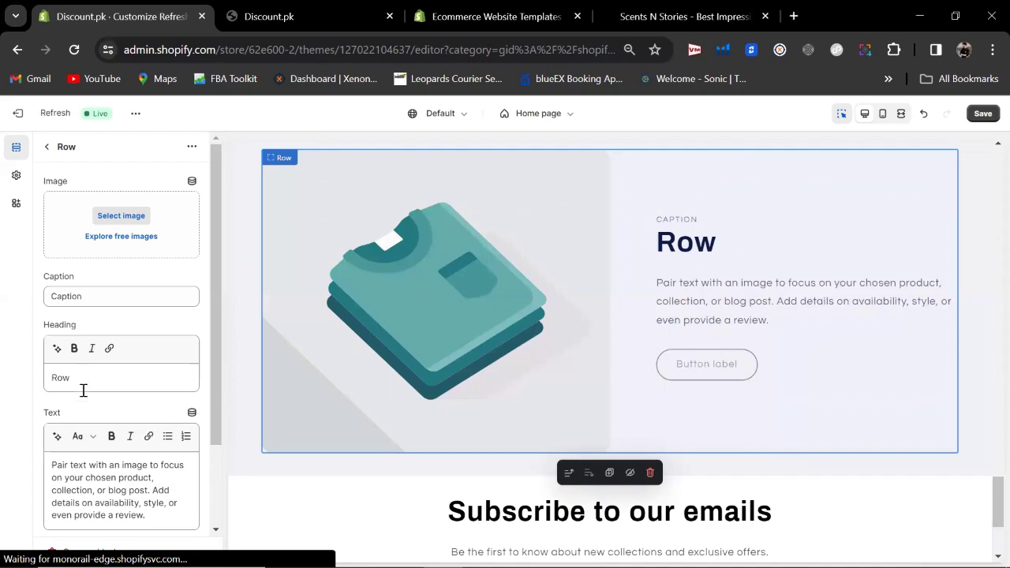
Clear the third row's caption and set its heading to 'MultiColor'
key("ctrl+a")
key("BackSpace")
left_click(105, 297)
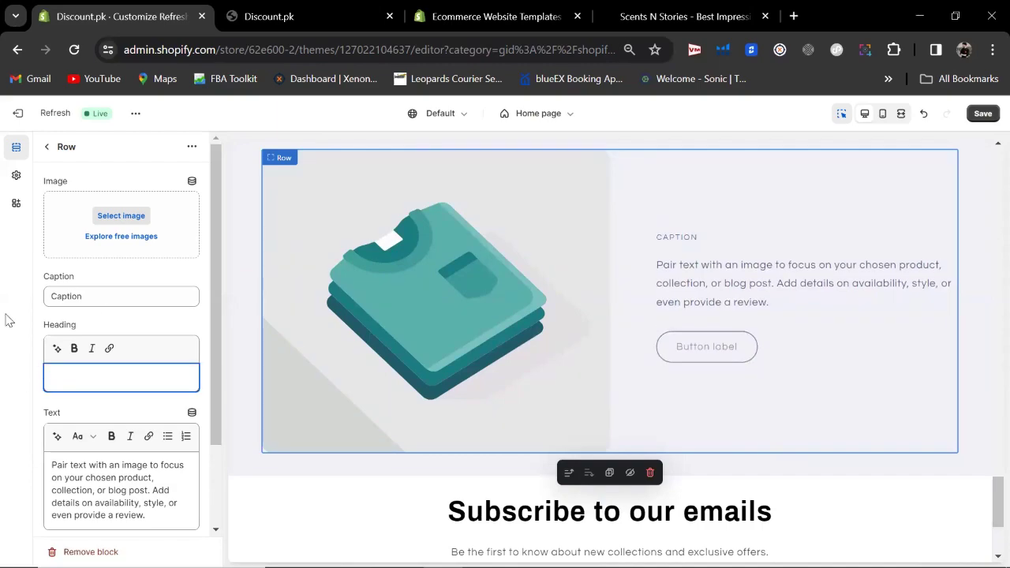
key("ctrl+a")
key("BackSpace")
left_click(103, 377)
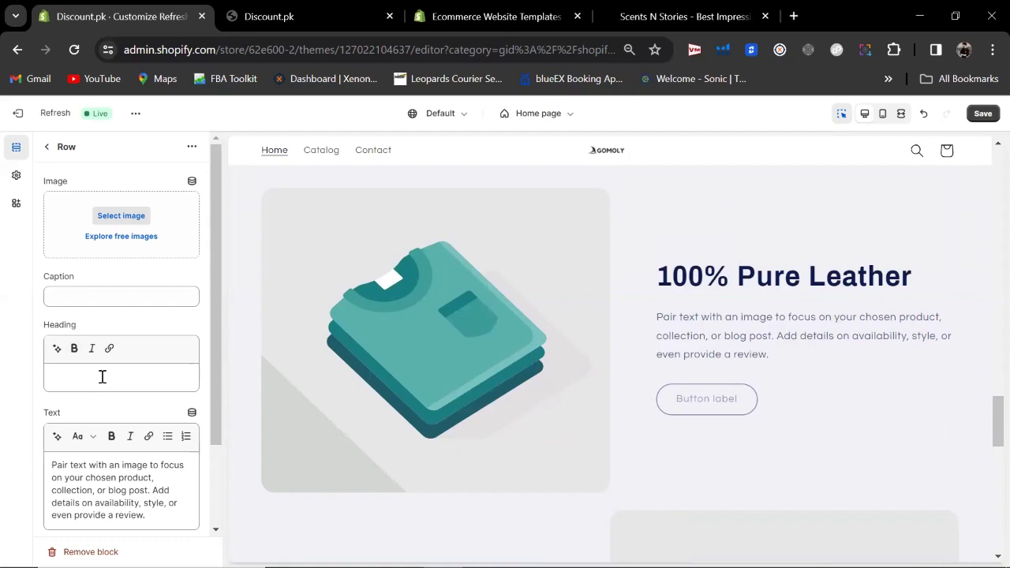
type("Mu")
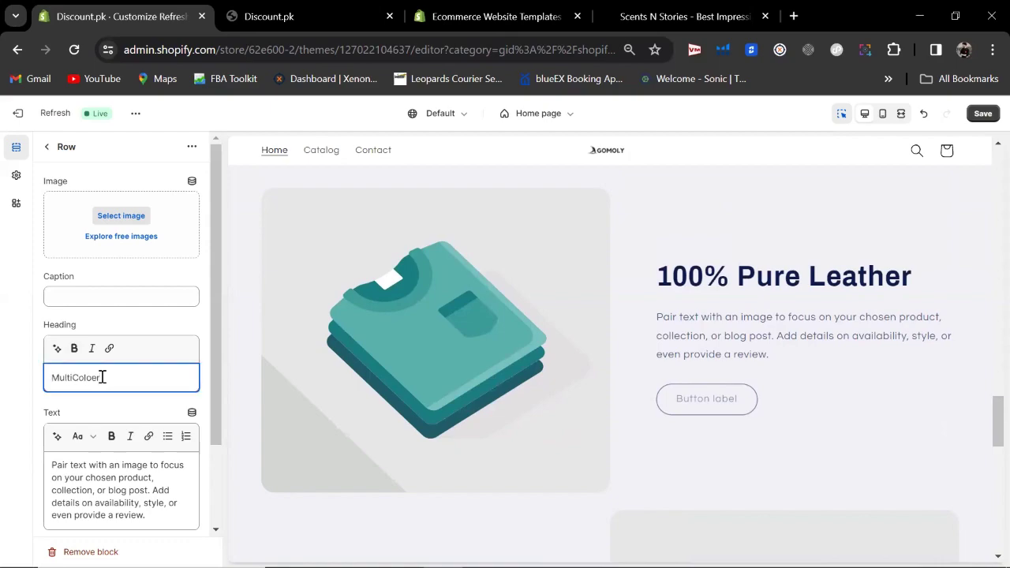
type("ltiColor")
Save the changes and return to the home page sections list
scroll(988, 487, "down", 7)
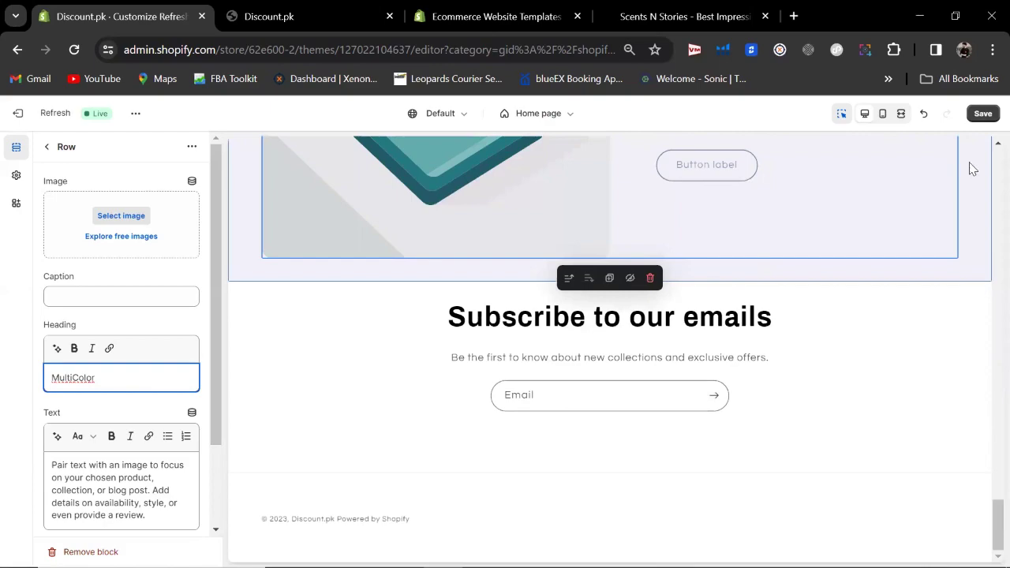
left_click(983, 113)
left_click(48, 149)
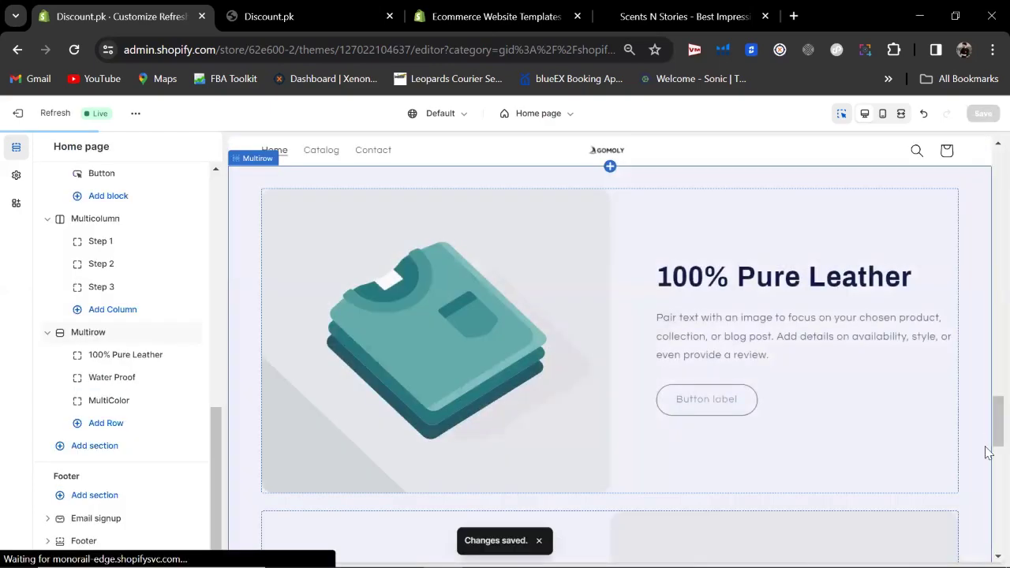
Hide and re-show the Email signup section, then expand the Footer section
scroll(989, 473, "down", 10)
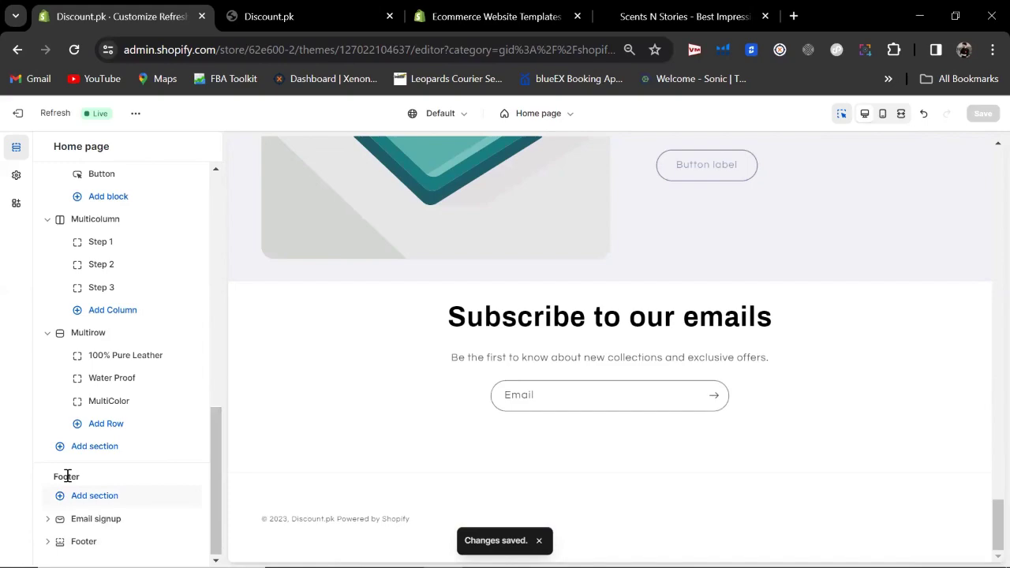
mouse_move(95, 527)
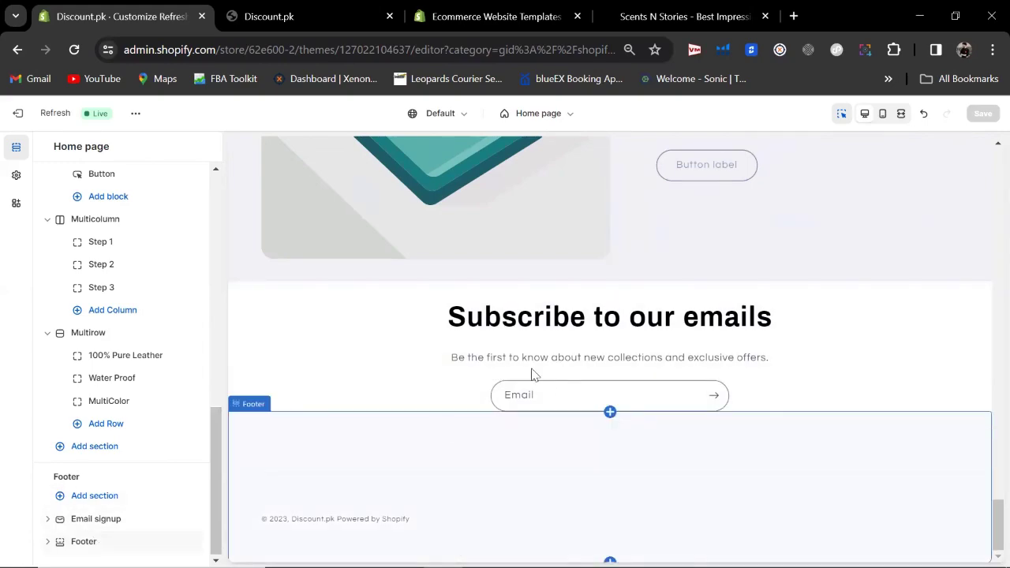
mouse_move(180, 517)
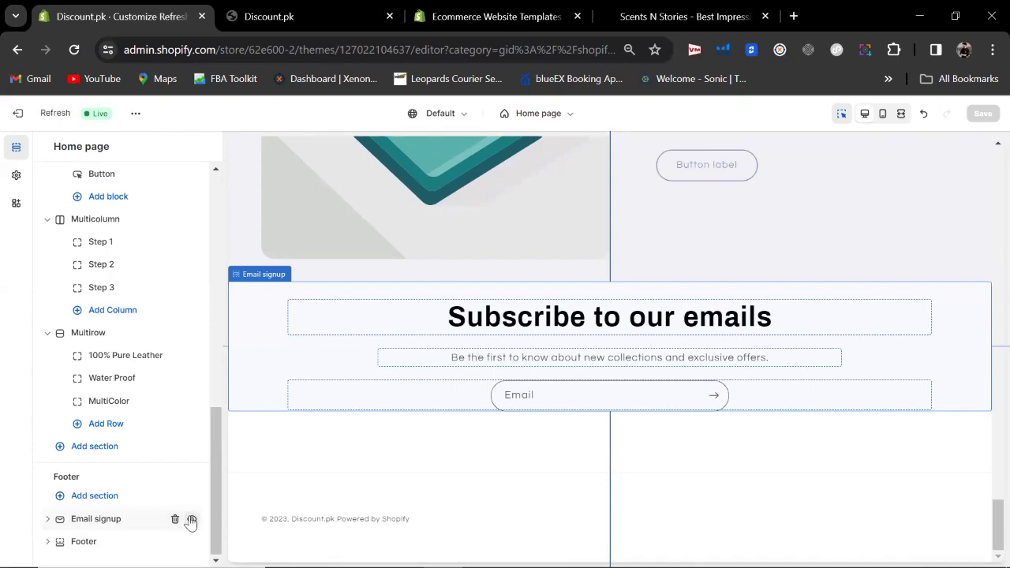
left_click(191, 519)
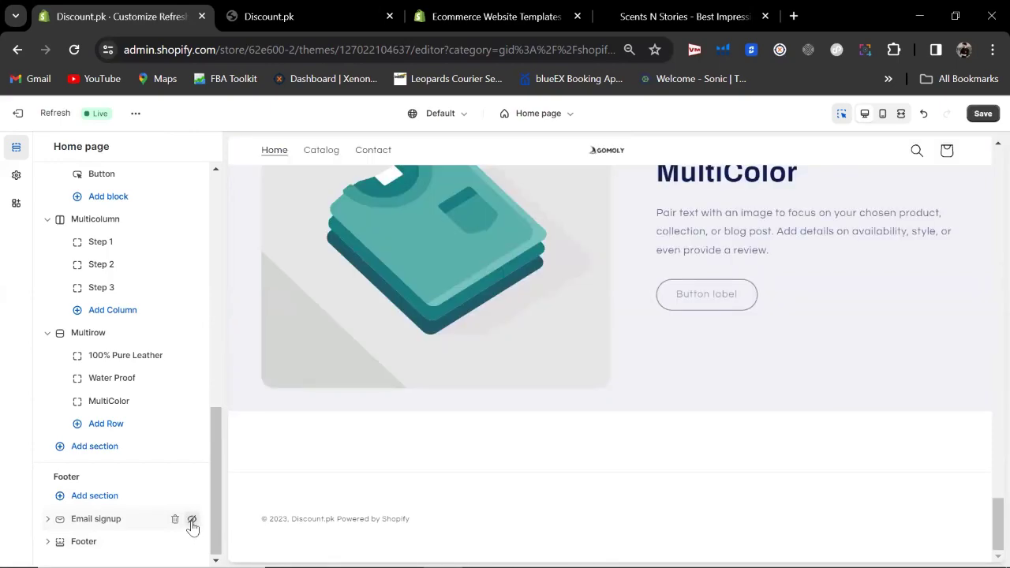
left_click(191, 521)
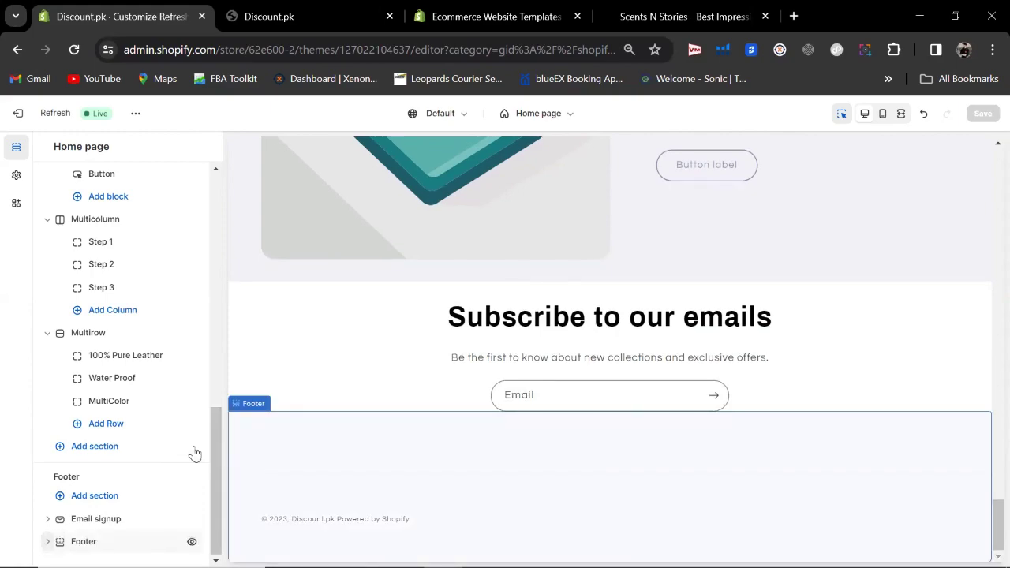
left_click(133, 542)
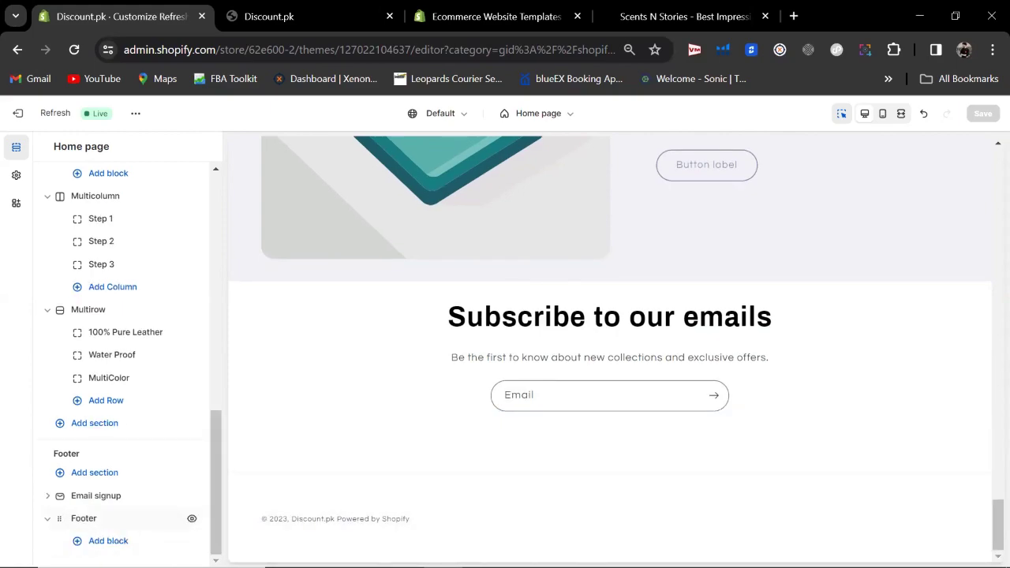
Add a Menu block (Quick links) to the footer and switch to the Scents N Stories site
left_click(108, 540)
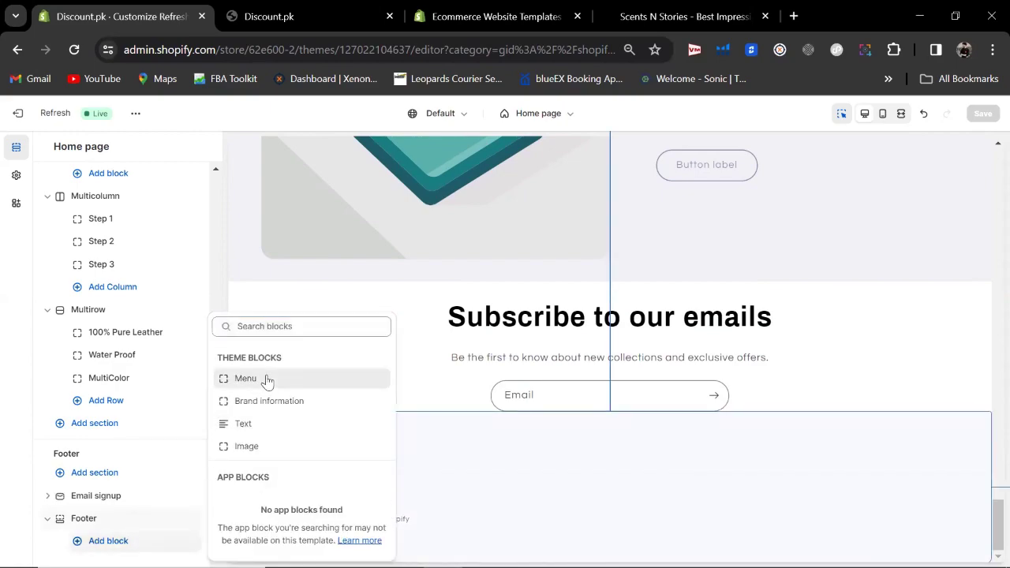
left_click(267, 381)
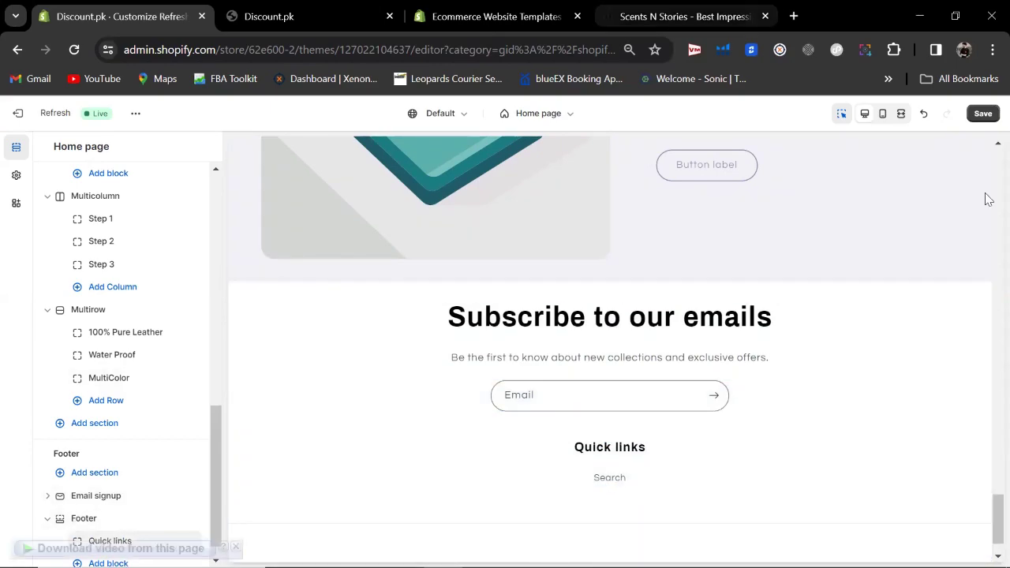
key("ctrl+4")
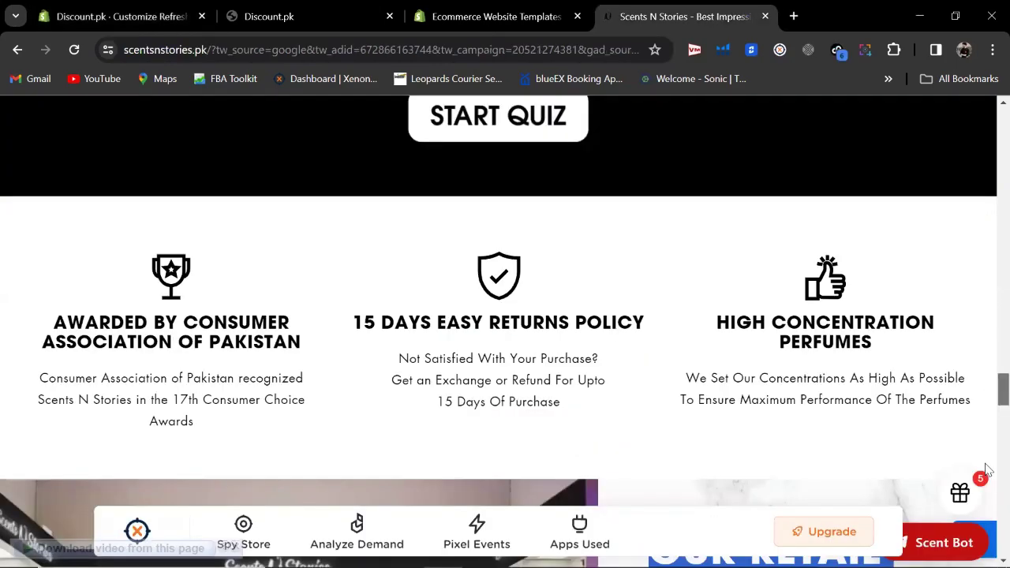
Scroll the Scents N Stories page to its footer columns, then return to Shopify
scroll(986, 533, "down", 10)
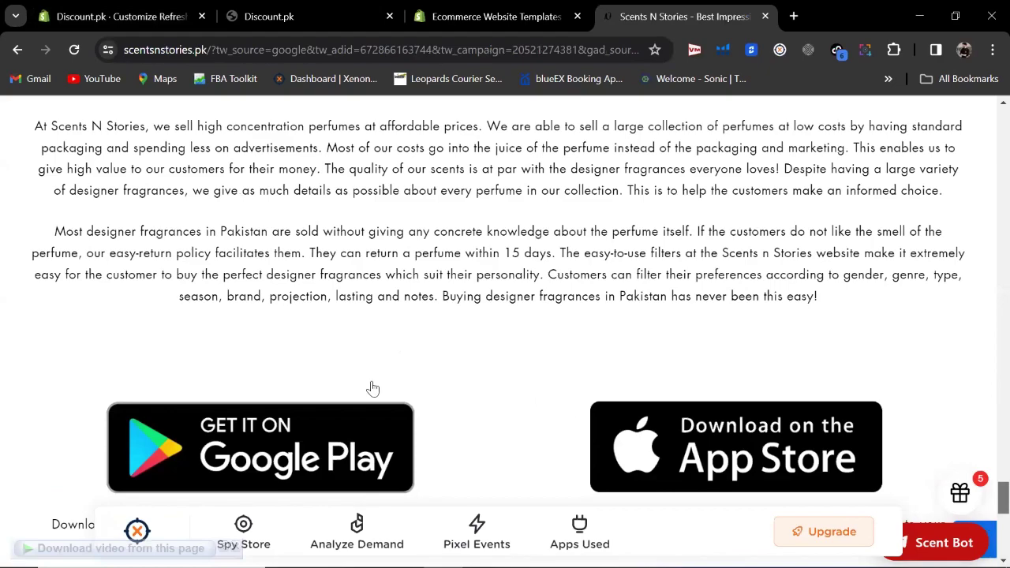
scroll(373, 388, "down", 5)
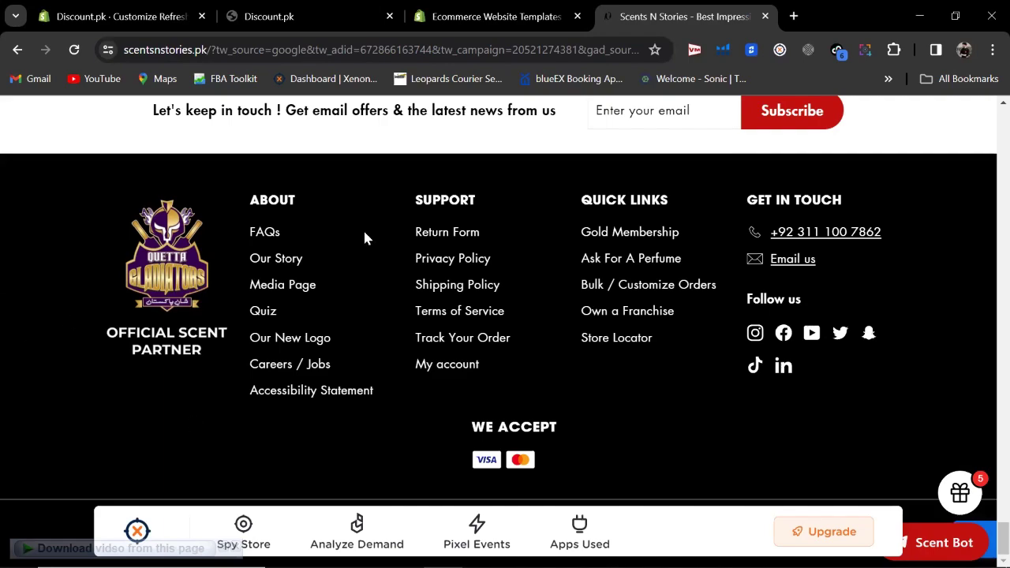
left_click(118, 17)
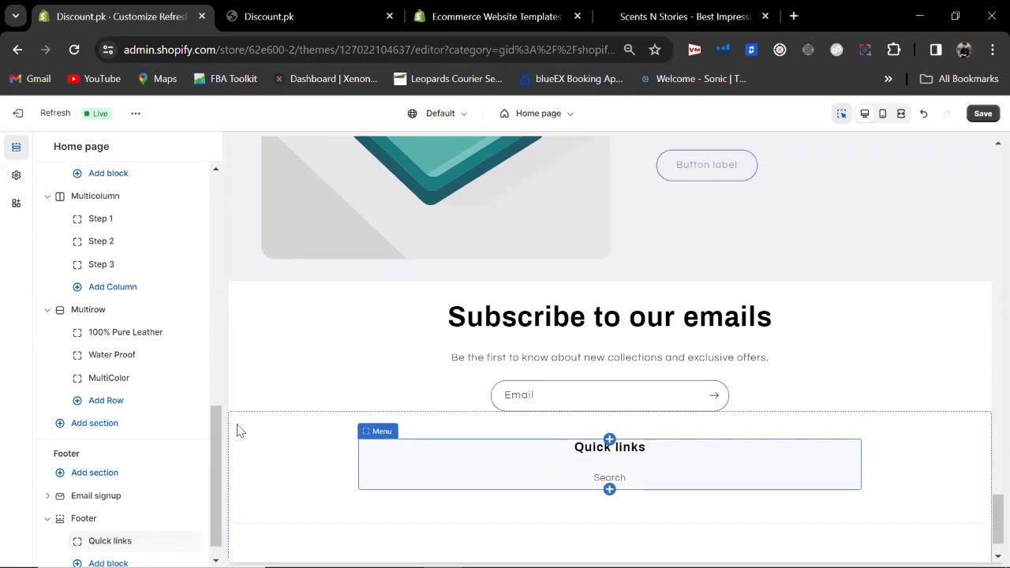
Add a Brand information block to the footer, inspect it, then delete it
left_click_drag(213, 422, 217, 456)
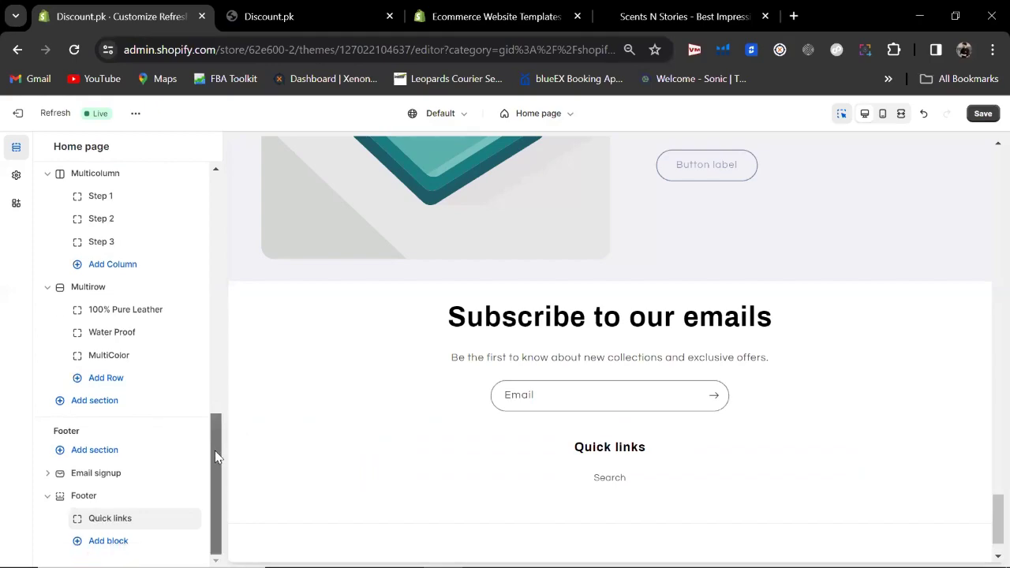
left_click(116, 541)
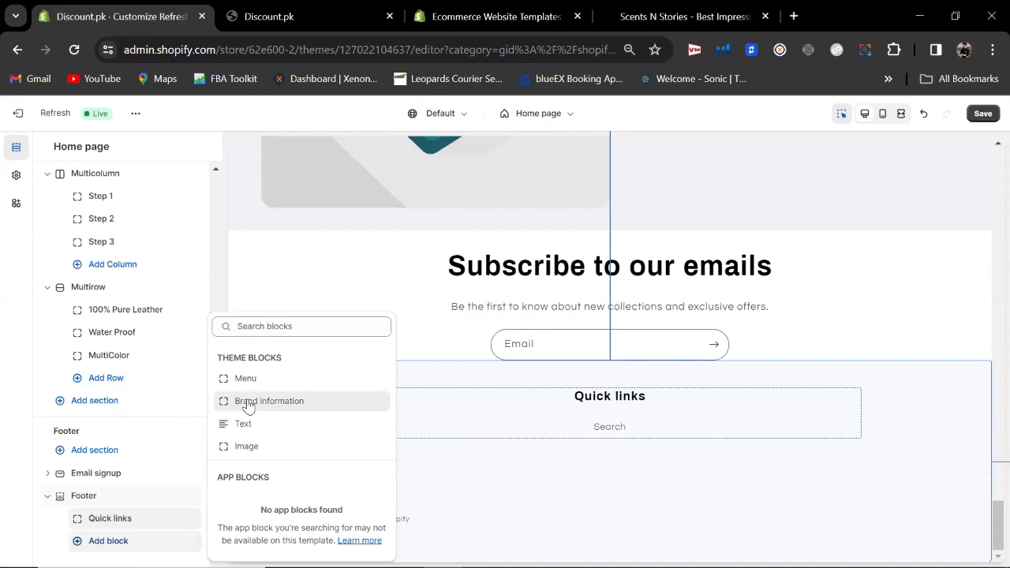
left_click(247, 404)
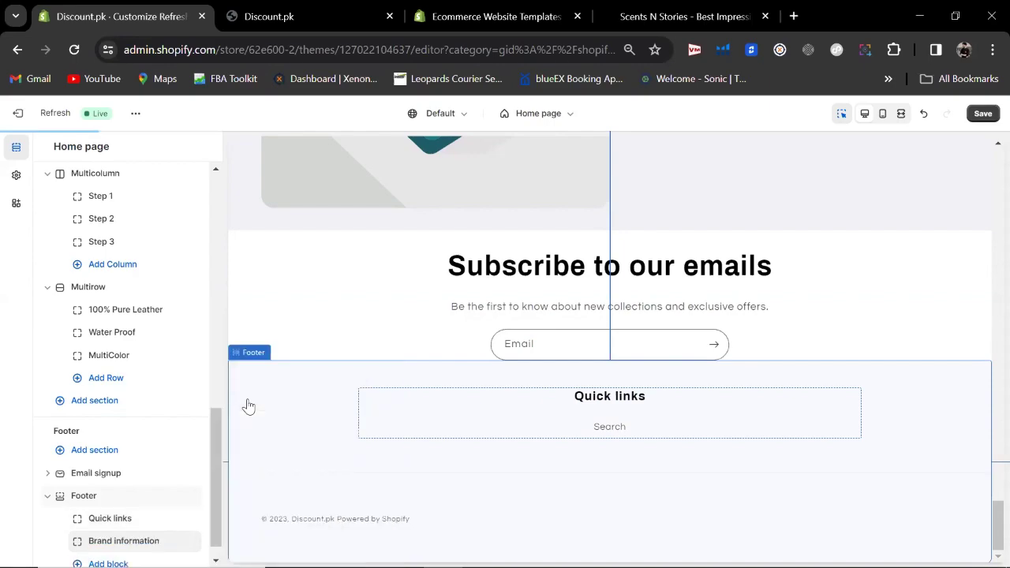
left_click(722, 423)
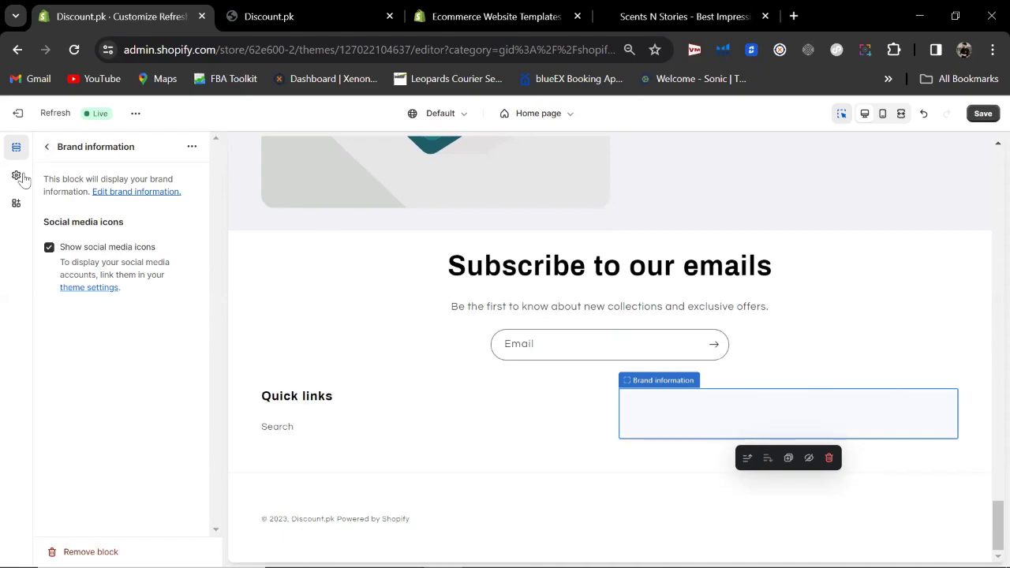
left_click(49, 149)
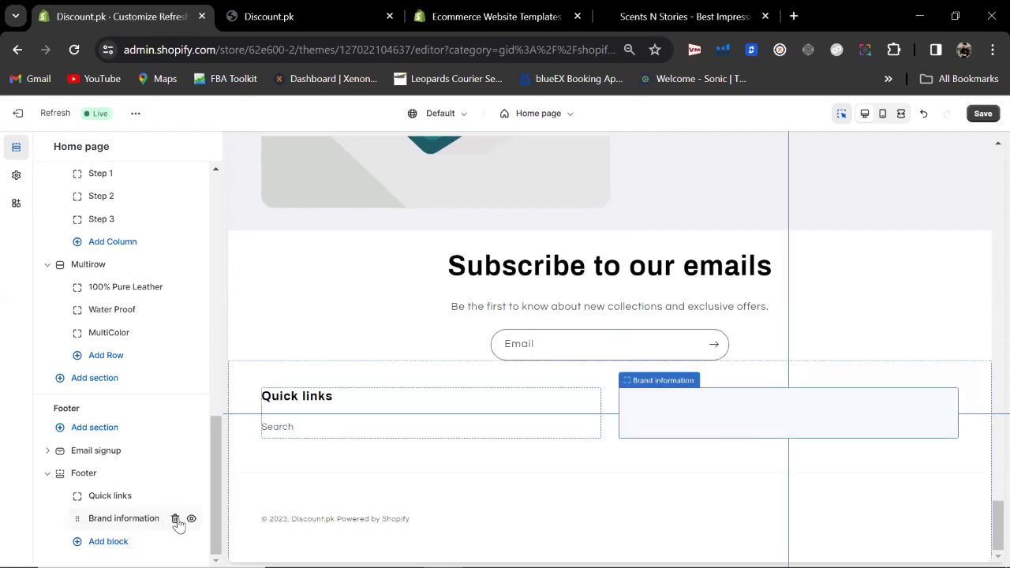
left_click(175, 518)
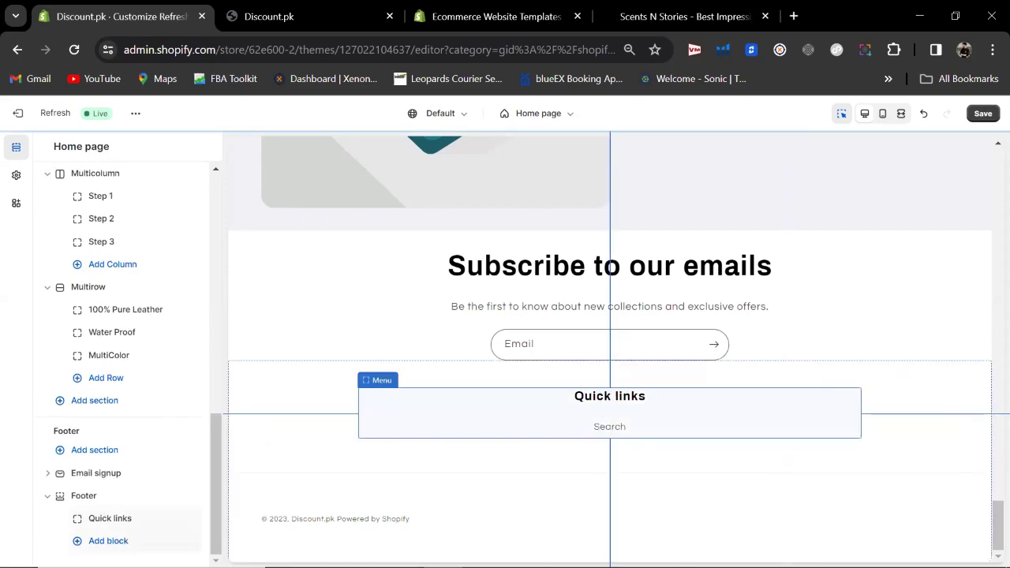
Add a Text block to the footer and open its settings
left_click(139, 540)
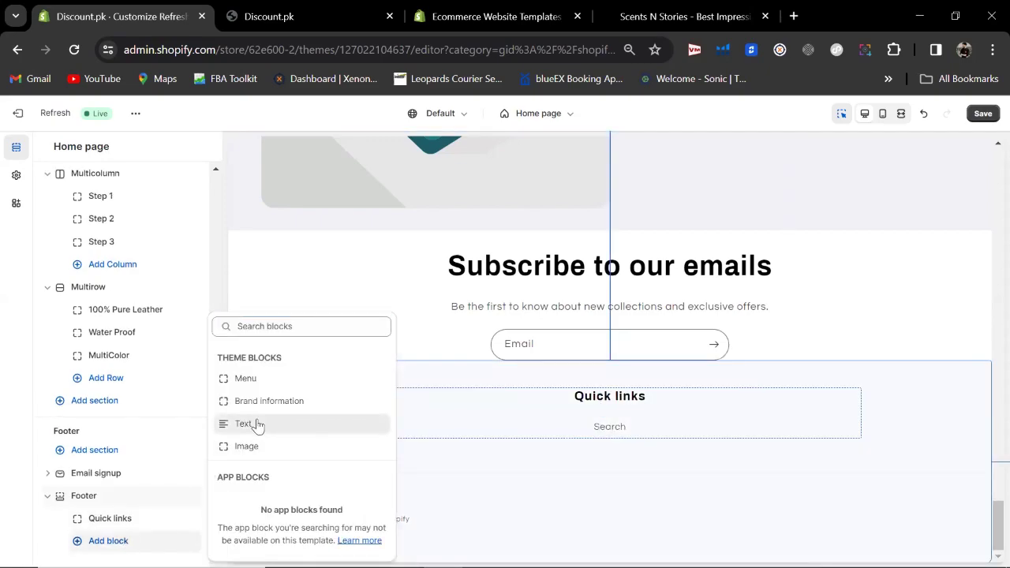
left_click(256, 423)
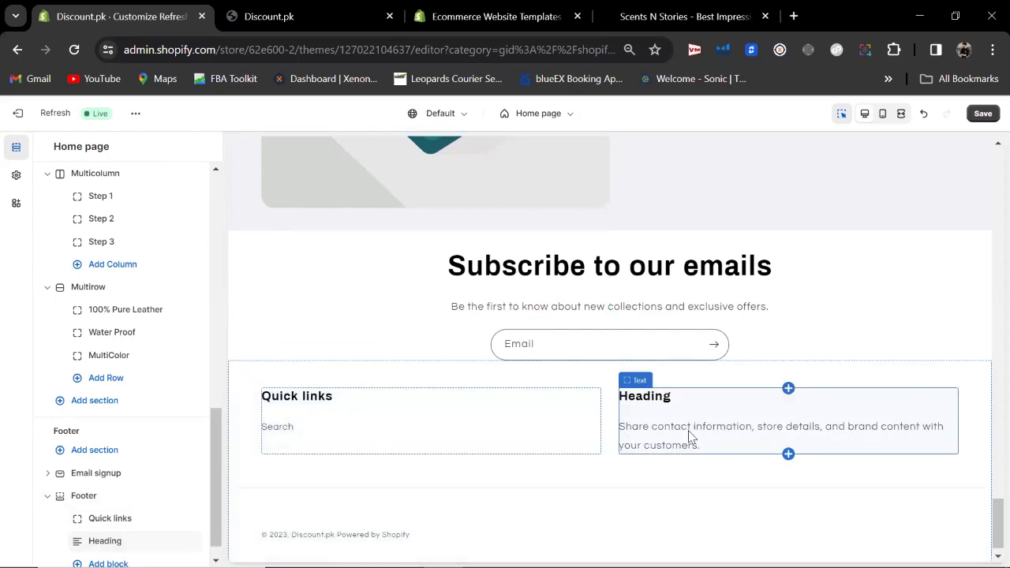
left_click(690, 436)
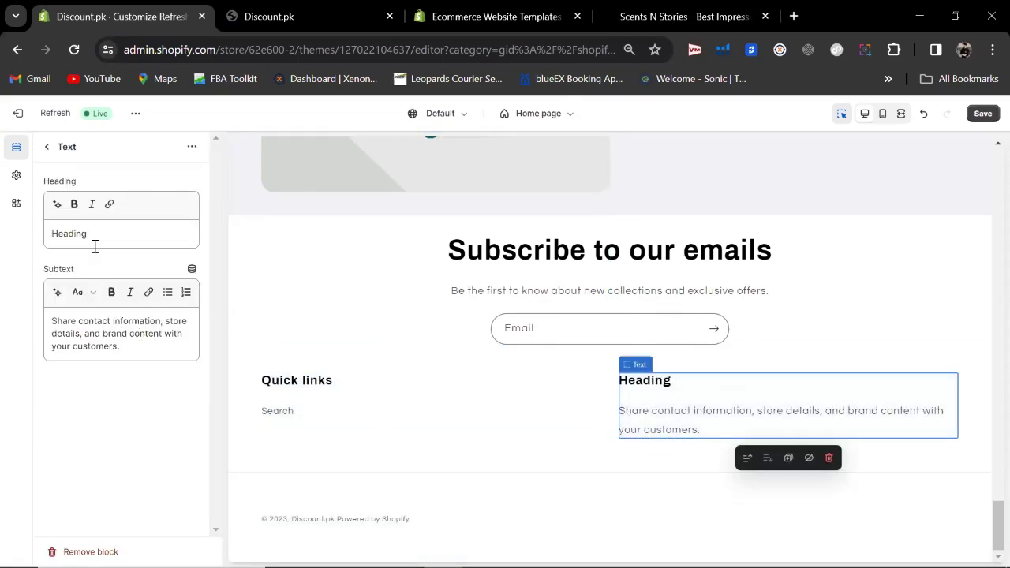
Change the footer text block's heading to 'Post Order Procedures'
double_click(56, 235)
key("BackSpace")
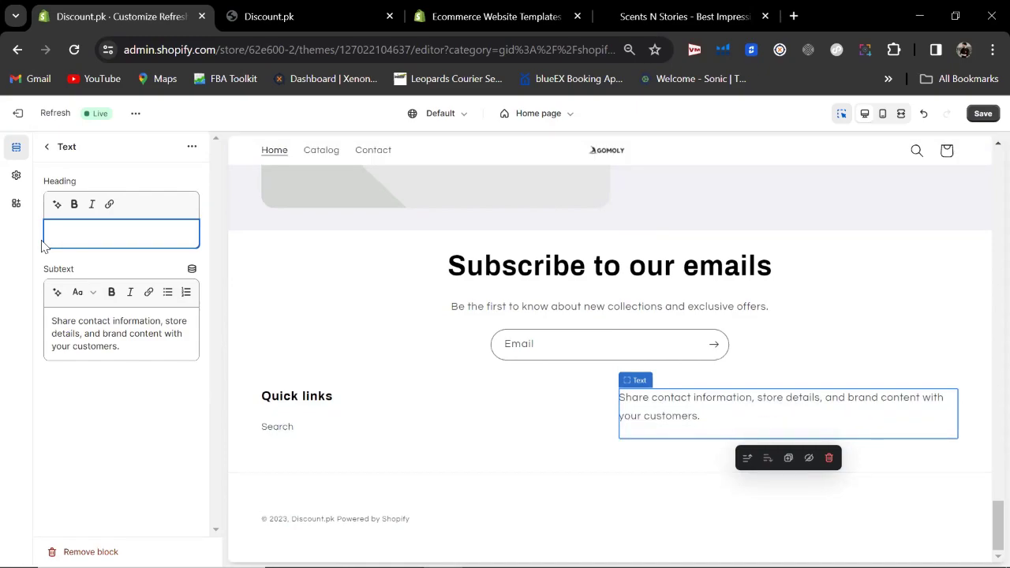
type("Post Oredr")
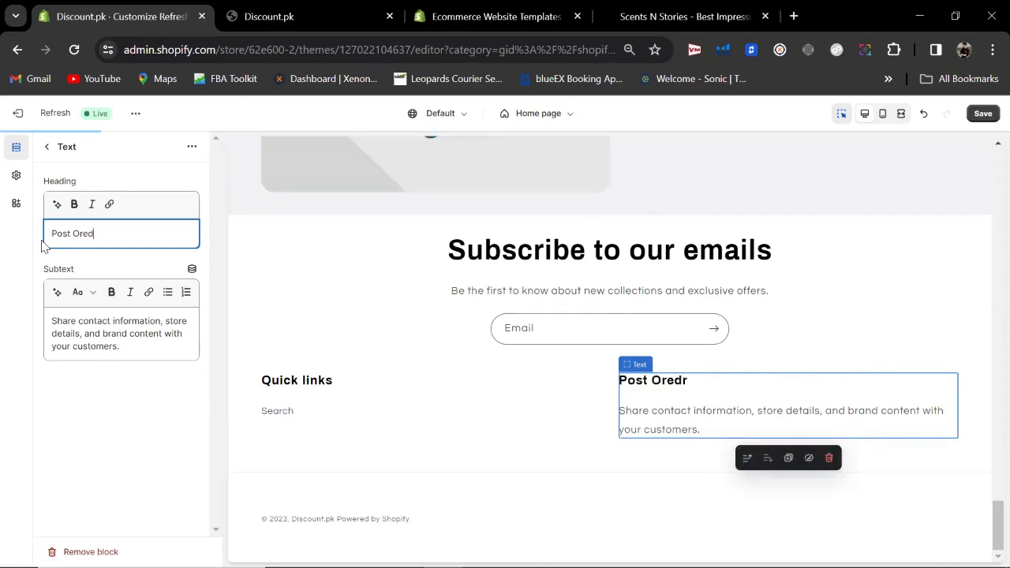
key("BackSpace")
key("BackSpace")
key("BackSpace")
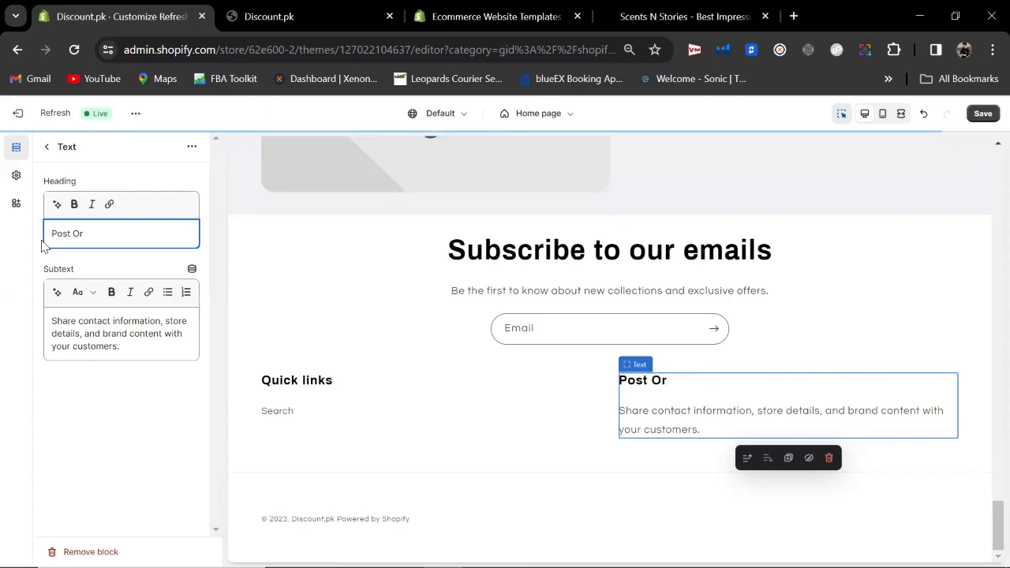
type("der Pro")
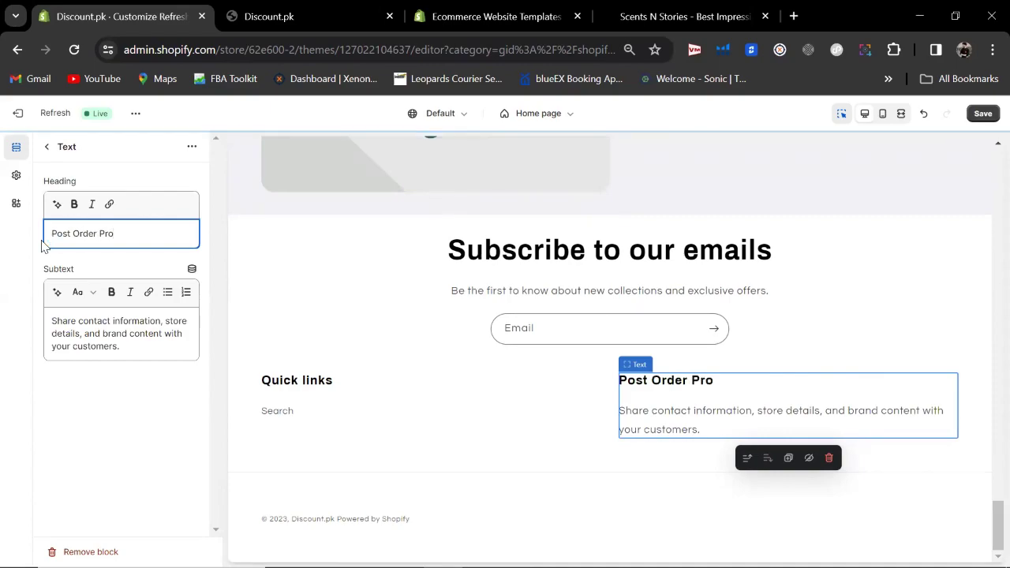
type("cedures")
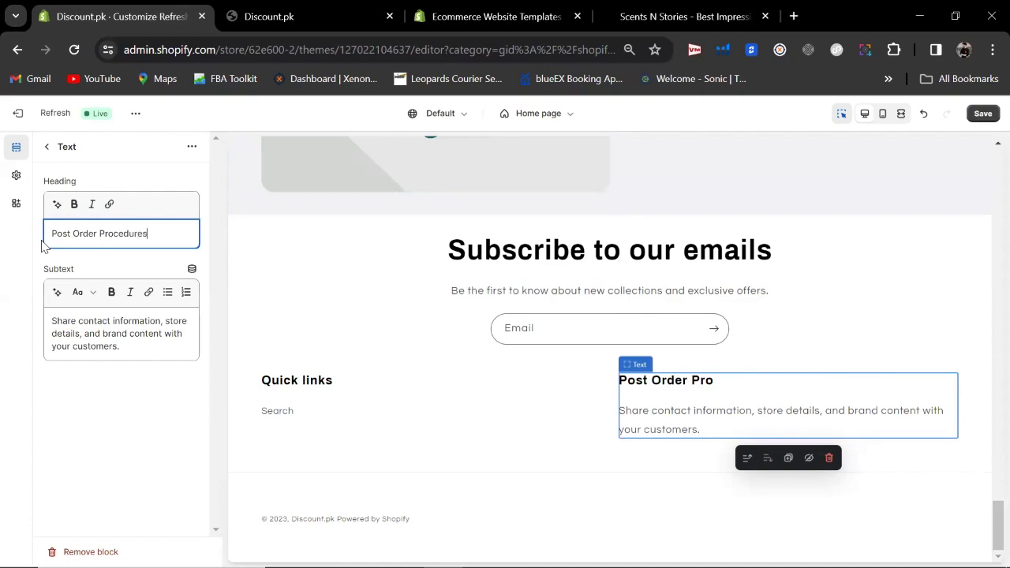
left_click(153, 354)
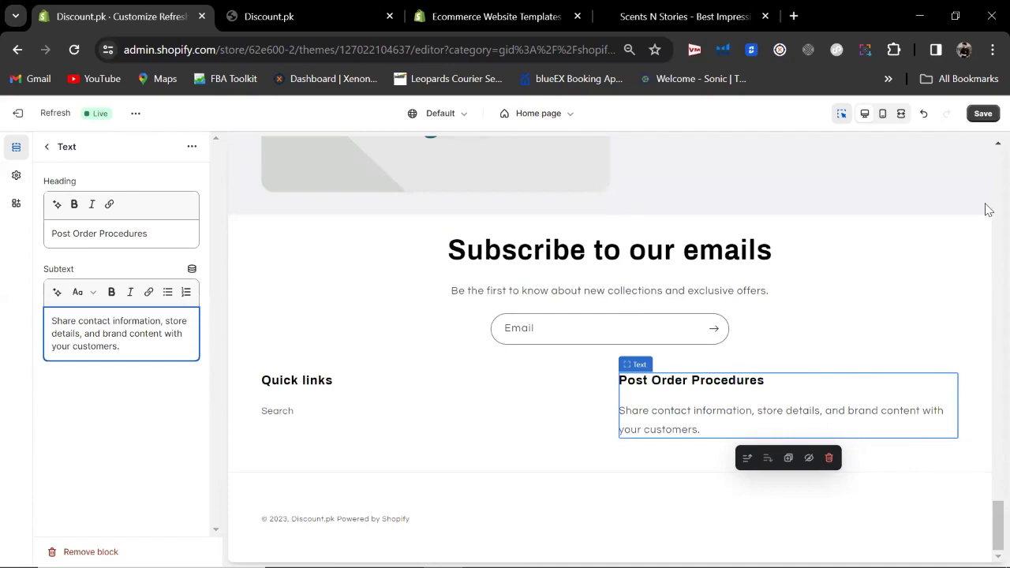
Save the theme and go back to the footer's block list
left_click(982, 113)
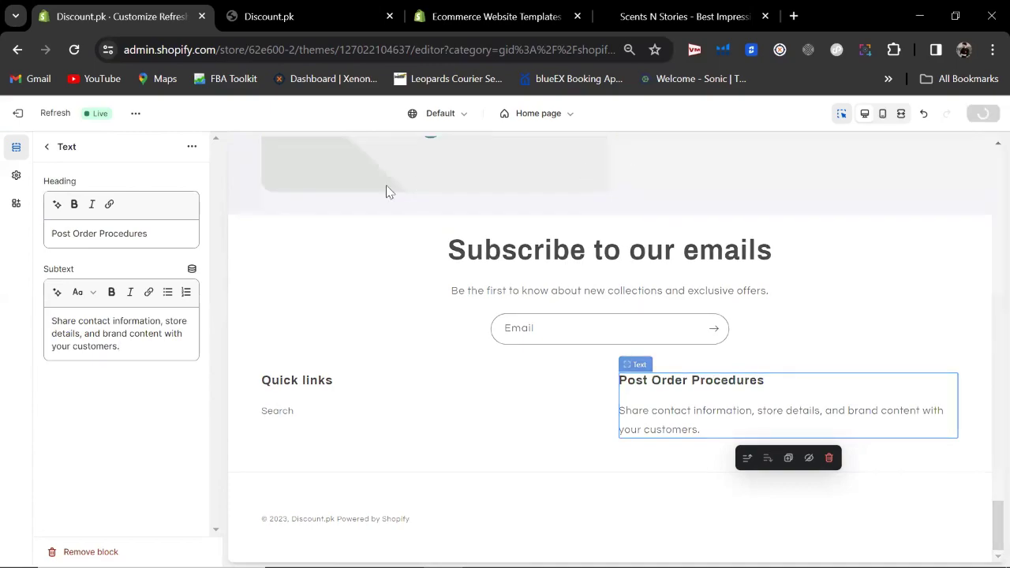
left_click(48, 148)
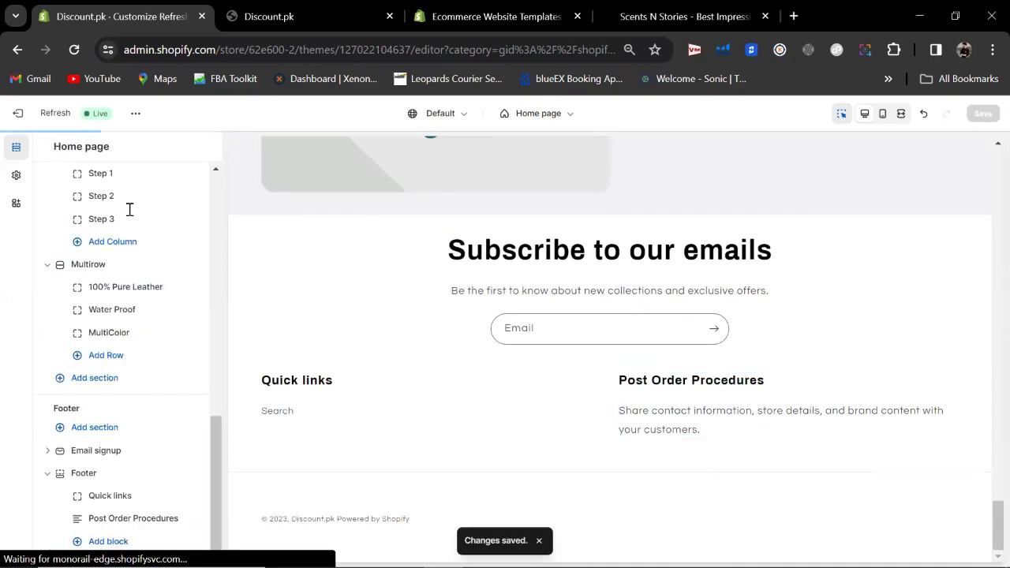
left_click(122, 540)
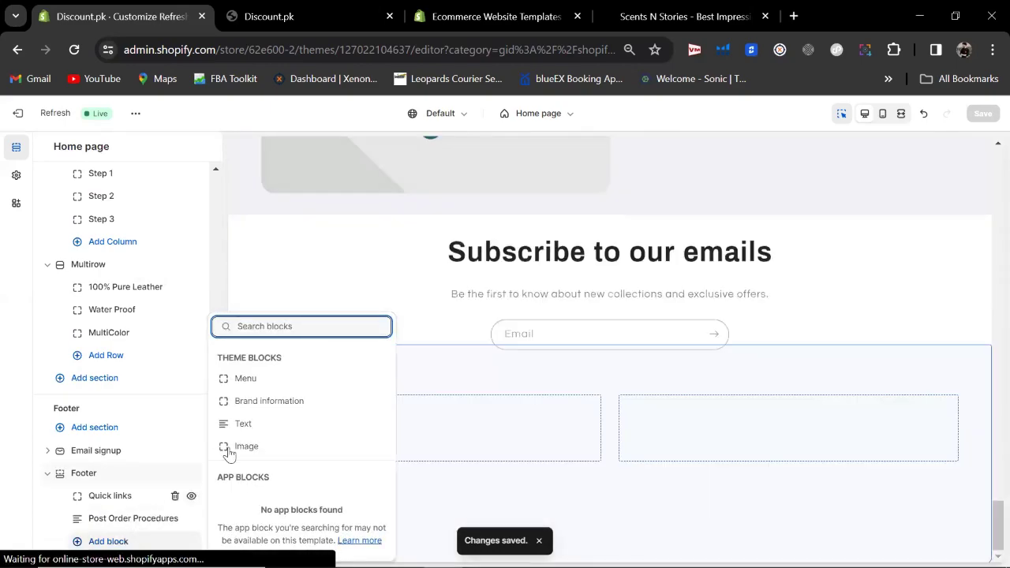
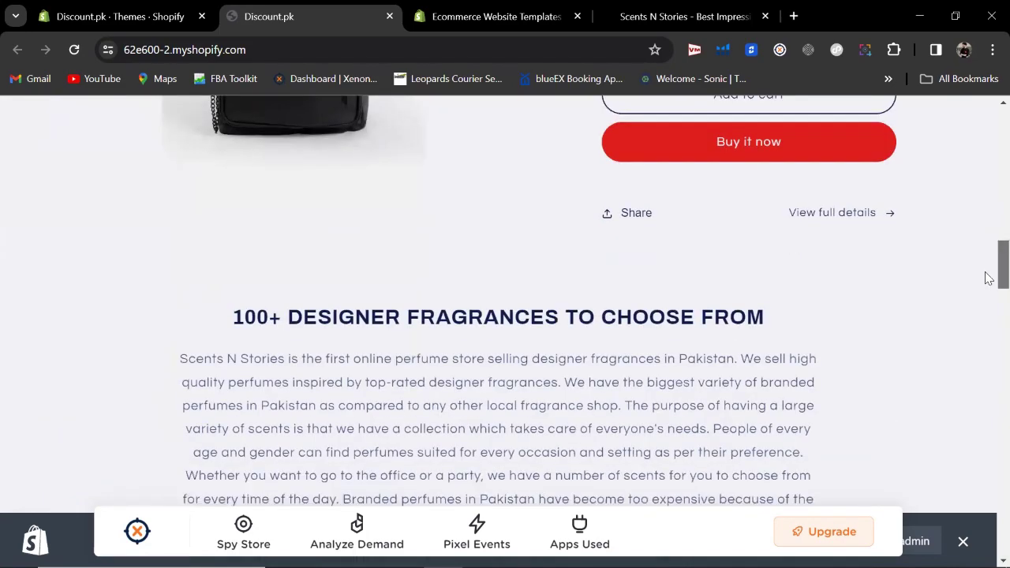
Scroll the Discount.pk homepage down to its subscribe footer, then go back to the Themes admin tab
scroll(989, 307, "down", 5)
scroll(989, 339, "down", 9)
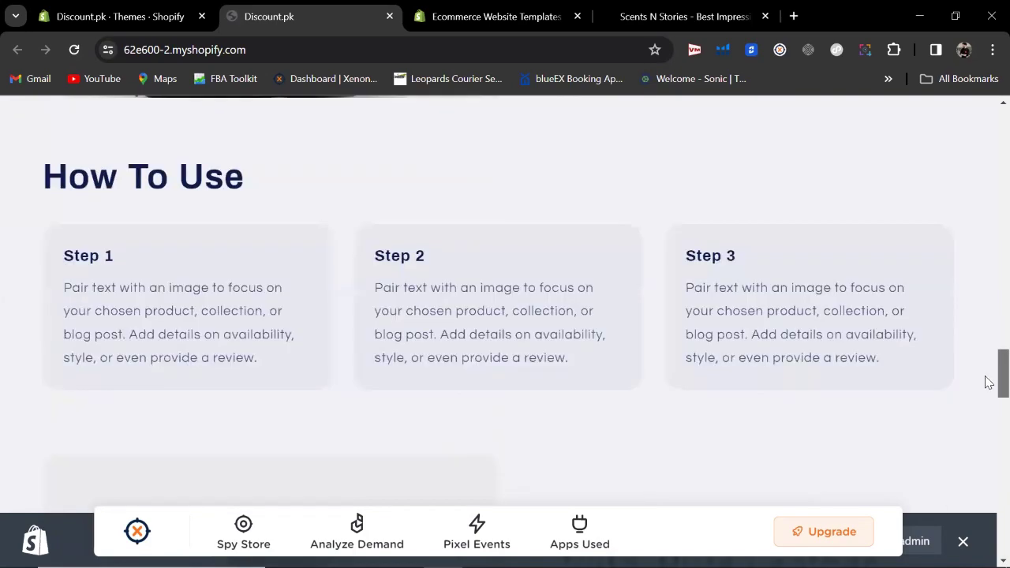
scroll(988, 383, "down", 8)
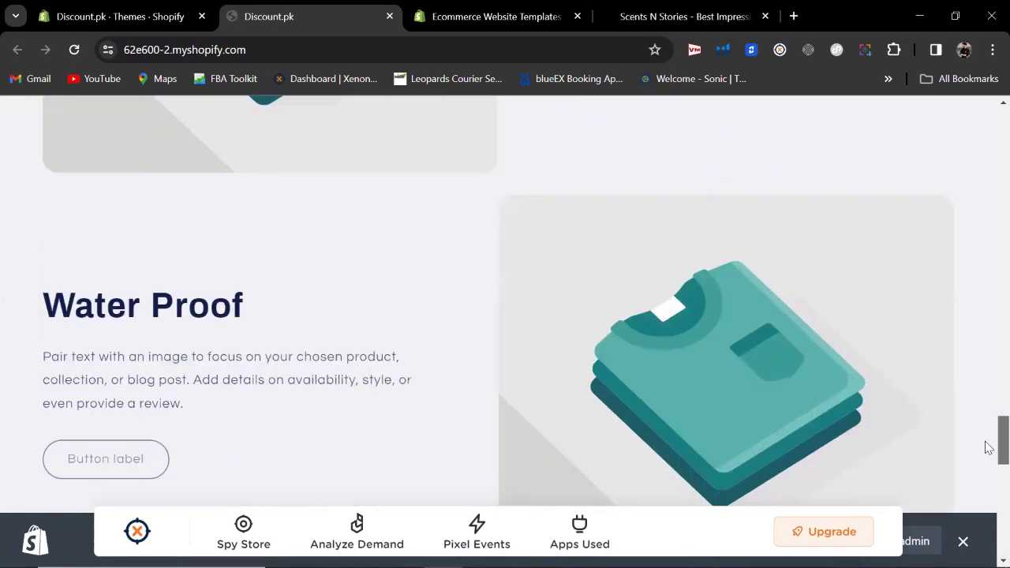
scroll(988, 447, "down", 7)
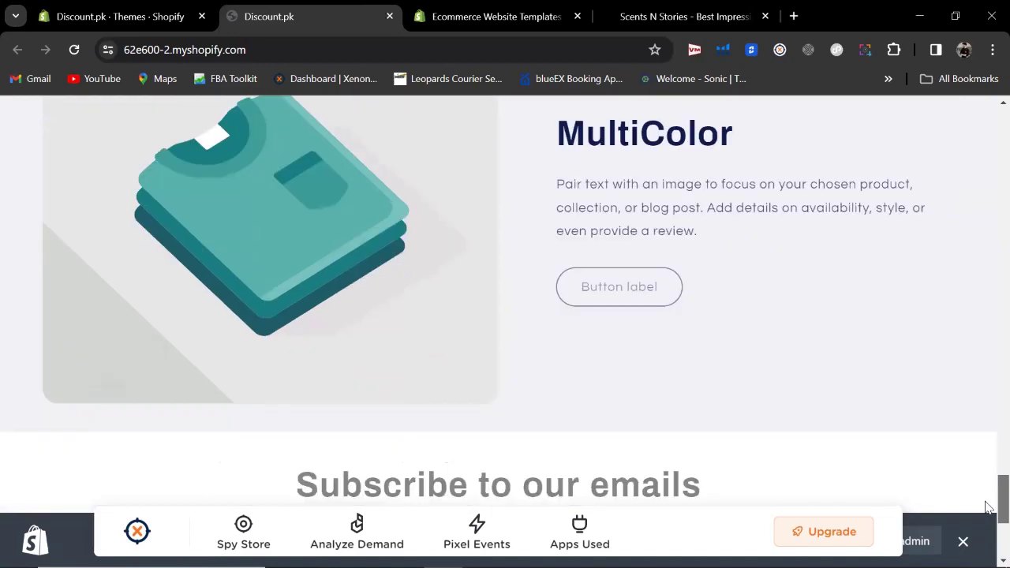
scroll(989, 505, "down", 3)
scroll(769, 453, "up", 15)
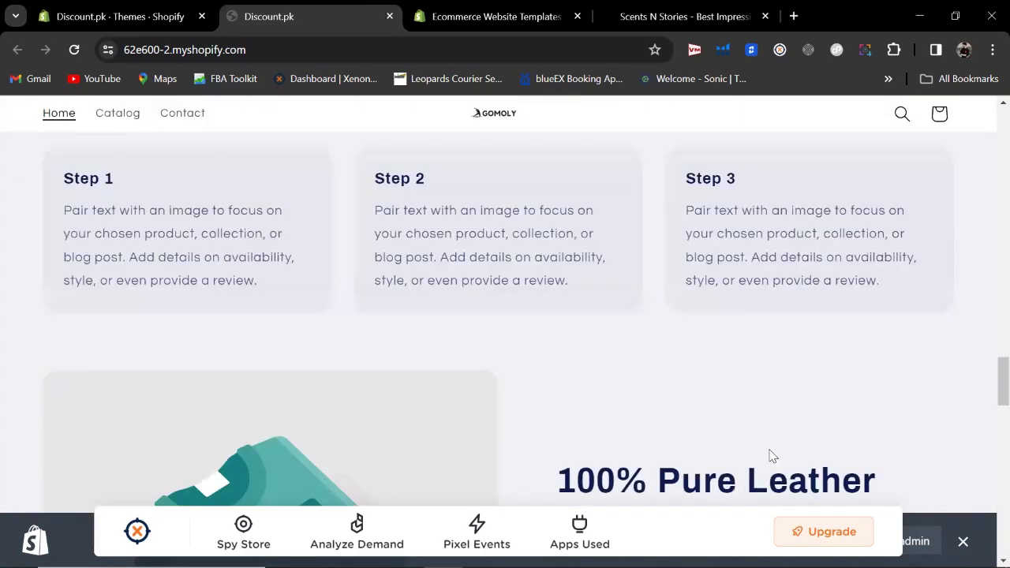
left_click_drag(1003, 381, 1003, 531)
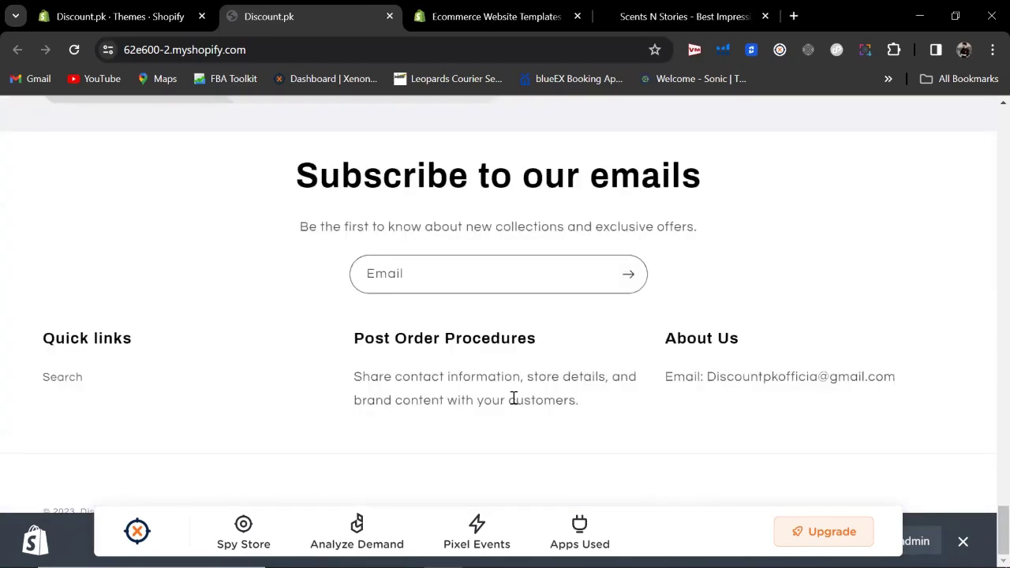
left_click(141, 14)
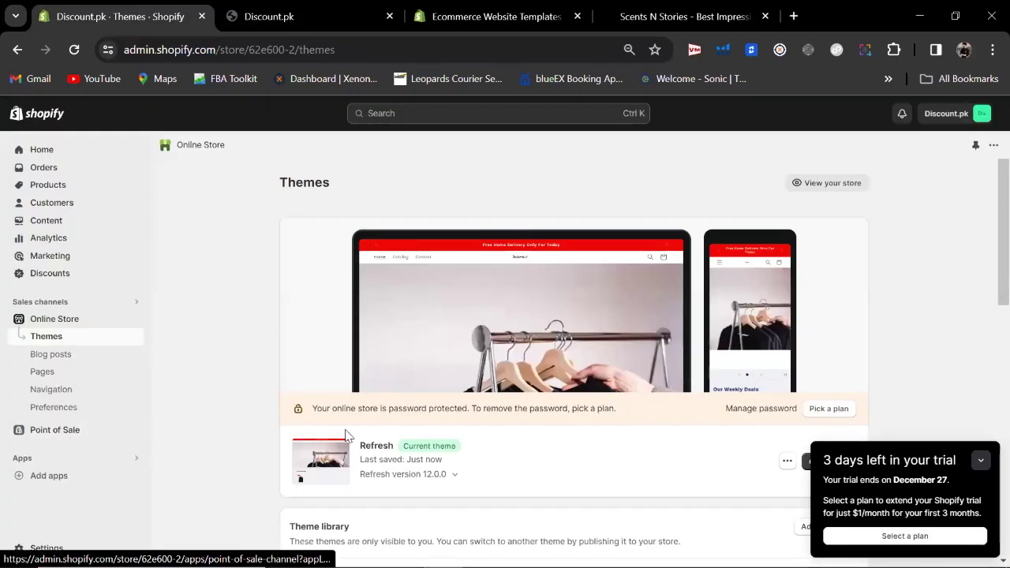
Dismiss the trial popup and open Navigation, comparing it with the live storefront footer
left_click(980, 460)
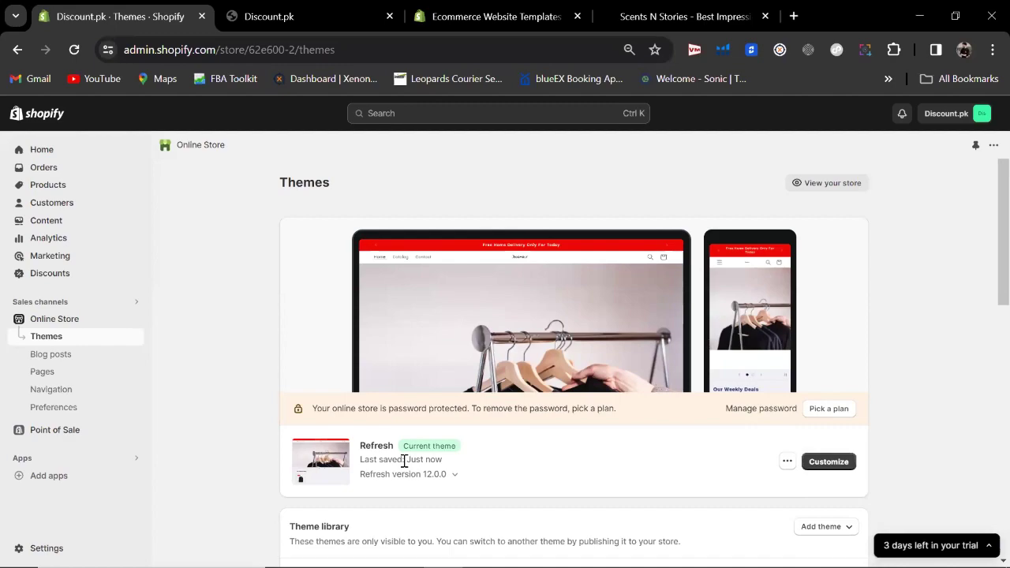
left_click(49, 392)
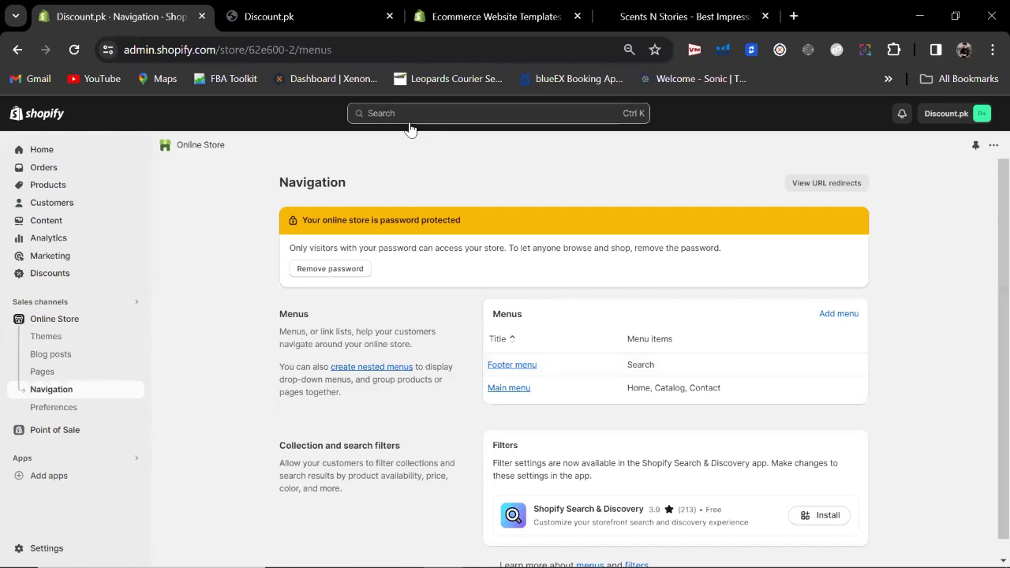
left_click(316, 16)
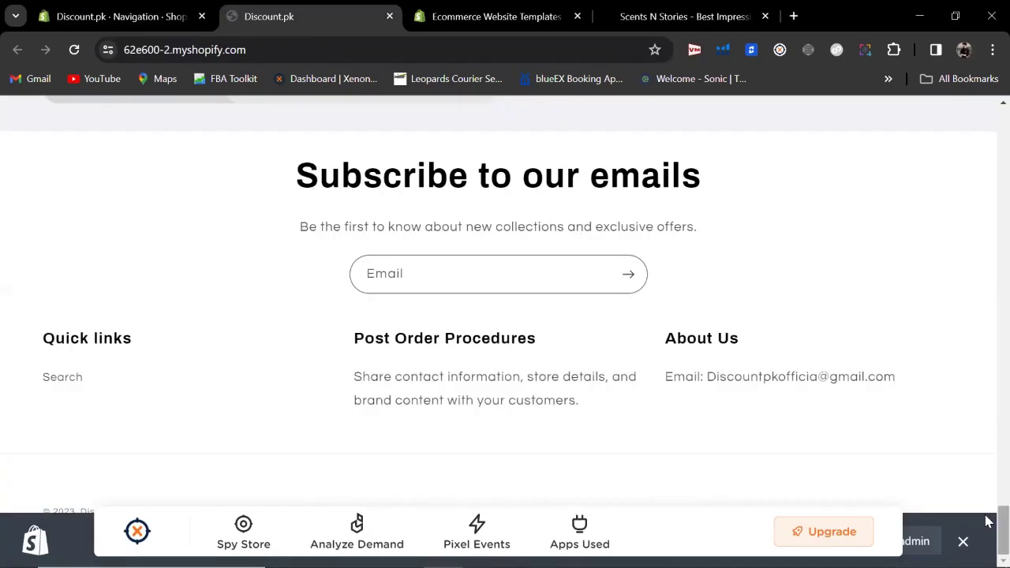
scroll(987, 491, "up", 15)
scroll(988, 160, "up", 10)
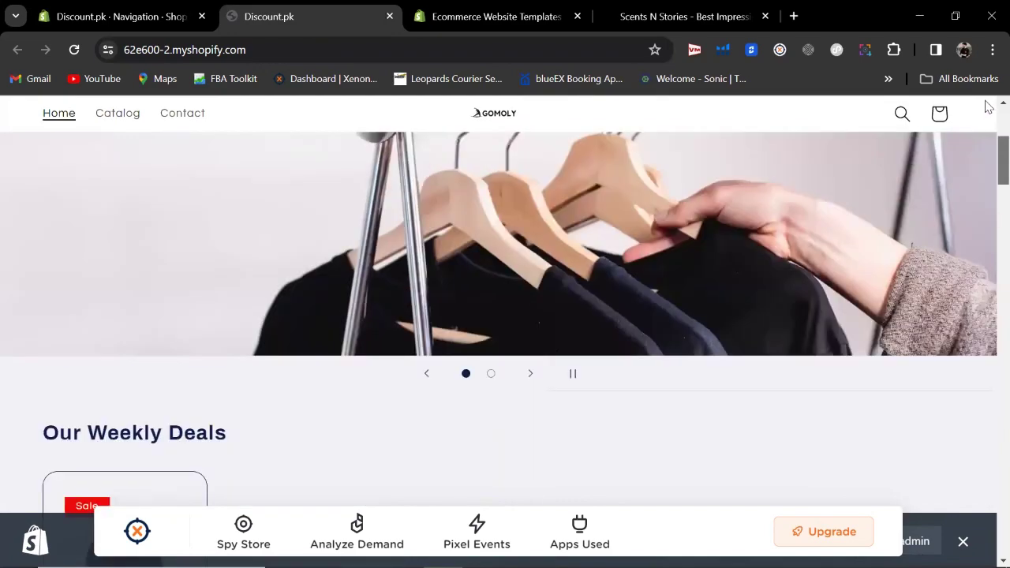
scroll(478, 235, "up", 3)
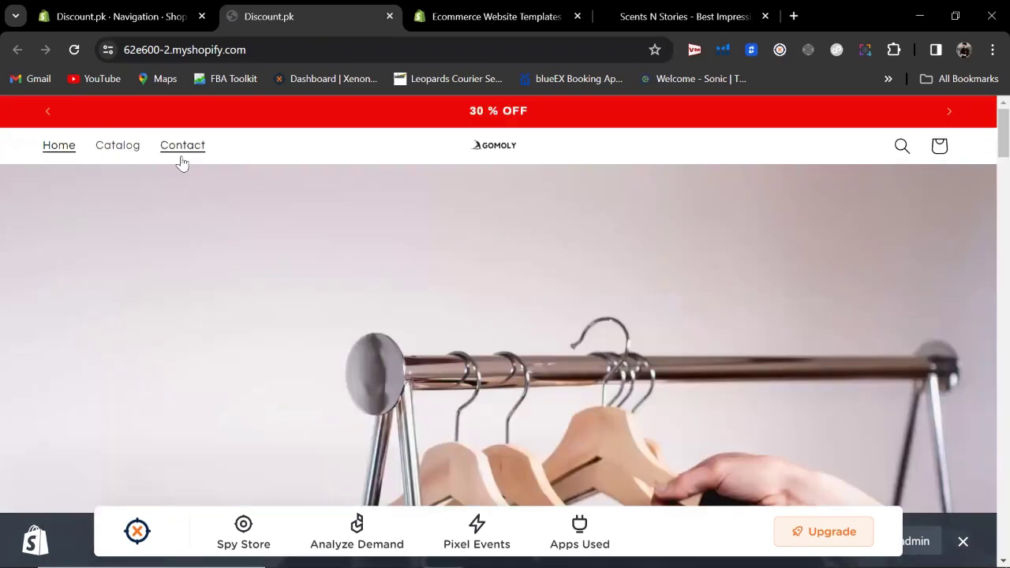
left_click(158, 18)
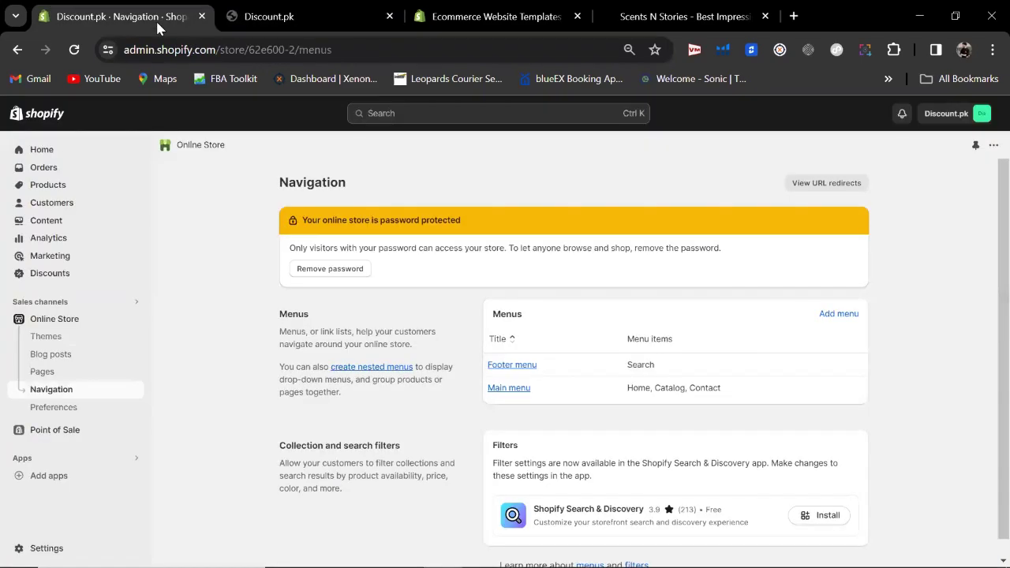
In the Main menu, rename the Catalog item to 'All Products' and apply it
left_click(516, 389)
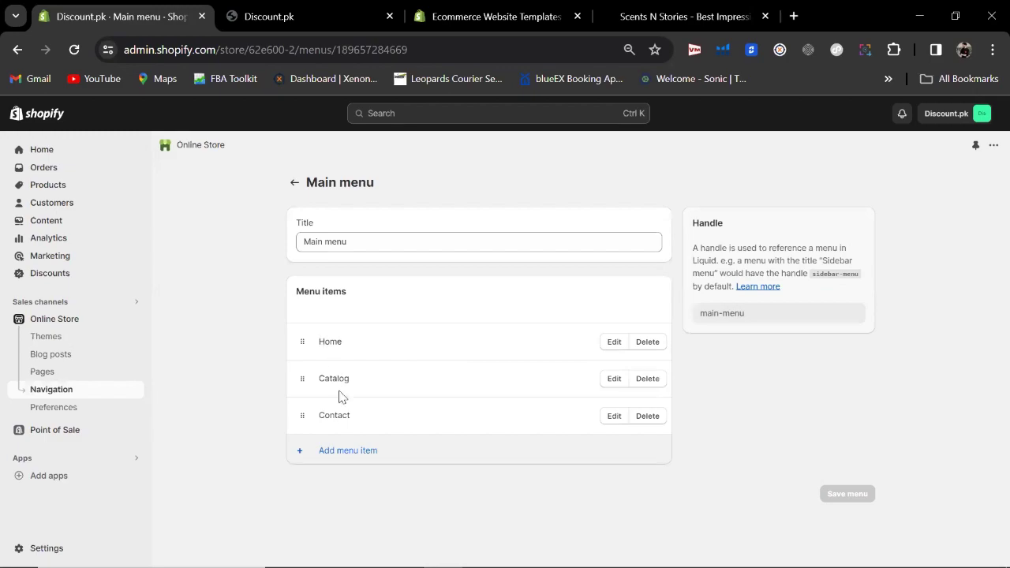
left_click(614, 379)
key("ctrl+a")
key("BackSpace")
type("Pr")
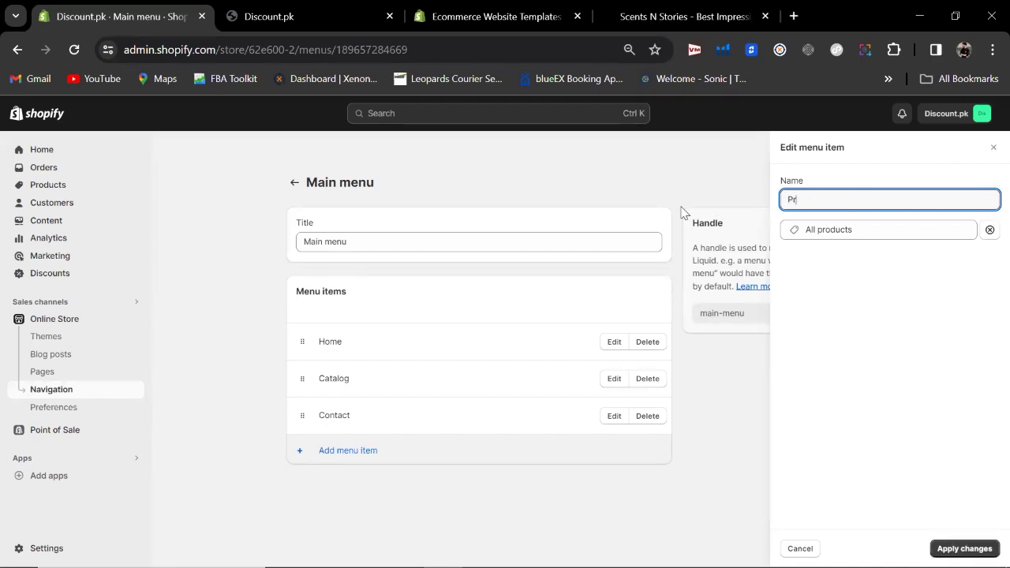
key("BackSpace")
type("All Products")
left_click(858, 229)
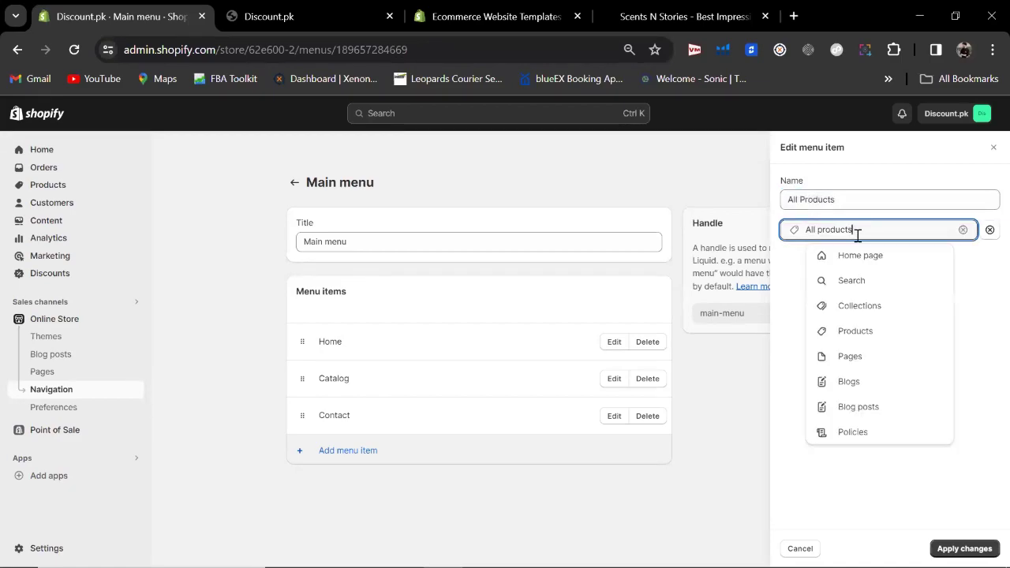
left_click(964, 548)
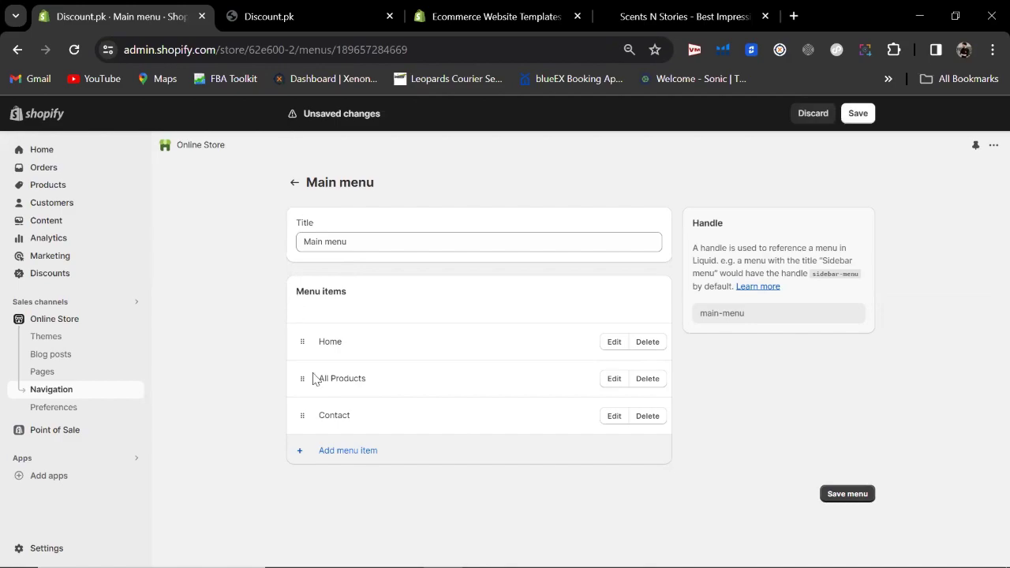
Rename the Contact item to 'Contact US' and start a new menu item
left_click(616, 418)
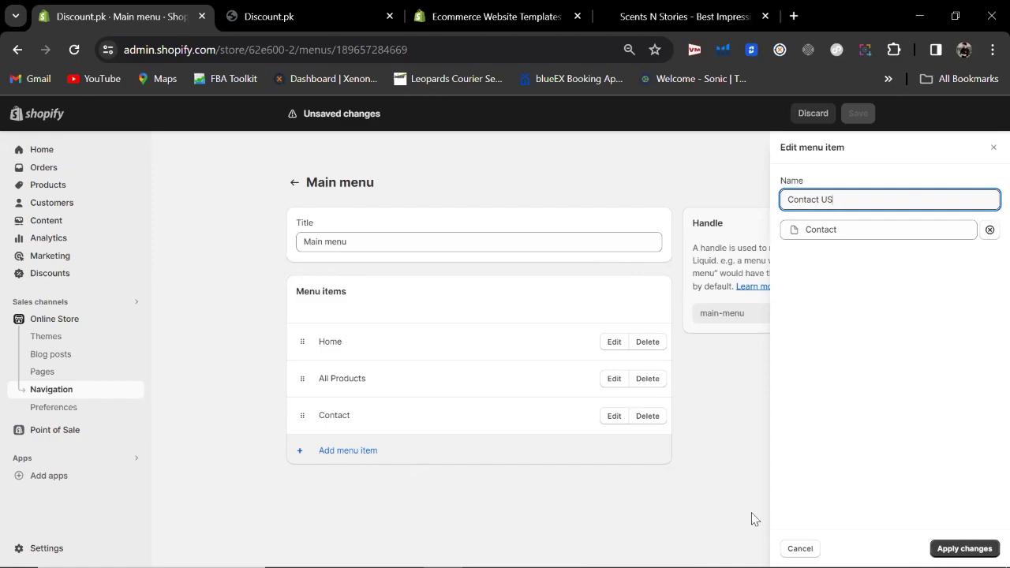
key("Return")
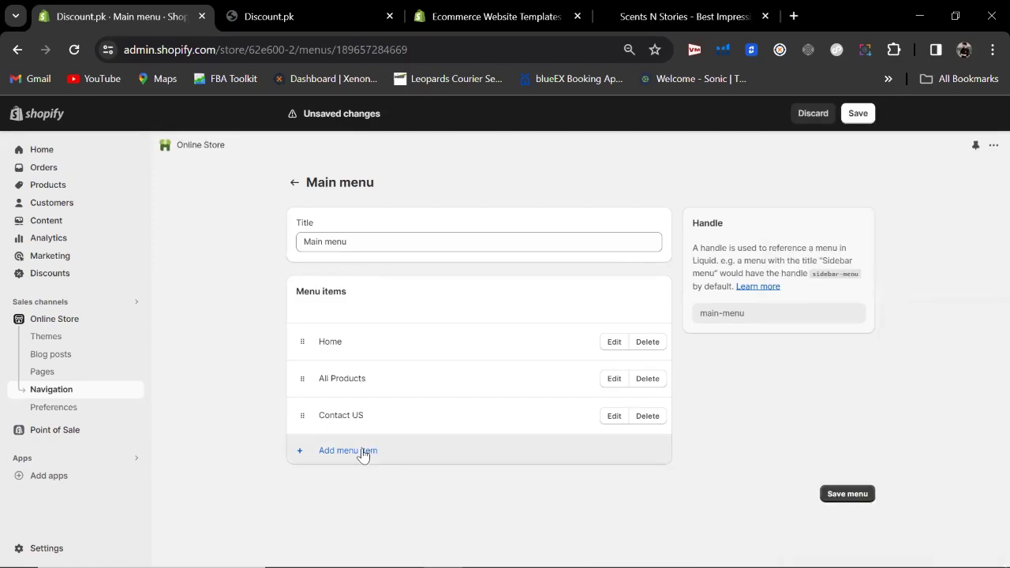
left_click(356, 451)
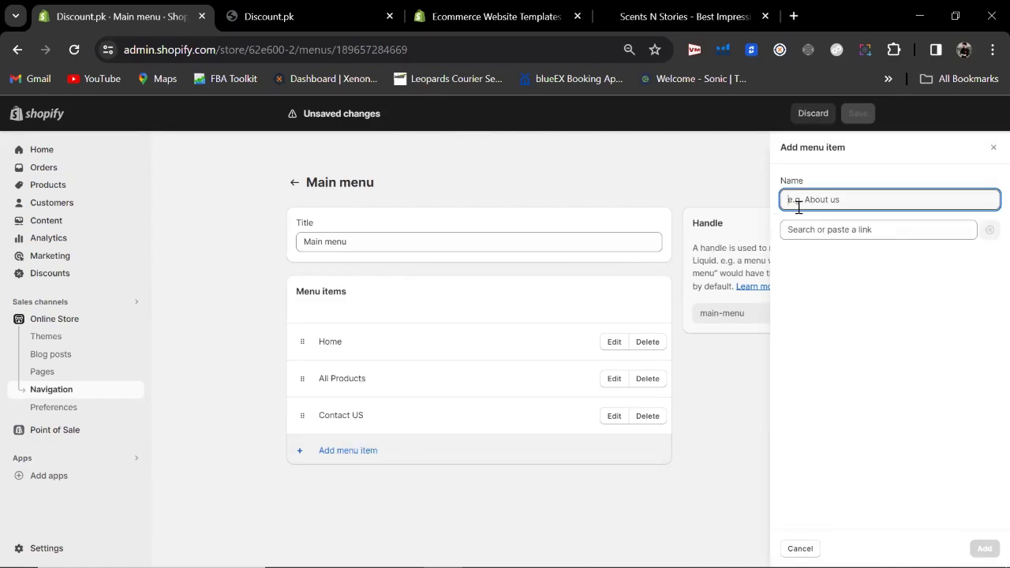
left_click(683, 16)
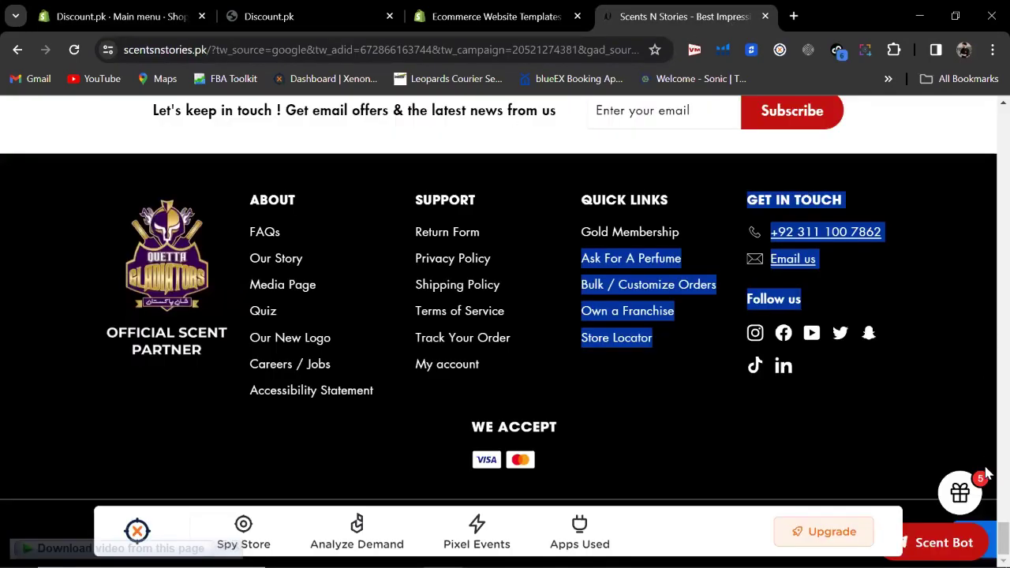
Browse the Scents N Stories footer and header menus, then return to the Shopify Main menu editor
left_click_drag(988, 537, 987, 384)
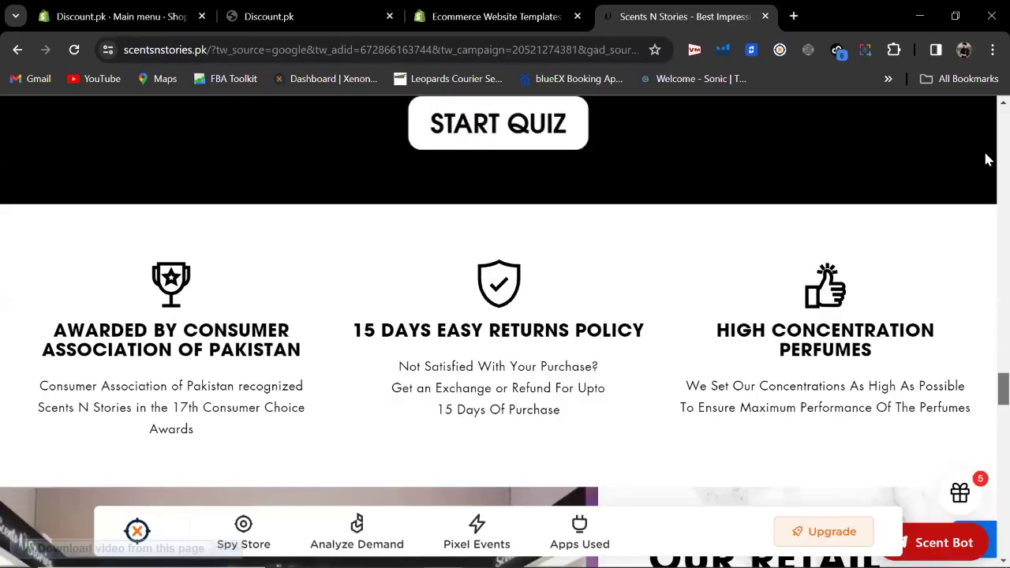
left_click_drag(988, 174, 987, 107)
scroll(669, 164, "up", 3)
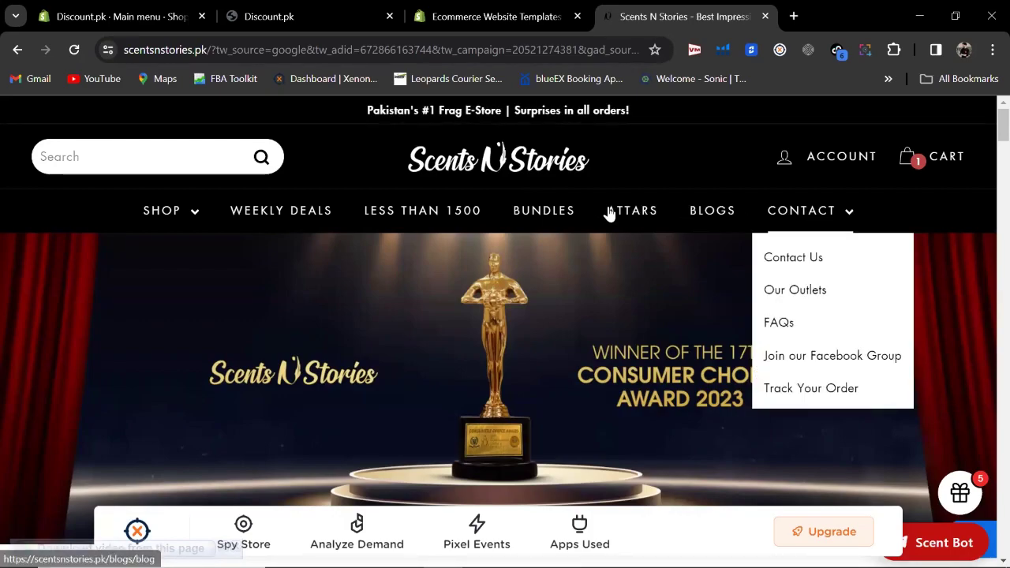
left_click(132, 14)
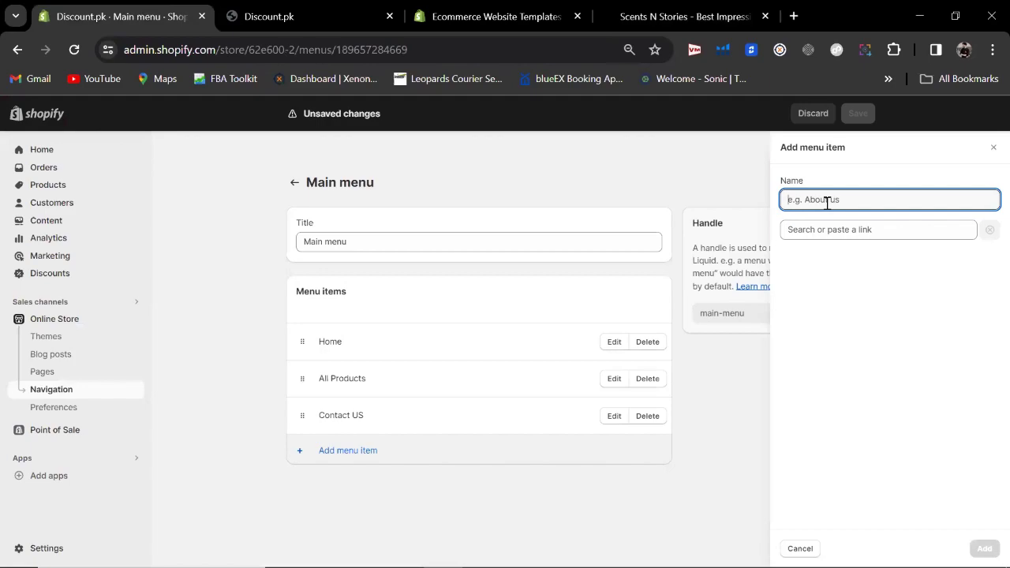
Add a 'Summer Deals' item linked to Summer Collection and save the Main menu
type("Weekly Deals")
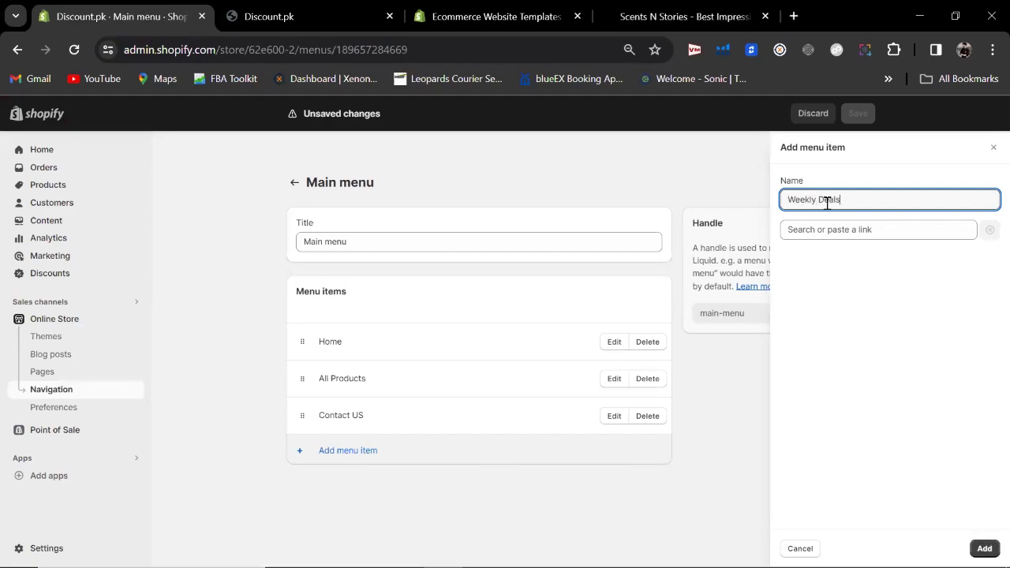
left_click(842, 230)
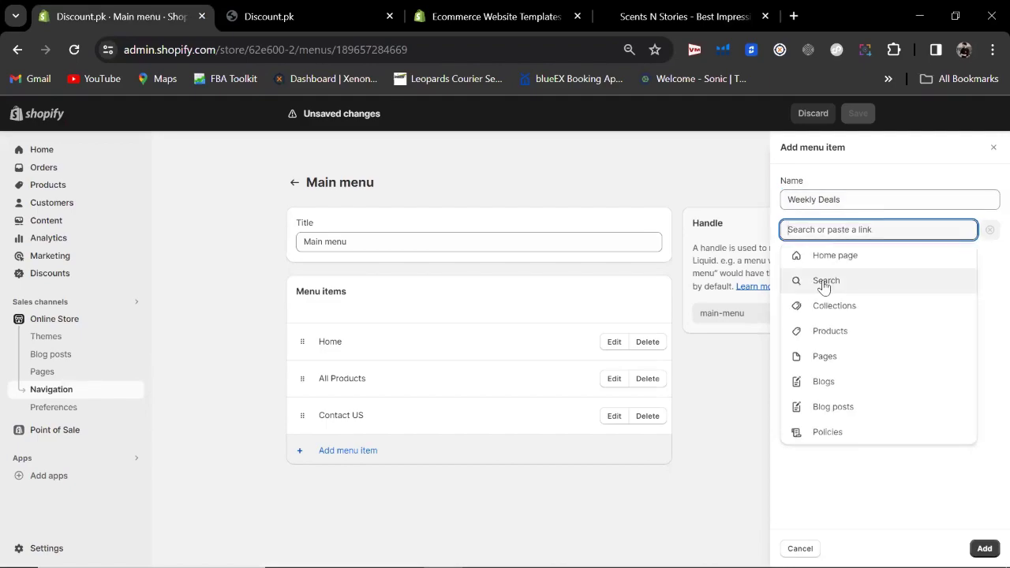
left_click(841, 304)
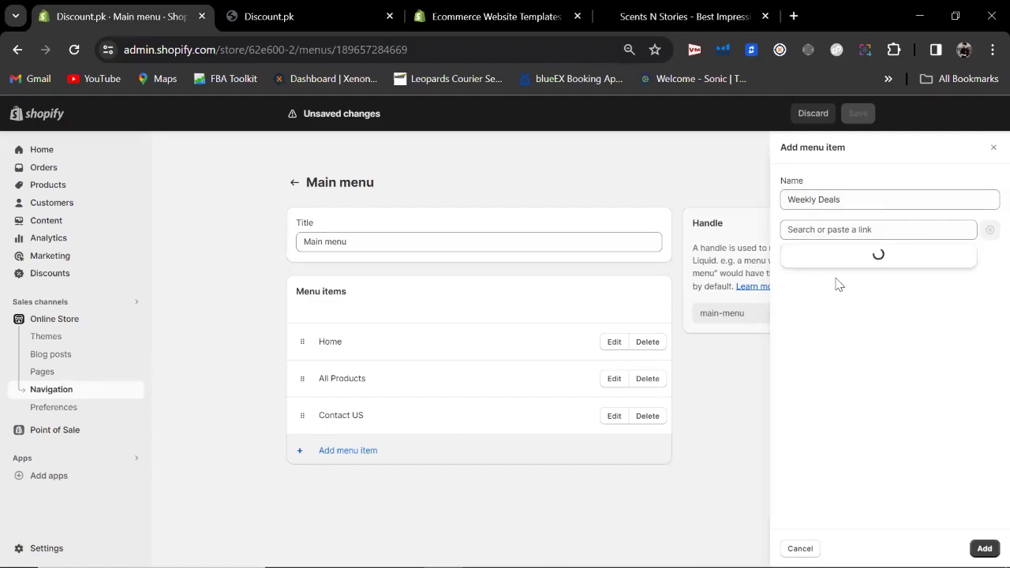
triple_click(833, 202)
key("BackSpace")
type("Summer")
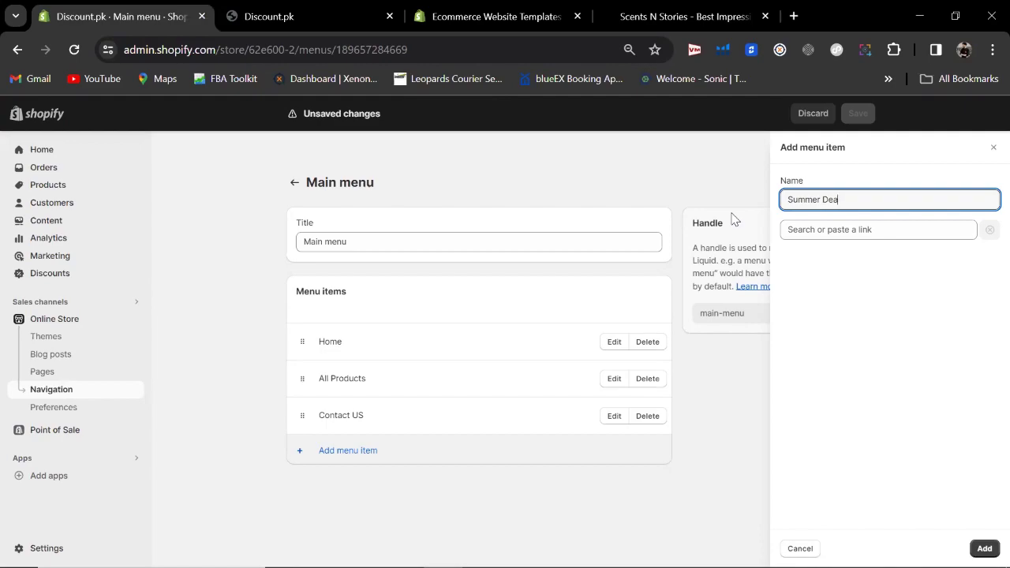
left_click(841, 228)
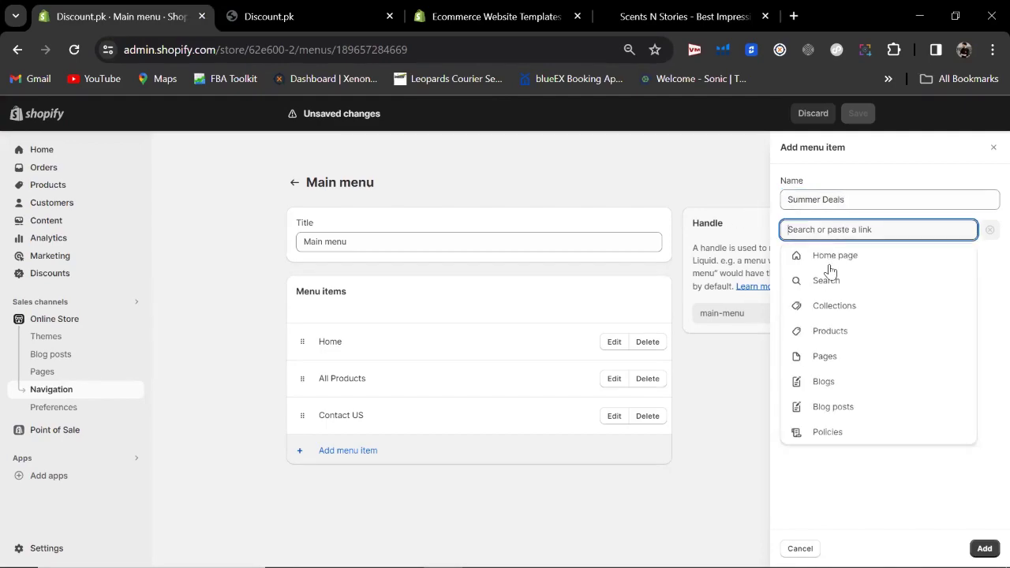
left_click(825, 307)
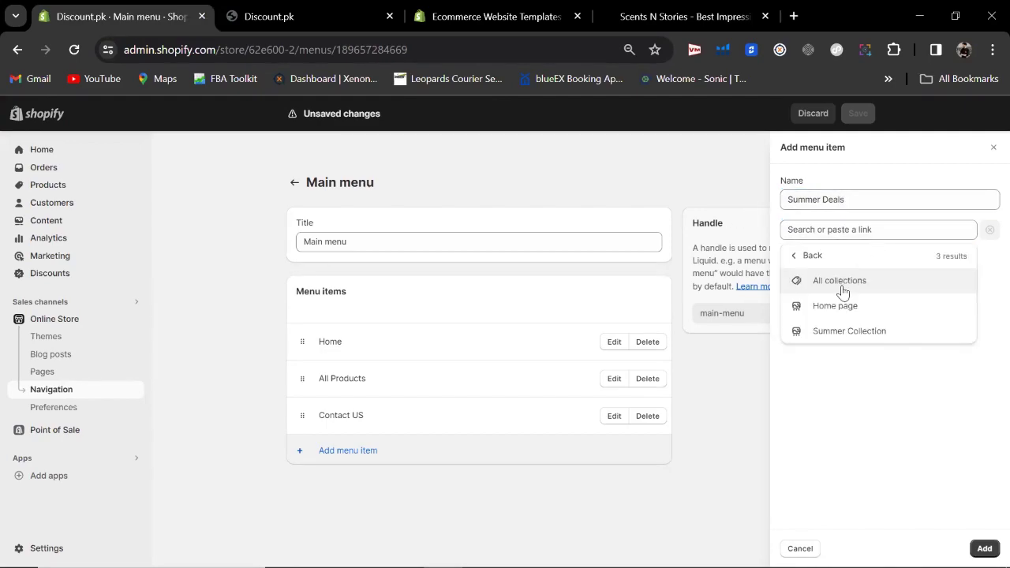
left_click(841, 330)
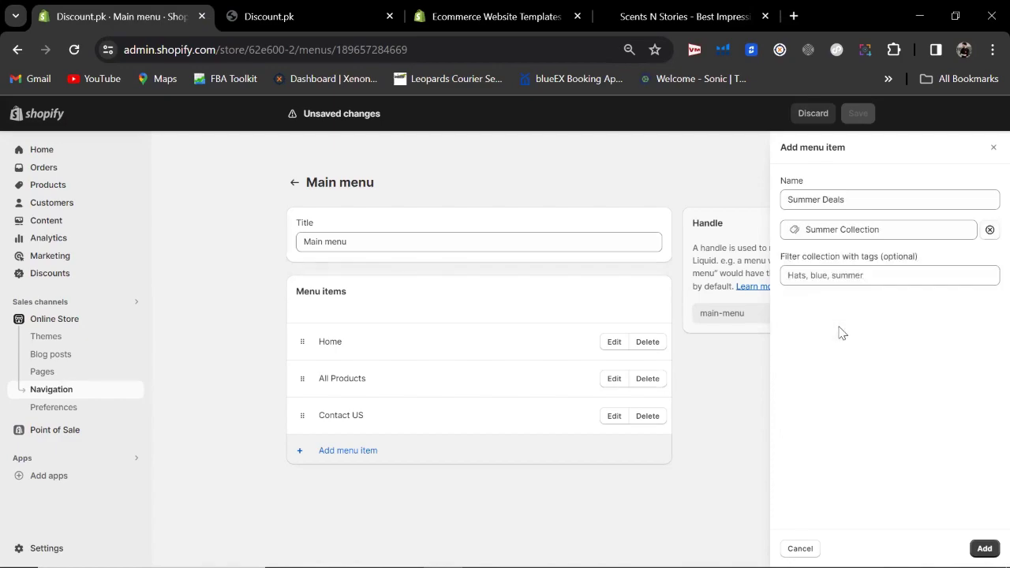
left_click(984, 548)
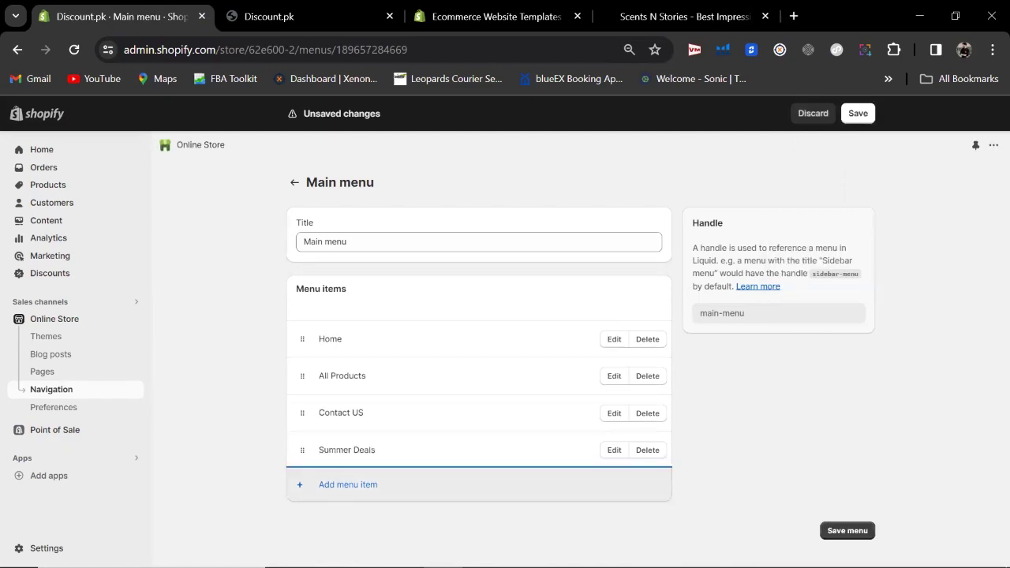
left_click(842, 531)
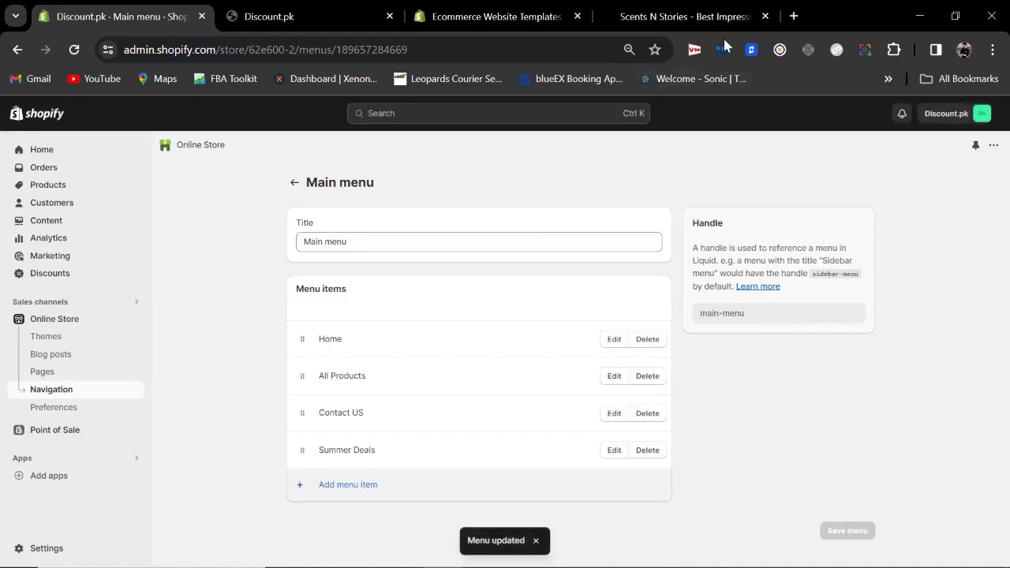
left_click(266, 20)
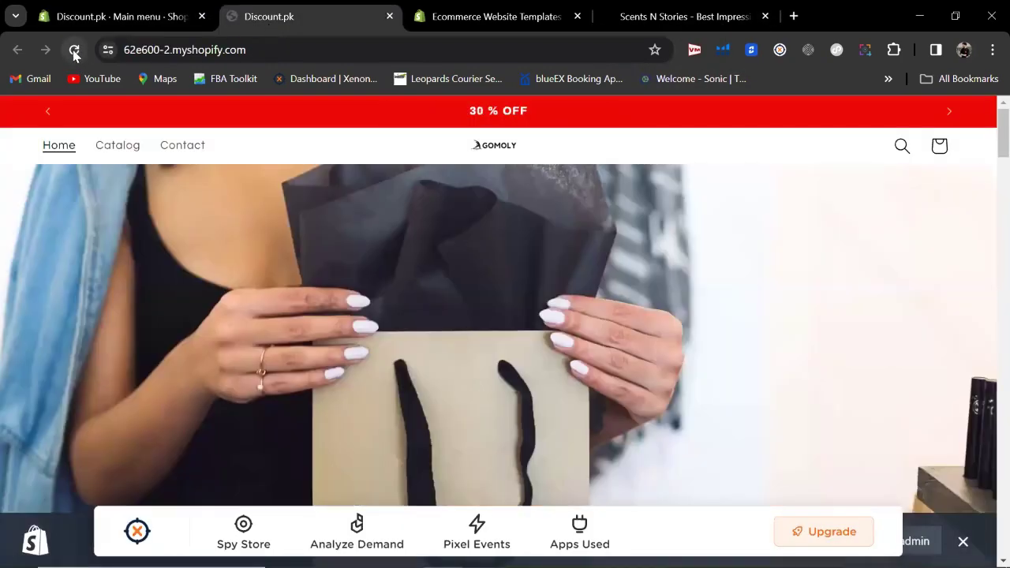
Reload the storefront to see Summer Deals in the header, then return to the menus list
left_click(74, 53)
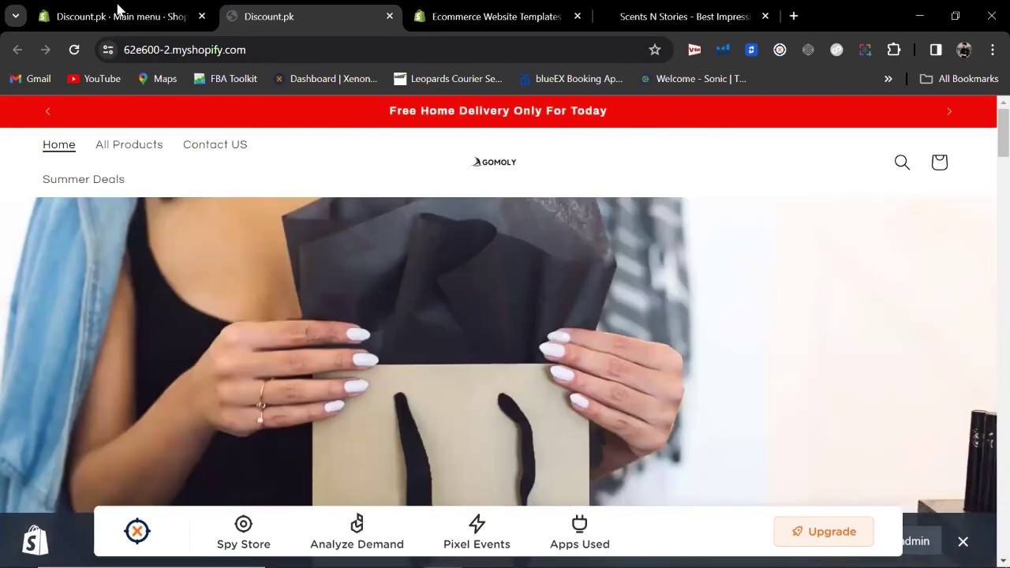
left_click(117, 7)
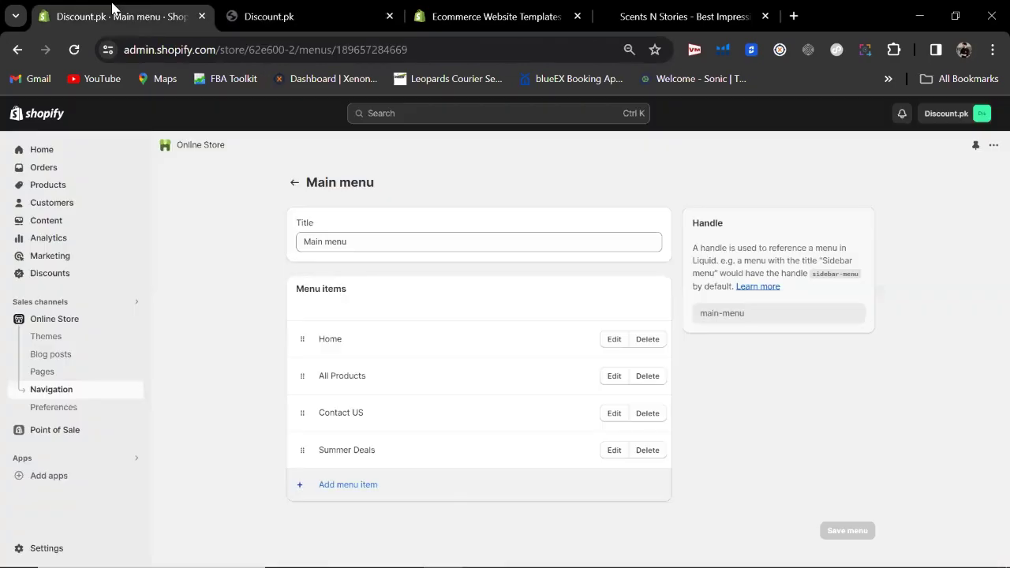
left_click(297, 183)
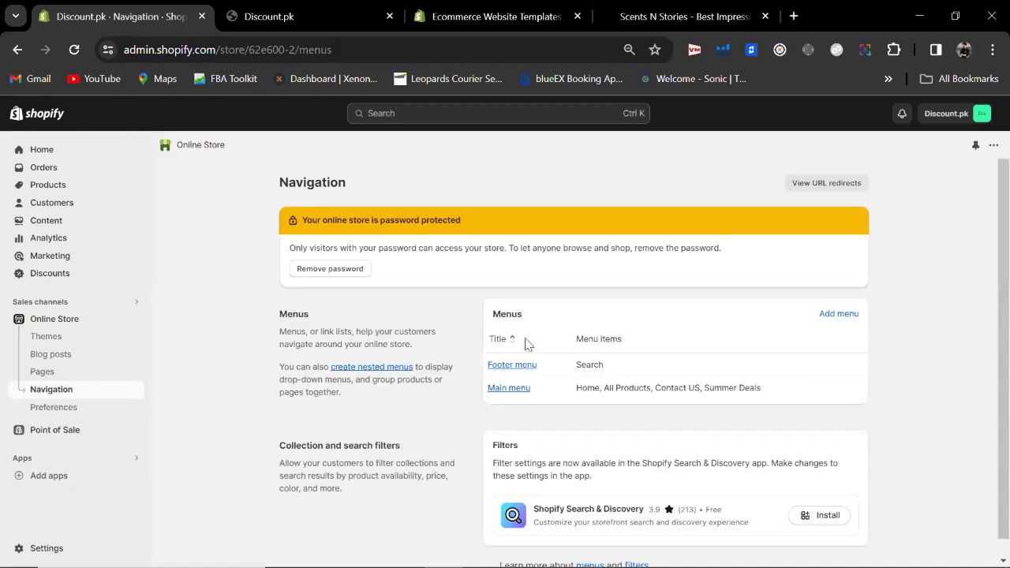
Open the Footer menu editor after confirming the storefront's Quick links only show Search
left_click(525, 369)
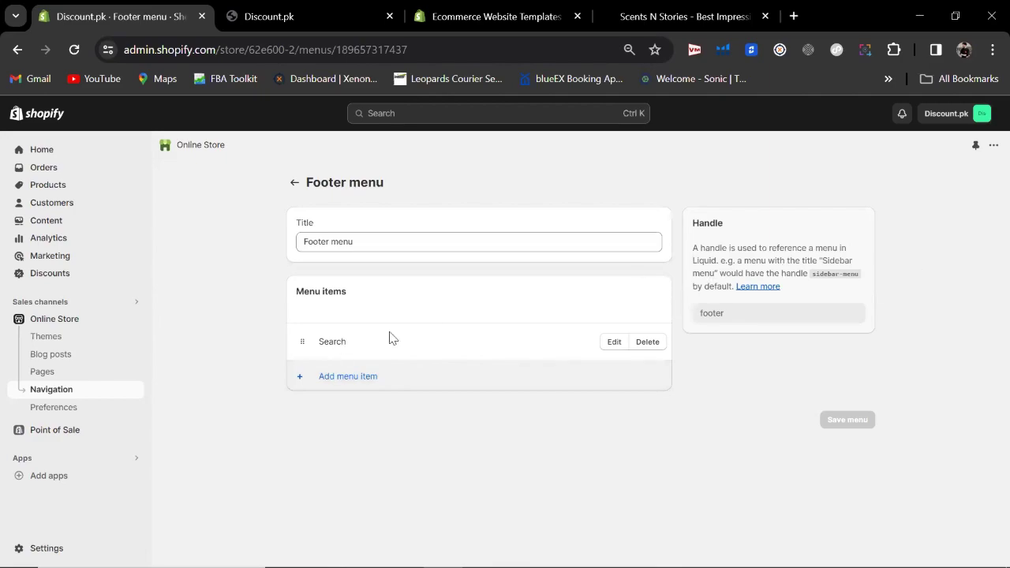
left_click(268, 16)
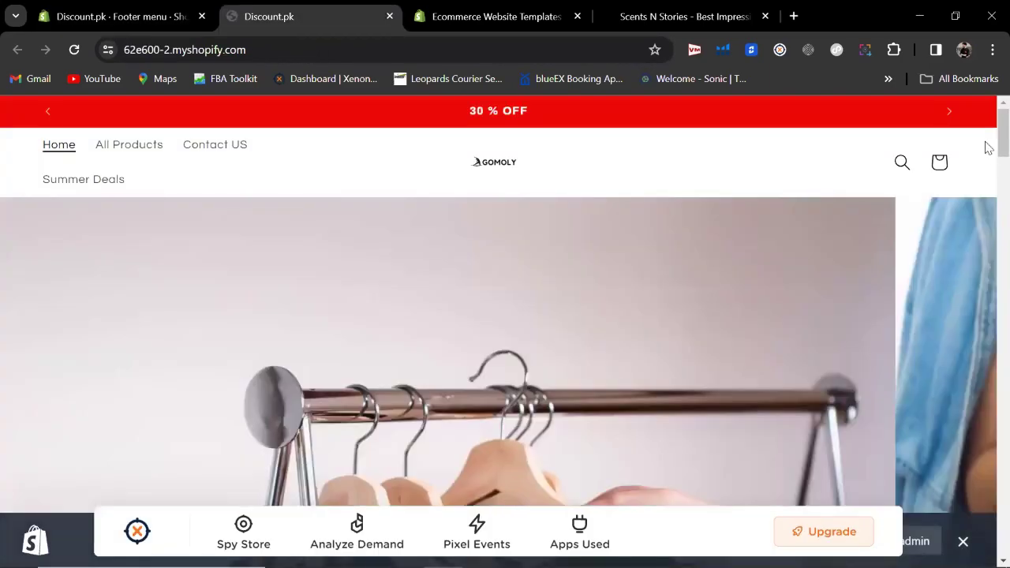
left_click_drag(988, 132, 988, 533)
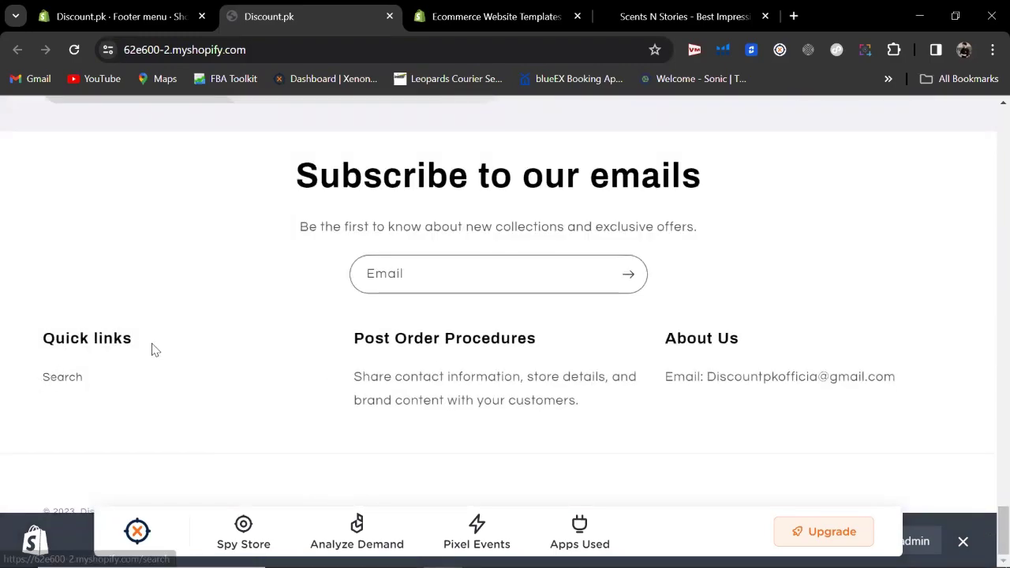
left_click(125, 15)
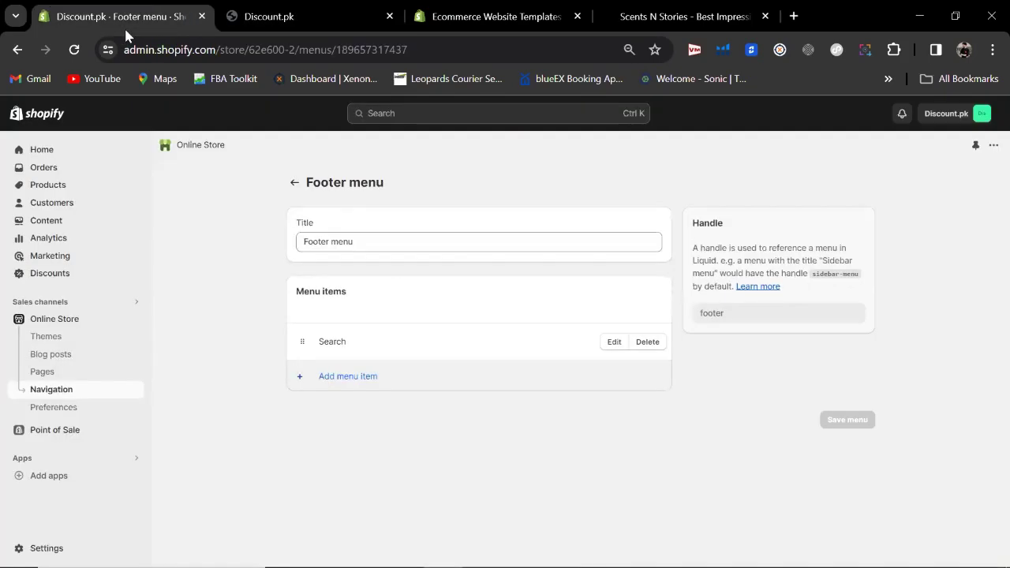
Add Privacy Policy and Refund Policy items to the Footer menu from the Policies links
left_click(334, 380)
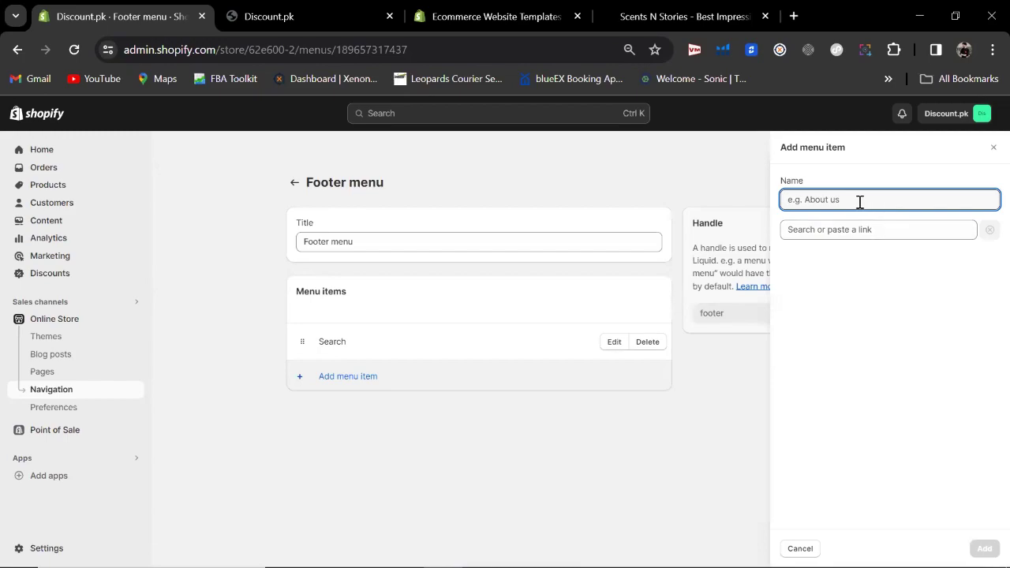
left_click(809, 229)
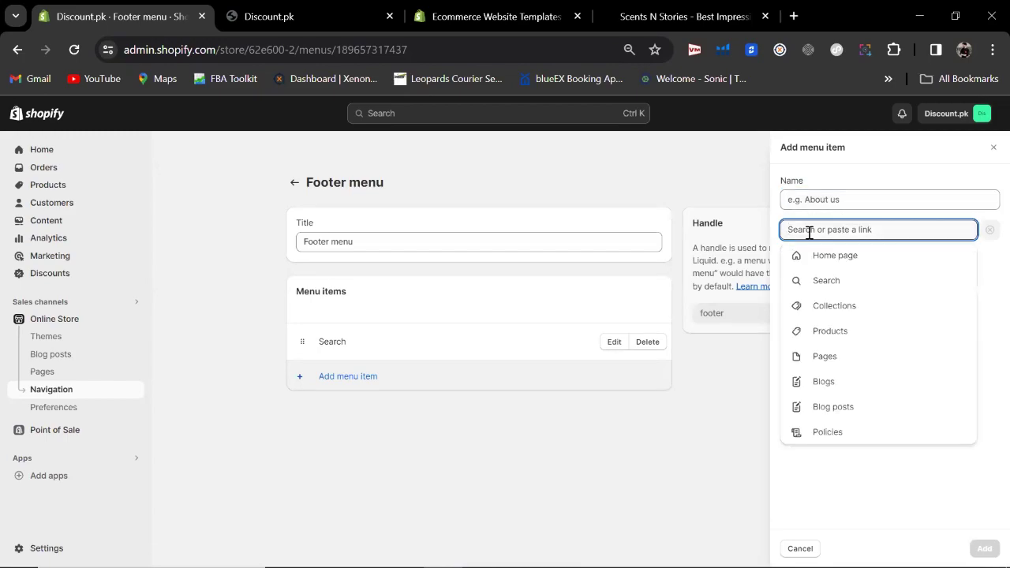
left_click(818, 433)
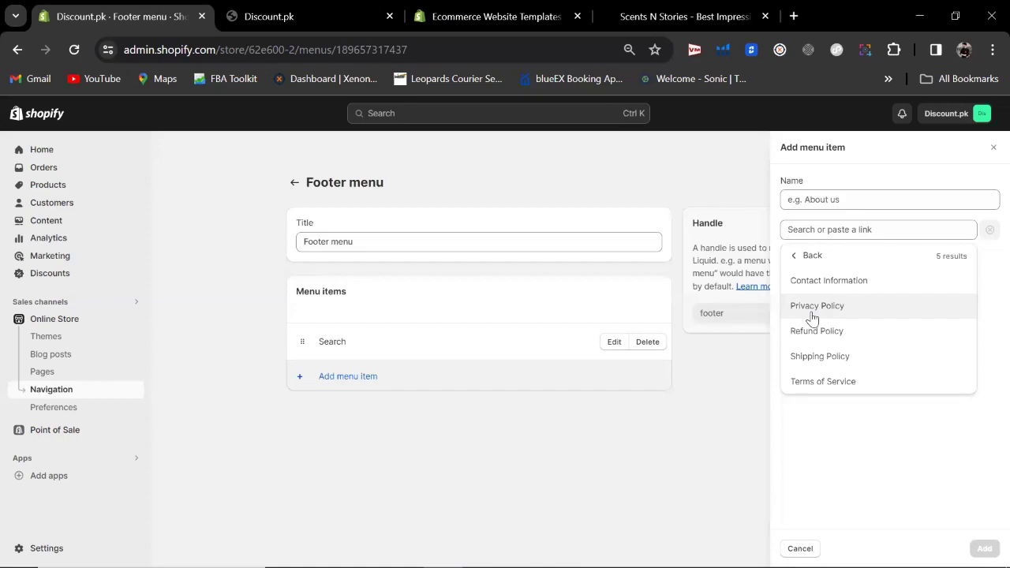
left_click(812, 314)
left_click(984, 548)
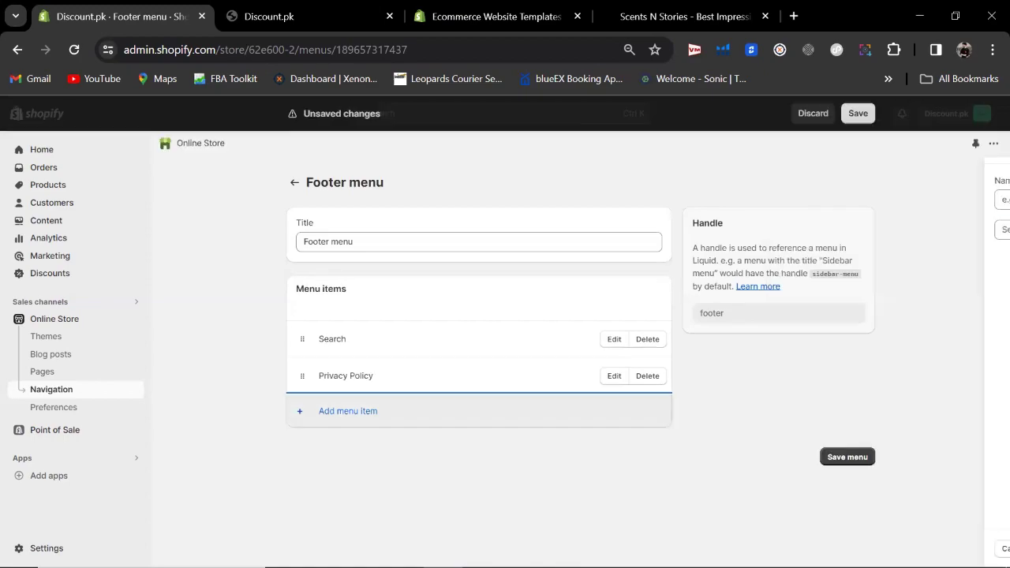
left_click(317, 412)
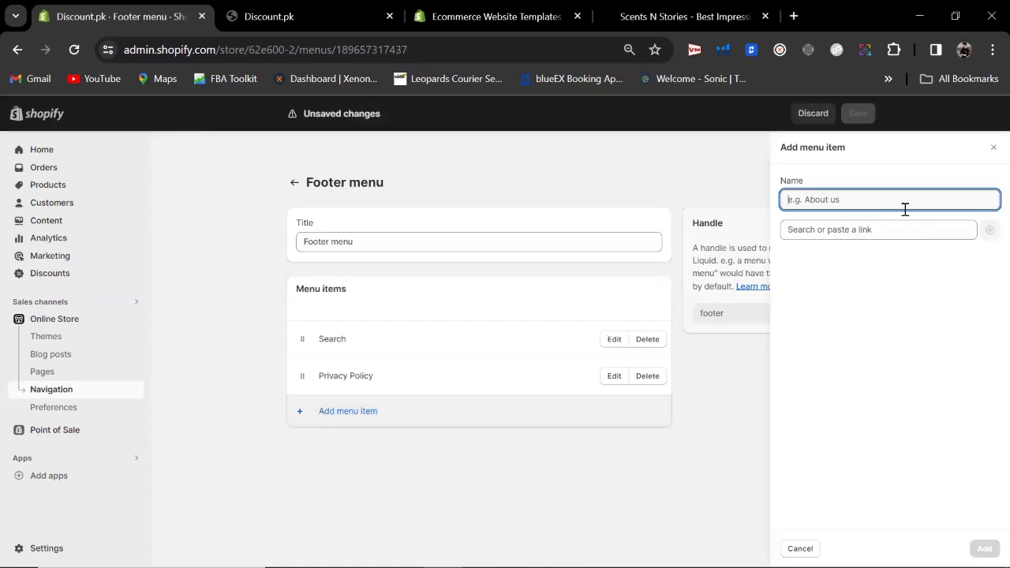
left_click(902, 228)
left_click(848, 434)
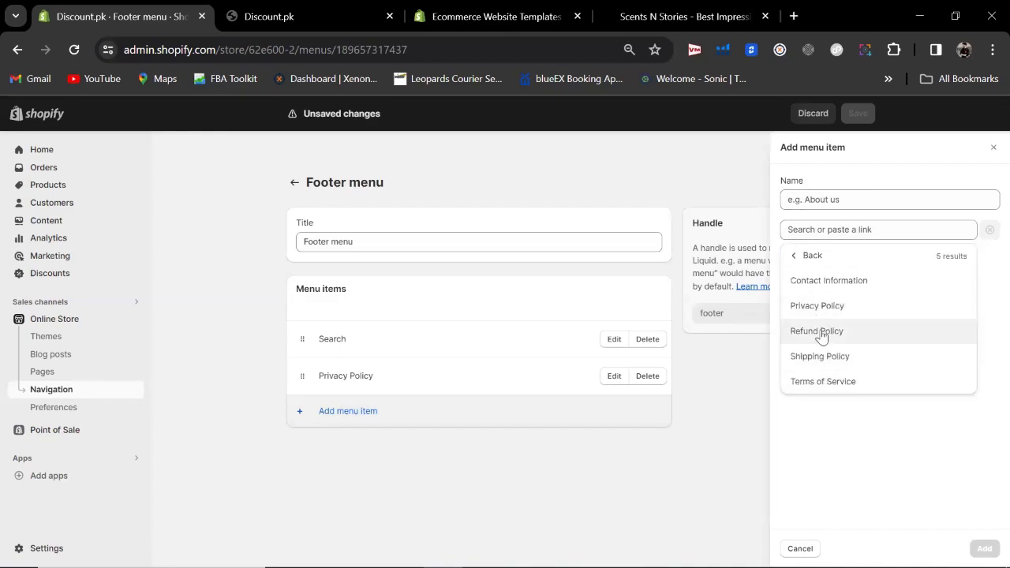
left_click(818, 333)
left_click(984, 548)
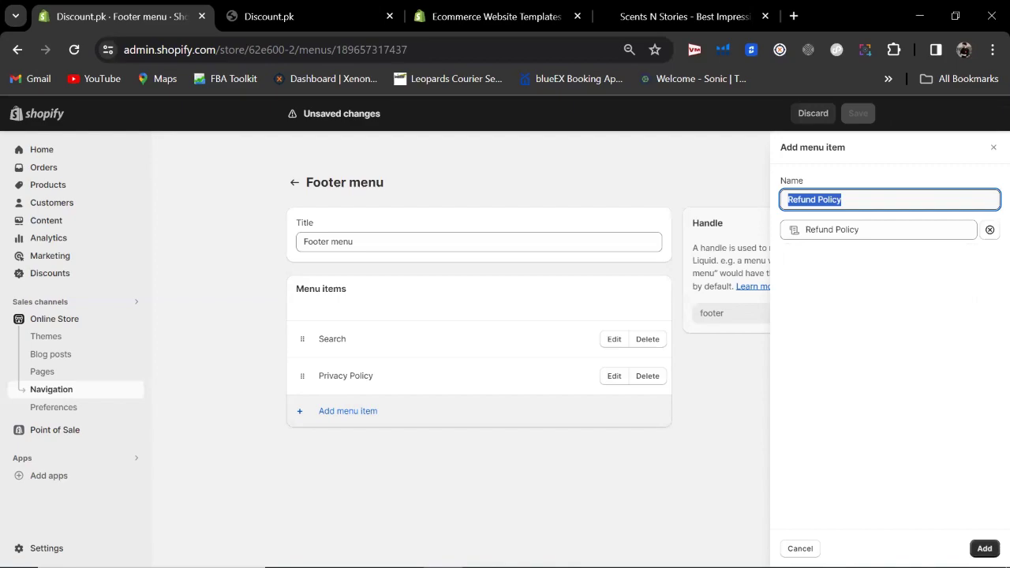
Add Shipping Policy and Terms of Service items, then save the Footer menu
left_click(376, 449)
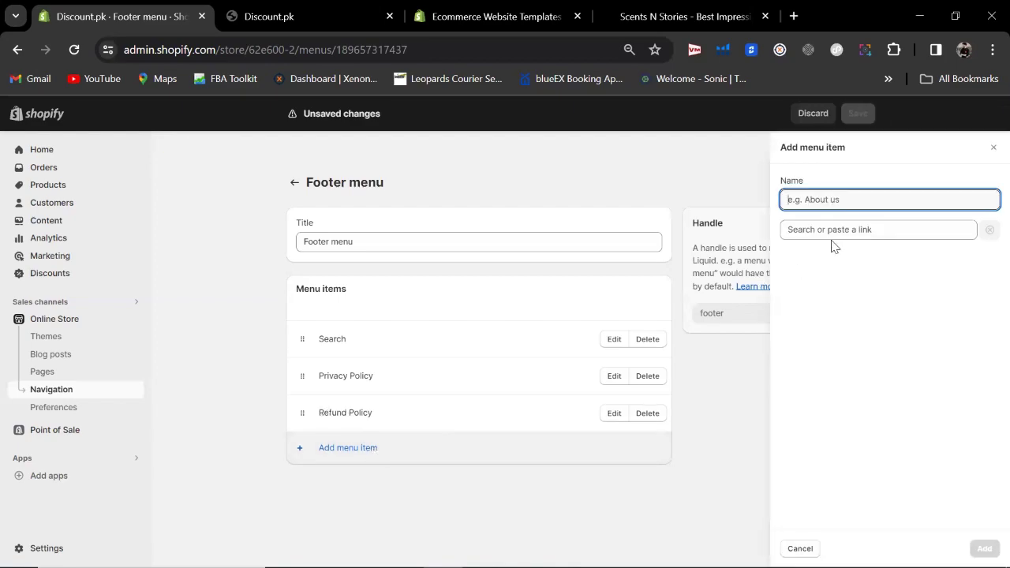
left_click(868, 229)
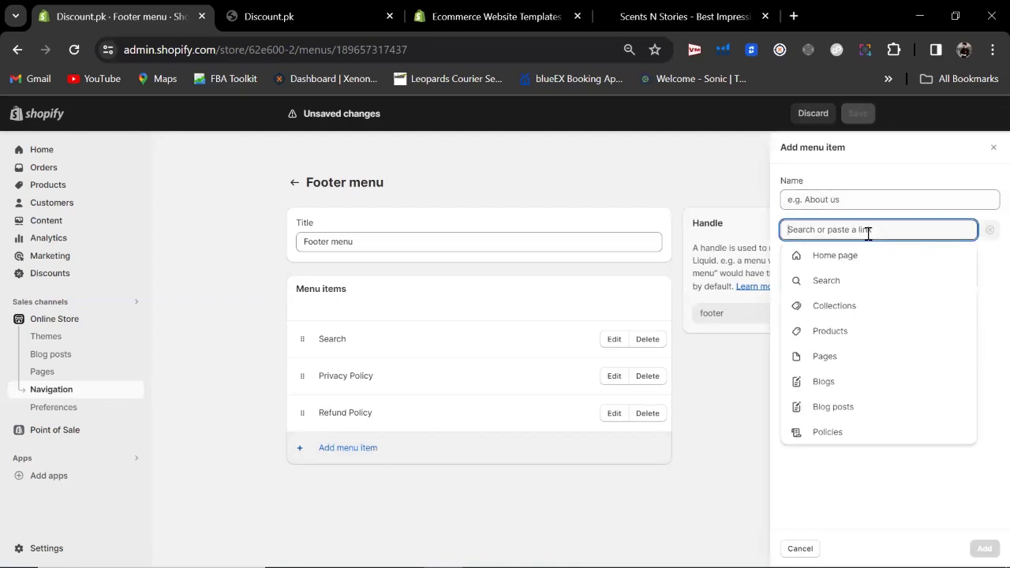
left_click(841, 433)
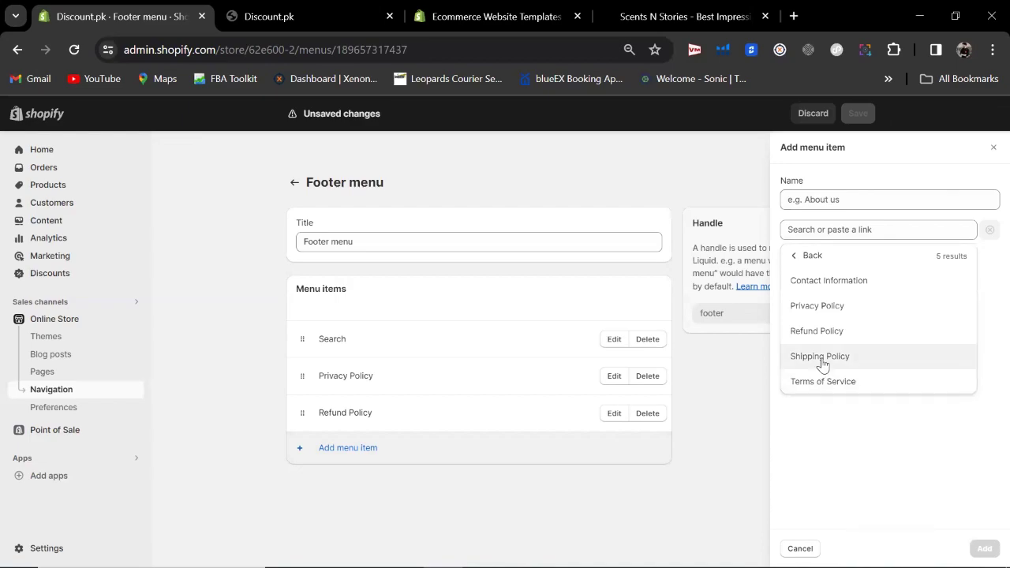
left_click(820, 356)
left_click(984, 549)
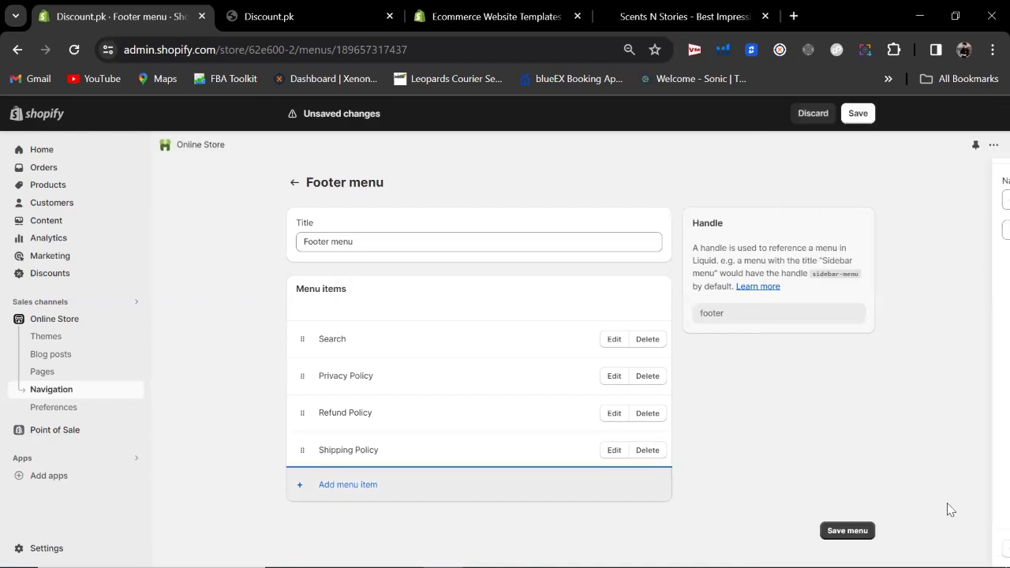
left_click(467, 484)
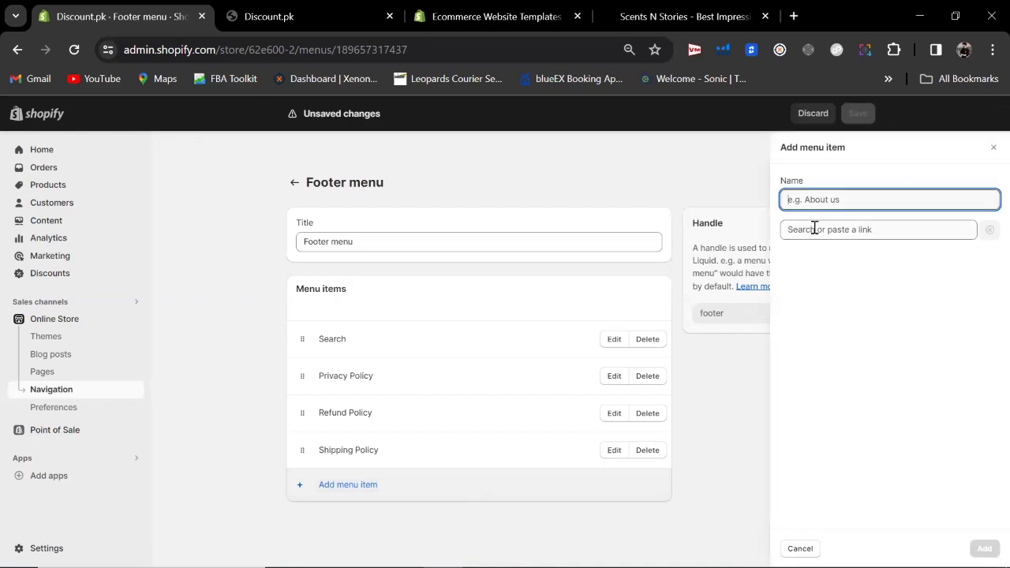
left_click(828, 228)
left_click(835, 430)
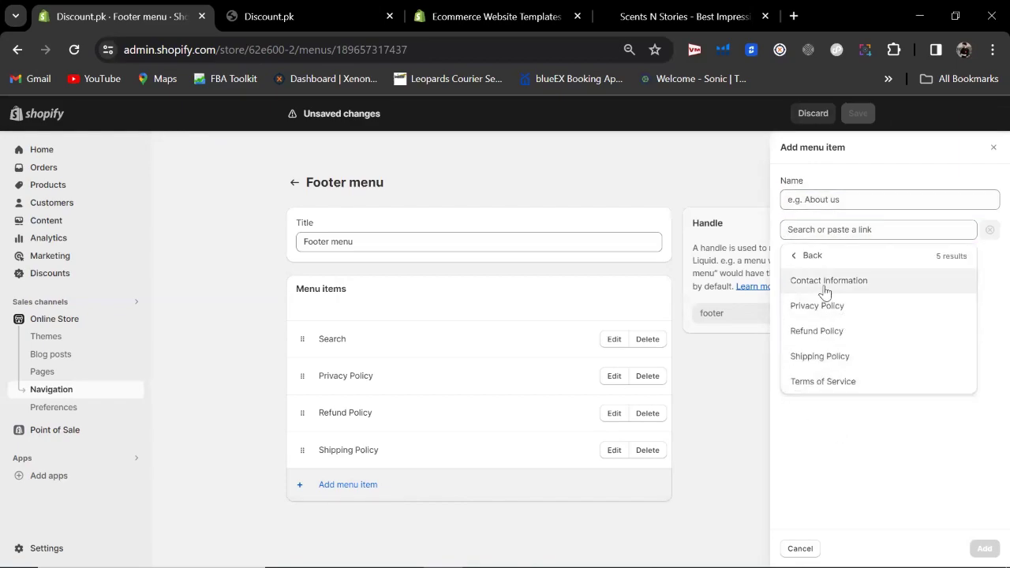
left_click(839, 382)
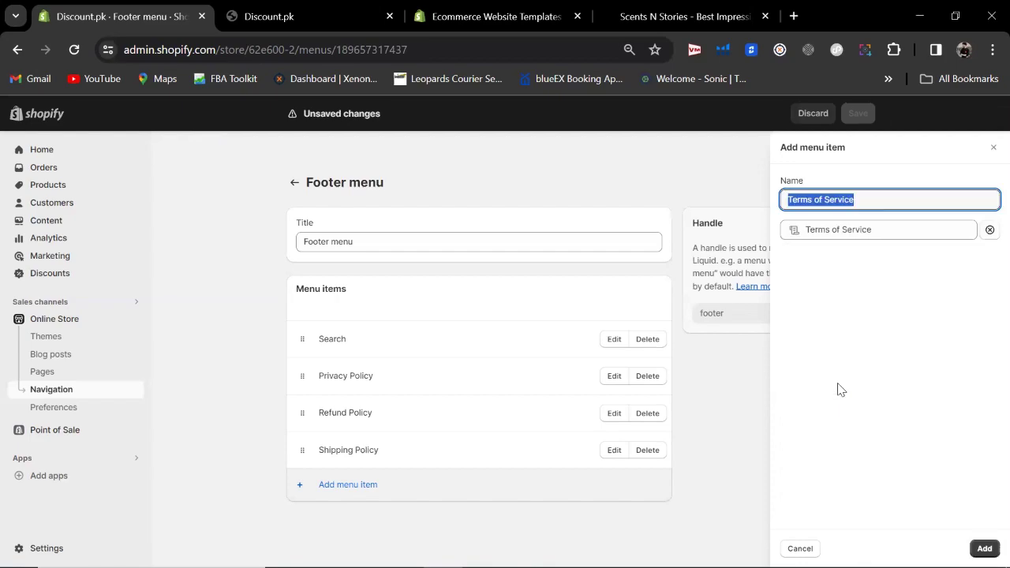
left_click(983, 547)
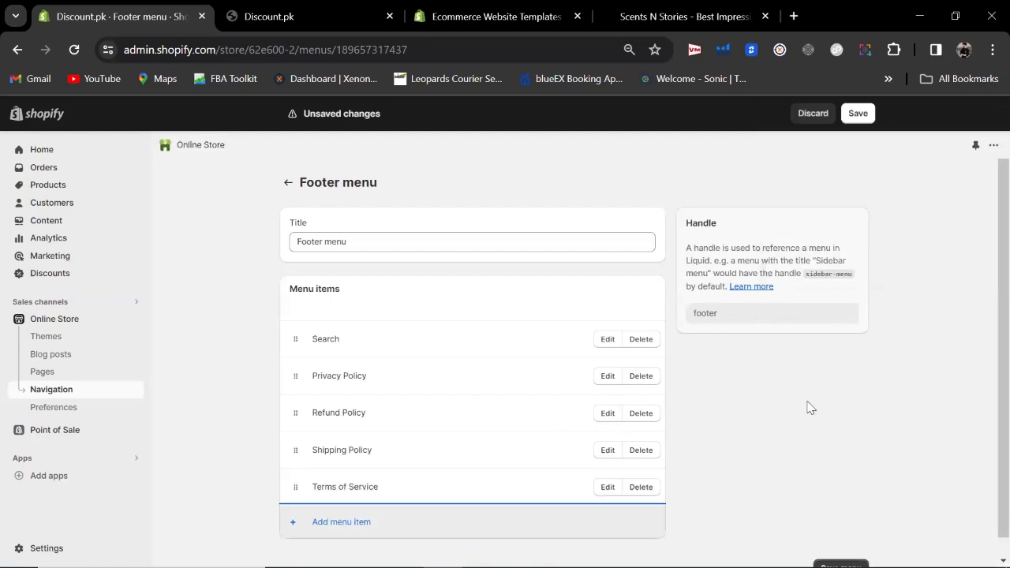
scroll(985, 237, "down", 1)
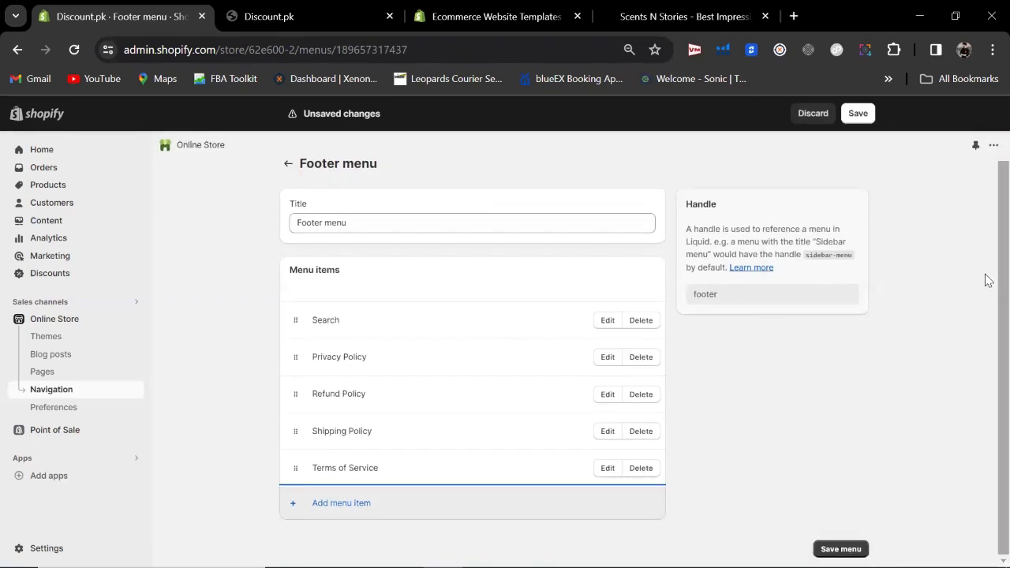
left_click(841, 548)
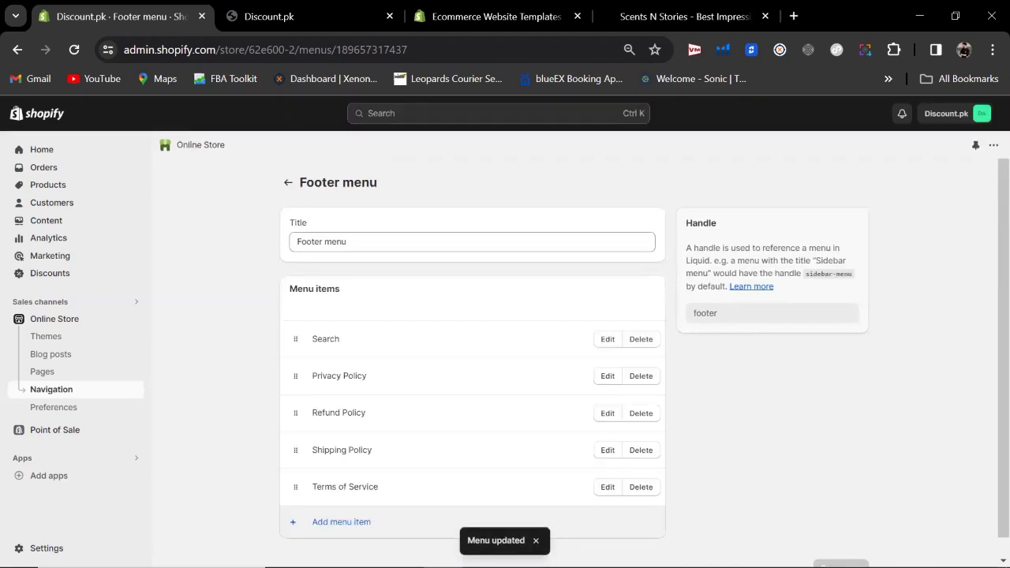
Review the Scents N Stories footer for reference, then return to the Footer menu admin page
left_click(726, 19)
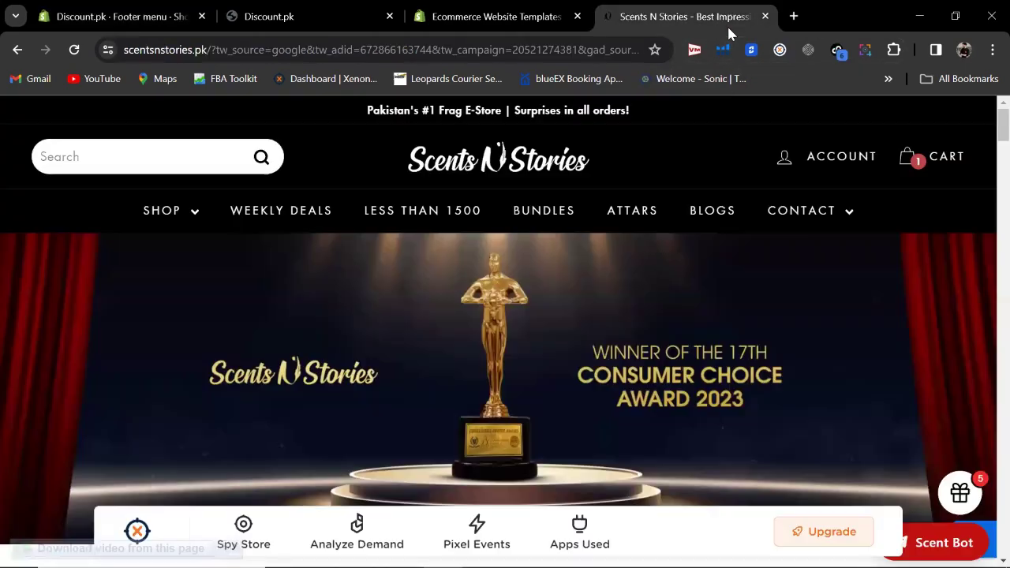
left_click_drag(988, 111, 988, 388)
left_click_drag(986, 476, 751, 502)
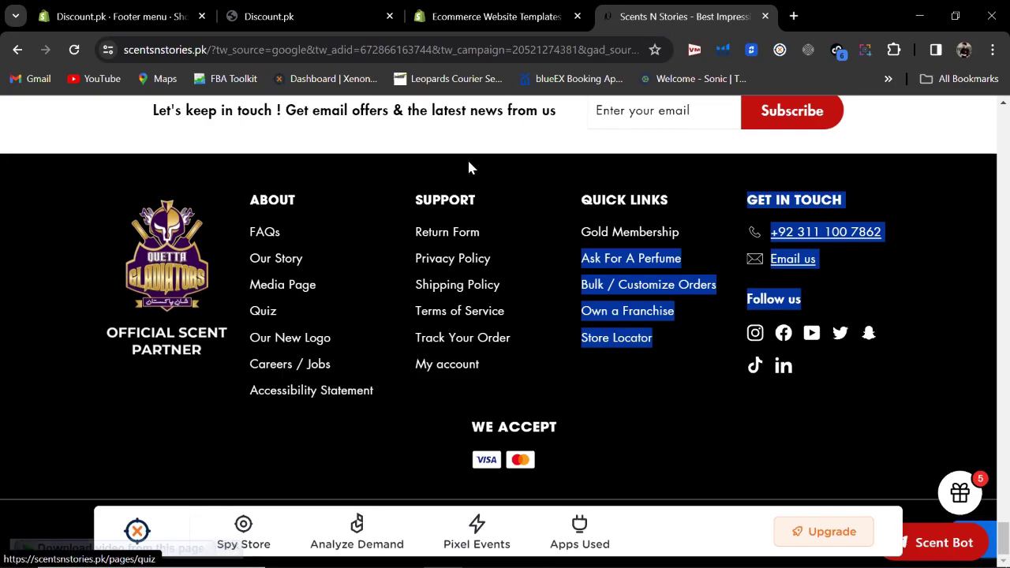
left_click(531, 186)
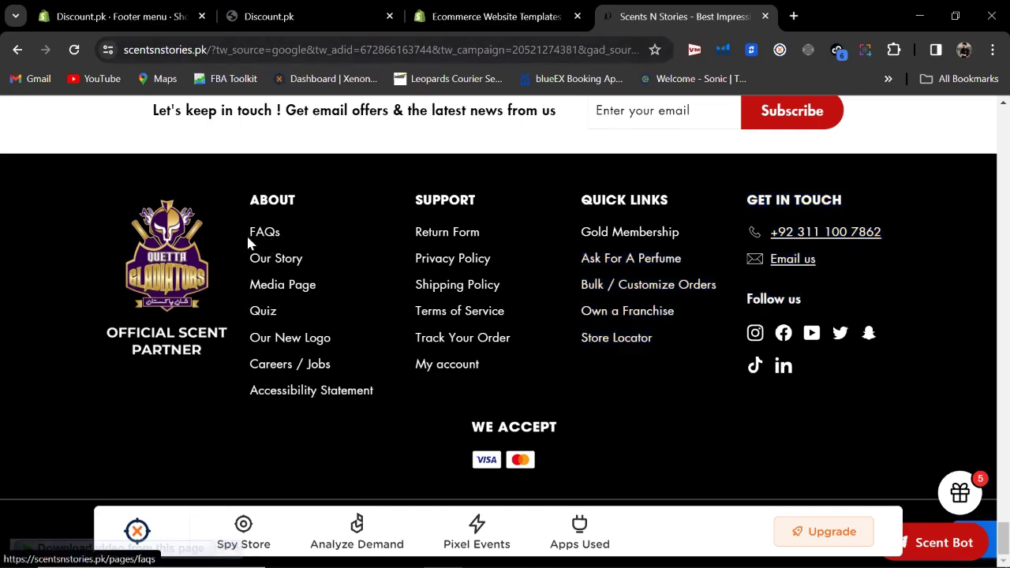
left_click(71, 19)
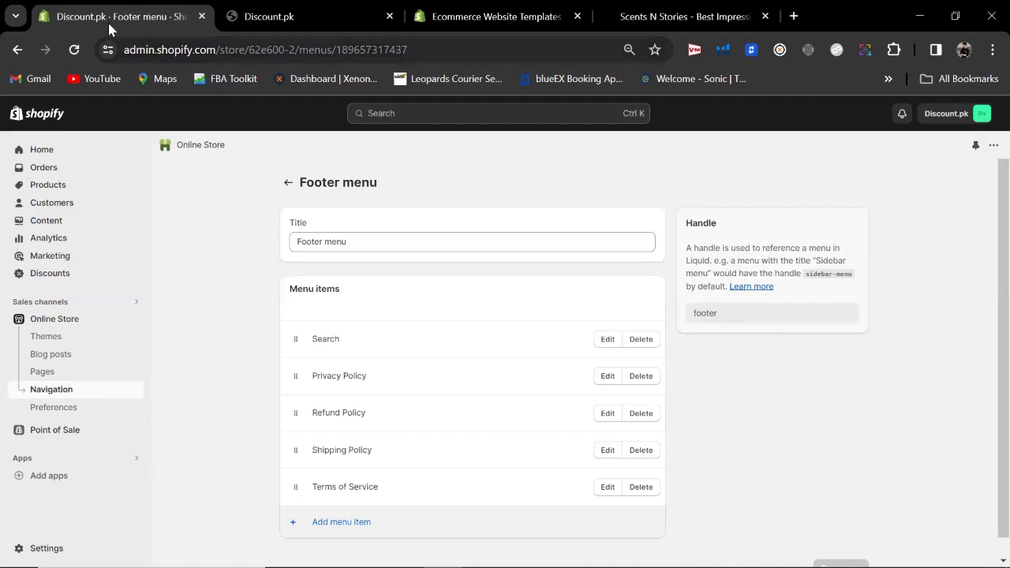
Open the online store in a new tab to verify the four policy links under Quick links
left_click(136, 320)
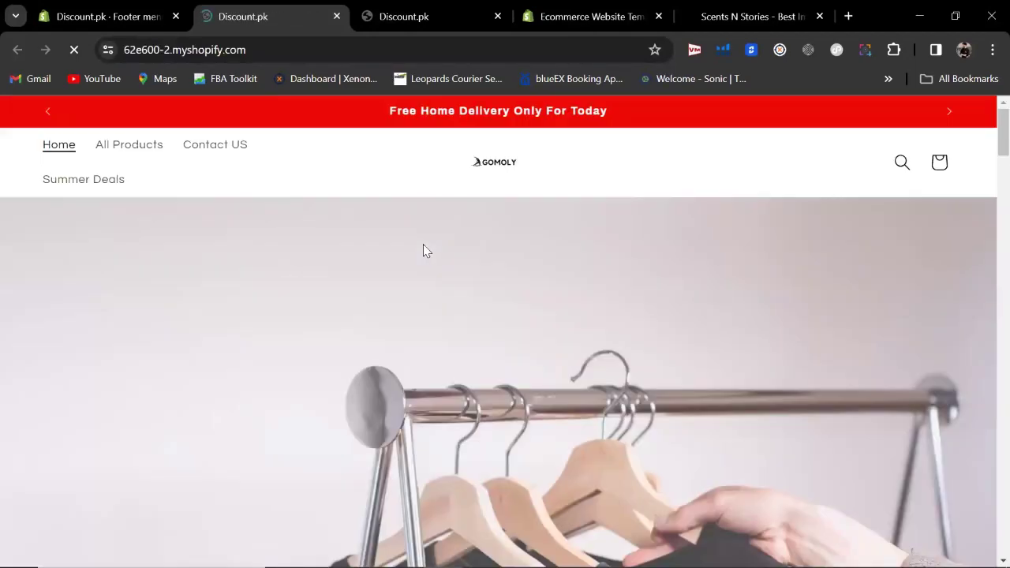
left_click_drag(989, 135, 986, 374)
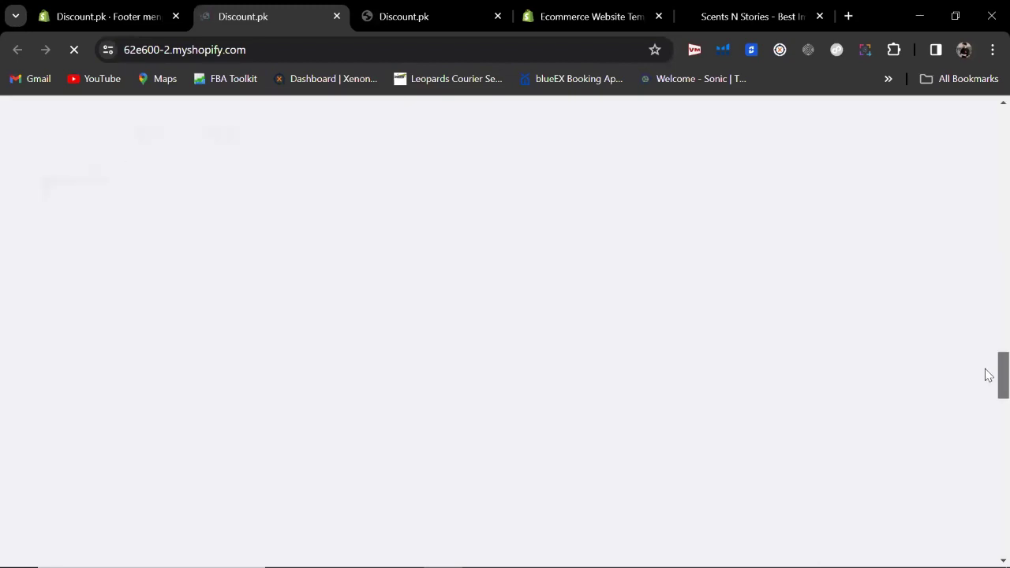
scroll(986, 534, "down", 10)
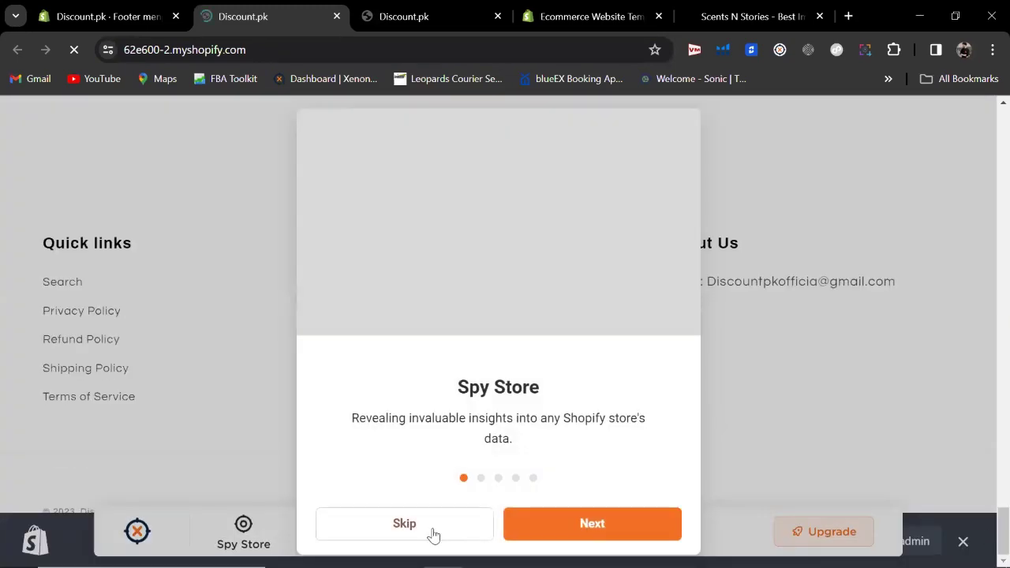
left_click(67, 306)
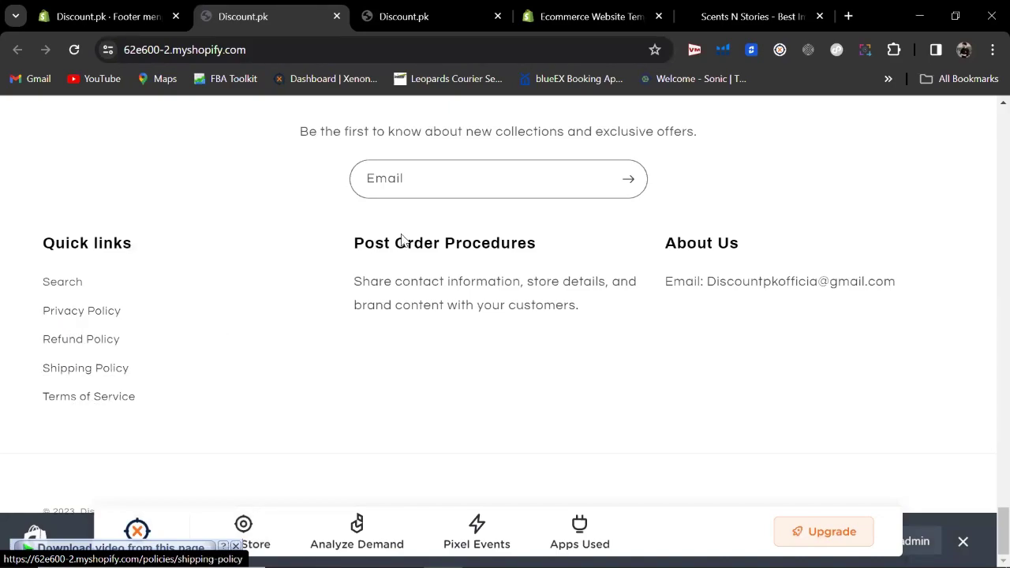
left_click(87, 8)
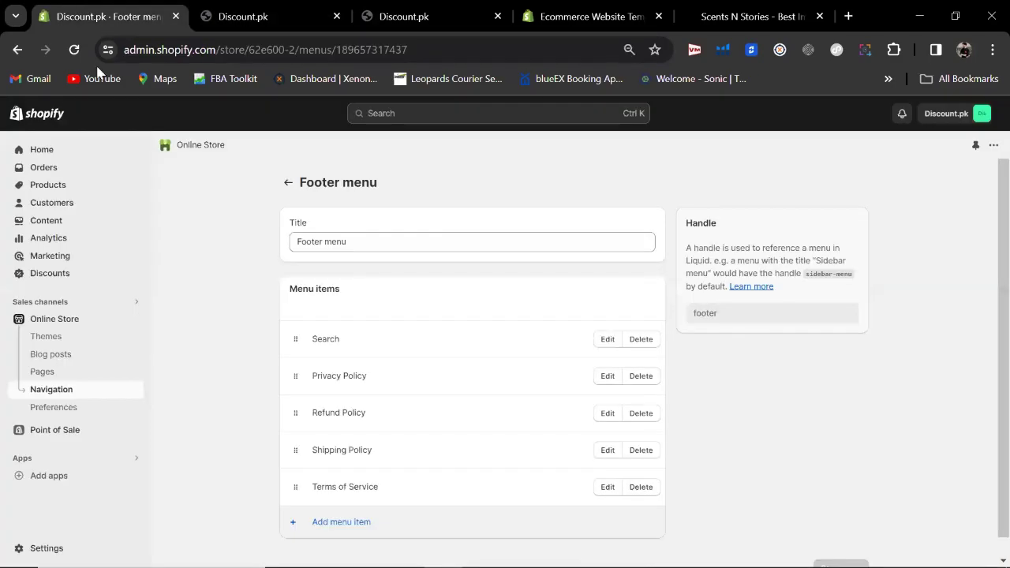
Customize the Refresh theme and list the blocks available to add to its Footer section
left_click(67, 331)
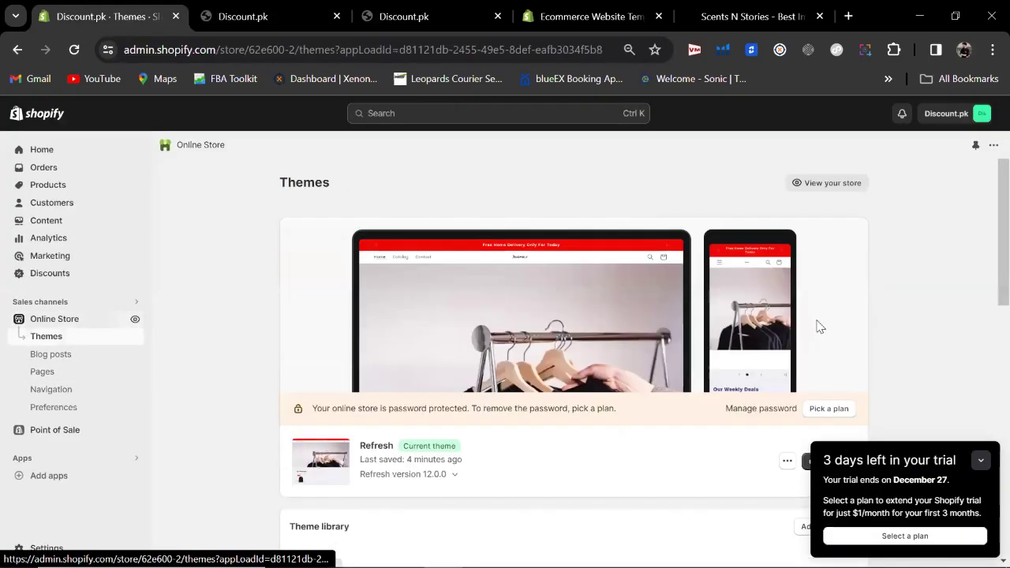
left_click(809, 464)
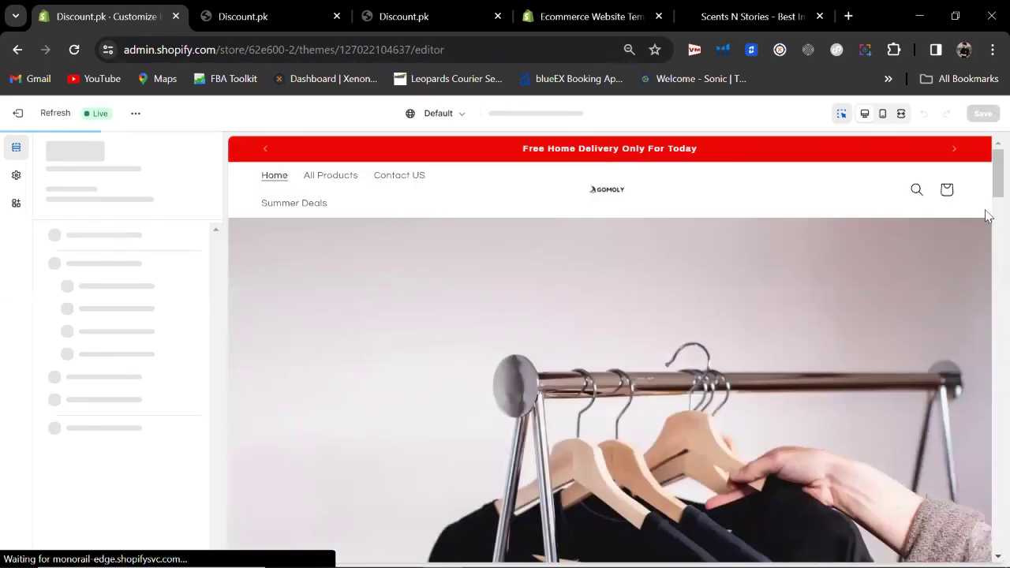
left_click_drag(997, 174, 987, 522)
scroll(990, 517, "down", 3)
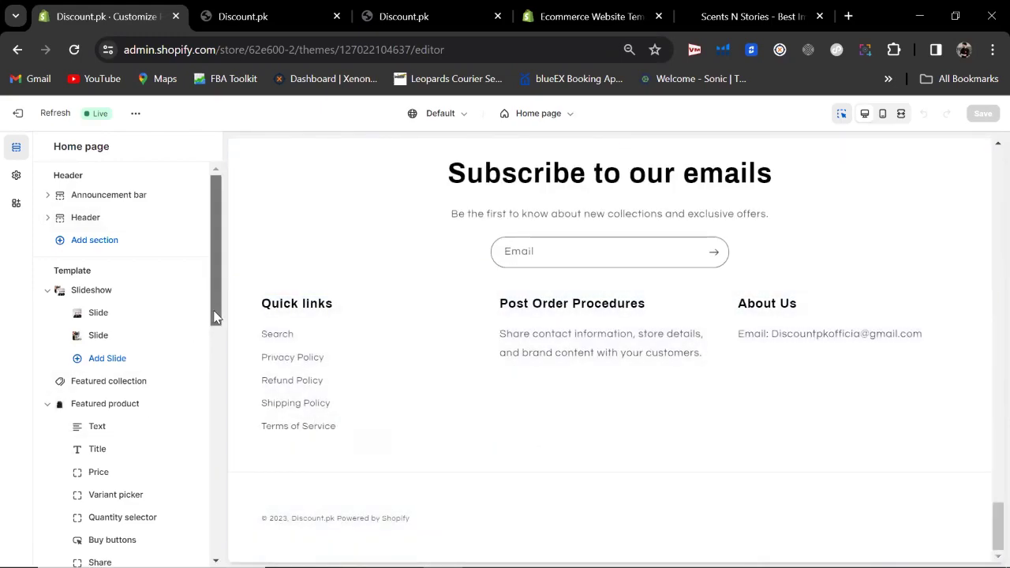
left_click_drag(212, 298, 232, 536)
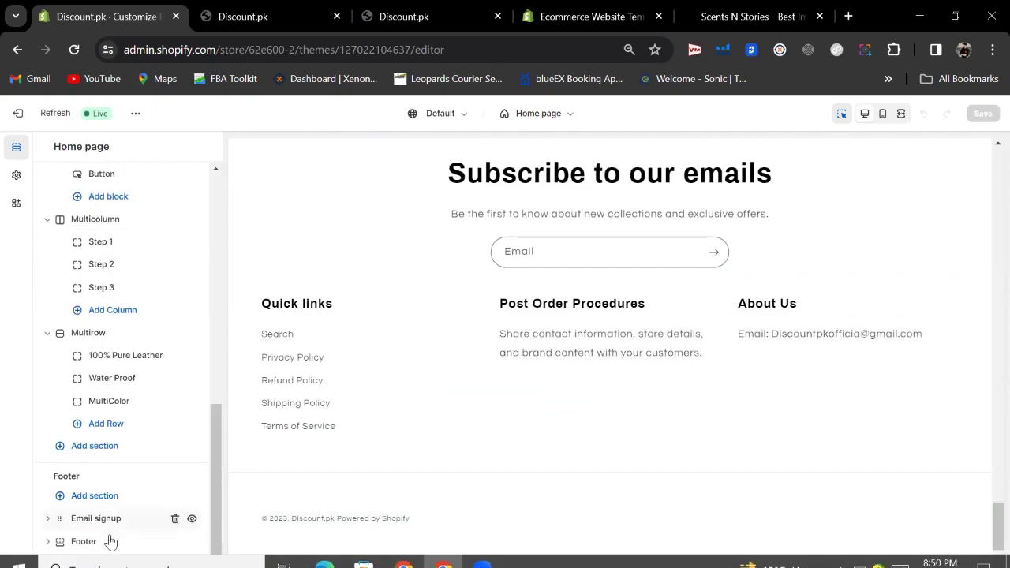
left_click(84, 541)
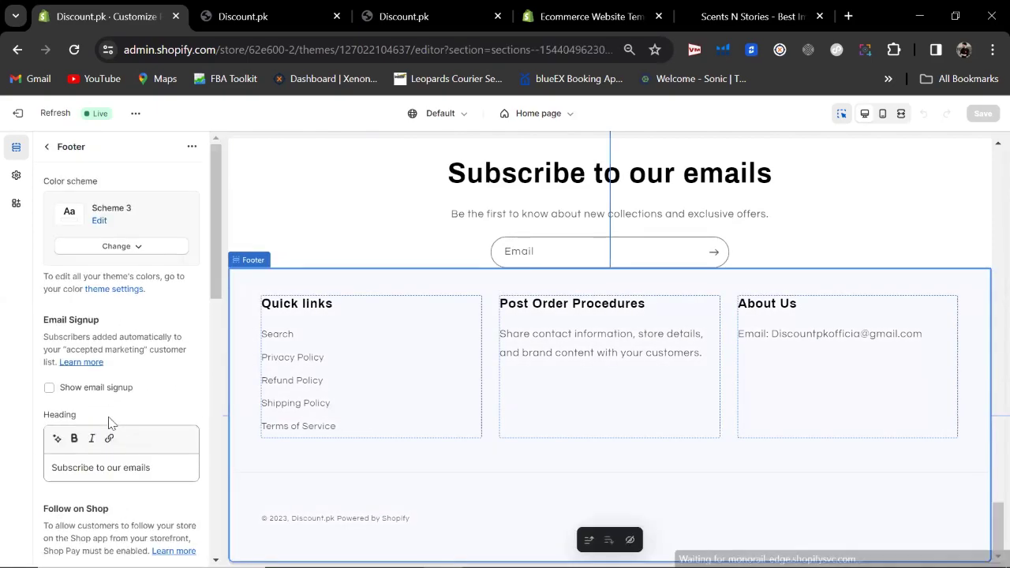
left_click(47, 149)
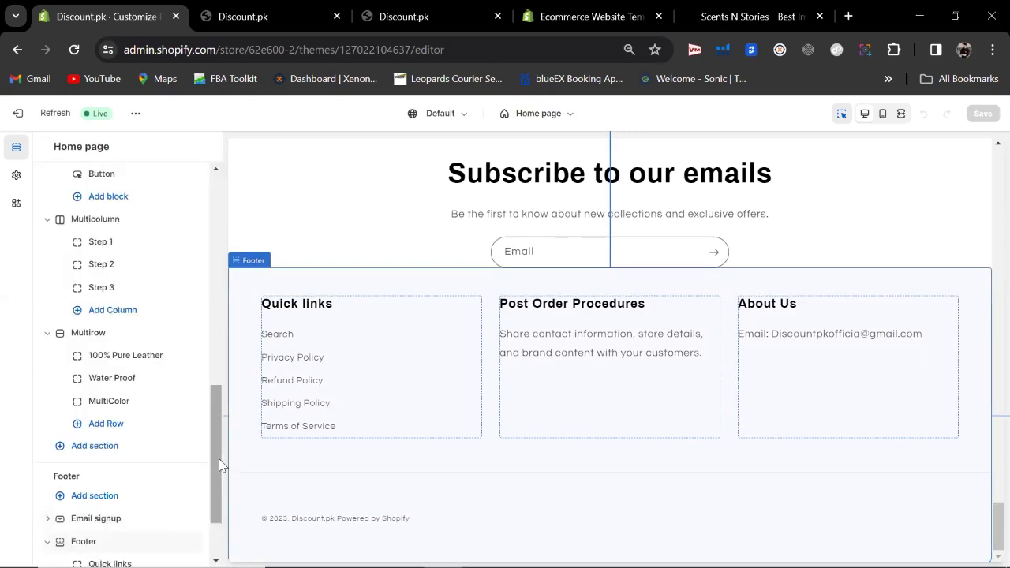
scroll(219, 458, "down", 3)
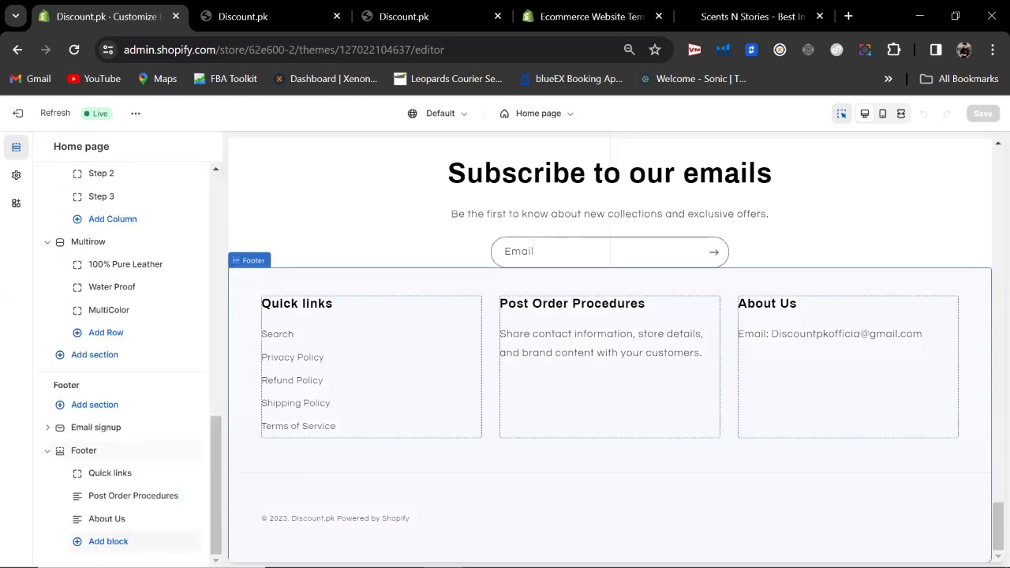
left_click(108, 541)
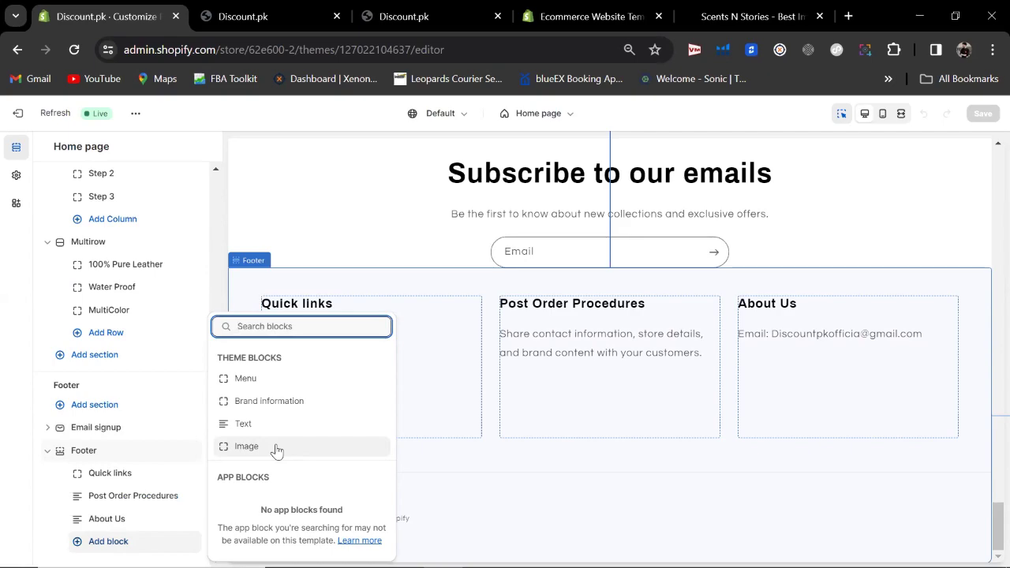
Add an Image block to the footer using the Untitled_design logo file
left_click(277, 447)
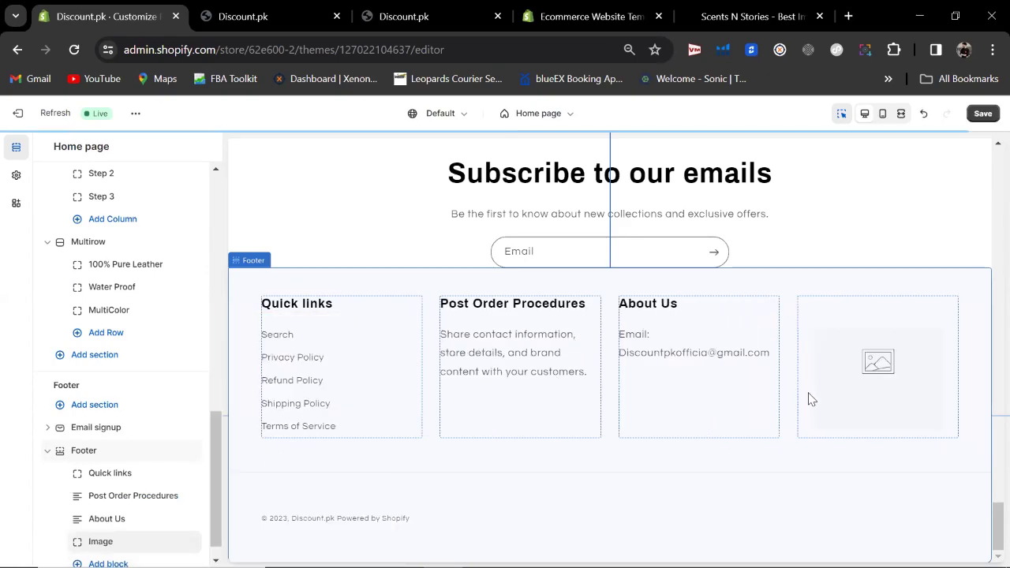
left_click(858, 382)
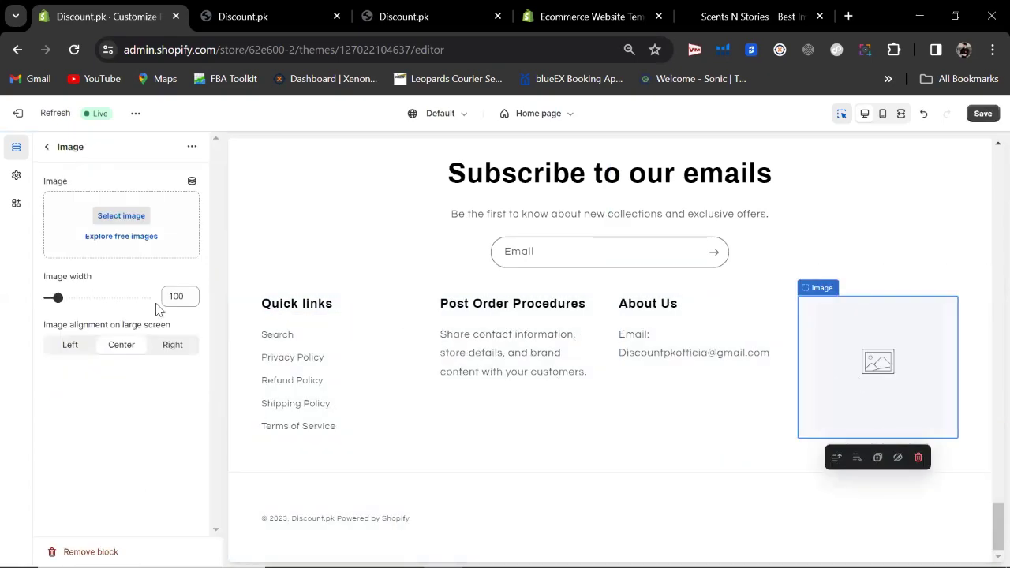
left_click(114, 219)
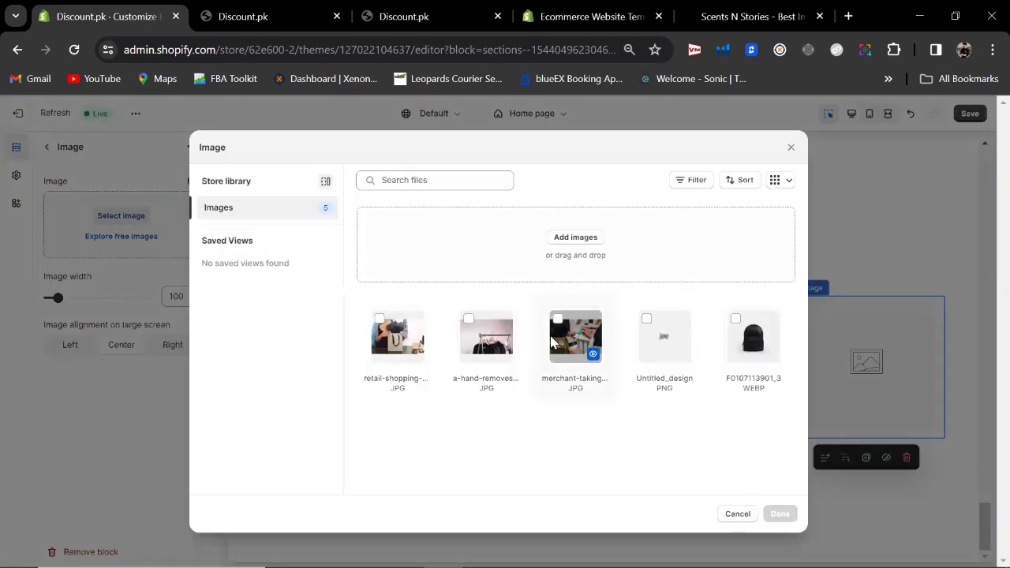
left_click(685, 333)
left_click(779, 513)
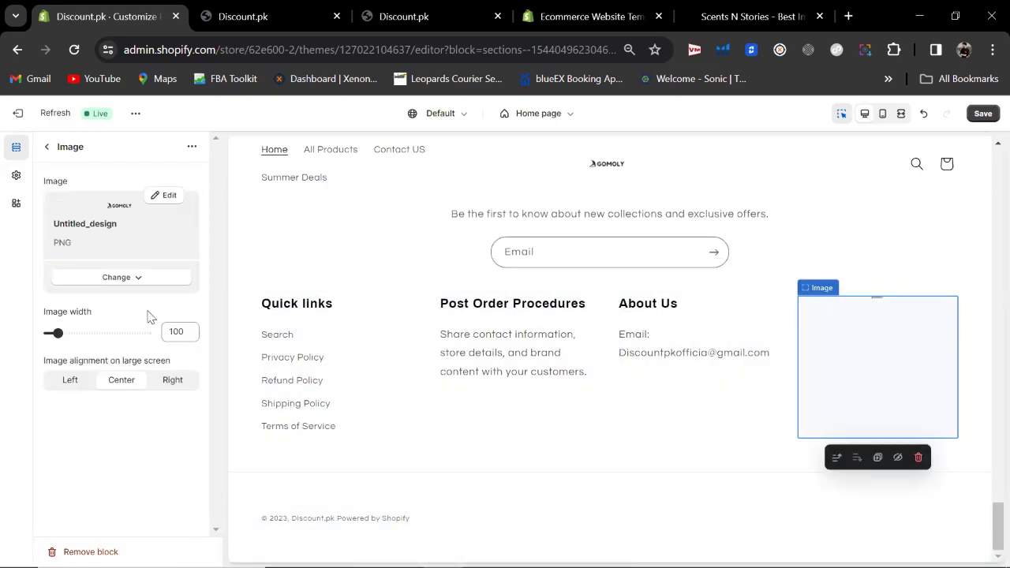
Set the footer logo image width to 550 and save the theme
left_click_drag(97, 332, 168, 339)
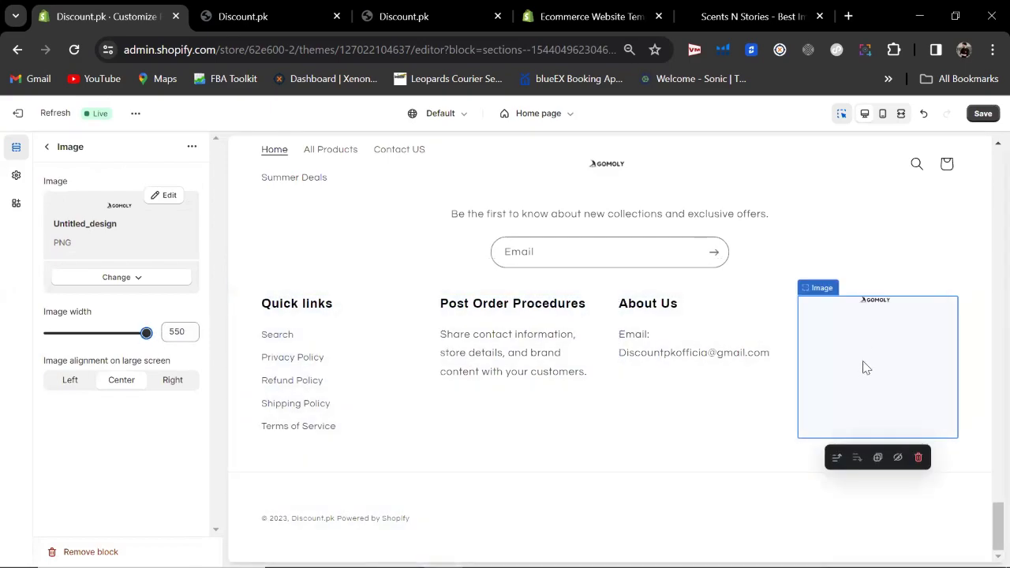
left_click(895, 255)
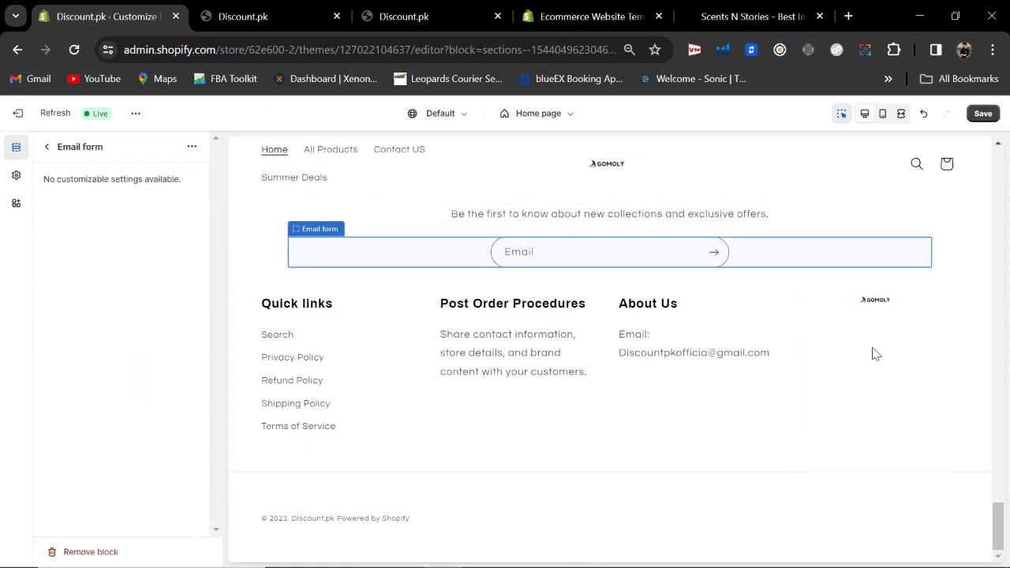
left_click(983, 114)
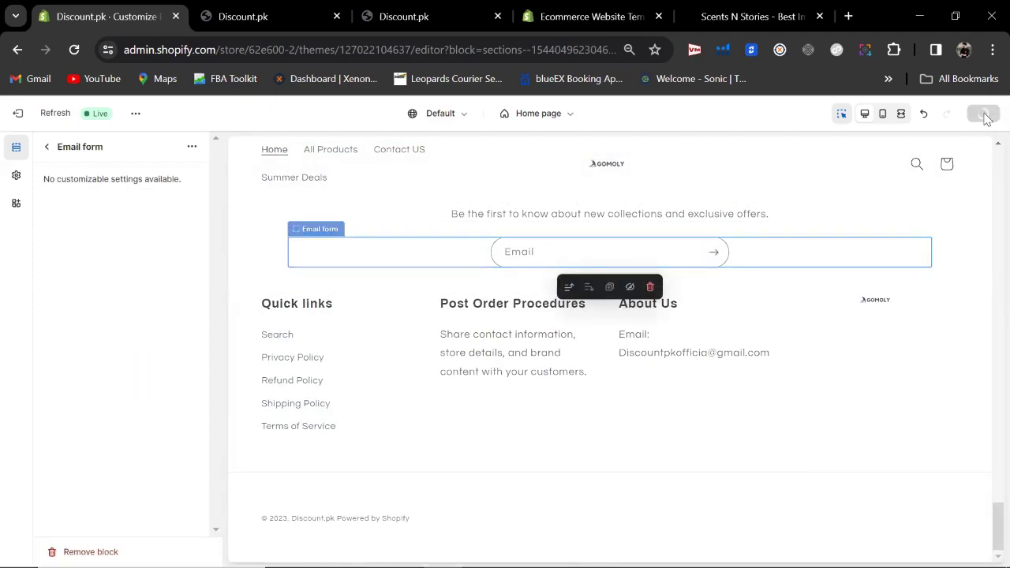
left_click_drag(989, 525, 990, 140)
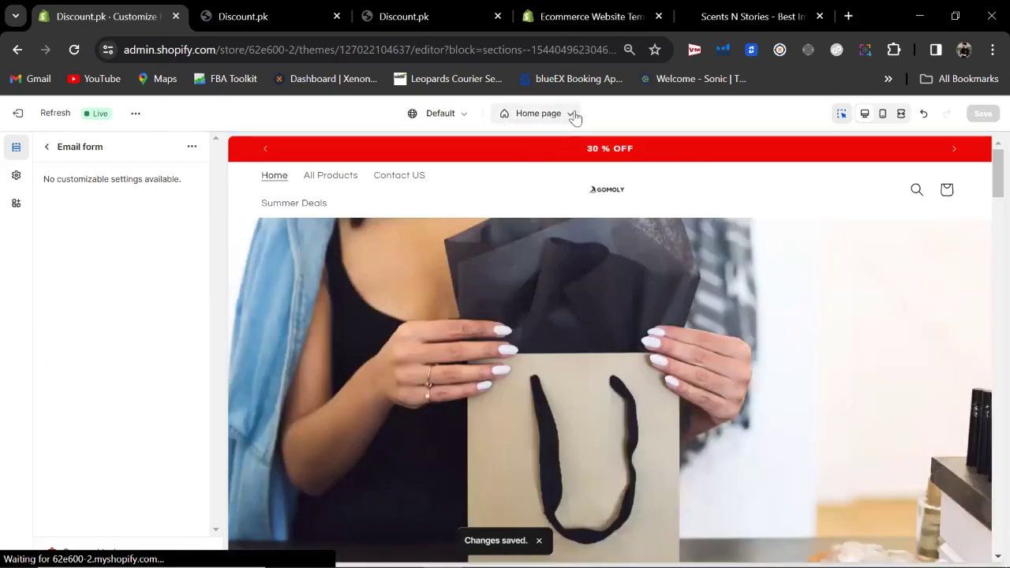
Preview the Default product template, review its addable sections, then exit the theme editor
left_click(574, 115)
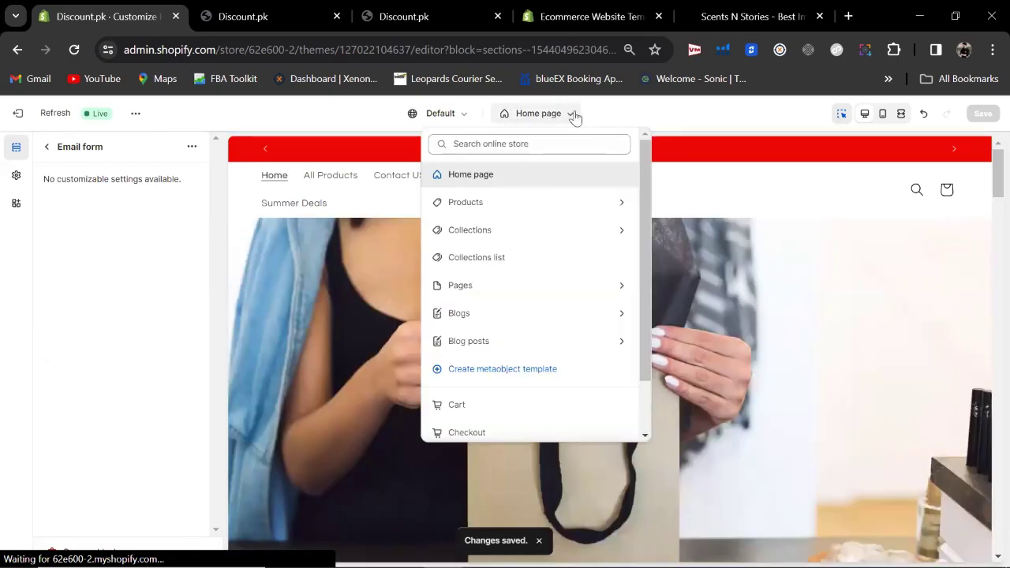
left_click(519, 205)
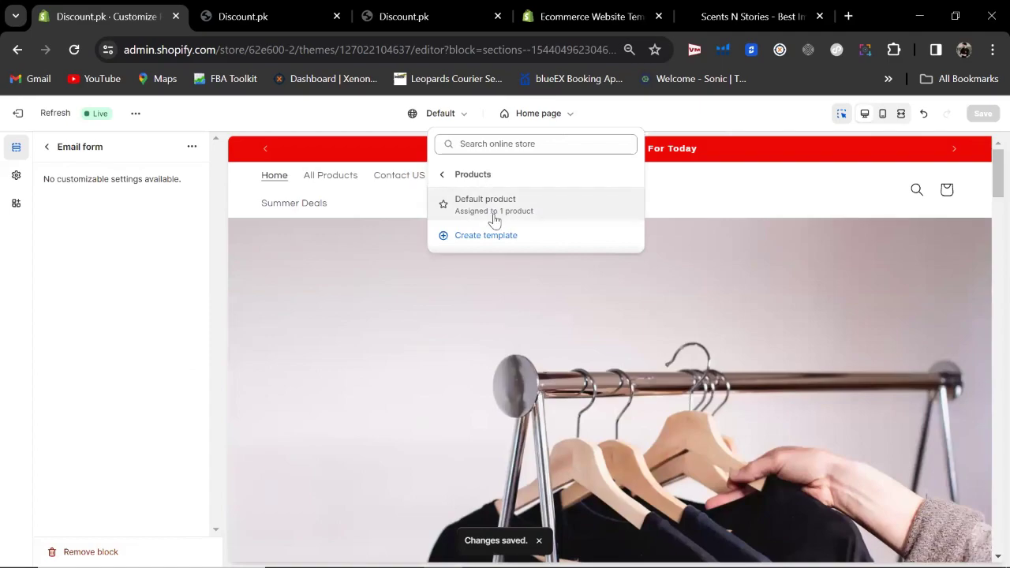
left_click(494, 205)
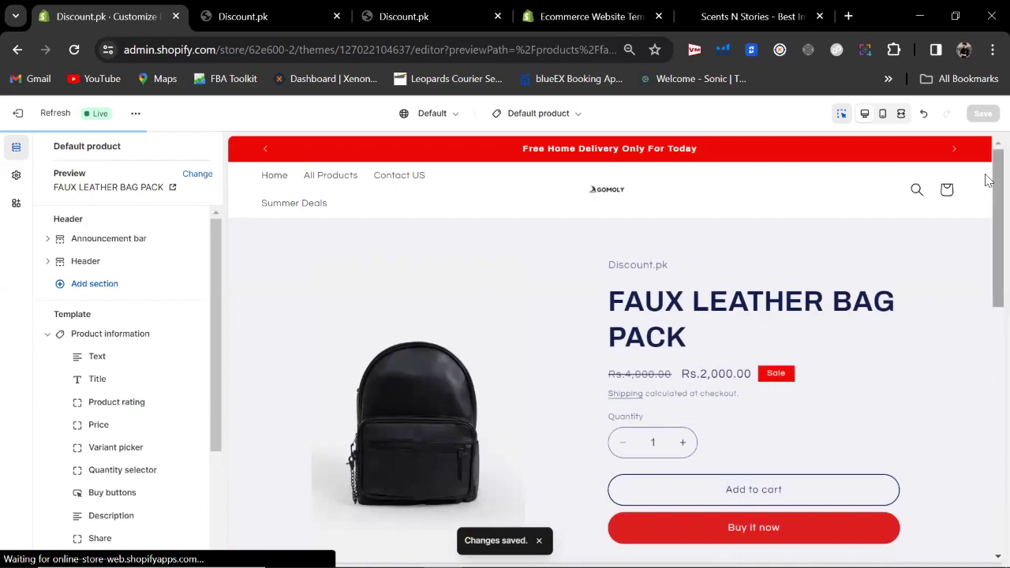
left_click_drag(986, 180, 991, 311)
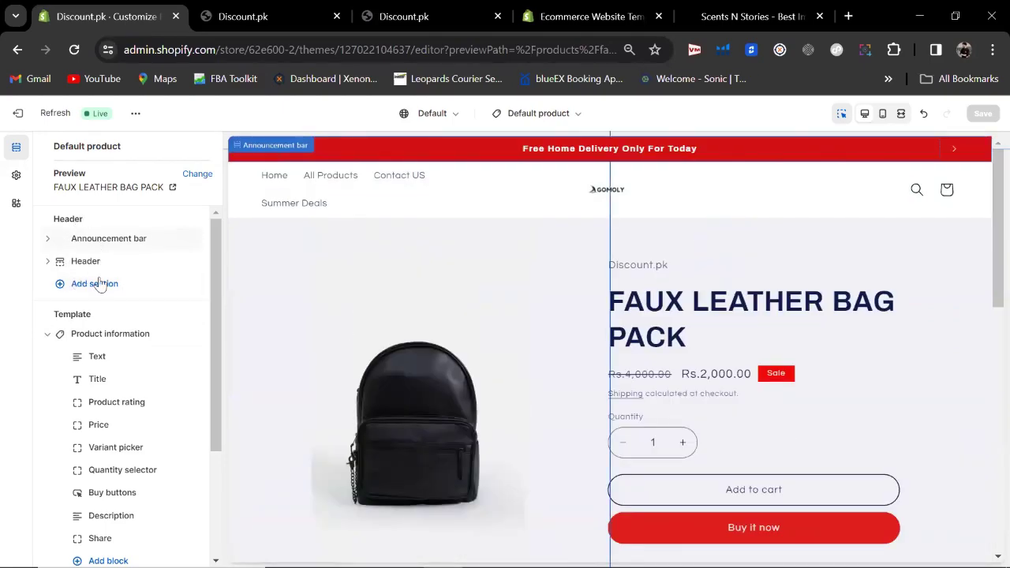
left_click_drag(212, 257, 221, 388)
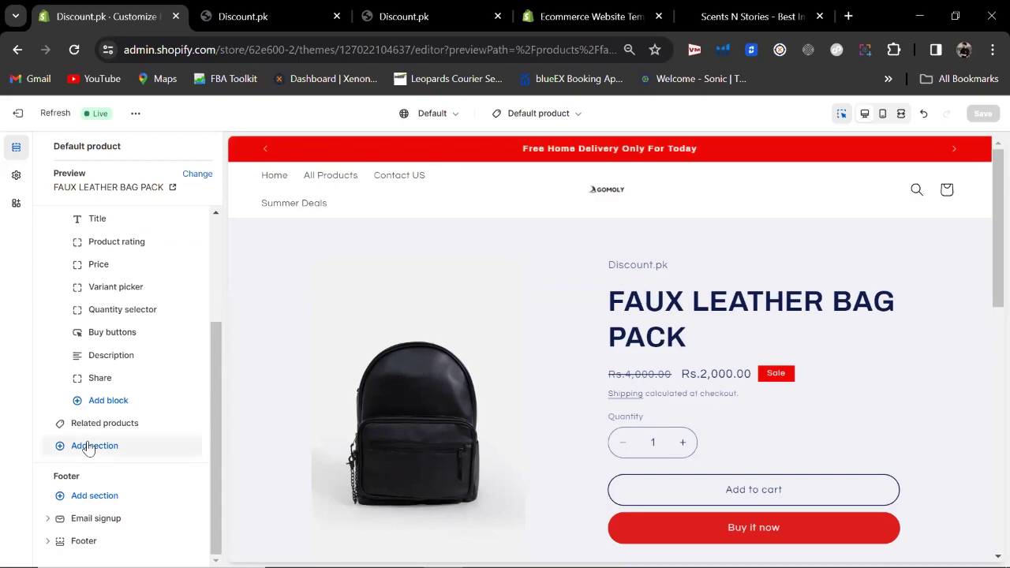
left_click(89, 446)
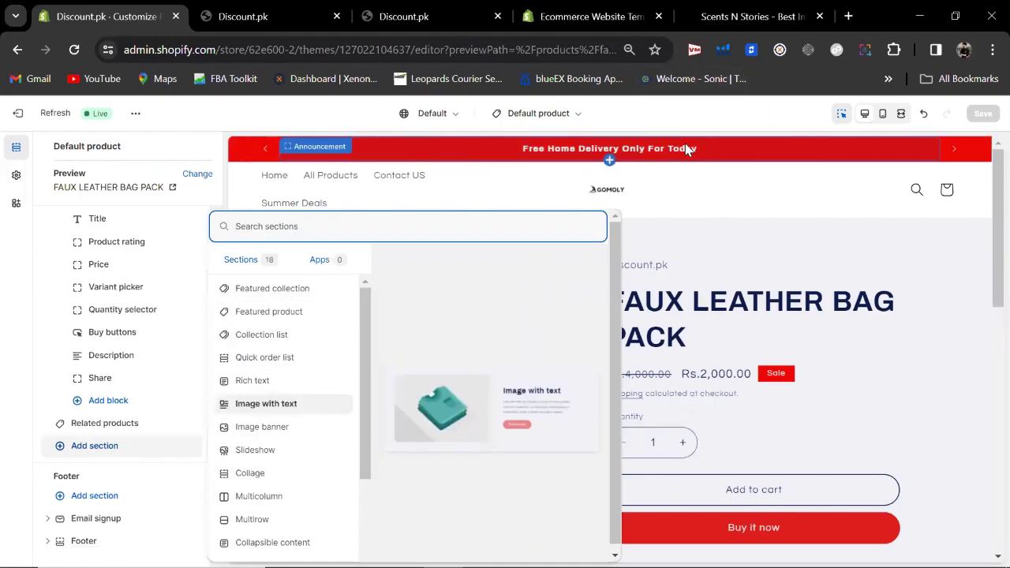
left_click(22, 115)
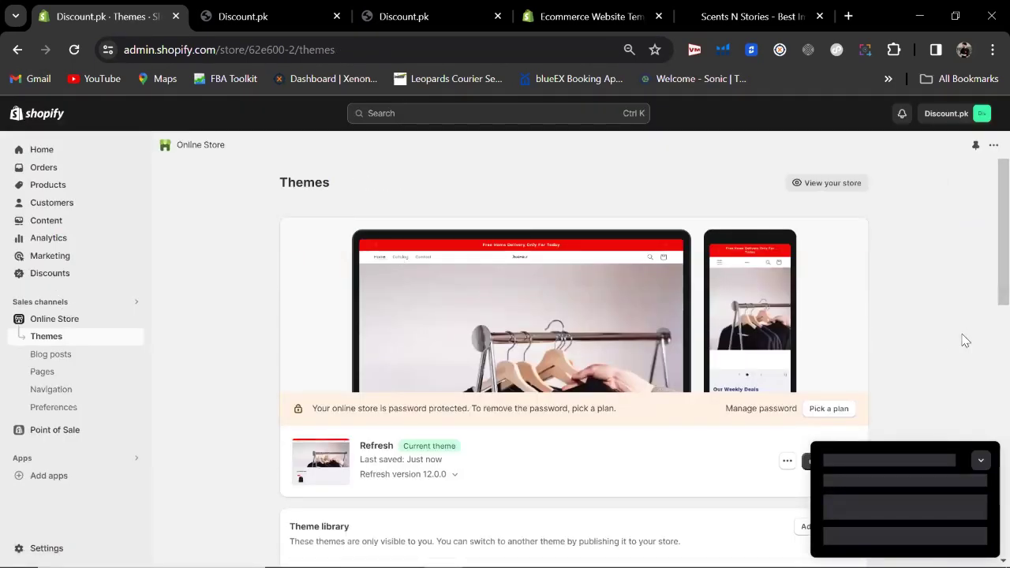
Collapse the trial notice and go to Settings > Apps and sales channels
left_click(980, 461)
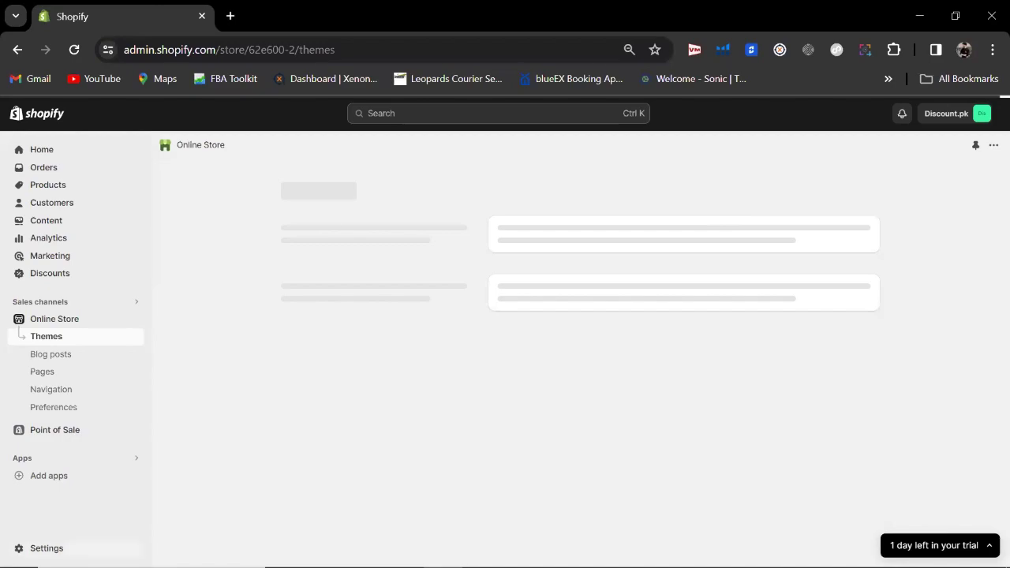
left_click(48, 547)
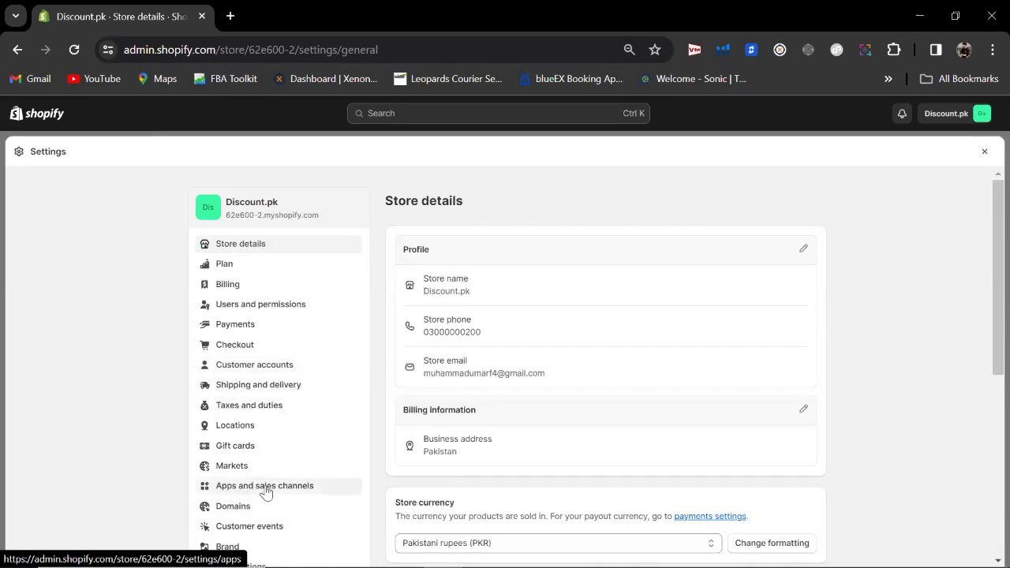
left_click(277, 486)
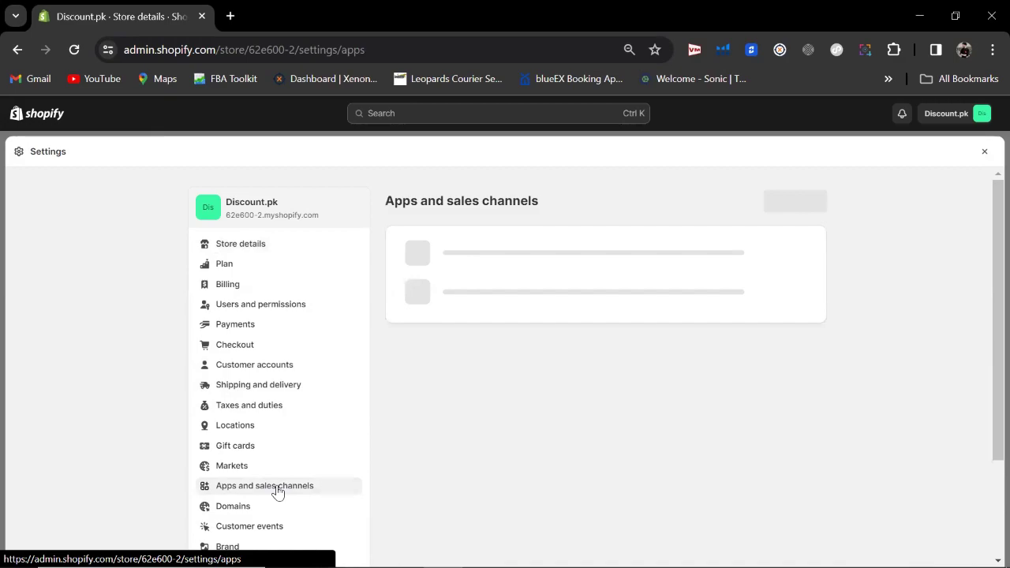
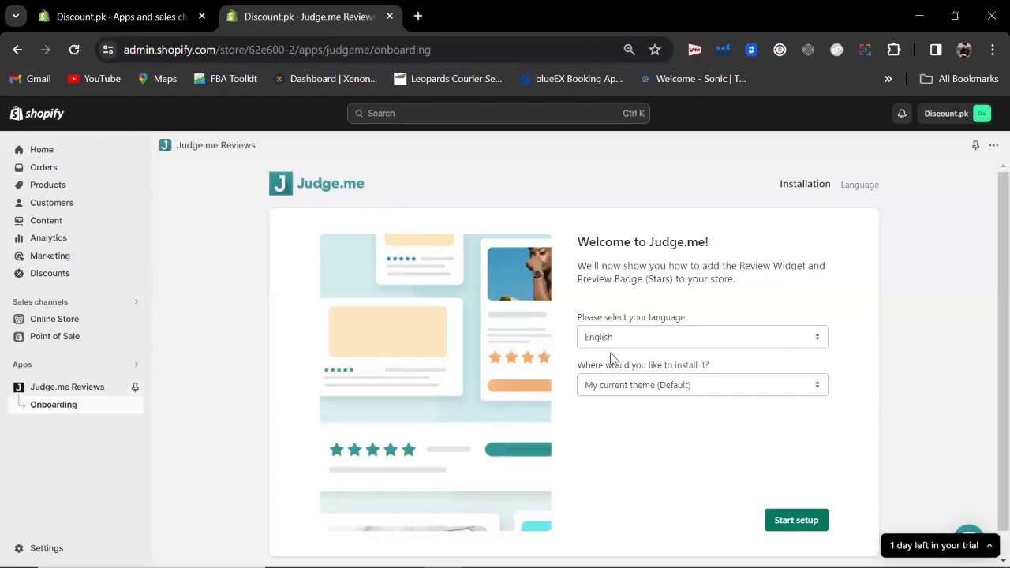
Start the Judge.me setup and enable its app embed from Step 1 of 3 in the theme editor
scroll(985, 229, "down", 1)
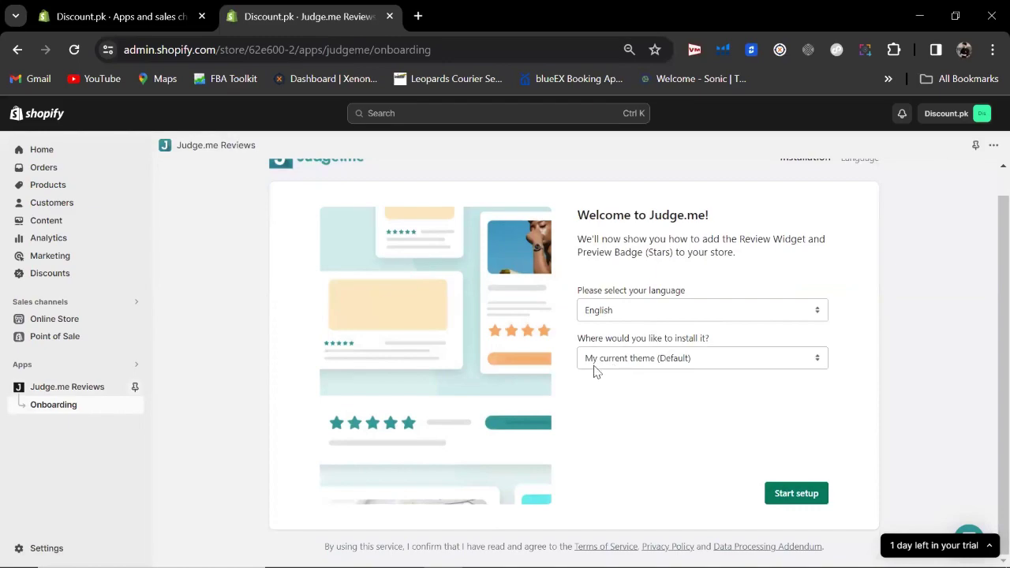
left_click(793, 494)
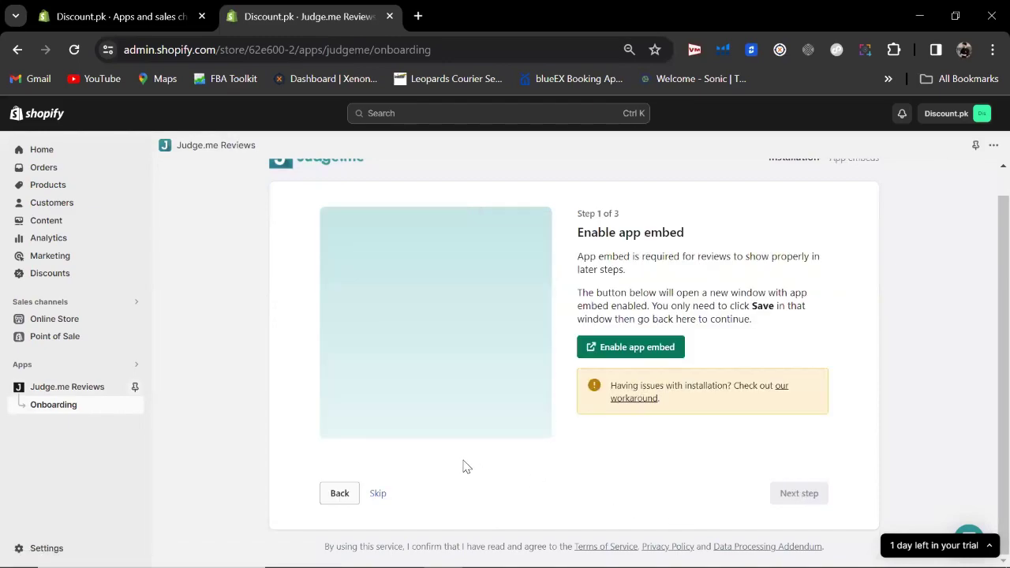
left_click(623, 351)
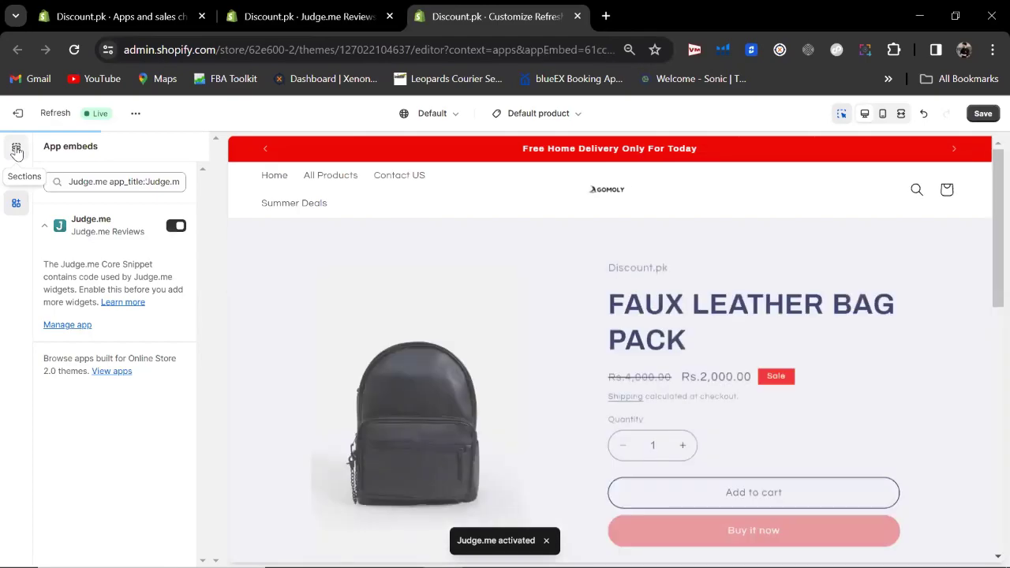
Go to the theme's App embeds and switch the Judge.me Reviews embed off and back on
left_click(17, 149)
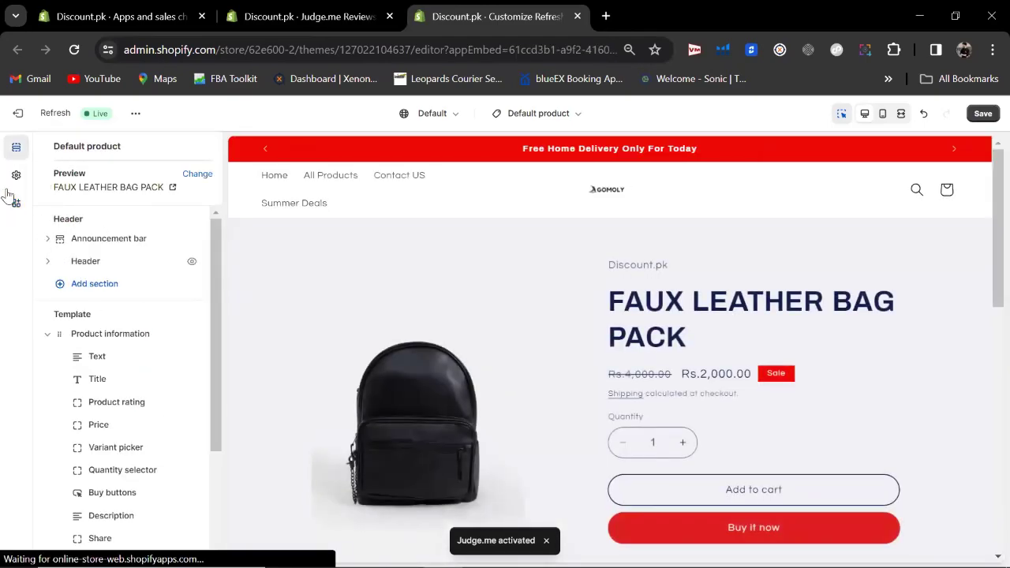
left_click(16, 175)
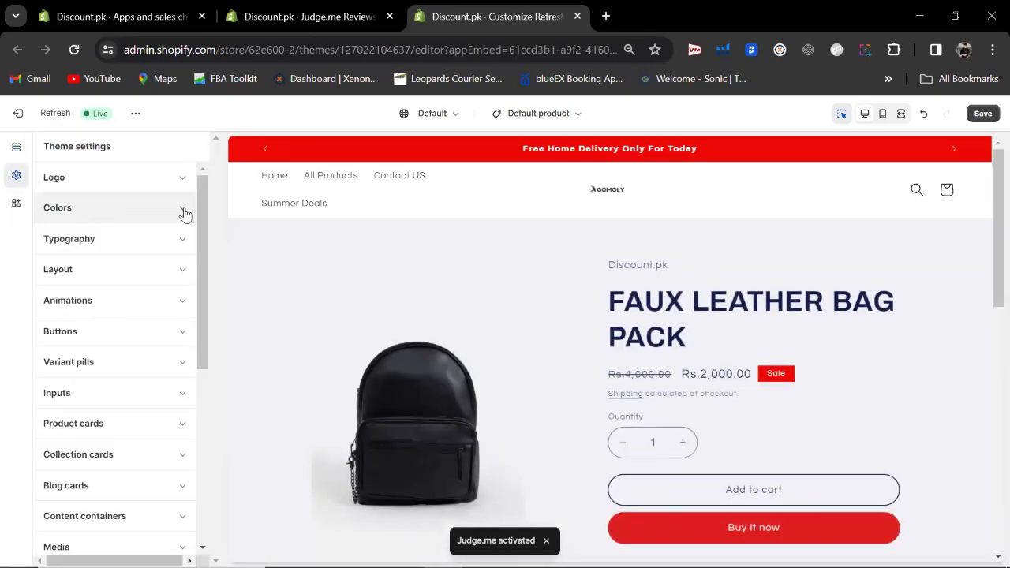
left_click(15, 207)
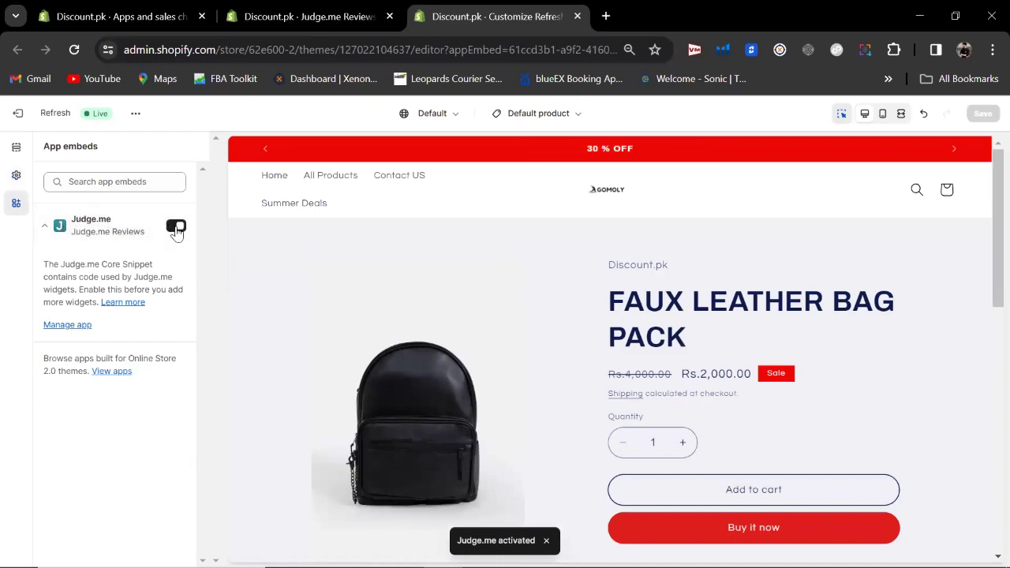
left_click(176, 227)
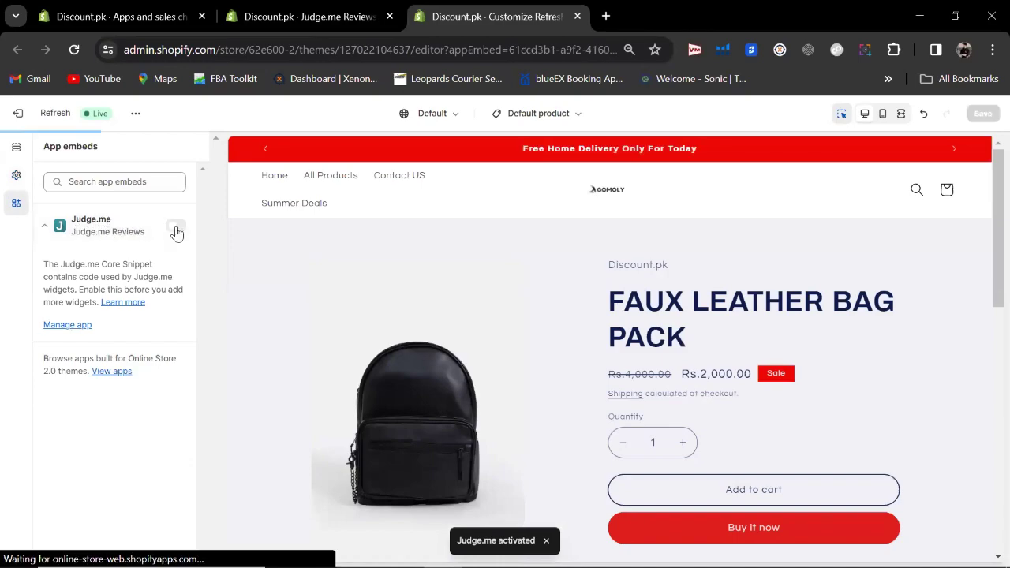
left_click(176, 228)
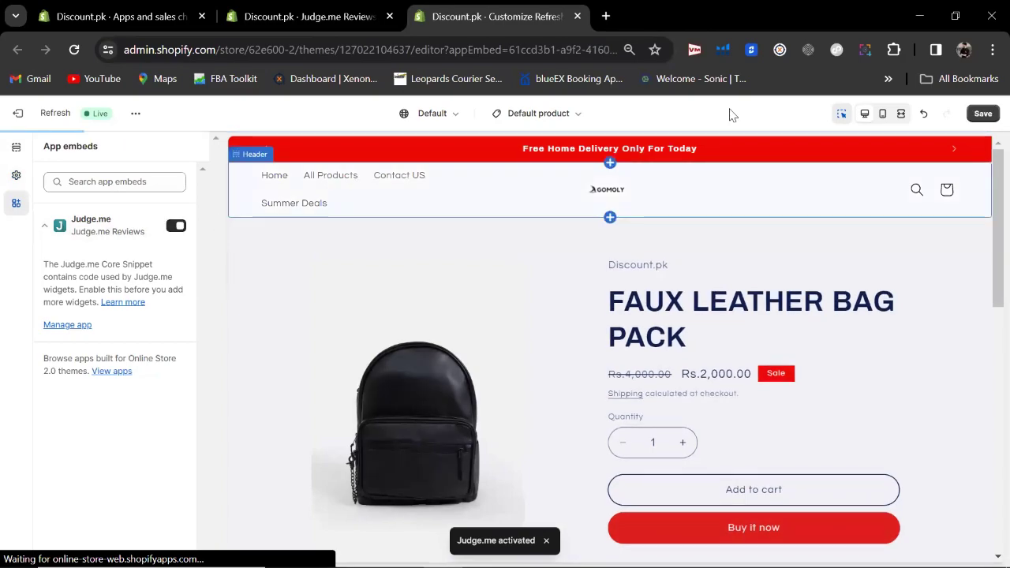
Save the theme and return to the Judge.me setup to advance a step
left_click(982, 114)
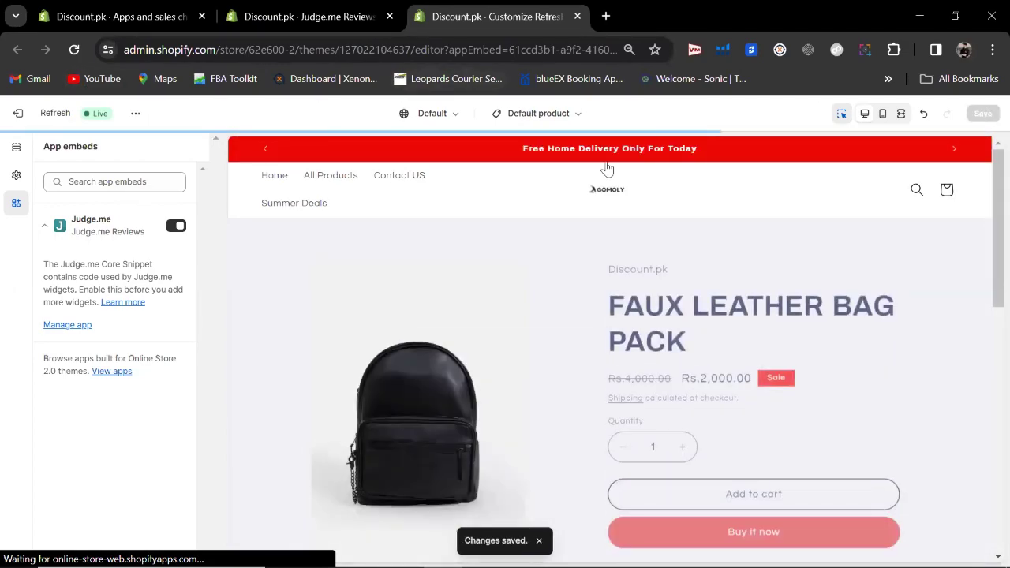
left_click(314, 19)
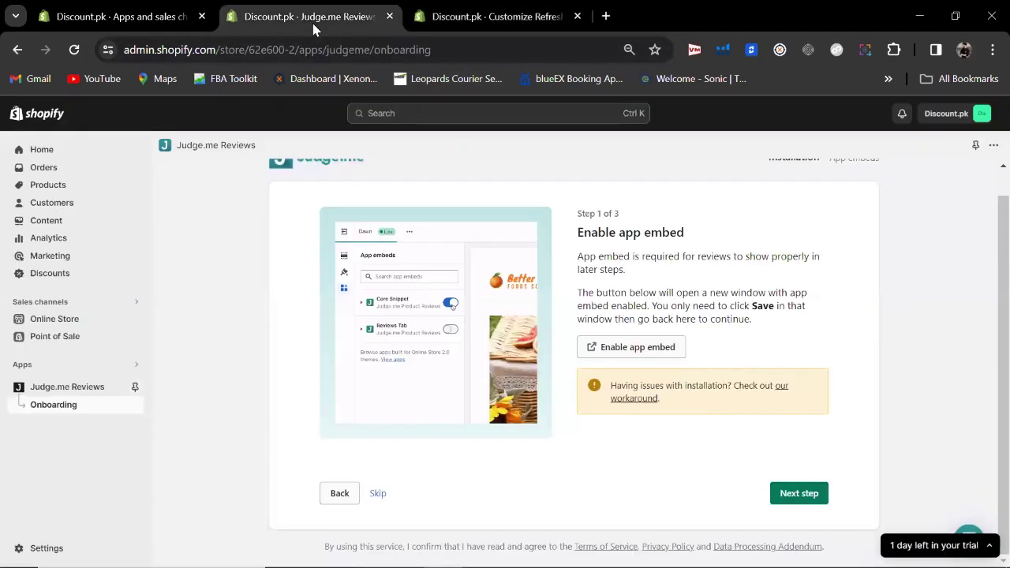
left_click(800, 494)
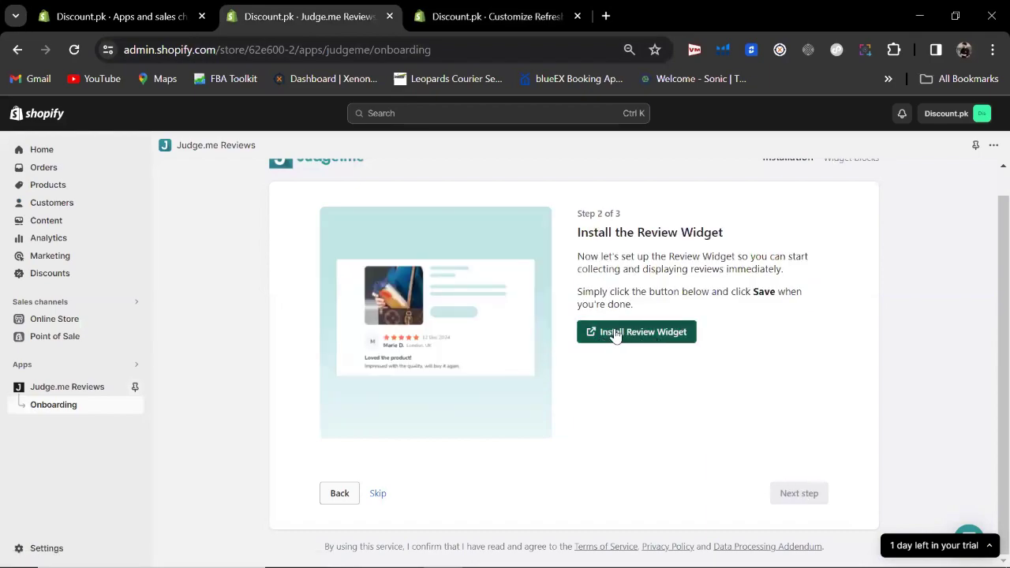
Install the Judge.me Review Widget on the product page from Step 2 of 3
left_click(670, 332)
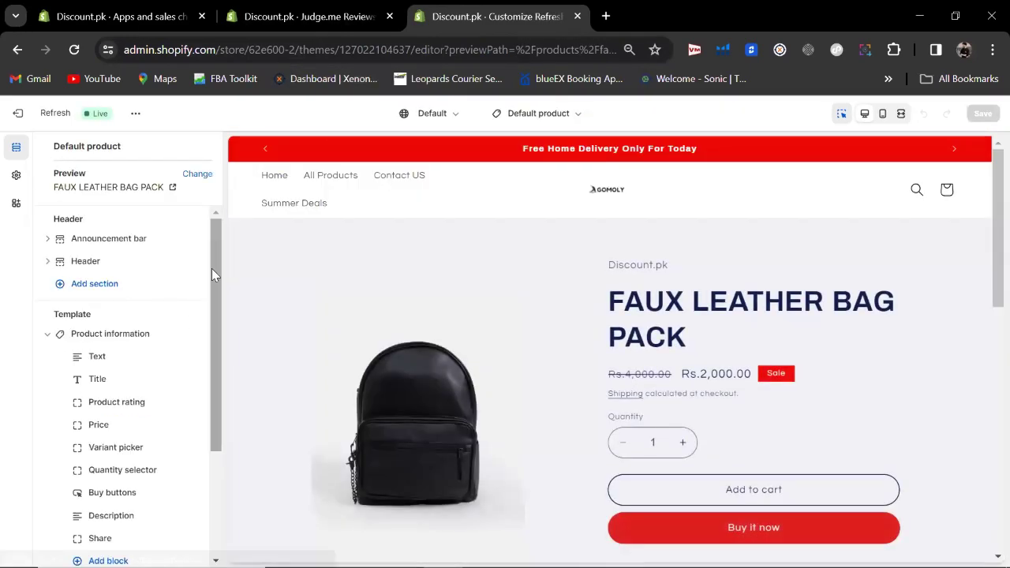
Dismiss the Apps section tip and check the Review Widget block inside the Apps section
left_click_drag(216, 293, 213, 410)
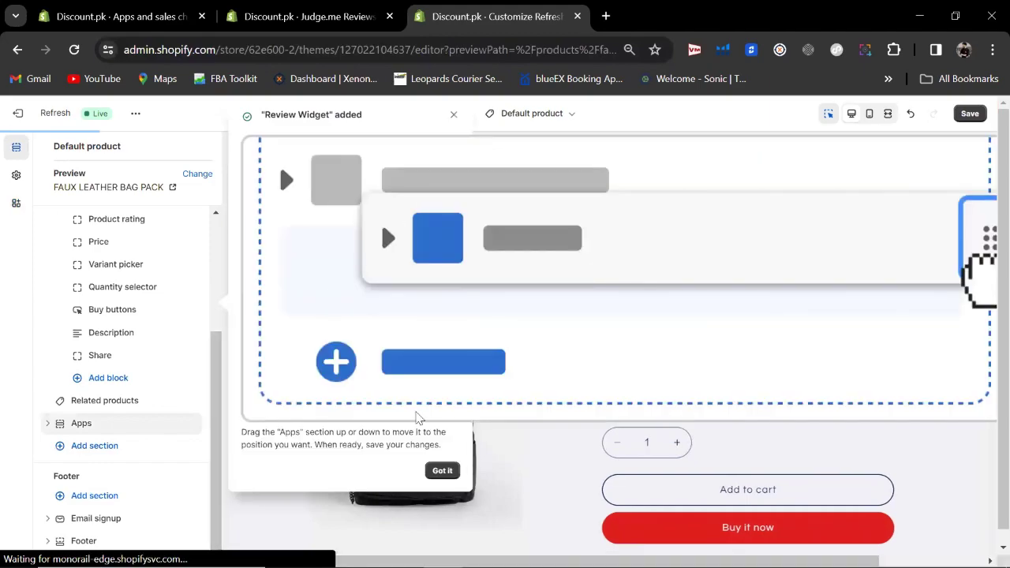
left_click(442, 470)
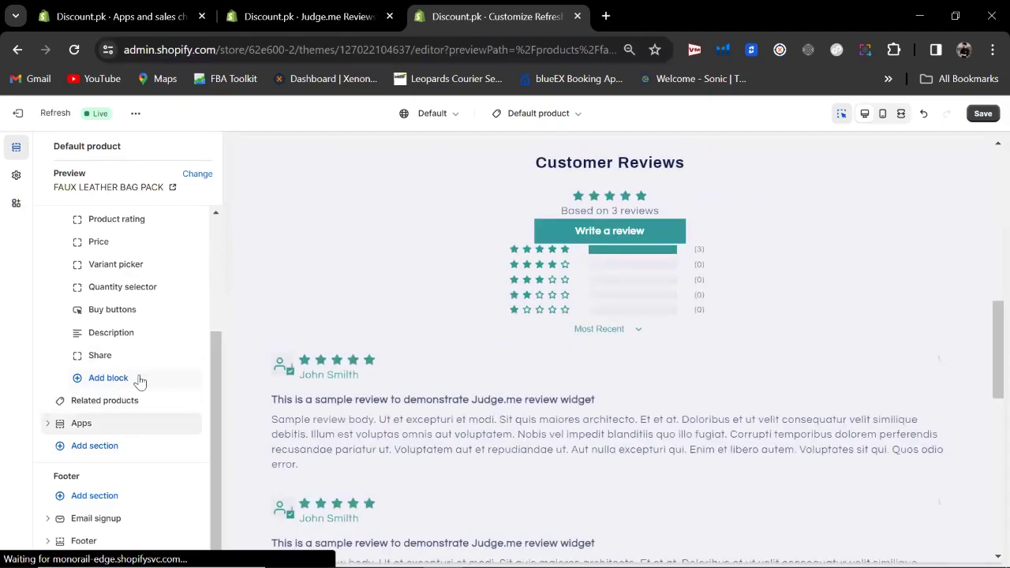
scroll(316, 325, "up", 10)
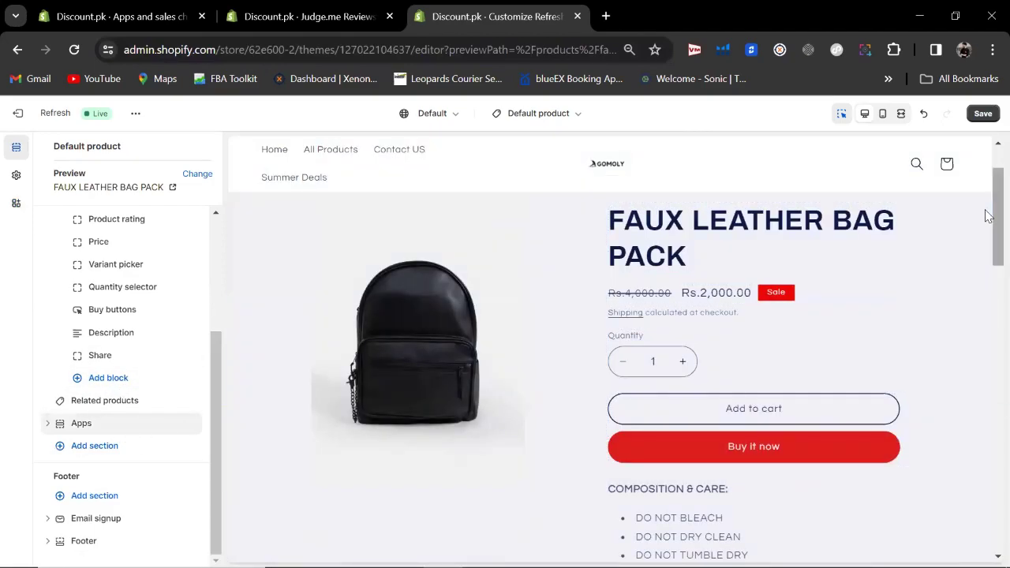
left_click_drag(988, 292, 992, 316)
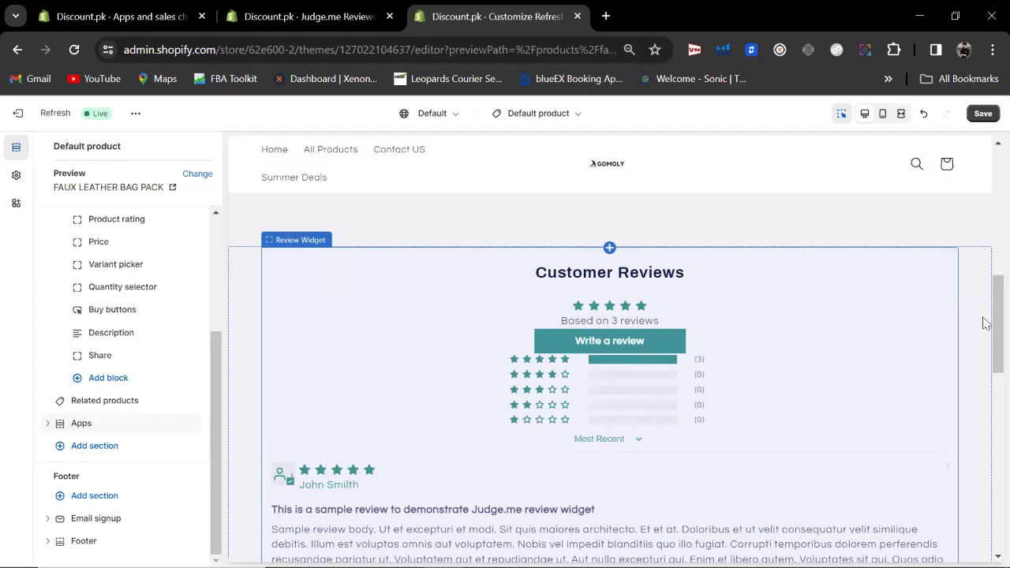
left_click_drag(998, 323, 997, 370)
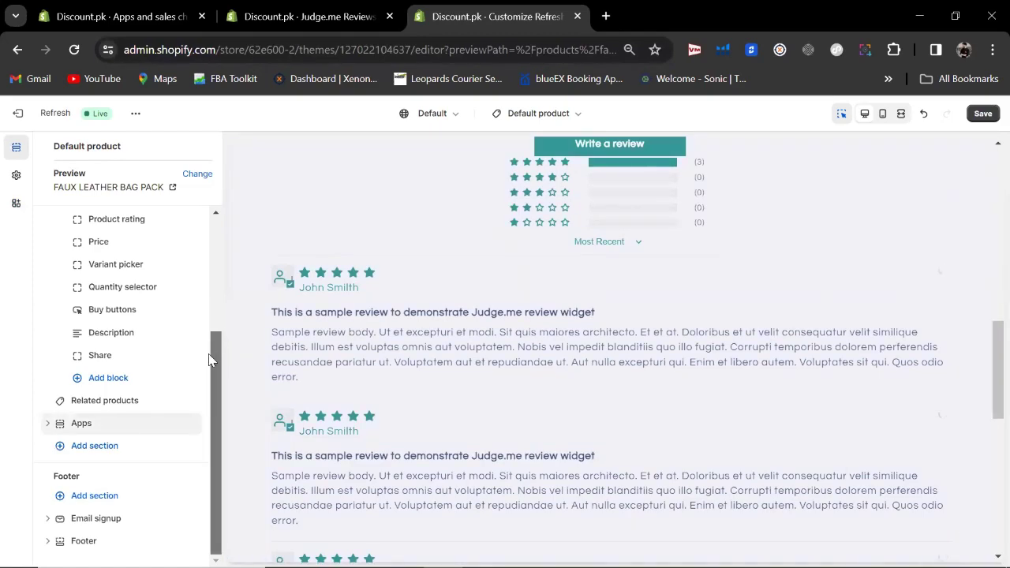
left_click(52, 427)
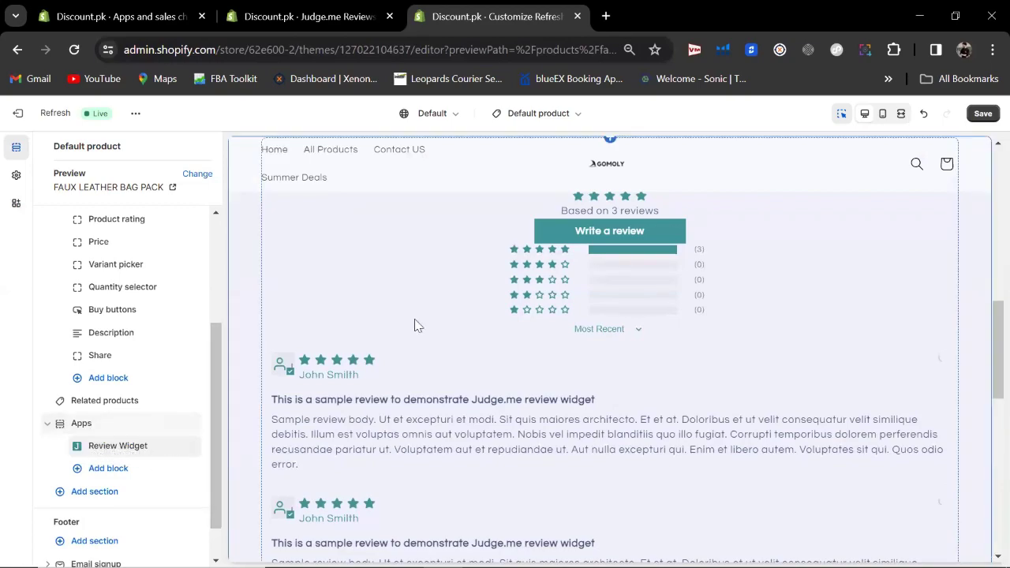
Save the product page and return to the Judge.me setup to continue
left_click(982, 114)
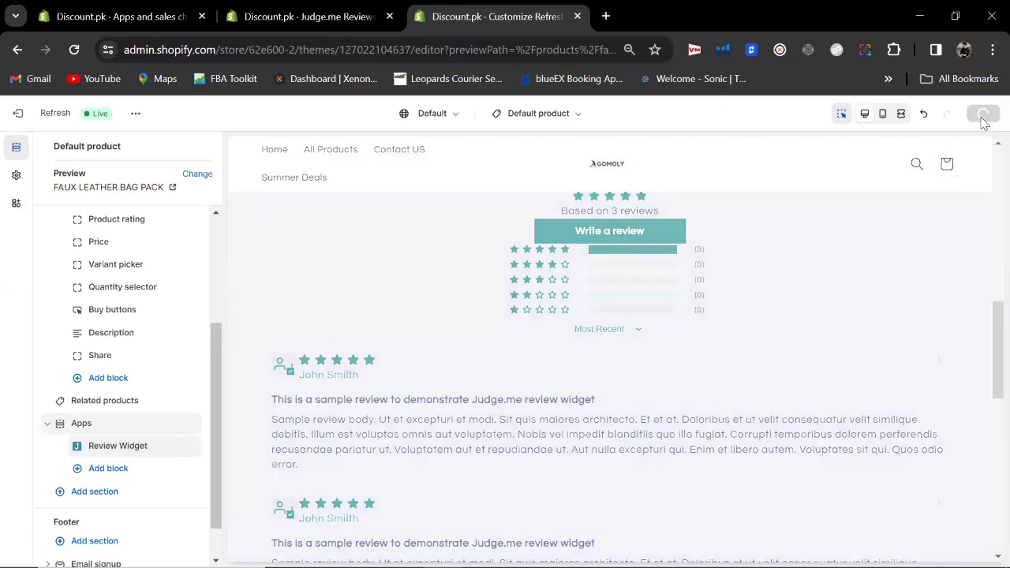
left_click(303, 24)
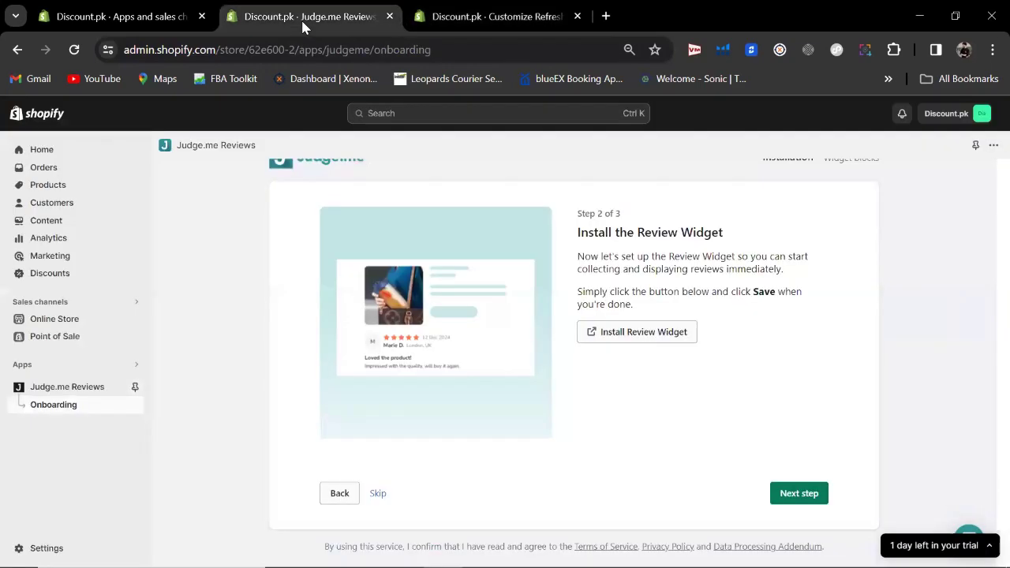
left_click(788, 497)
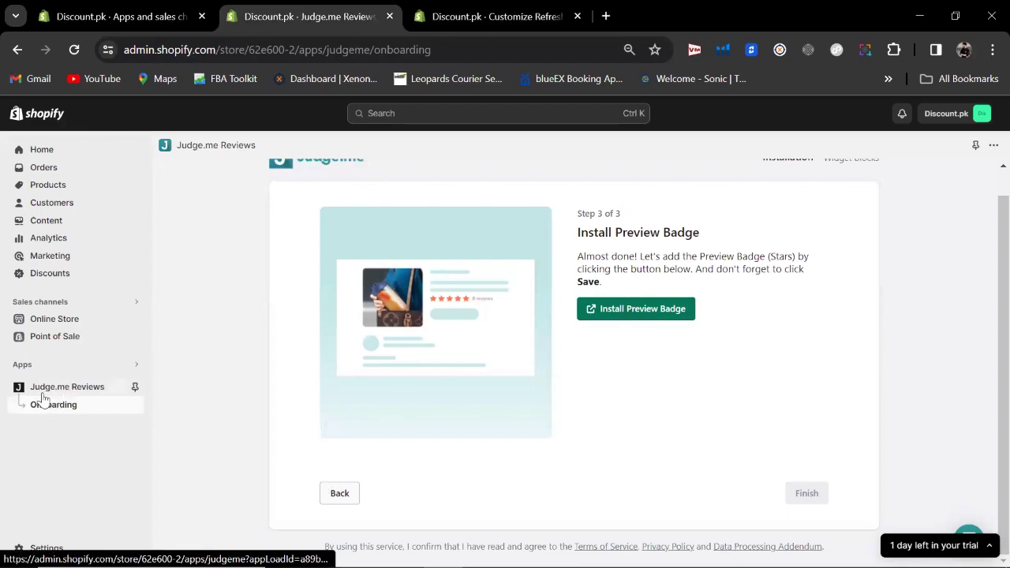
Add the Judge.me star preview badge to the theme, then finish the Judge.me setup
left_click(136, 365)
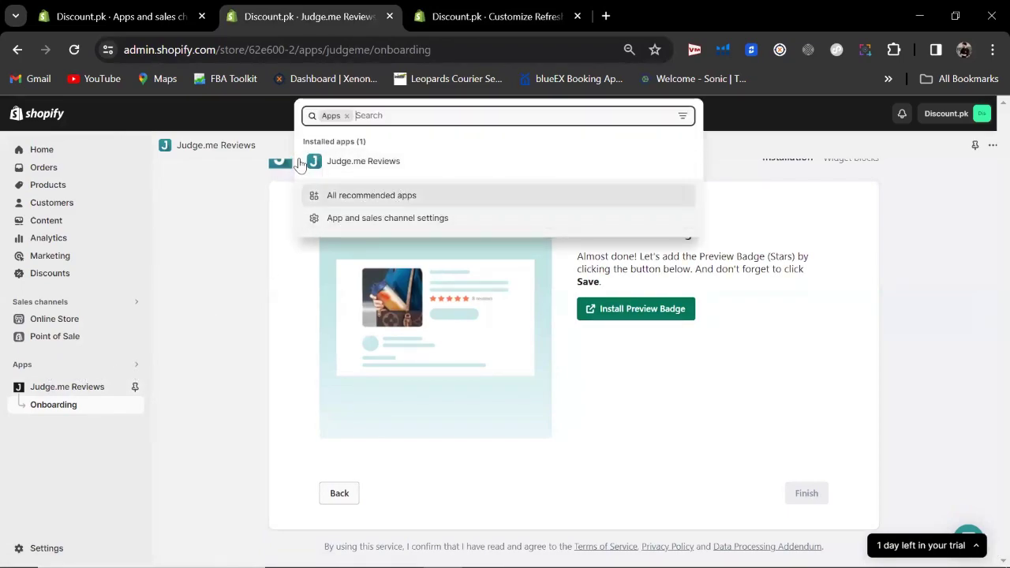
left_click(71, 392)
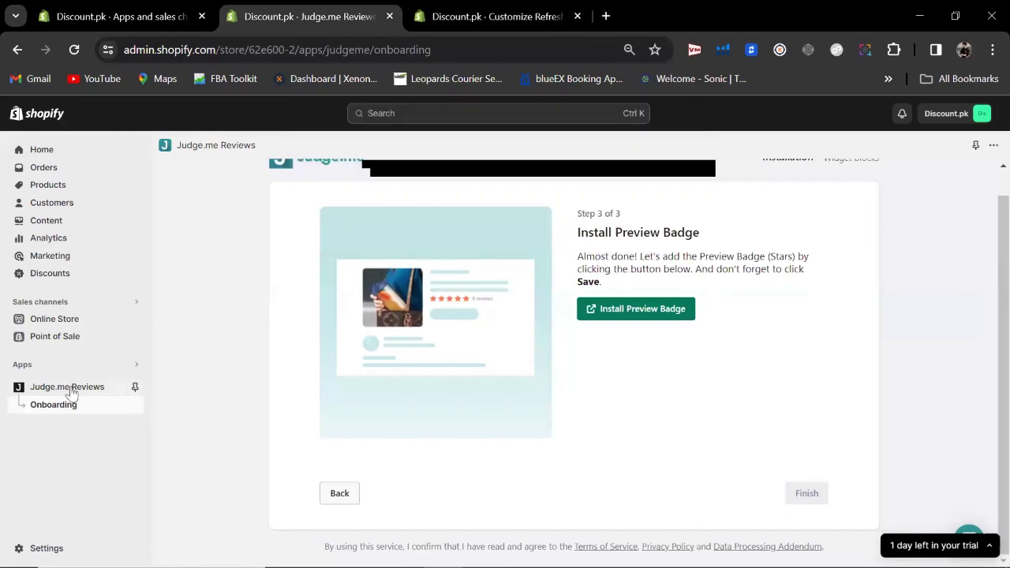
left_click(648, 312)
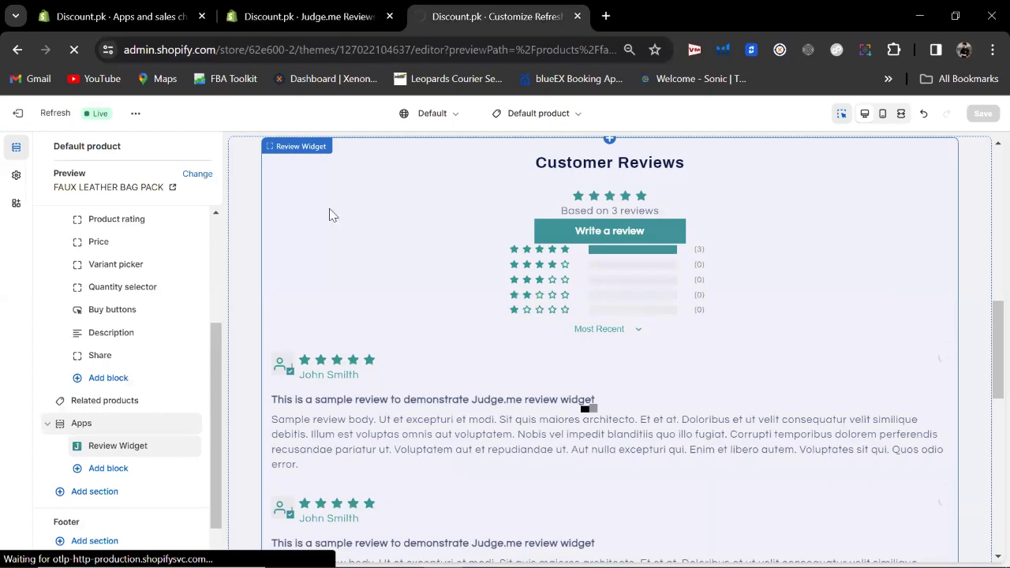
left_click(281, 23)
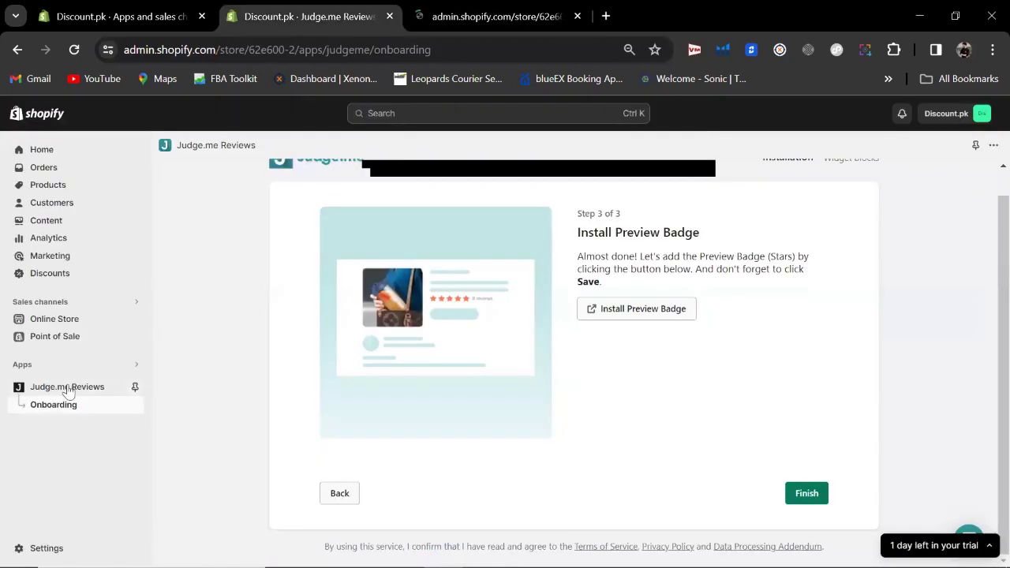
left_click(69, 392)
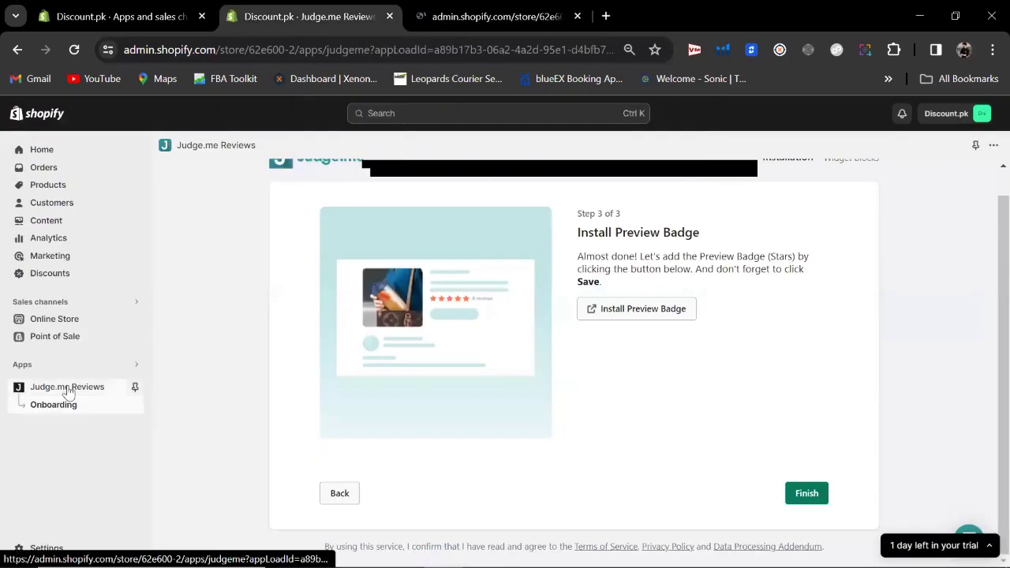
left_click(803, 493)
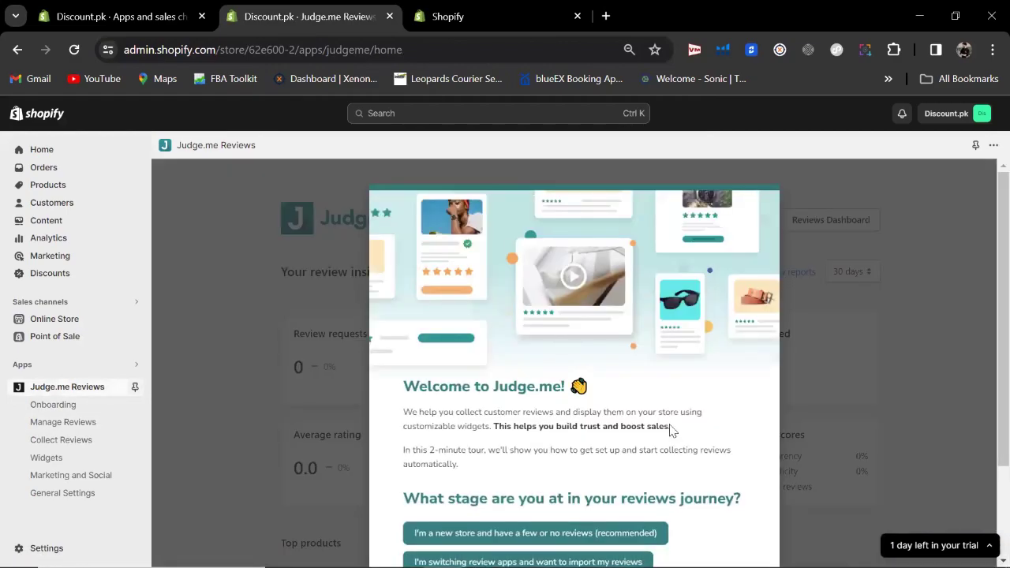
Skip the Judge.me tour, close the Awesome plan upsell and checklist, then open Apps and sales channels settings
scroll(986, 237, "down", 3)
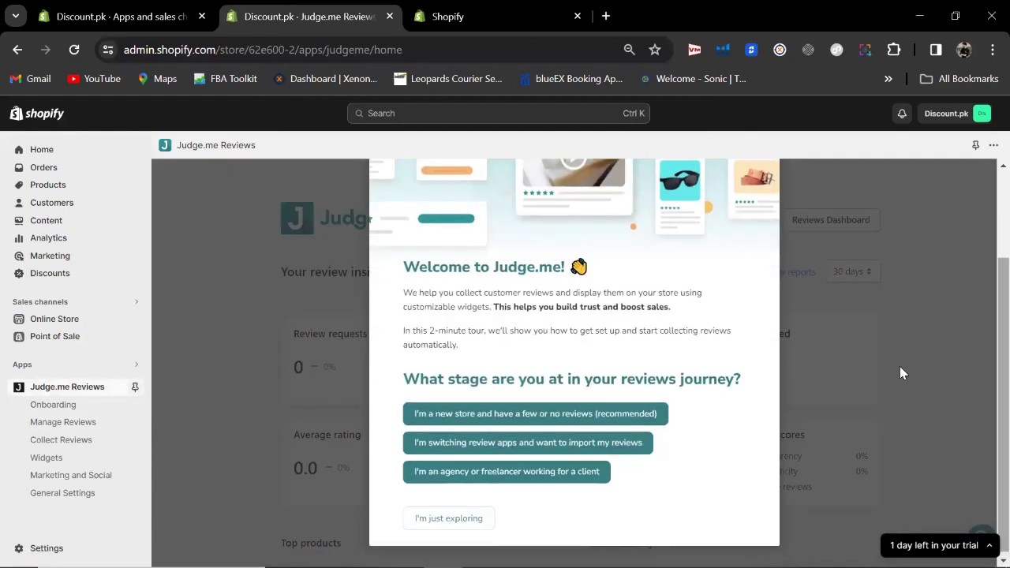
left_click(439, 520)
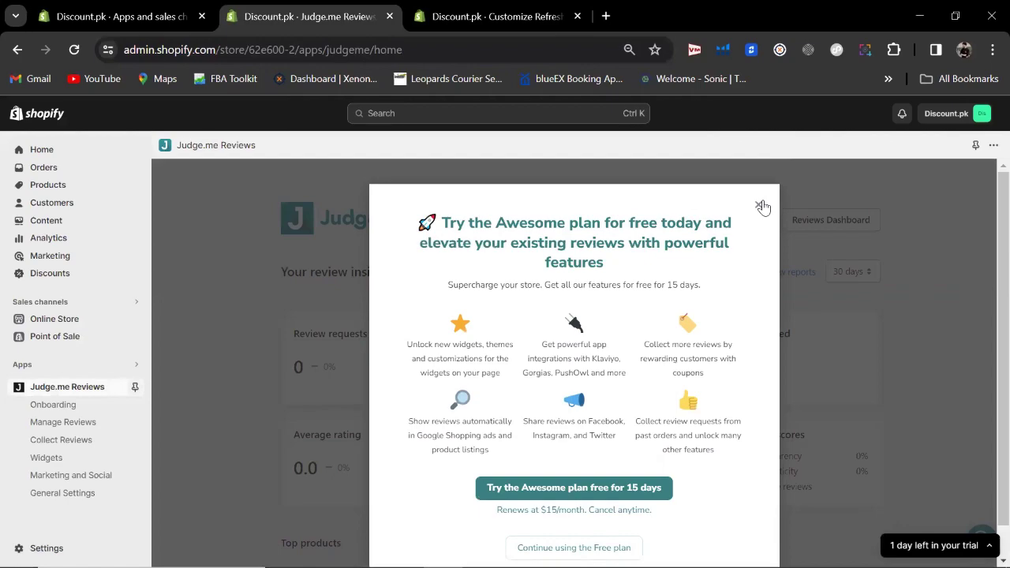
left_click(759, 205)
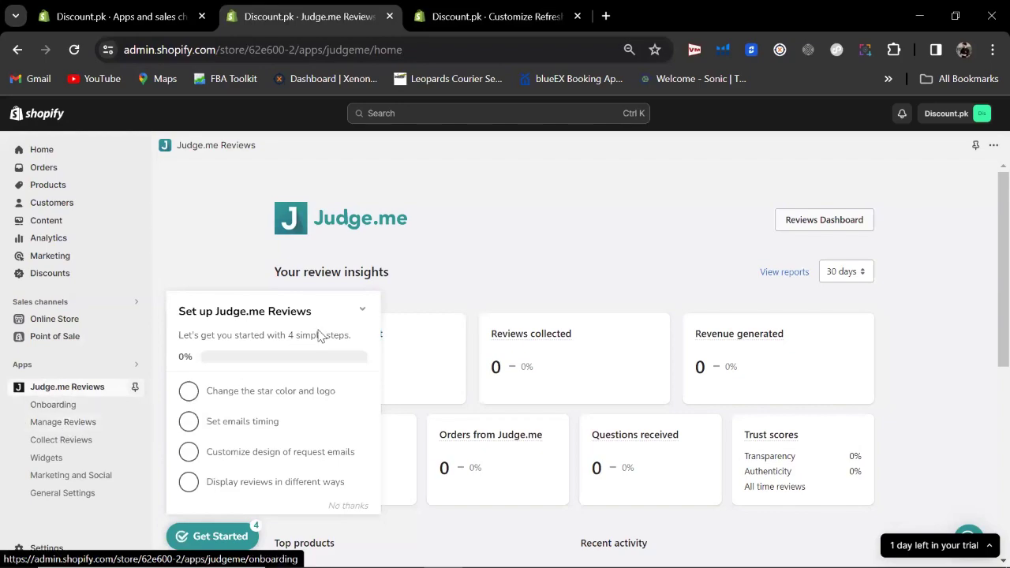
left_click(365, 310)
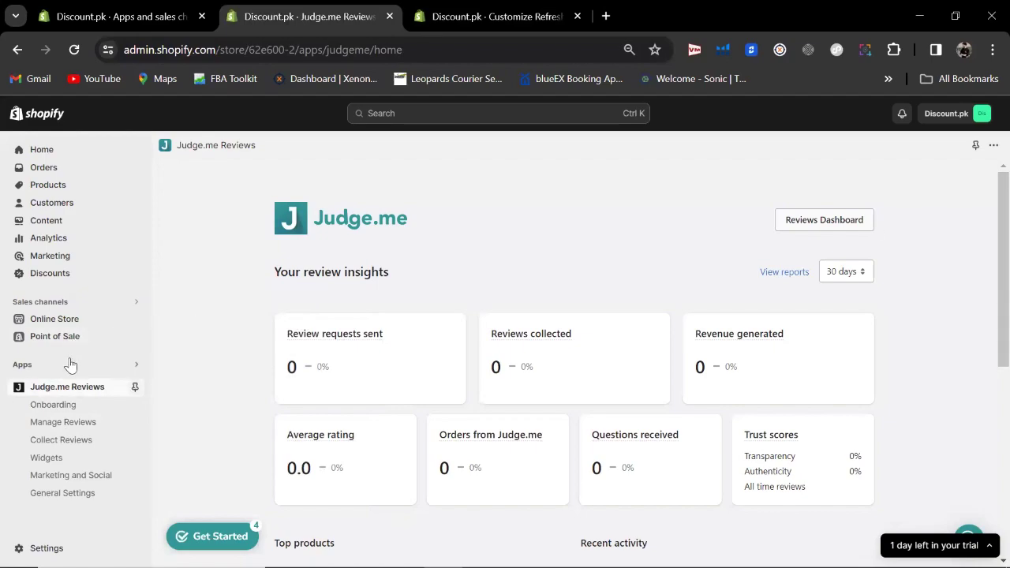
left_click(34, 369)
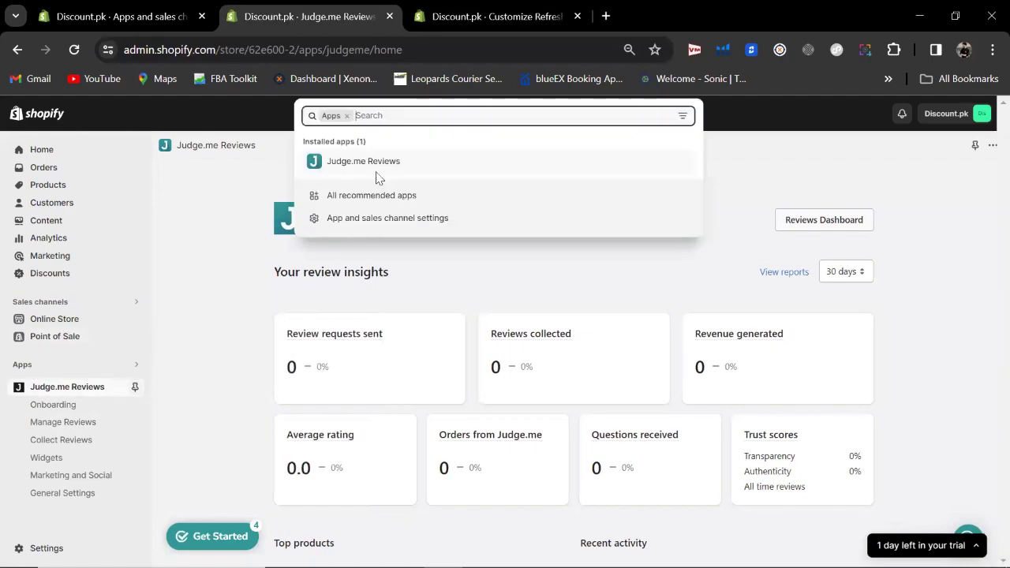
left_click(362, 228)
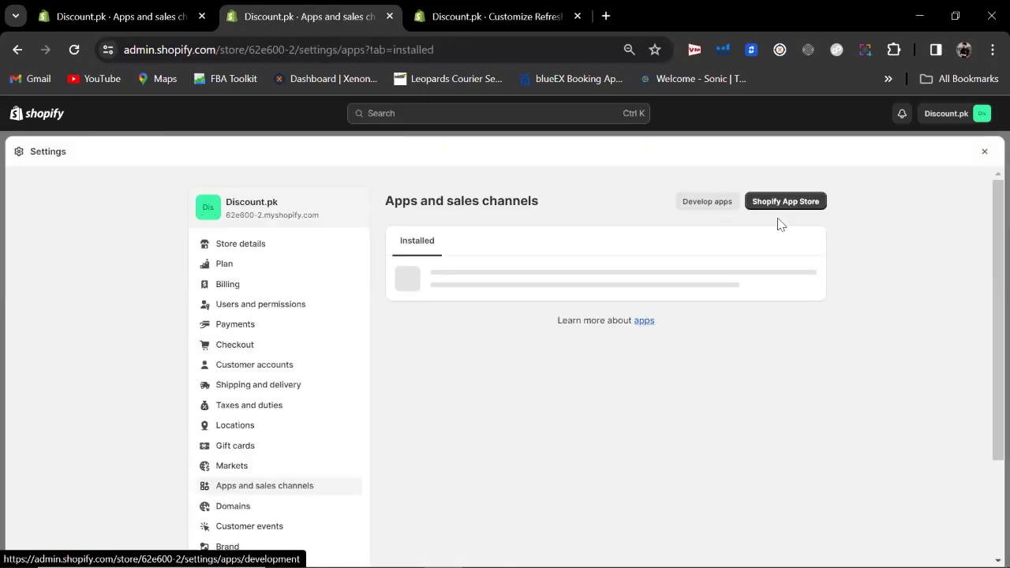
Search the Shopify App Store for 'judge me aliexpress' and open the Judge.me AliExpress Reviews listing
left_click(773, 198)
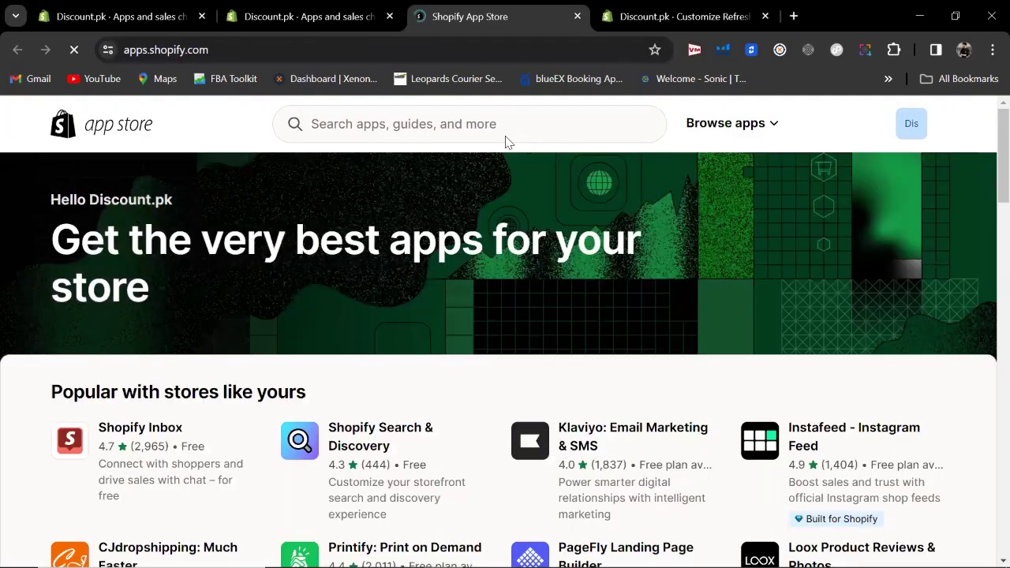
left_click(474, 131)
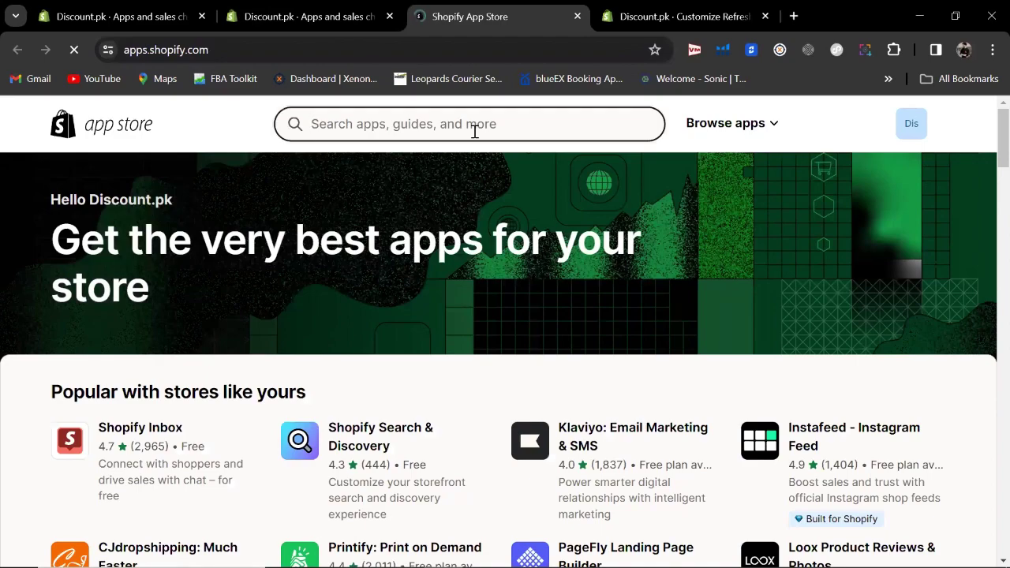
type("jud")
type("me")
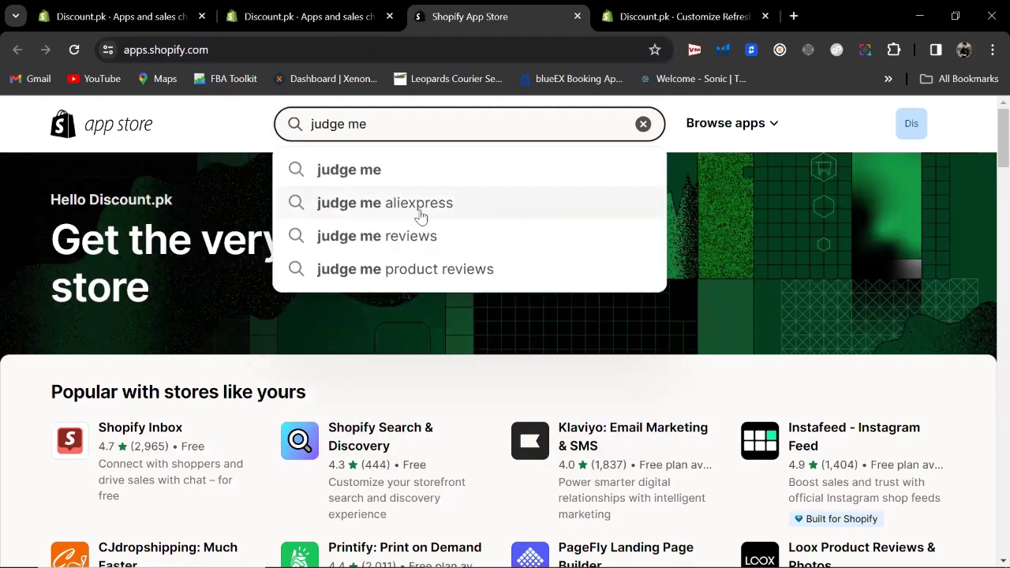
left_click(419, 204)
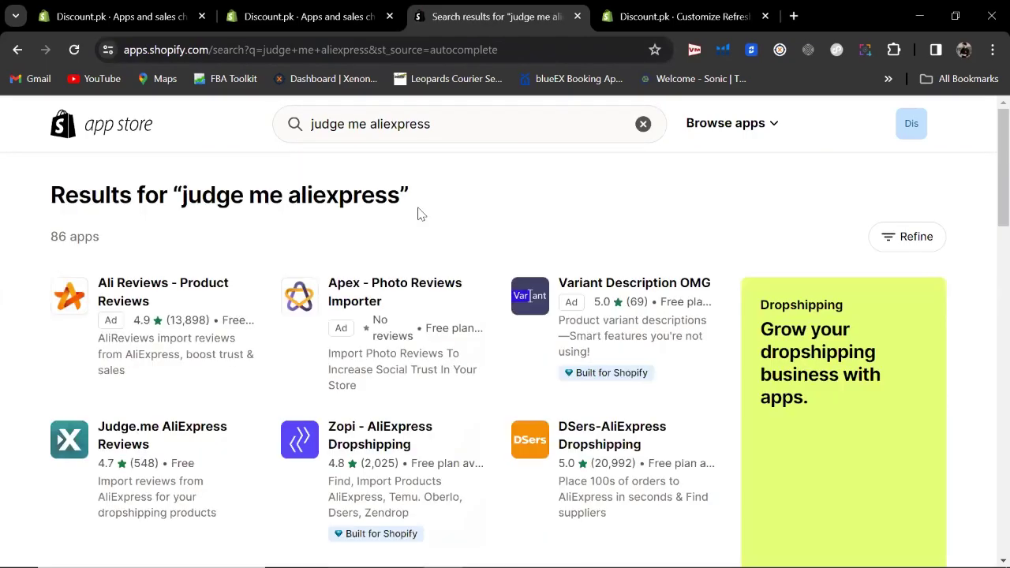
left_click(120, 439)
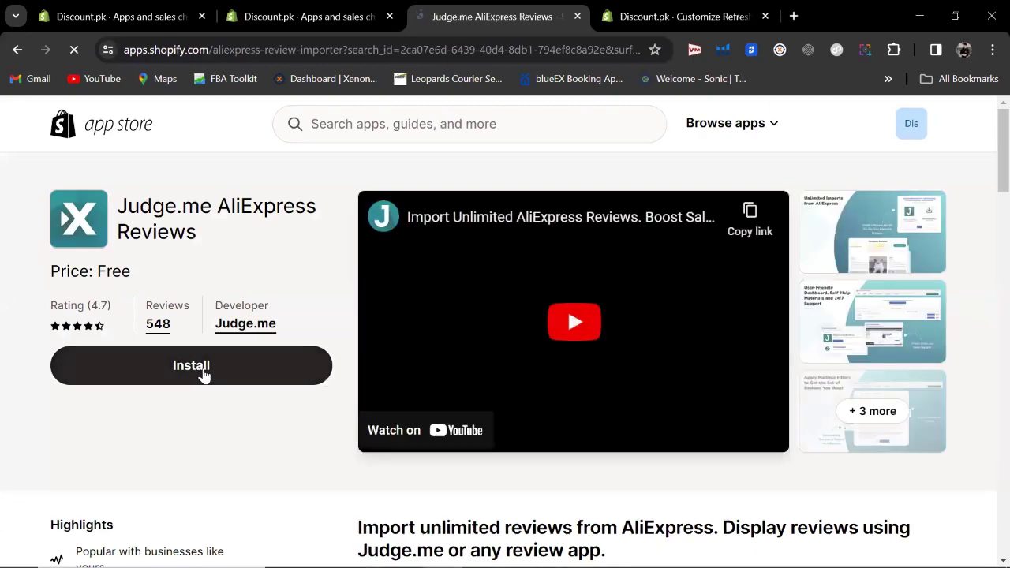
left_click(202, 375)
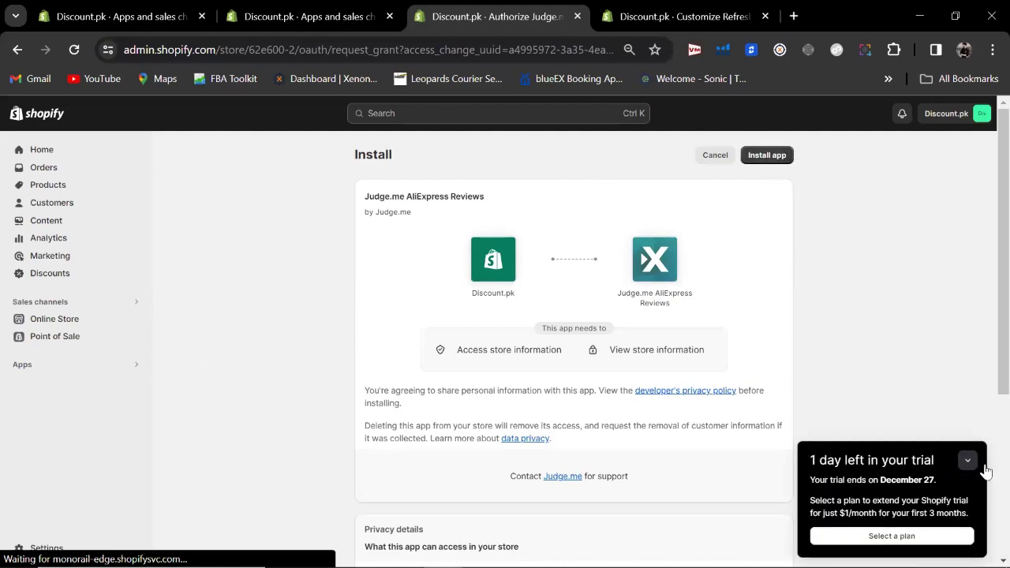
Collapse the trial reminder while Judge.me AliExpress Reviews installs
left_click(972, 460)
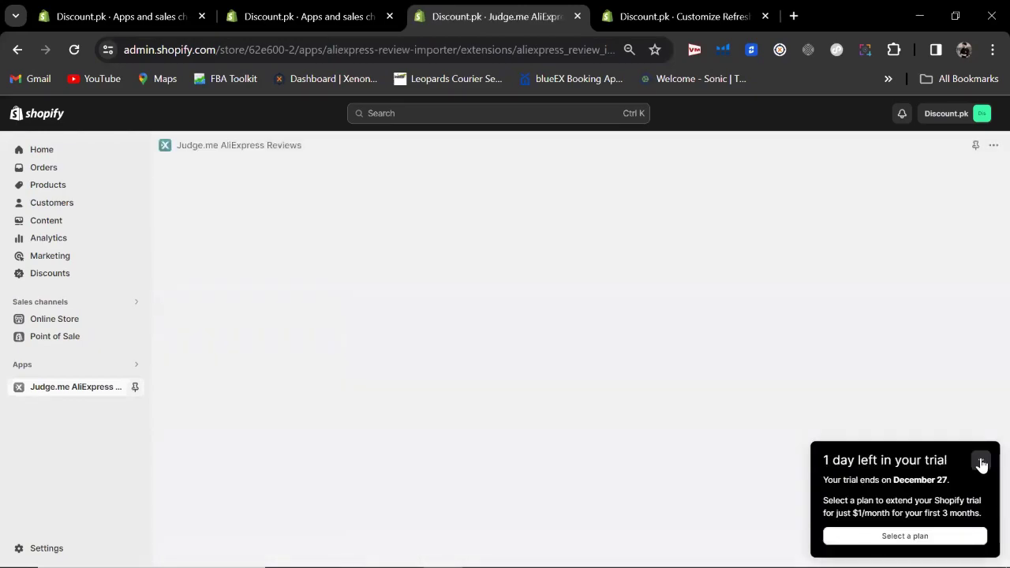
Get through the importer intro to the Import AliExpress Reviews form, then start a new tab with 'ali express'
left_click(981, 462)
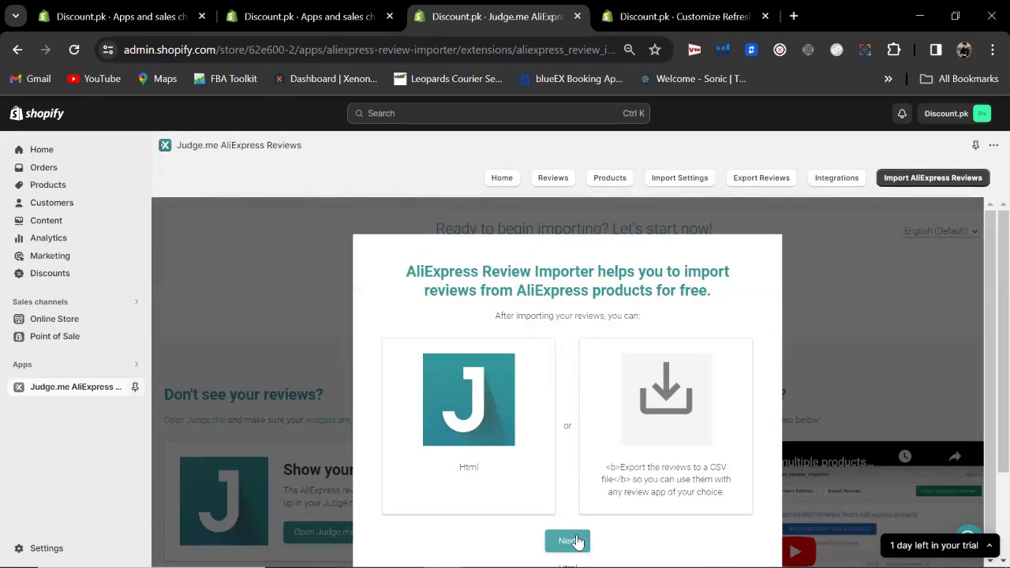
left_click(577, 540)
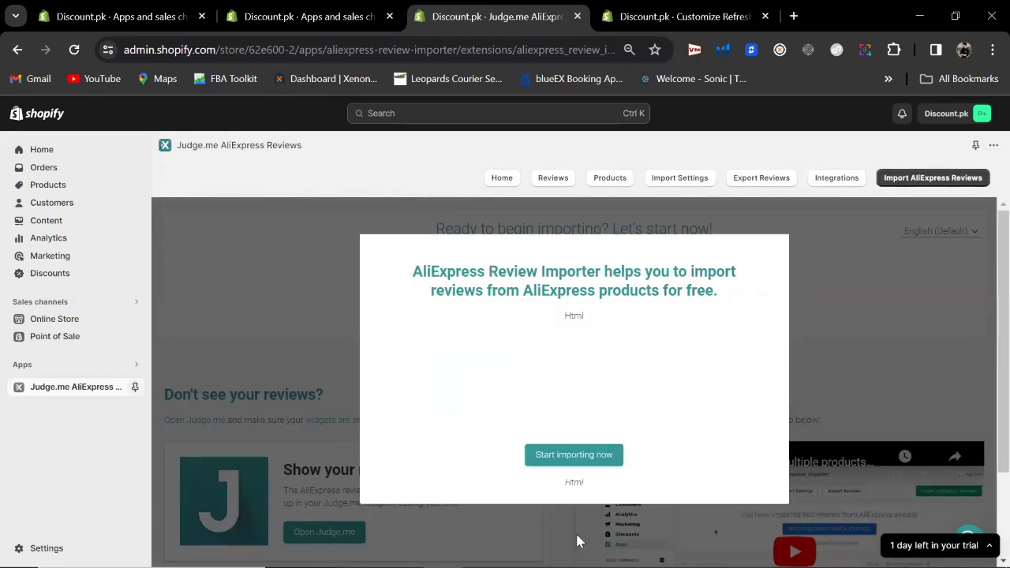
left_click(550, 458)
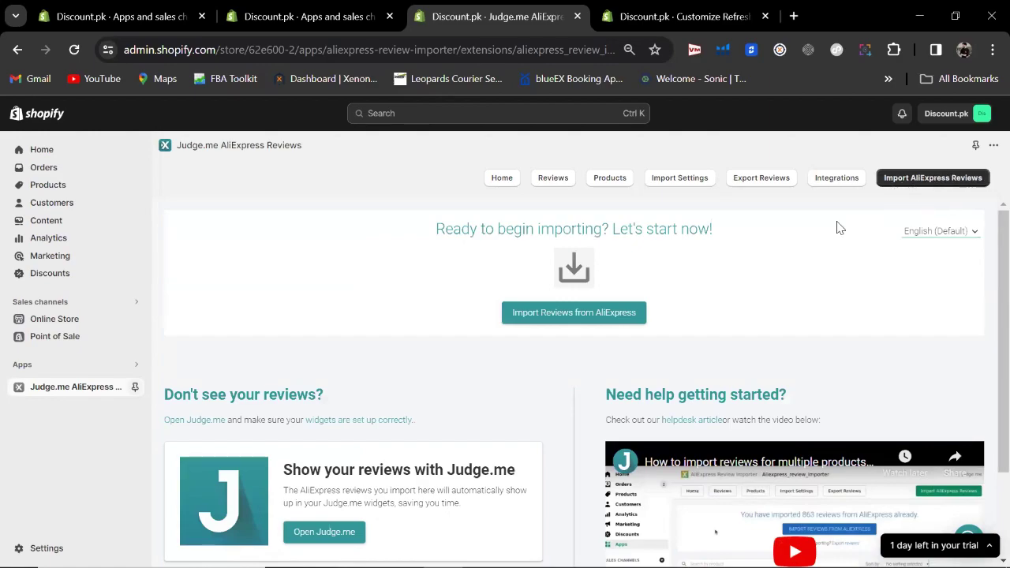
left_click(935, 178)
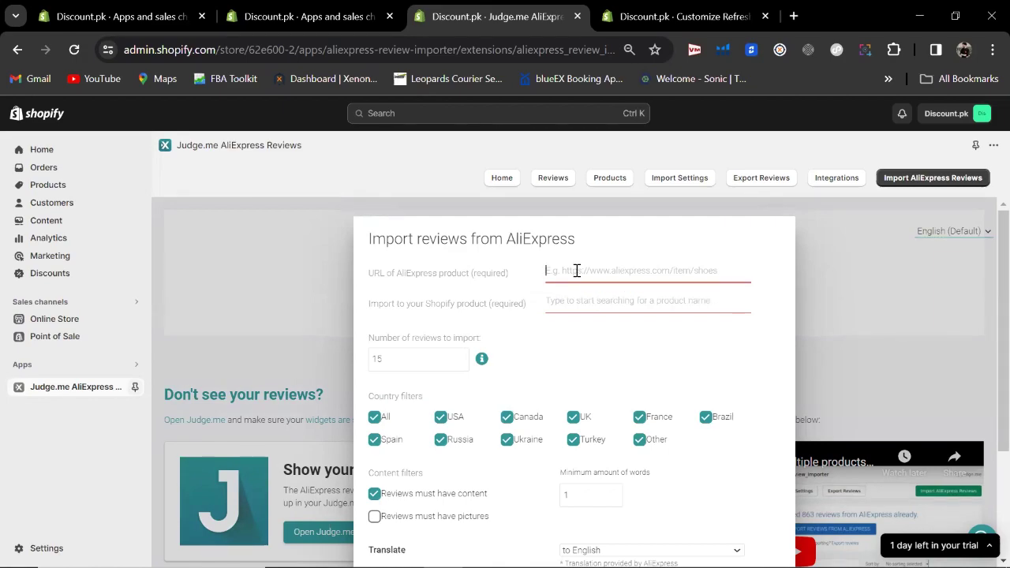
left_click(793, 15)
type("ali")
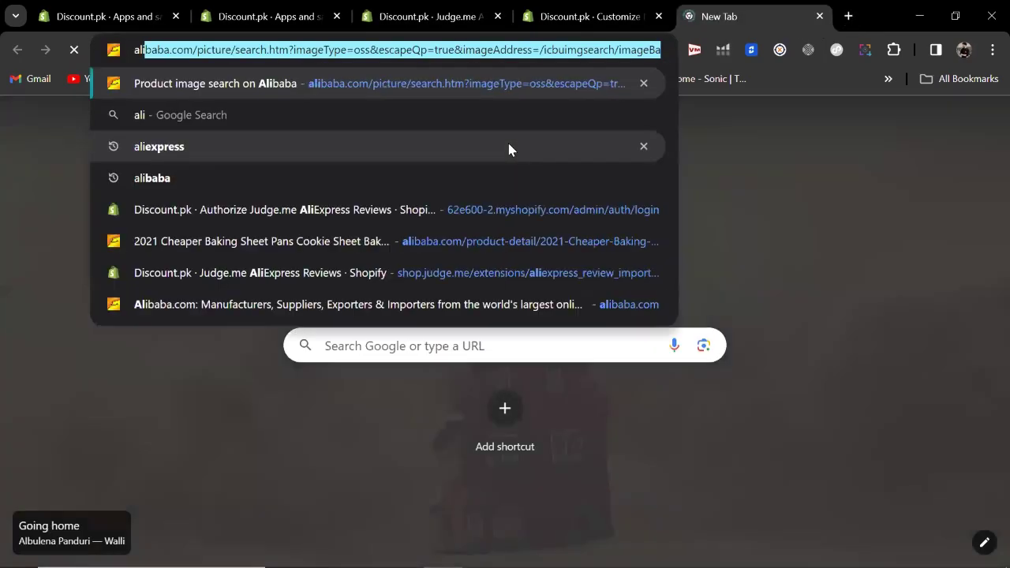
type(" express")
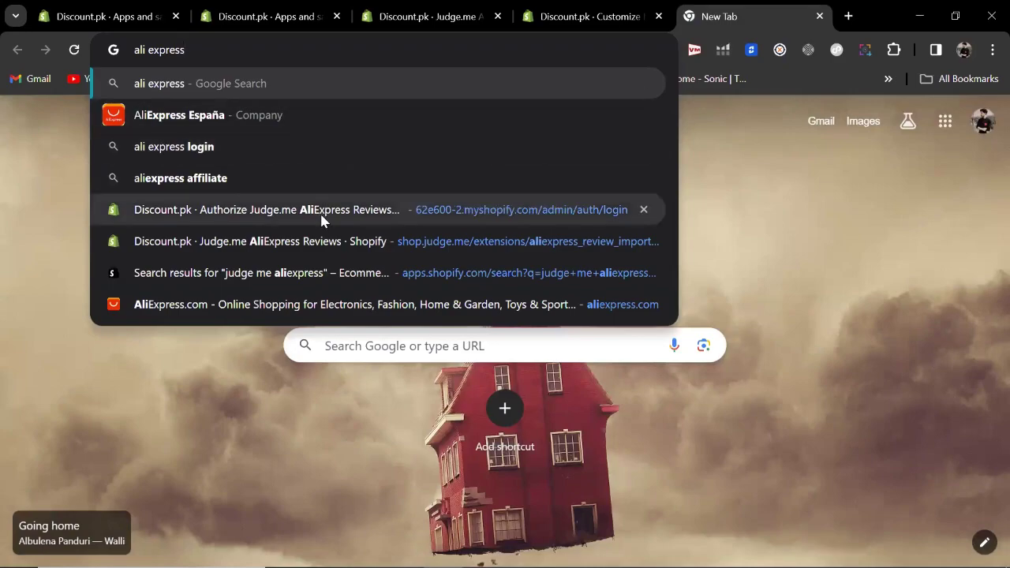
Search Google for 'ali express', open AliExpress.com and dismiss its notifications prompt
left_click(352, 90)
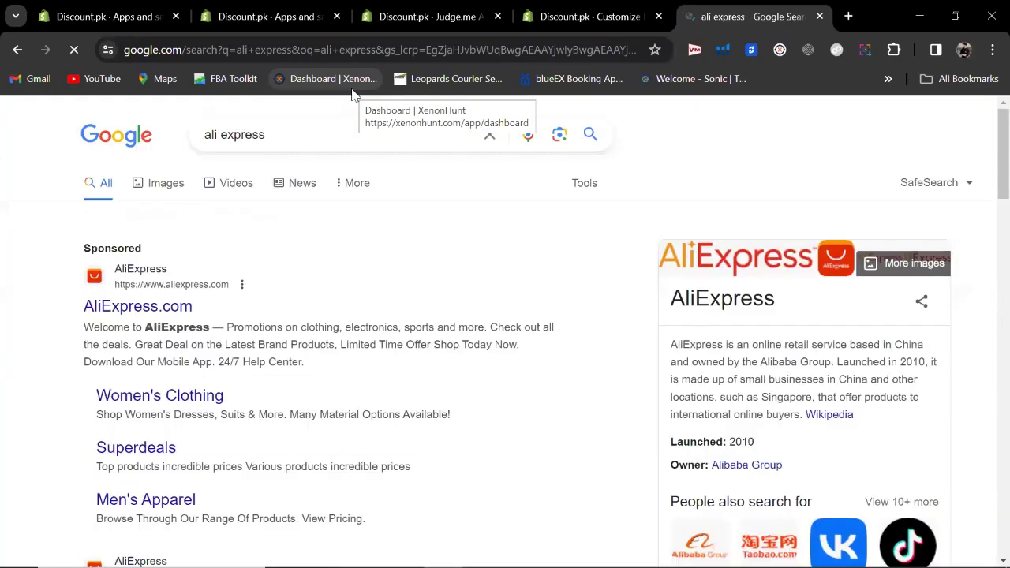
left_click(150, 308)
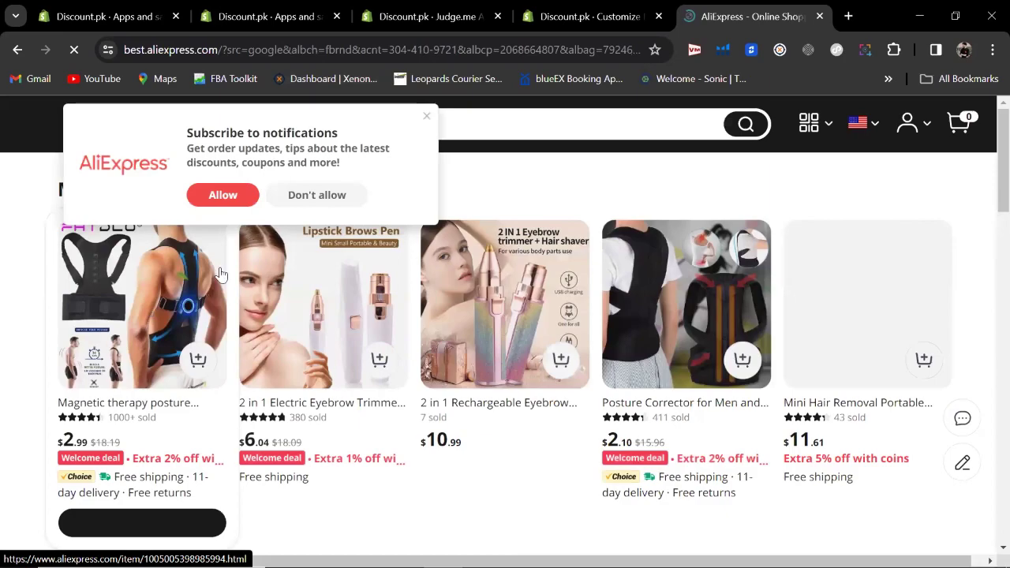
left_click(426, 119)
Search AliExpress for 'leather bag'
left_click(454, 121)
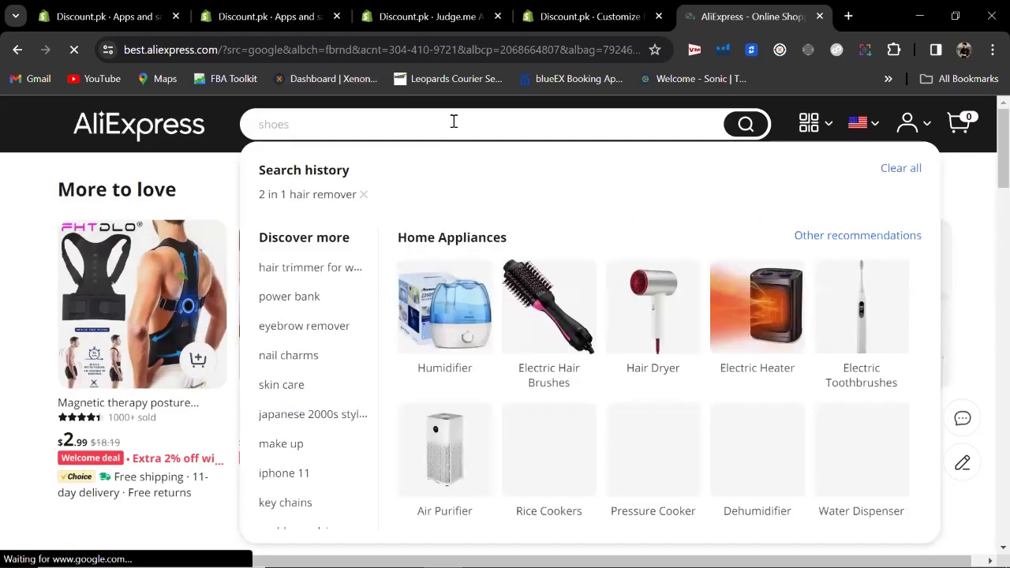
type("leather")
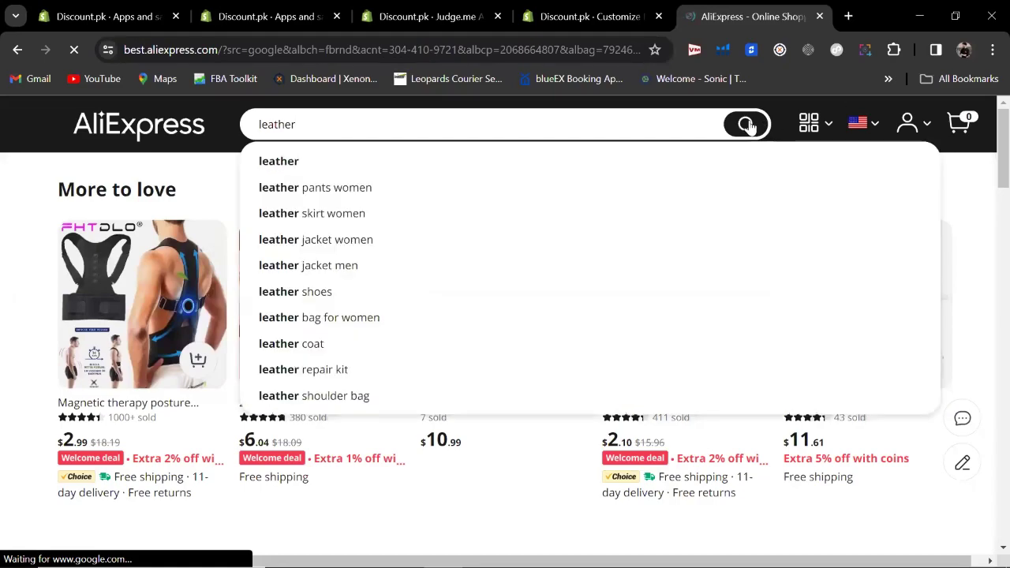
left_click(747, 126)
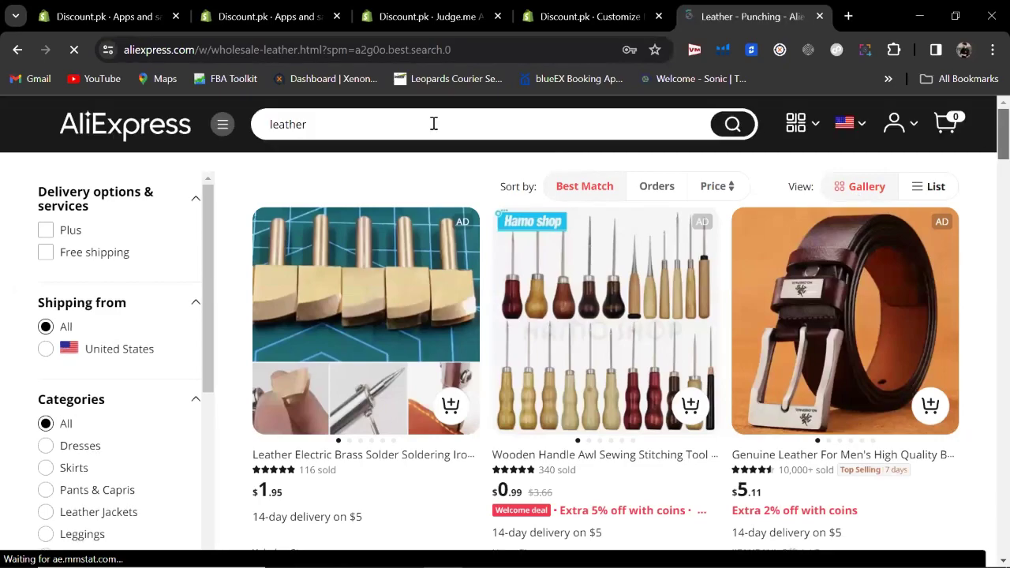
left_click(433, 123)
type("ba")
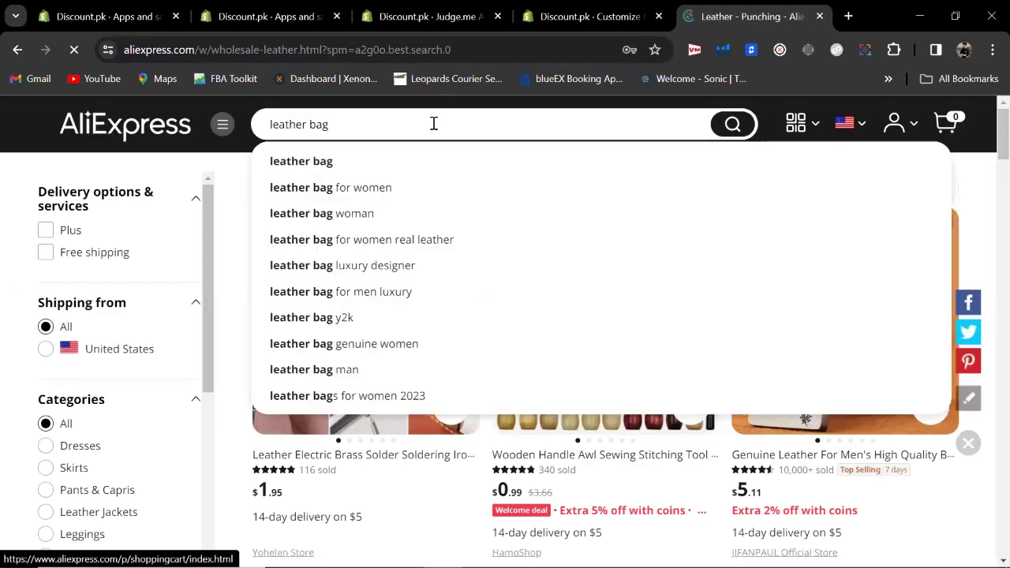
type("g")
key("Return")
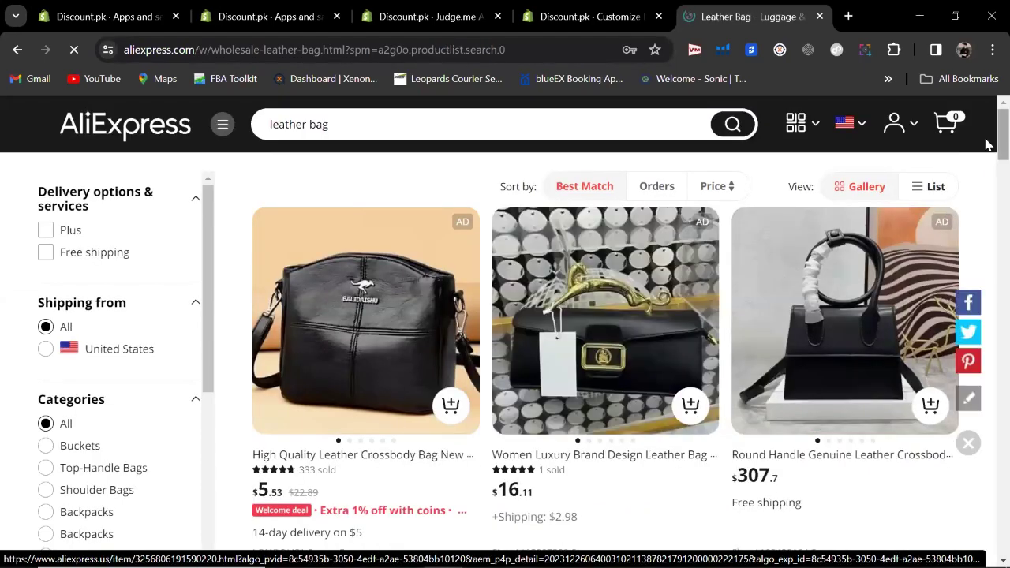
Open the leather crossbody bag product from the search results
scroll(986, 173, "down", 3)
scroll(986, 189, "down", 4)
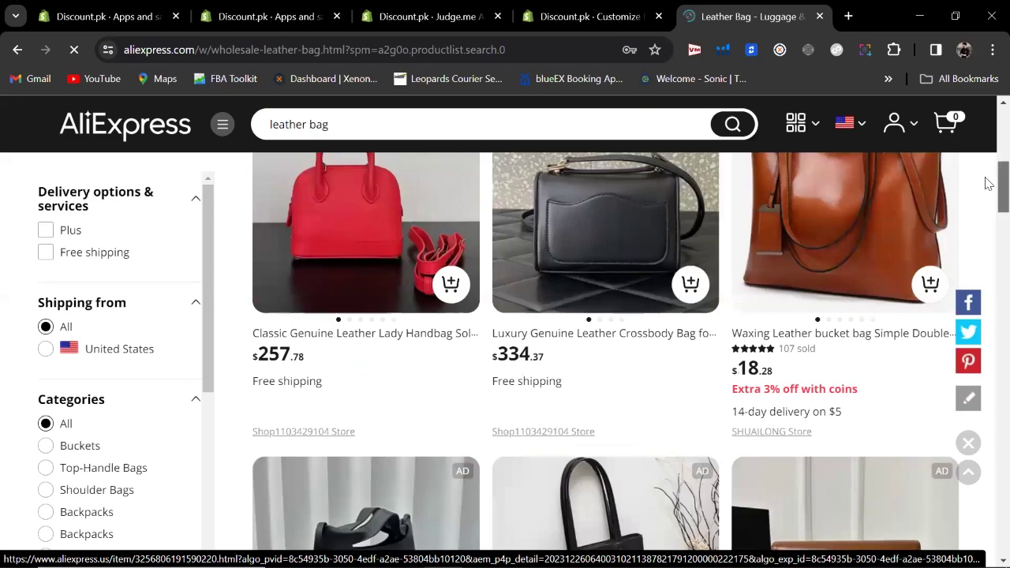
scroll(985, 209, "down", 3)
scroll(986, 225, "down", 1)
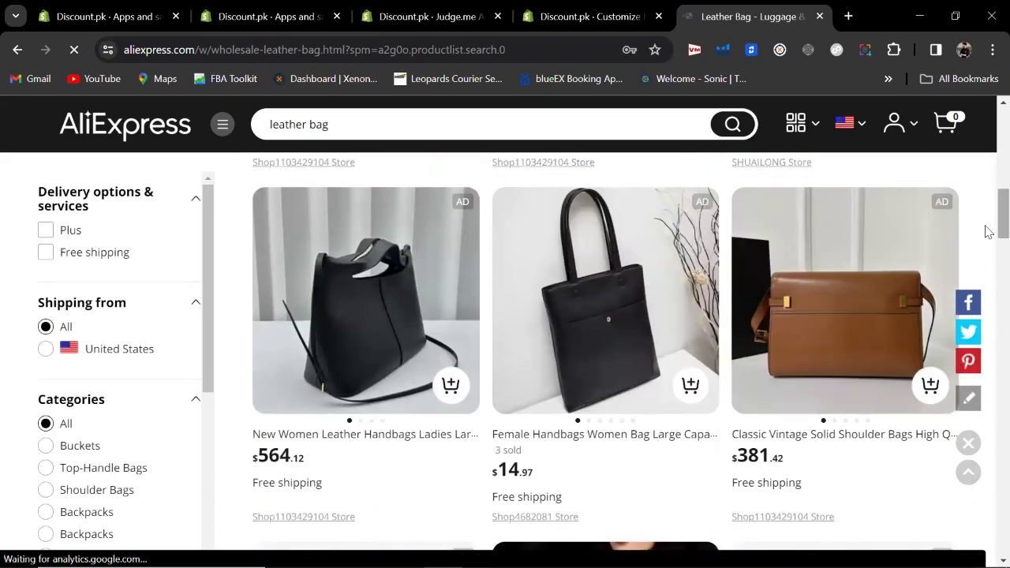
scroll(986, 260, "down", 5)
scroll(985, 194, "up", 5)
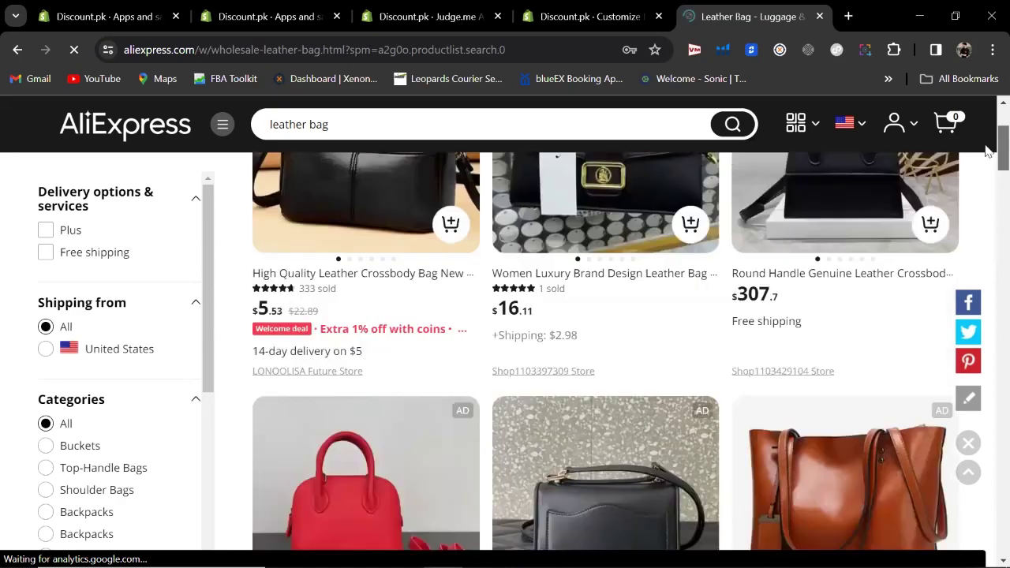
scroll(985, 124, "up", 2)
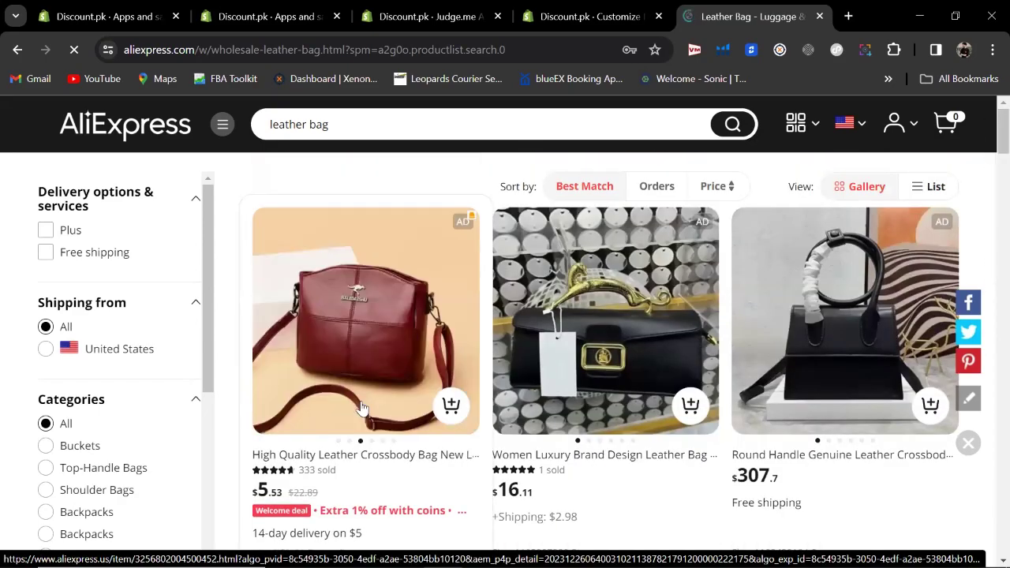
left_click(354, 375)
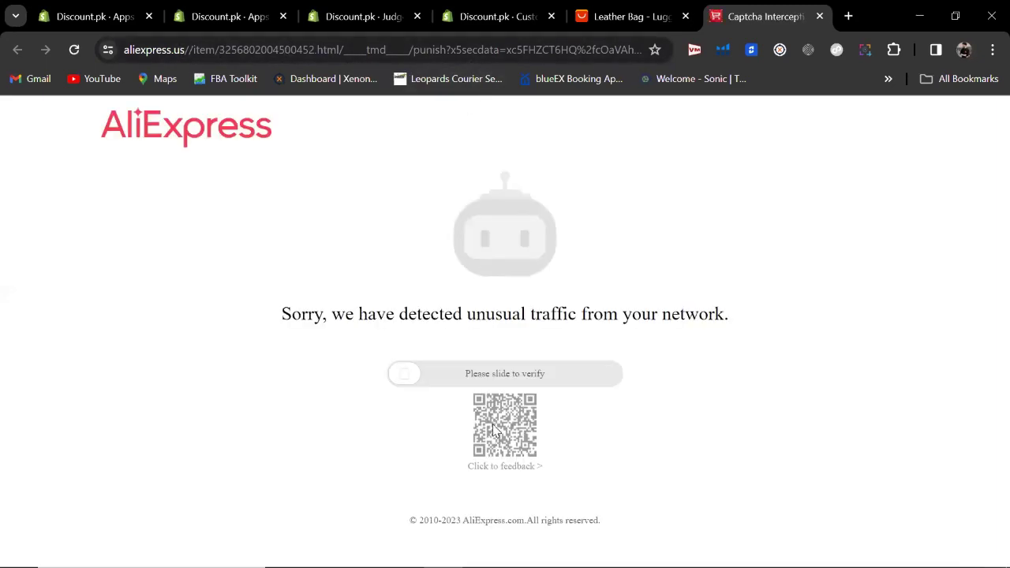
Pass the slider verification and copy the product page's URL
left_click_drag(401, 373, 701, 378)
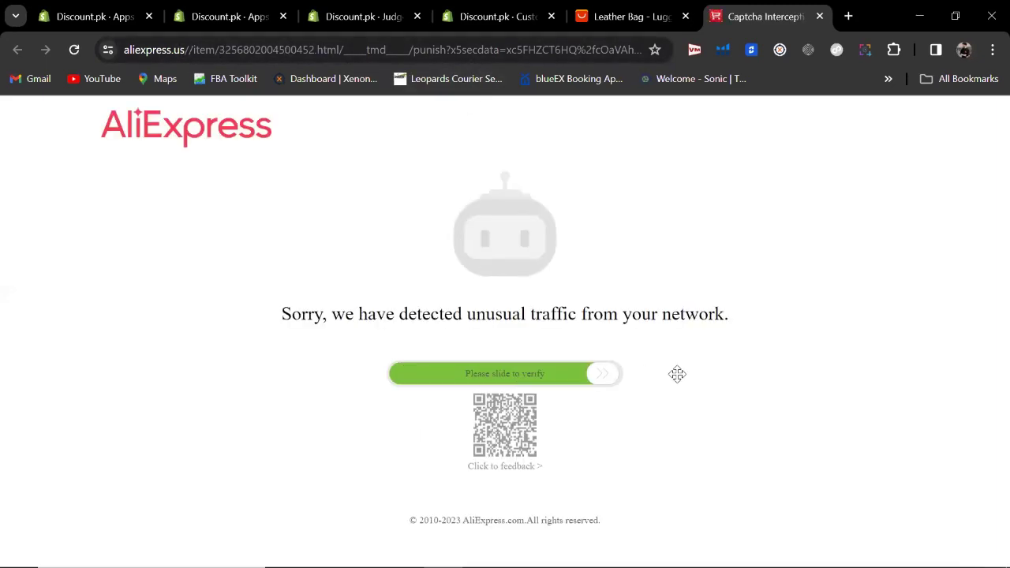
left_click_drag(533, 348, 534, 353)
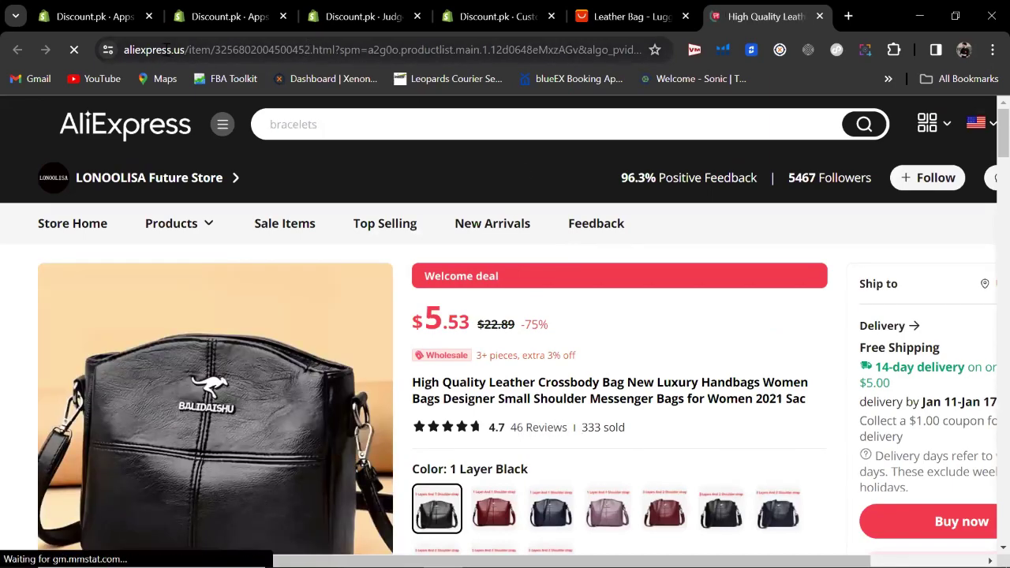
left_click(166, 52)
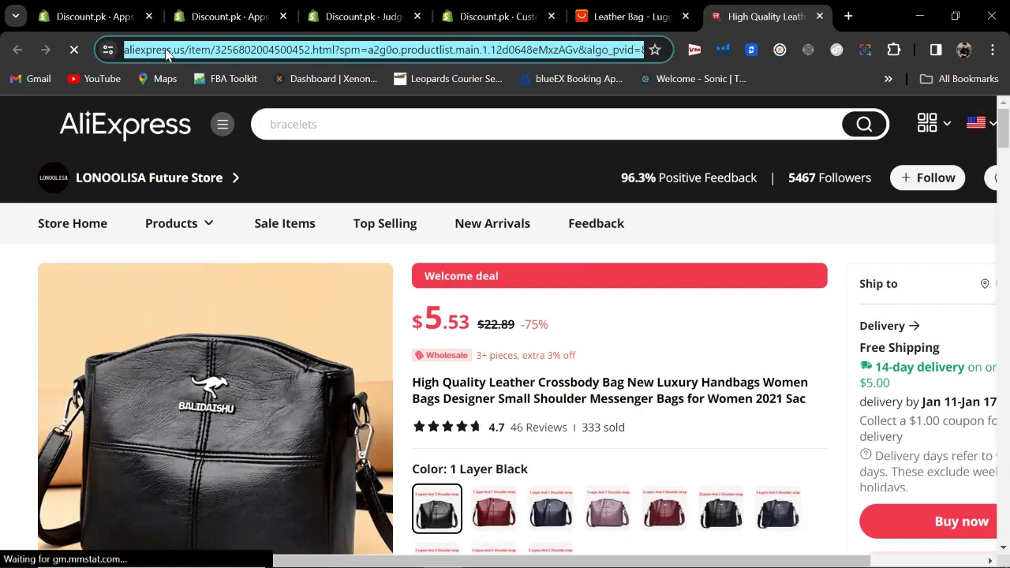
key("ctrl+3")
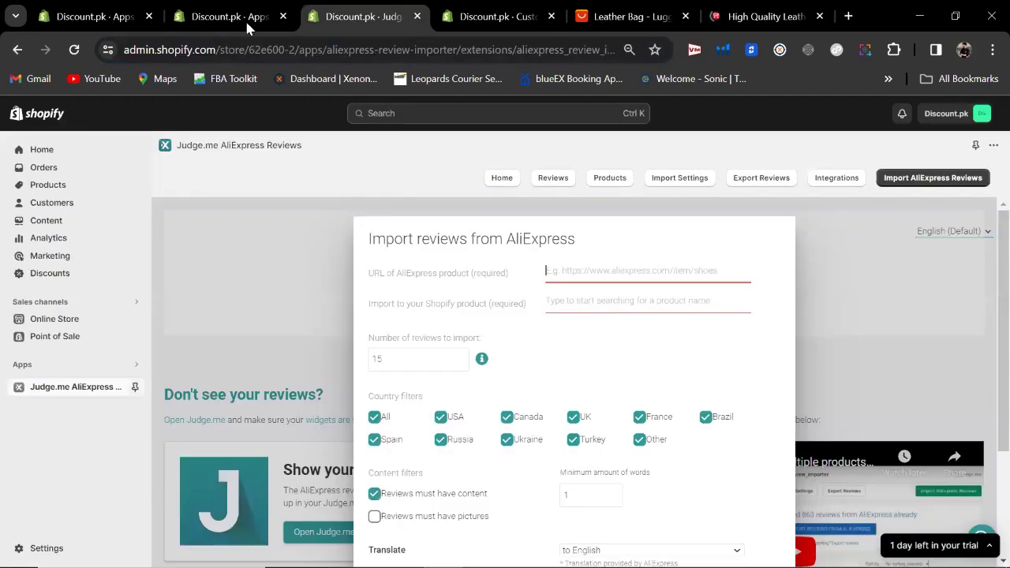
Paste the AliExpress bag link into the import form's product link field
key("ctrl+v")
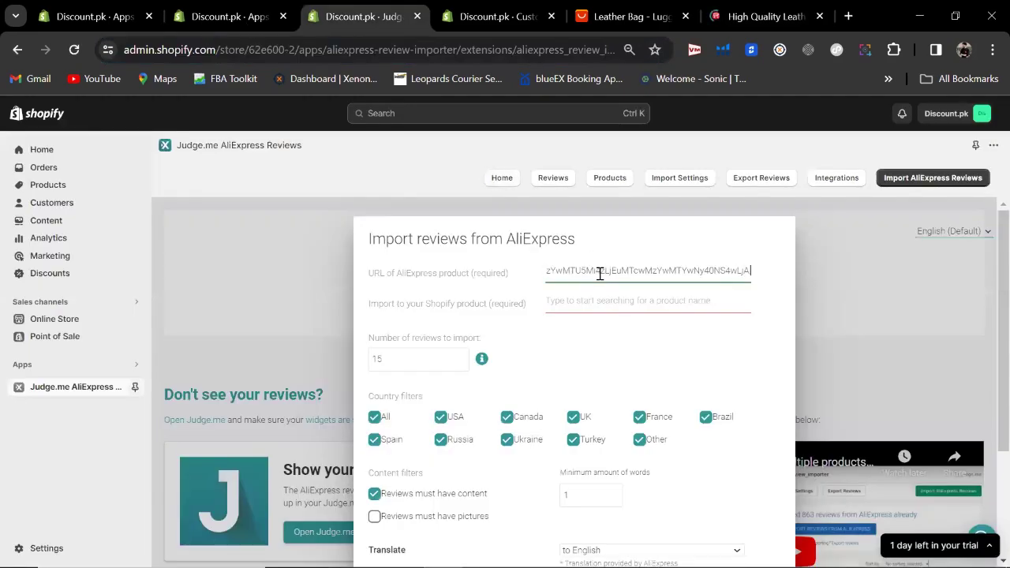
left_click(583, 304)
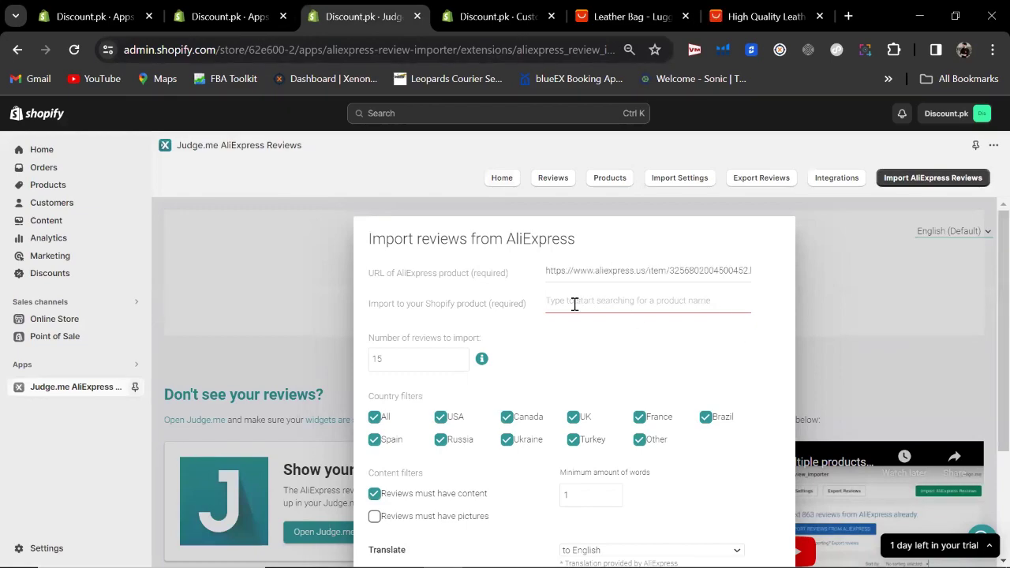
left_click(567, 304)
left_click(69, 15)
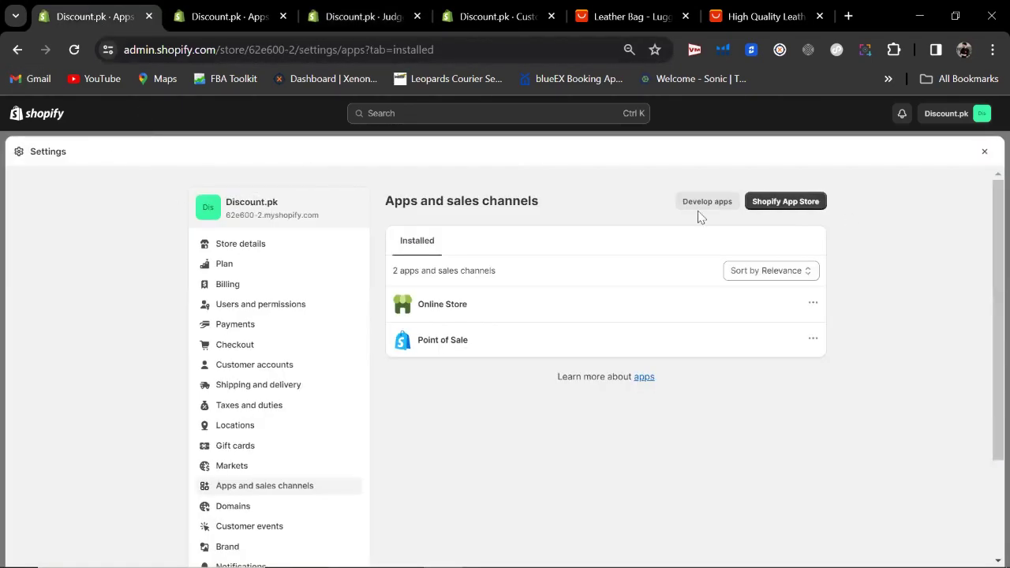
left_click(983, 152)
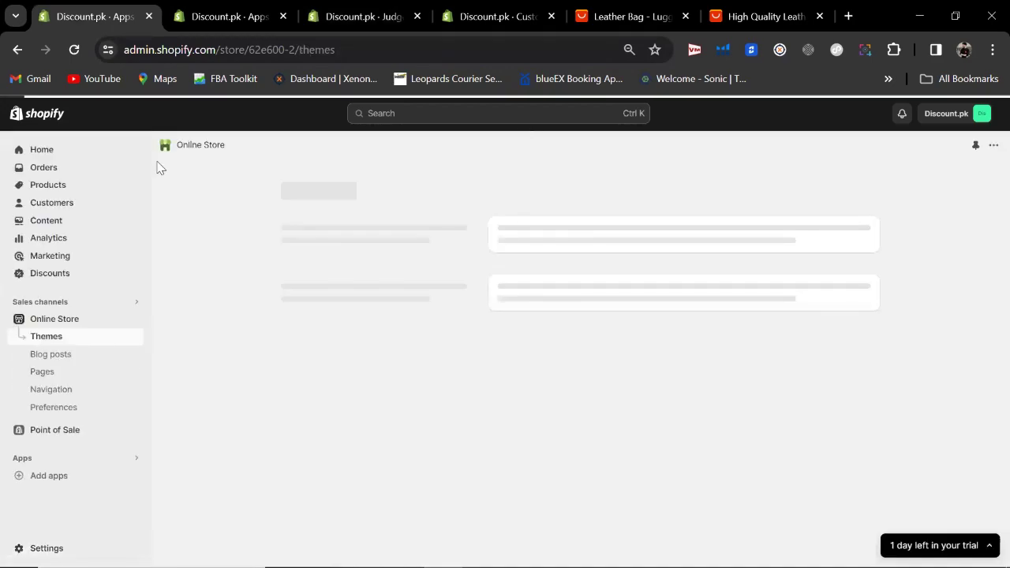
left_click(79, 171)
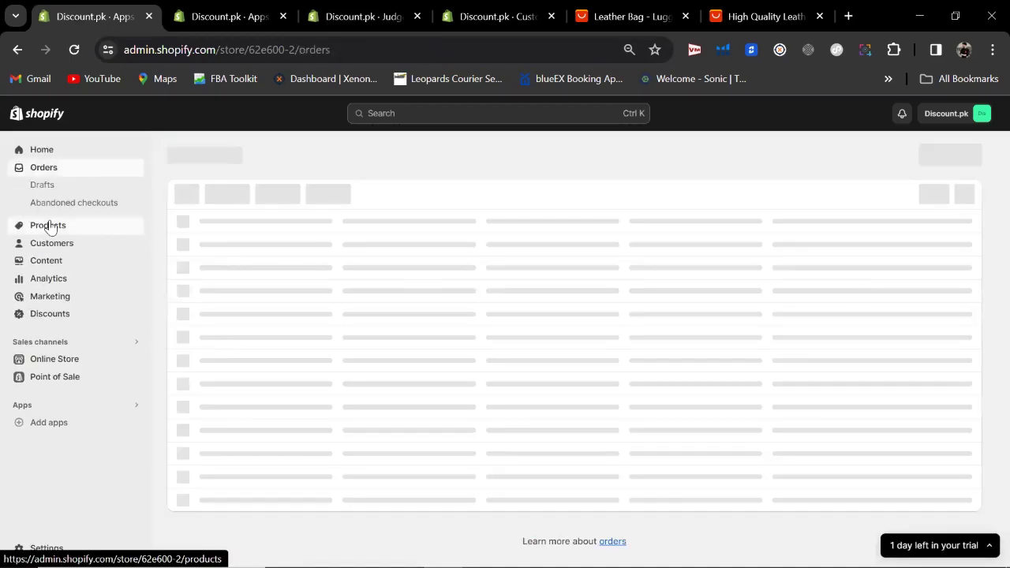
left_click(46, 226)
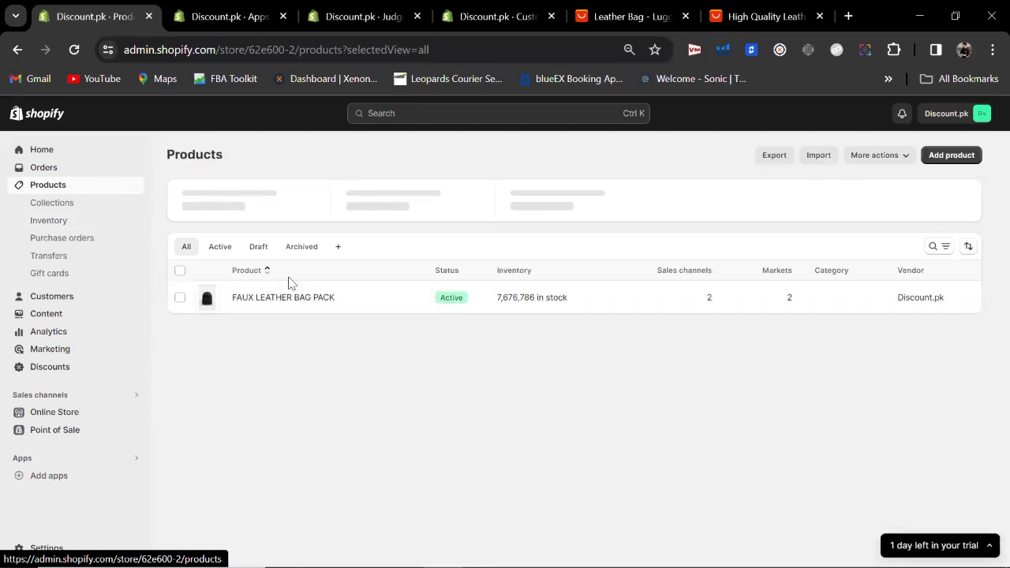
left_click(223, 23)
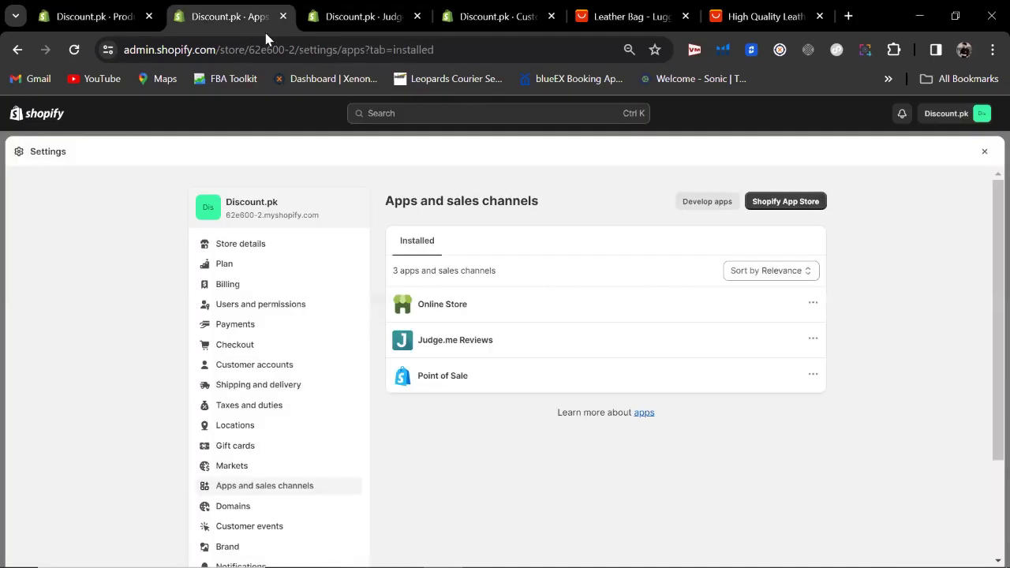
left_click(355, 16)
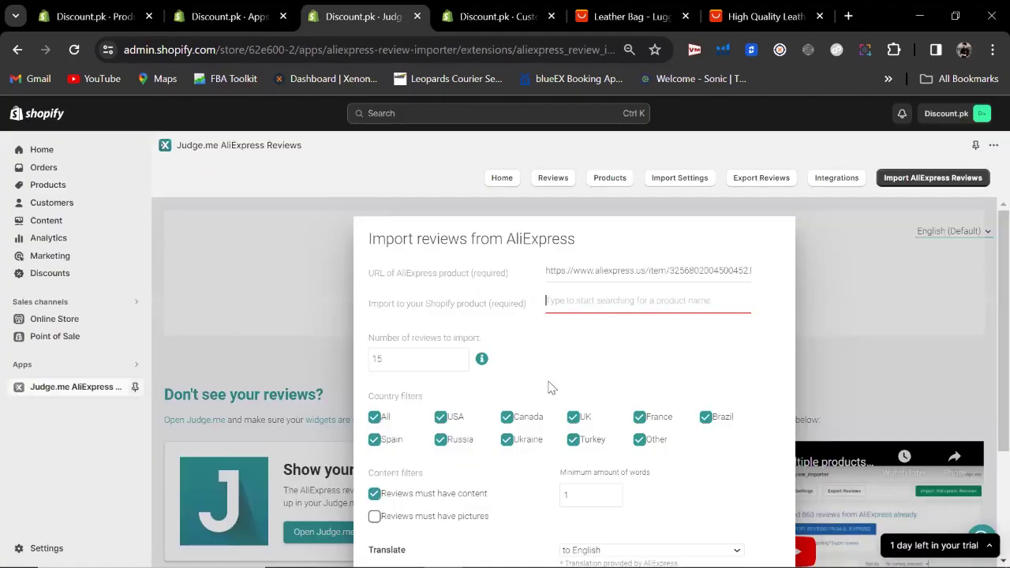
Choose FAUX LEATHER BAG PACK as the target Shopify product
left_click(596, 305)
type("faux")
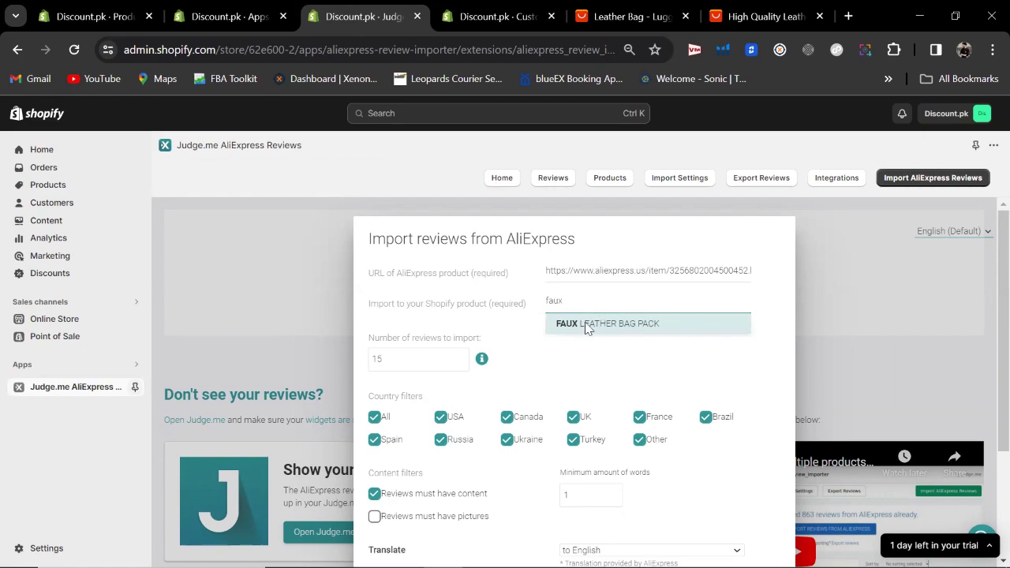
left_click(586, 325)
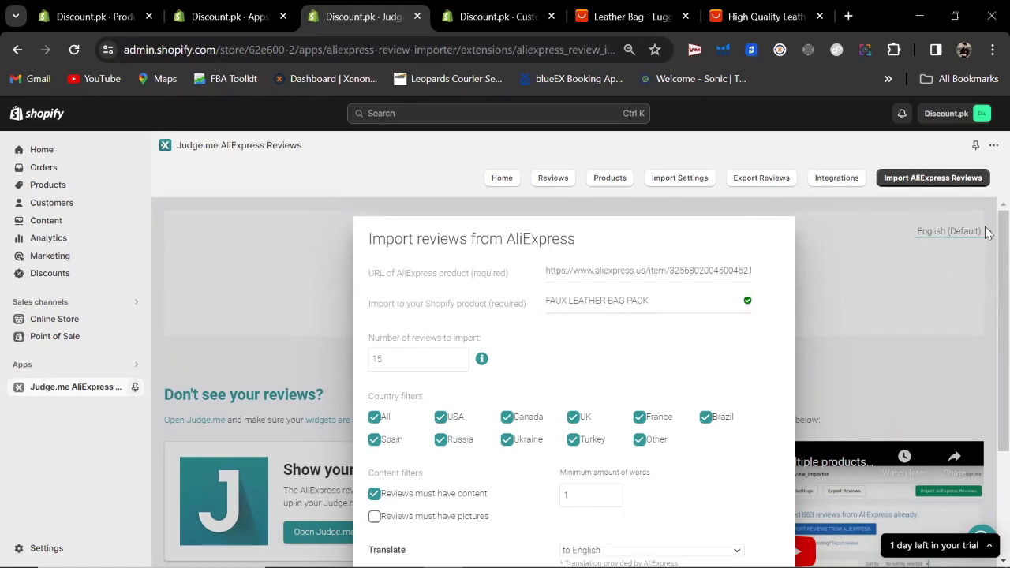
Change the review count from 15 to 46 and require reviews with pictures
scroll(990, 237, "down", 1)
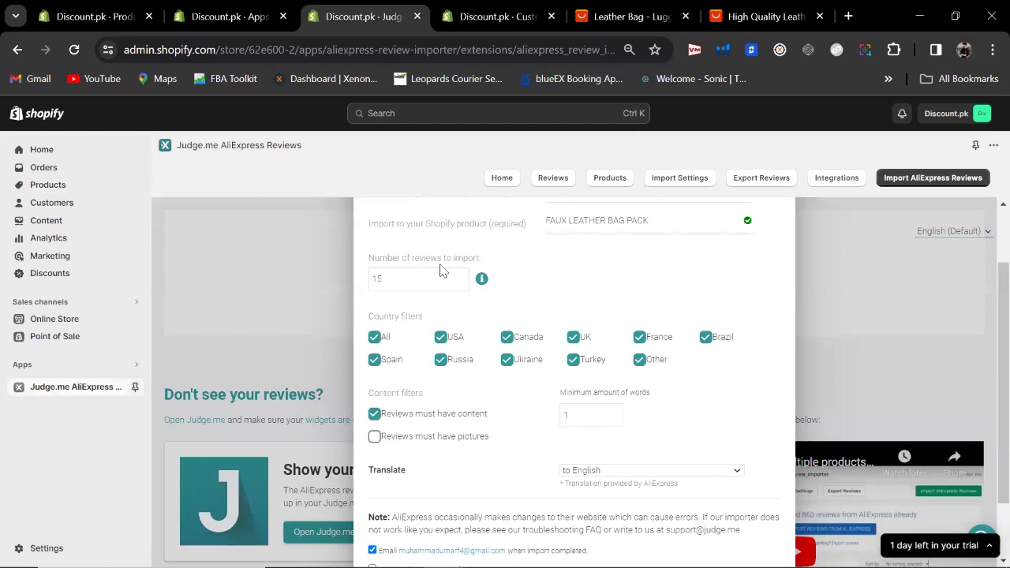
left_click_drag(416, 279, 357, 298)
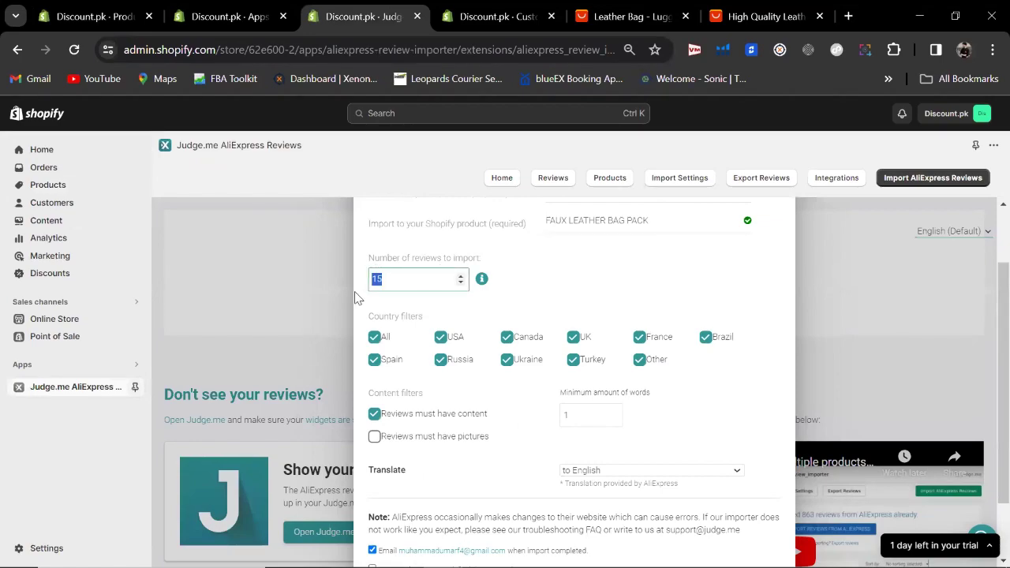
key("BackSpace")
type("46")
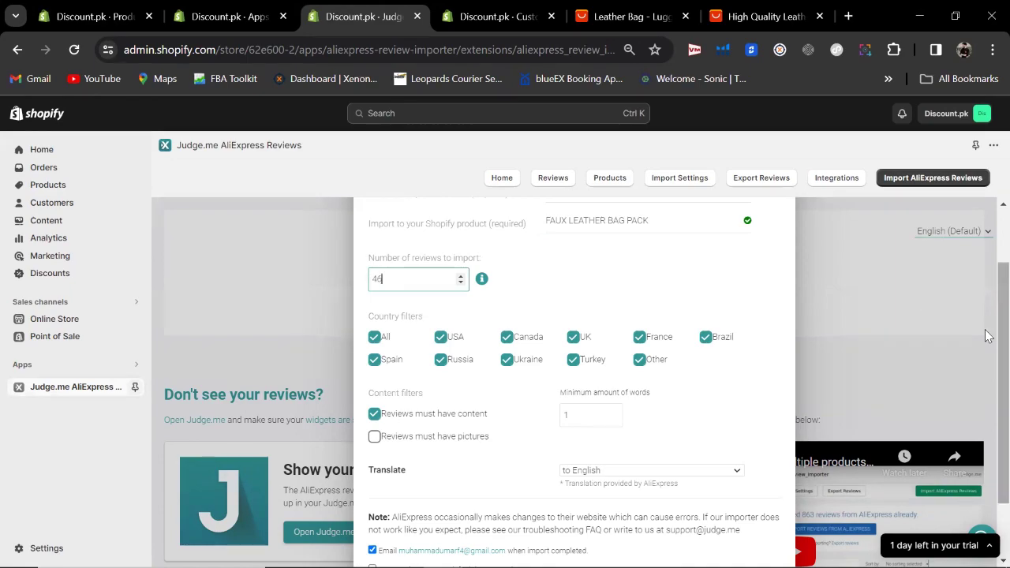
scroll(988, 347, "down", 1)
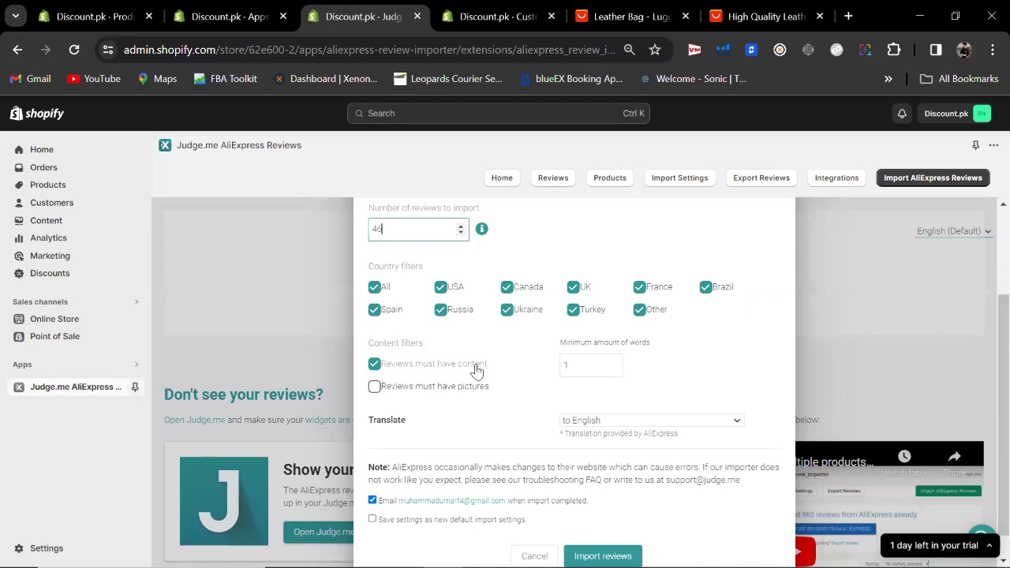
left_click(591, 371)
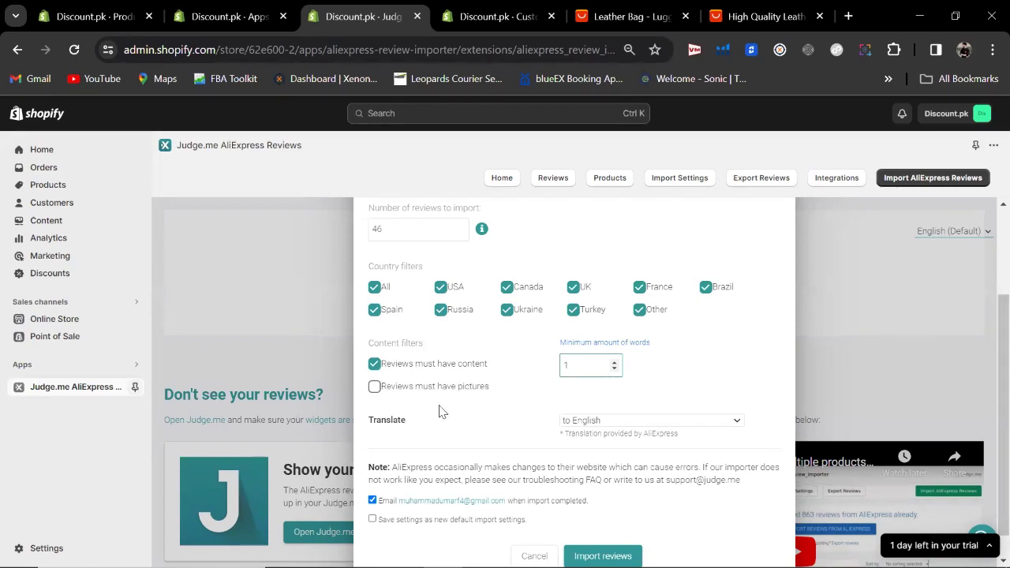
left_click(374, 385)
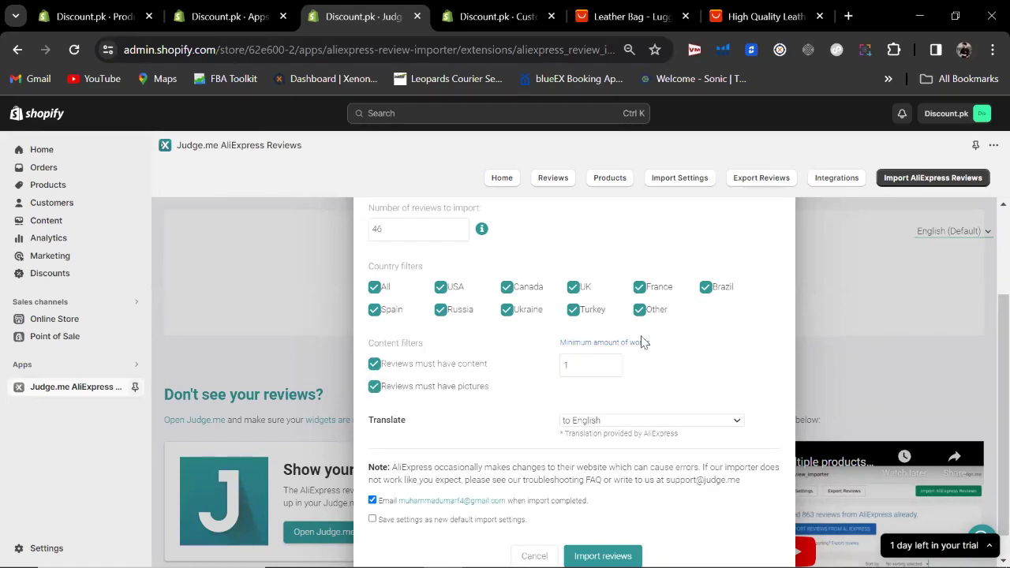
Untick the completion e-mail, submit the import, and return to the importer home
scroll(989, 359, "down", 2)
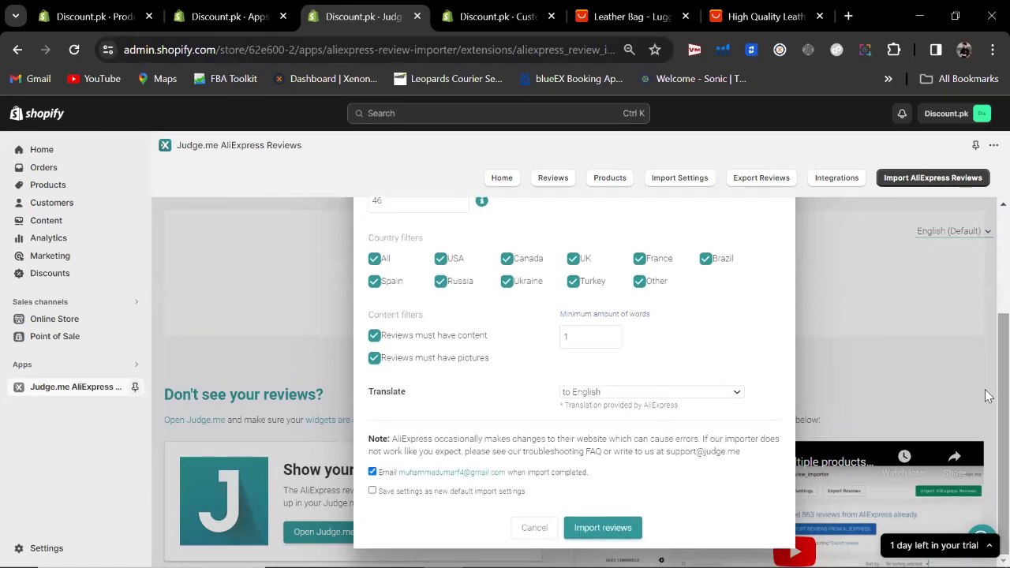
left_click(373, 473)
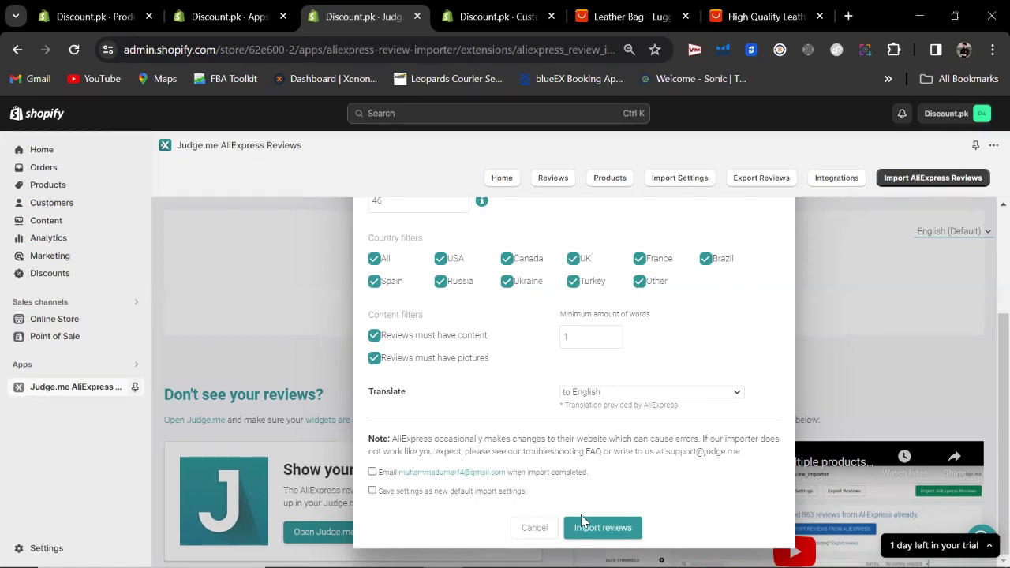
left_click(603, 528)
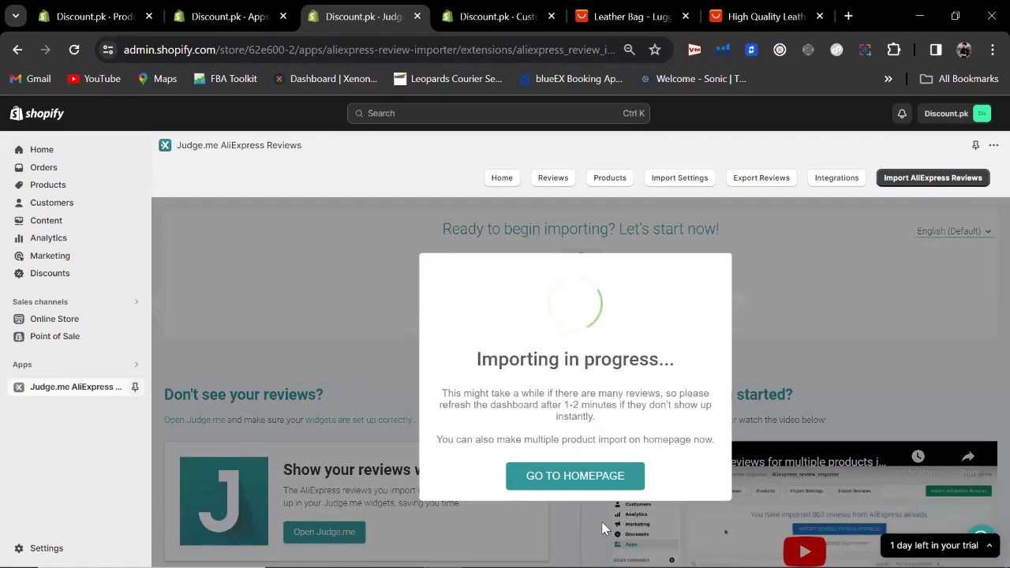
left_click(559, 476)
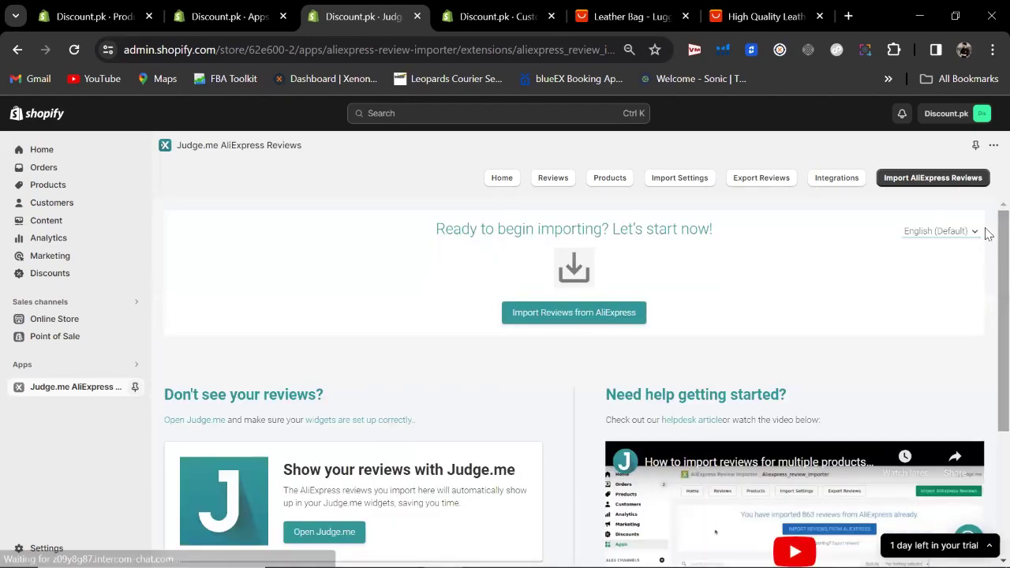
Open the Judge.me Reviews app and collapse its setup checklist
left_click(47, 367)
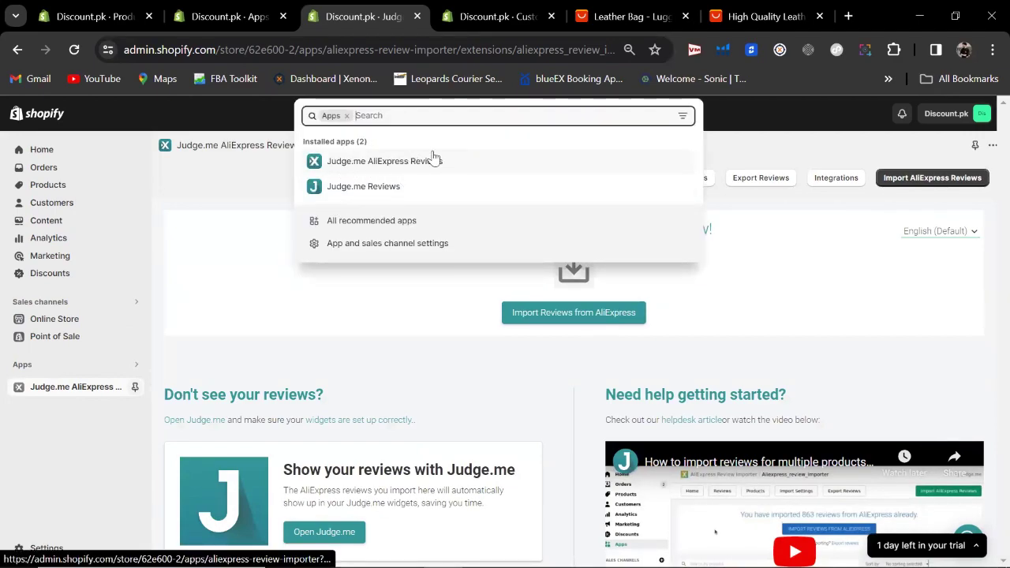
left_click(345, 194)
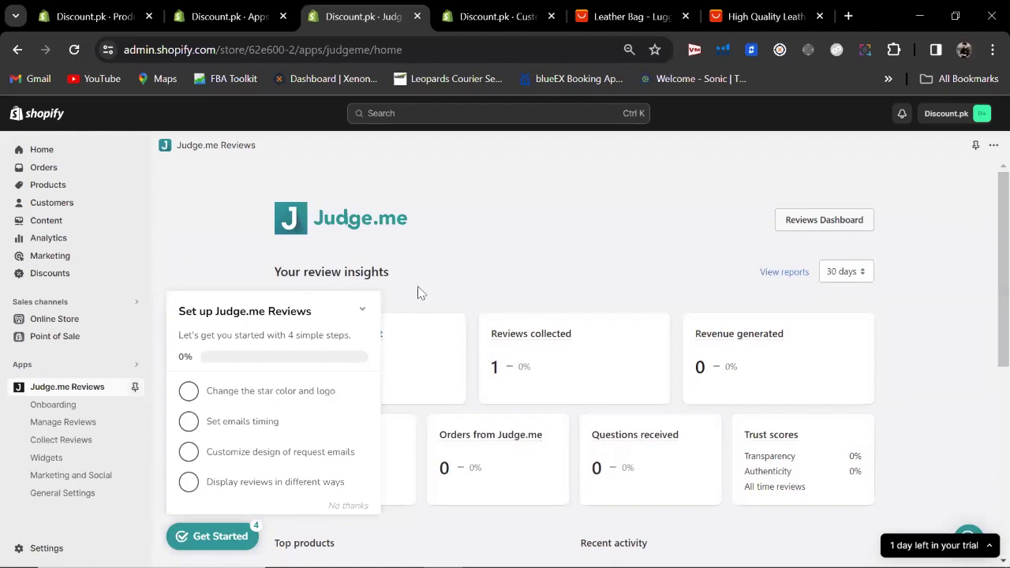
left_click(364, 313)
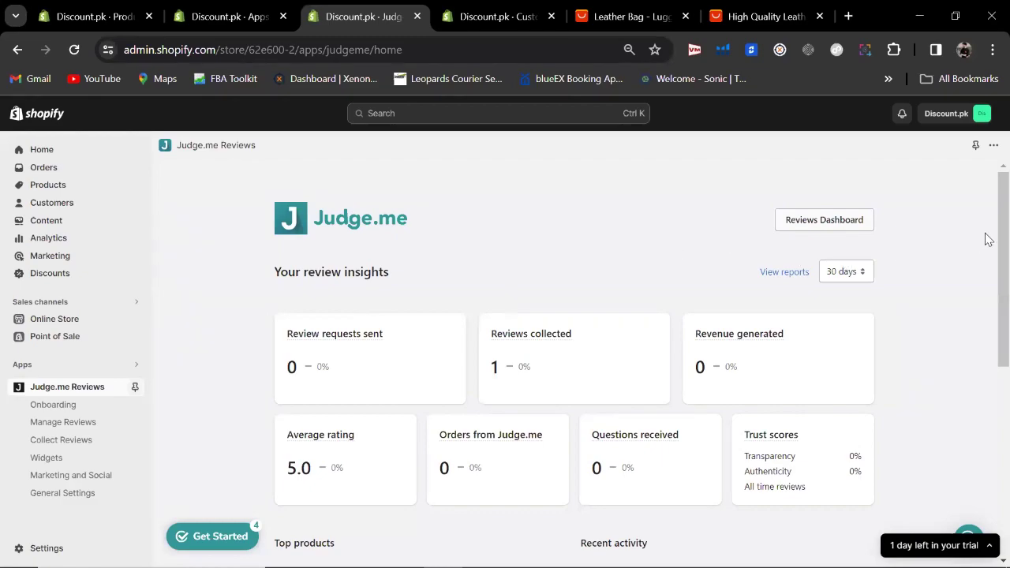
scroll(986, 276, "down", 3)
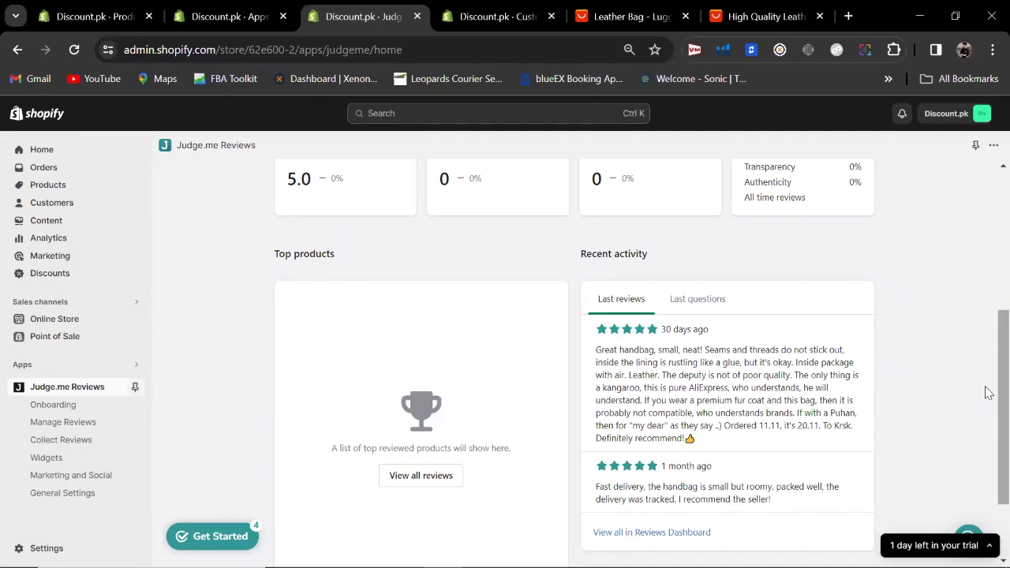
scroll(985, 387, "up", 4)
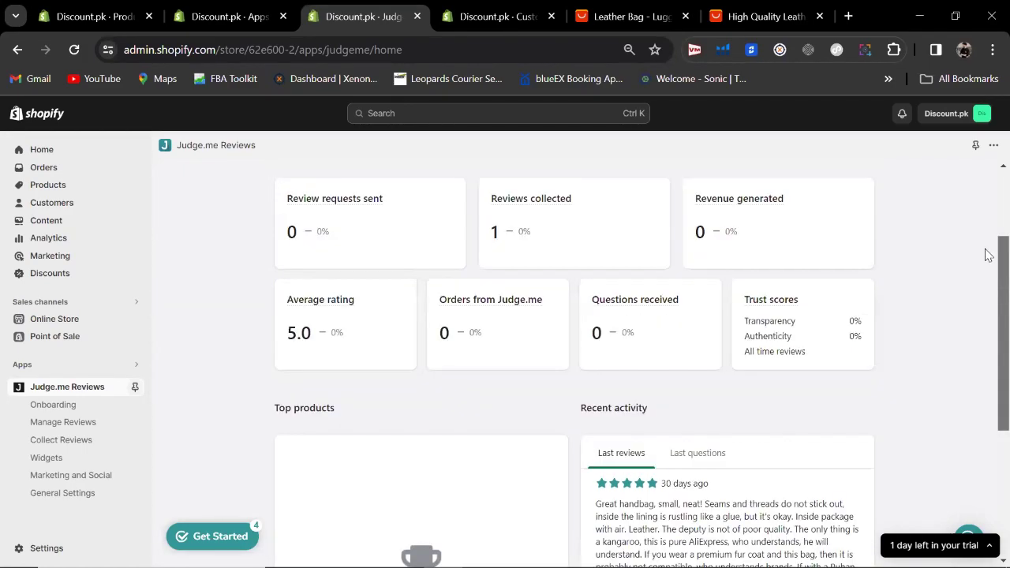
scroll(988, 237, "down", 1)
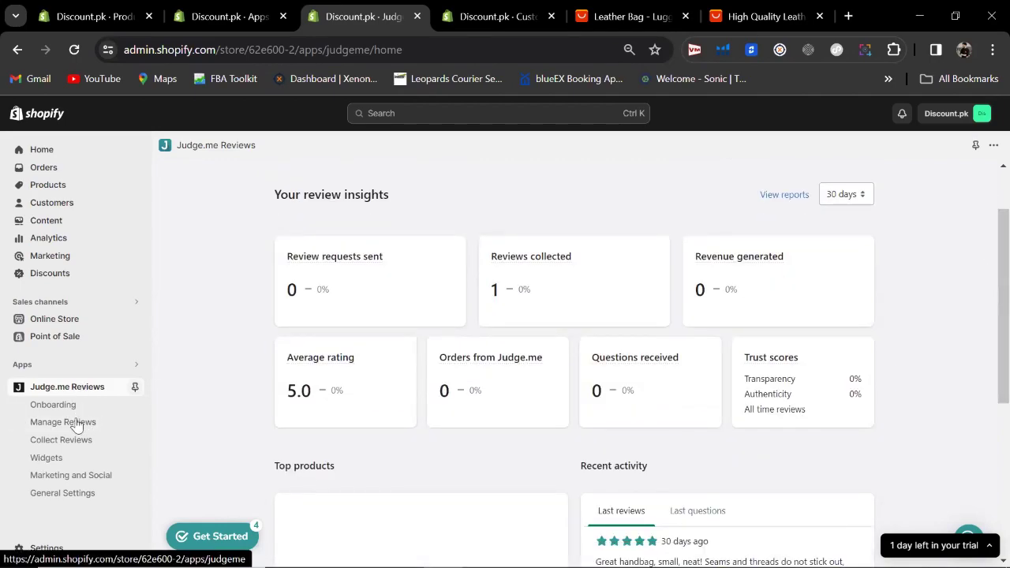
Open Manage Reviews and scroll through the five imported reviews
left_click(43, 424)
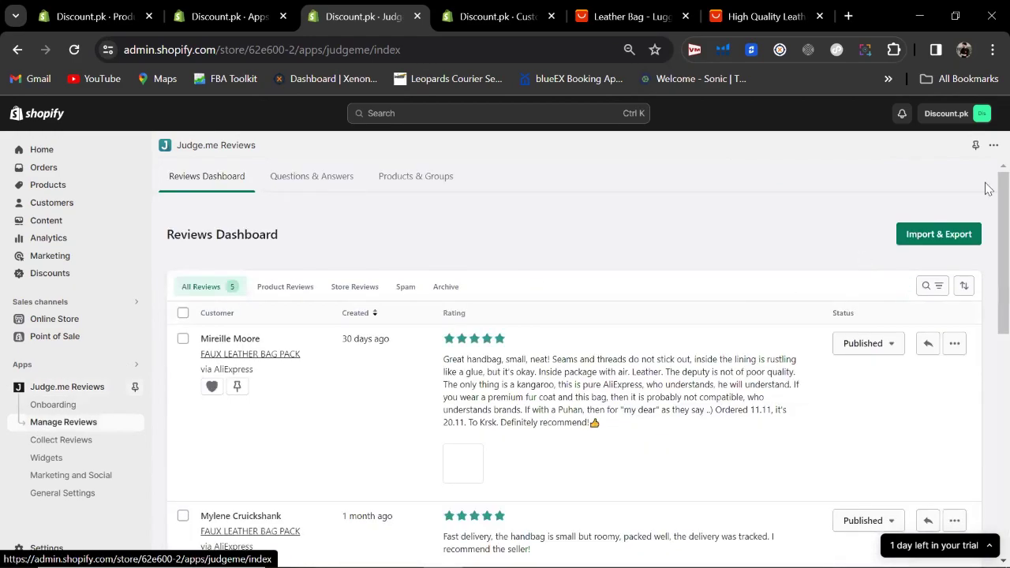
scroll(988, 255, "down", 2)
scroll(987, 255, "down", 1)
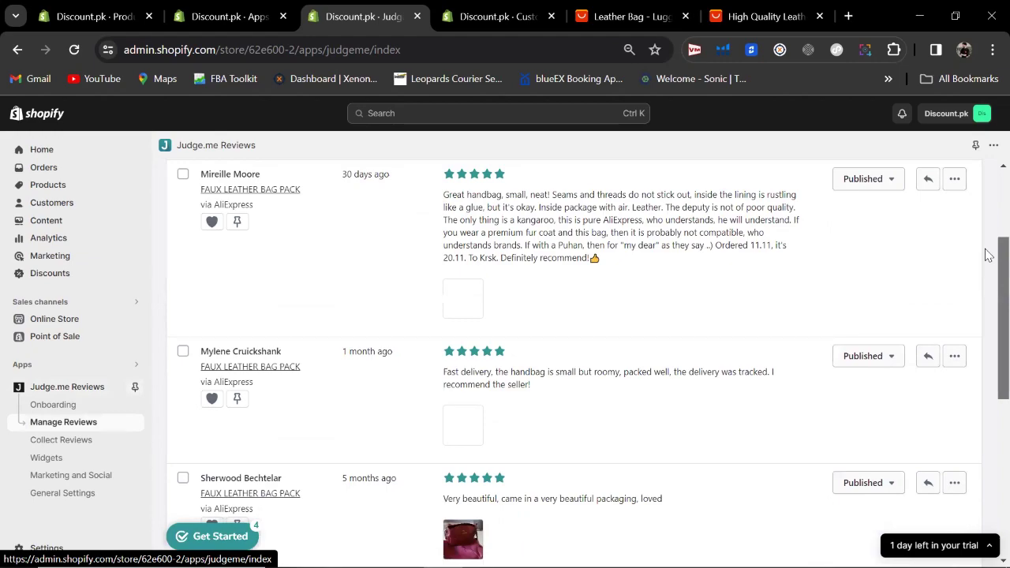
scroll(988, 255, "down", 4)
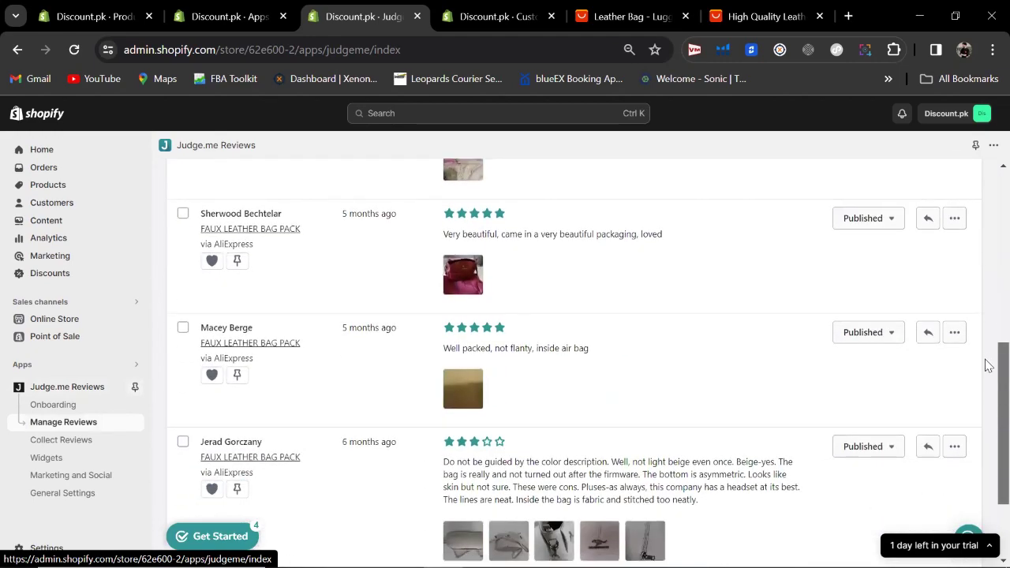
scroll(988, 366, "down", 2)
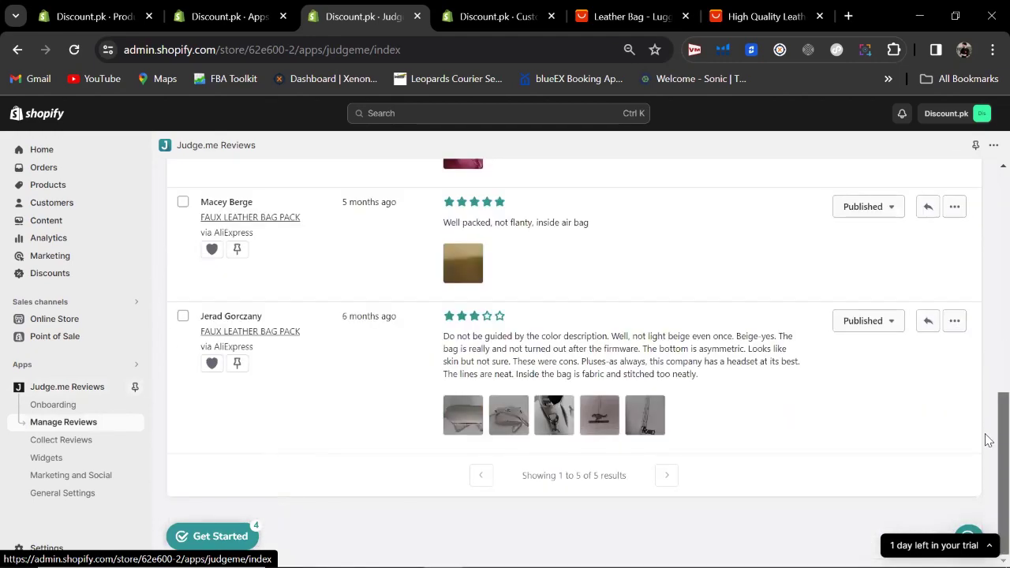
scroll(987, 441, "up", 8)
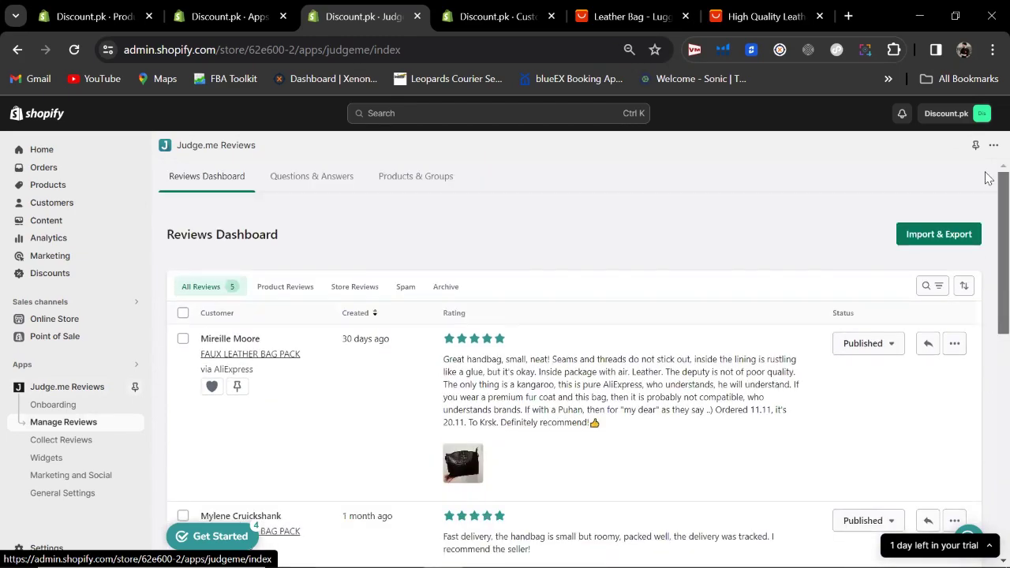
Select all five reviews, then deselect them again
left_click(183, 313)
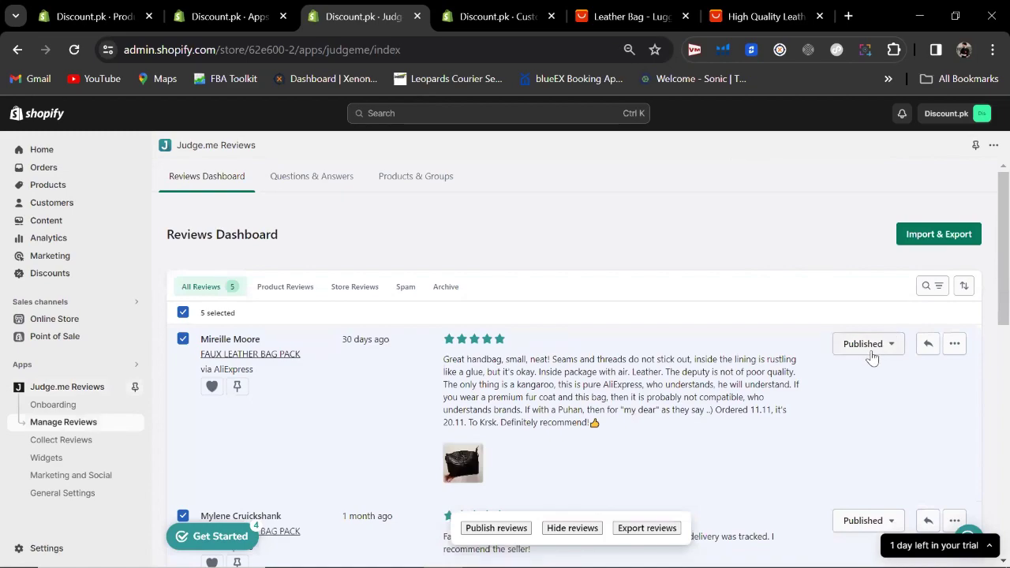
scroll(986, 276, "down", 1)
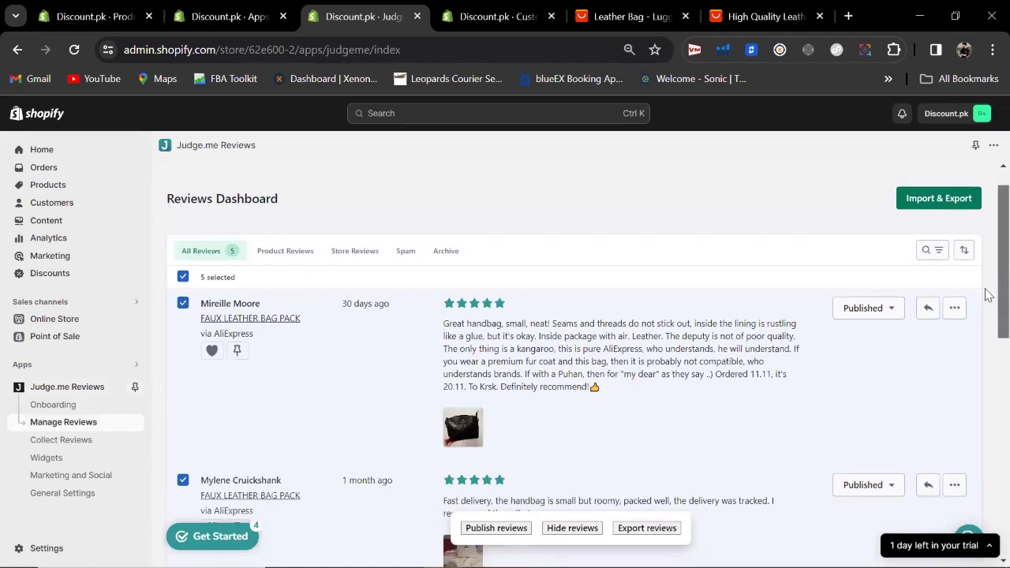
scroll(986, 300, "down", 2)
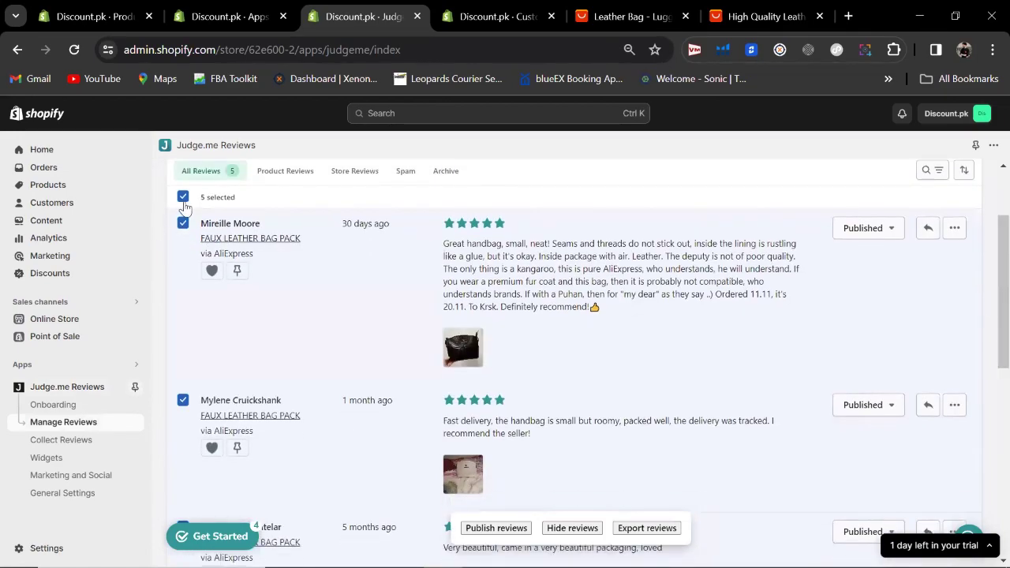
left_click(184, 199)
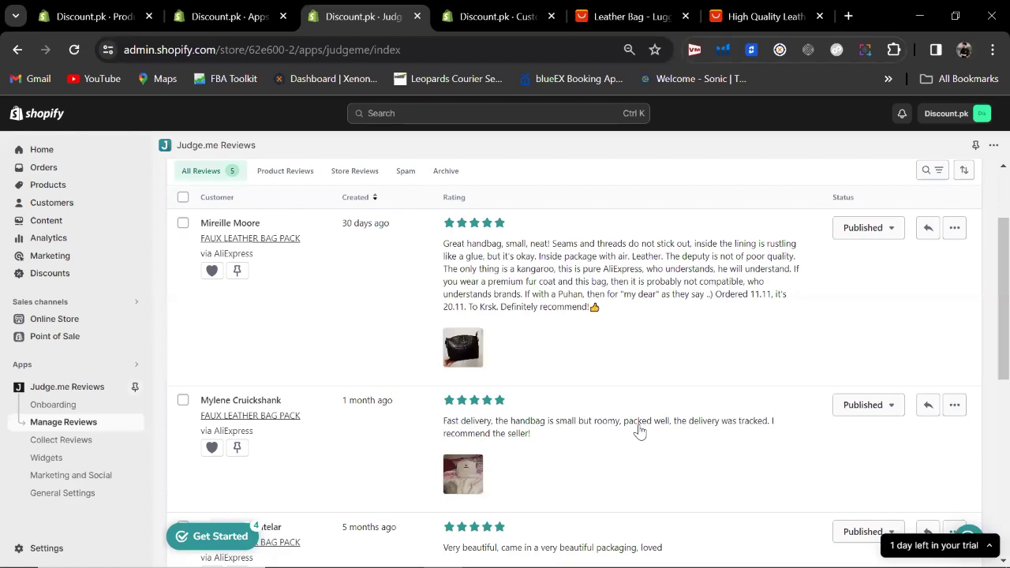
left_click(954, 406)
Change the second review's 'small but roomy' to 'Good', rename the reviewer, and save
left_click(838, 350)
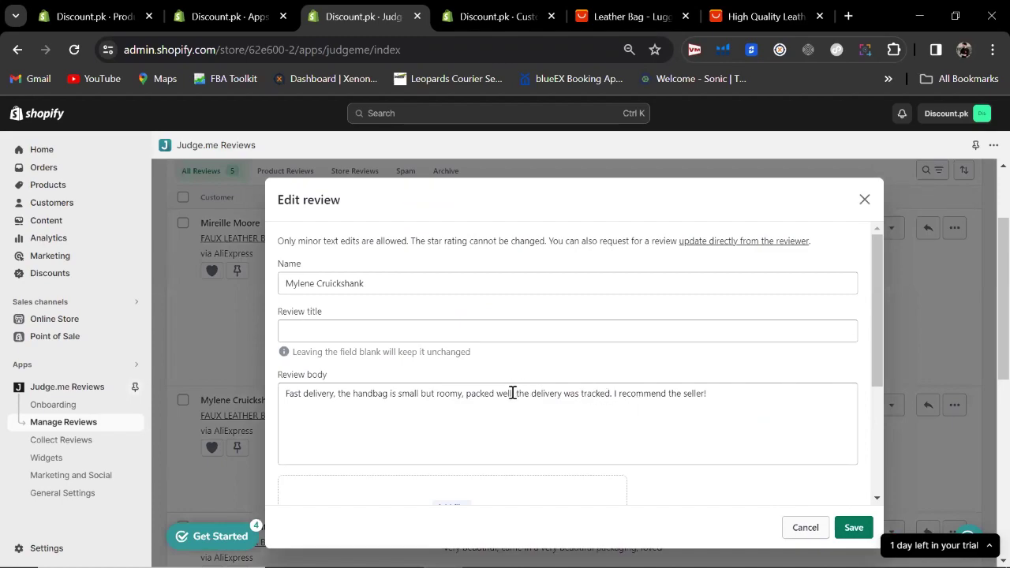
left_click_drag(513, 392, 396, 396)
type("tracked well,")
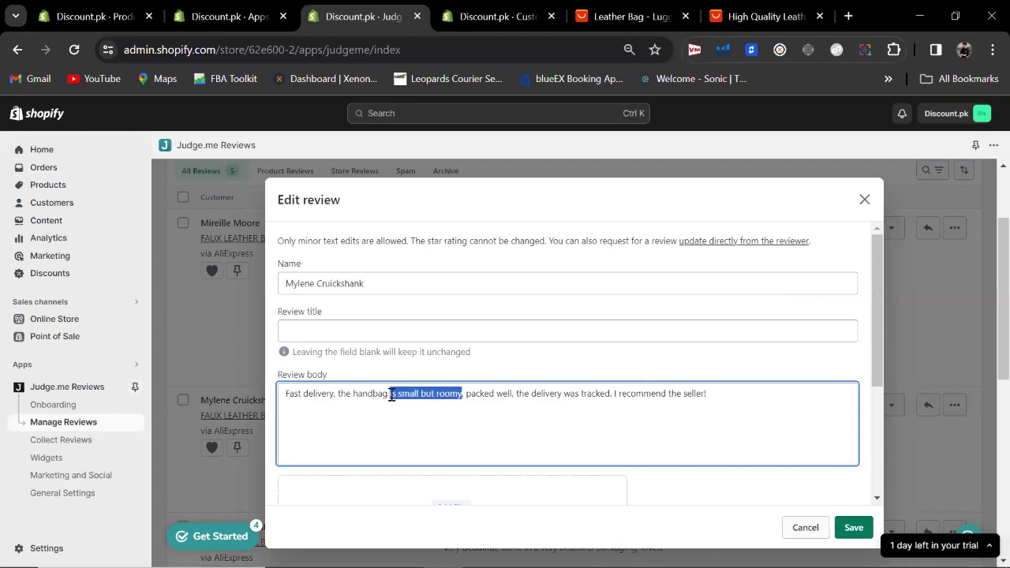
key("BackSpace")
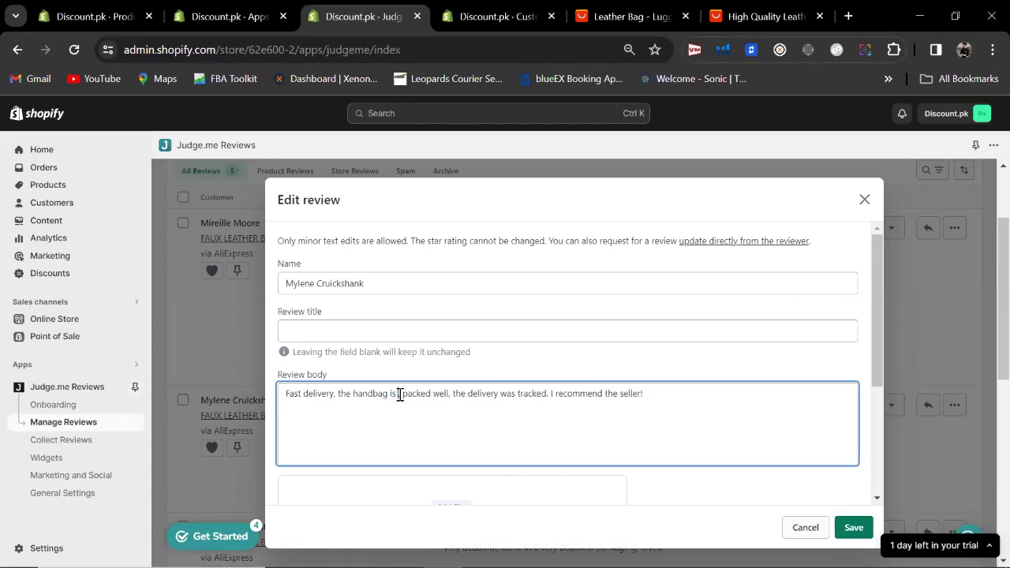
type("Good")
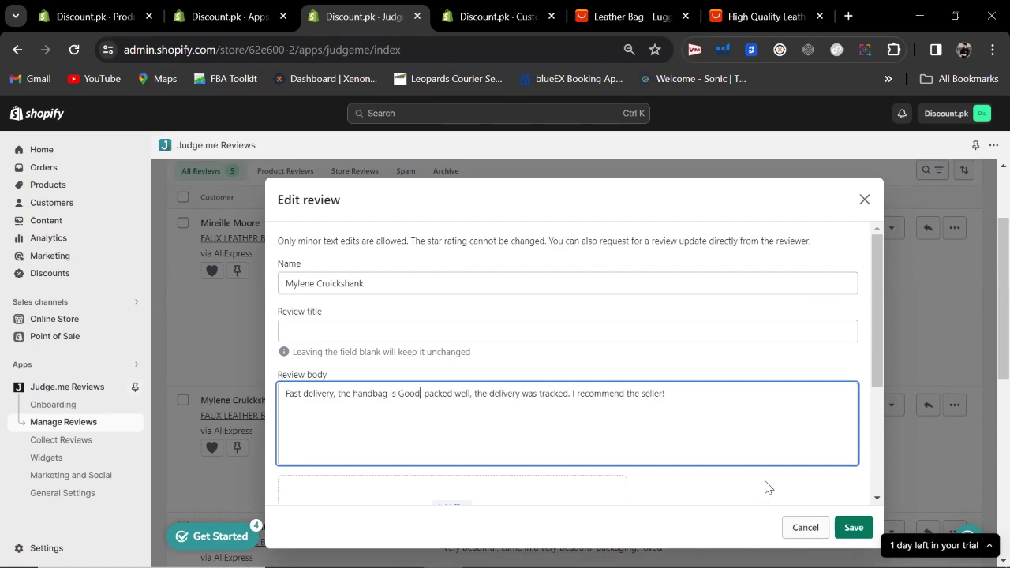
left_click_drag(370, 292, 264, 314)
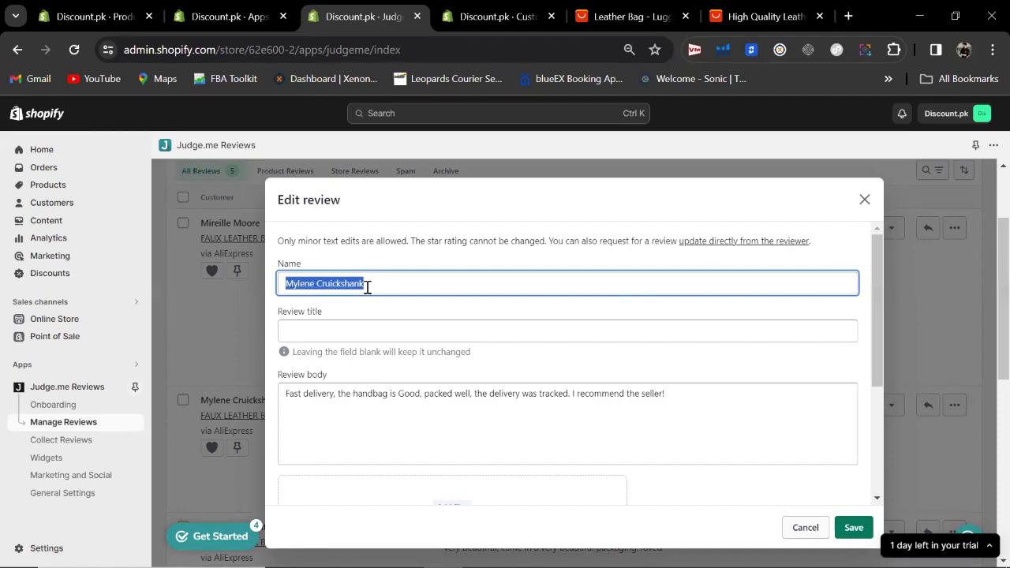
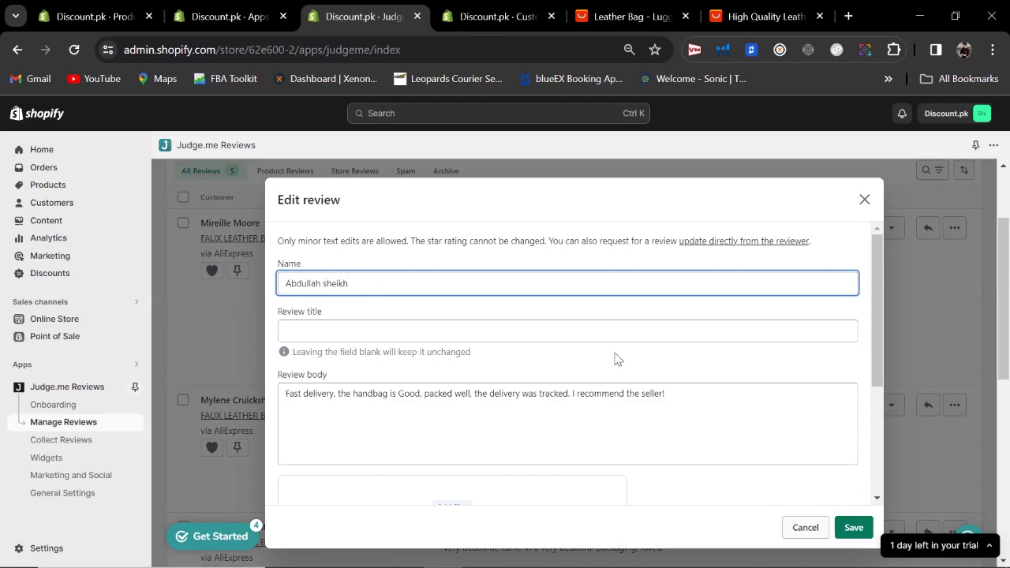
left_click(851, 528)
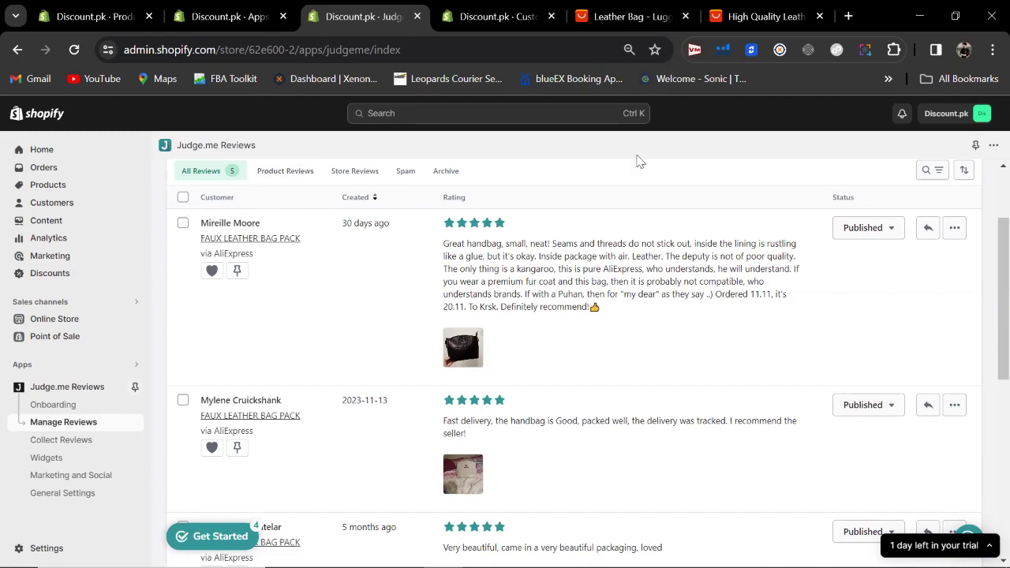
left_click(937, 172)
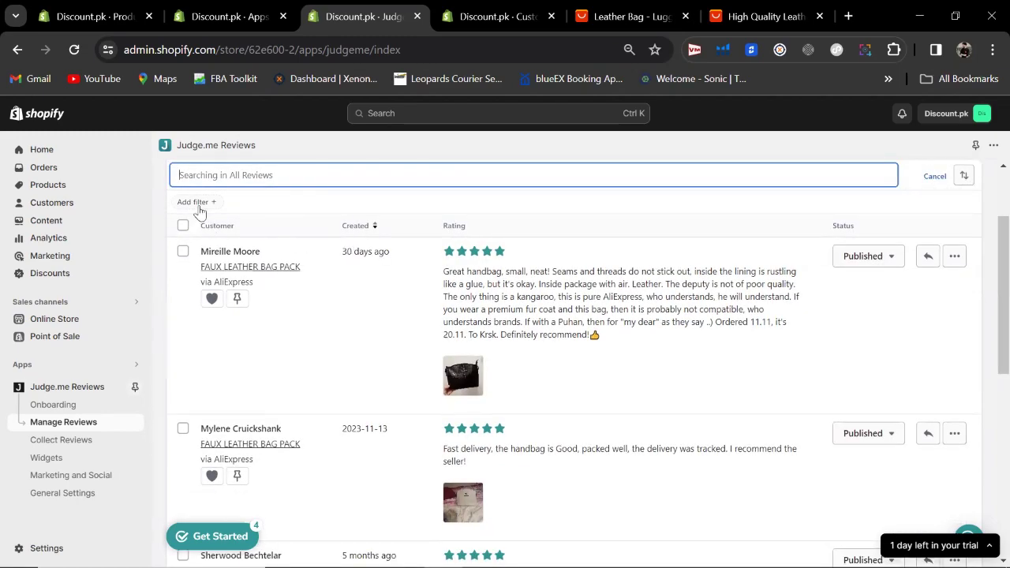
Try a 1 Star rating filter on the reviews, then remove it
left_click(196, 203)
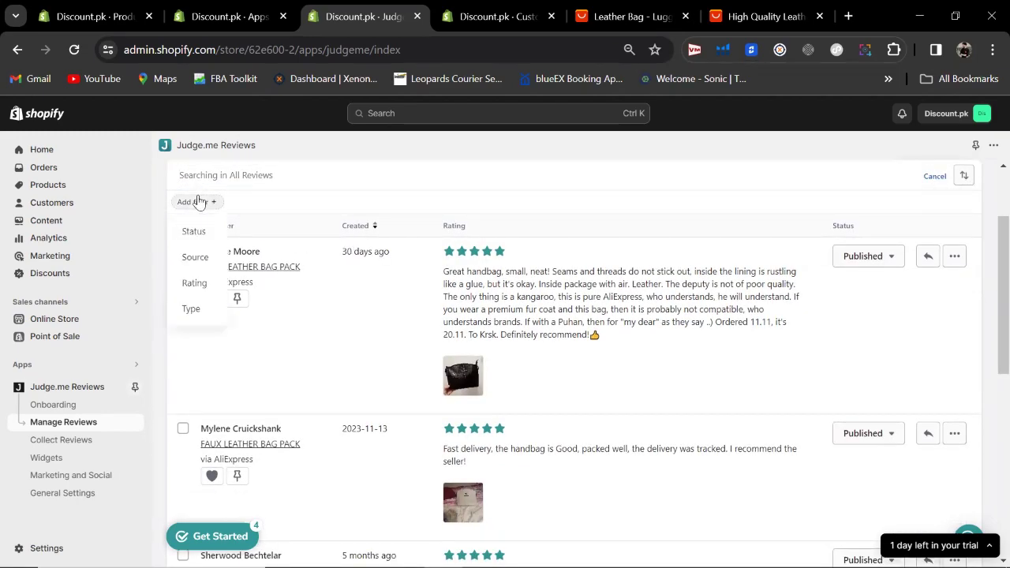
left_click(194, 284)
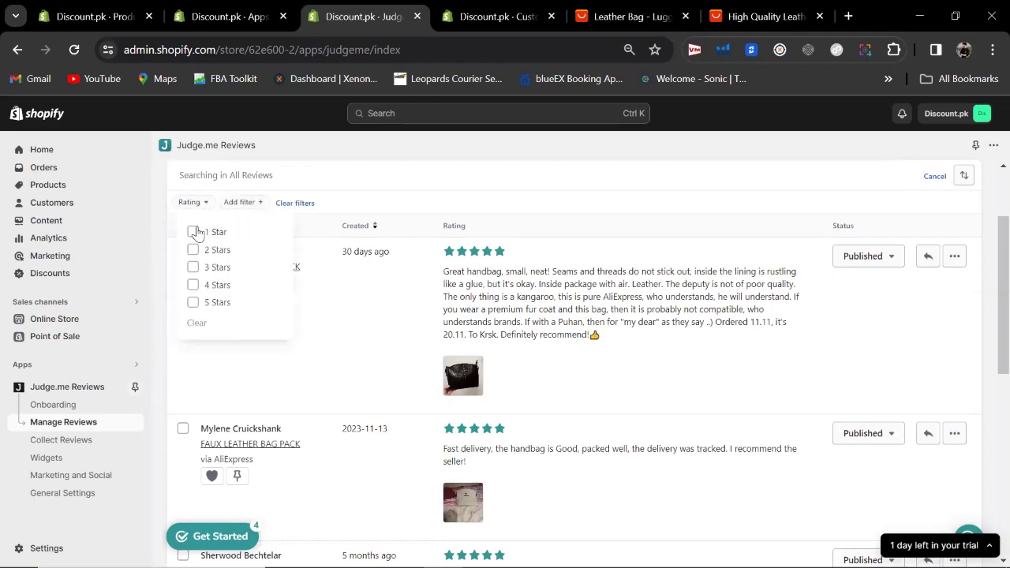
left_click(193, 232)
left_click(198, 251)
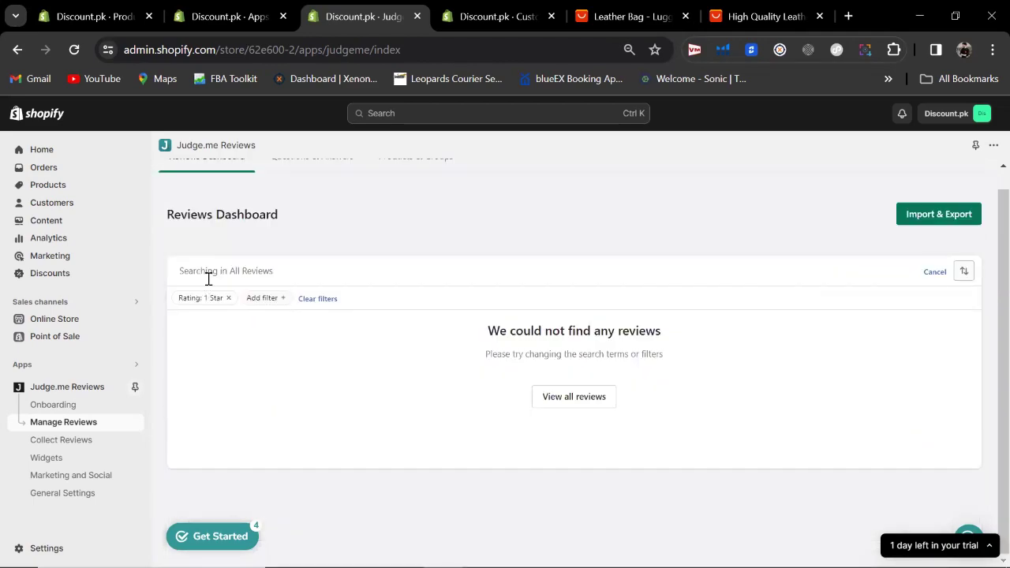
left_click(262, 299)
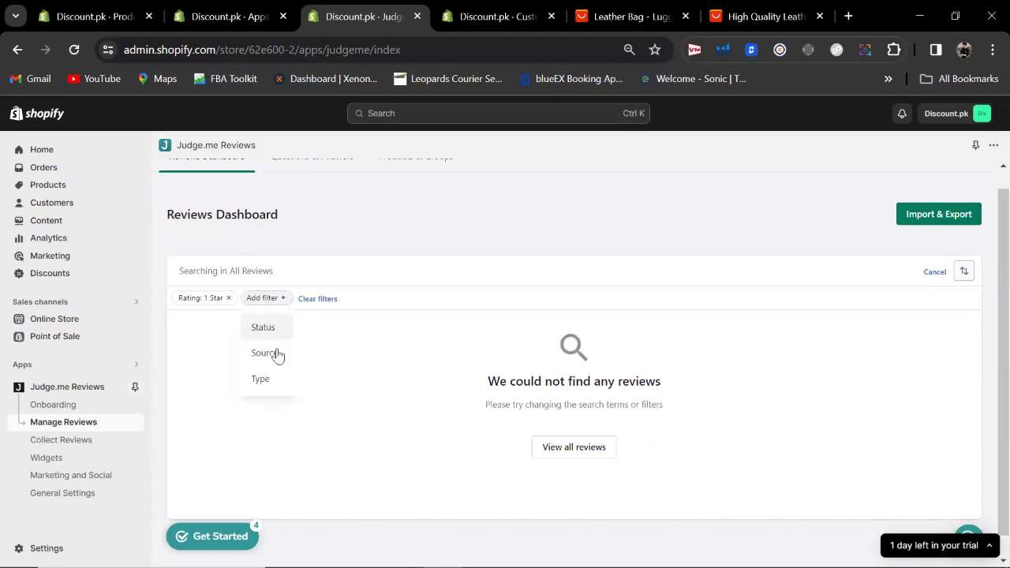
left_click(228, 298)
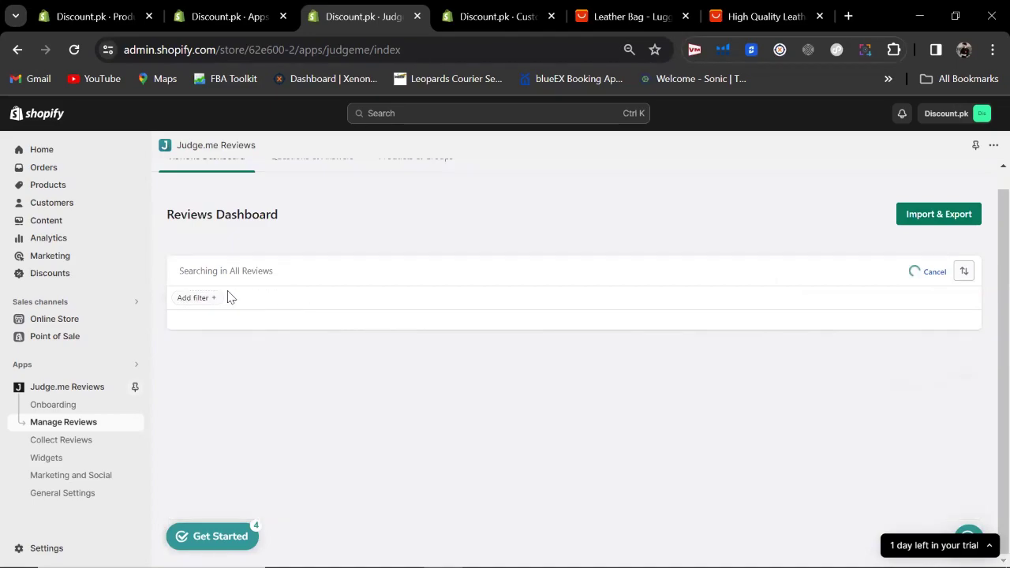
Filter the reviews to show 1, 2, 3 and 4 star ratings
left_click(202, 300)
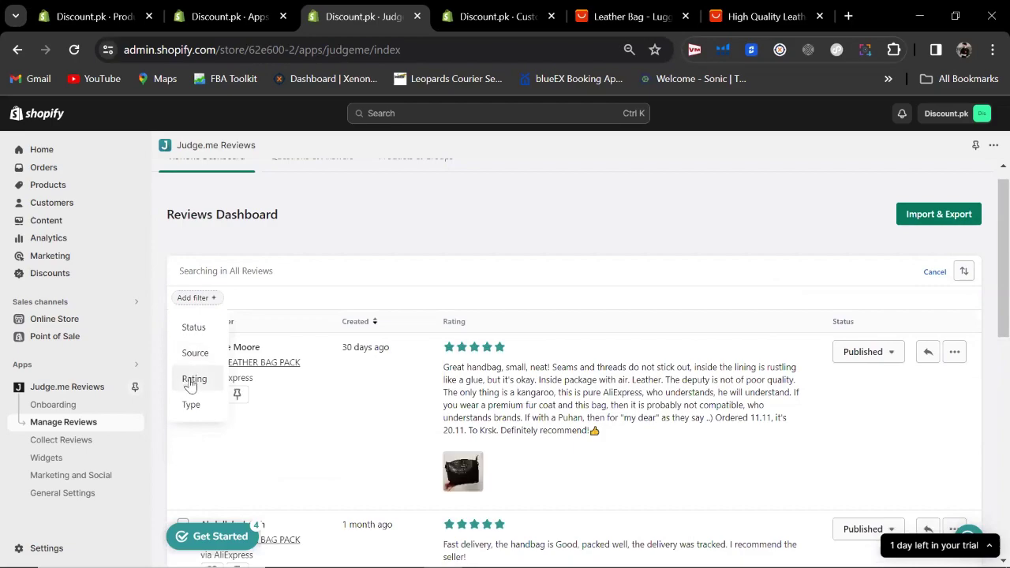
left_click(193, 379)
left_click(193, 328)
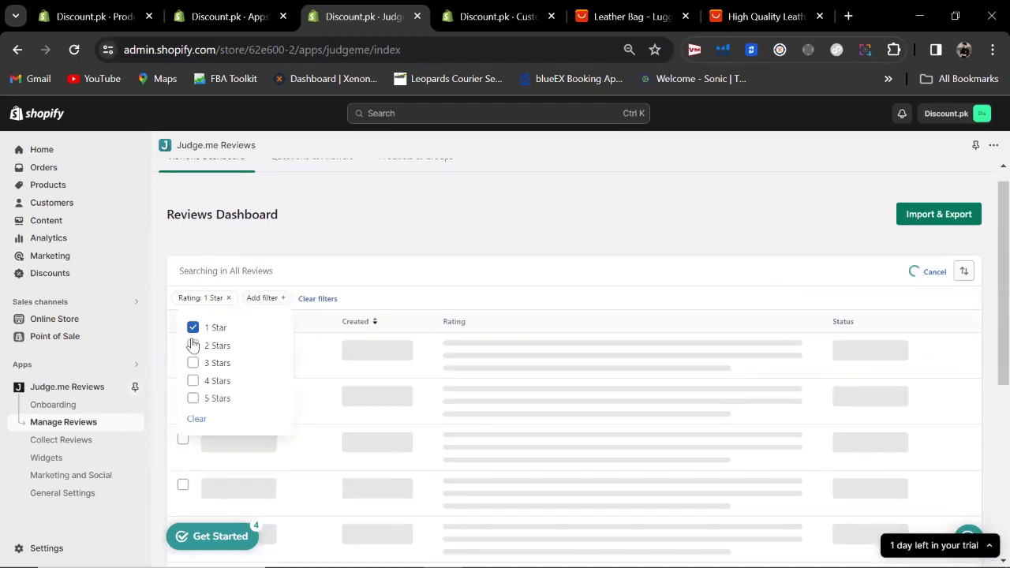
left_click(192, 345)
left_click(194, 364)
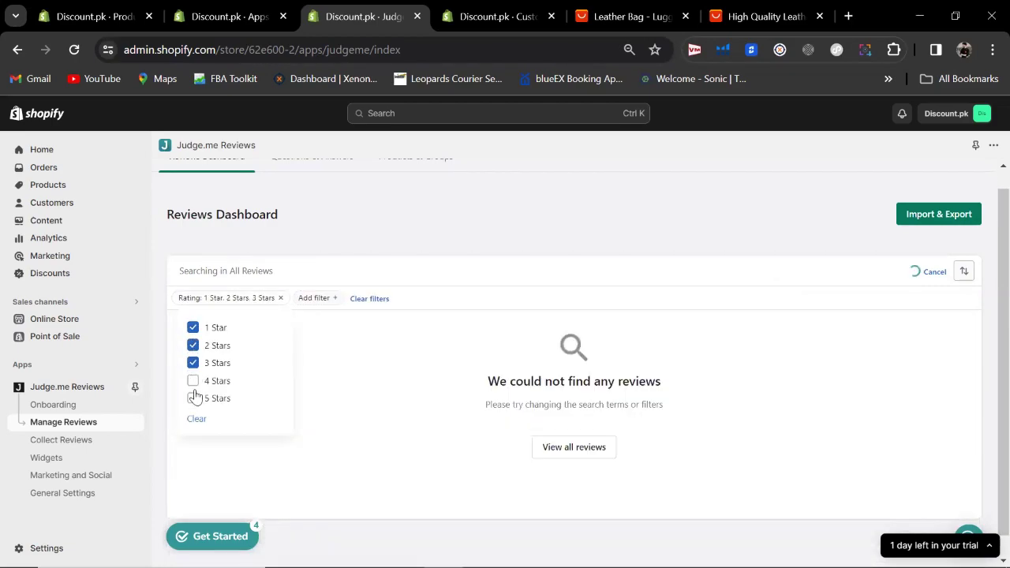
left_click(193, 381)
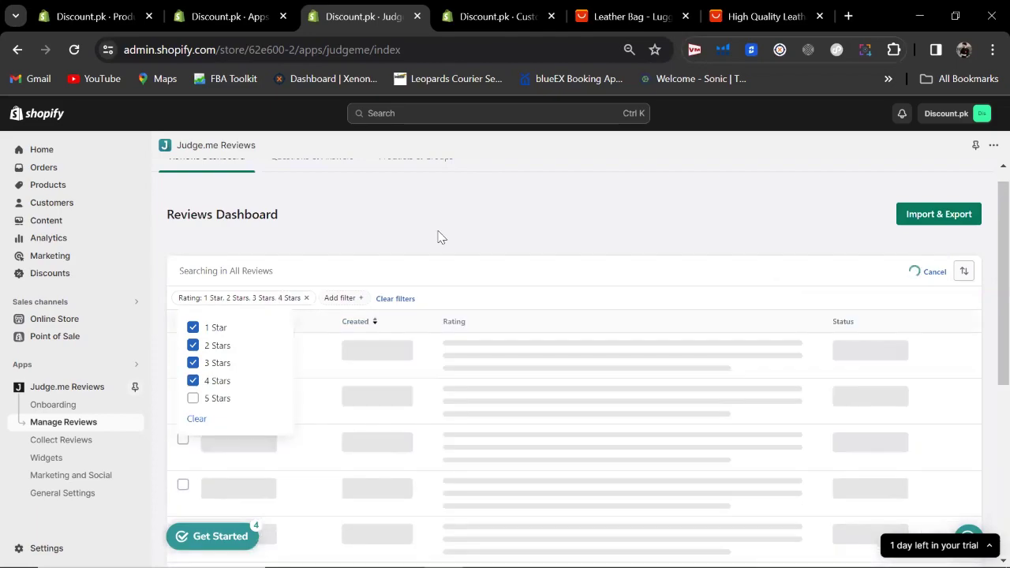
left_click(440, 234)
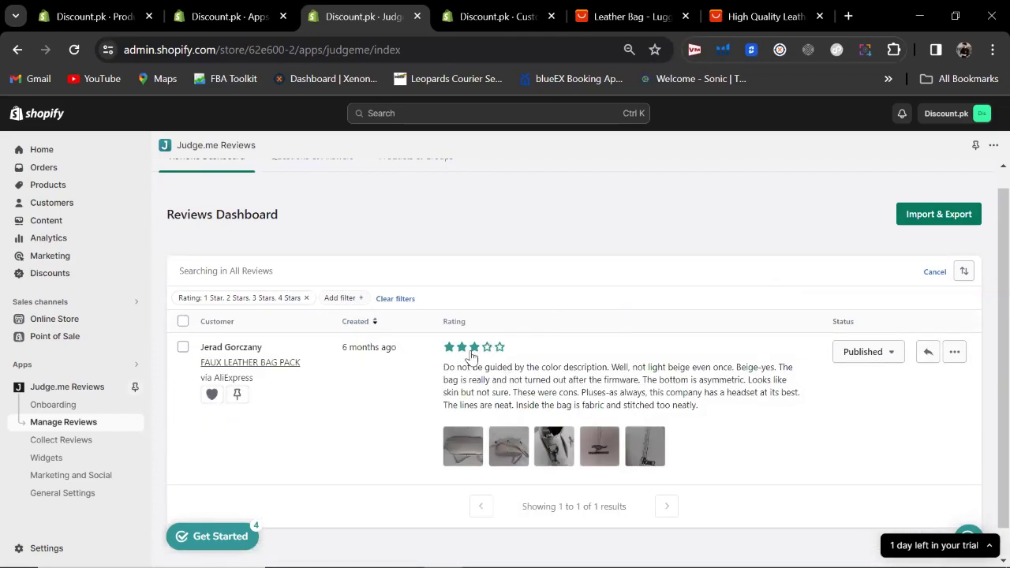
Set the three-star bag review's status to hidden
left_click(183, 347)
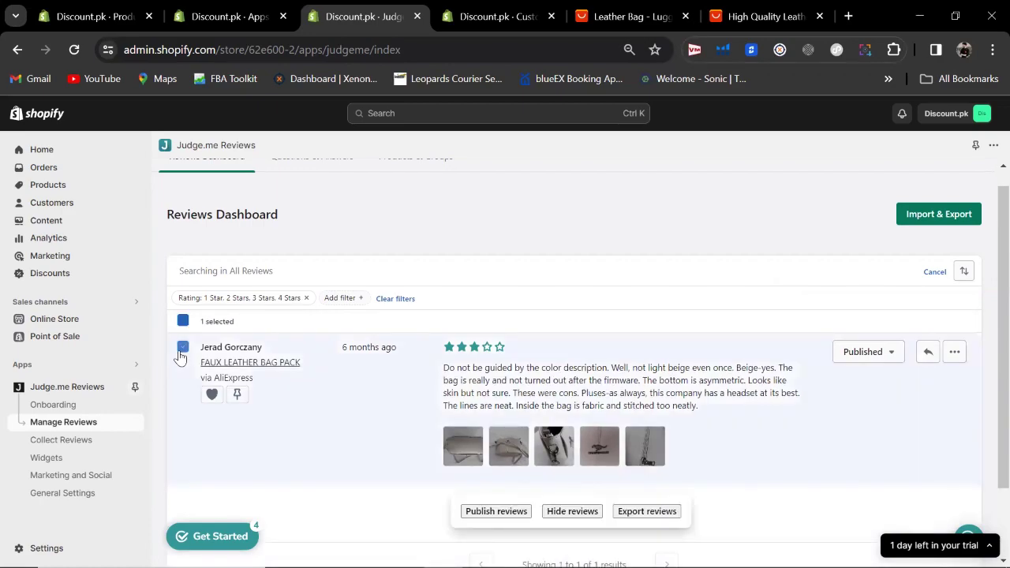
left_click(894, 352)
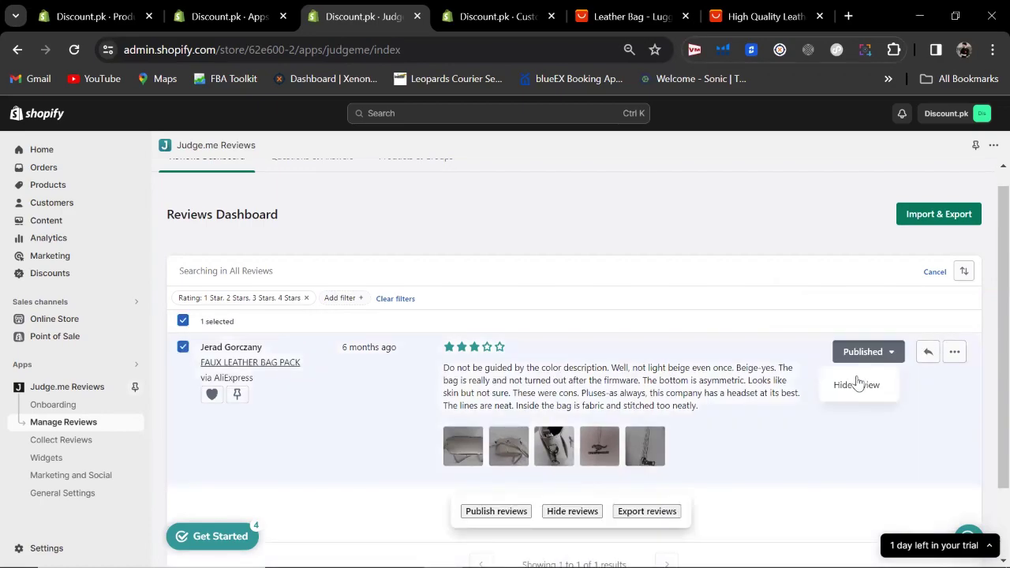
left_click(846, 388)
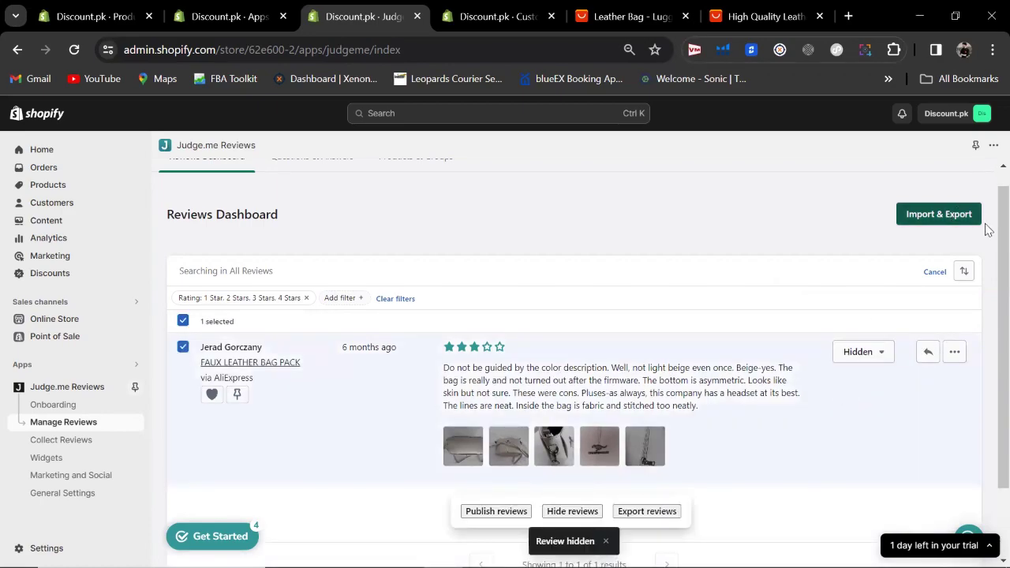
scroll(986, 231, "down", 2)
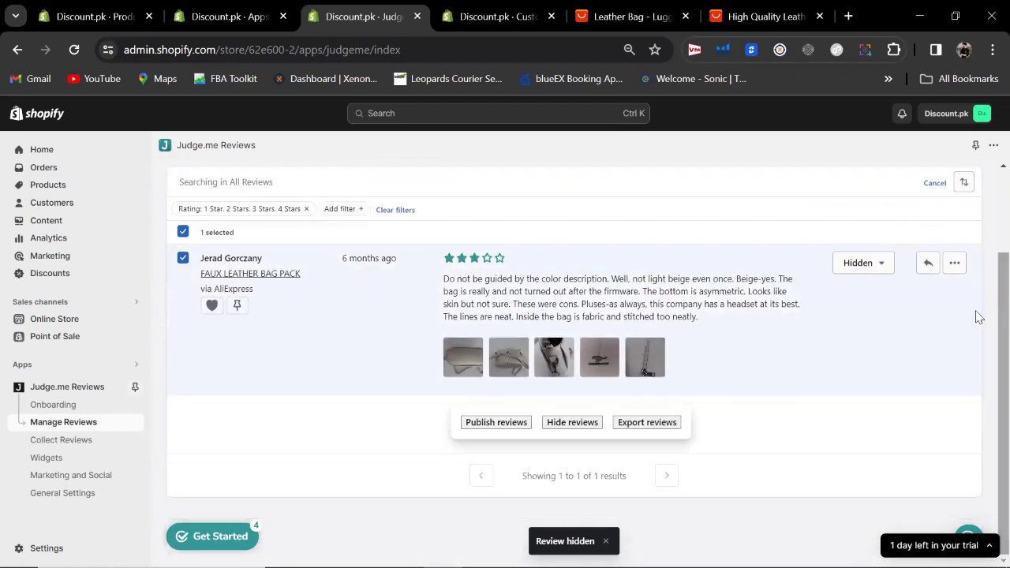
left_click(48, 458)
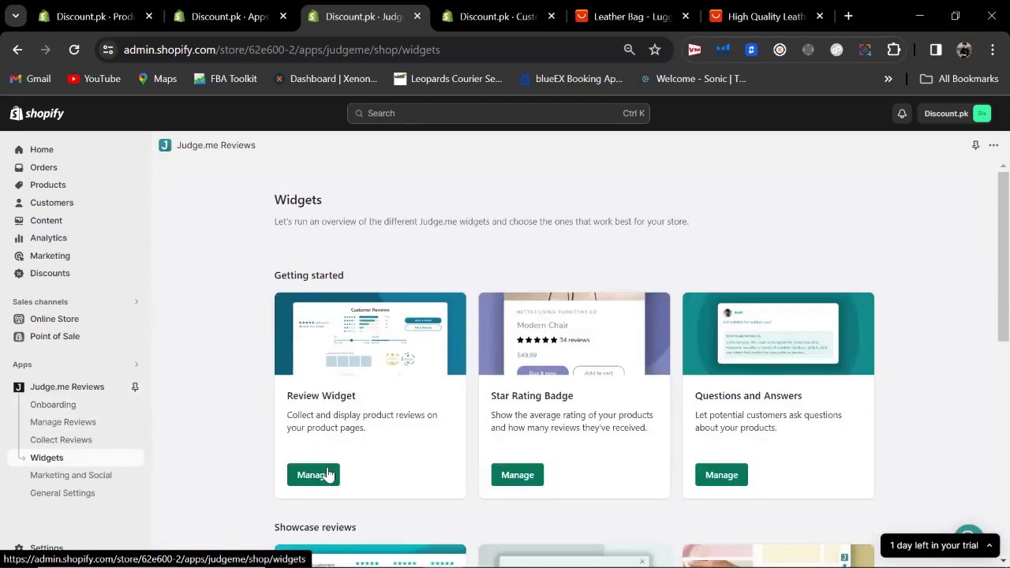
Open the Review Widget settings and try green and yellow primary colours
left_click(313, 475)
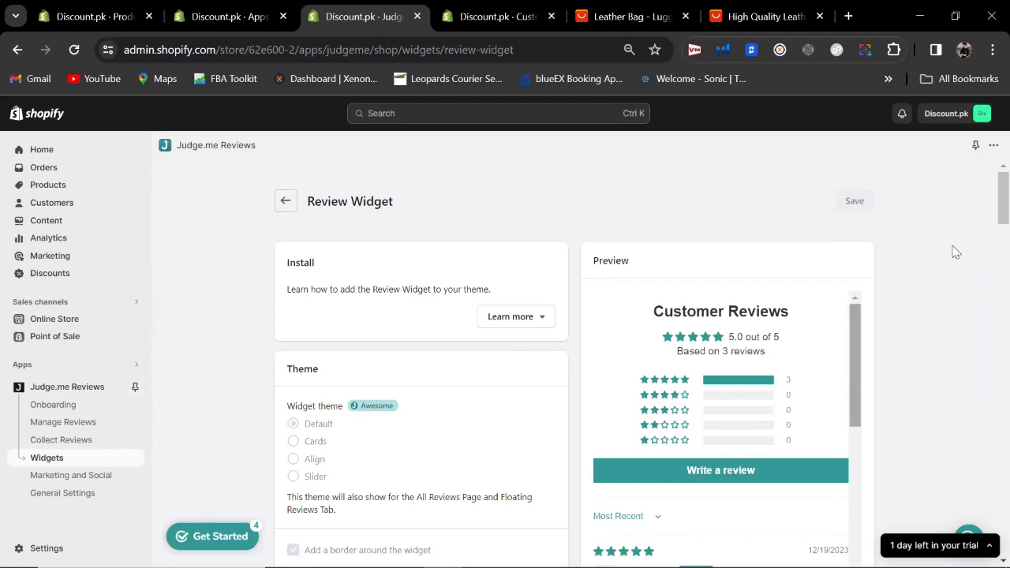
scroll(986, 225, "down", 1)
scroll(986, 228, "down", 1)
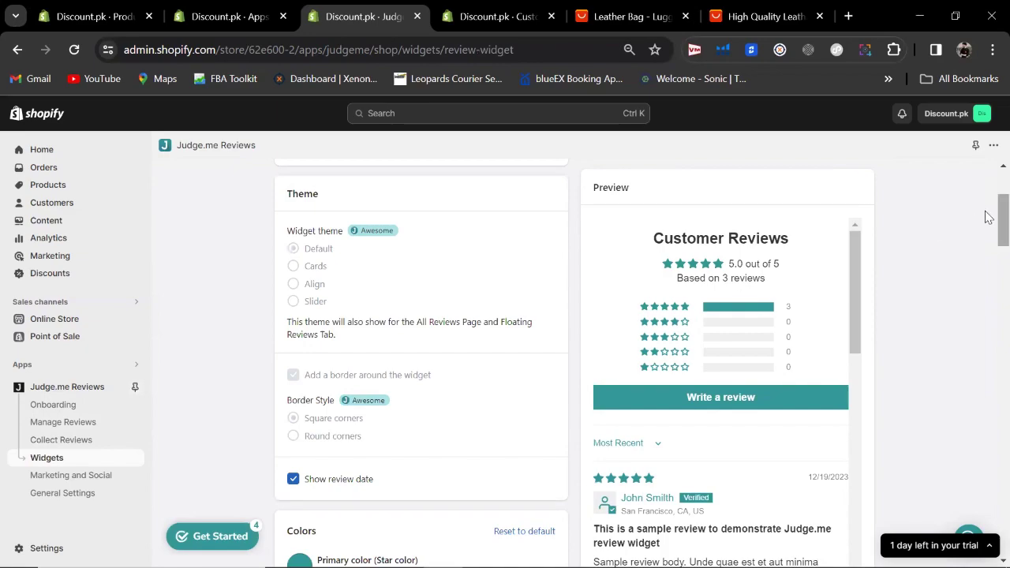
scroll(988, 237, "down", 3)
scroll(987, 255, "down", 1)
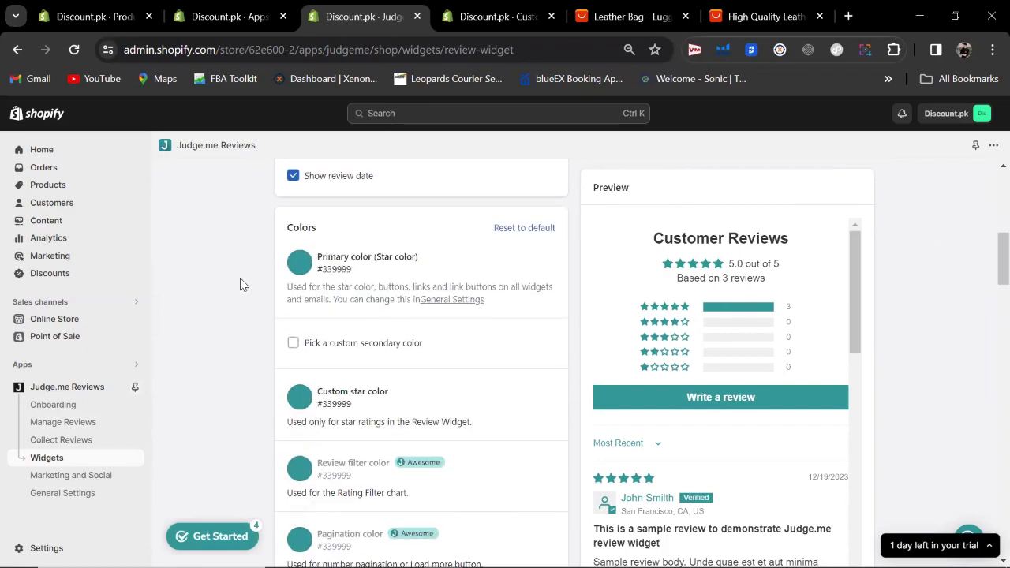
left_click(299, 273)
left_click_drag(409, 334, 410, 305)
left_click(364, 316)
left_click(382, 297)
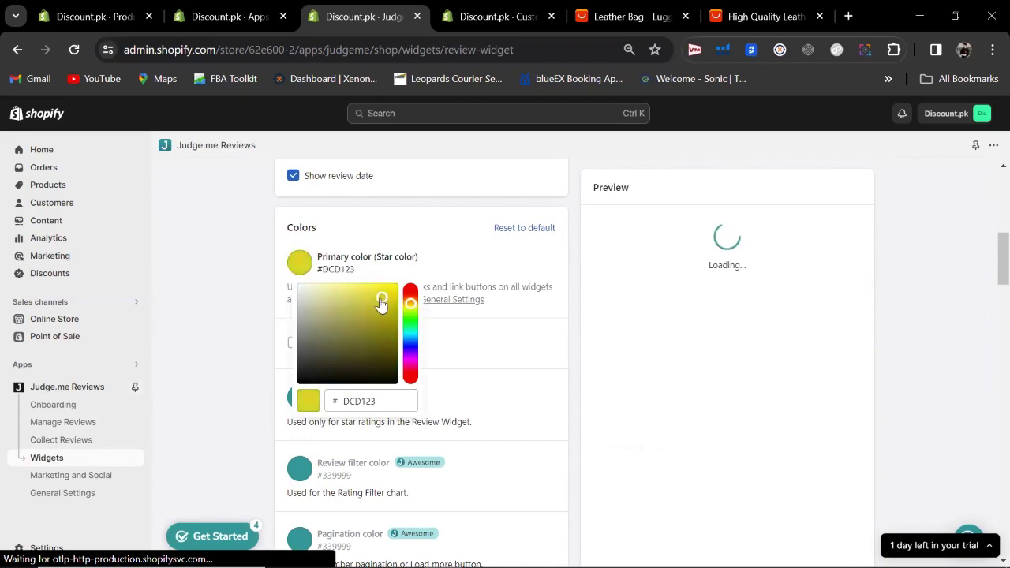
left_click(389, 290)
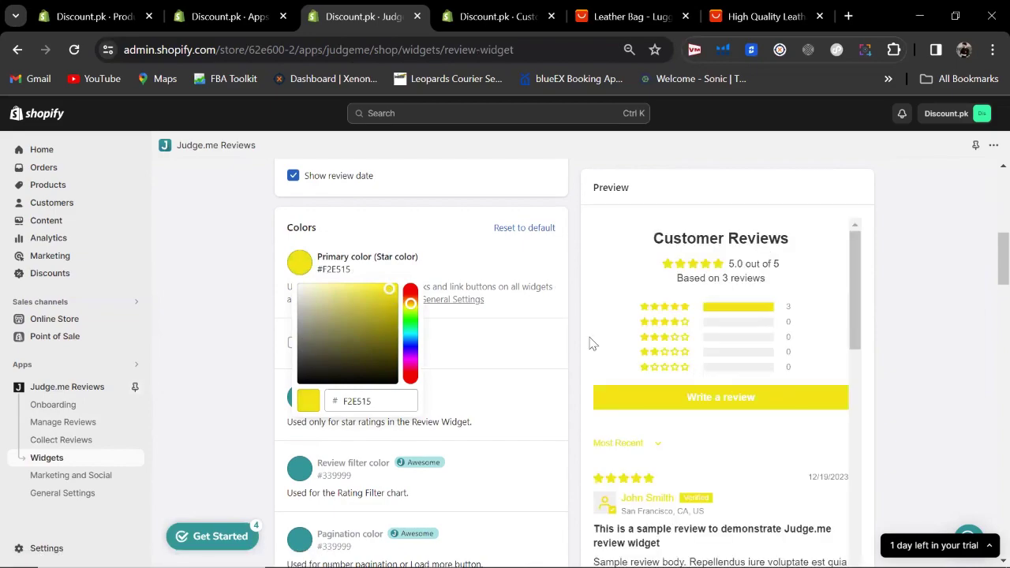
left_click(562, 338)
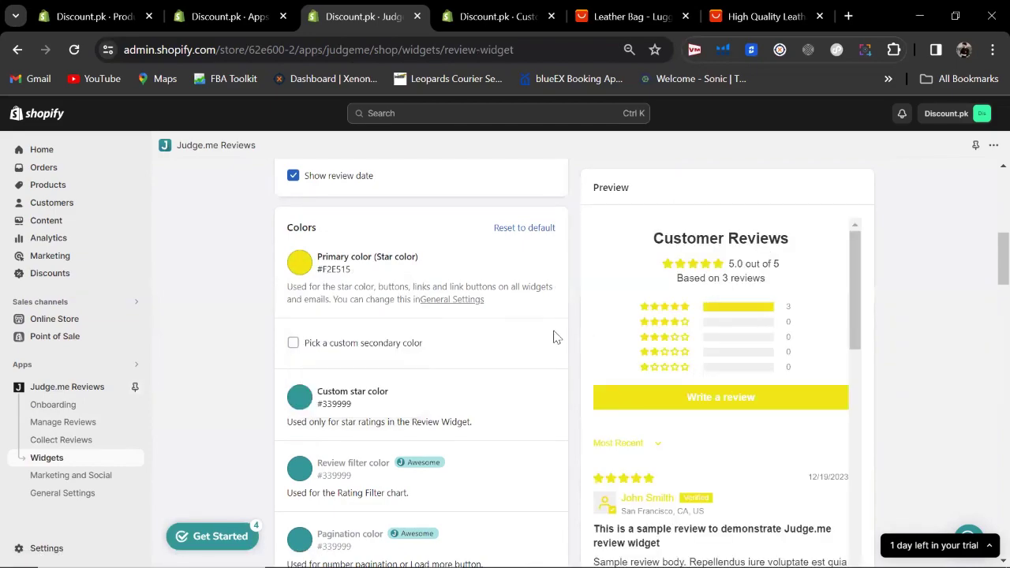
Set the Review Widget's primary colour to black #000000
left_click(300, 263)
left_click_drag(389, 294, 298, 384)
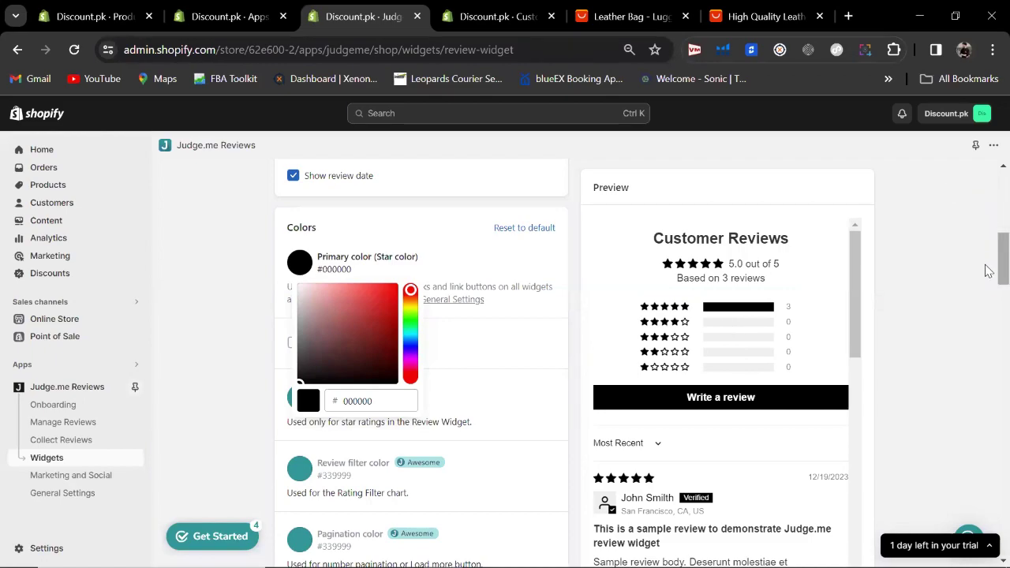
mouse_move(989, 256)
left_mouse_down()
mouse_move(989, 326)
mouse_move(988, 273)
left_mouse_up()
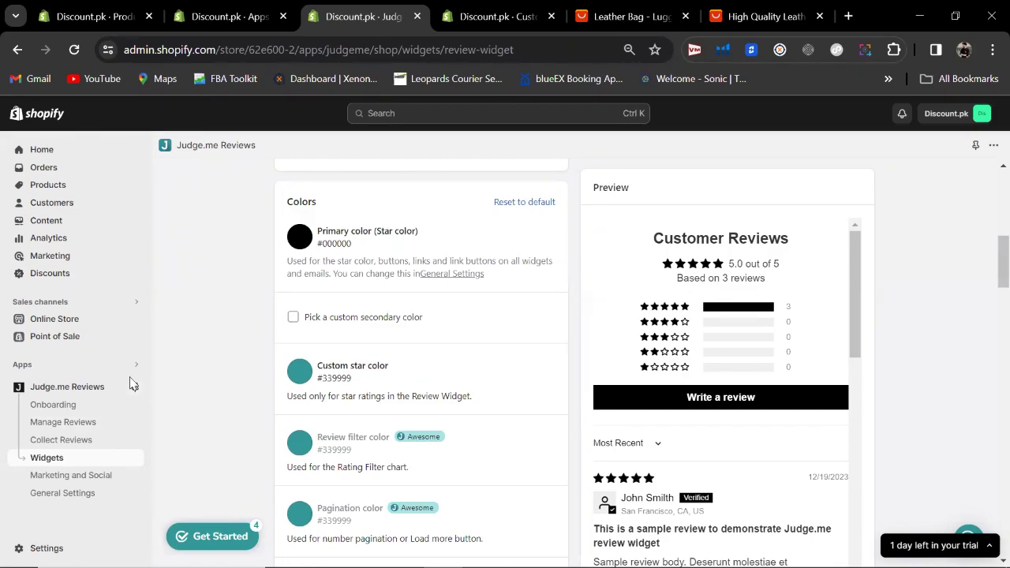
left_click(135, 318)
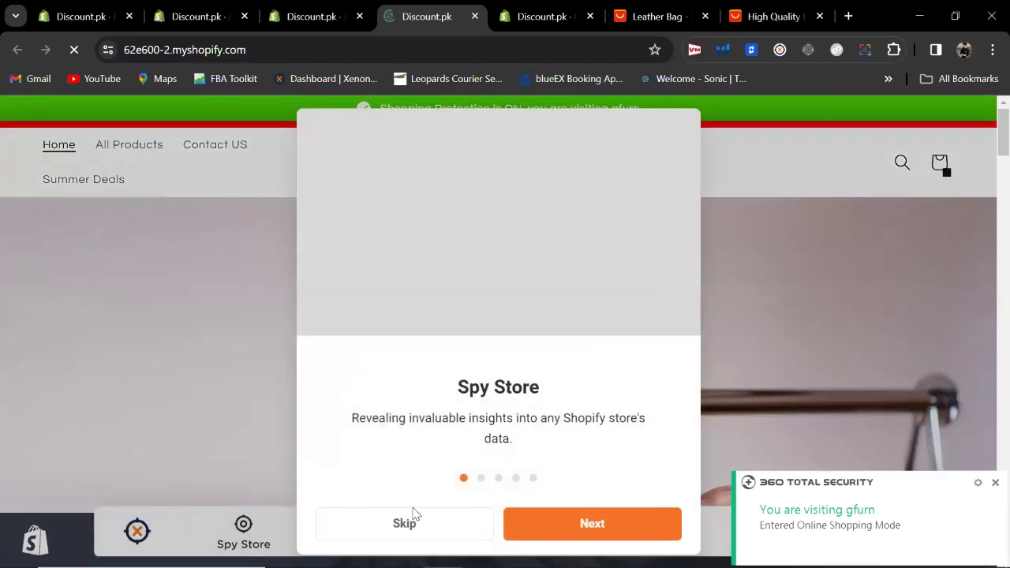
Check the backpack's customer reviews on the live store, then show the admin's app suggestions
left_click(415, 517)
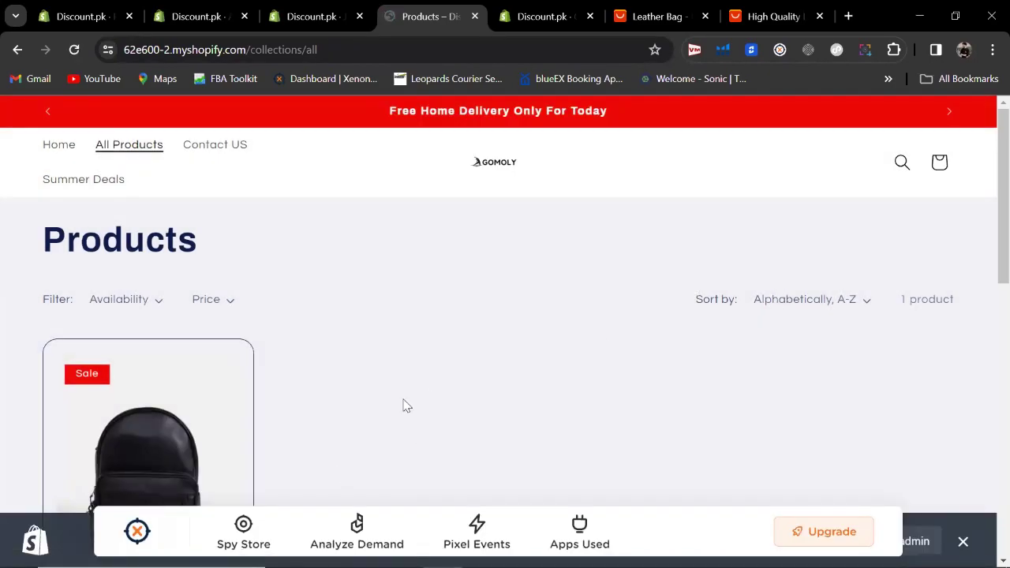
left_click(175, 432)
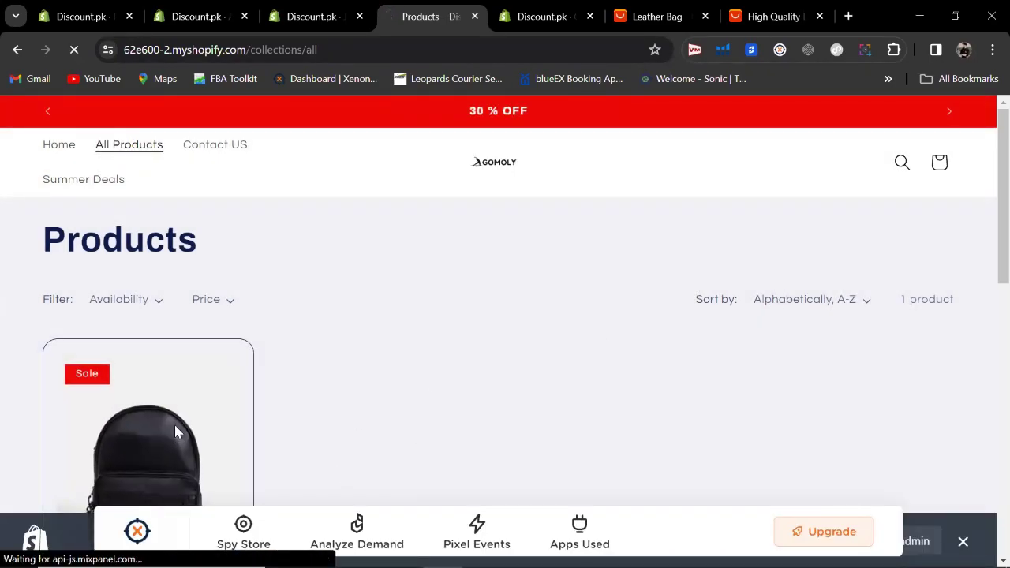
scroll(988, 211, "down", 2)
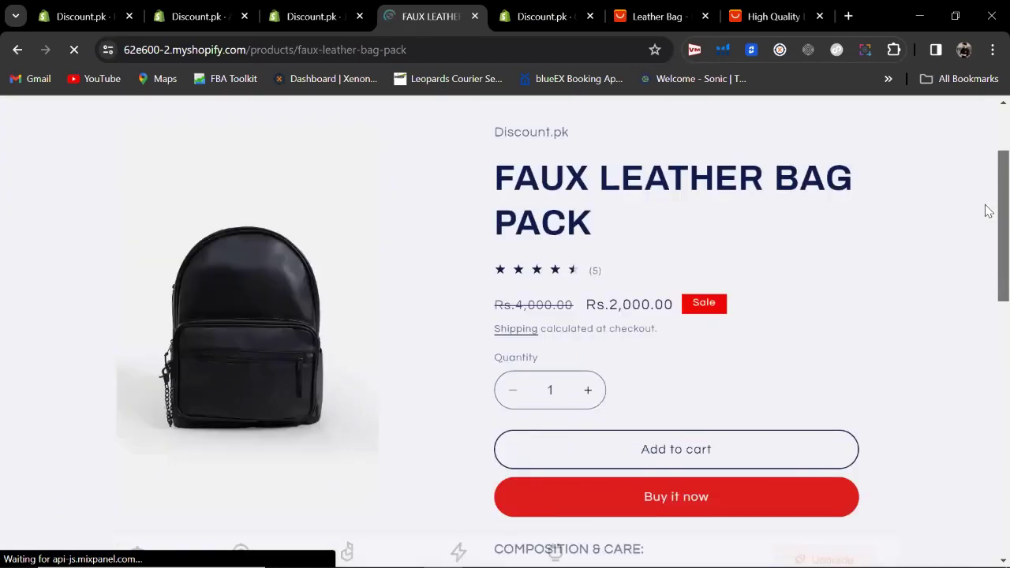
scroll(988, 210, "down", 10)
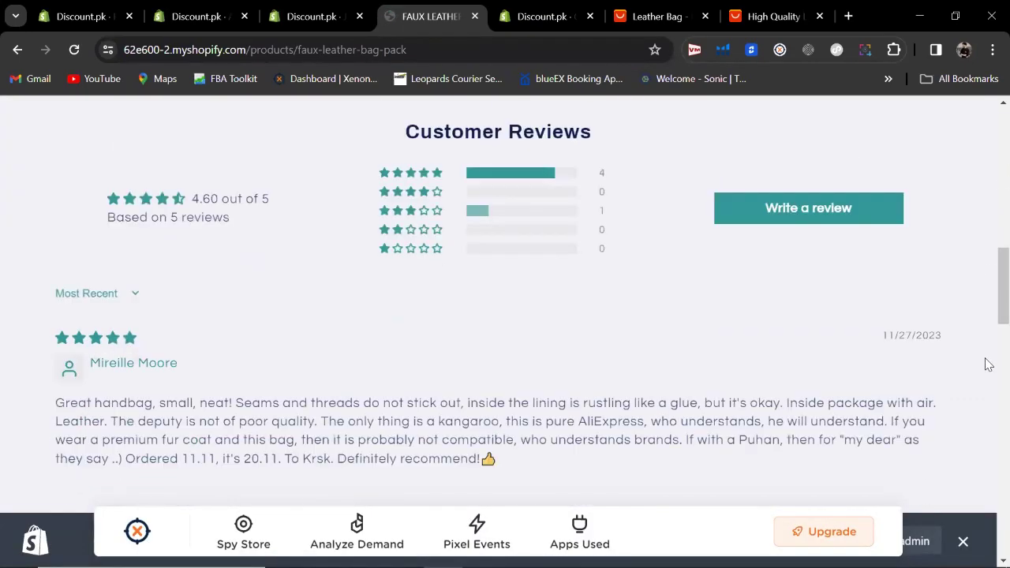
scroll(987, 365, "down", 1)
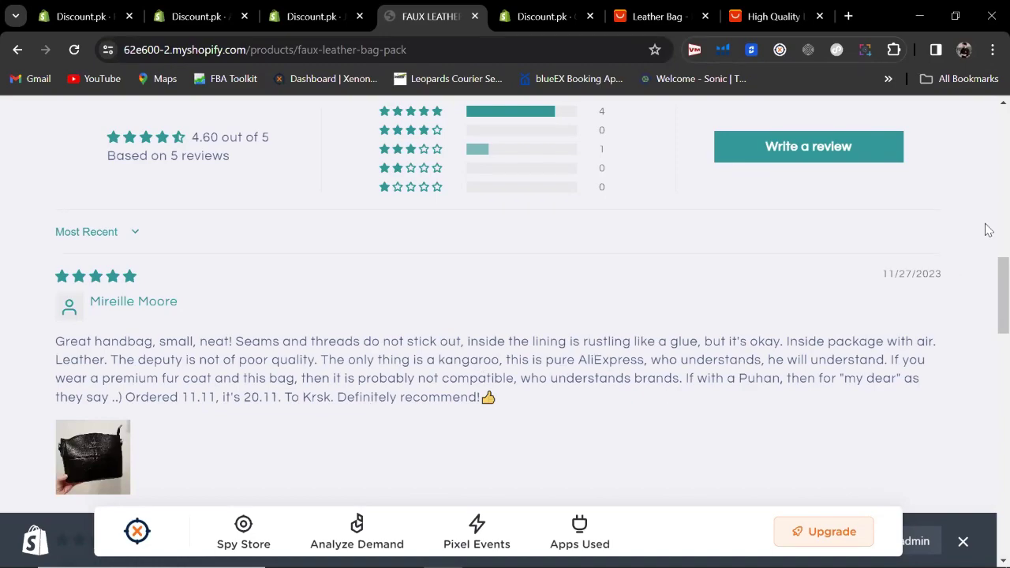
left_click_drag(1002, 299, 988, 339)
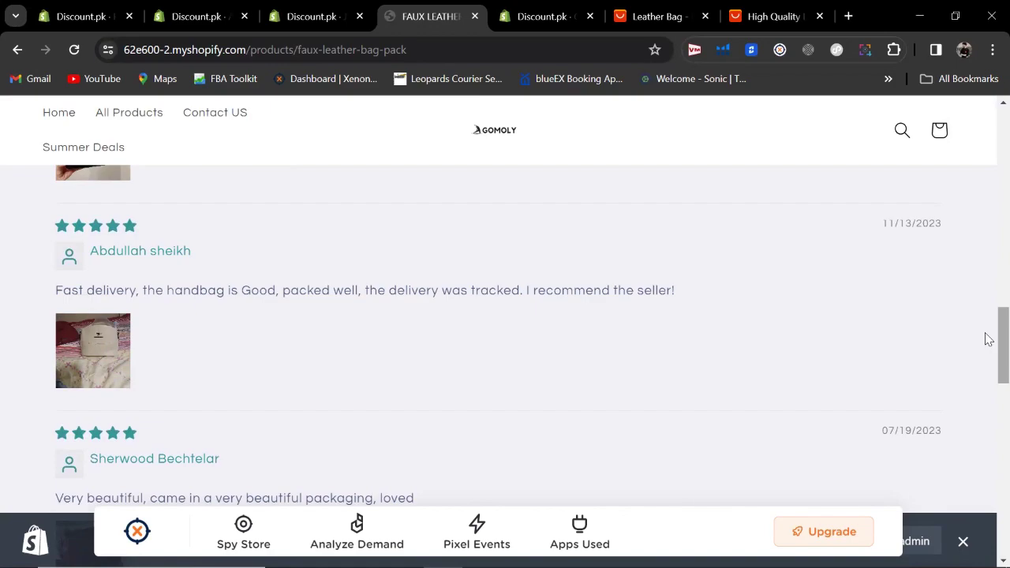
left_click_drag(988, 339, 989, 238)
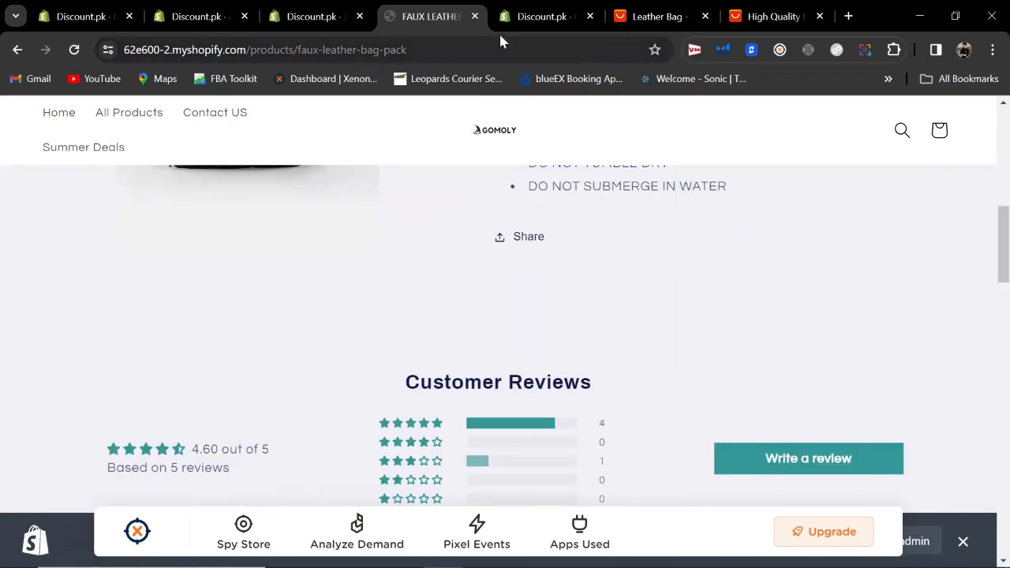
left_click(109, 9)
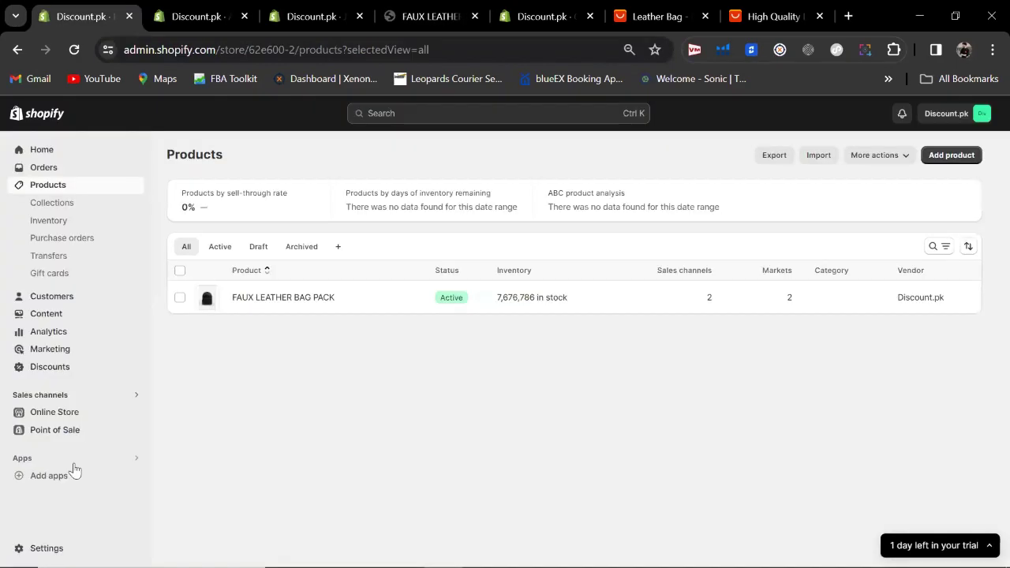
left_click(48, 476)
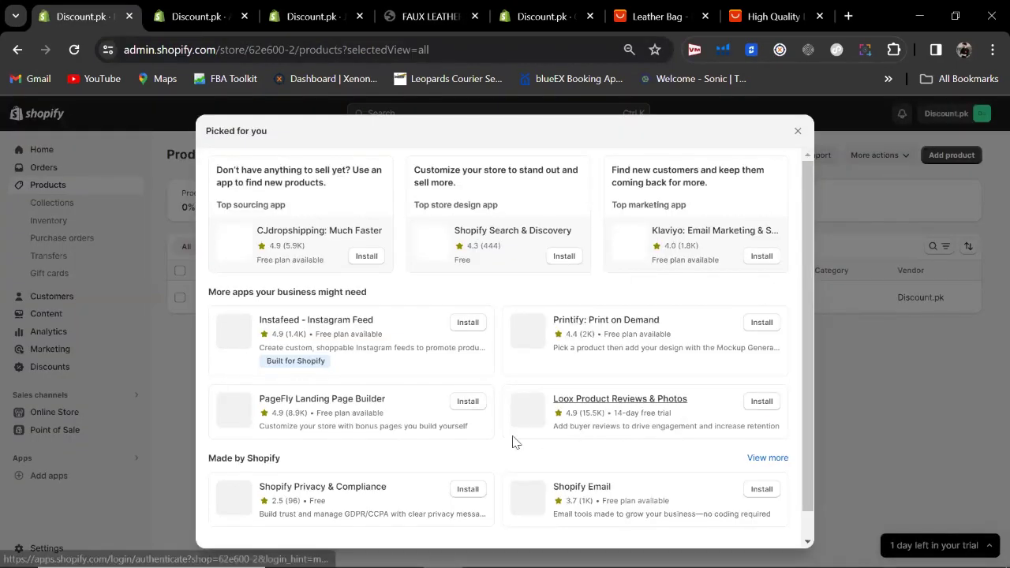
Close extra admin tabs without saving widget changes and open the App Store from apps settings
left_click(797, 131)
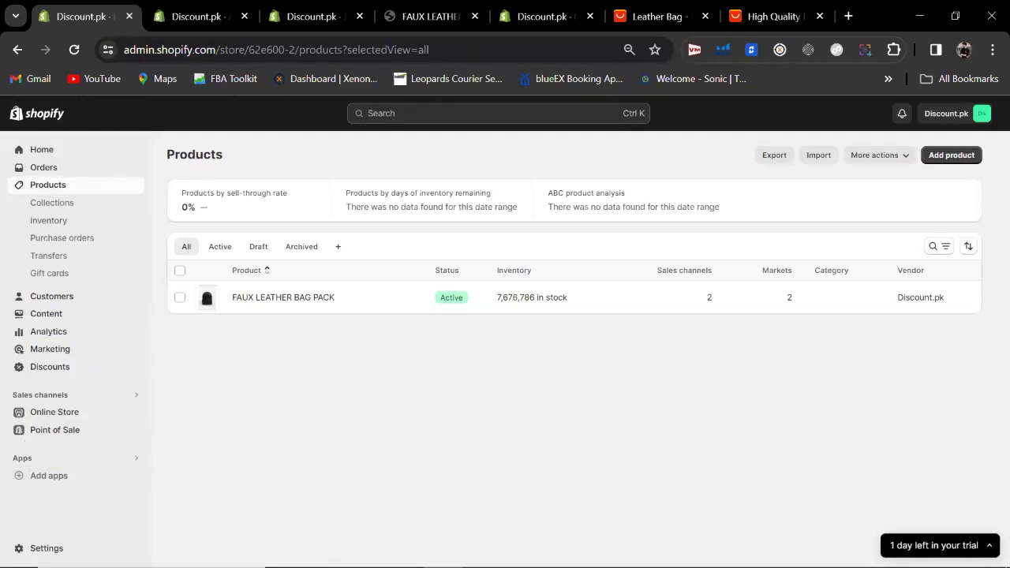
left_click(47, 548)
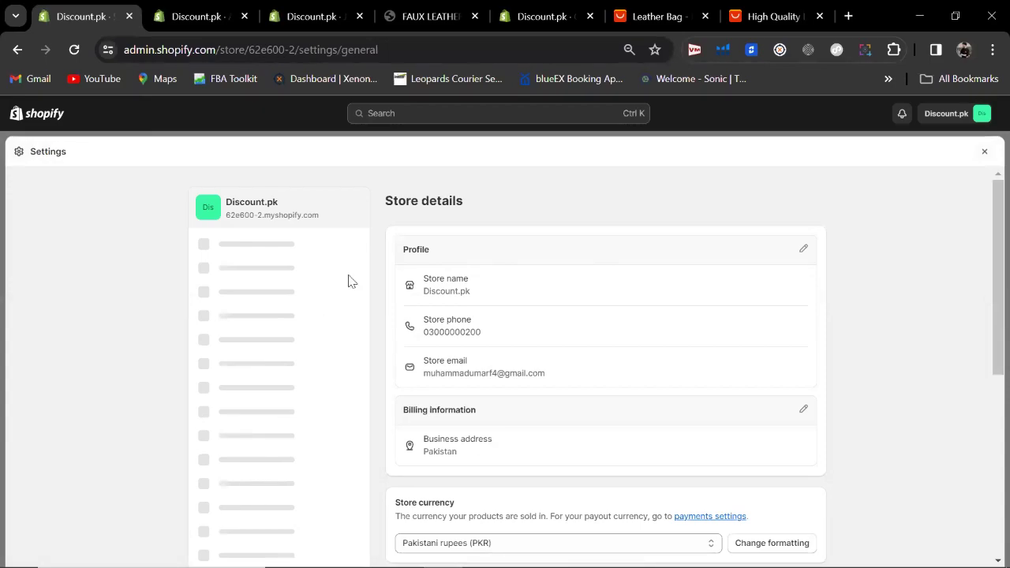
left_click(253, 22)
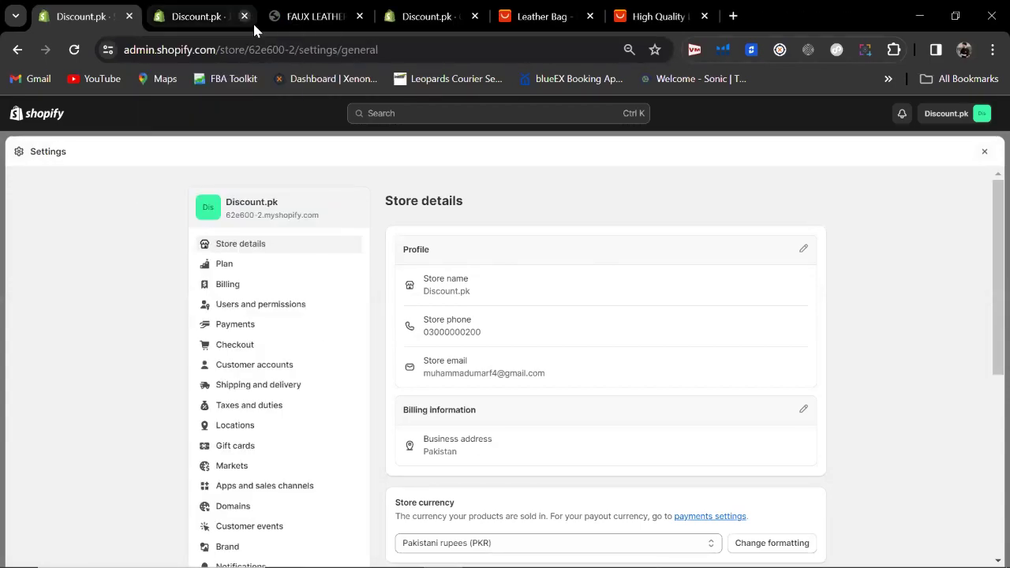
left_click(252, 22)
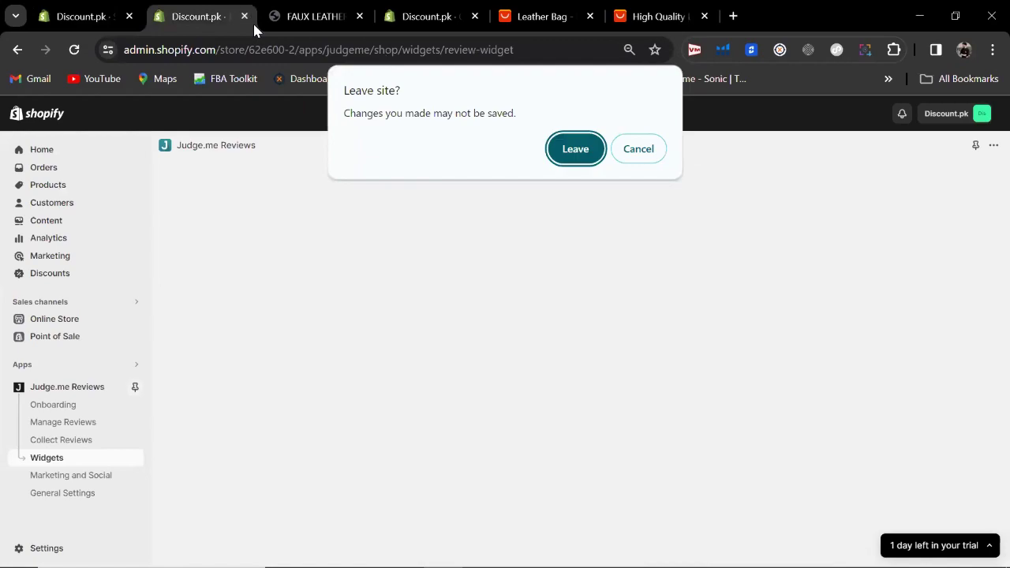
left_click(593, 147)
left_click(82, 10)
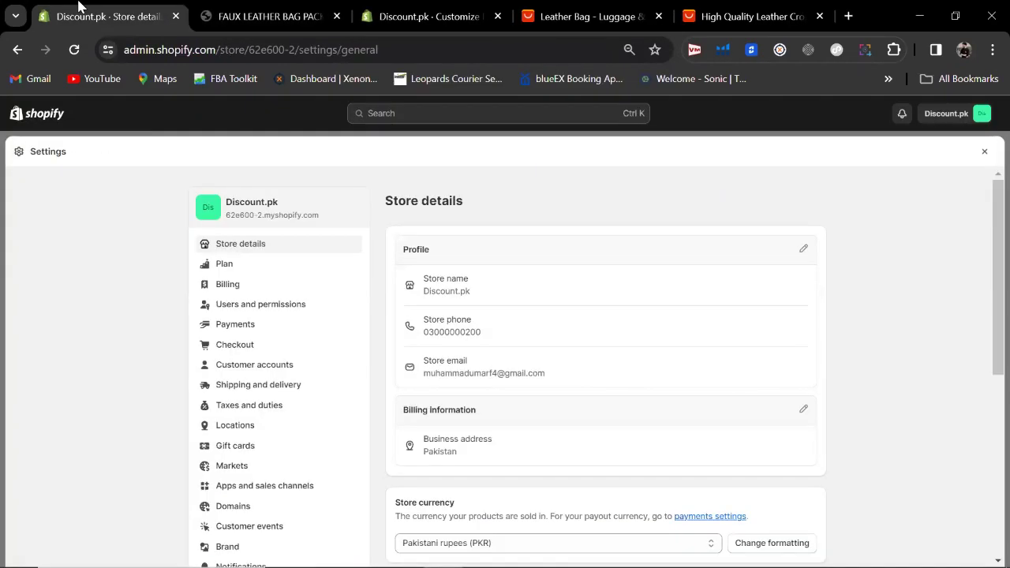
left_click(259, 484)
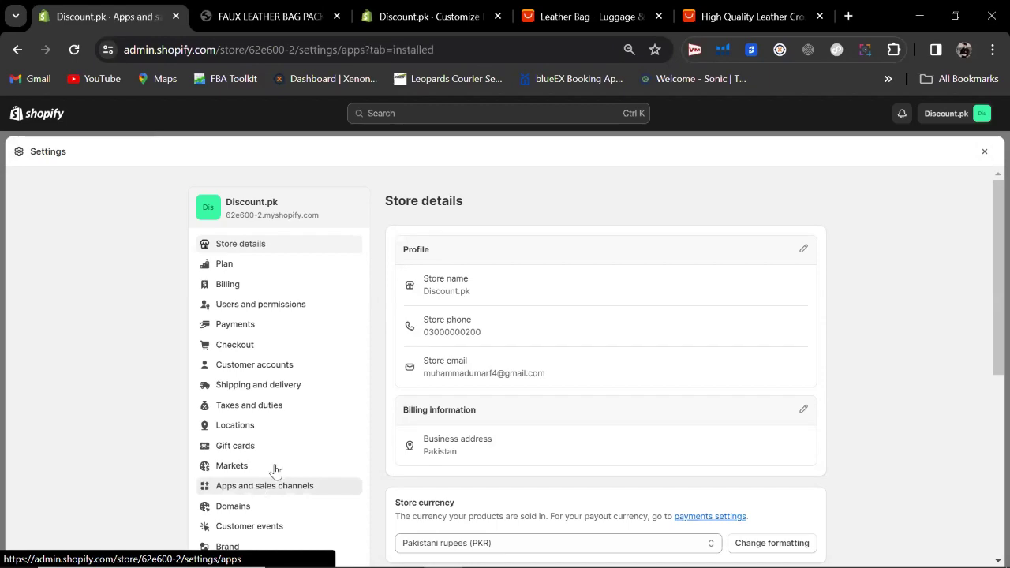
left_click(784, 203)
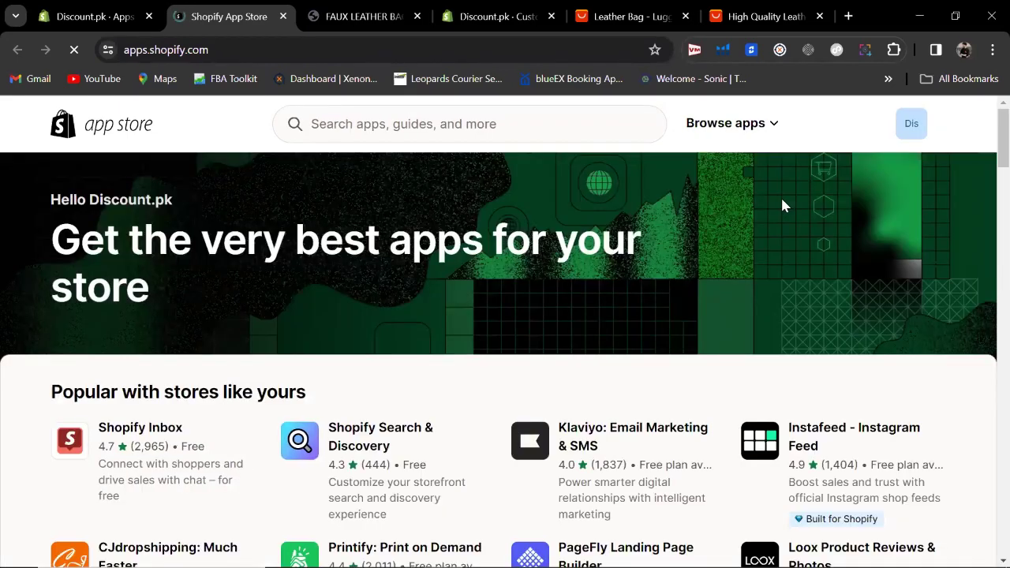
Search the App Store for 'hexto' and open the Hextom: Ultimate Sales Boost listing
left_click(399, 126)
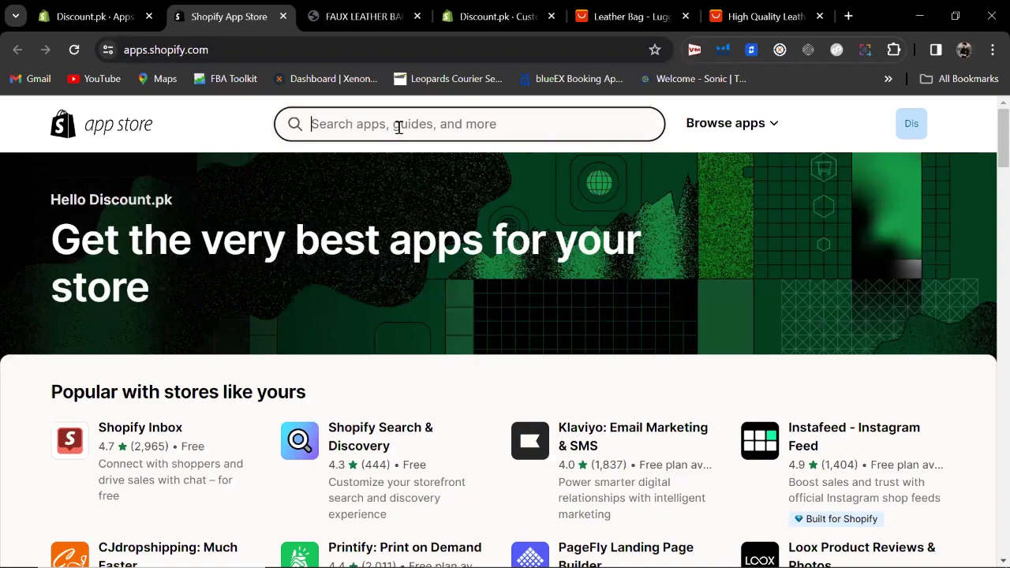
type("hexto")
left_click(387, 212)
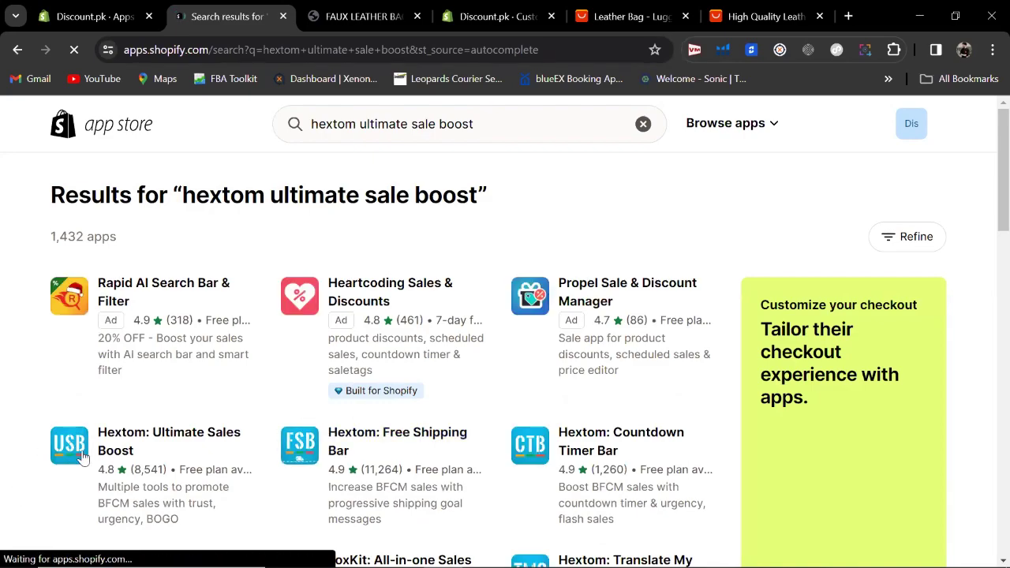
left_click(161, 469)
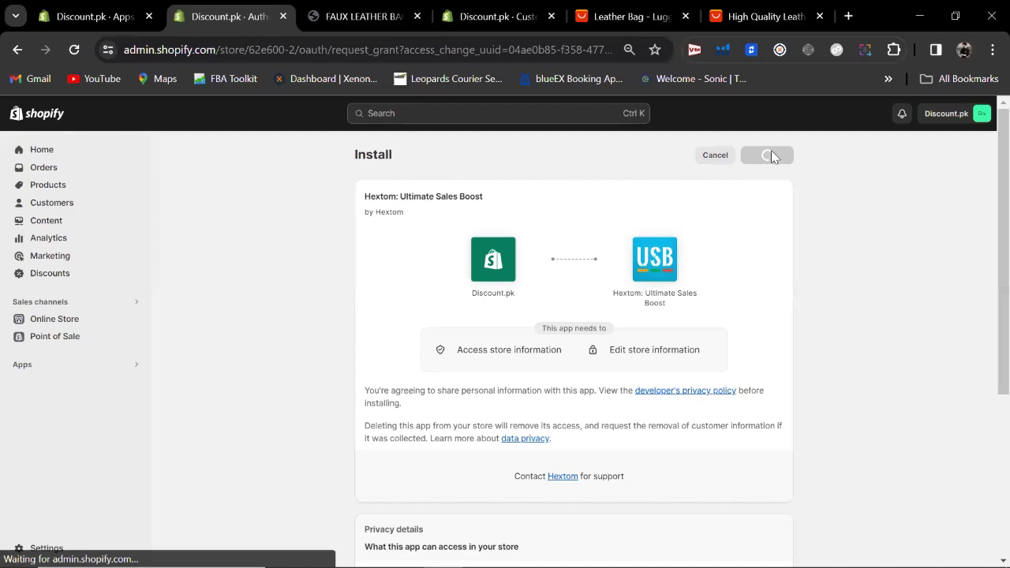
Dismiss the Ultimate Sales Boost trial reminder and scroll down to the campaign template cards
left_click(969, 462)
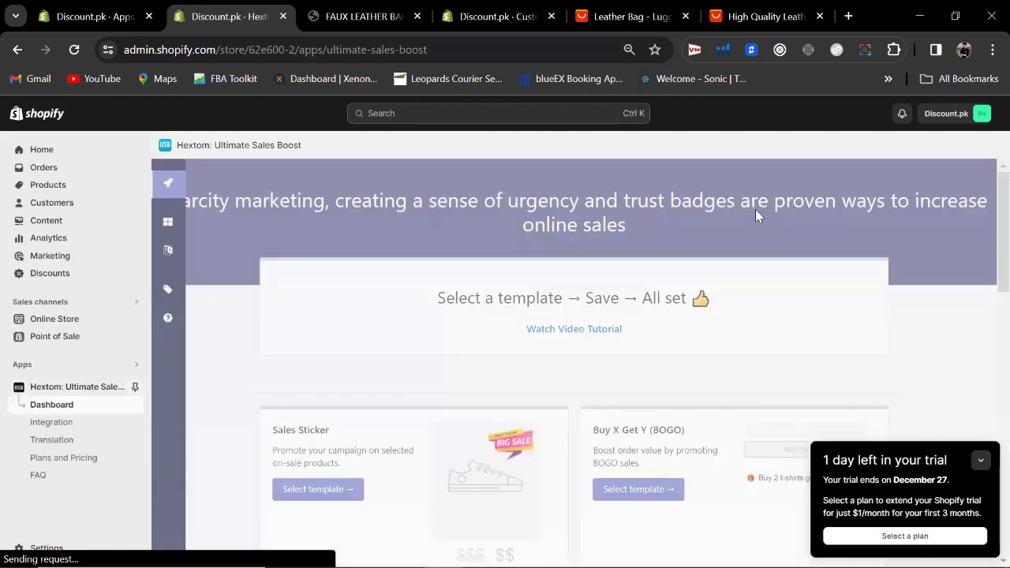
left_click(982, 462)
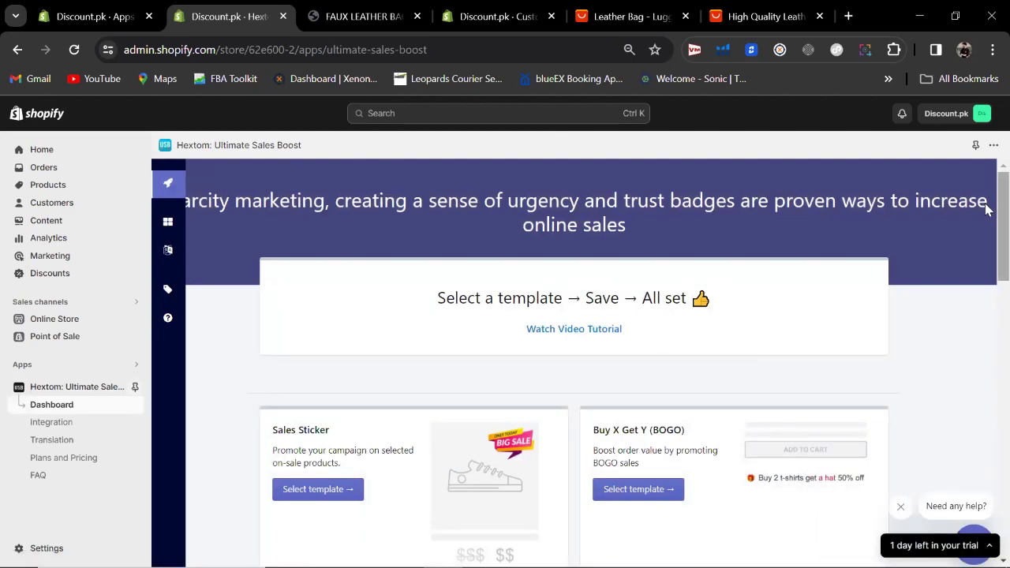
scroll(988, 221, "down", 1)
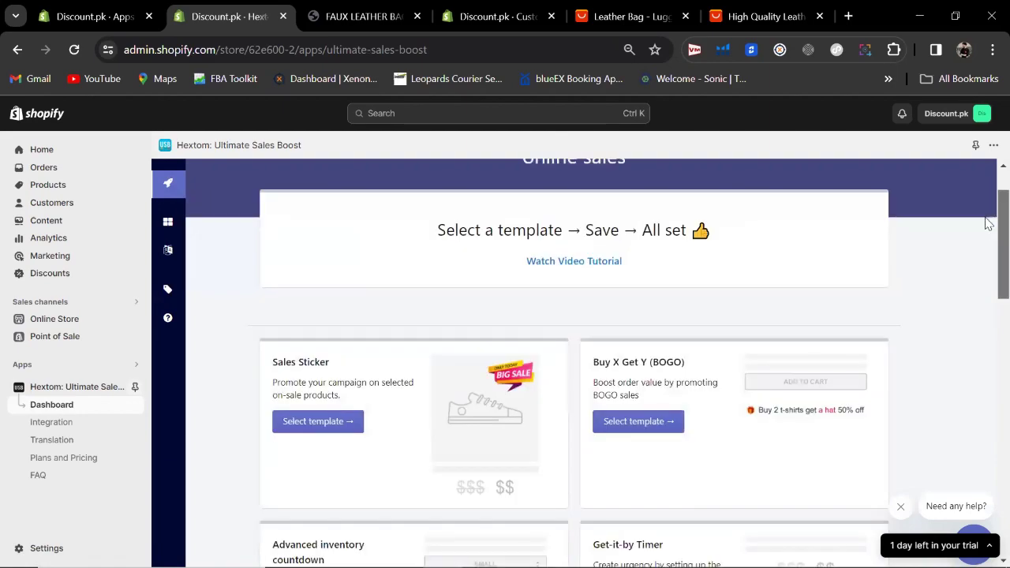
scroll(989, 229, "down", 1)
scroll(987, 235, "down", 1)
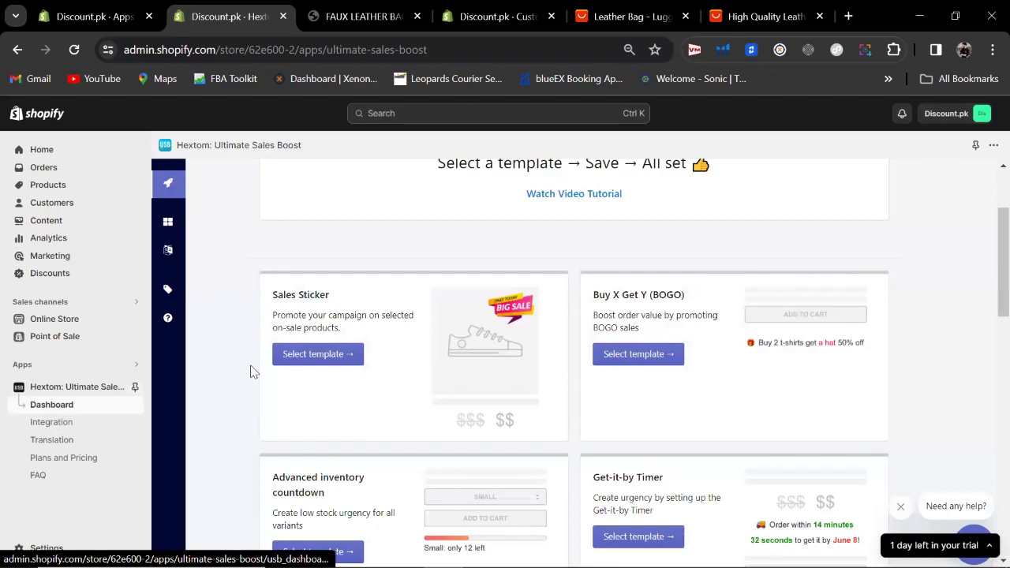
Create 'My sales sticker campaign' from the Sales Sticker template and review settings down to Product Page Config
left_click(332, 358)
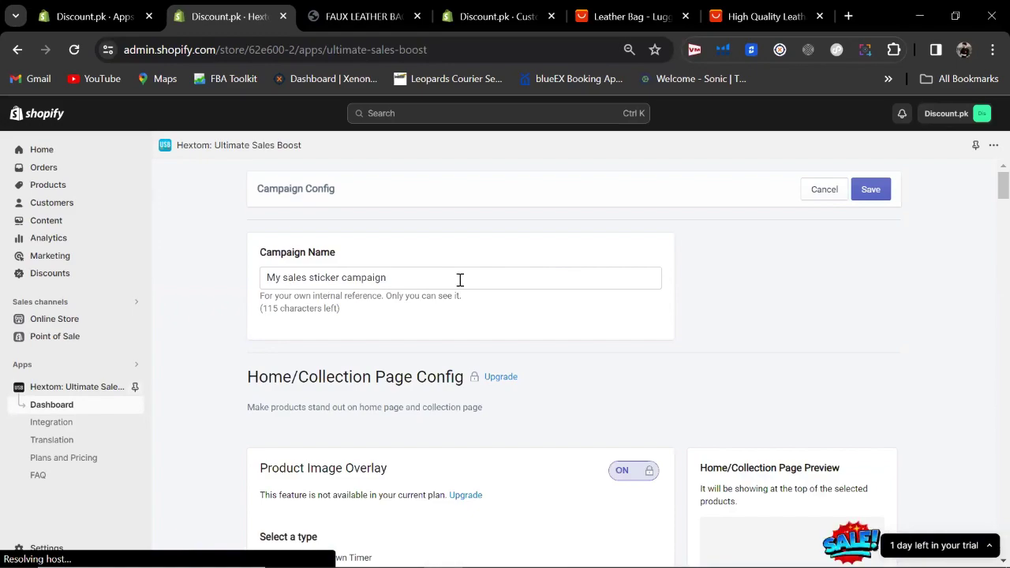
scroll(988, 199, "down", 3)
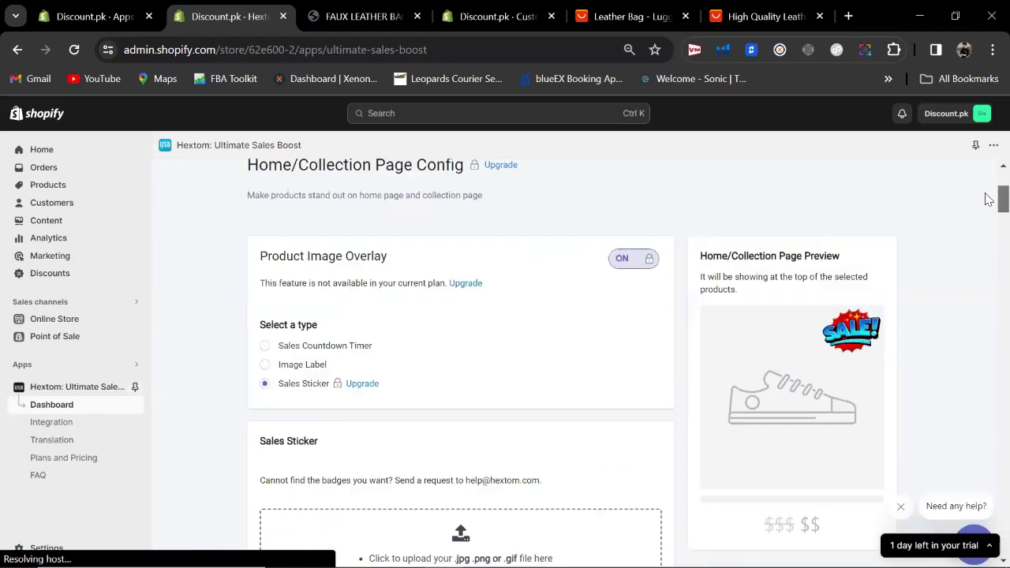
scroll(988, 199, "down", 2)
scroll(988, 203, "up", 1)
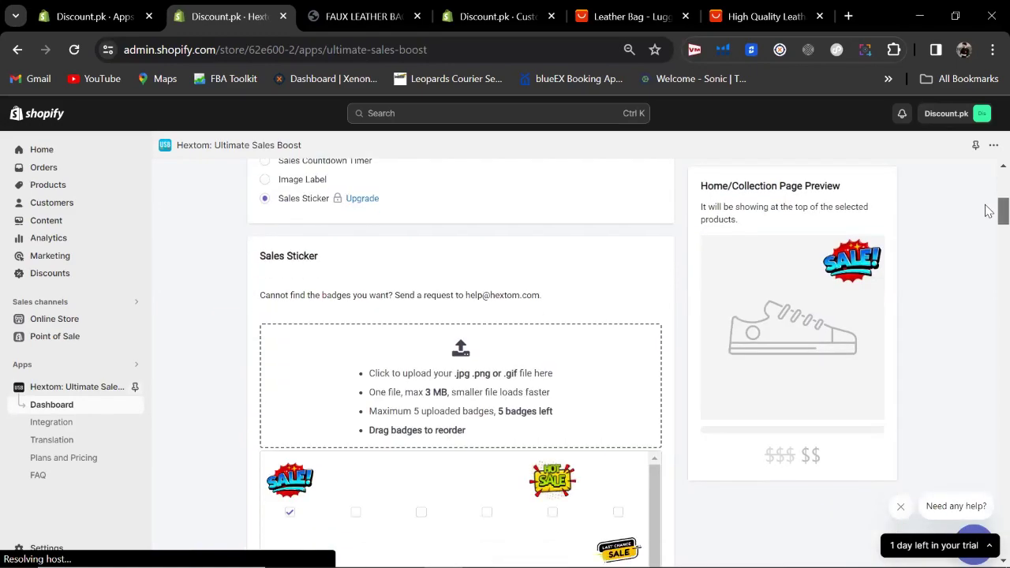
scroll(988, 204, "up", 1)
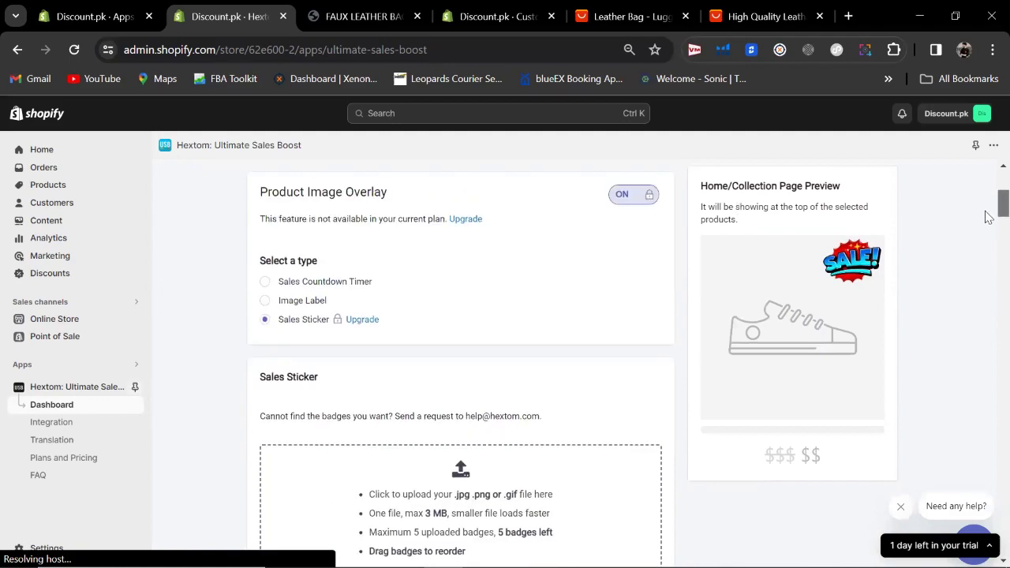
scroll(988, 230, "down", 3)
scroll(986, 245, "down", 5)
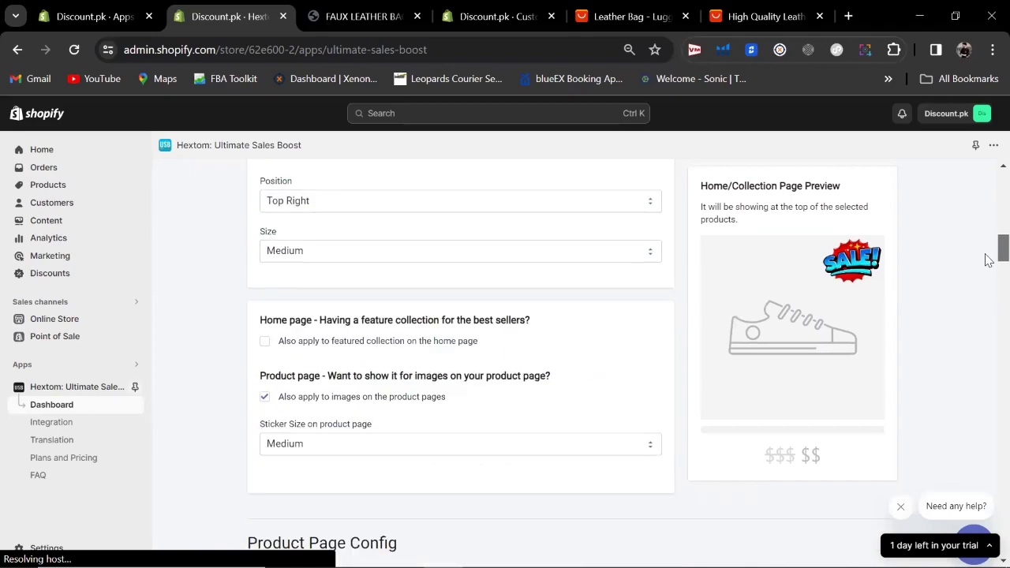
scroll(987, 263, "down", 2)
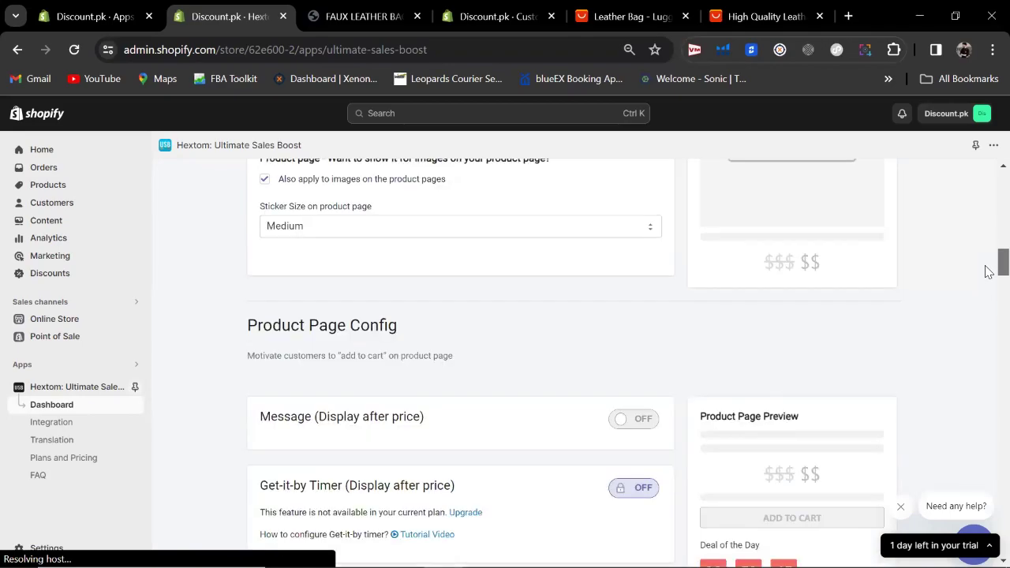
scroll(993, 273, "down", 2)
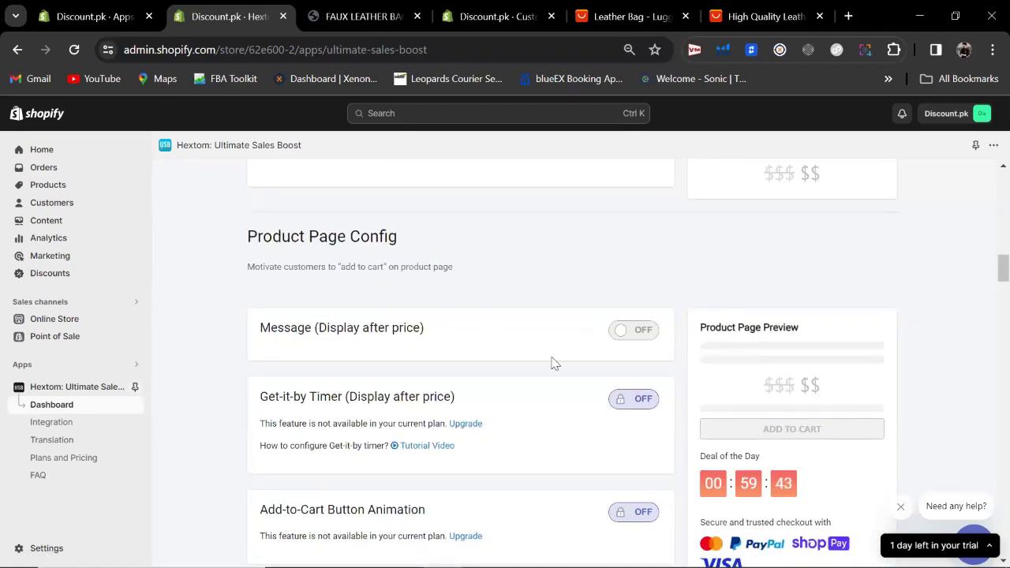
Enable the after-price message and change its text to 'FREE Shipping on All Orders'
left_click(628, 338)
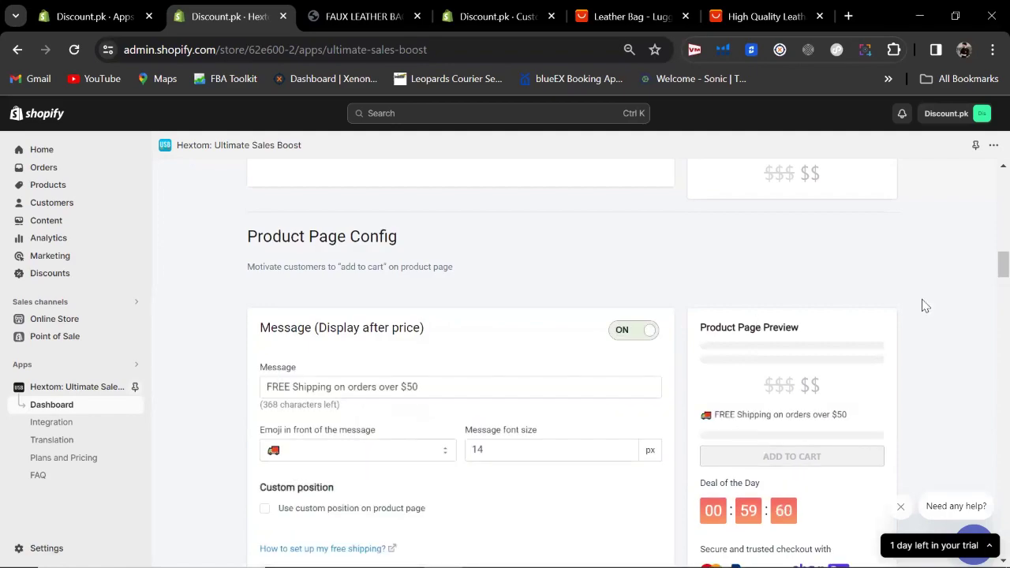
scroll(988, 282, "down", 1)
scroll(988, 283, "down", 2)
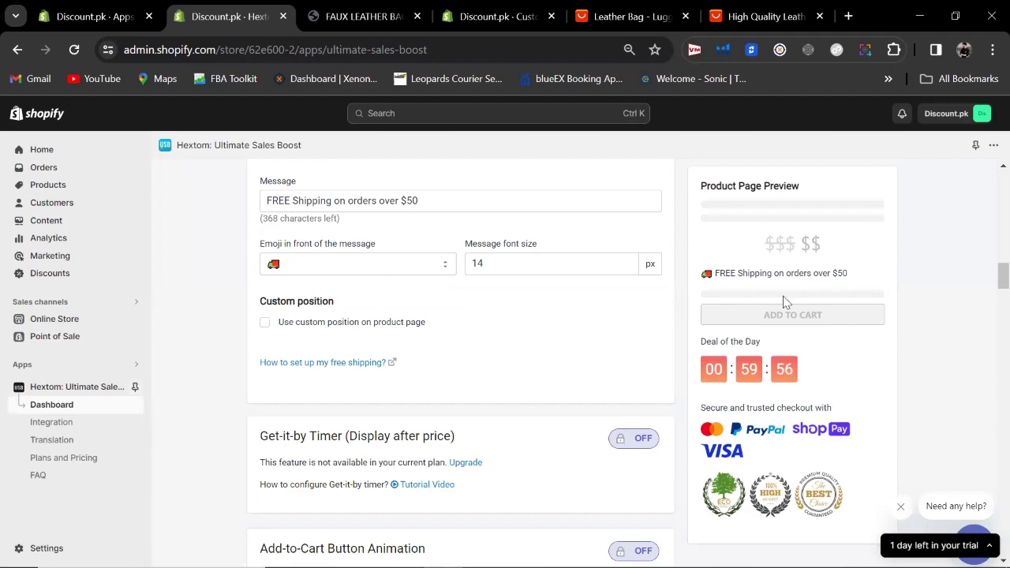
left_click_drag(423, 203, 250, 213)
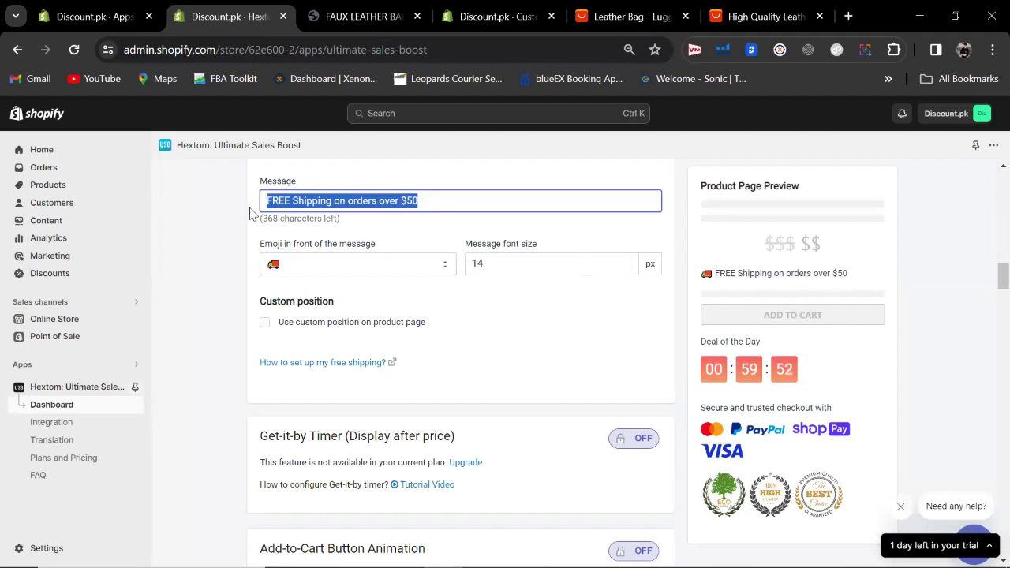
left_click(428, 201)
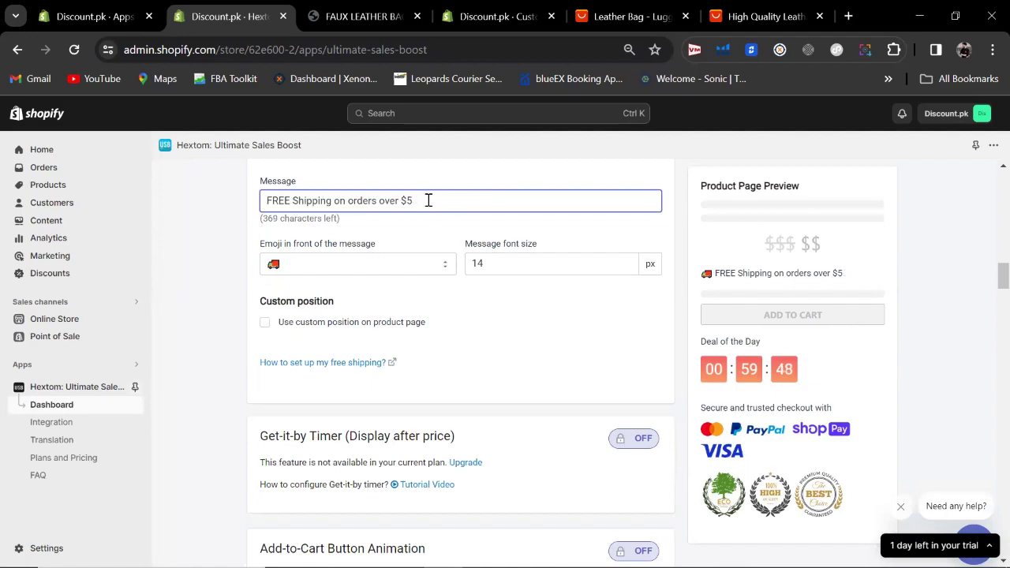
key("BackSpace")
key("BackSpace")
key("BackSpace")
key("BackSpace")
key("BackSpace")
key("BackSpace")
key("BackSpace")
key("BackSpace")
key("BackSpace")
key("BackSpace")
key("BackSpace")
key("BackSpace")
key("BackSpace")
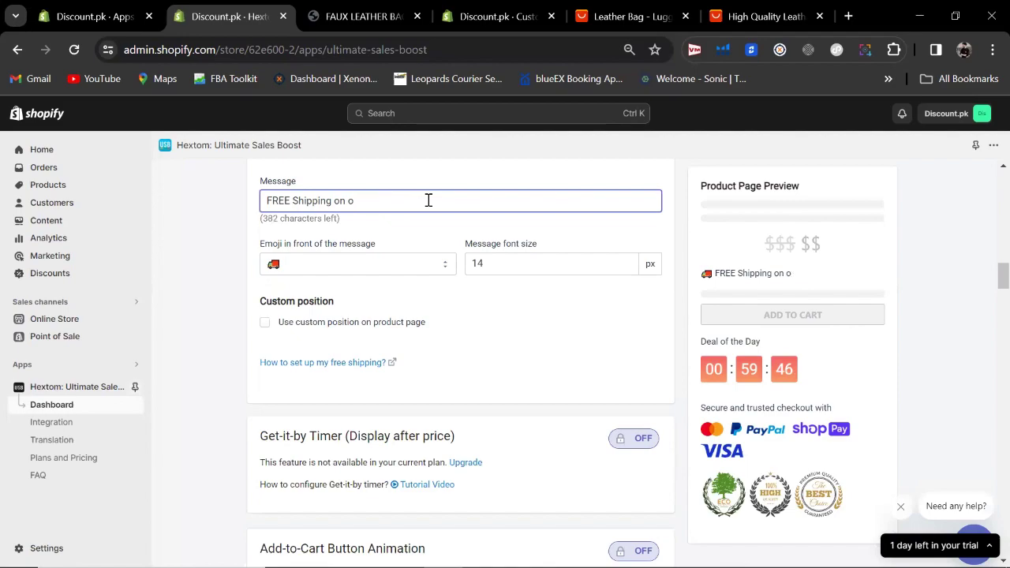
key("BackSpace")
type("All Orders")
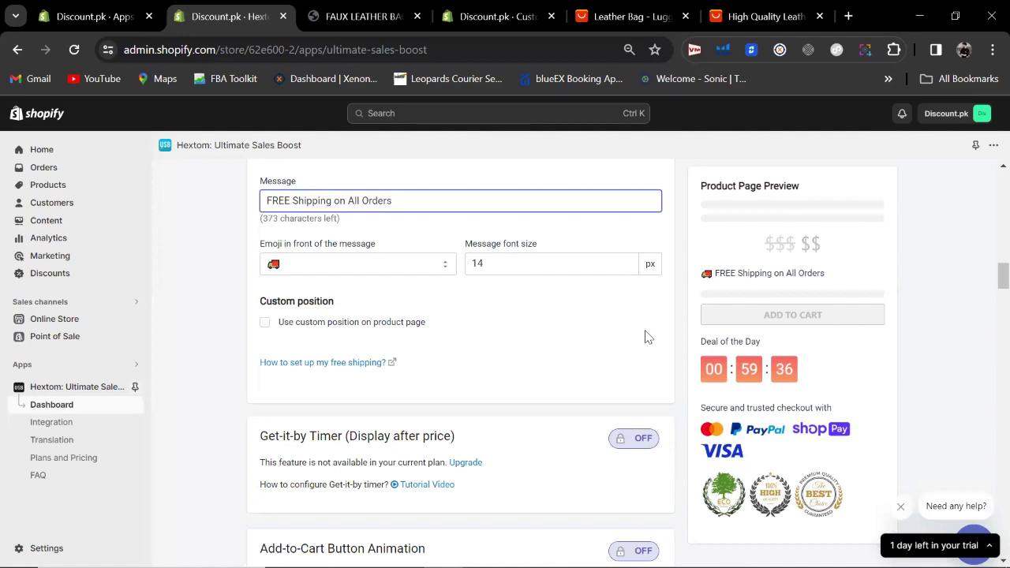
scroll(989, 281, "down", 1)
scroll(989, 285, "down", 4)
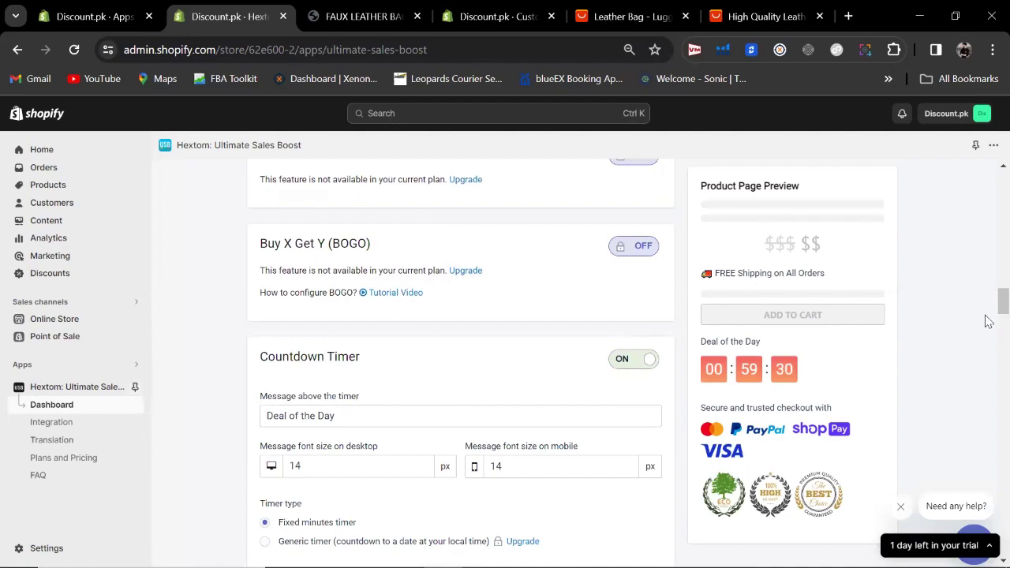
Rename the countdown timer heading from 'Deal of the Day' to 'Limited Time Offer'
scroll(995, 320, "down", 1)
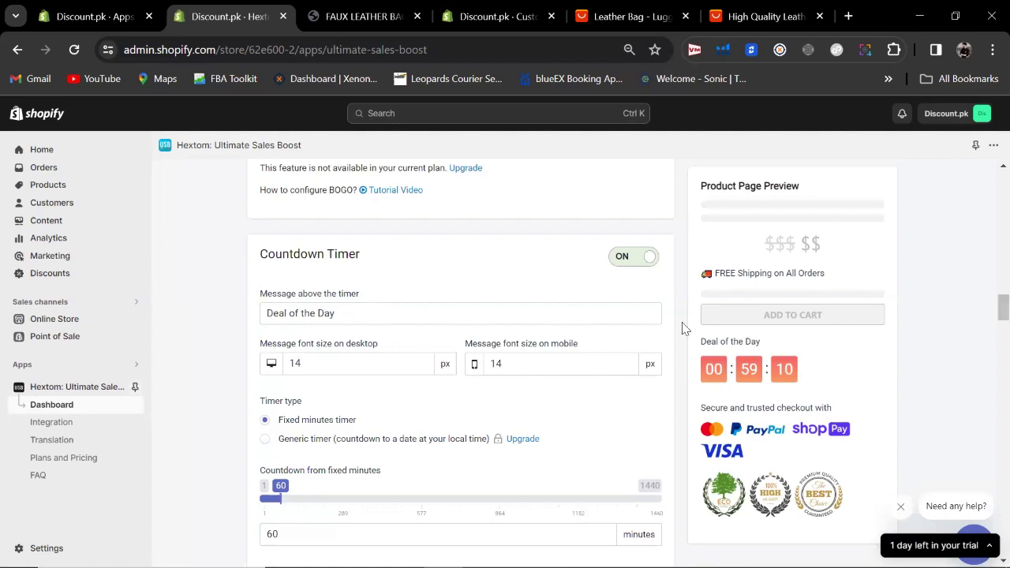
left_click_drag(354, 314, 198, 348)
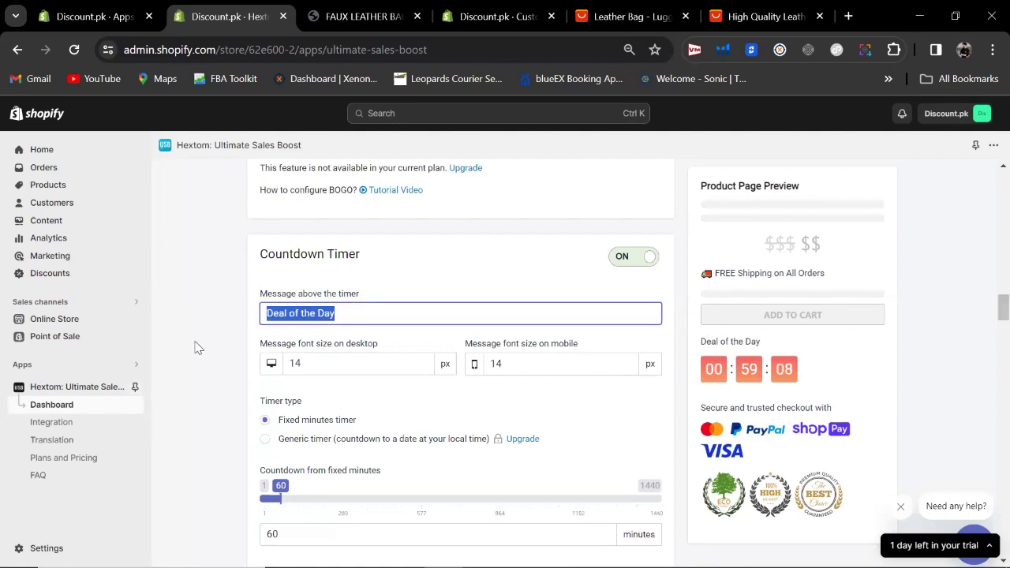
type("LIMM")
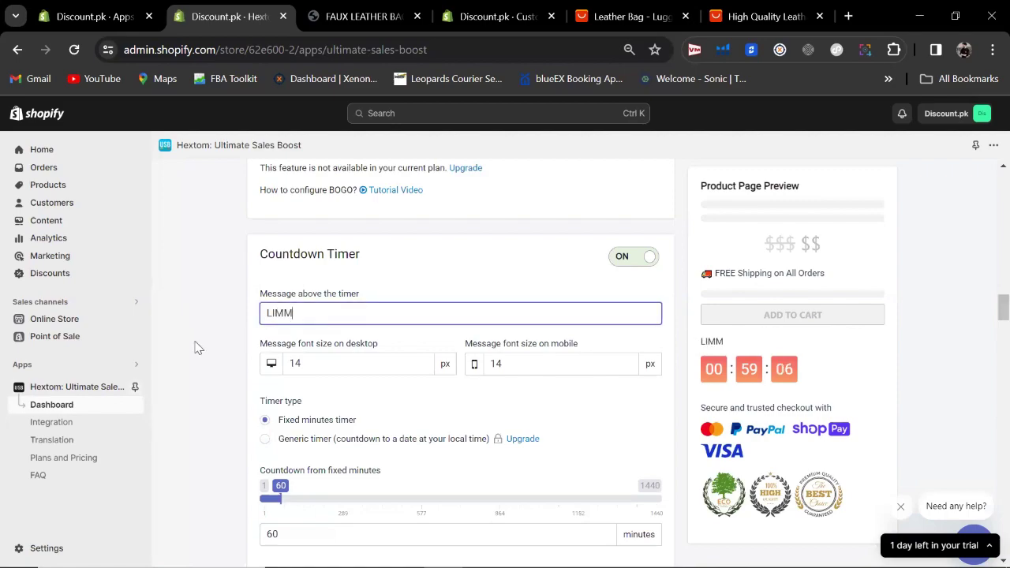
key("BackSpace")
key("BackSpace")
type("imm")
type("ited ")
type("Ti")
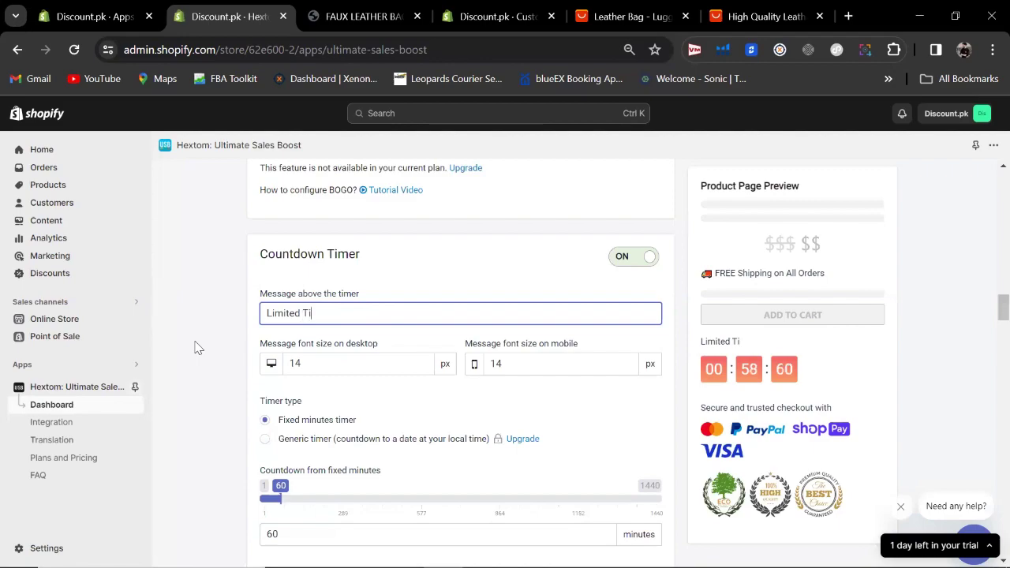
type("me Offer")
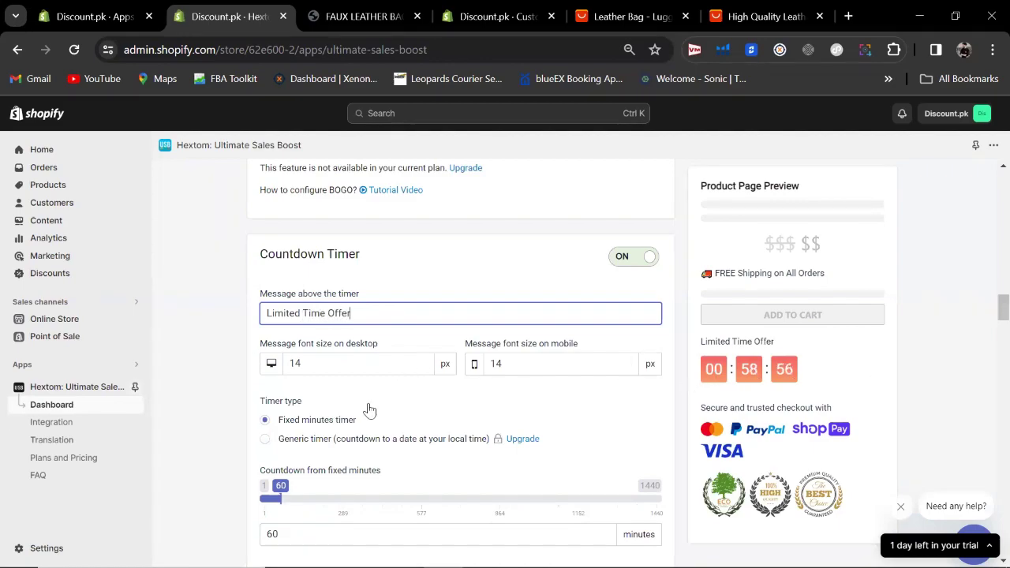
Change the countdown length from 65 to 60 minutes
scroll(994, 311, "down", 2)
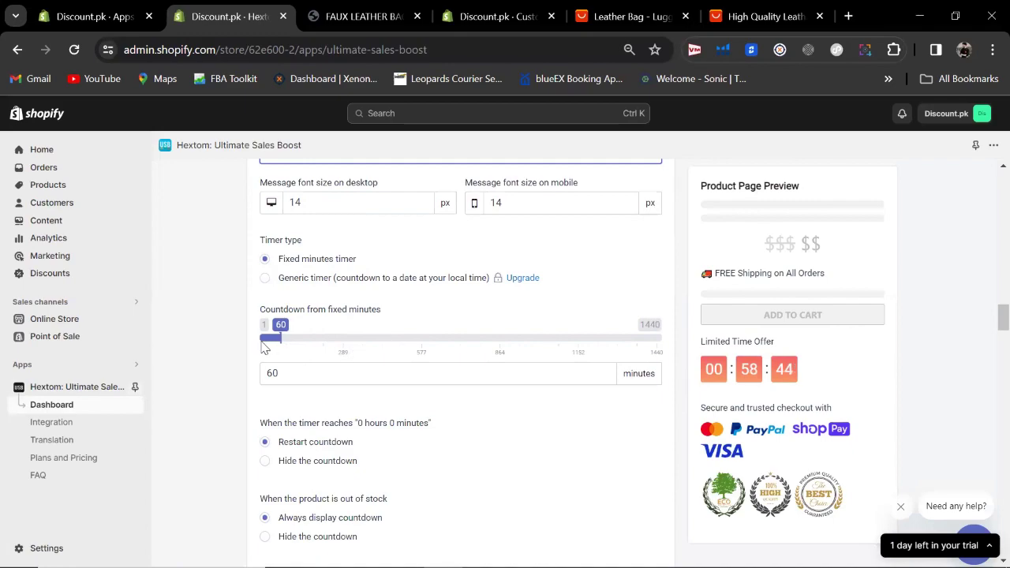
left_click_drag(281, 339, 287, 361)
left_click(287, 372)
key("BackSpace")
type("0")
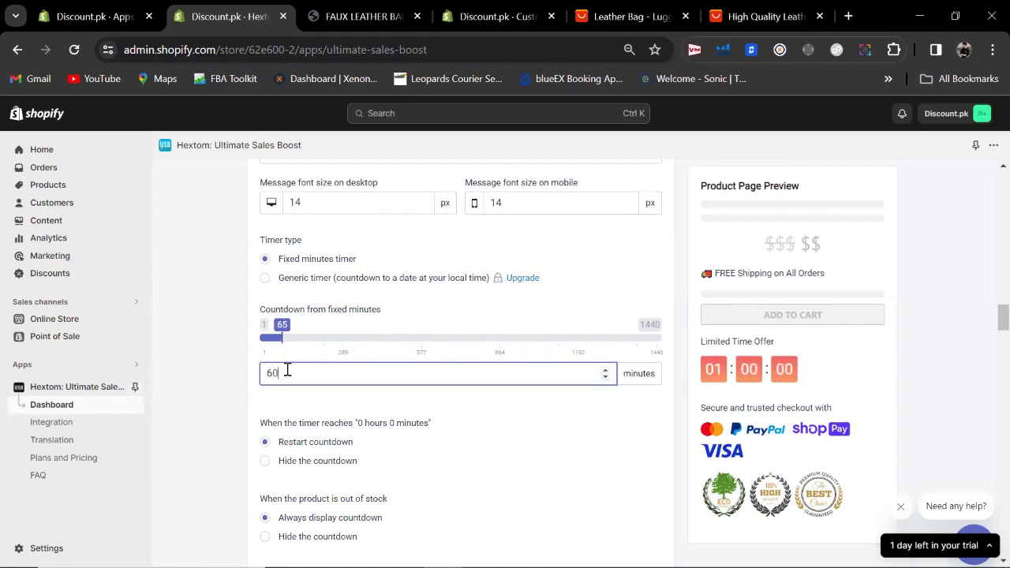
left_click(397, 409)
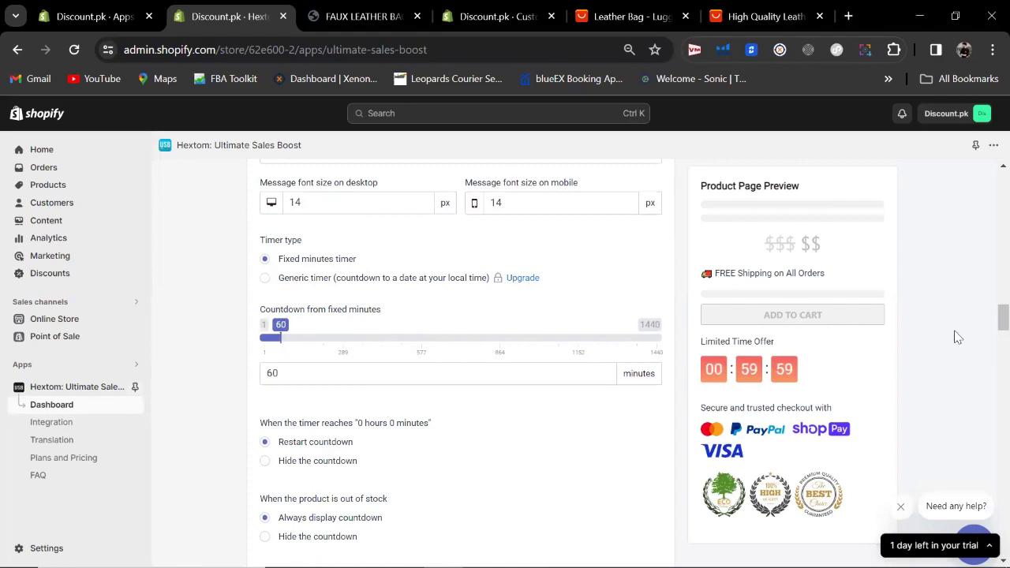
scroll(990, 317, "down", 2)
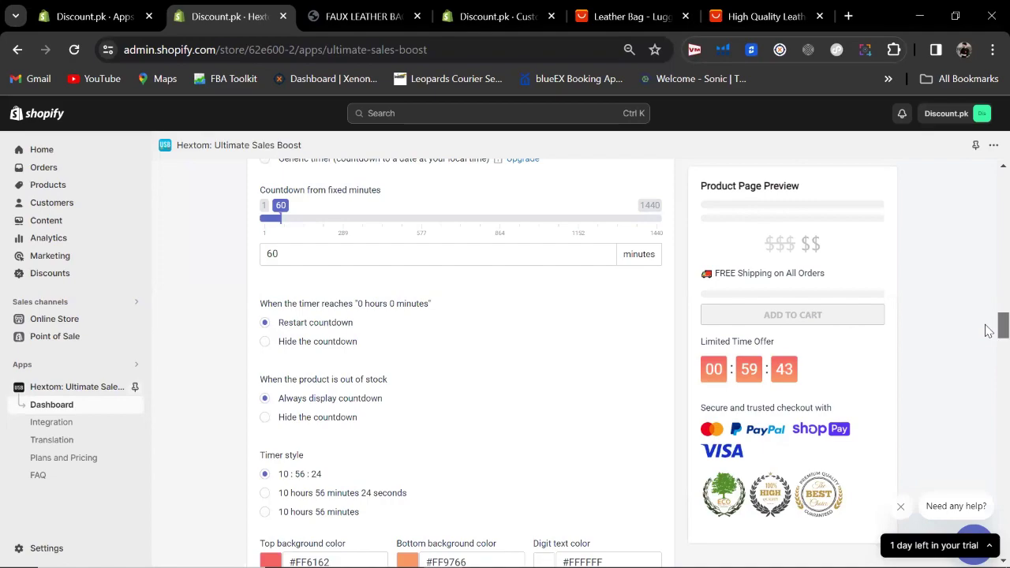
scroll(996, 332, "down", 2)
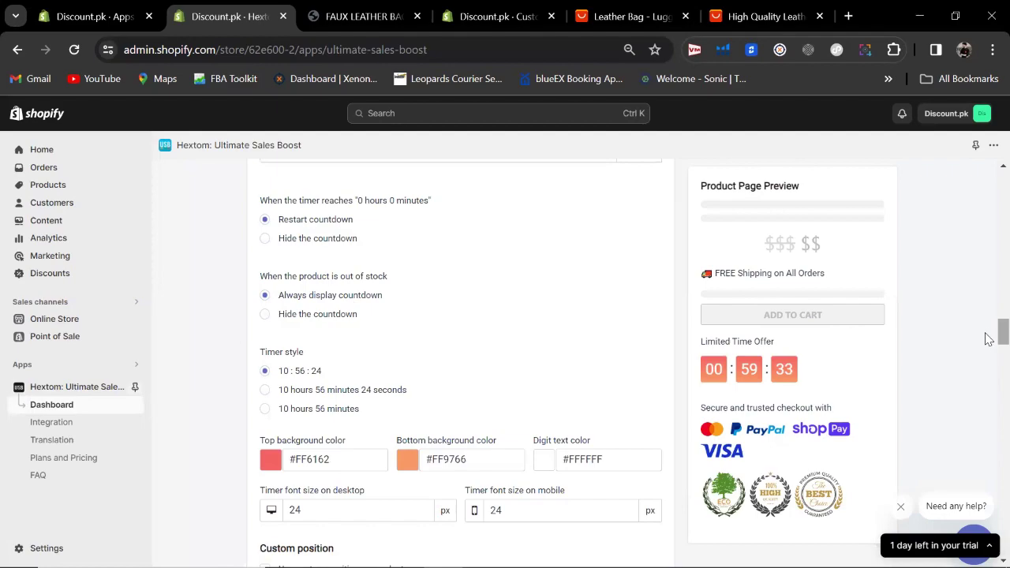
Set the timer's top background to #000000 and bottom background to #171515
scroll(989, 341, "down", 2)
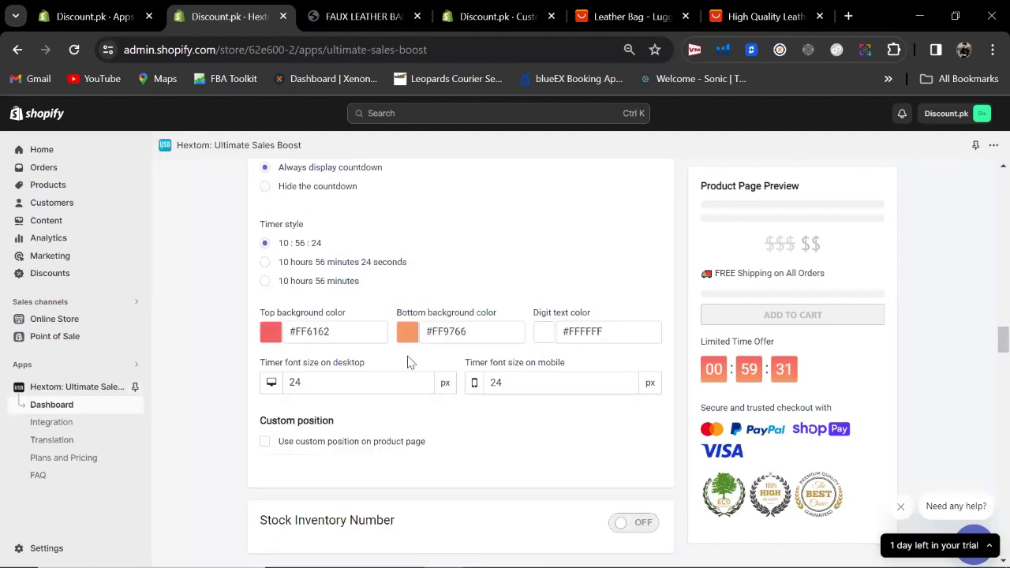
left_click(269, 333)
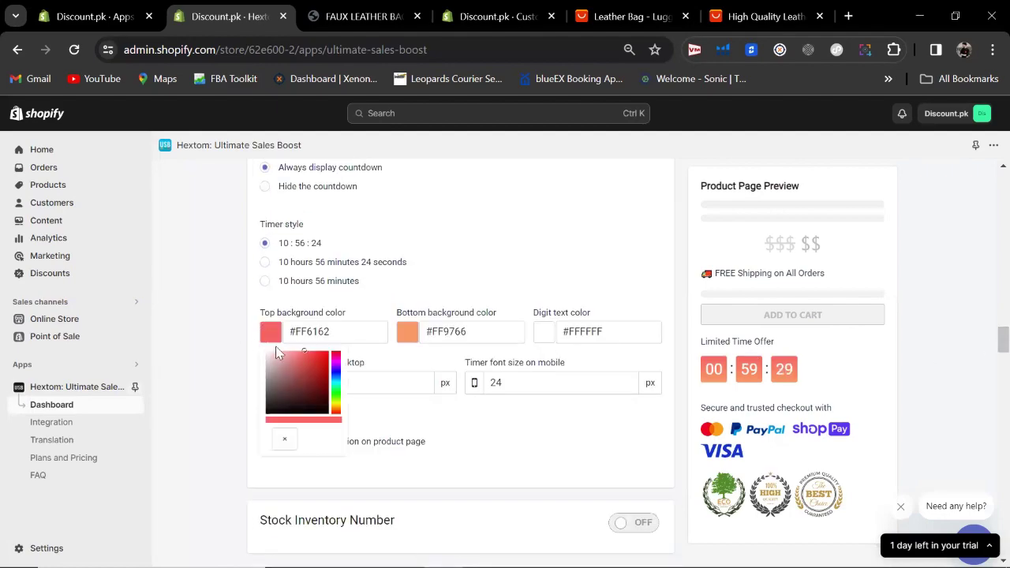
left_click_drag(302, 352, 266, 422)
left_click(404, 332)
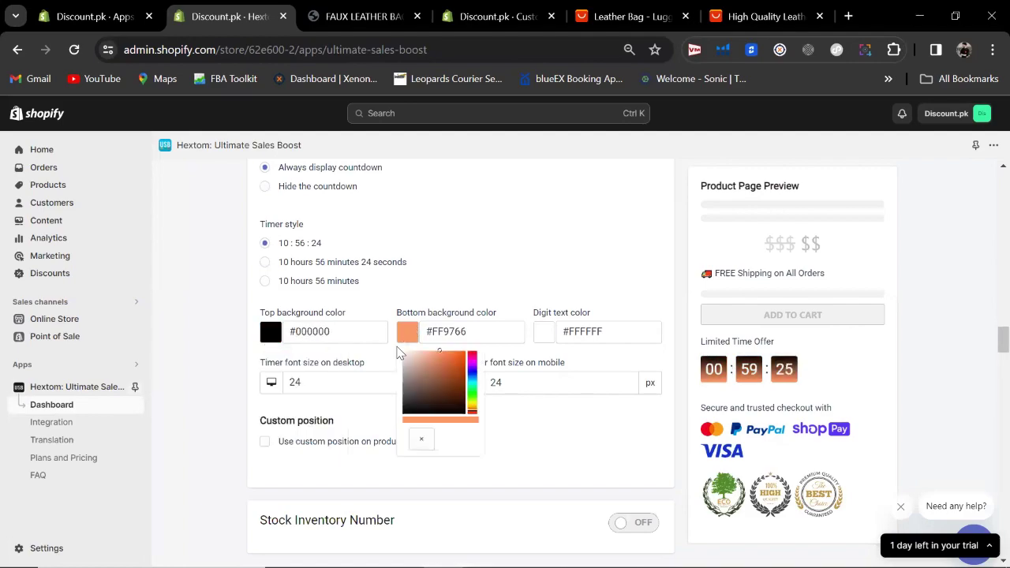
left_click(409, 408)
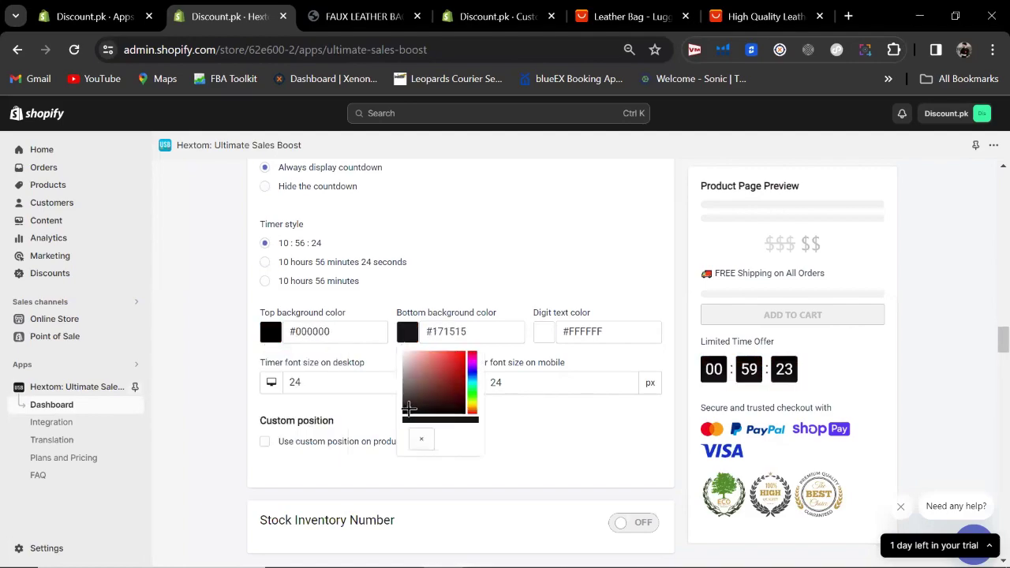
left_click(852, 370)
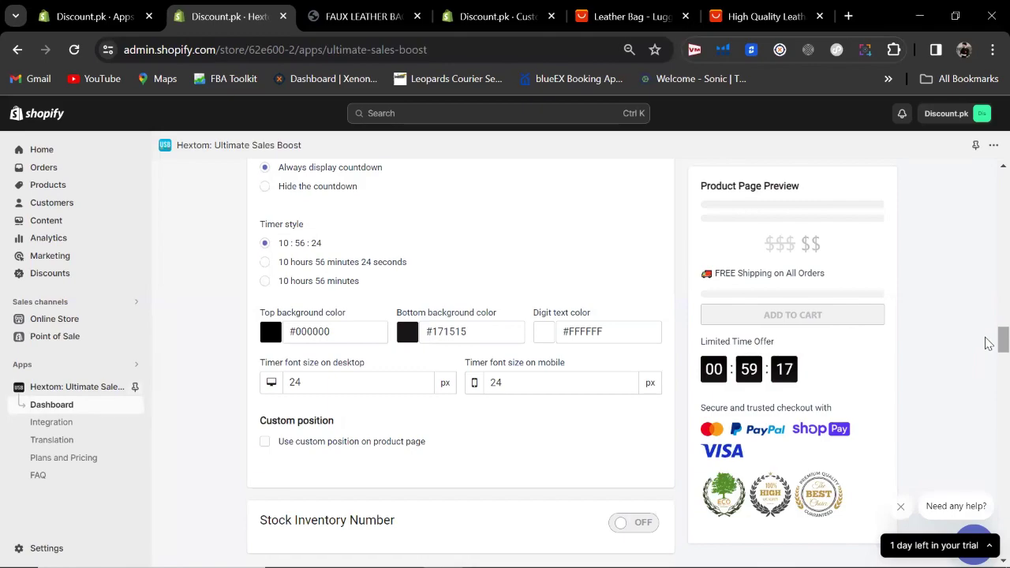
Turn on the Stock Inventory Number bar
scroll(986, 344, "down", 3)
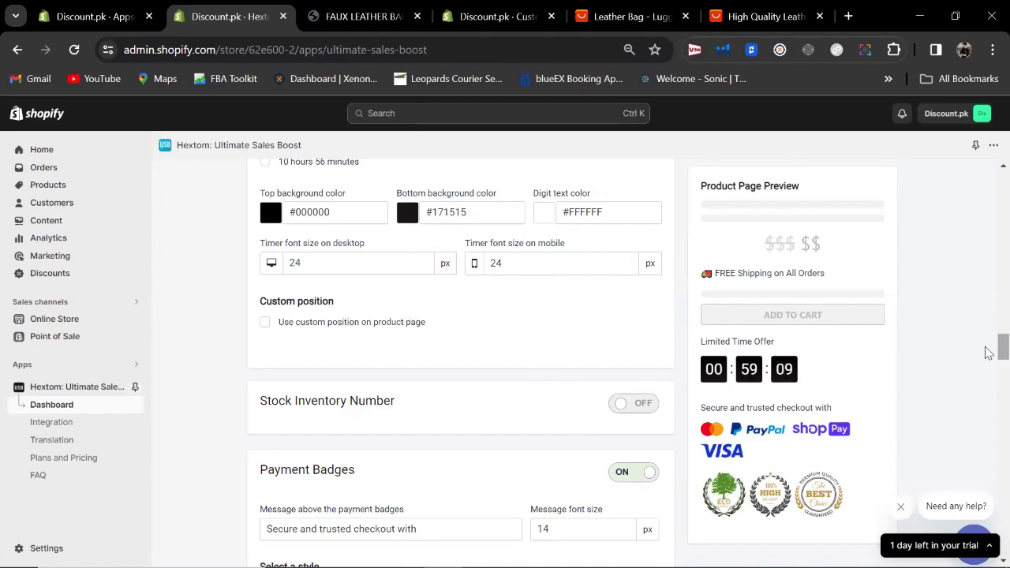
left_click_drag(998, 347, 999, 357)
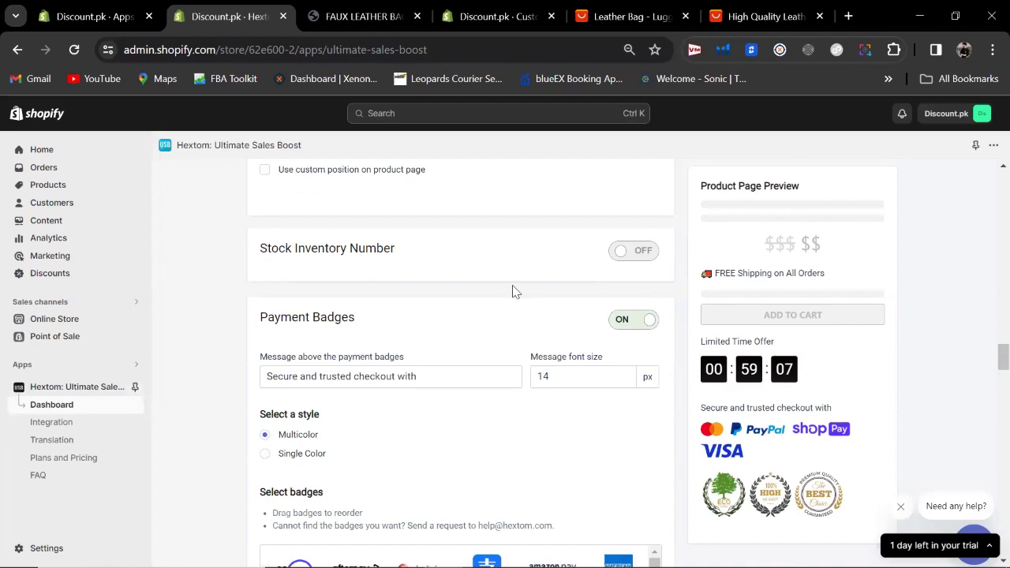
left_click(632, 252)
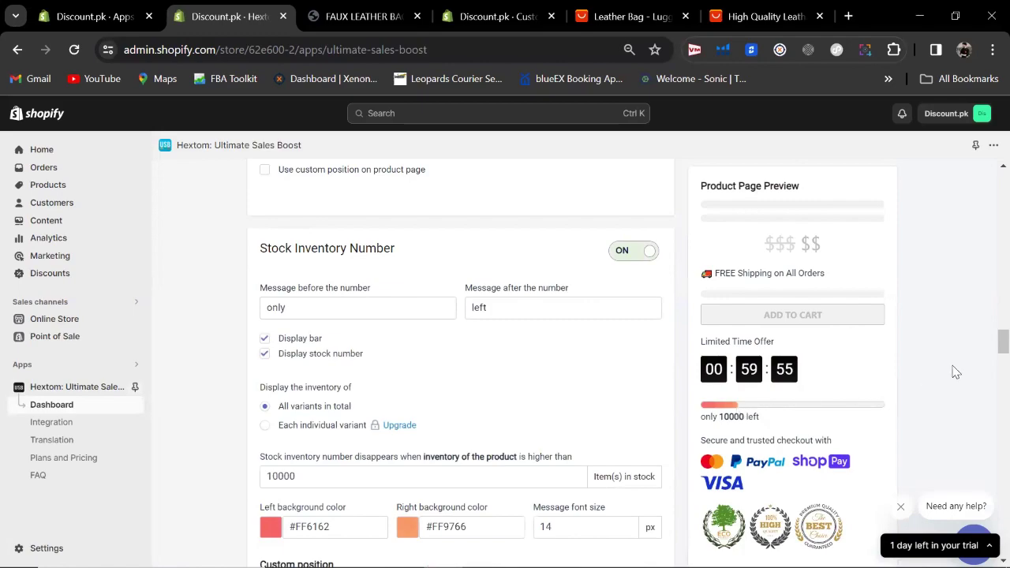
Change the stock bar threshold from 10000 to 20 so the preview reads 'only 20 left'
scroll(988, 363, "down", 2)
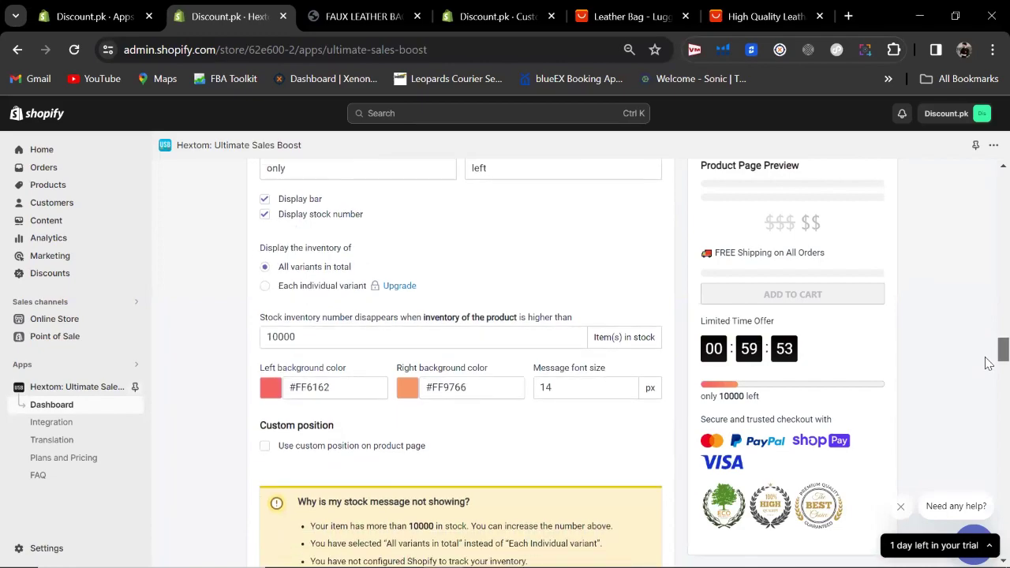
scroll(988, 363, "down", 1)
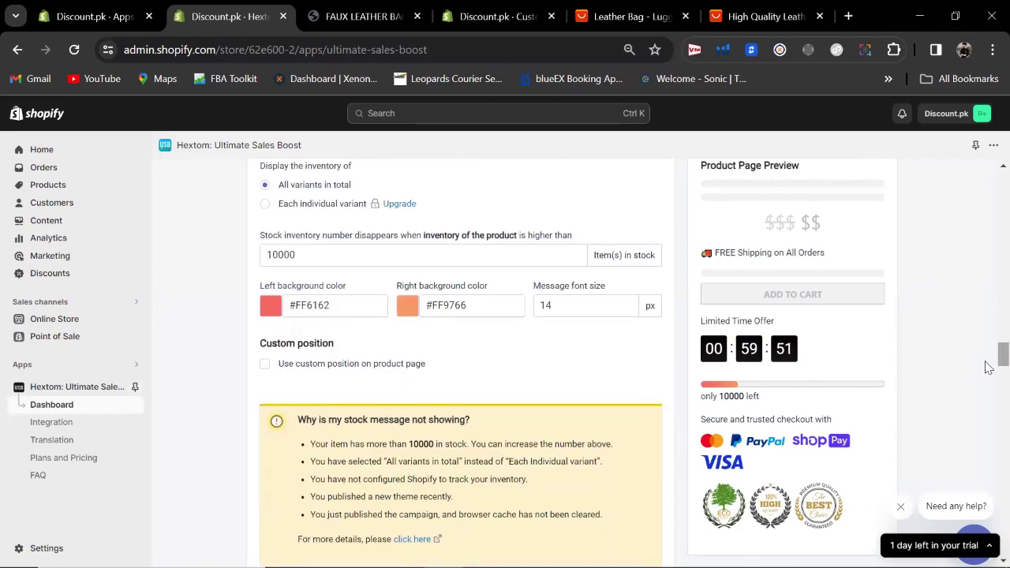
left_click(322, 257)
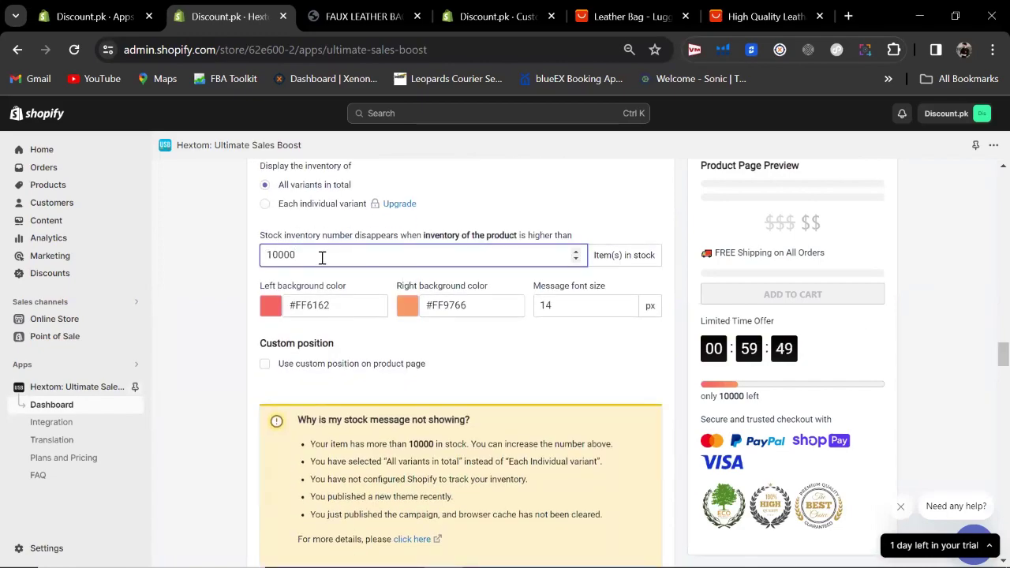
key("BackSpace")
key("BackSpace")
key("BackSpace")
key("BackSpace")
key("BackSpace")
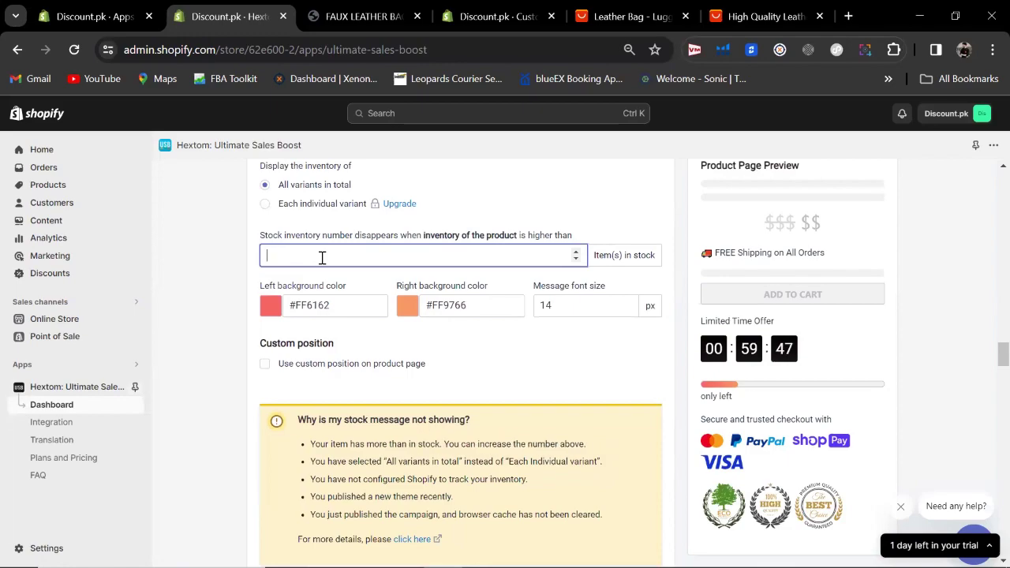
type("20")
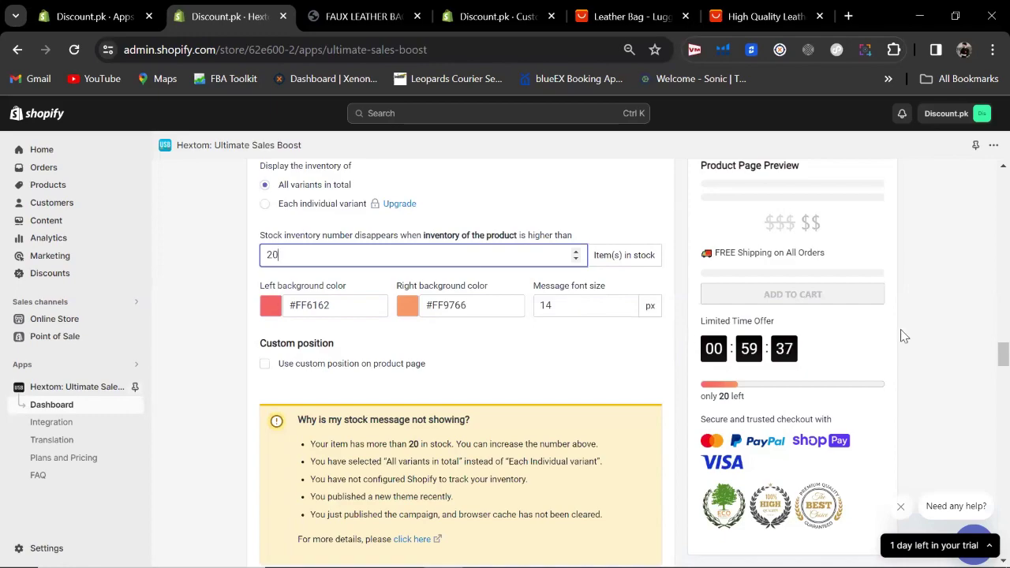
scroll(1003, 356, "down", 2)
left_click_drag(985, 366, 986, 386)
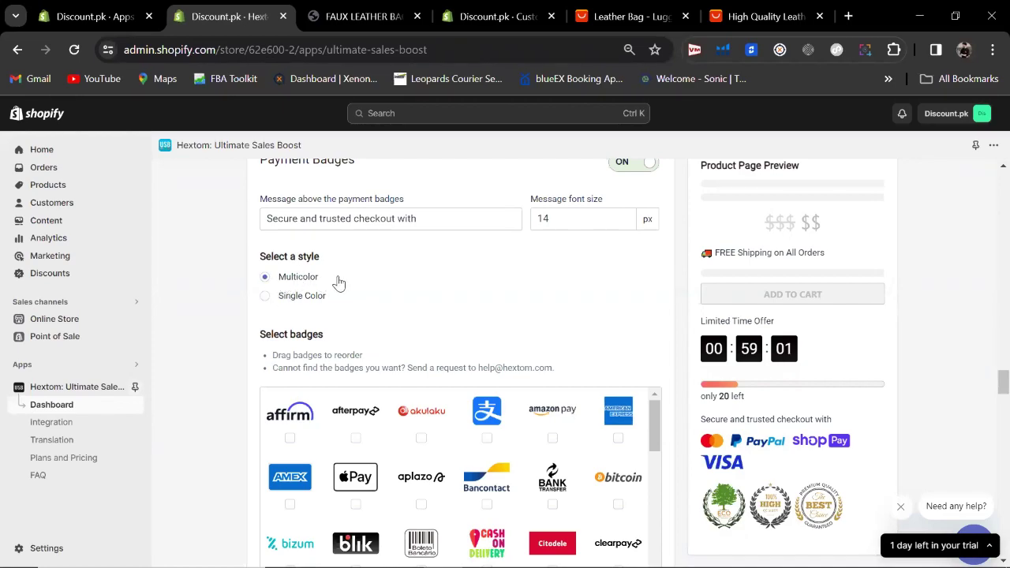
Use single-colour payment badges and add Mastercard, PayPal, Apple Pay and Stripe
left_click(281, 299)
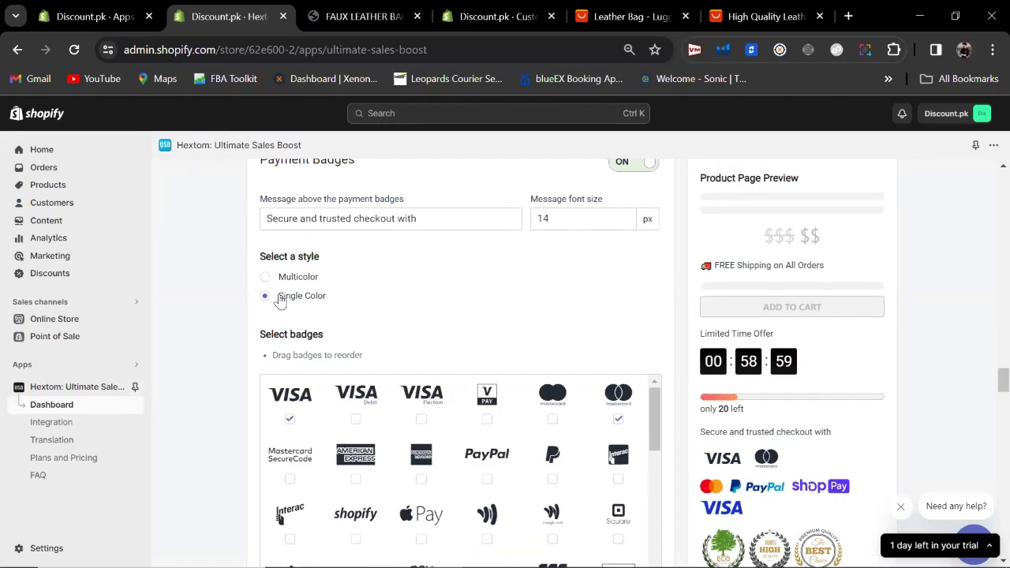
left_click_drag(1003, 380, 1003, 387)
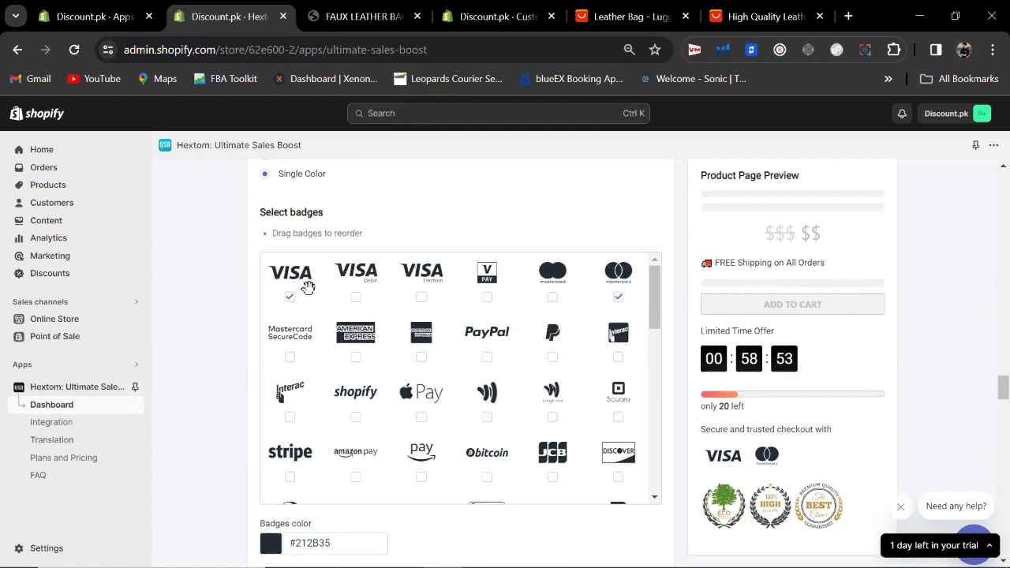
left_click(553, 297)
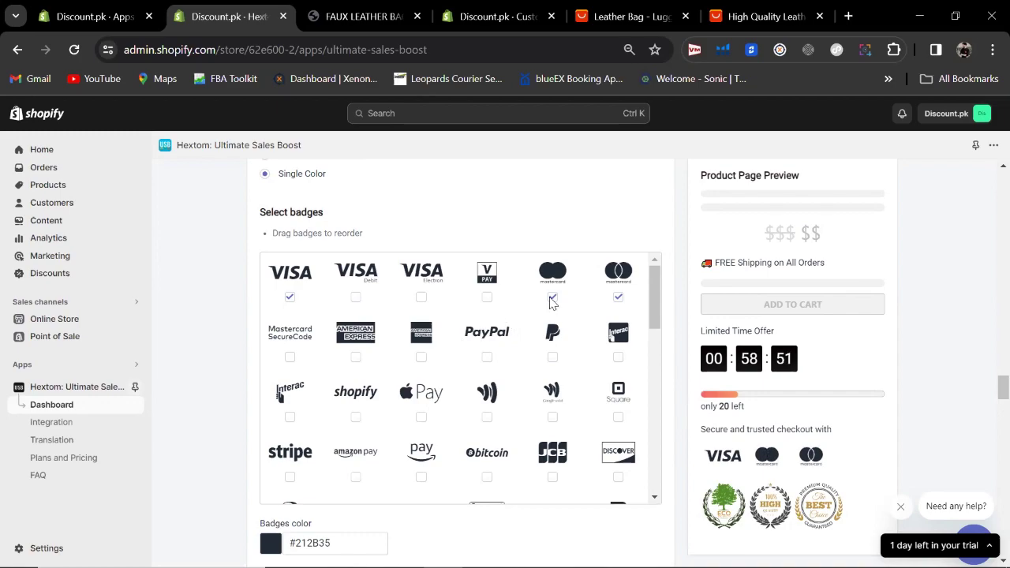
left_click(489, 357)
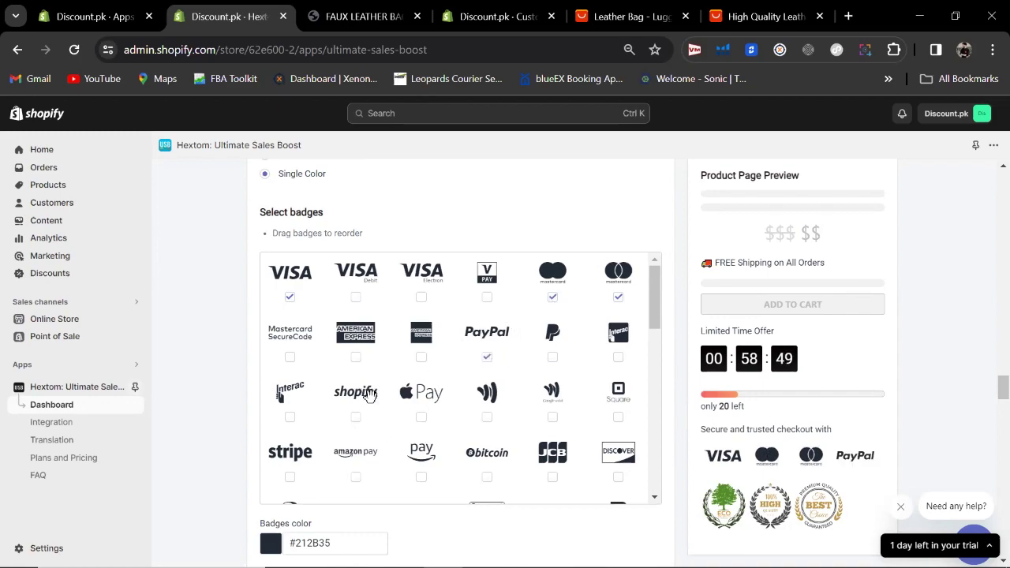
left_click(420, 418)
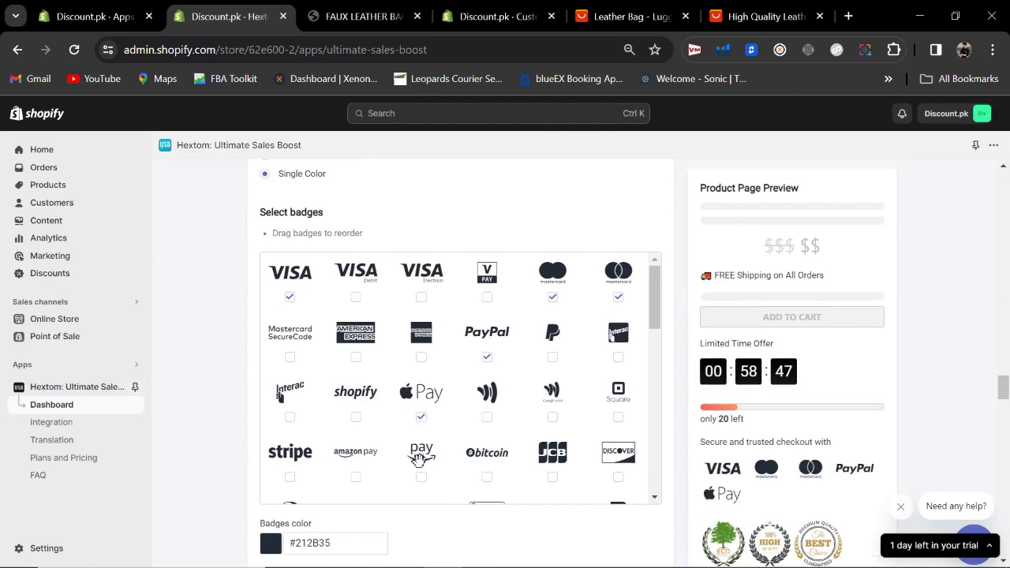
left_click(292, 477)
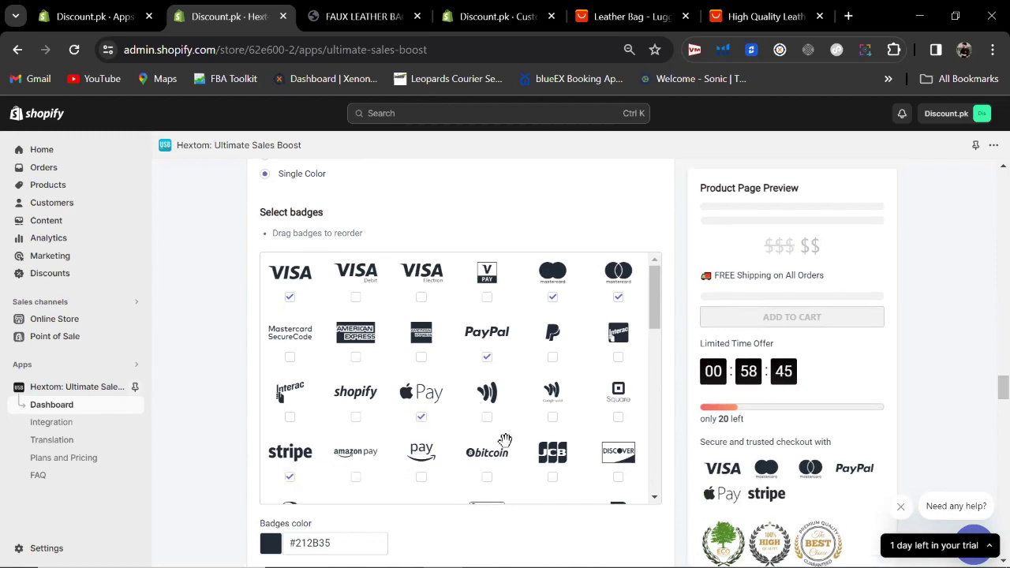
Untick the High Quality, Best Choice and Eco trust badges
scroll(988, 410, "down", 6)
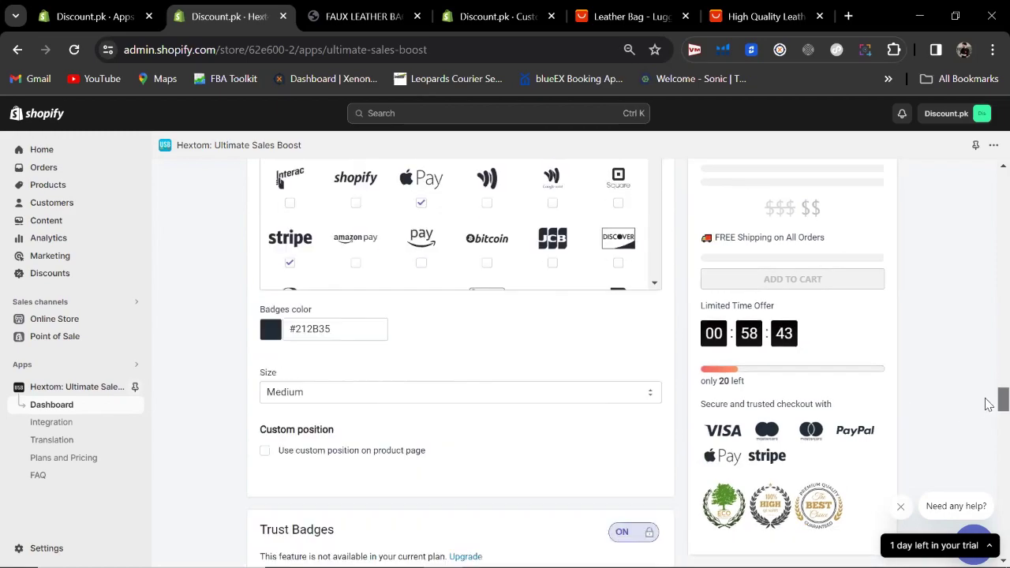
scroll(988, 421, "down", 3)
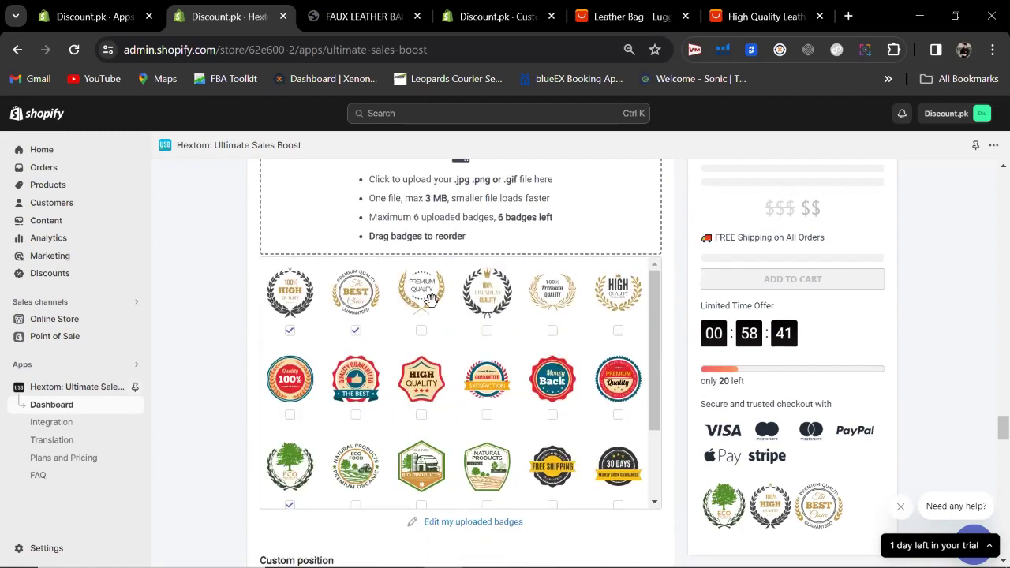
left_click(290, 333)
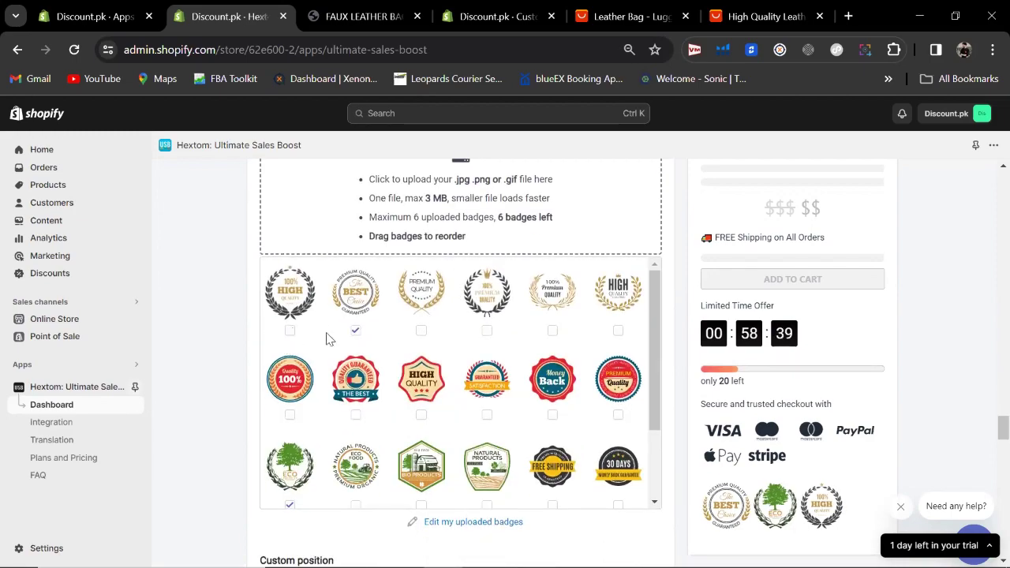
left_click(357, 332)
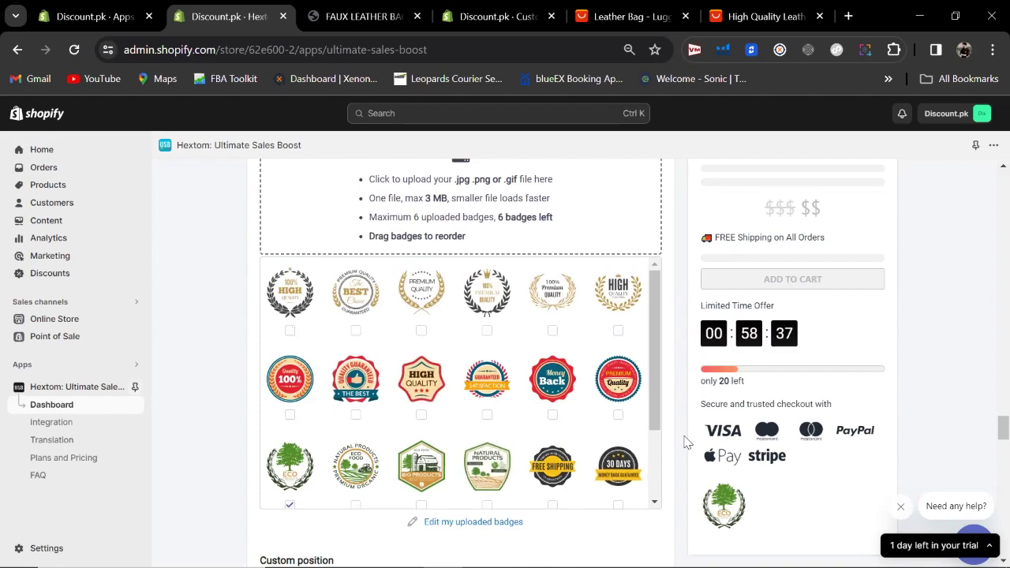
scroll(986, 441, "down", 3)
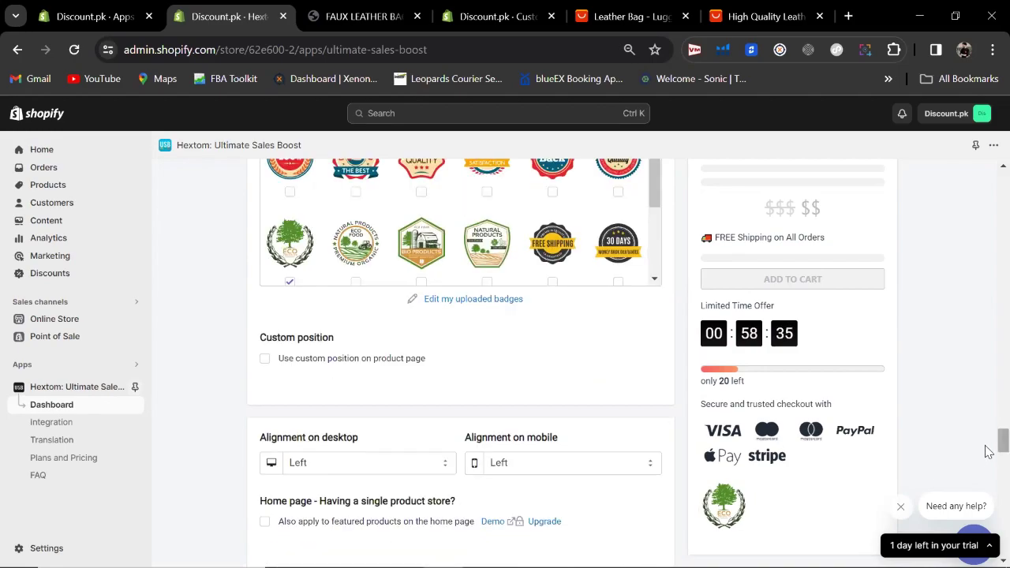
left_click(290, 282)
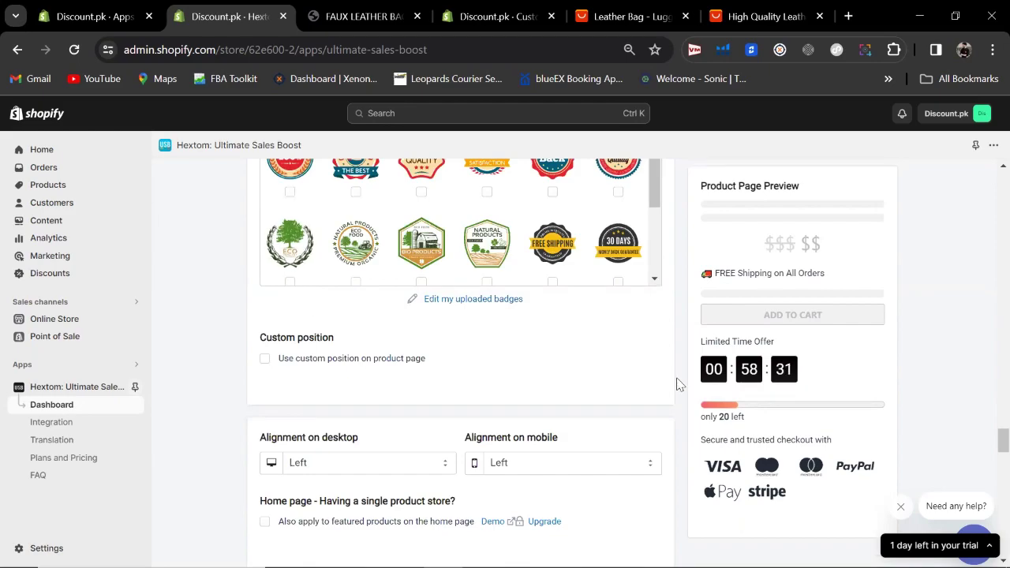
scroll(987, 432, "down", 10)
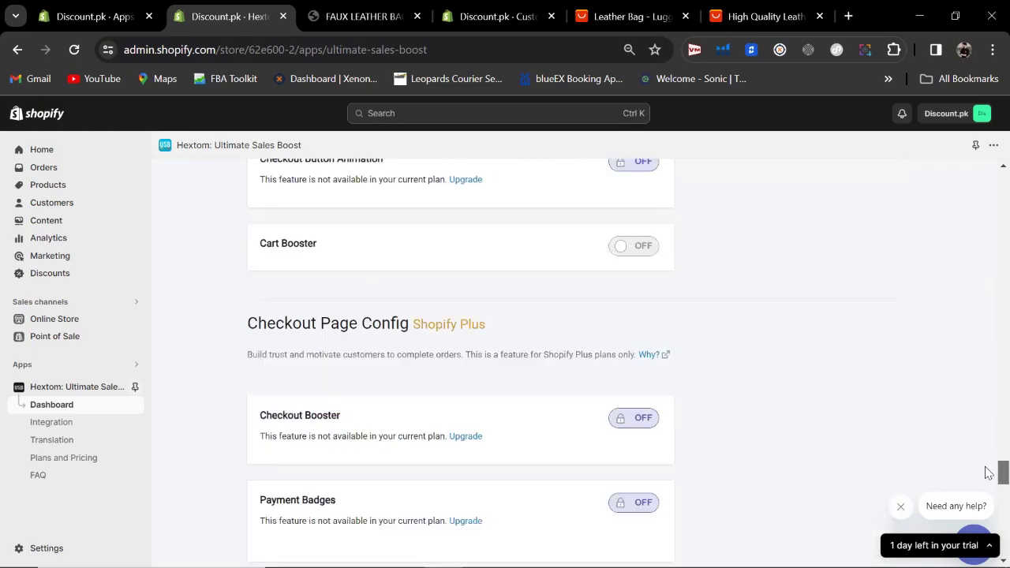
Save the sales sticker campaign and dismiss the 'Boost Created Successfully!' confirmation
scroll(987, 475, "down", 18)
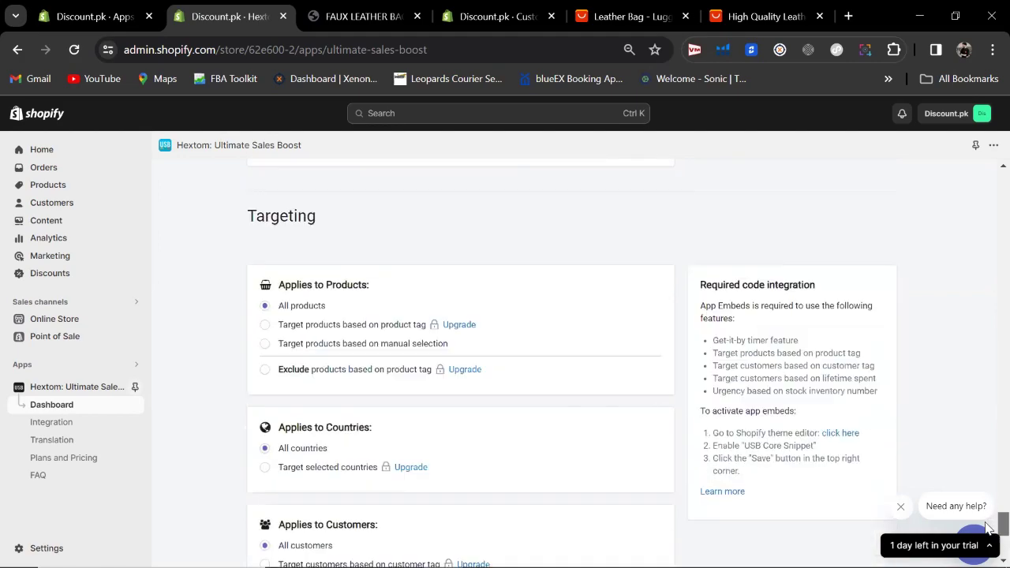
left_click(868, 453)
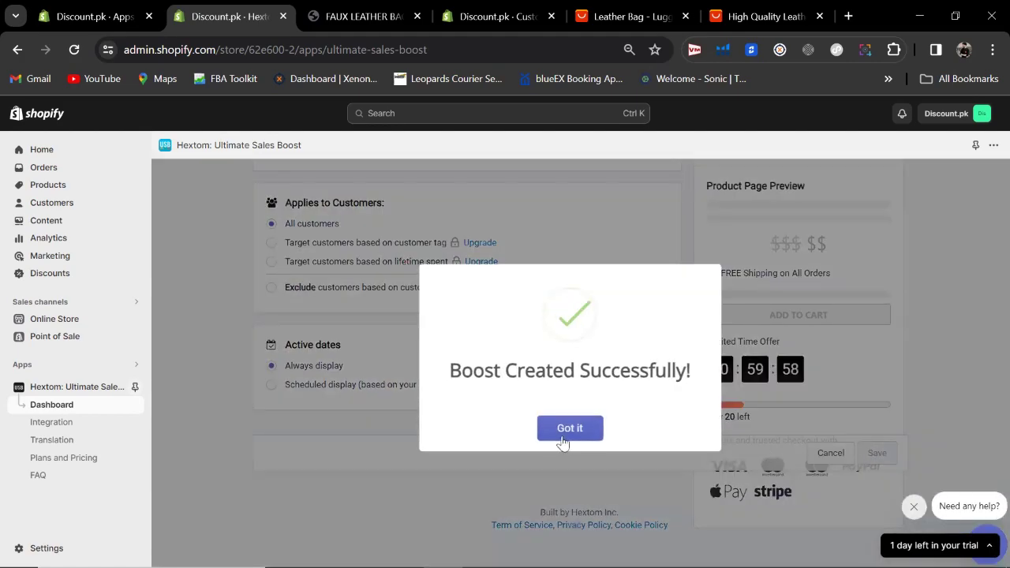
left_click(569, 428)
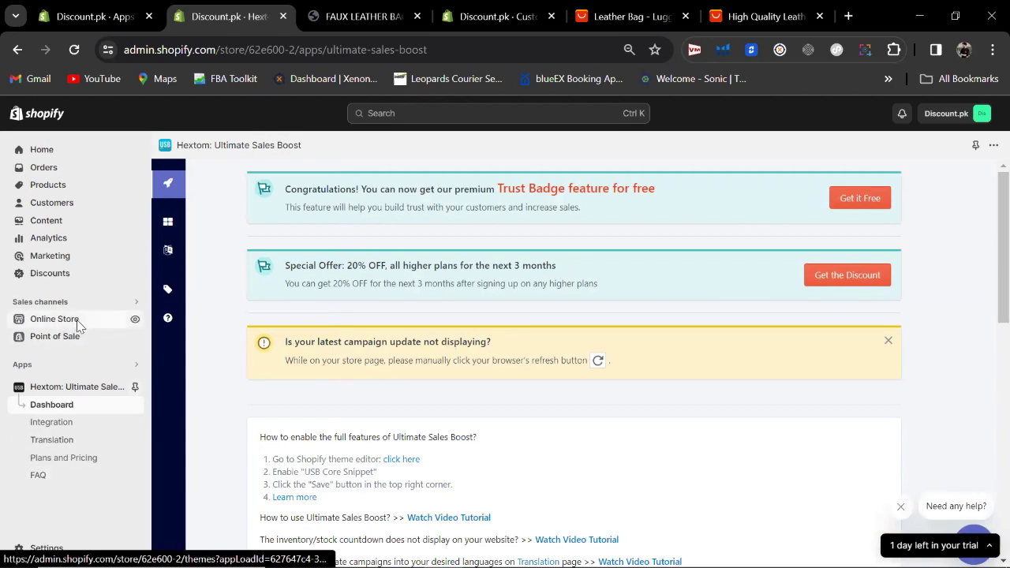
left_click(77, 324)
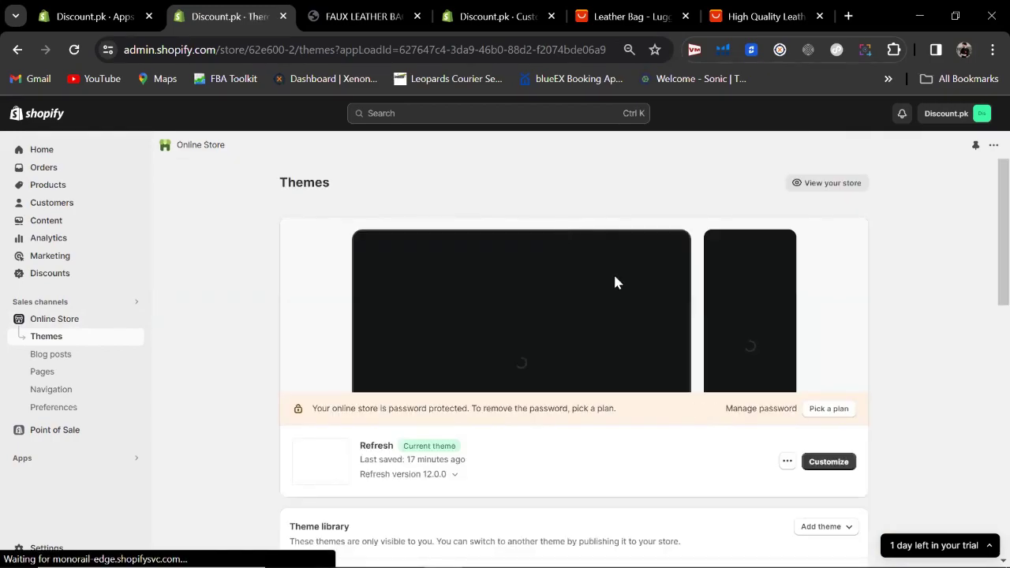
Switch on the USB Core Snippet app embed in the theme editor and save the theme
left_click(829, 464)
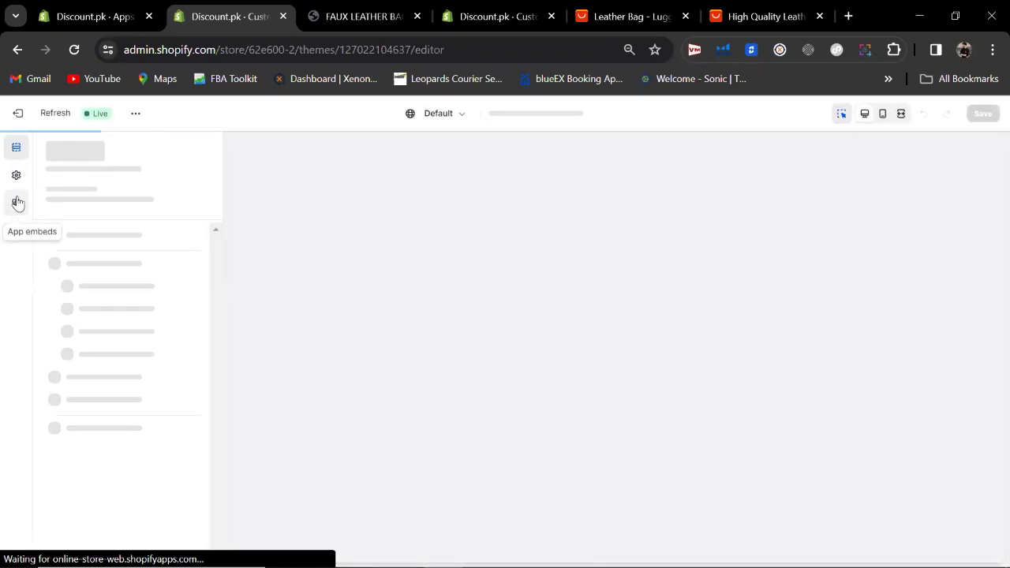
left_click(17, 203)
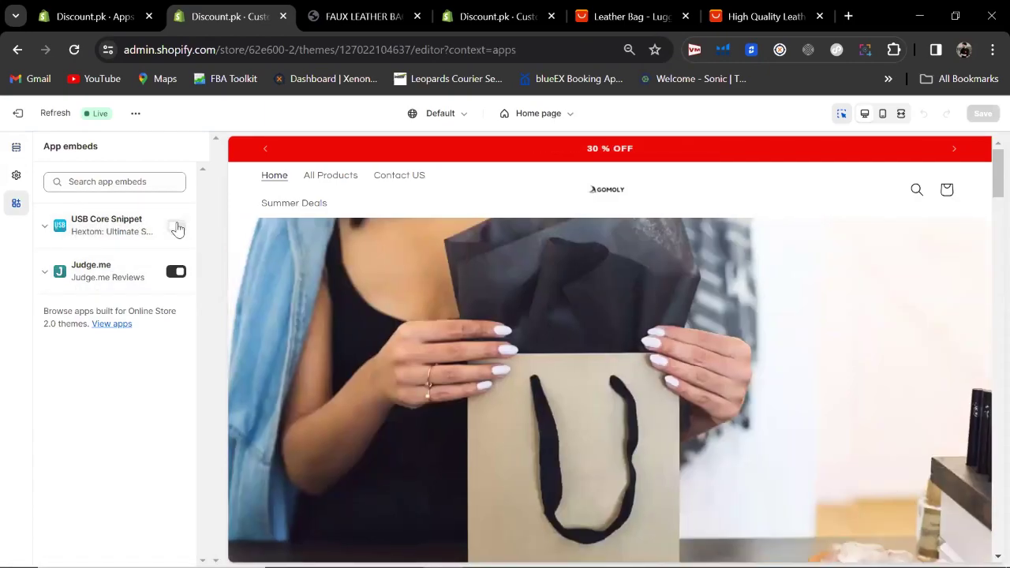
left_click(176, 227)
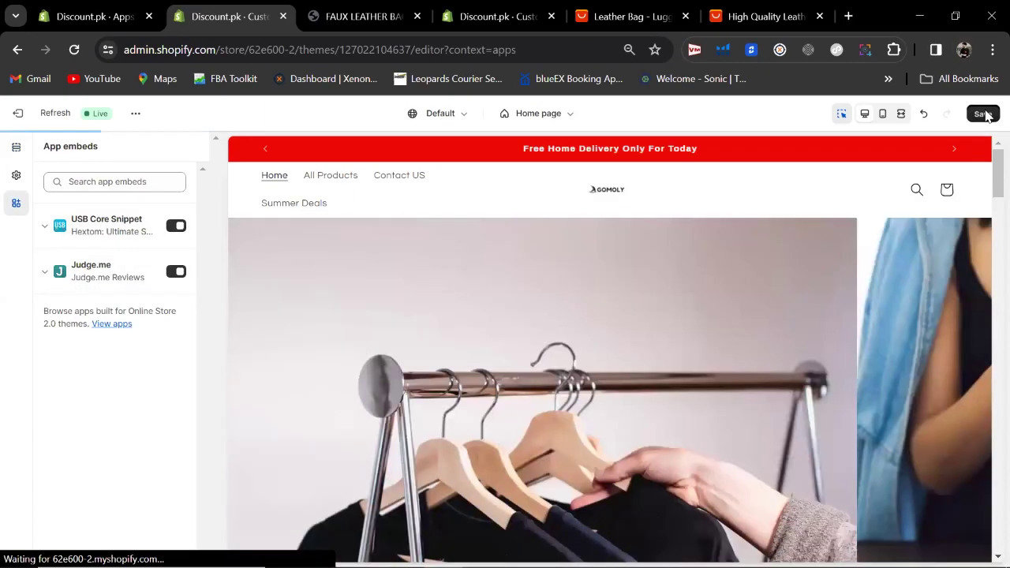
left_click(983, 113)
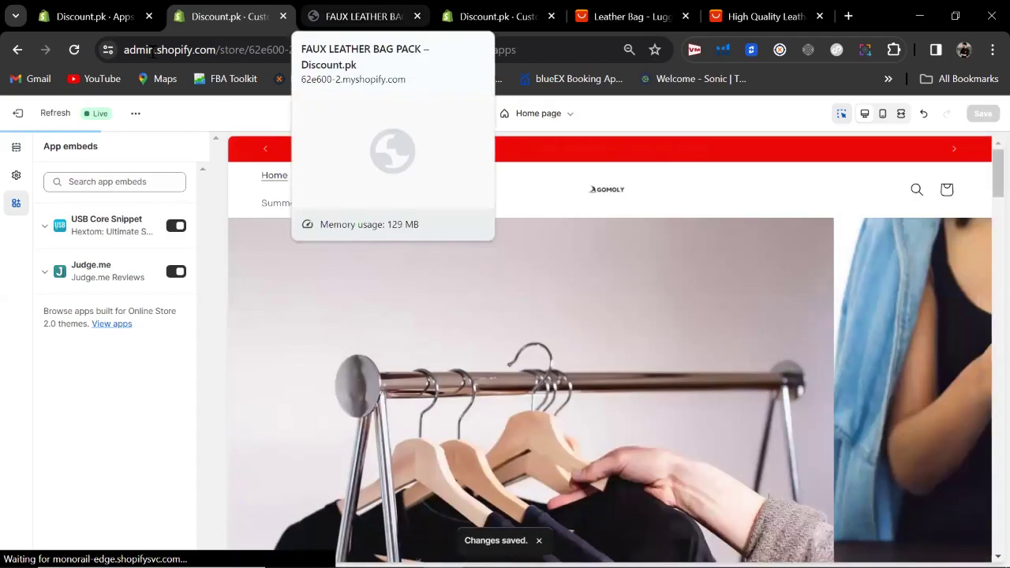
left_click(363, 16)
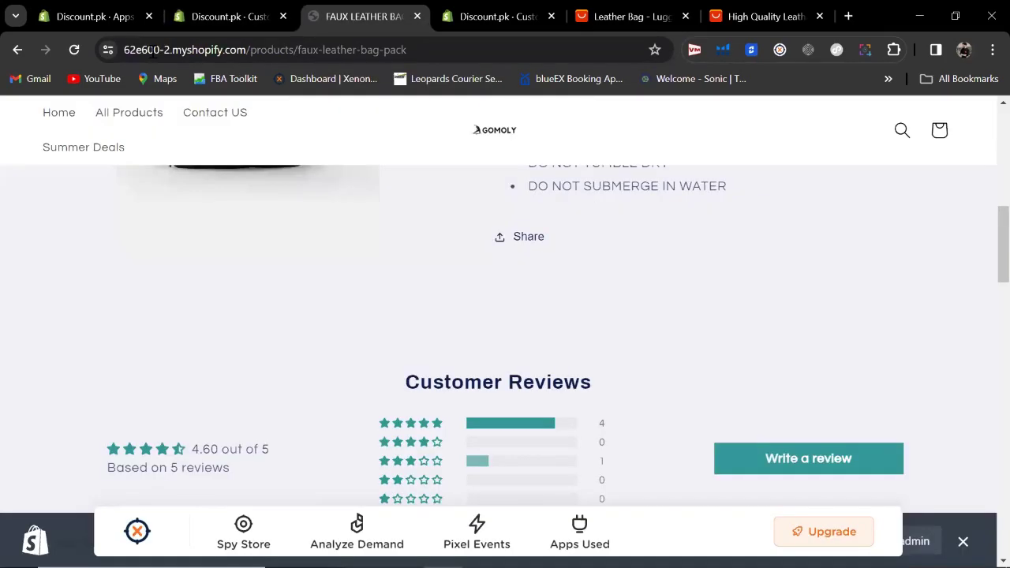
Reload the FAUX LEATHER BAG PACK page and check its free shipping, countdown and payment badges
left_click(75, 50)
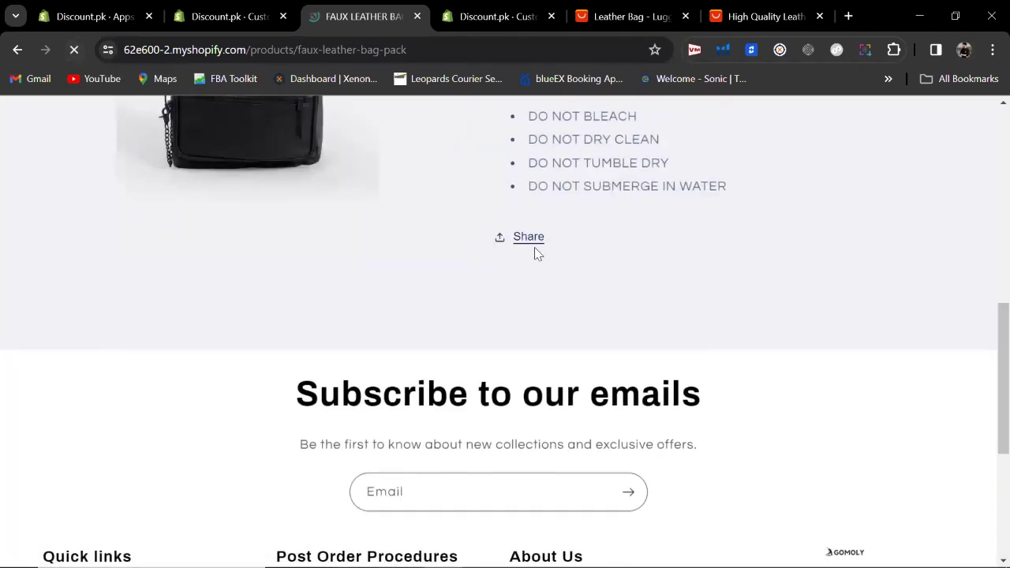
scroll(991, 352, "up", 7)
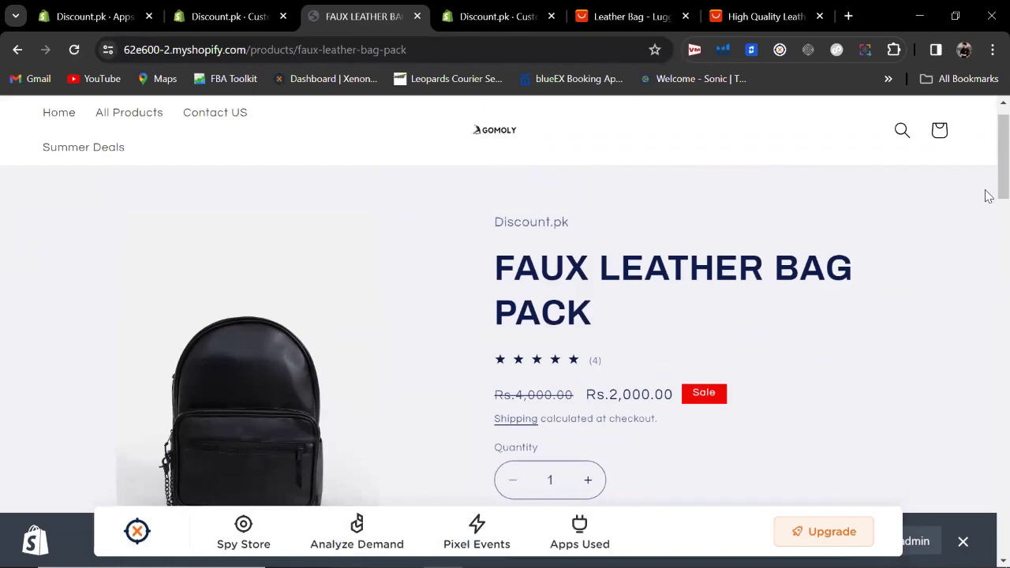
scroll(987, 180, "down", 3)
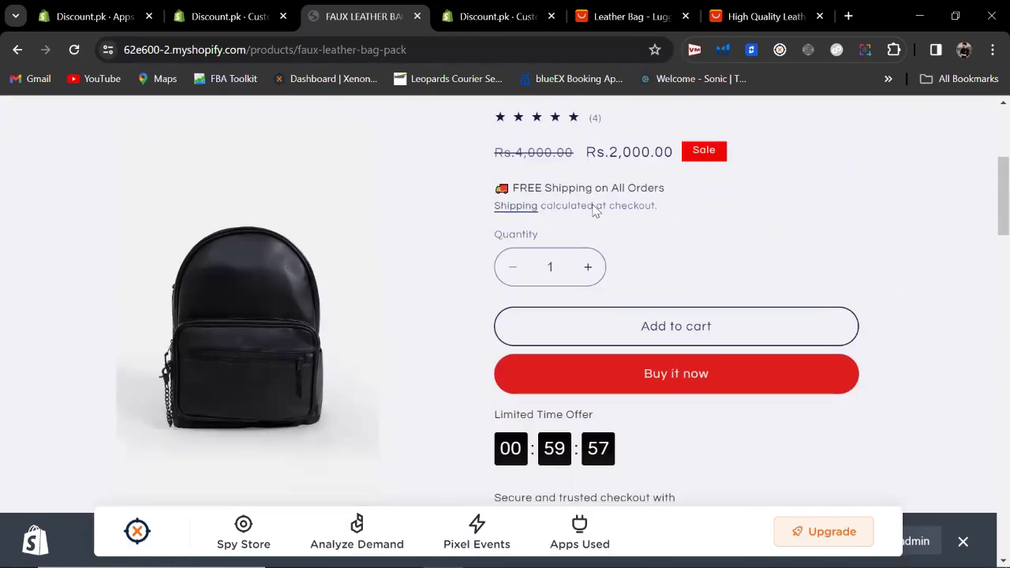
scroll(988, 250, "down", 2)
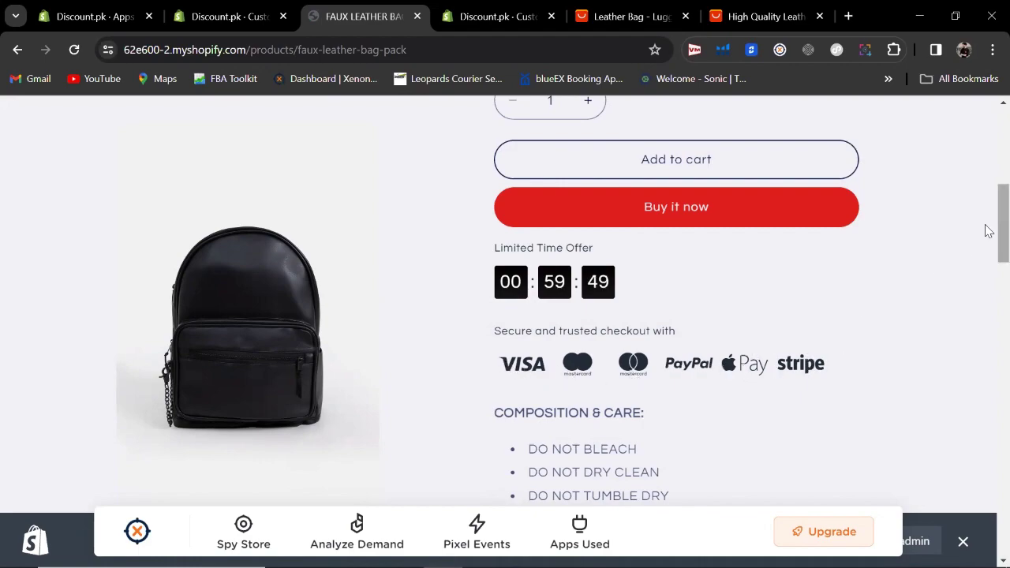
scroll(988, 214, "up", 4)
scroll(989, 166, "down", 7)
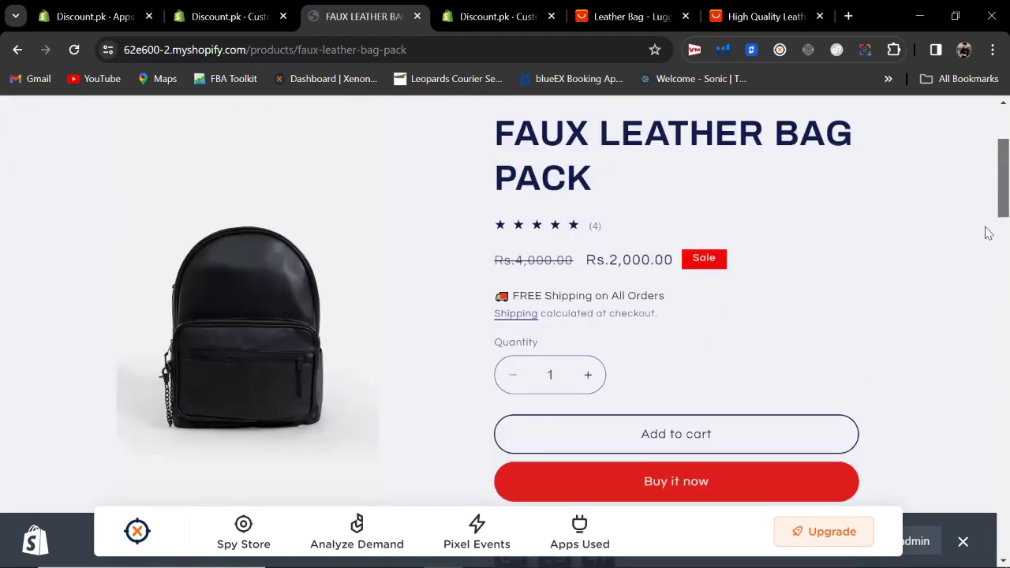
scroll(989, 264, "up", 1)
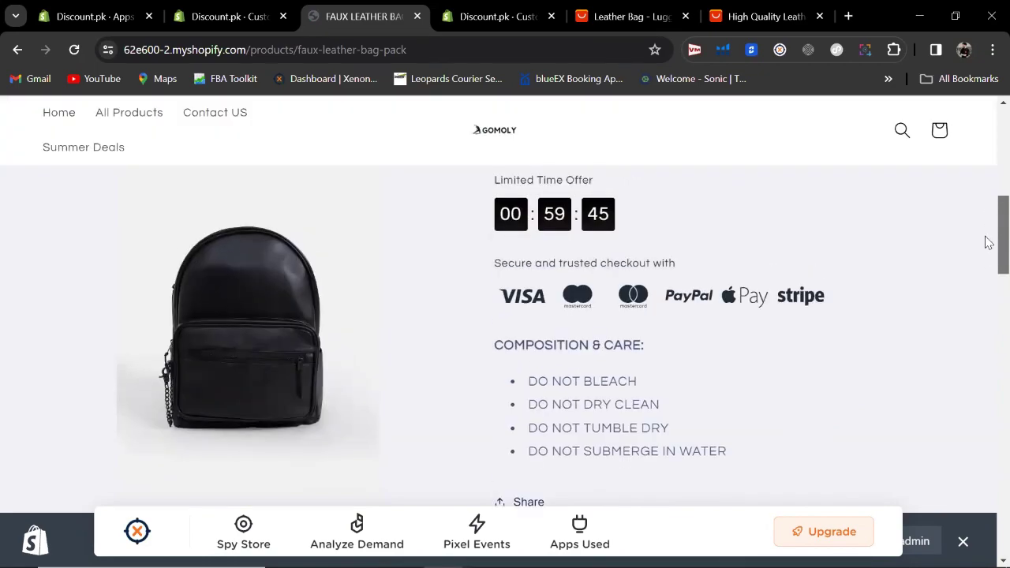
scroll(986, 260, "down", 4)
scroll(987, 292, "up", 2)
scroll(989, 272, "up", 7)
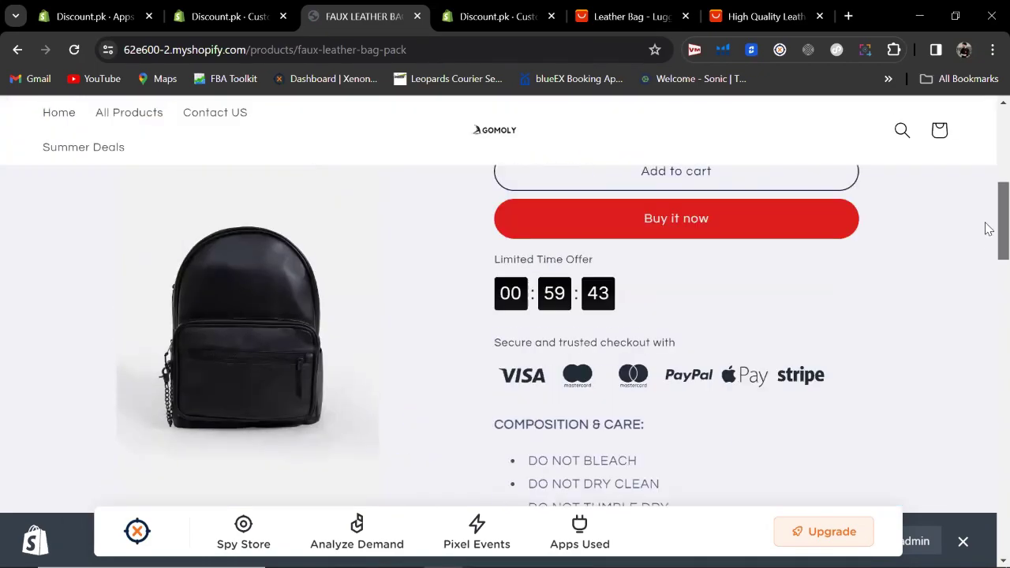
scroll(986, 210, "down", 6)
scroll(989, 268, "down", 5)
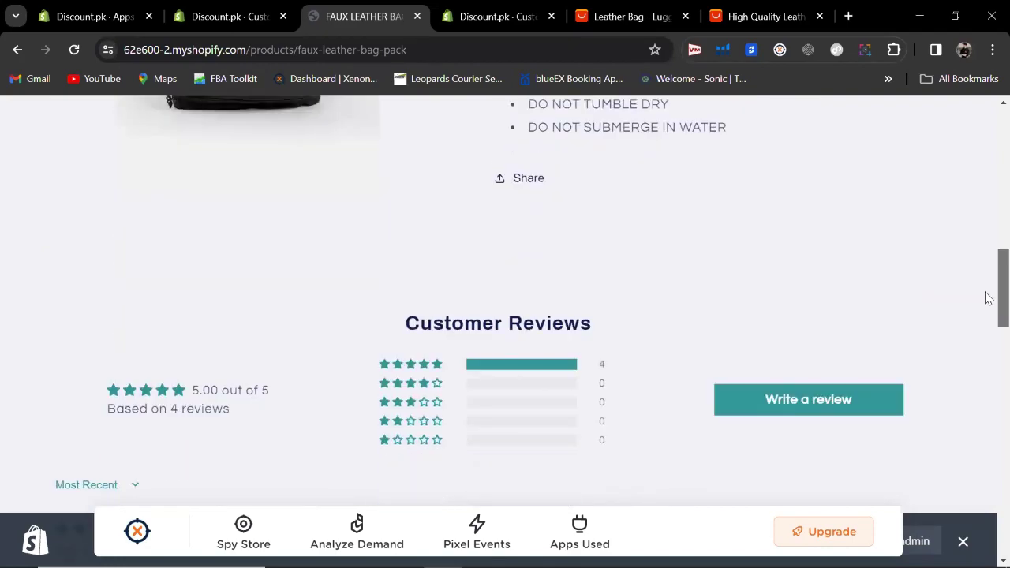
scroll(987, 395, "down", 4)
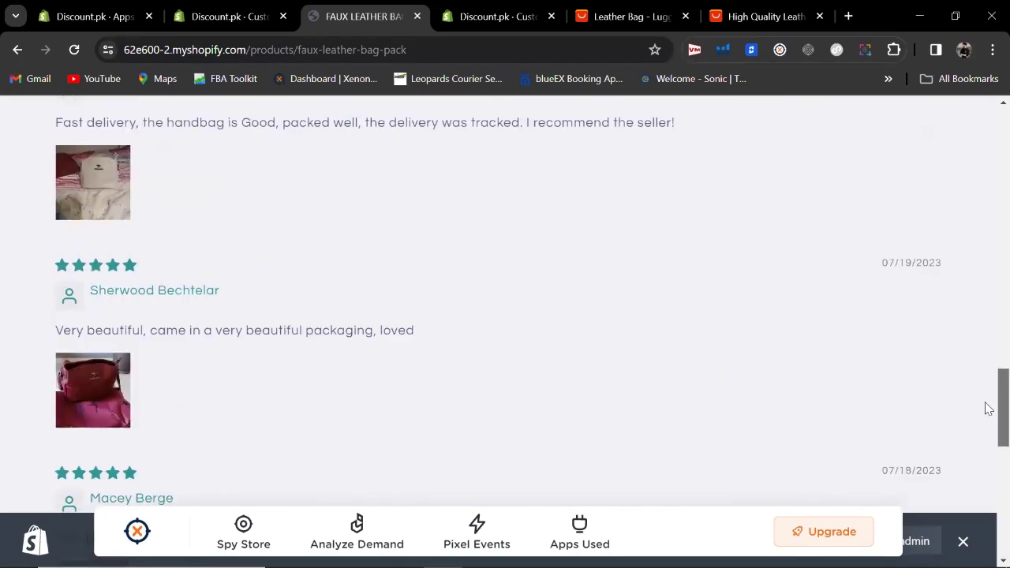
scroll(985, 229, "up", 12)
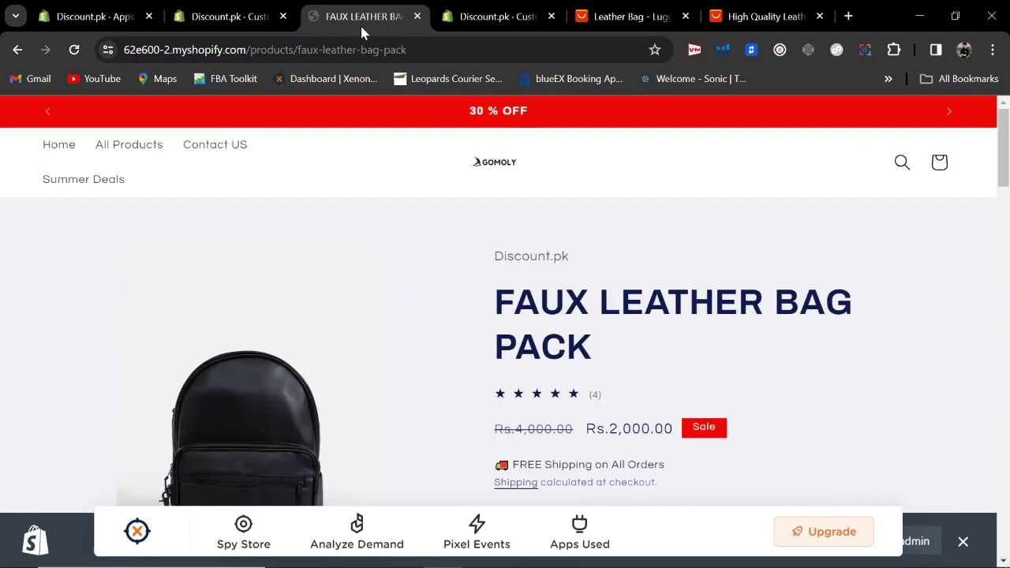
left_click(111, 11)
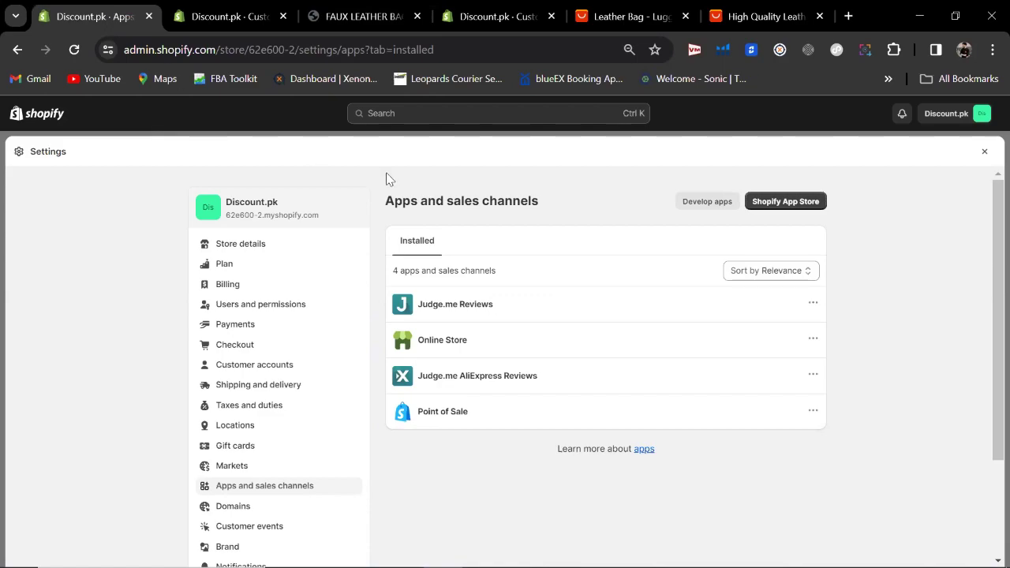
Find Releasit COD Form & Upsells in the Shopify App Store via 'releas' and start its installation
left_click(795, 205)
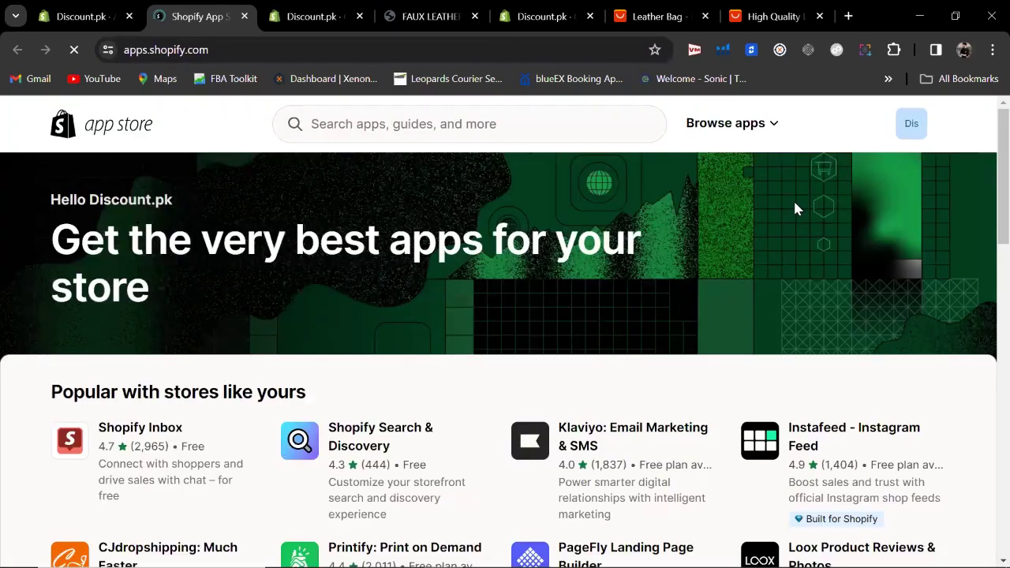
left_click(485, 108)
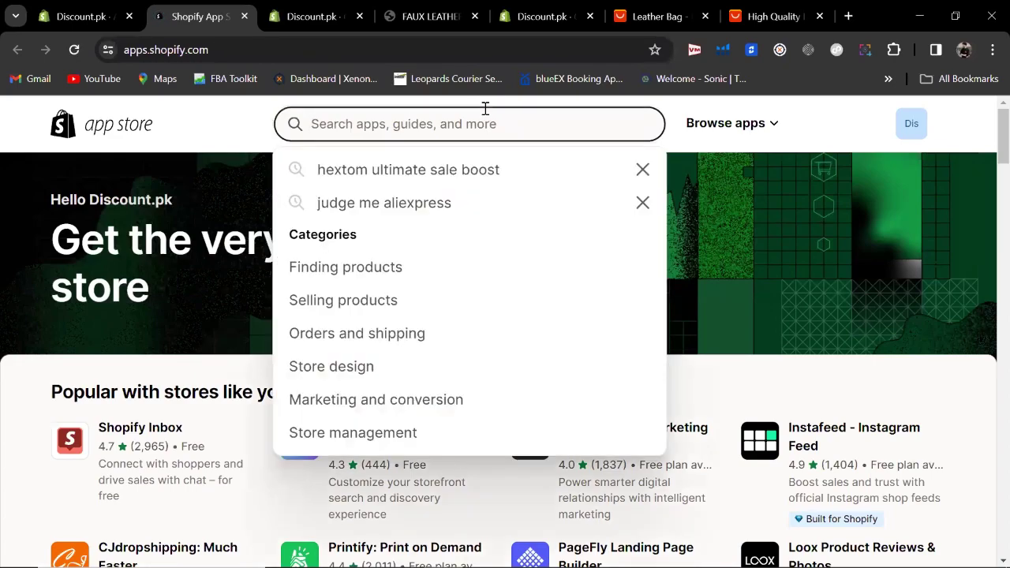
type("r")
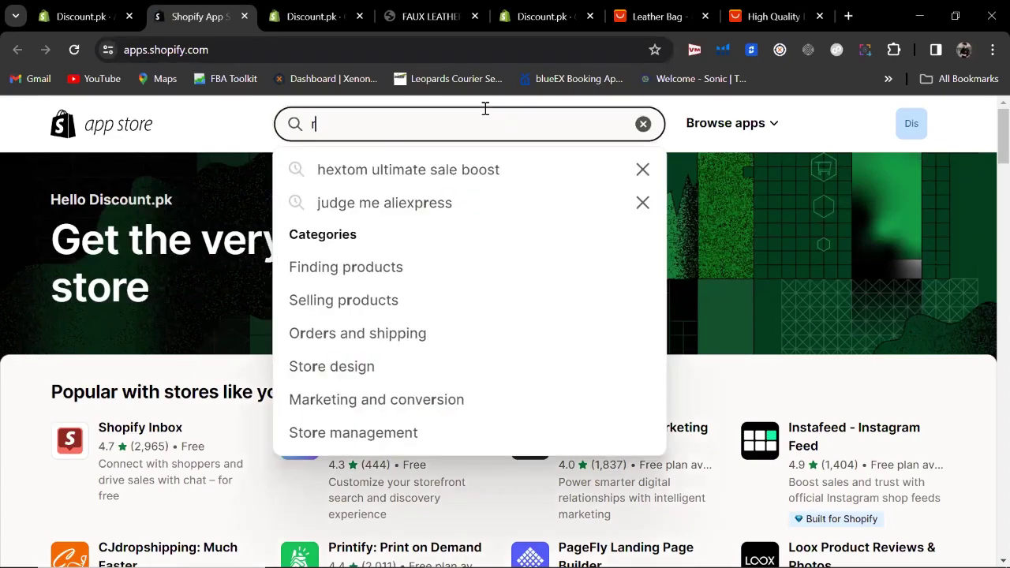
type("eleas")
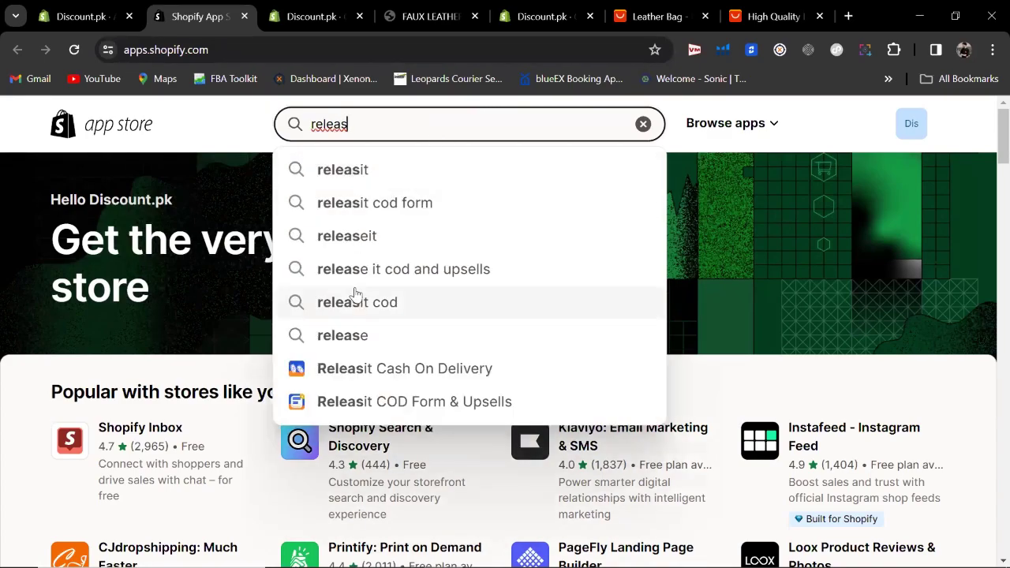
left_click(371, 401)
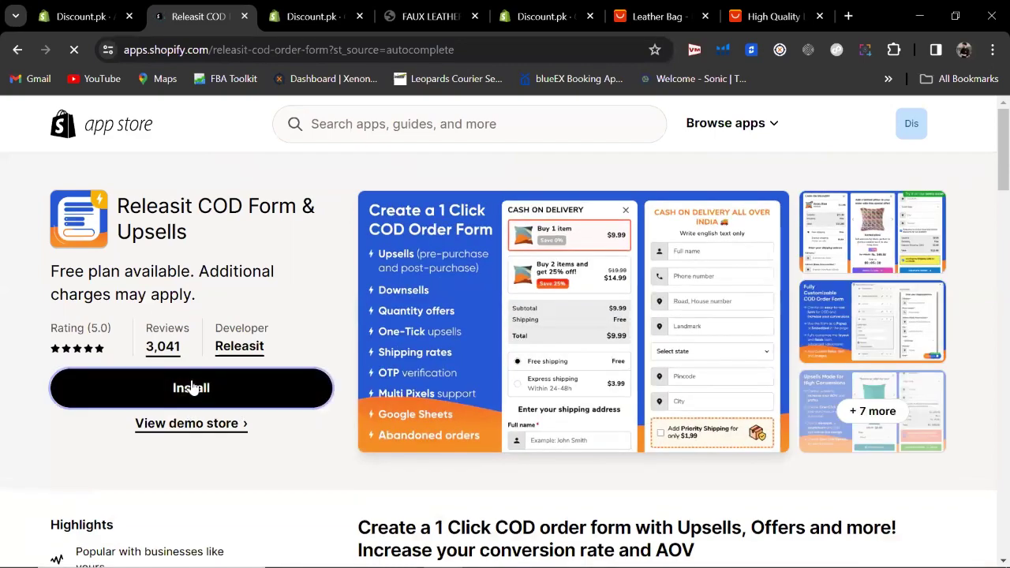
left_click(192, 387)
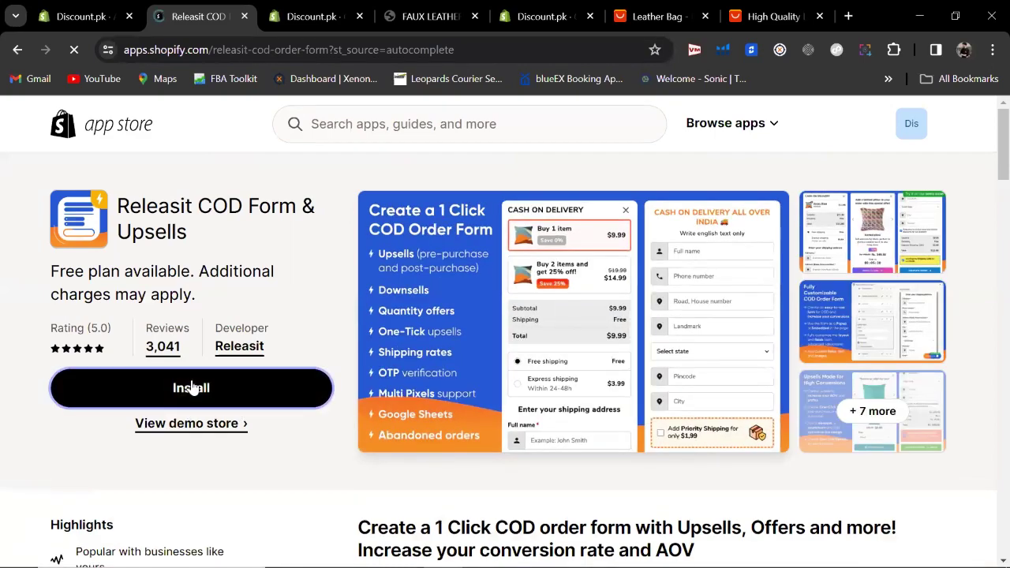
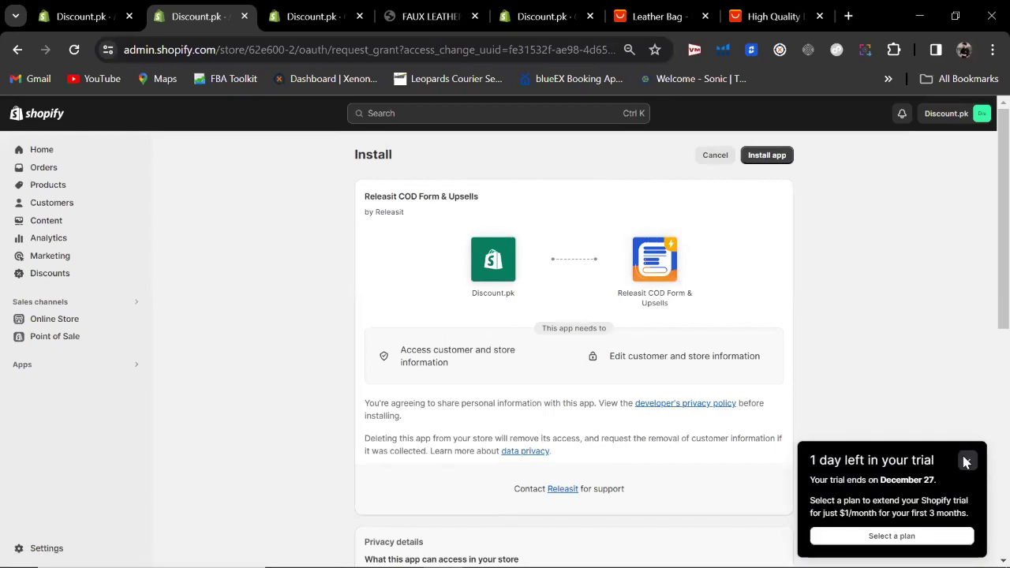
Install the Releasit COD Form & Upsells app with English as its language
left_click(964, 462)
left_click(778, 157)
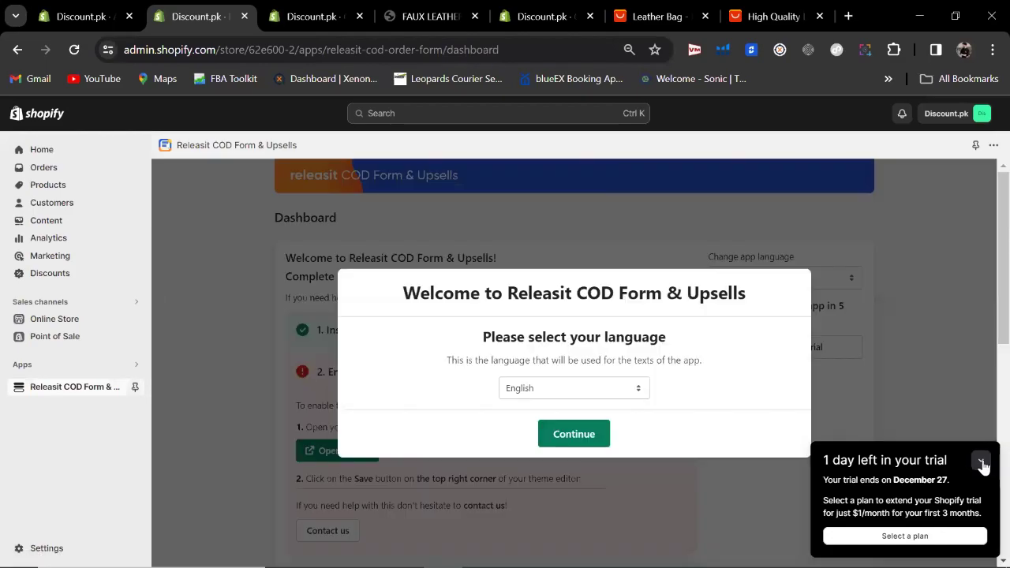
left_click(981, 461)
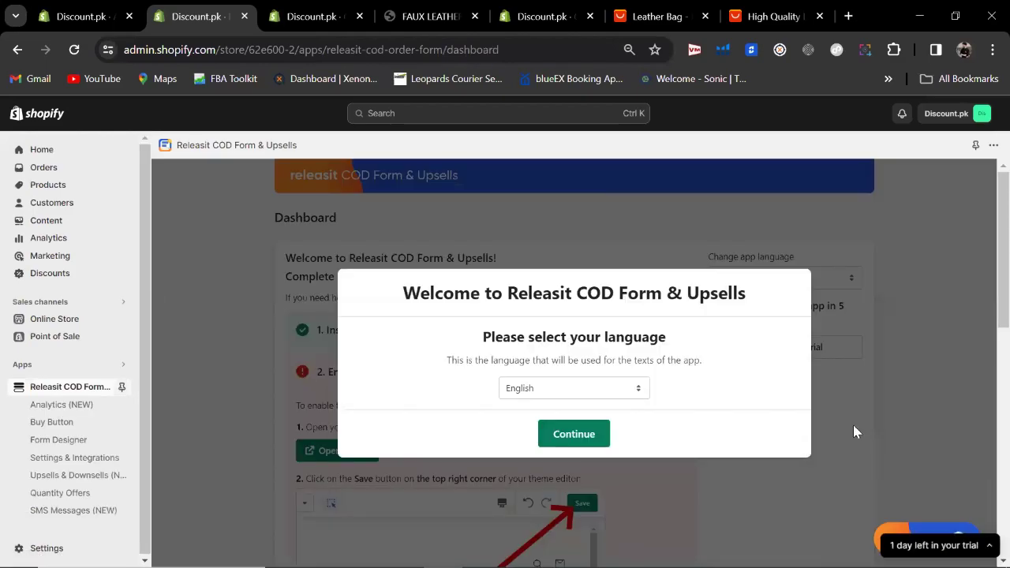
left_click(573, 434)
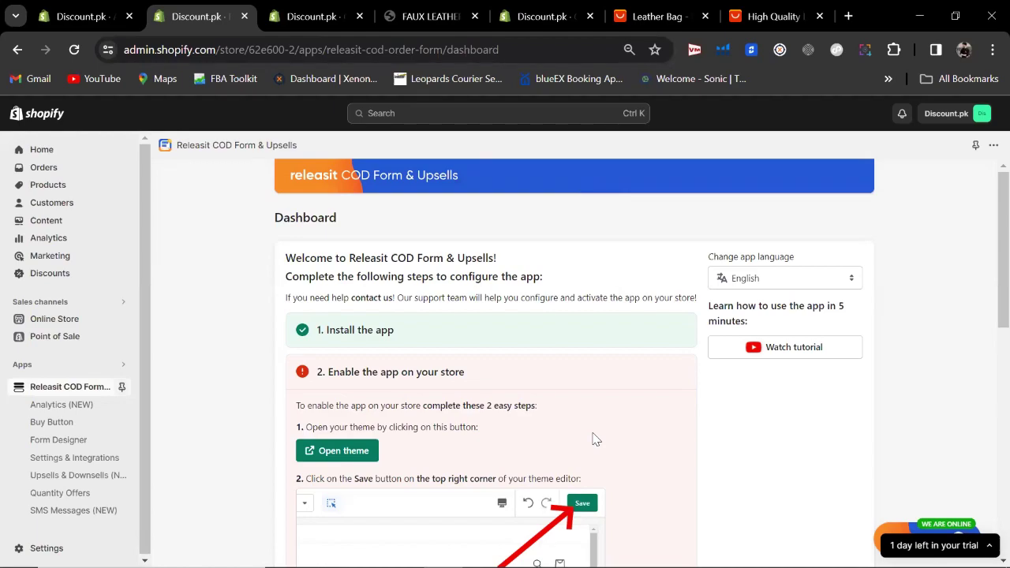
Review the Releasit setup dashboard, then go to the faux leather bag product page
scroll(988, 261, "down", 1)
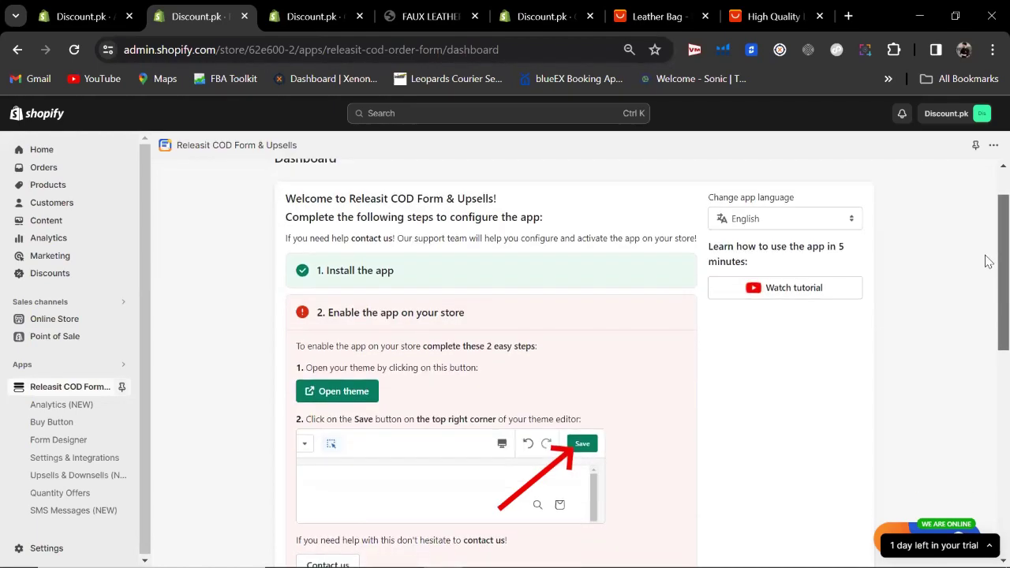
scroll(987, 272, "down", 2)
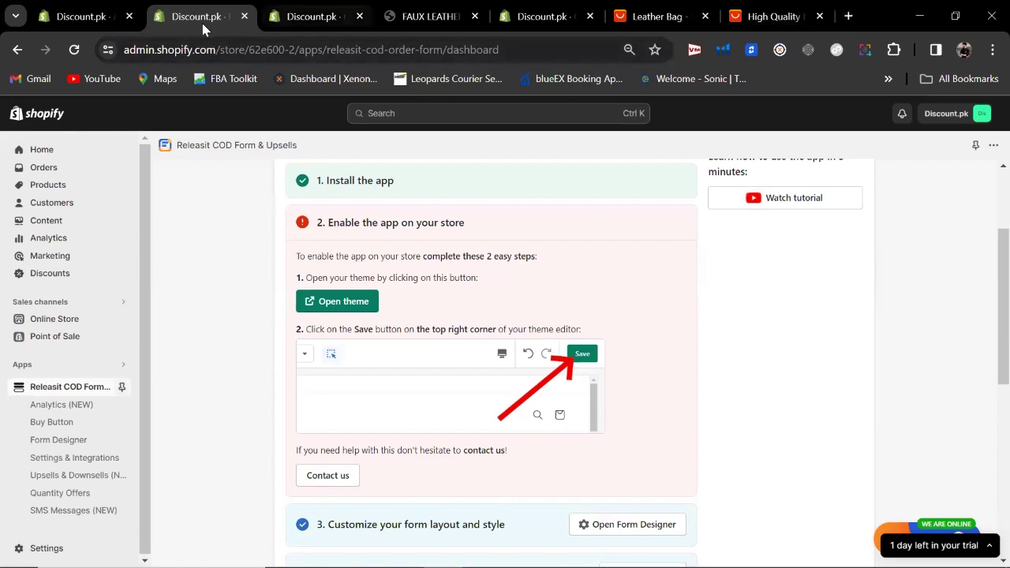
left_click(401, 19)
Use Buy it now on the faux leather bag and review the 'store isn't taking orders' error
scroll(988, 150, "down", 4)
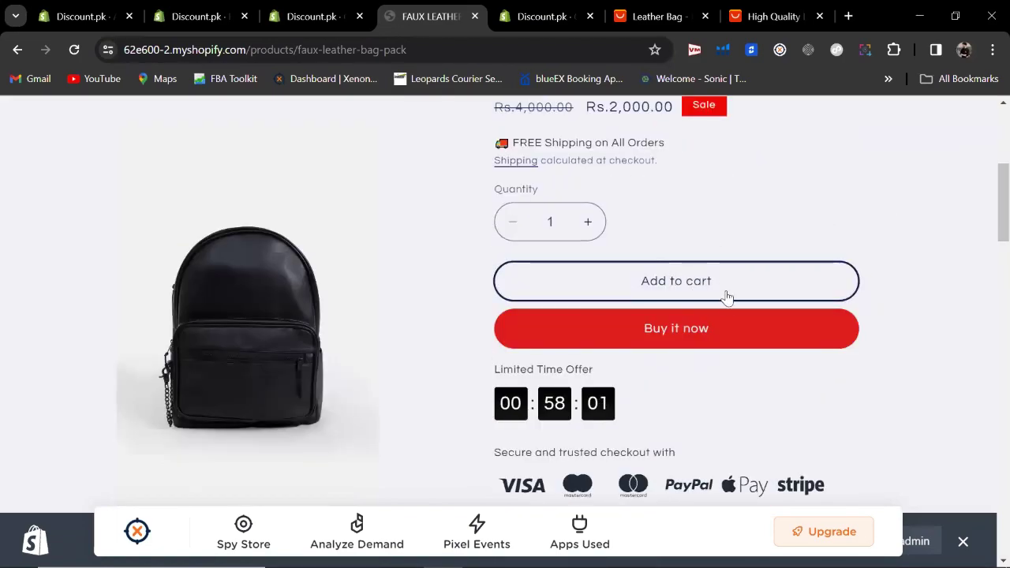
left_click(655, 333)
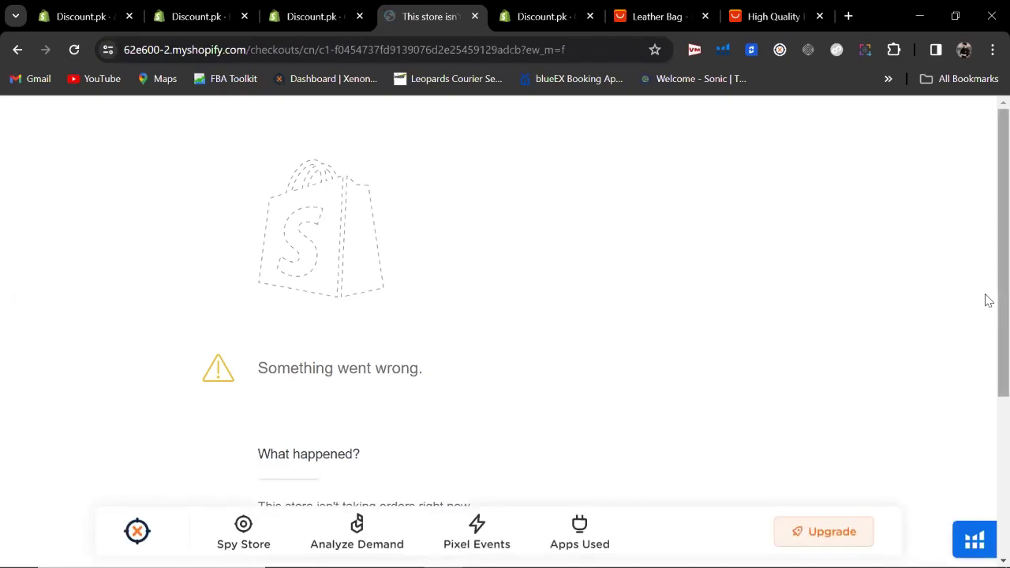
scroll(986, 356, "down", 3)
scroll(986, 451, "down", 1)
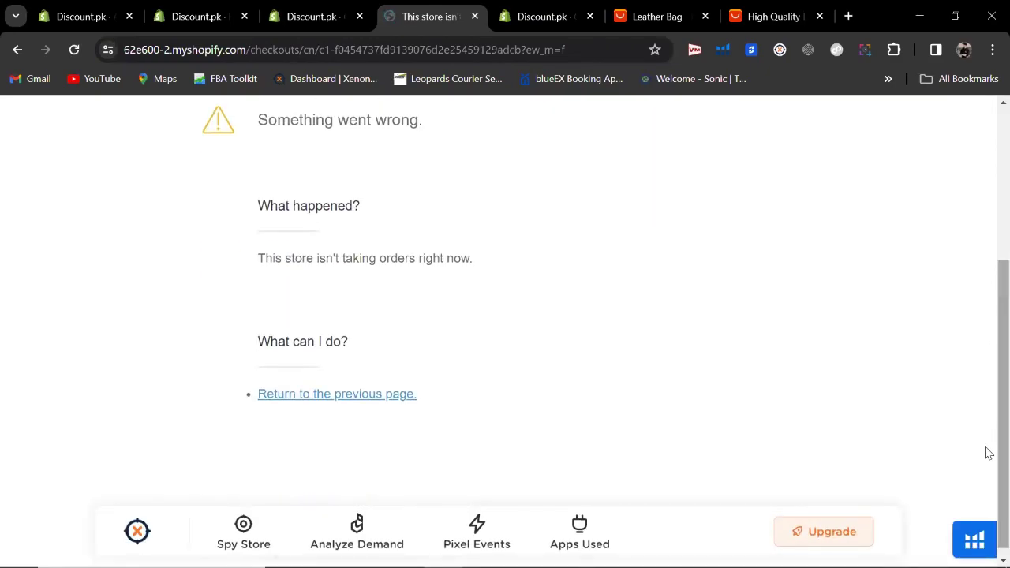
scroll(985, 383, "up", 4)
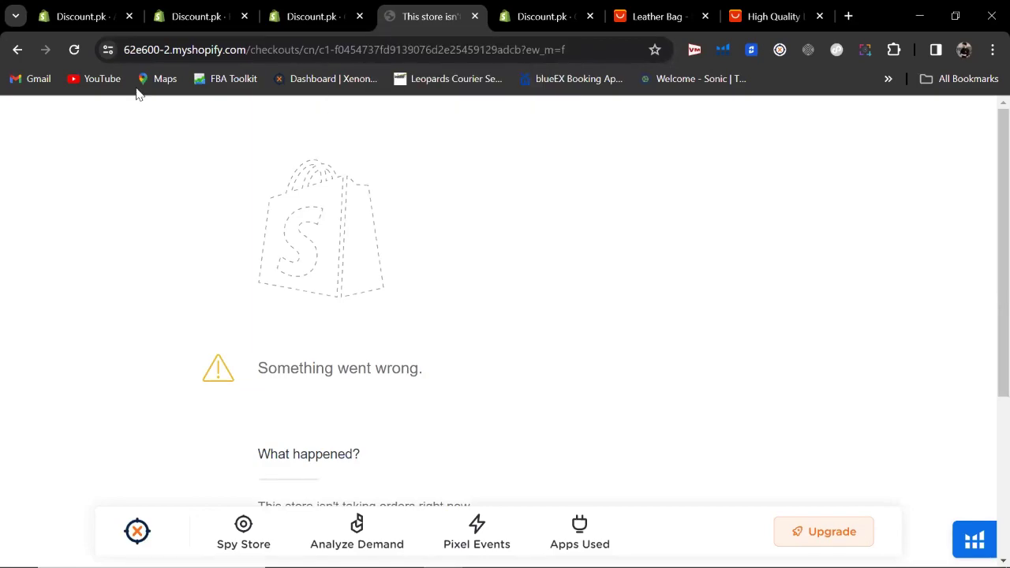
left_click(839, 20)
Search 'scent' and check out Melt Me from the Scents N Stories cart
type("scent")
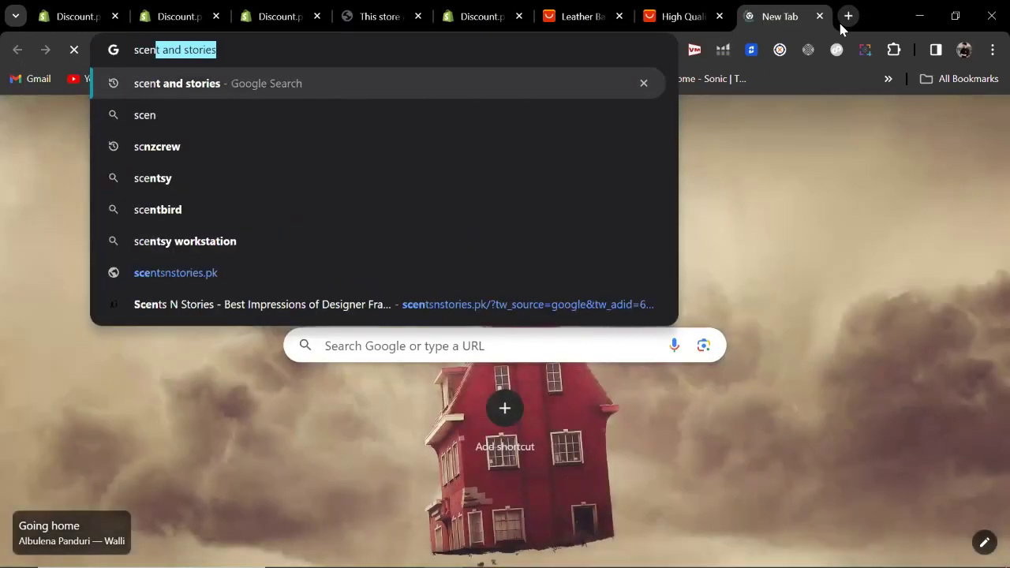
left_click(609, 83)
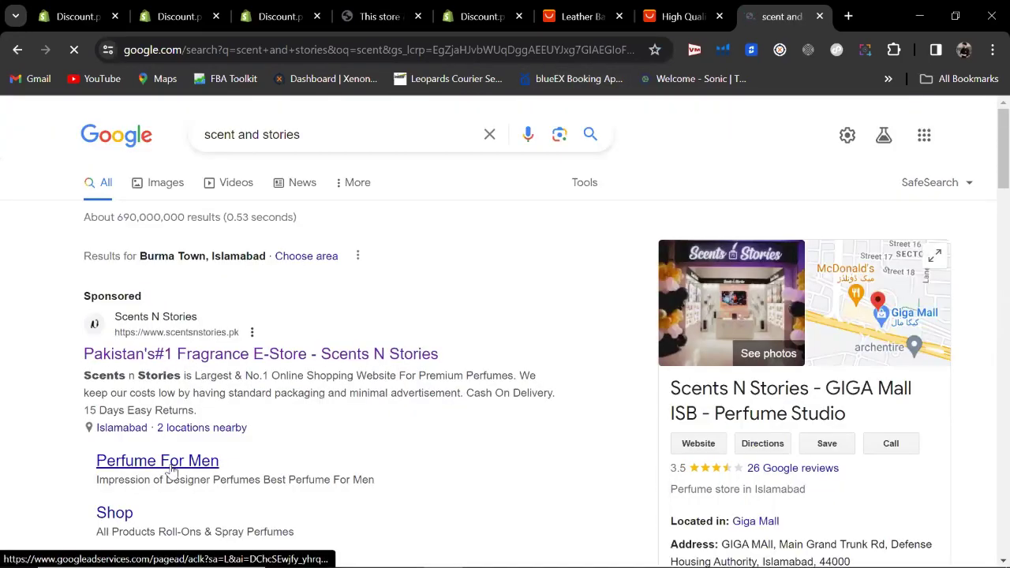
left_click(171, 471)
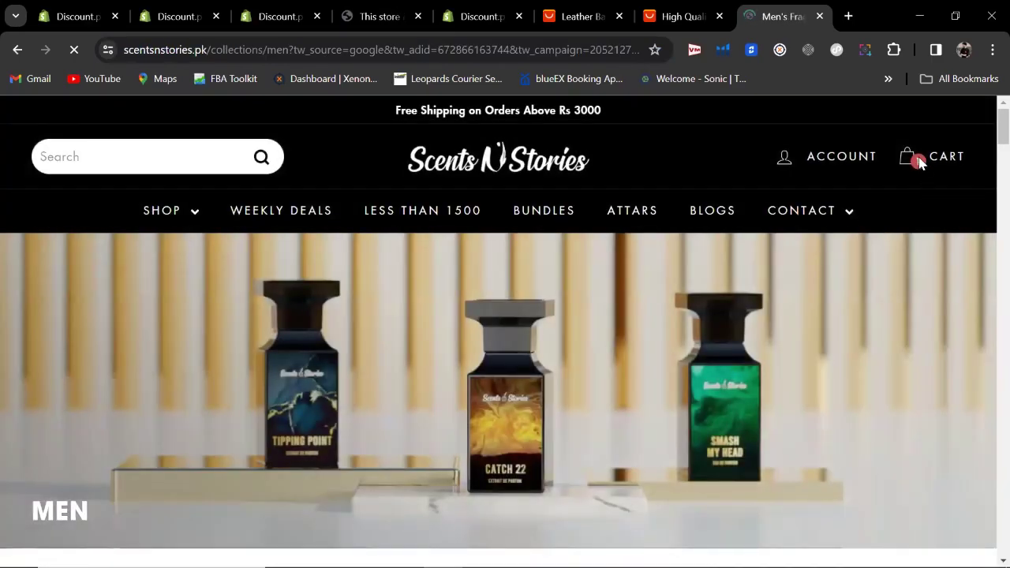
left_click(918, 162)
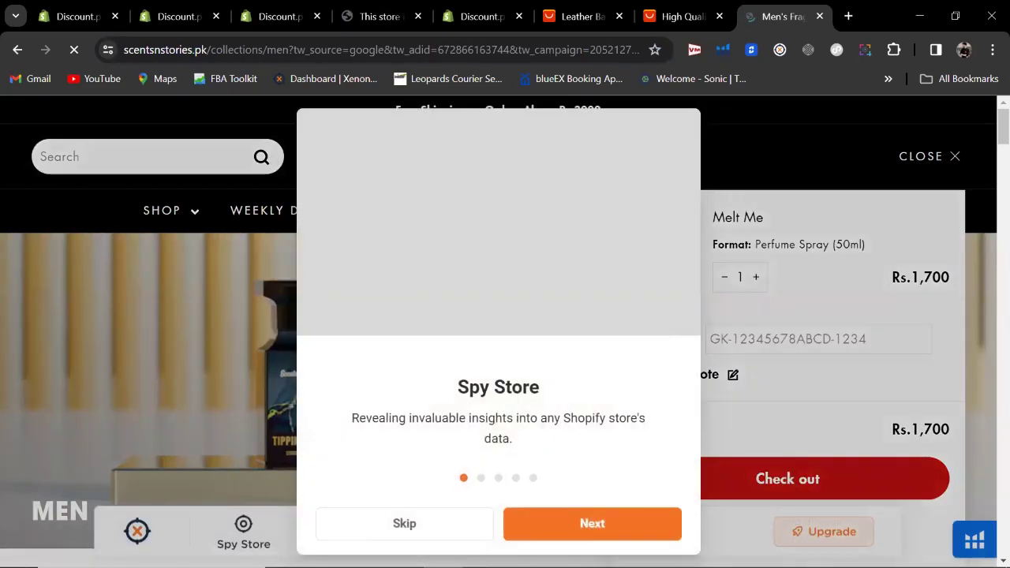
left_click(463, 523)
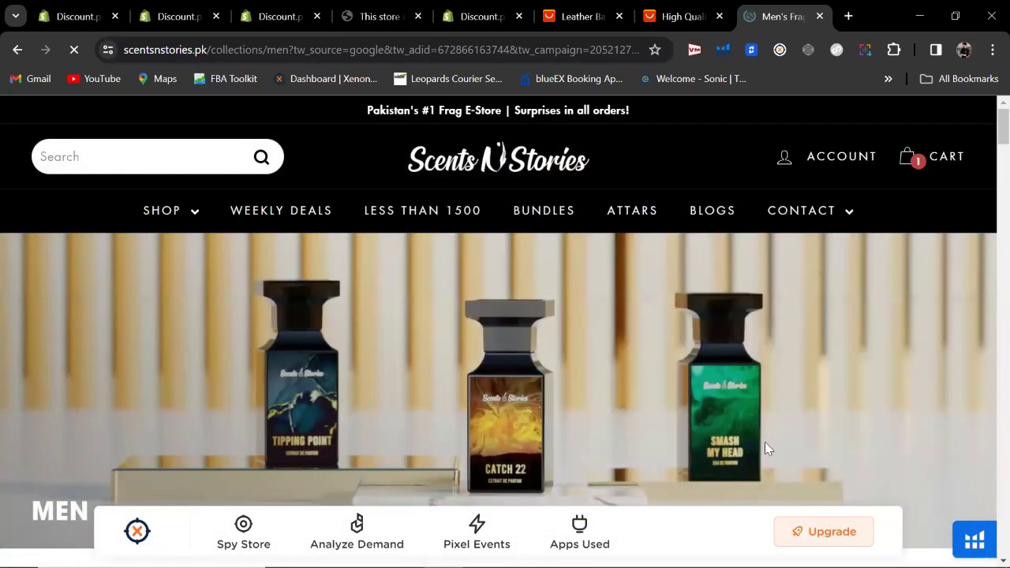
left_click(931, 150)
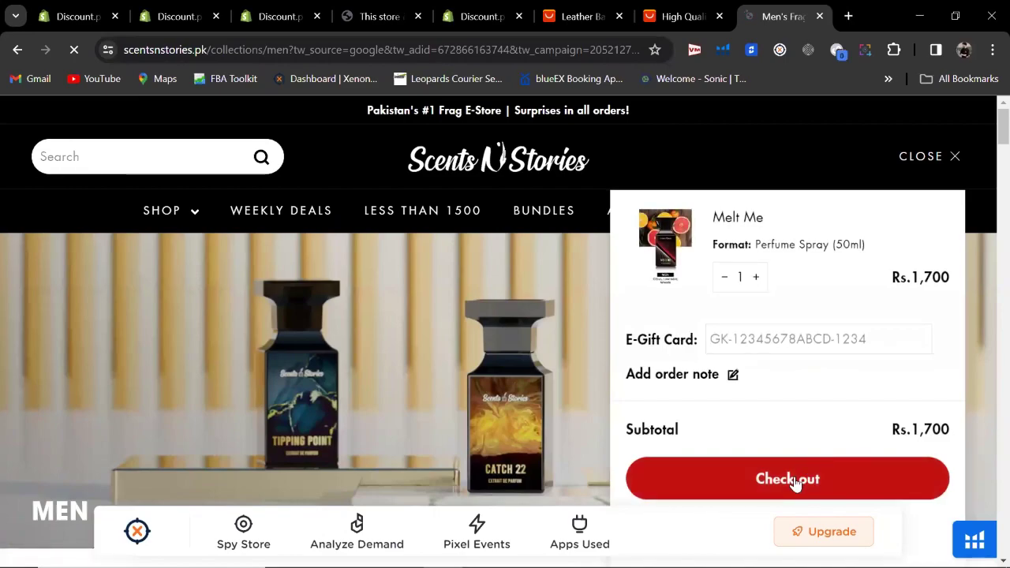
left_click(794, 482)
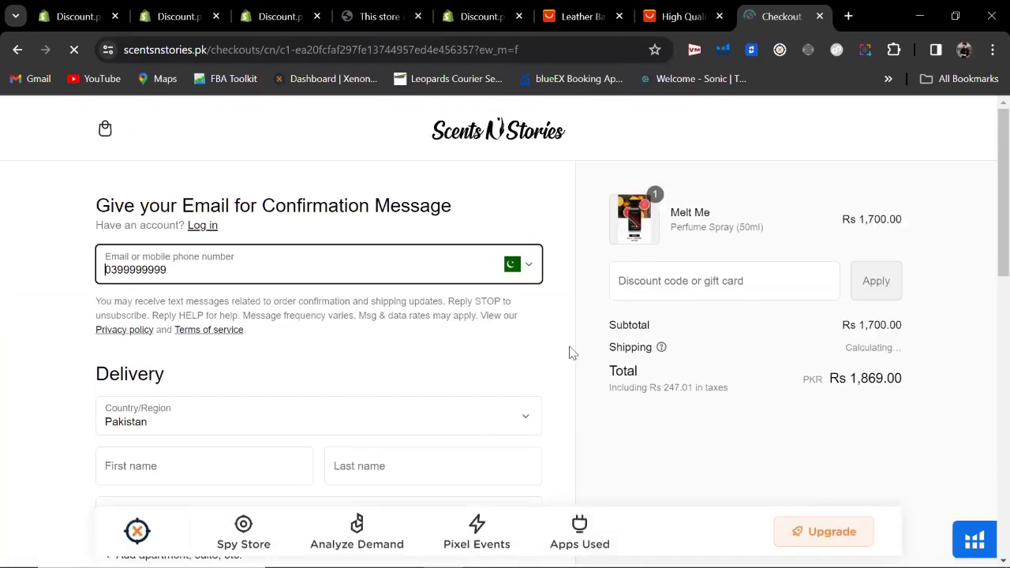
Fill in the checkout's name, address, city and phone fields, then return to Shopify admin
scroll(985, 218, "down", 2)
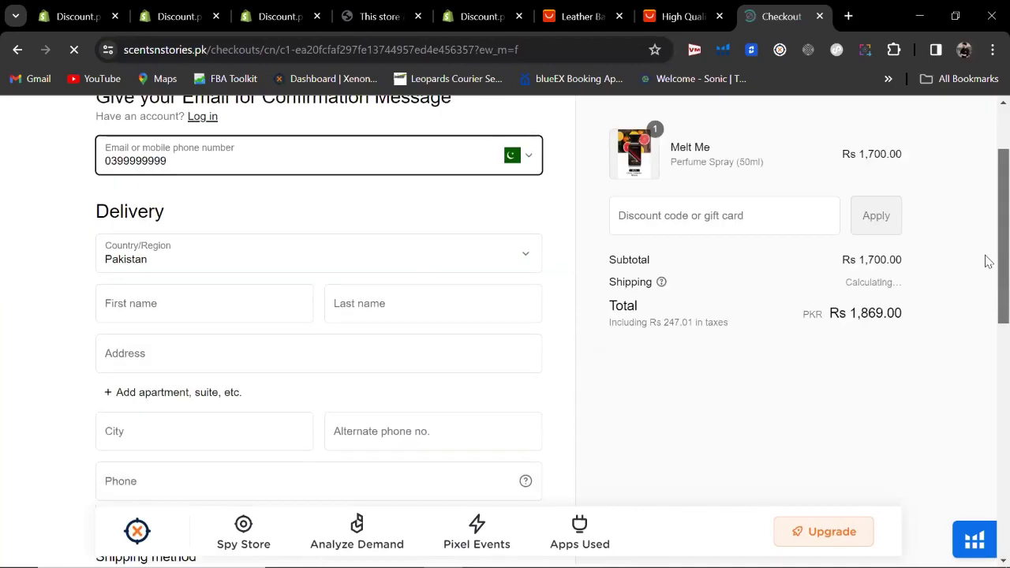
left_click(253, 300)
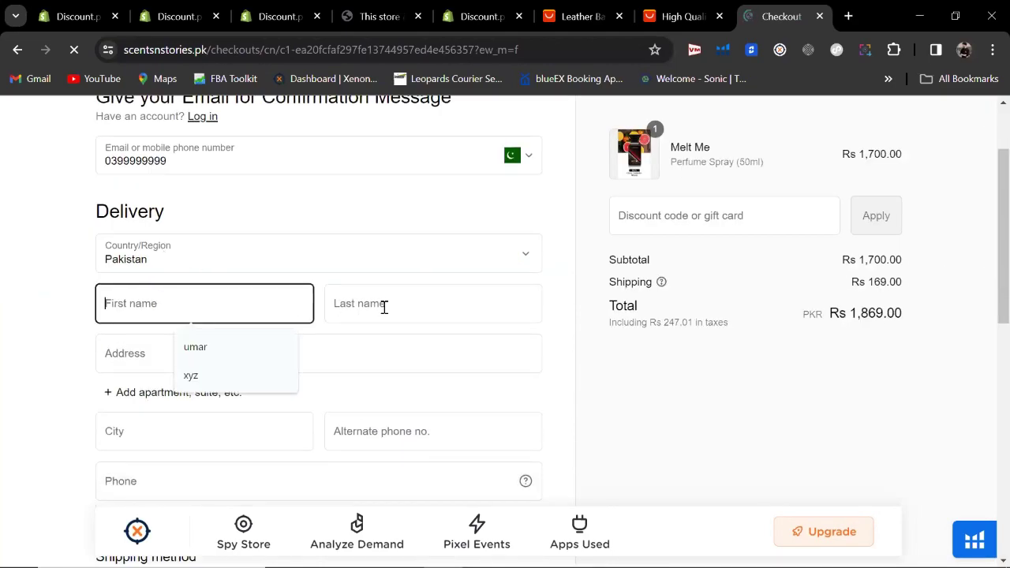
left_click(385, 307)
left_click(198, 355)
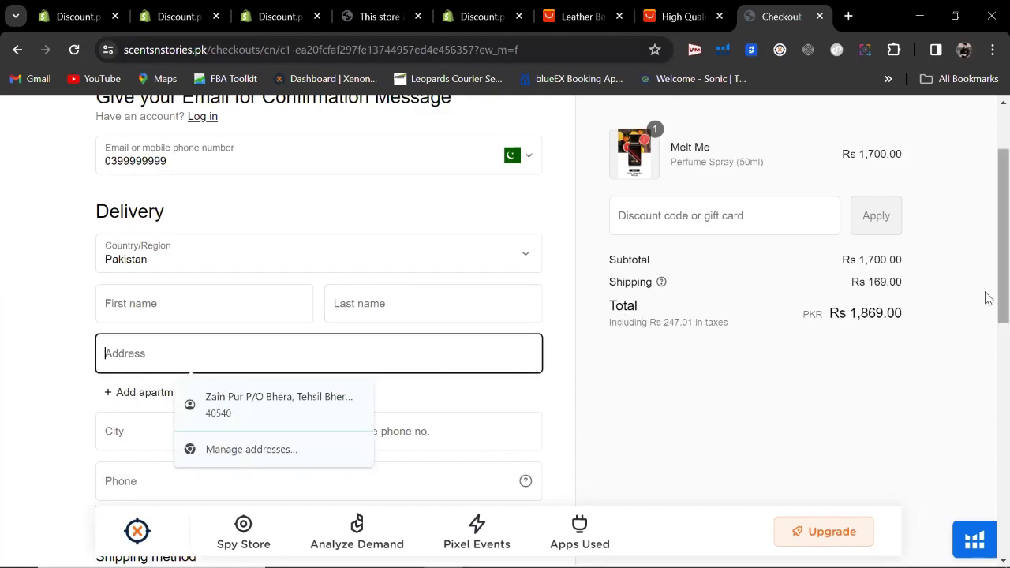
scroll(985, 298, "down", 3)
left_click(181, 234)
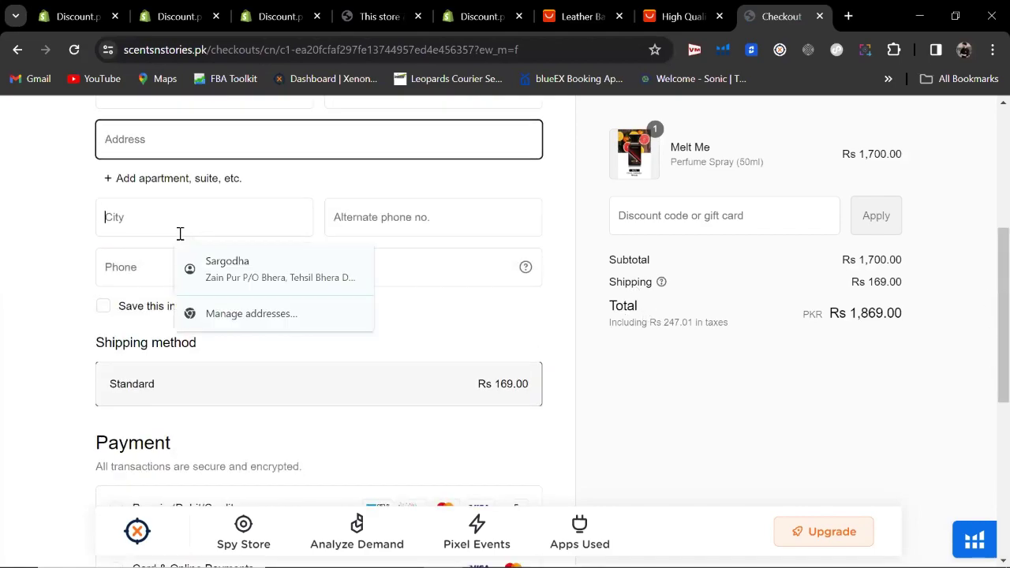
left_click(374, 227)
left_click(192, 282)
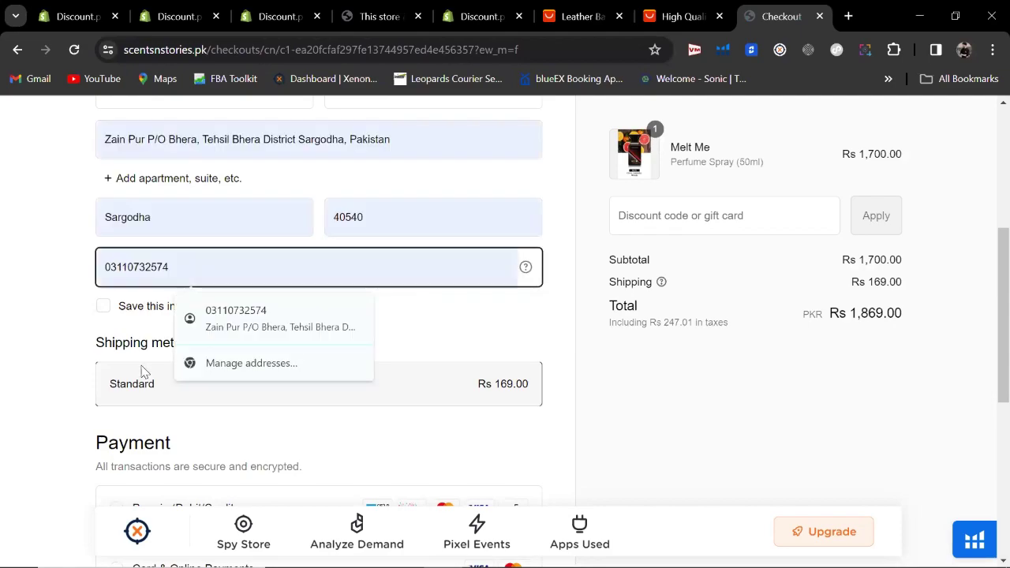
left_click_drag(987, 355, 988, 485)
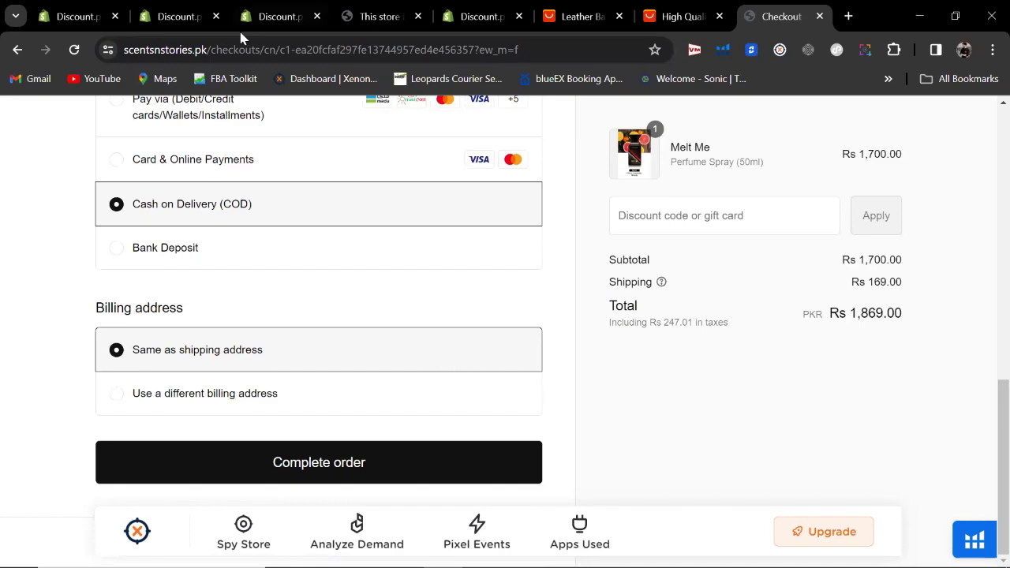
left_click(117, 7)
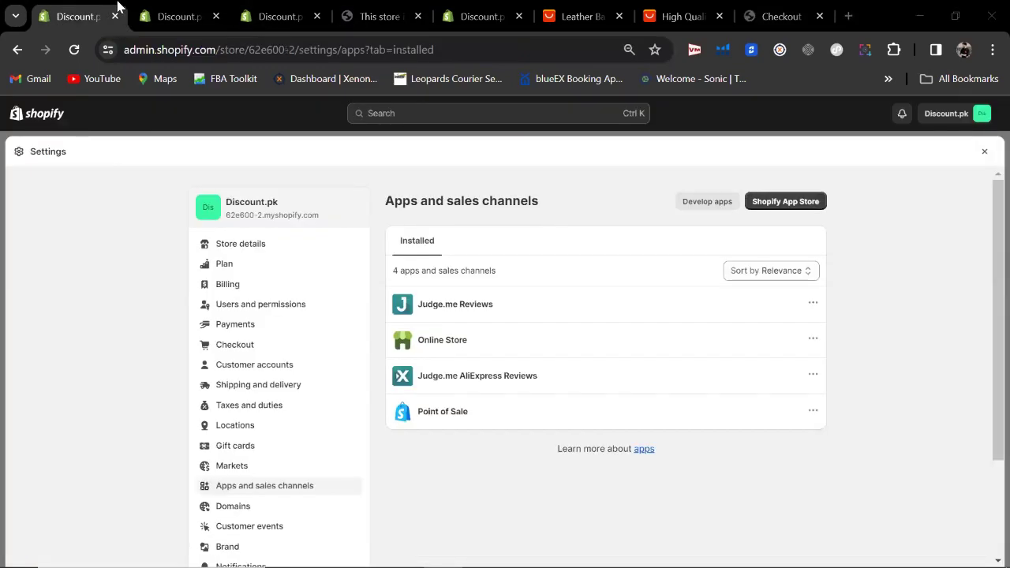
Enable the Releasit COD Form embed in the store theme, save it, and return to the dashboard
key("ctrl+Tab")
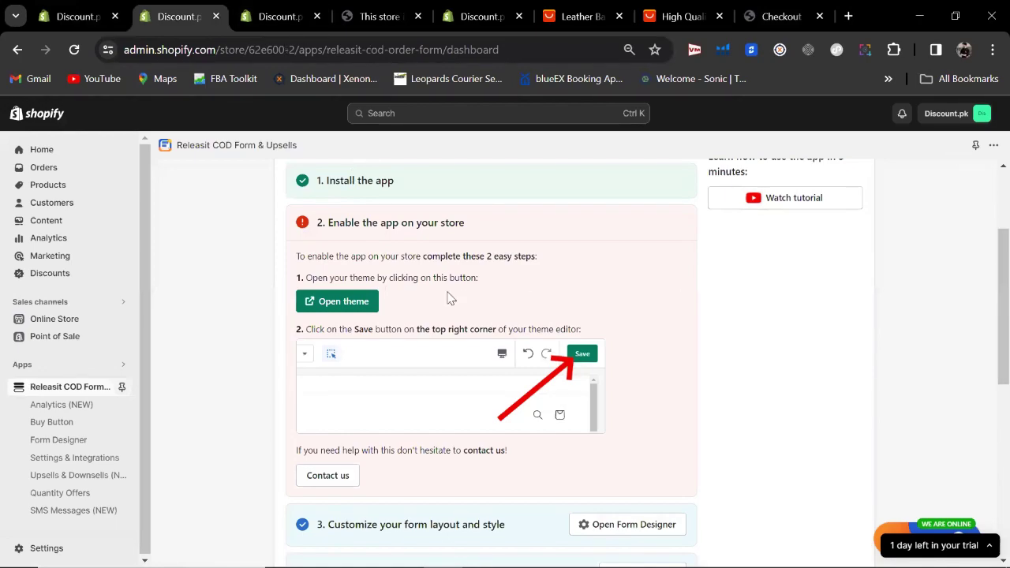
left_click(325, 303)
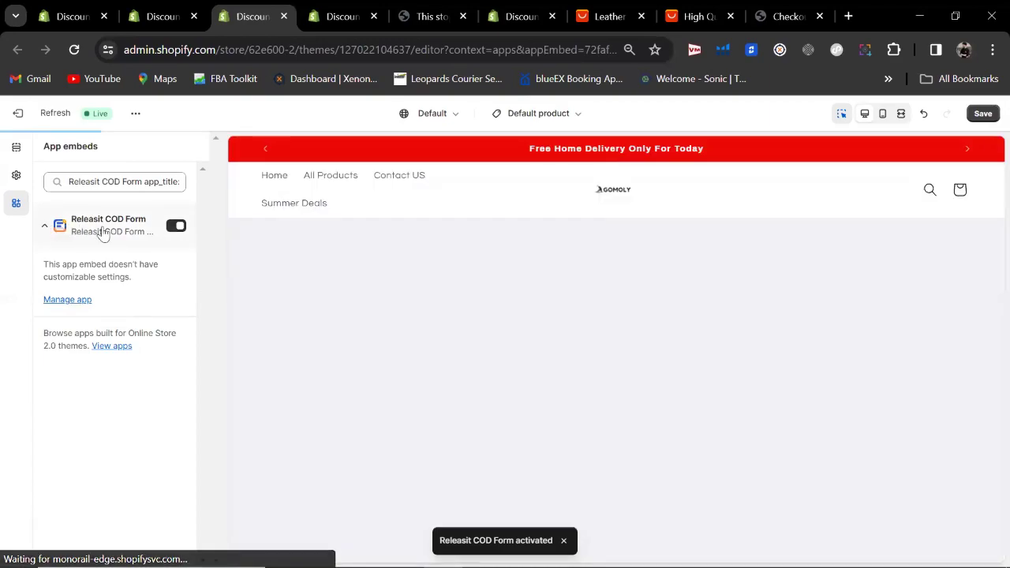
left_click(983, 114)
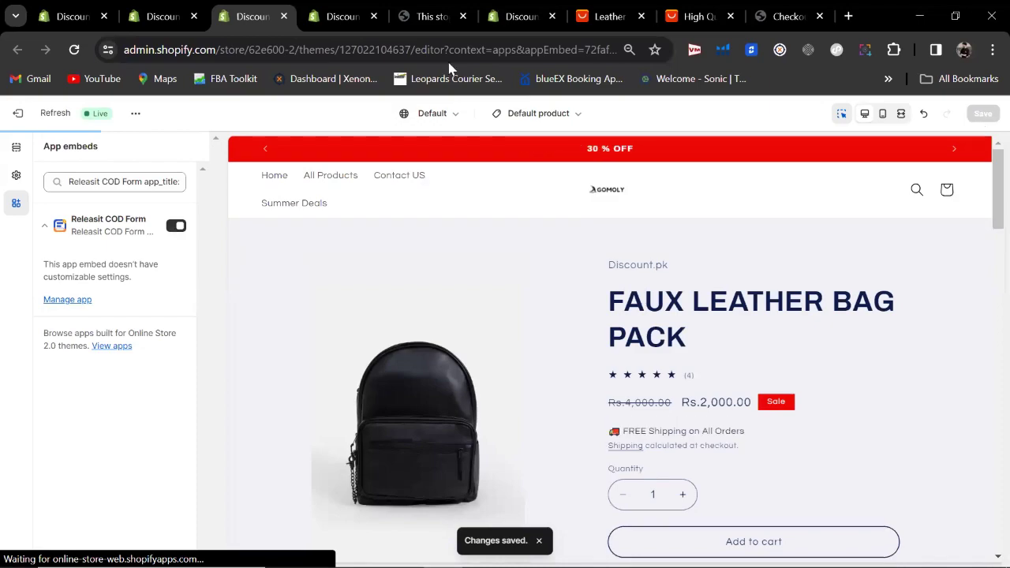
key("ctrl+shift+Tab")
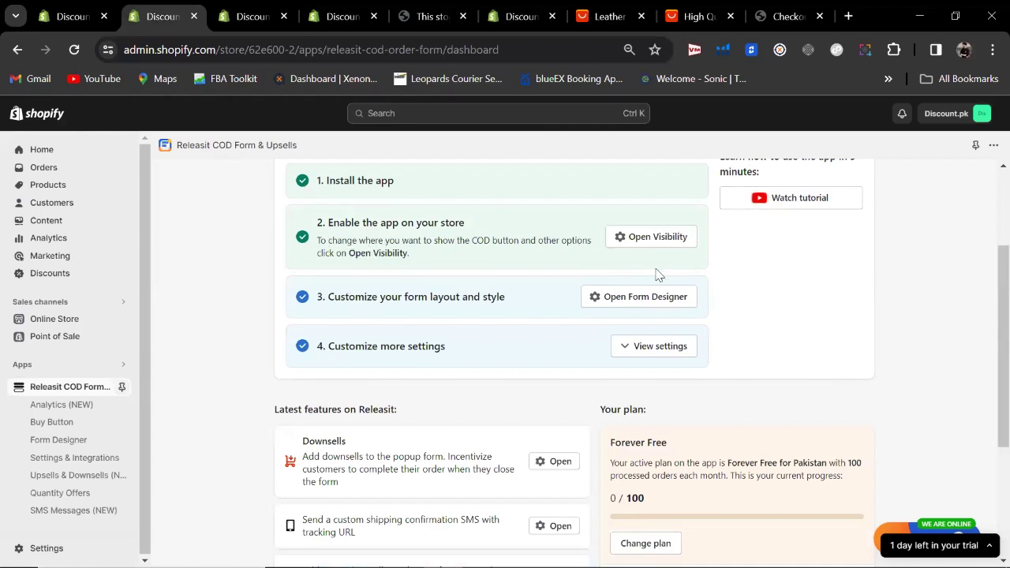
In Visibility, tick 'Hide the Checkout button' and 'Hide the Add to Cart button', then save
left_click(631, 245)
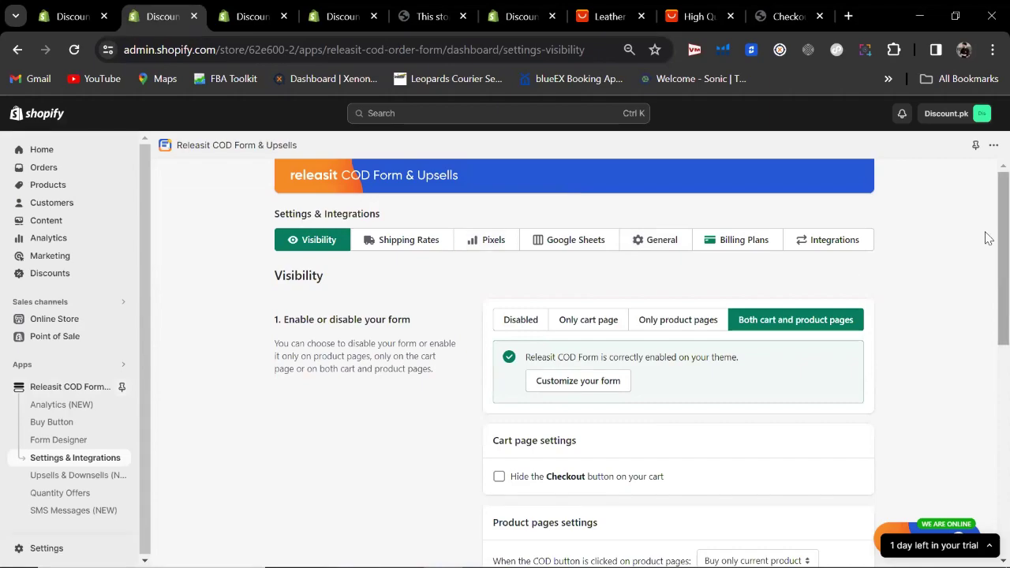
scroll(989, 273, "down", 2)
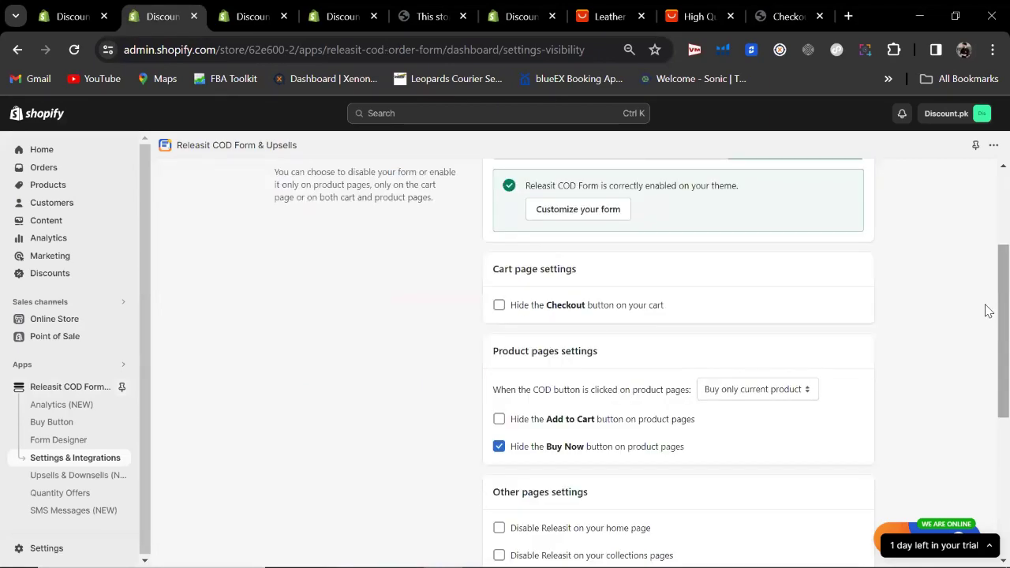
left_click(498, 306)
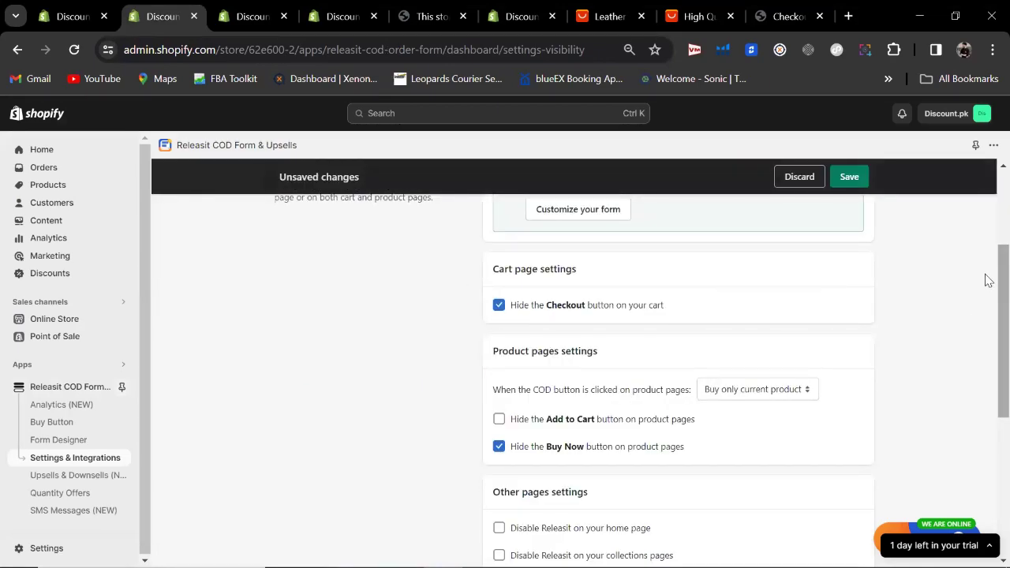
scroll(989, 280, "down", 1)
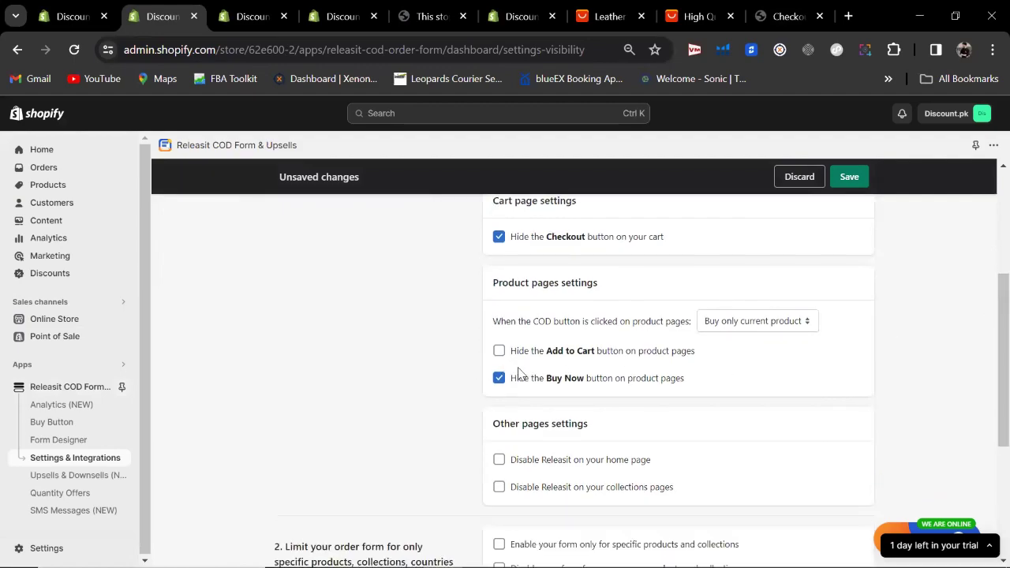
left_click(499, 351)
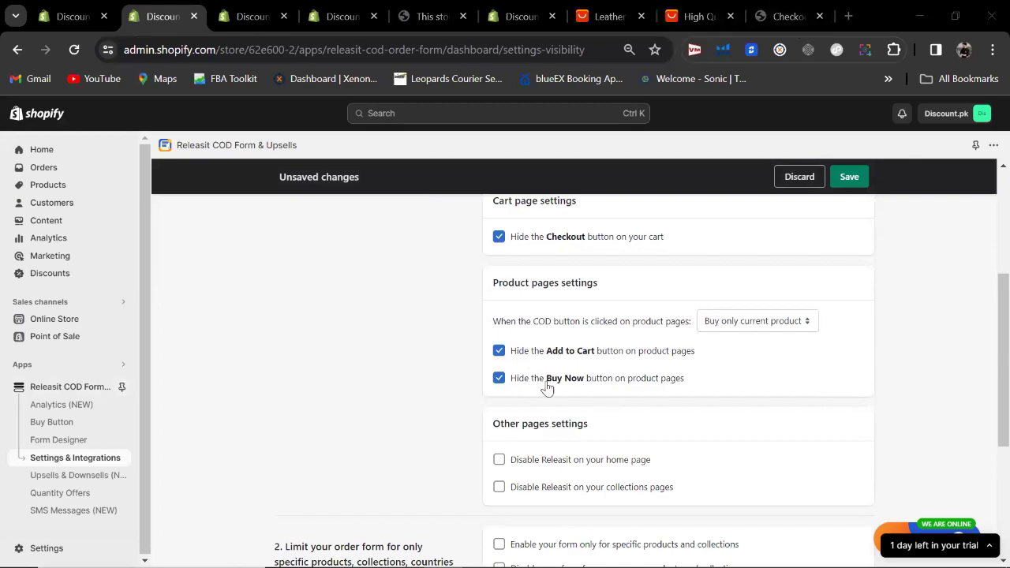
left_click(986, 331)
scroll(986, 330, "up", 3)
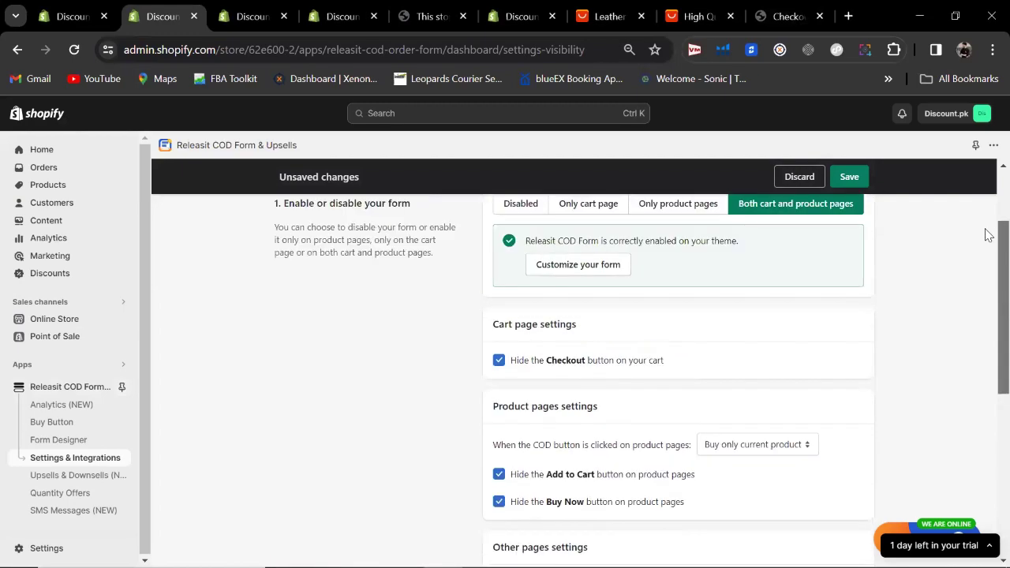
scroll(986, 234, "up", 3)
left_click(851, 179)
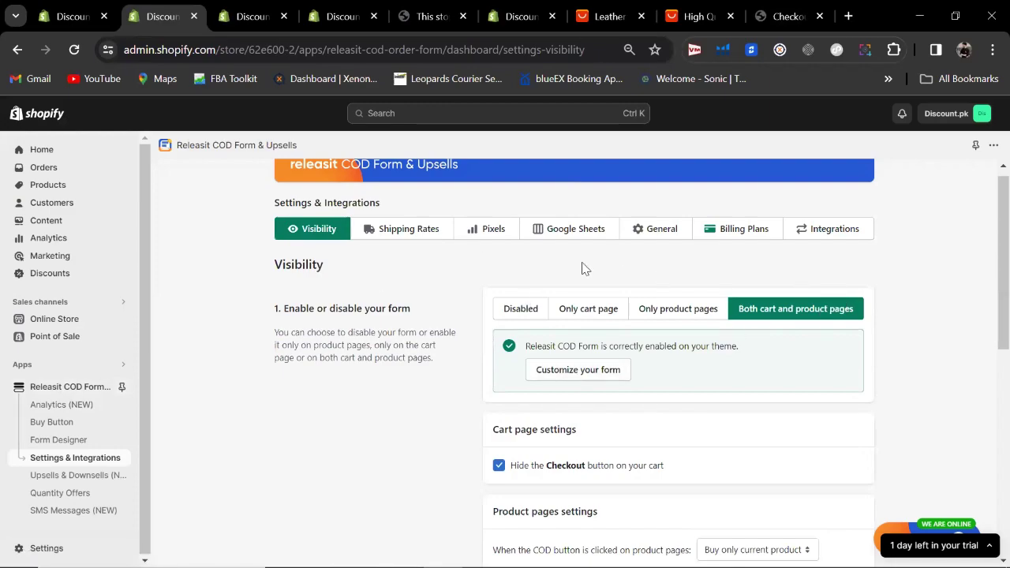
left_click(60, 388)
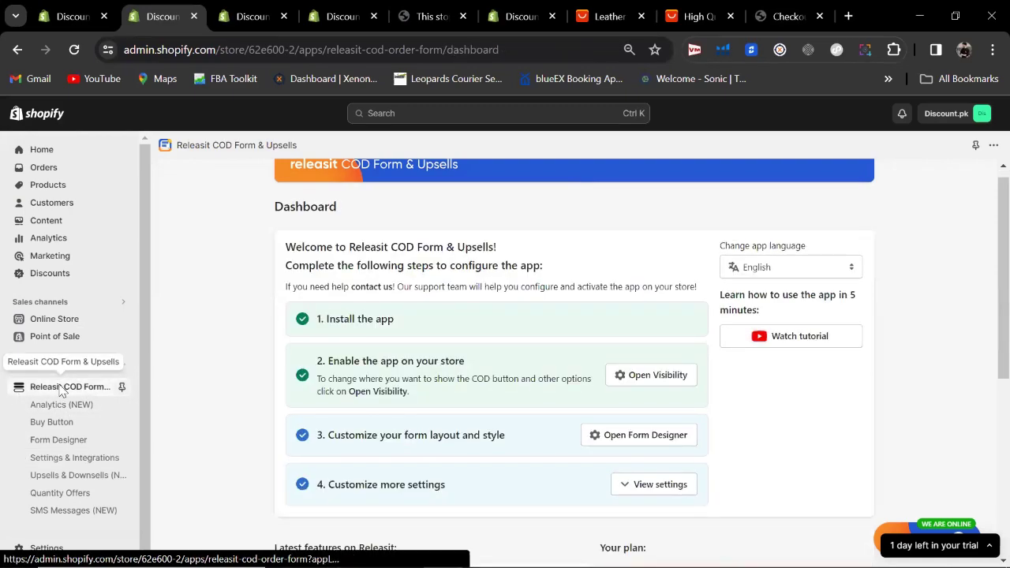
Reload Releasit and open the Form Designer to review the COD form
left_click(60, 388)
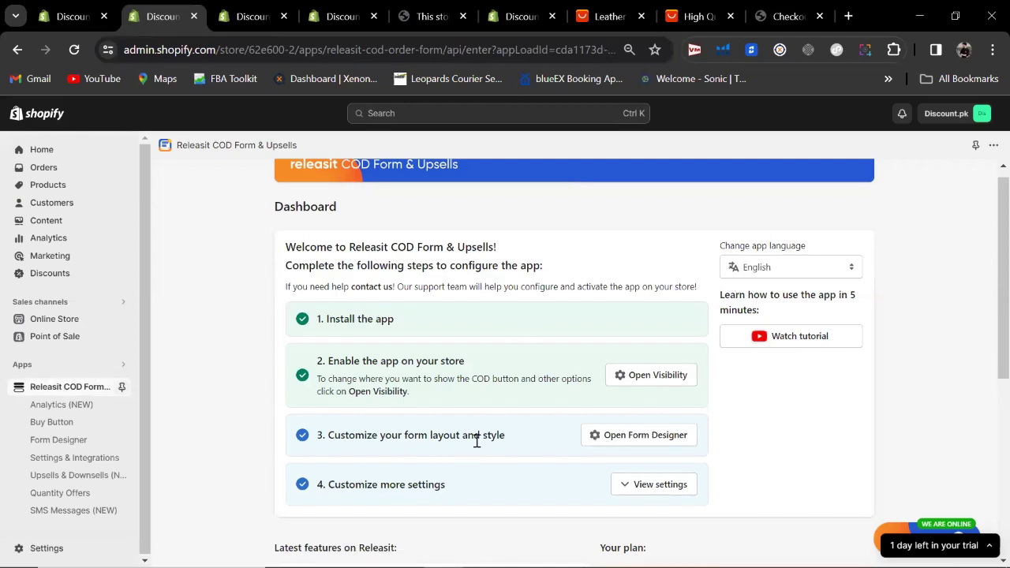
left_click(619, 440)
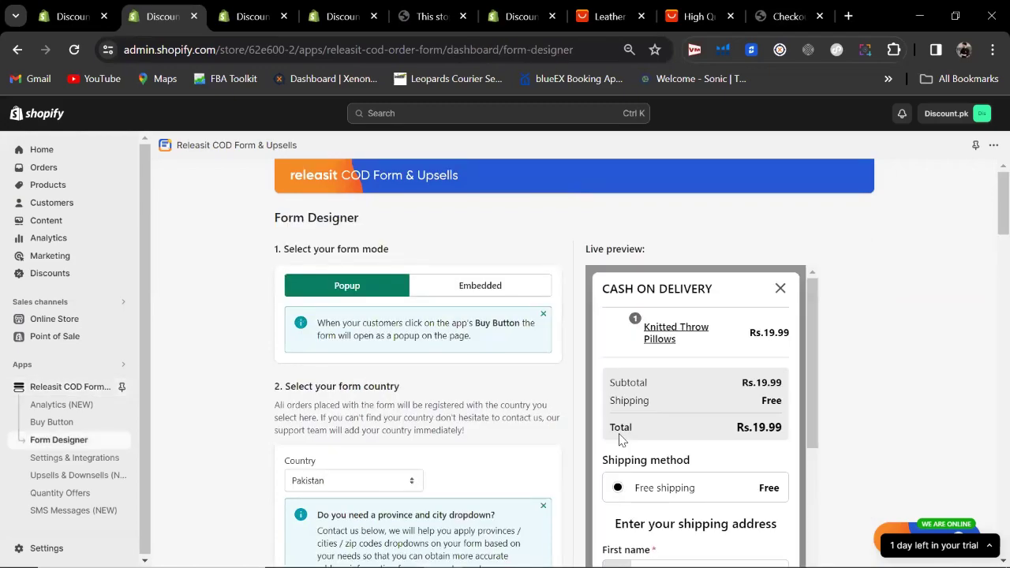
left_click_drag(989, 220, 989, 341)
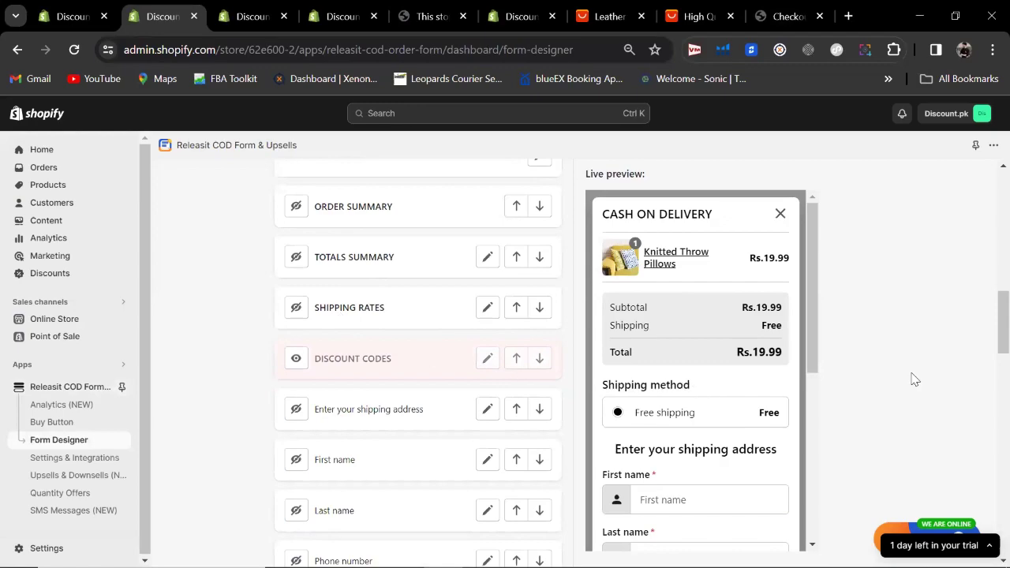
scroll(985, 349, "up", 1)
scroll(988, 364, "down", 2)
scroll(988, 365, "down", 1)
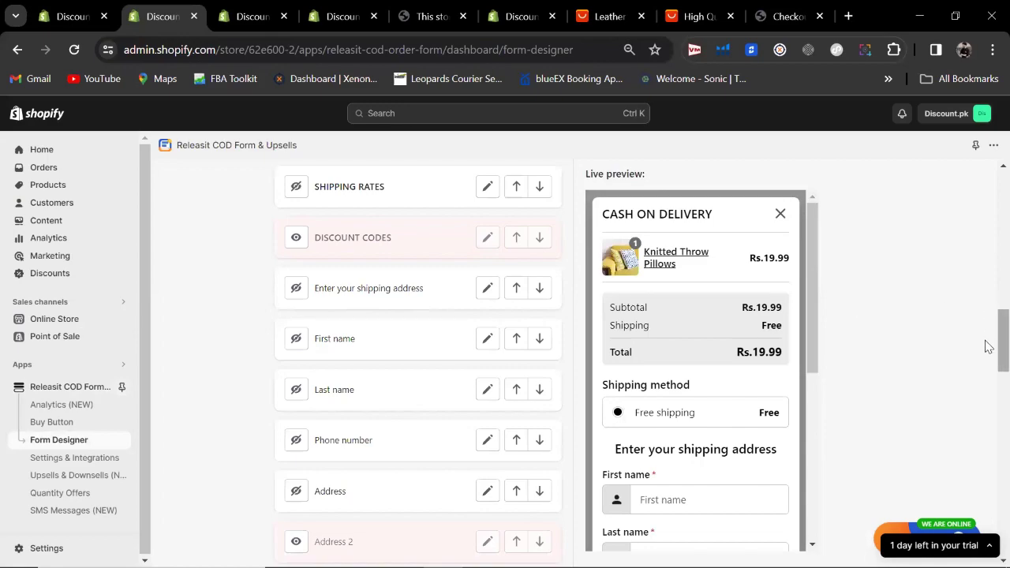
Hide the Last name field and open the First name field's settings
scroll(988, 351, "down", 1)
scroll(987, 351, "down", 1)
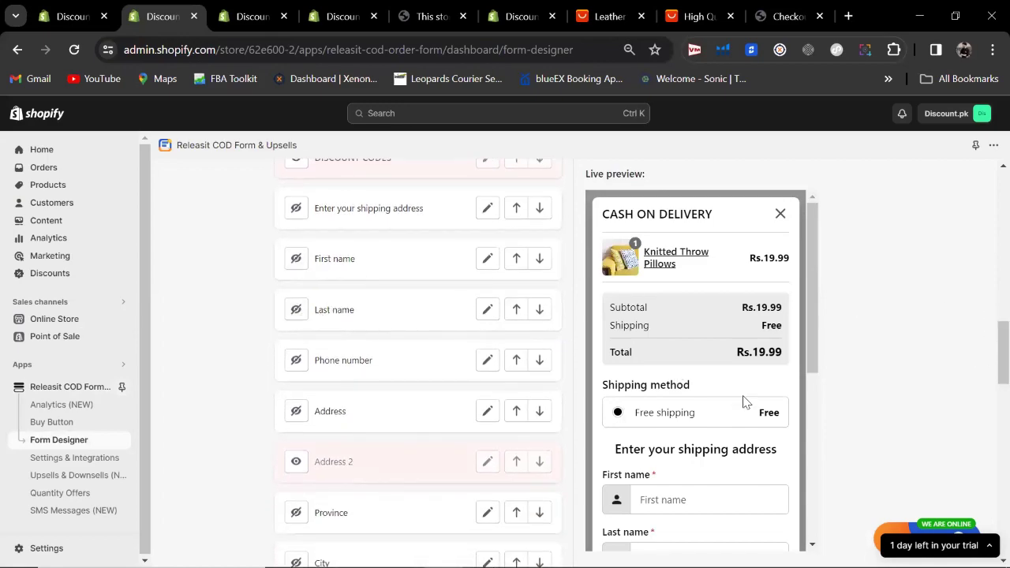
scroll(985, 379, "down", 4)
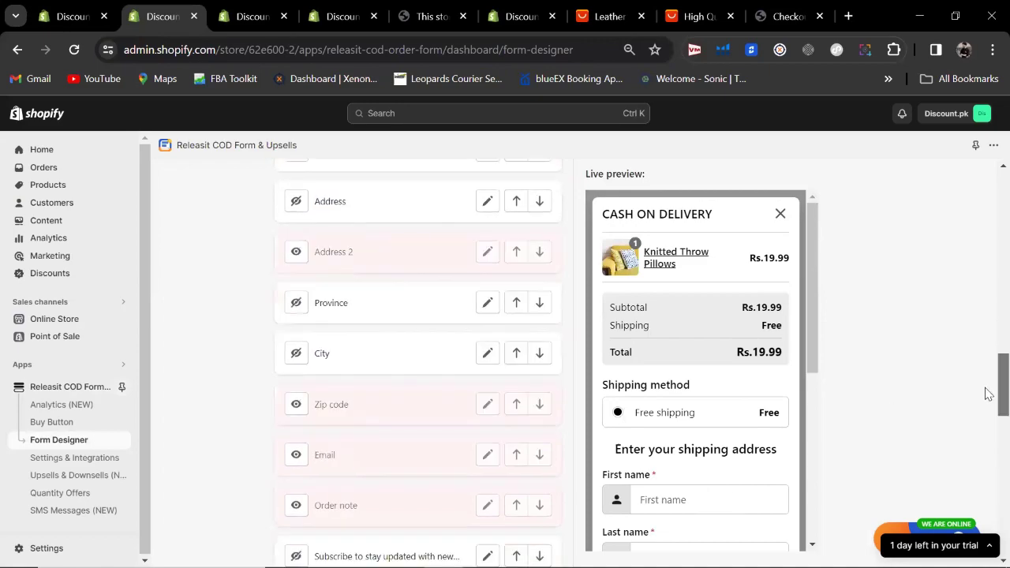
scroll(986, 370, "up", 4)
left_click_drag(814, 321, 821, 399)
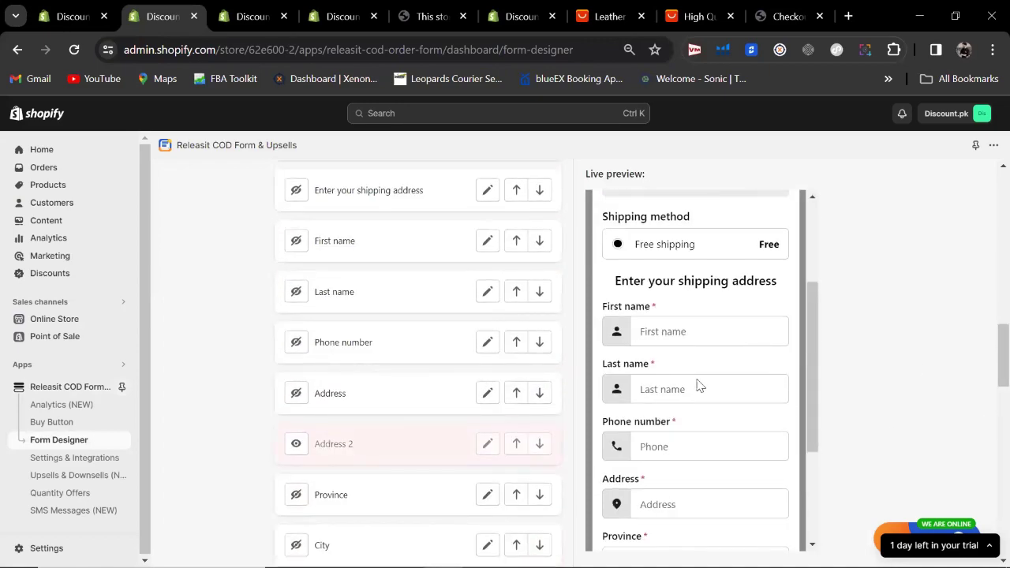
left_click(296, 292)
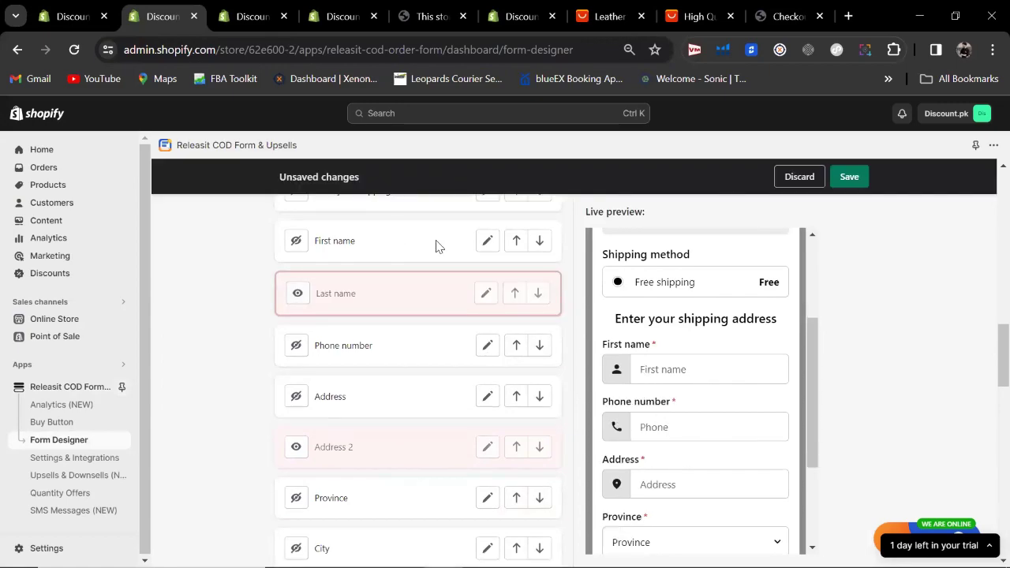
left_click(485, 242)
Relabel the First name field 'Full Name' and use 'Full Name' as its placeholder
left_click_drag(343, 317, 199, 347)
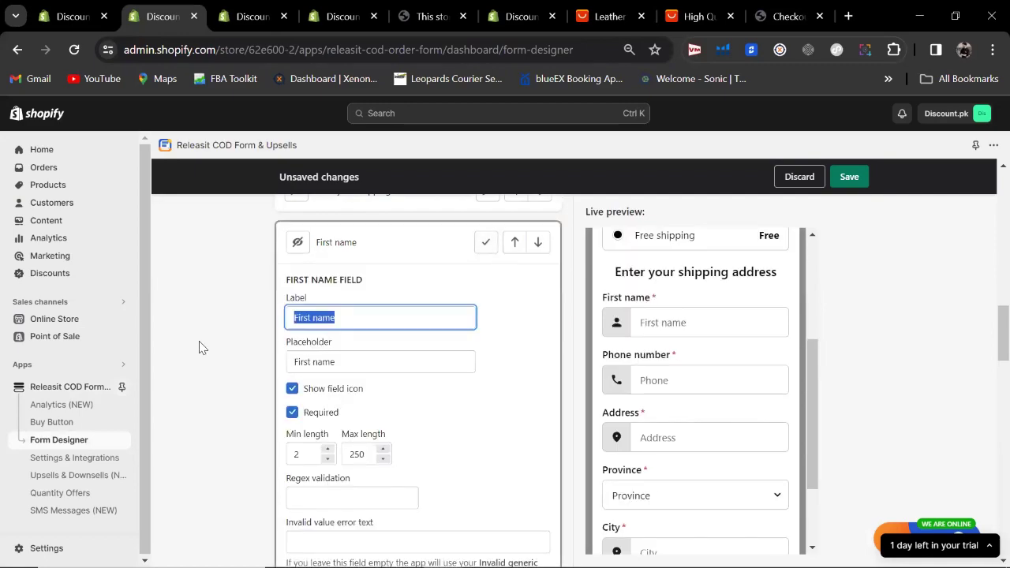
type("Full")
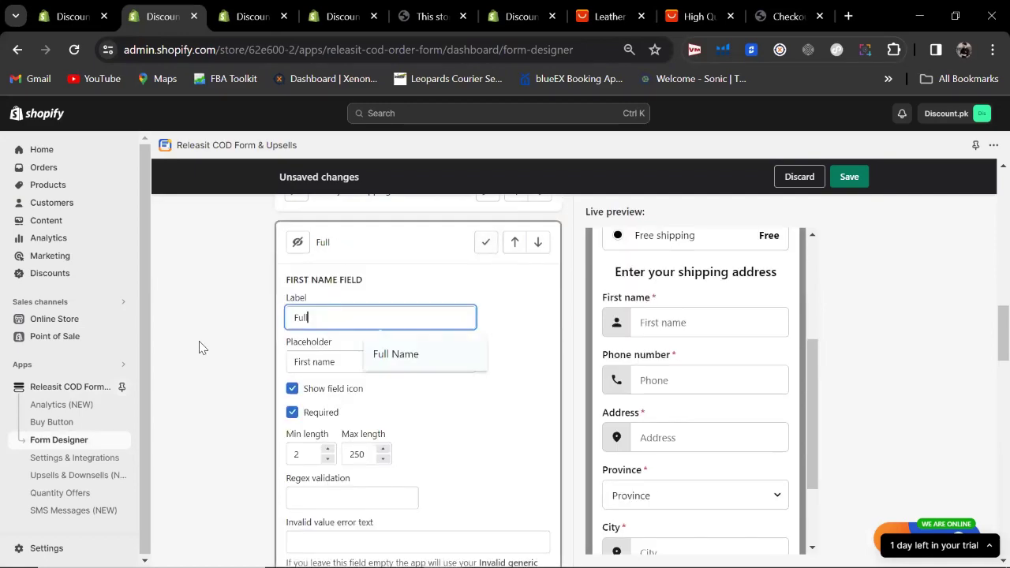
type(" Name")
key("ctrl+a")
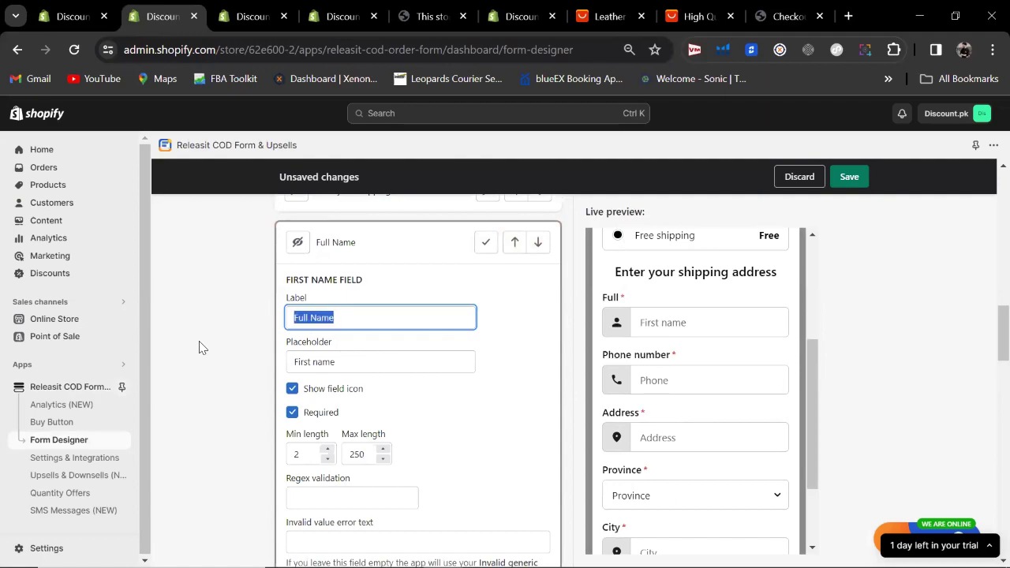
key("ctrl+c")
key("Tab")
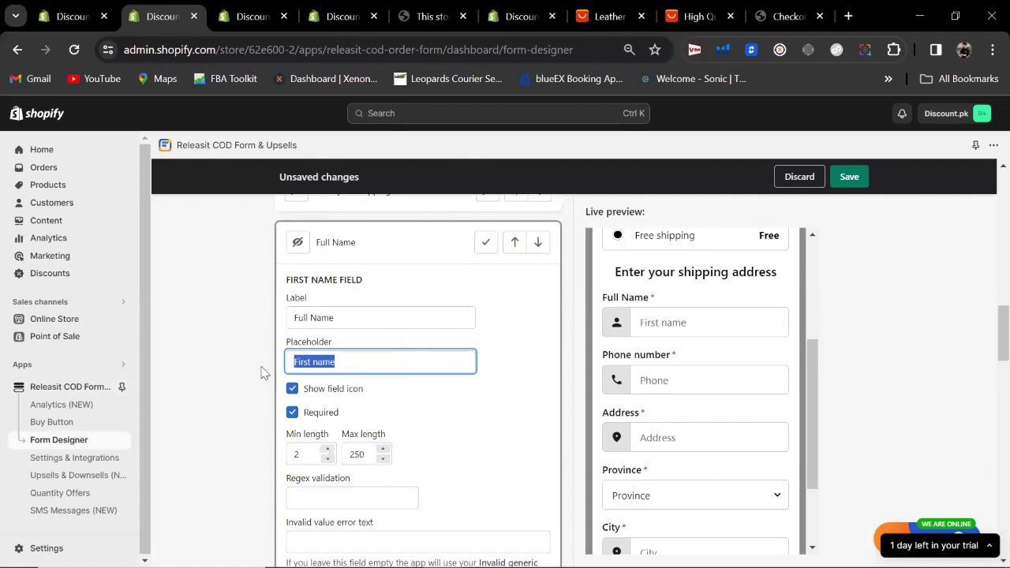
key("ctrl+v")
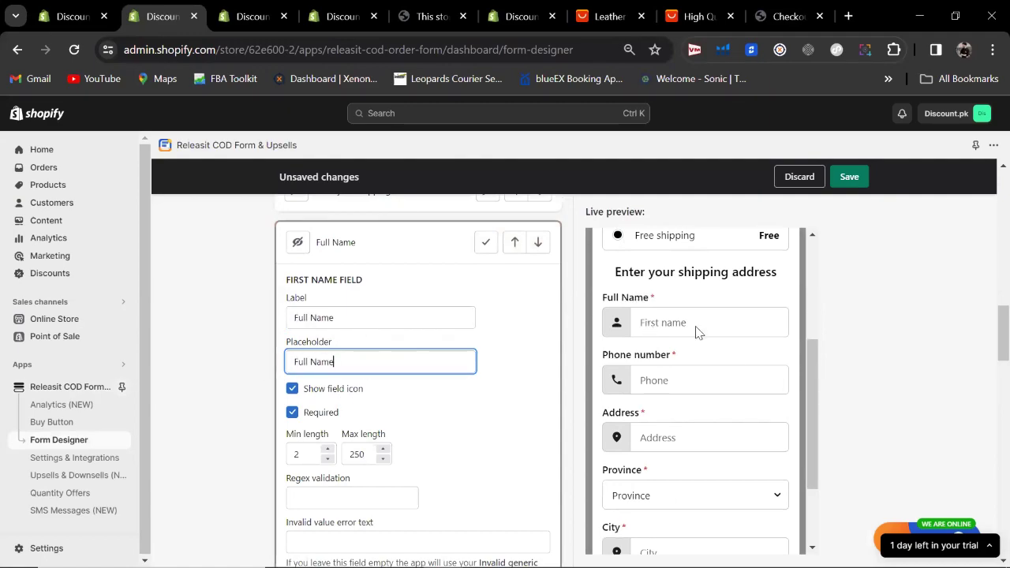
Scroll down to the Address field and open its settings
scroll(988, 351, "down", 1)
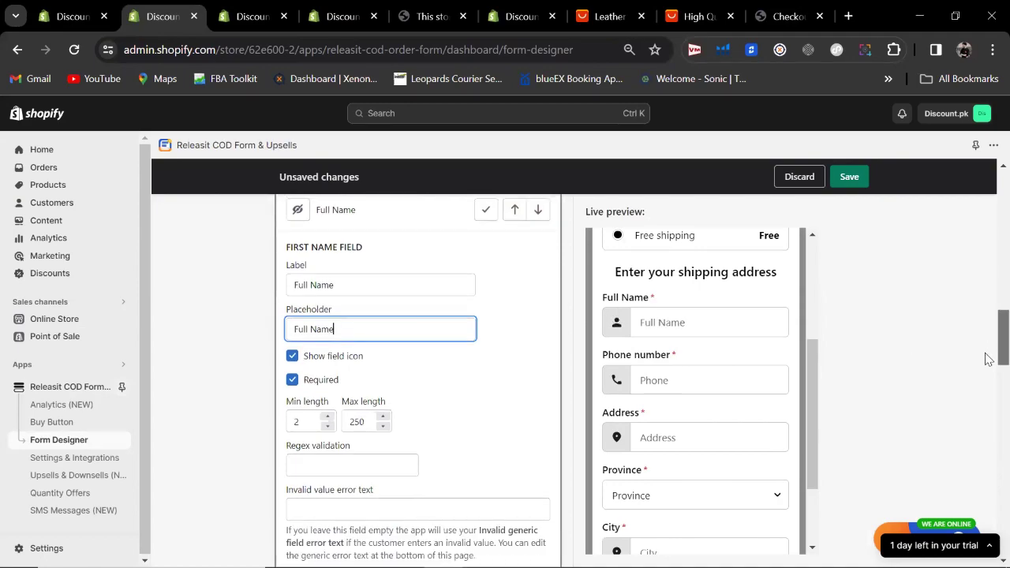
scroll(987, 359, "down", 1)
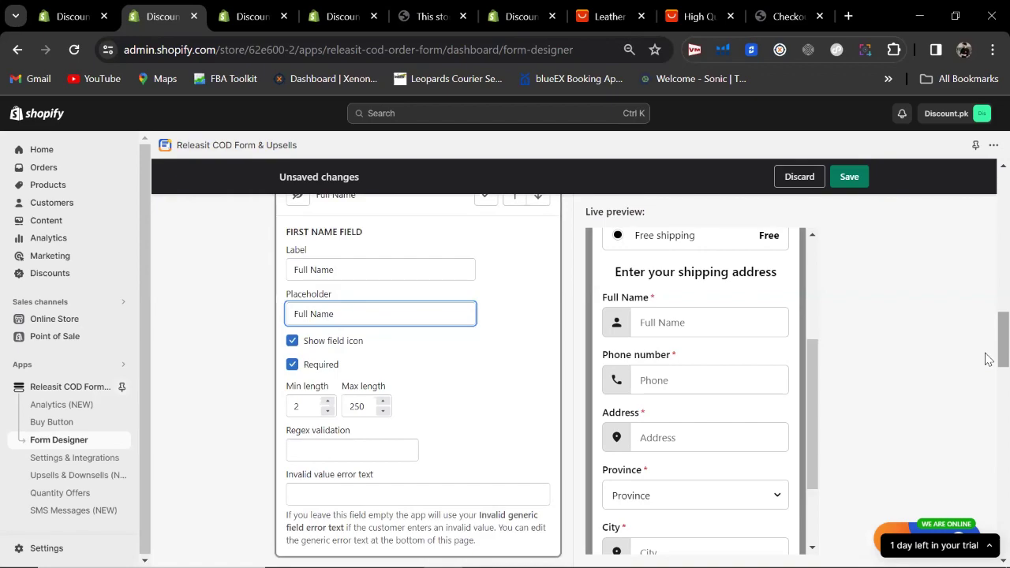
scroll(985, 369, "down", 1)
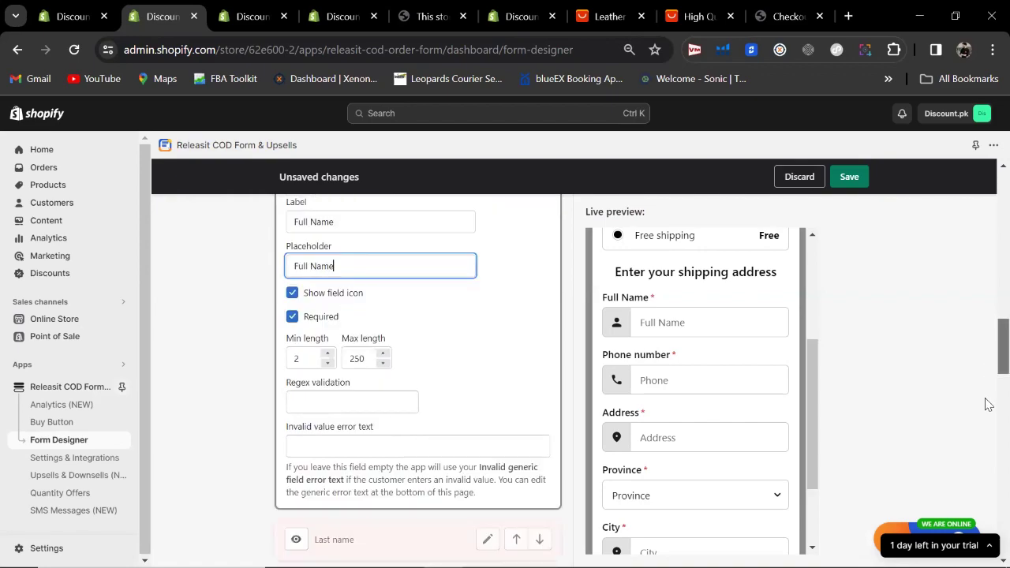
scroll(985, 409, "down", 5)
scroll(985, 407, "up", 1)
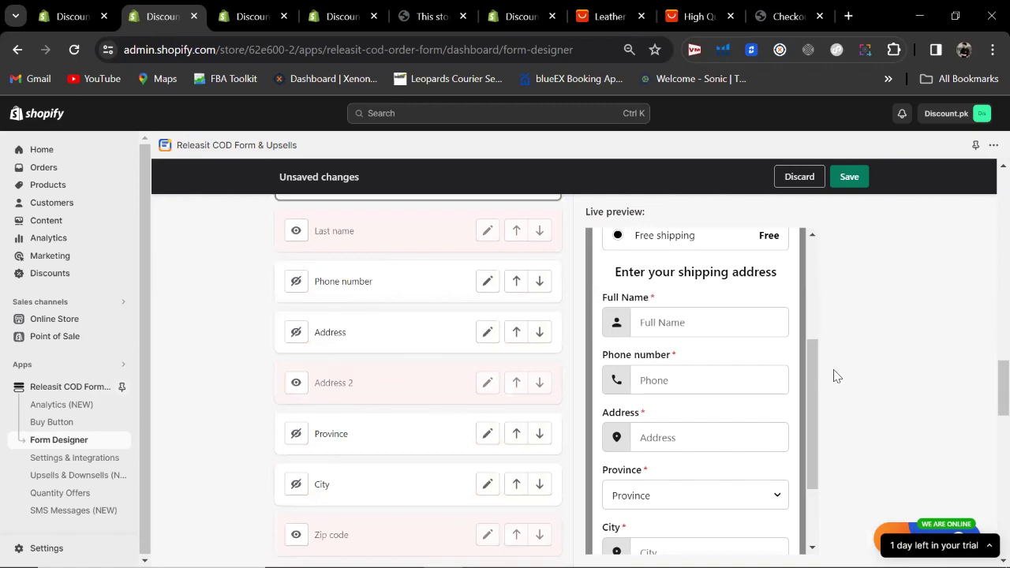
scroll(818, 389, "down", 1)
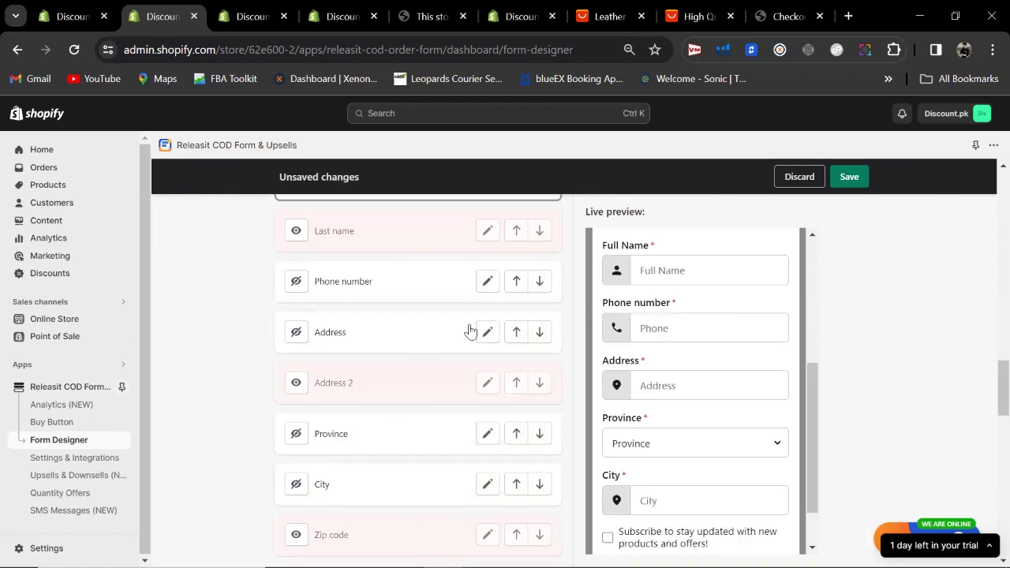
left_click(486, 332)
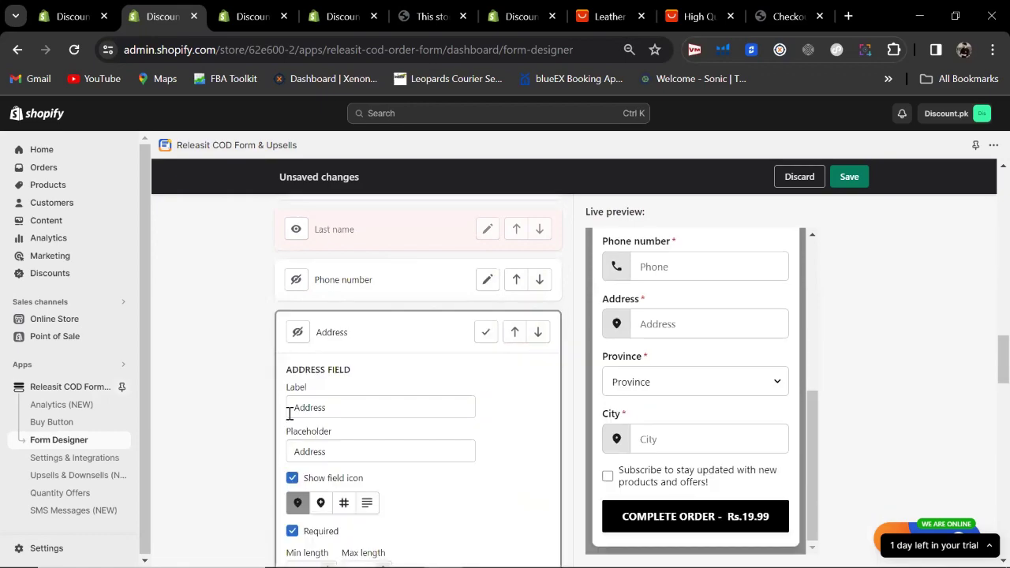
Set the Address field's label and placeholder both to 'Complete Address'
left_click(294, 407)
type("C")
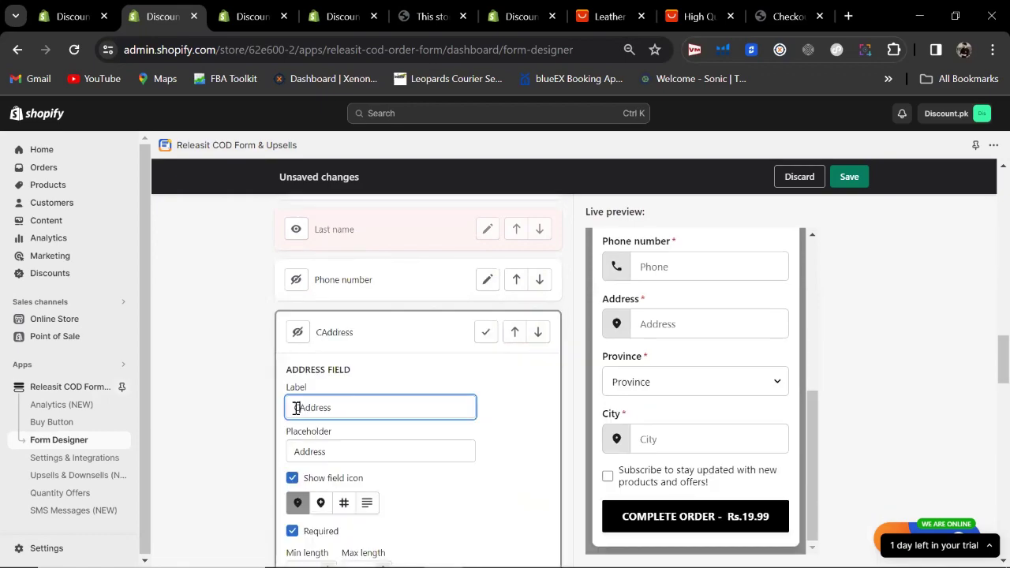
type("omp")
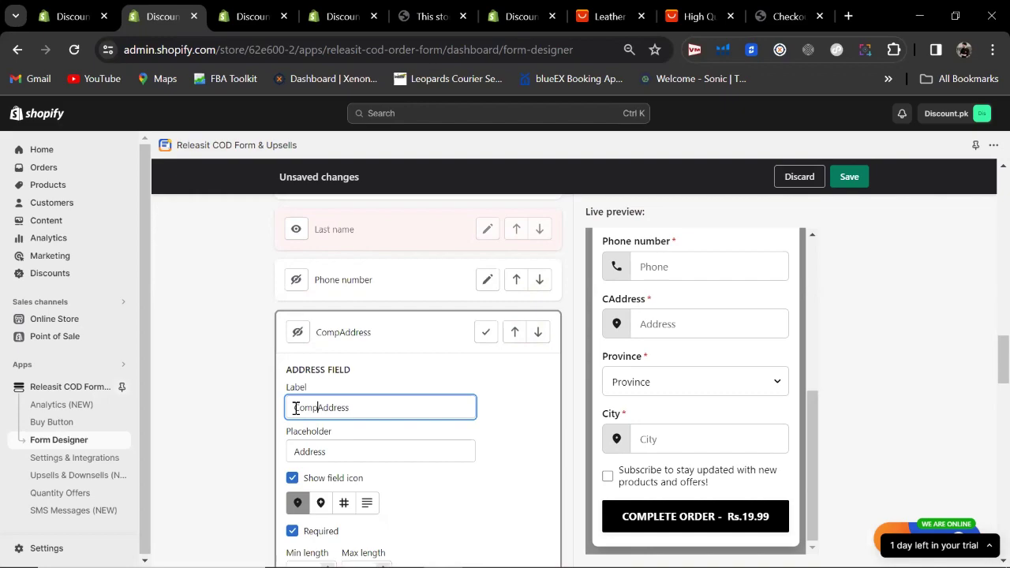
type("lete")
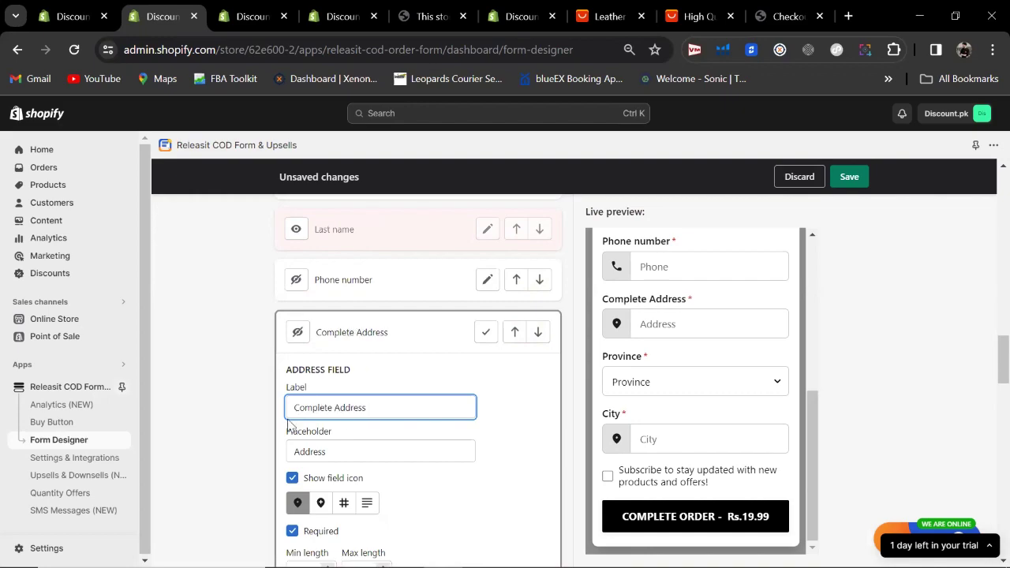
key("ctrl+a")
left_click(290, 457)
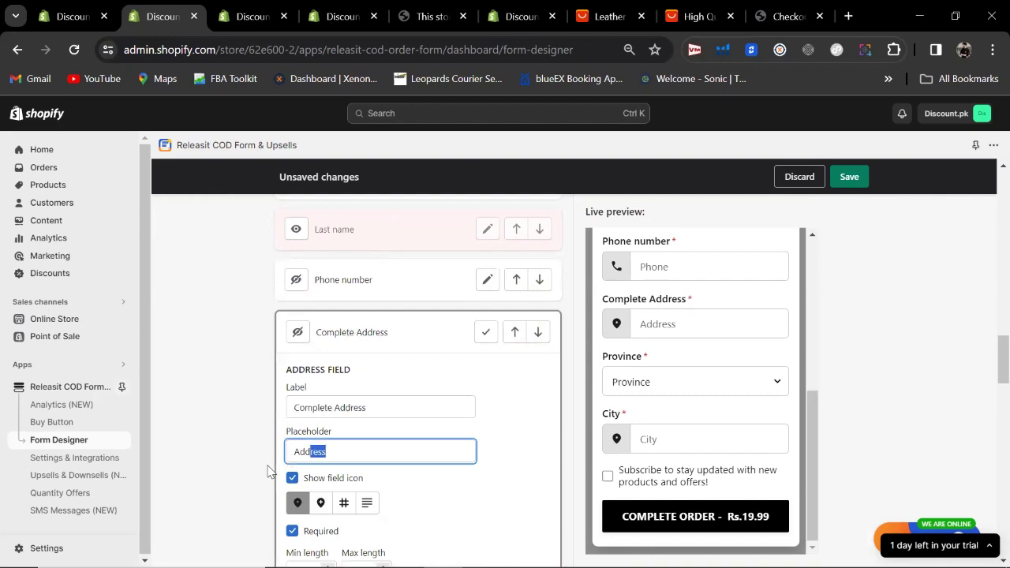
key("ctrl+a")
key("ctrl+v")
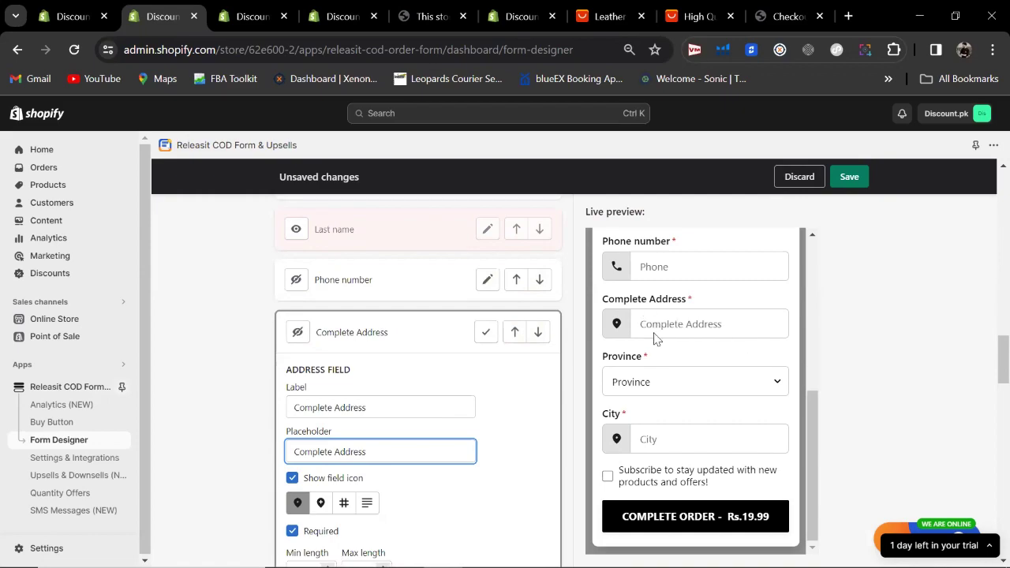
scroll(985, 364, "down", 1)
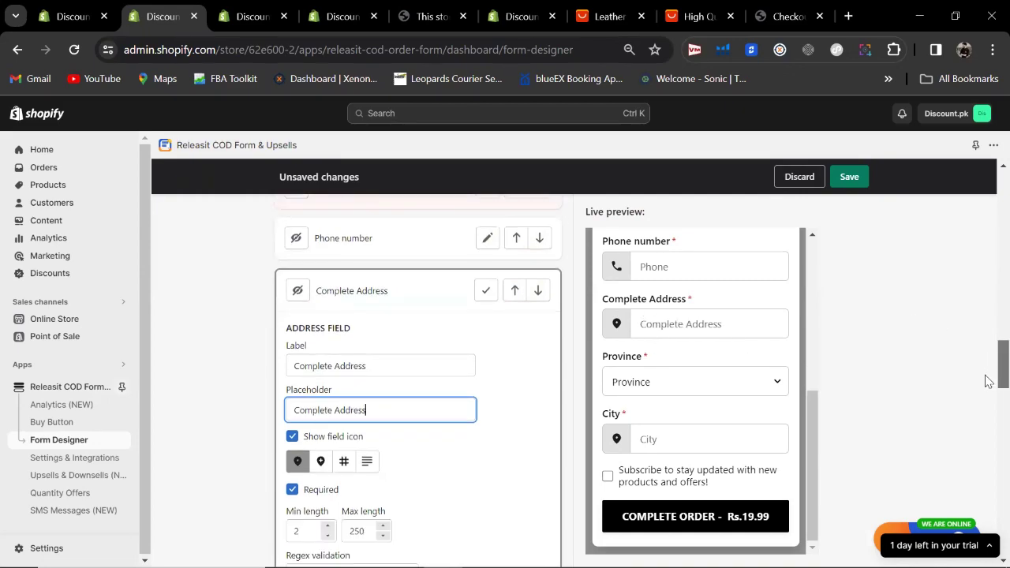
scroll(985, 391, "down", 5)
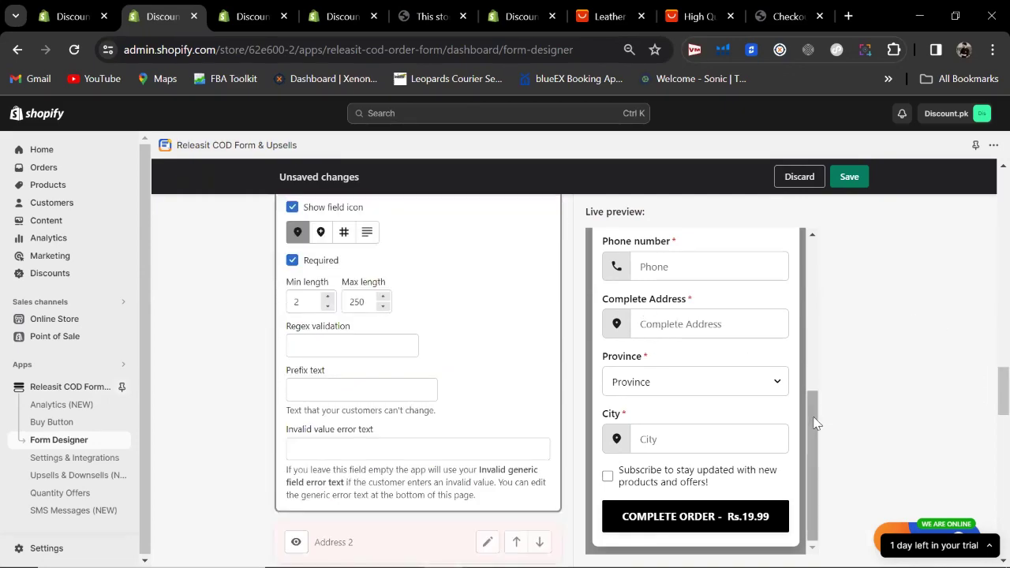
scroll(985, 384, "up", 5)
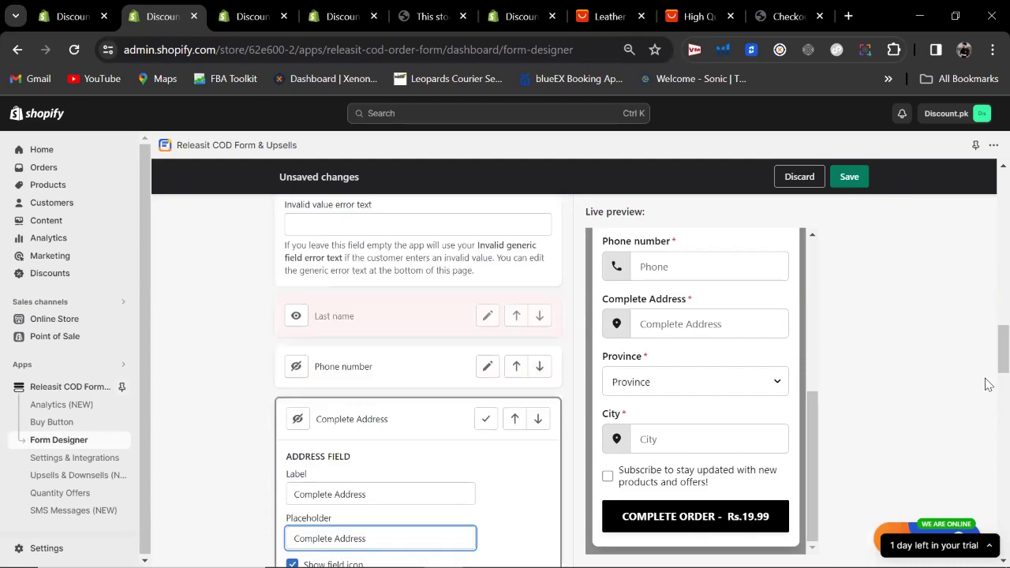
scroll(985, 367, "down", 1)
scroll(985, 418, "down", 5)
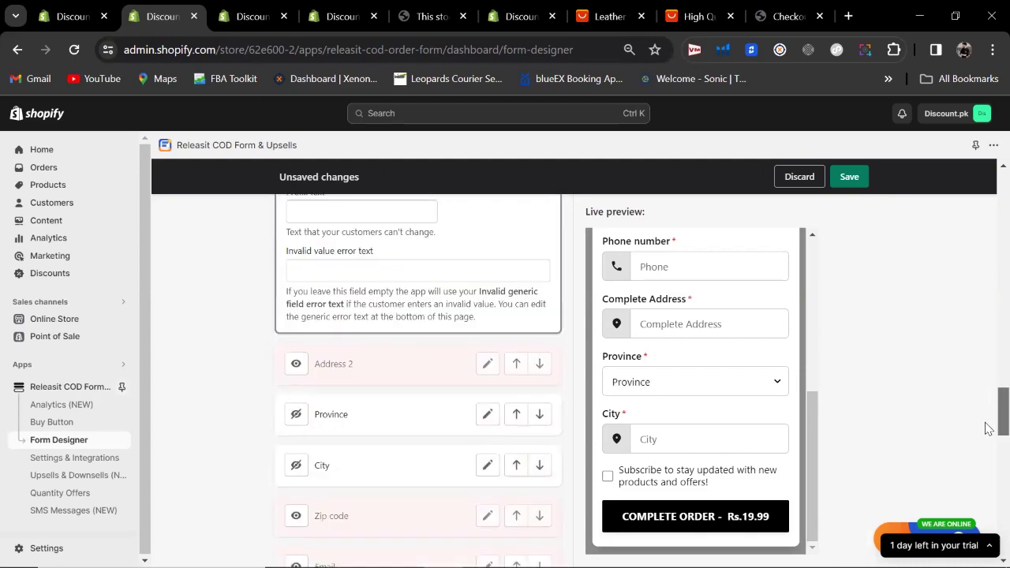
scroll(985, 434, "down", 3)
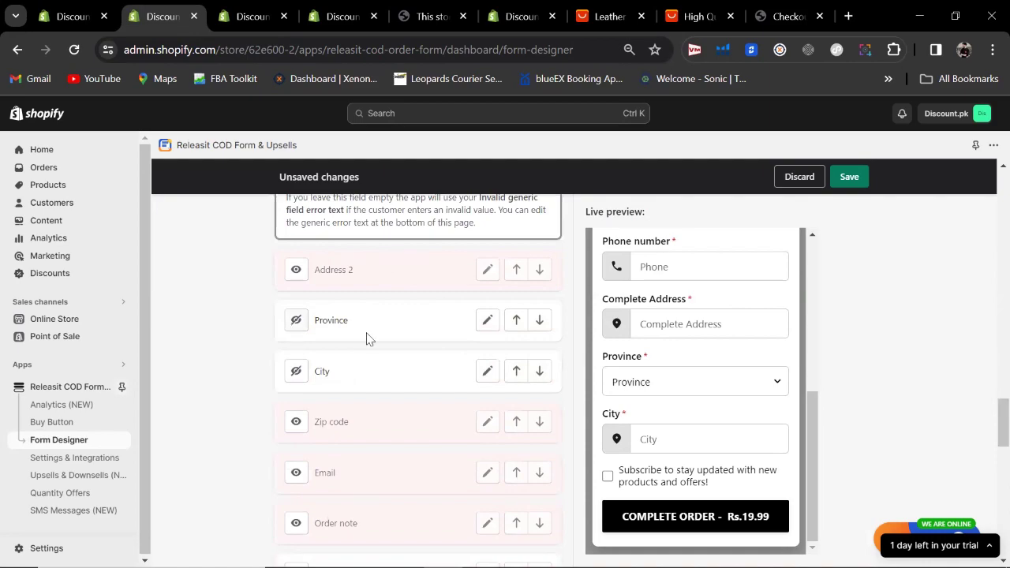
Hide the Province field and check the form preview
left_click(296, 320)
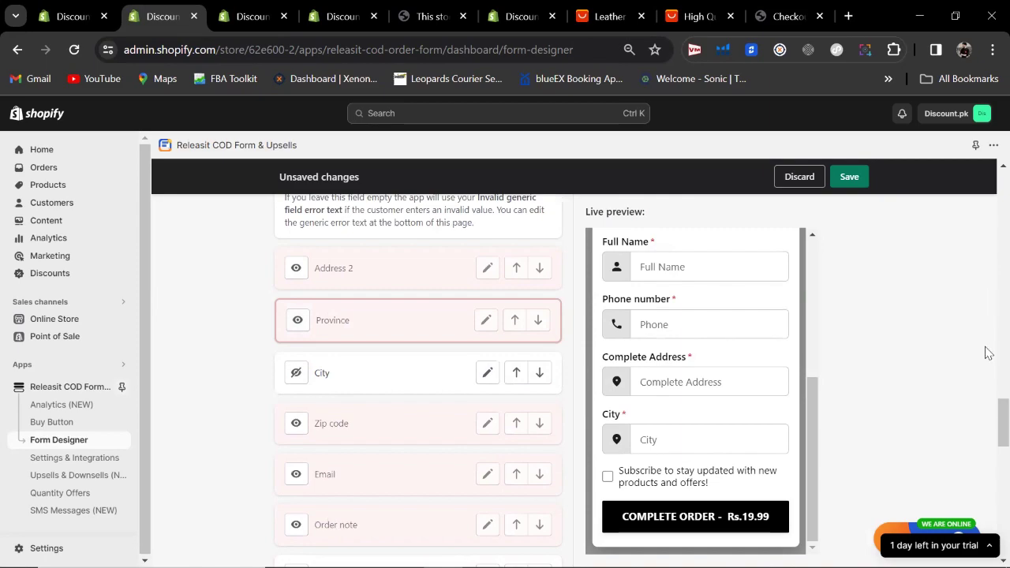
scroll(985, 439, "down", 2)
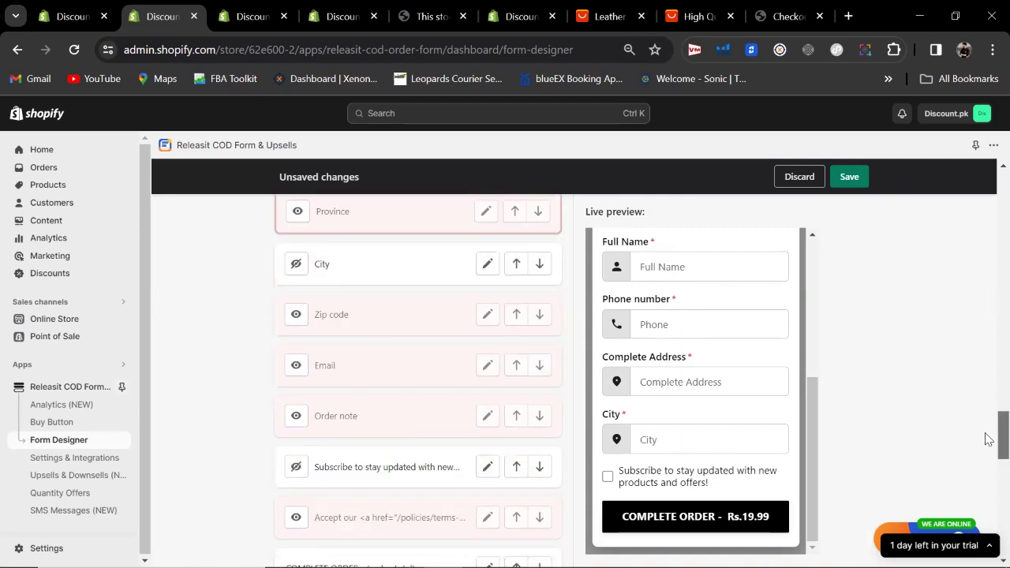
scroll(985, 460, "down", 3)
scroll(987, 427, "up", 4)
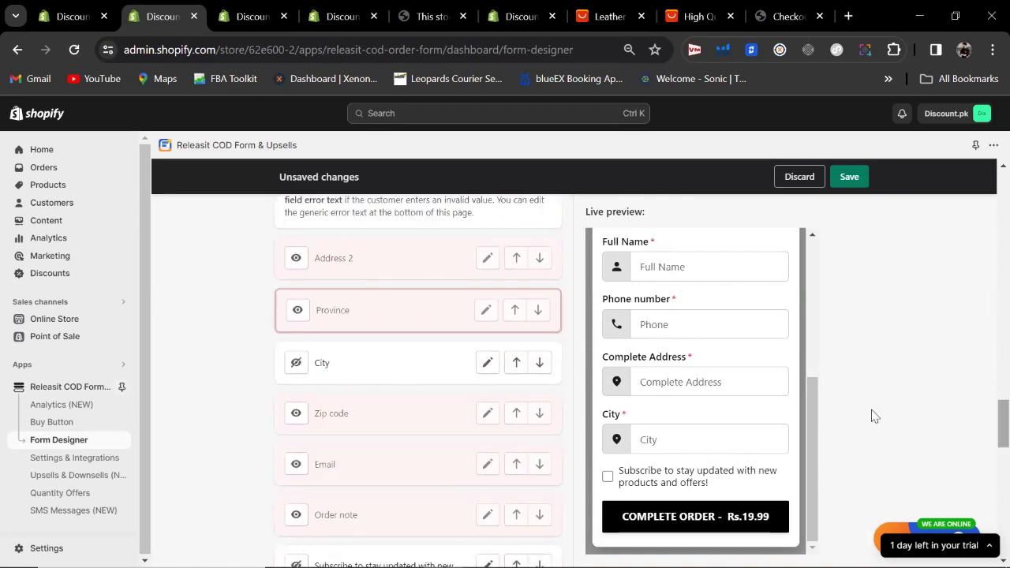
left_click_drag(812, 392, 809, 384)
scroll(805, 377, "up", 2)
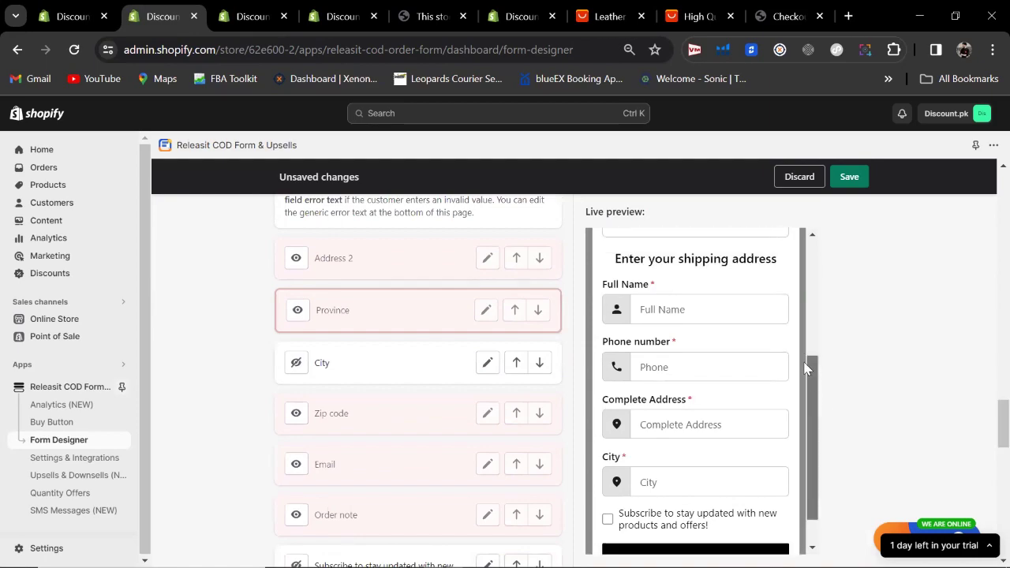
scroll(625, 299, "down", 1)
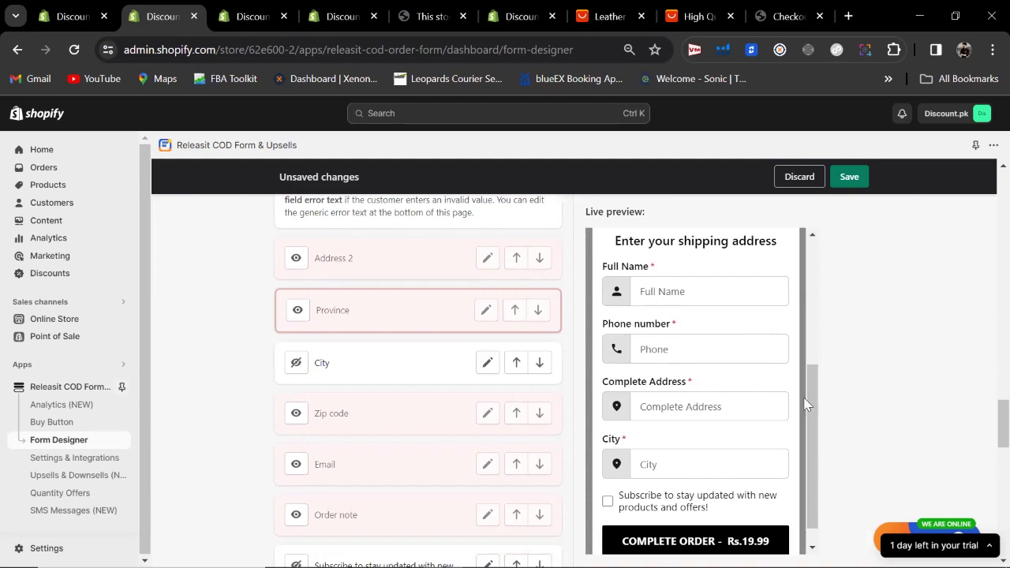
scroll(820, 442, "down", 1)
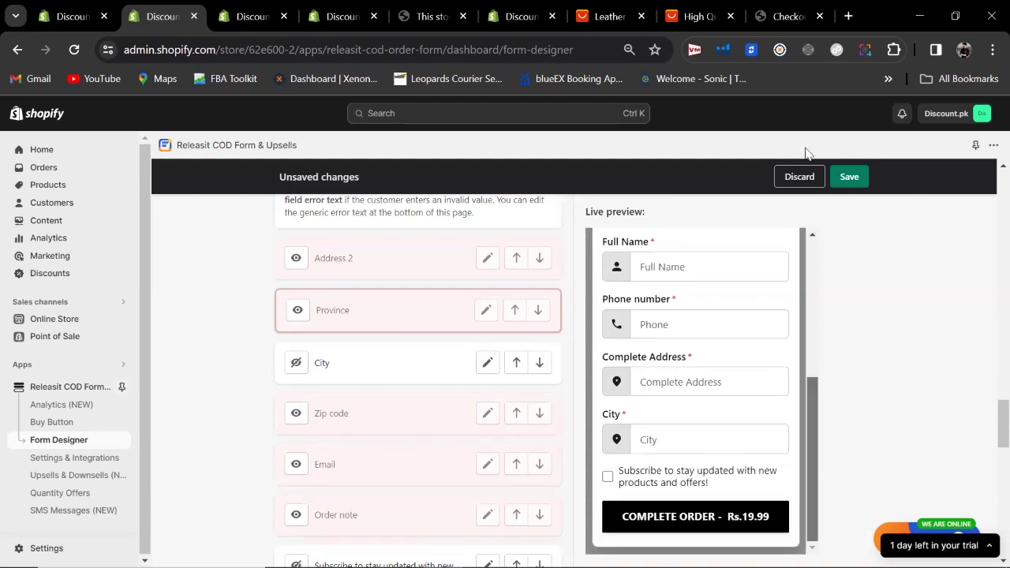
Save the Form Designer changes
left_click(846, 179)
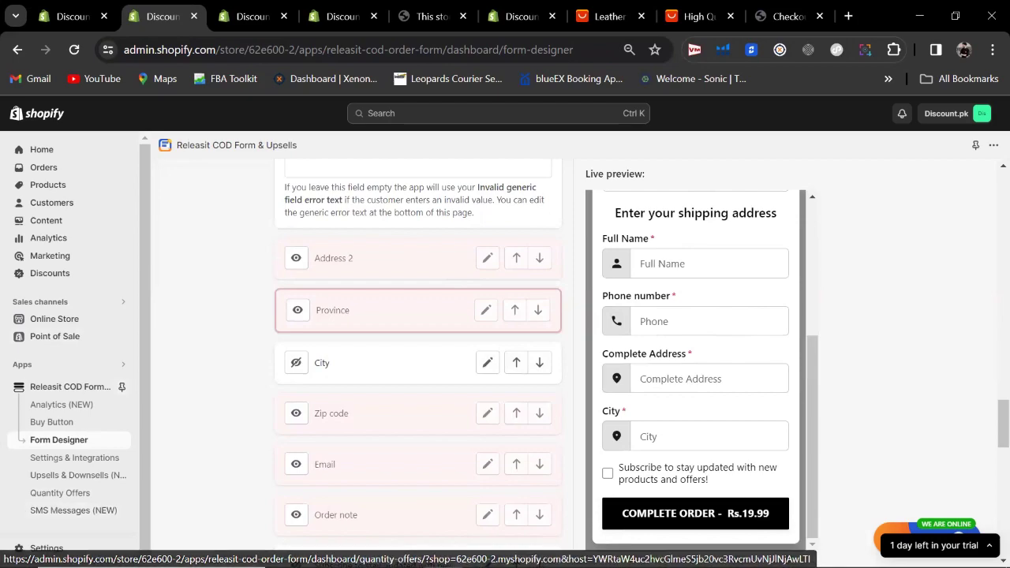
mouse_move(446, 557)
mouse_move(521, 552)
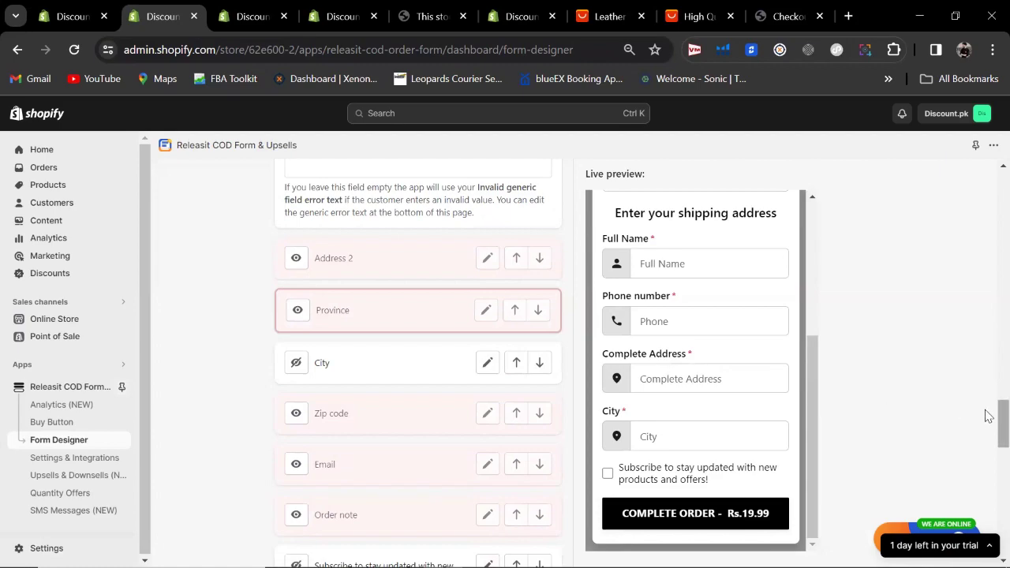
scroll(985, 417, "down", 1)
scroll(987, 393, "up", 5)
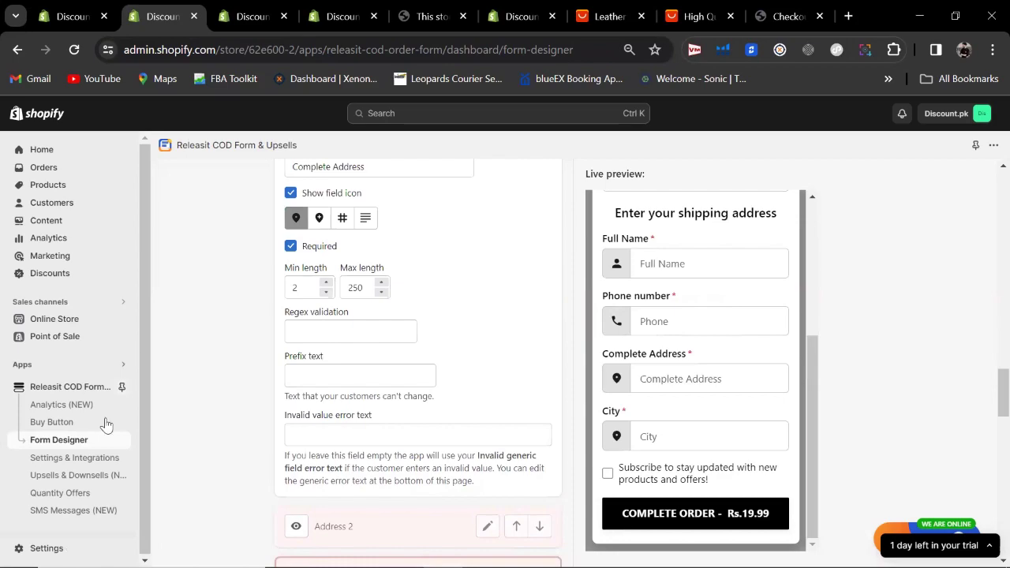
From the Releasit dashboard, open the Buy Button settings under step 4
left_click(51, 391)
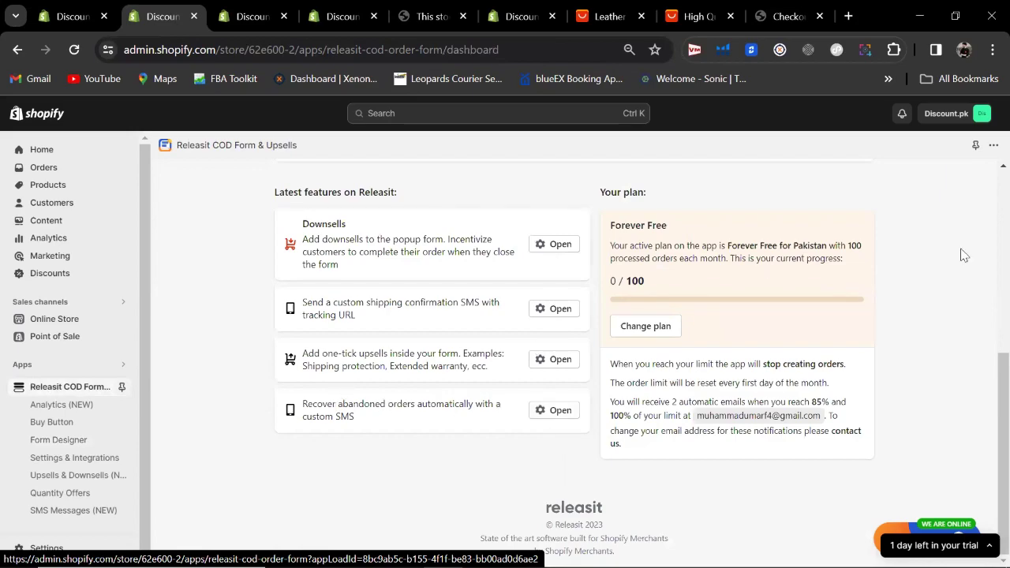
scroll(985, 331, "up", 3)
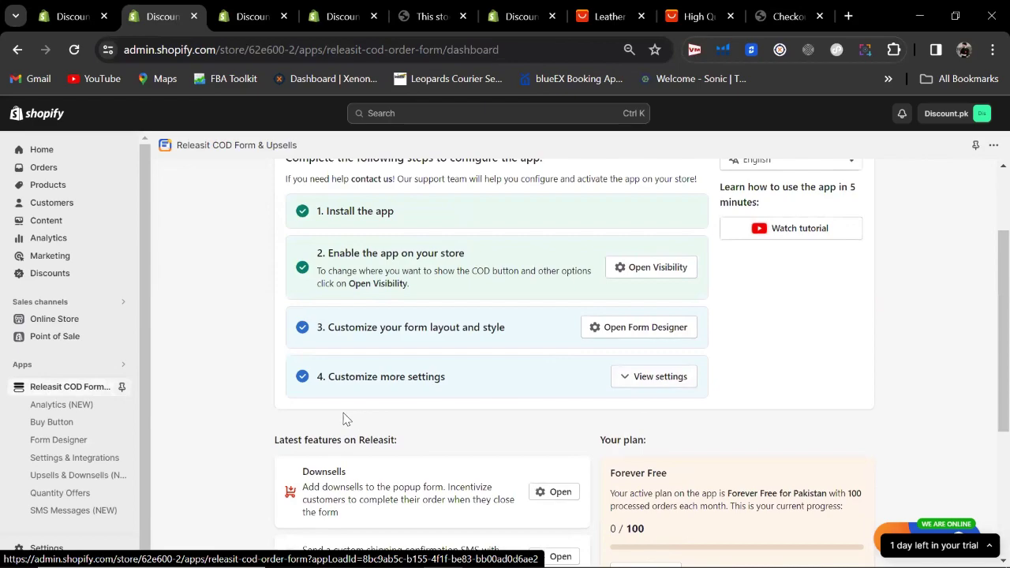
left_click(666, 379)
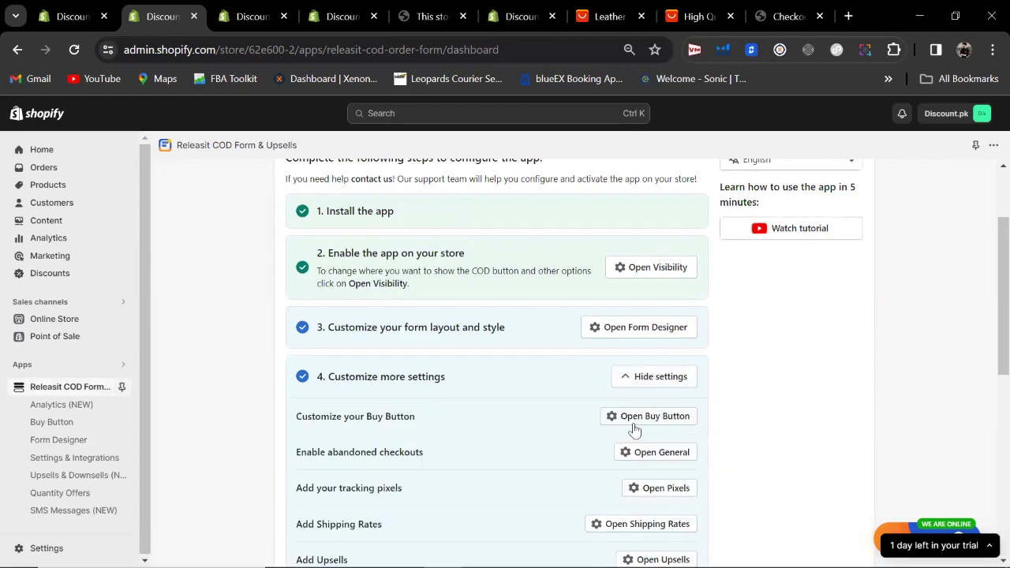
left_click(645, 419)
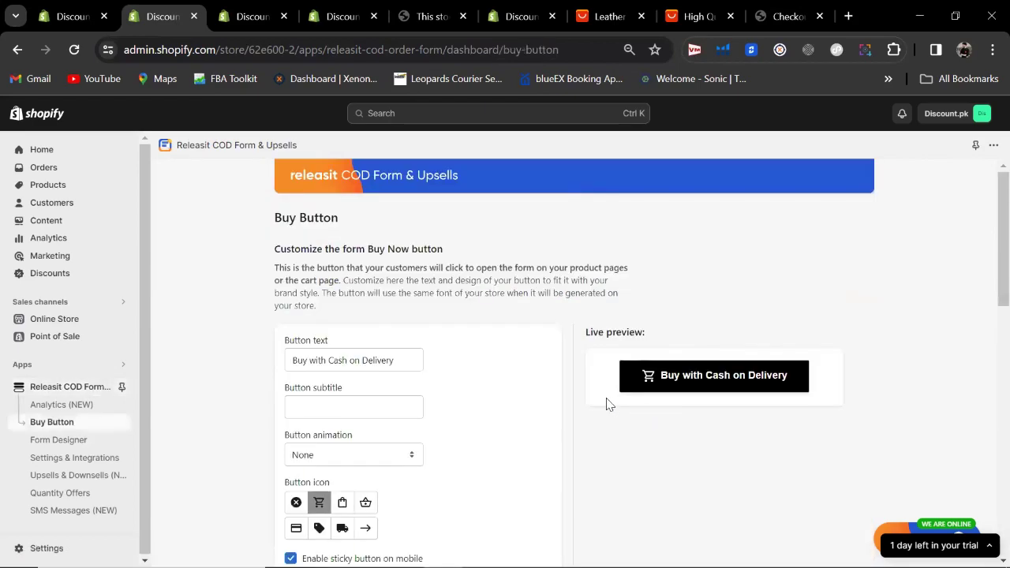
Check the button label text, try the shopping bag icon, then keep the cart icon
scroll(988, 282, "down", 1)
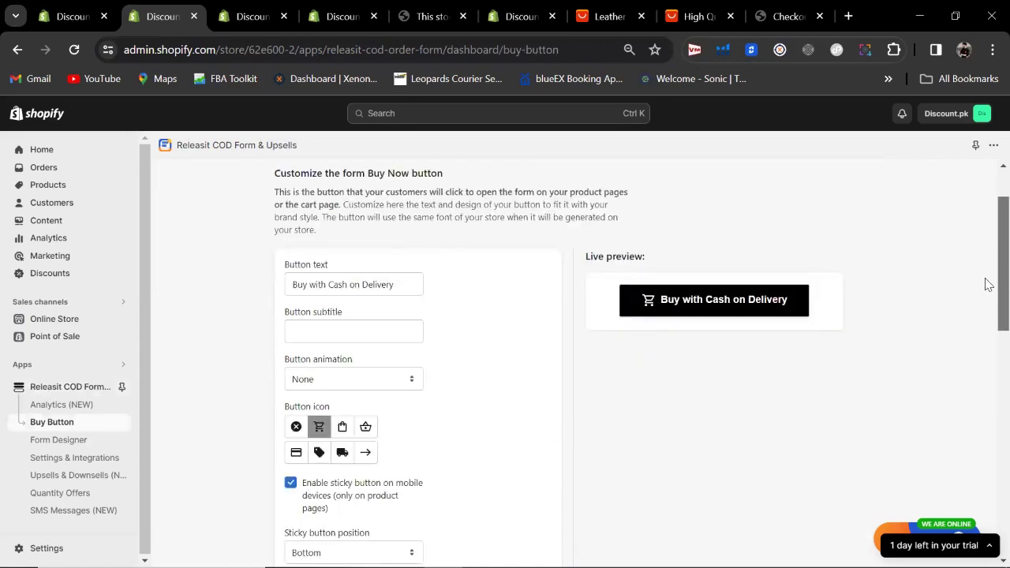
scroll(828, 300, "up", 1)
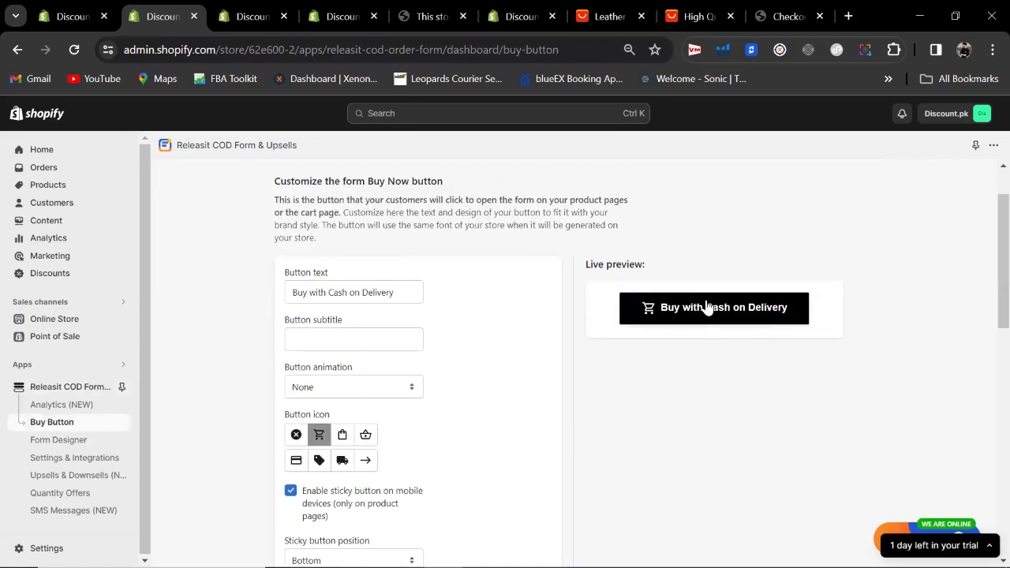
left_click(399, 293)
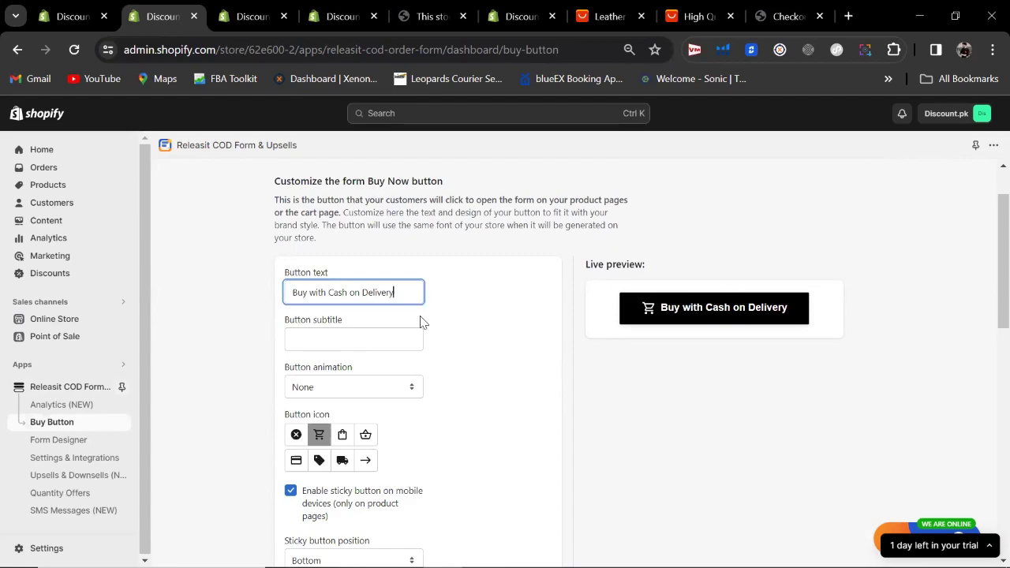
left_click_drag(989, 283, 990, 312)
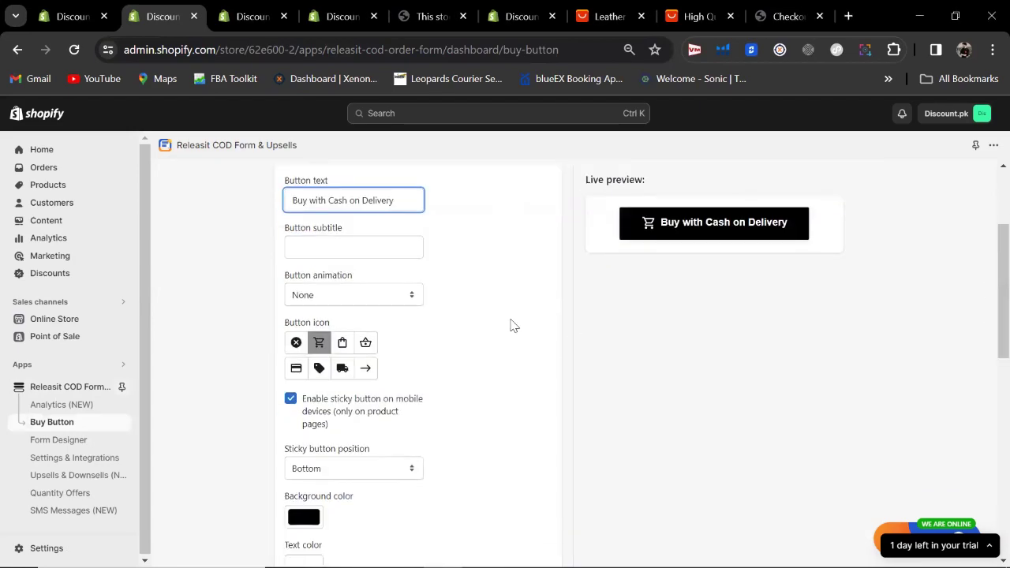
left_click(469, 353)
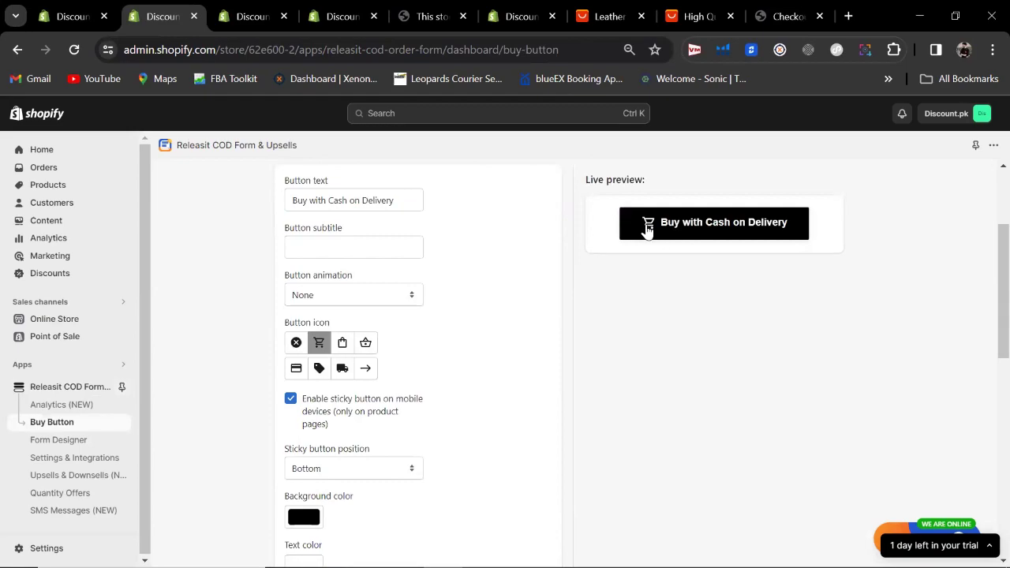
left_click(343, 342)
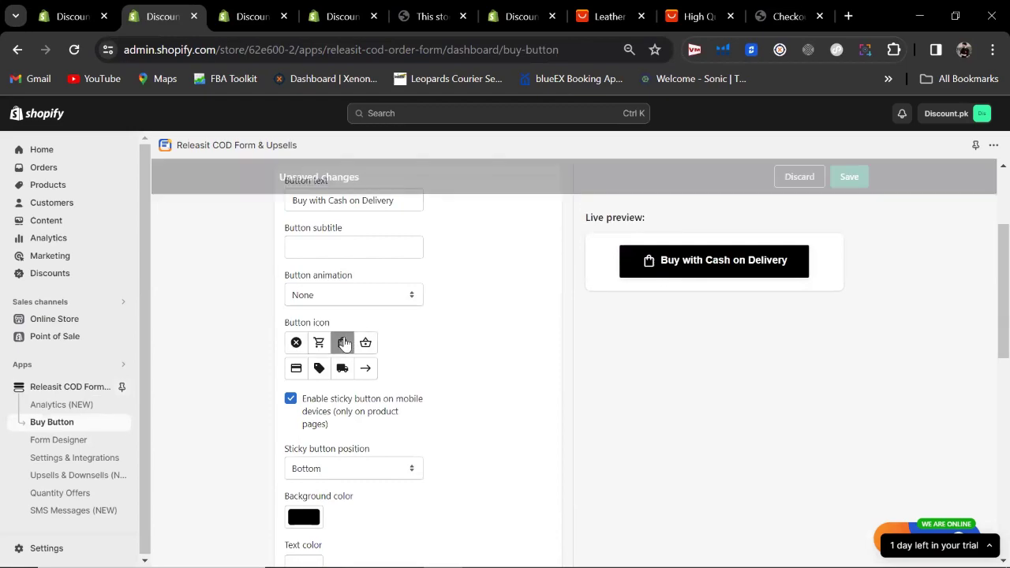
left_click(317, 347)
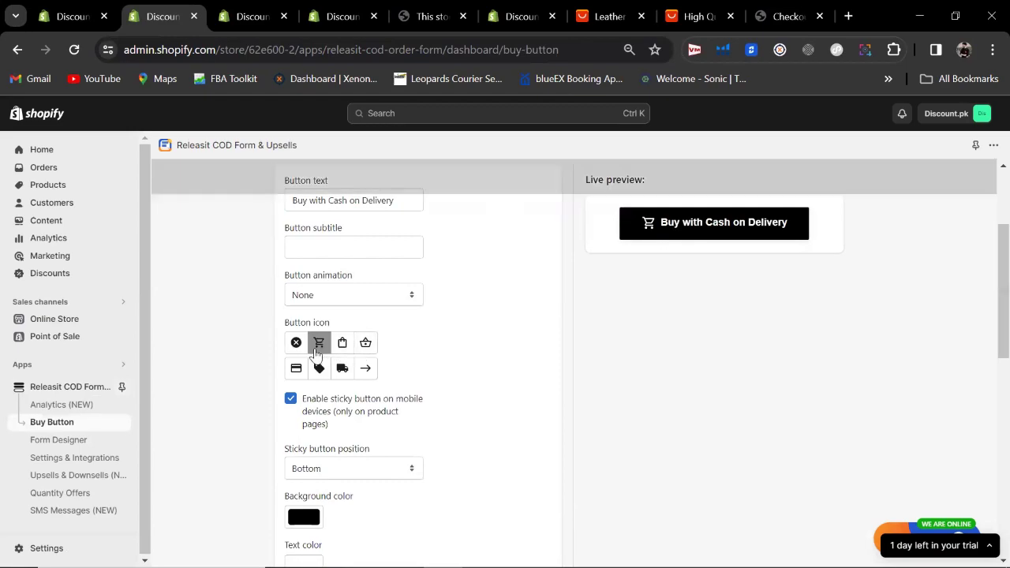
Set the Buy with Cash on Delivery button background colour to red
scroll(986, 331, "down", 2)
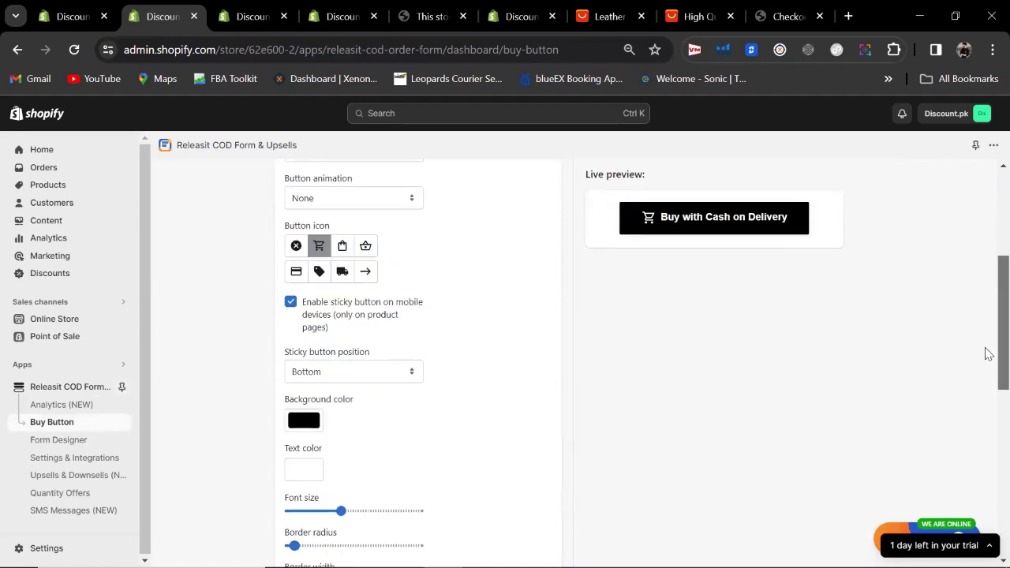
left_click(314, 419)
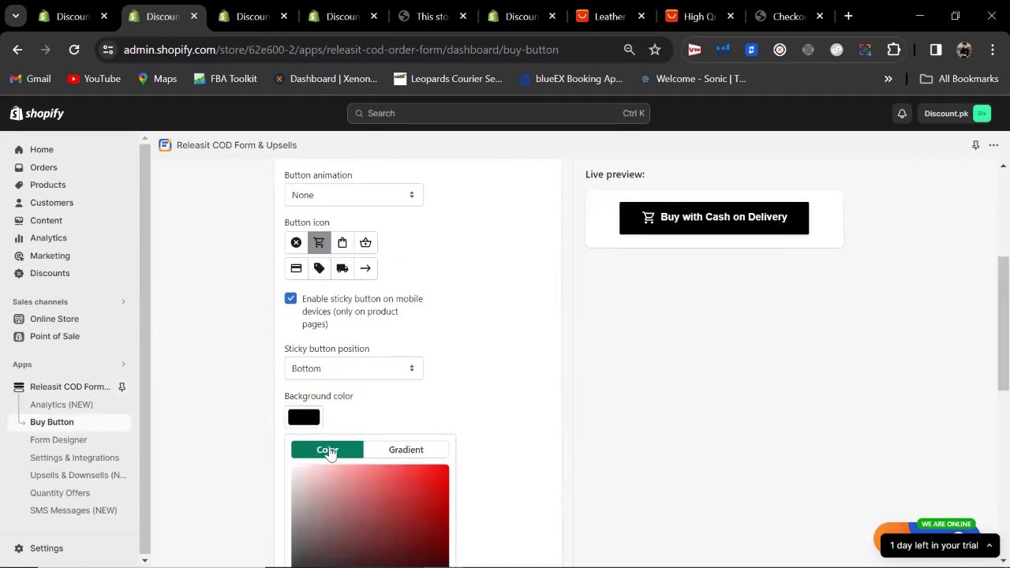
left_click(444, 472)
scroll(985, 385, "down", 6)
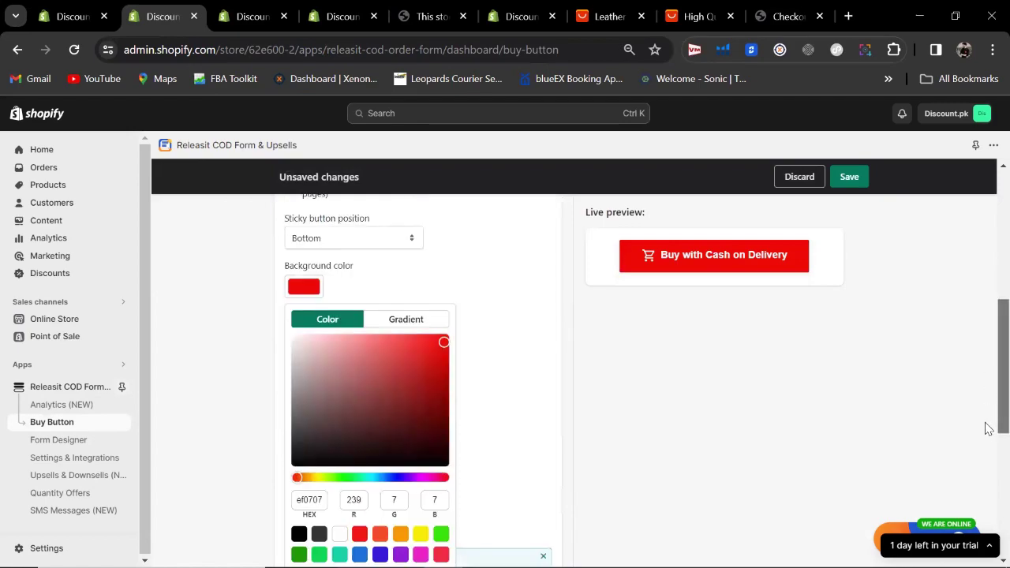
scroll(985, 532, "up", 6)
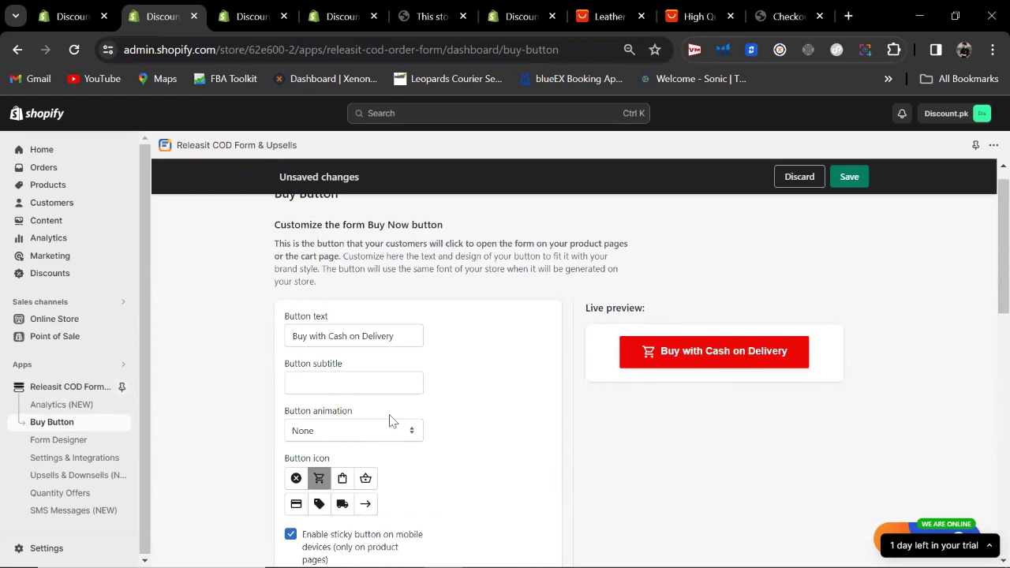
Try the Shaker and Bounce animations, set the animation to None, and save
left_click(366, 437)
left_click(317, 460)
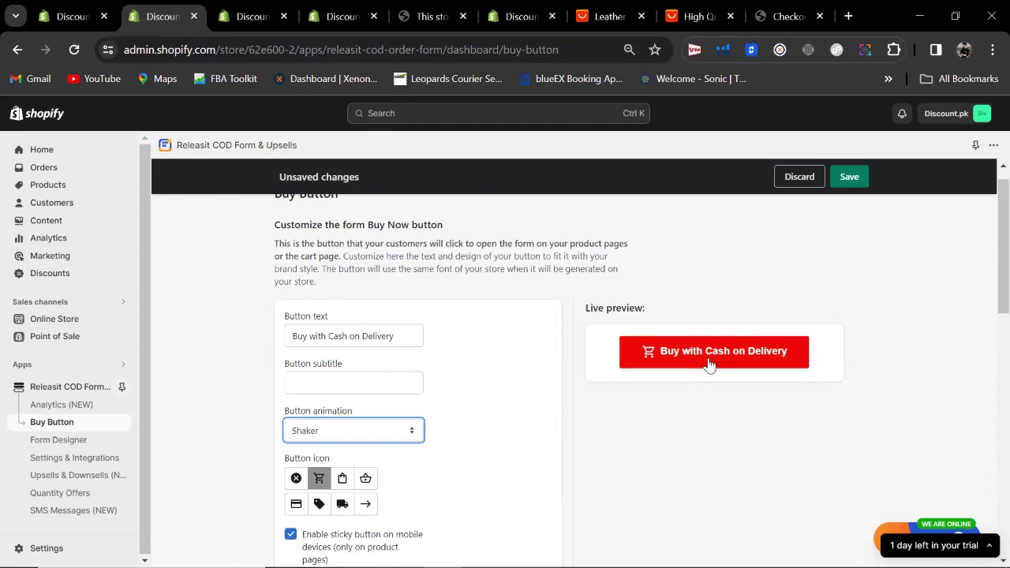
left_click(373, 439)
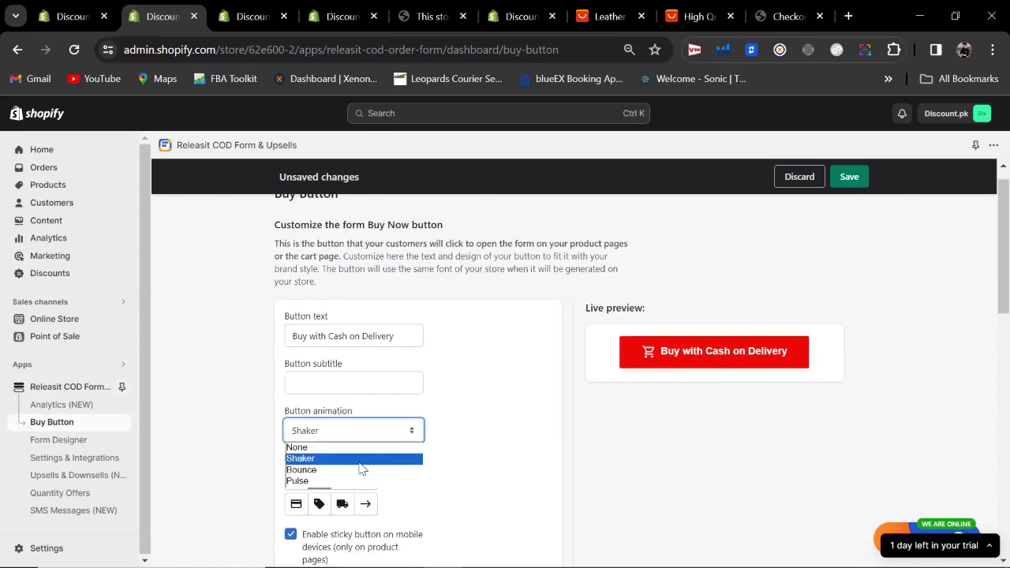
left_click(361, 469)
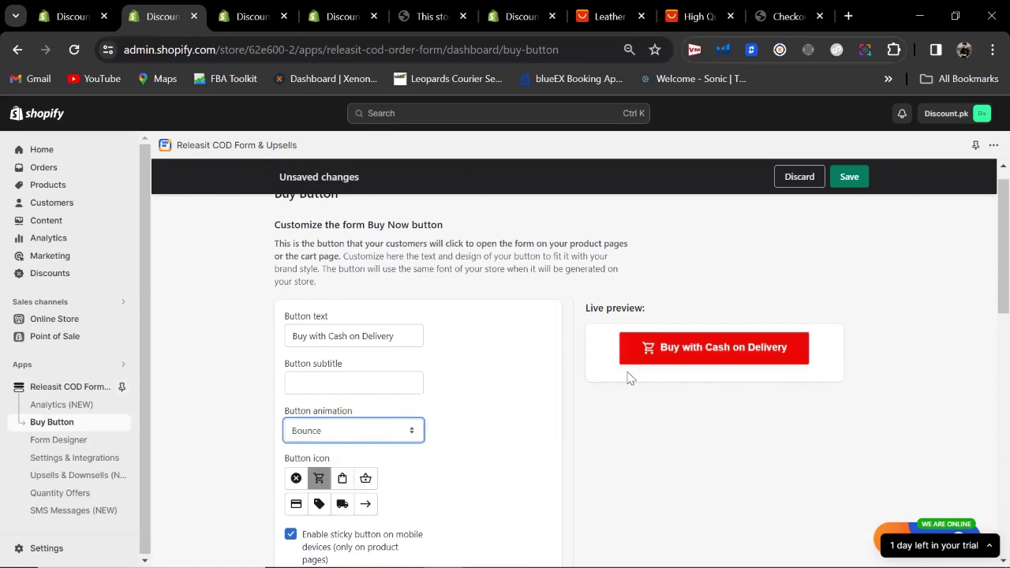
left_click(355, 439)
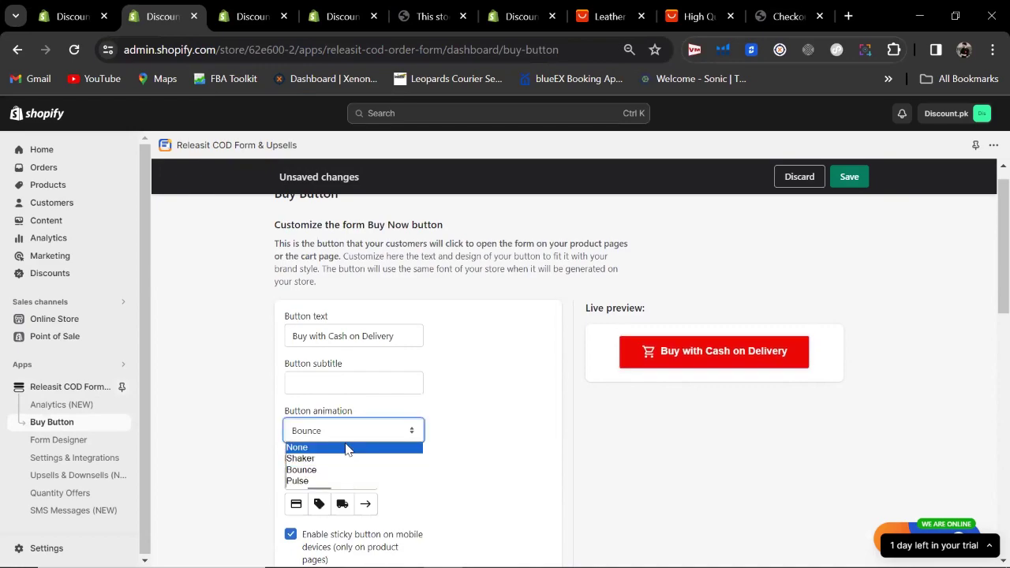
left_click(346, 447)
left_click(859, 177)
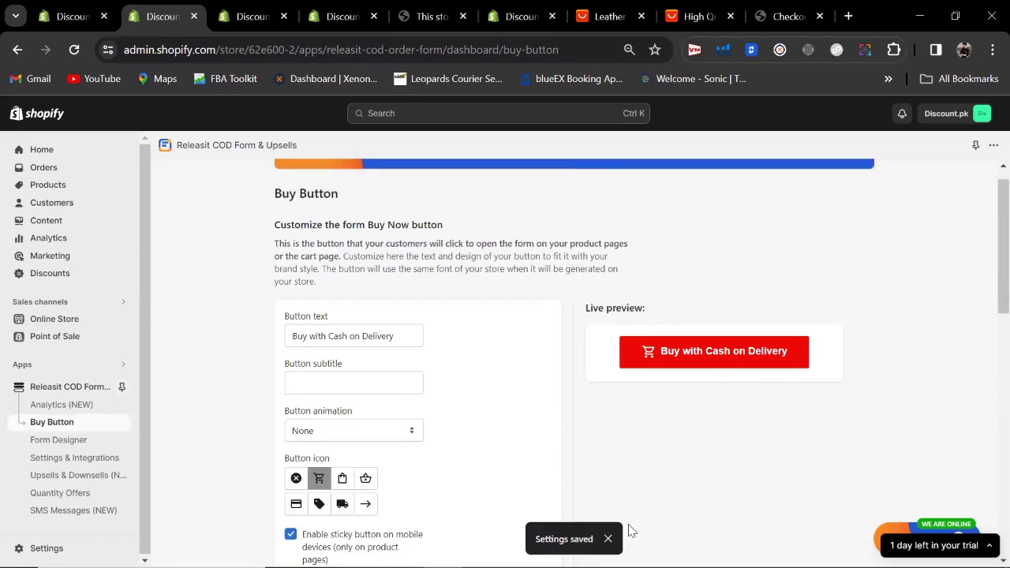
mouse_move(445, 555)
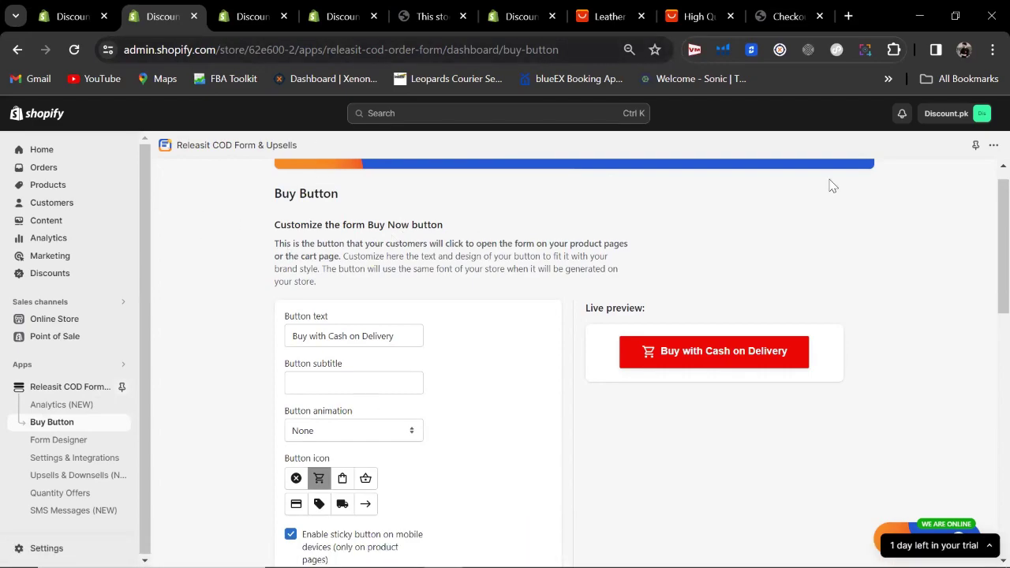
left_click_drag(1001, 229, 987, 187)
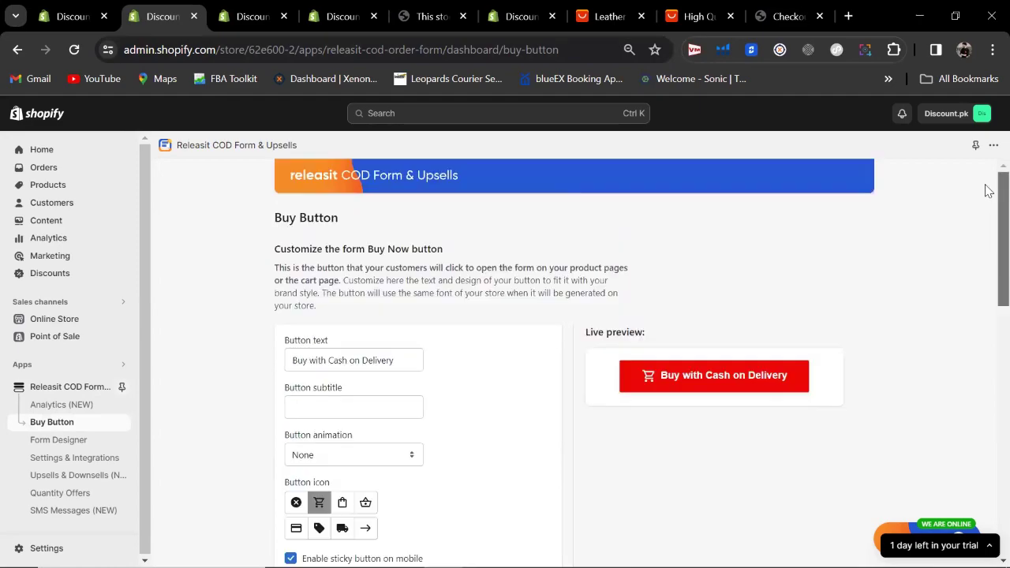
Open the storefront home page in a new tab from the Online Store view icon
left_click(287, 27)
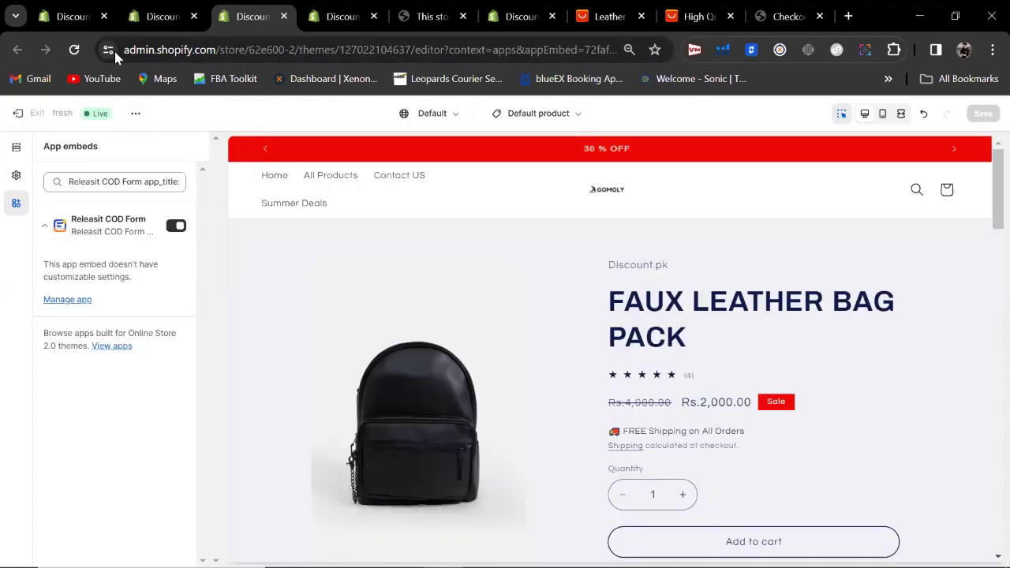
left_click(145, 16)
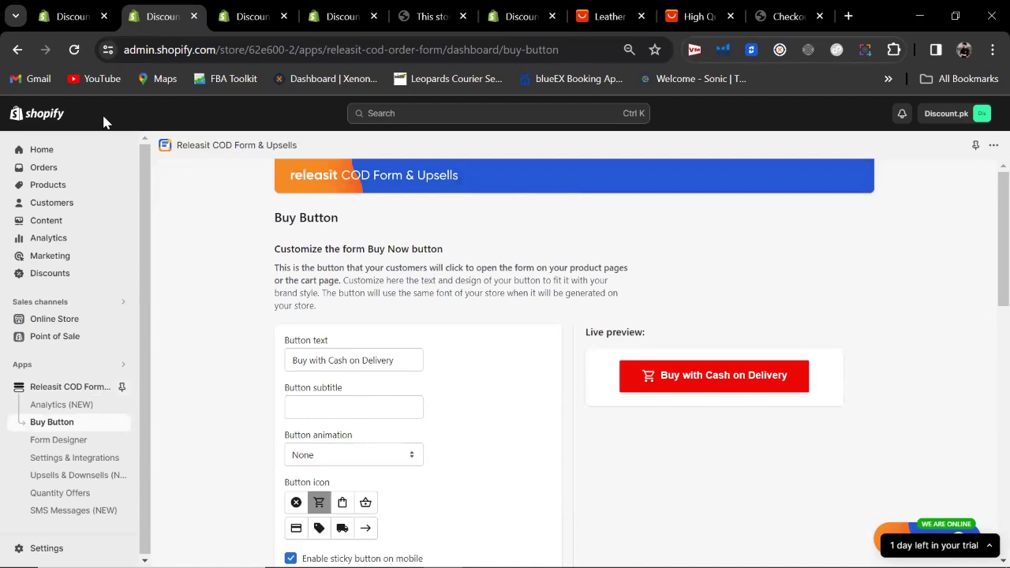
left_click(122, 318)
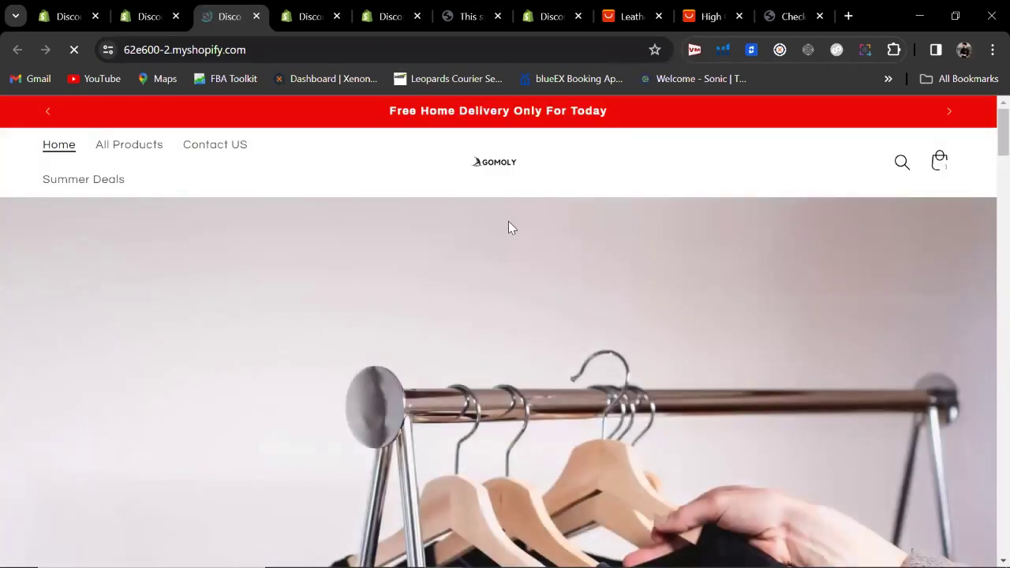
Dismiss the widgets panel and Spy Store onboarding popup, then reload the storefront page
left_click(138, 144)
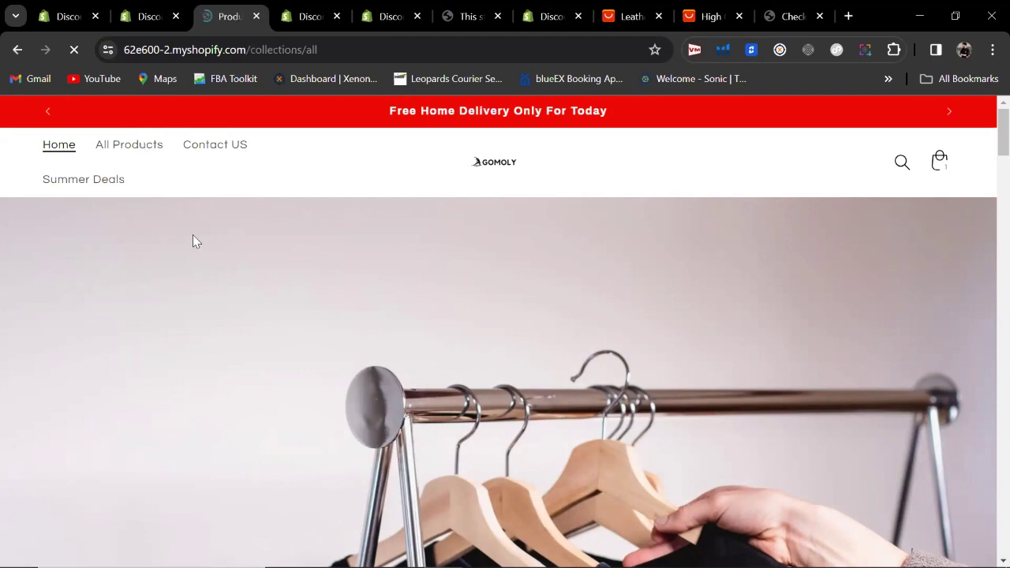
key("super+w")
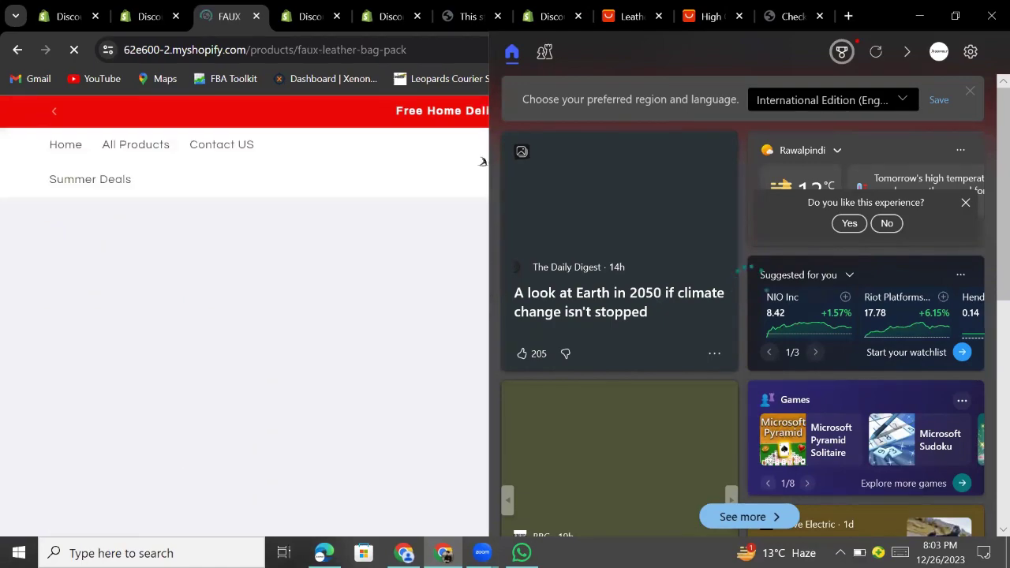
left_click(443, 552)
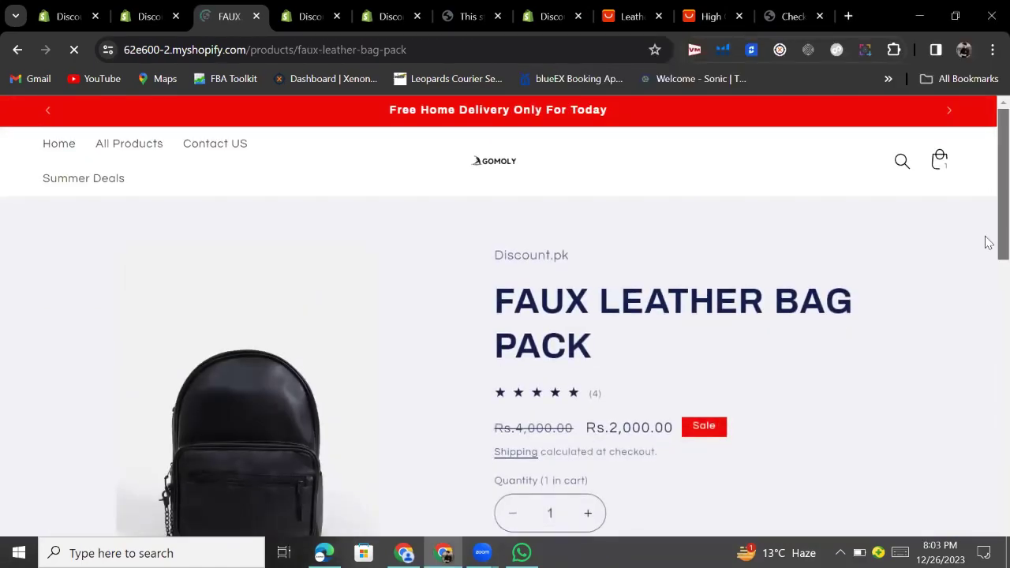
scroll(985, 241, "down", 3)
scroll(985, 267, "down", 8)
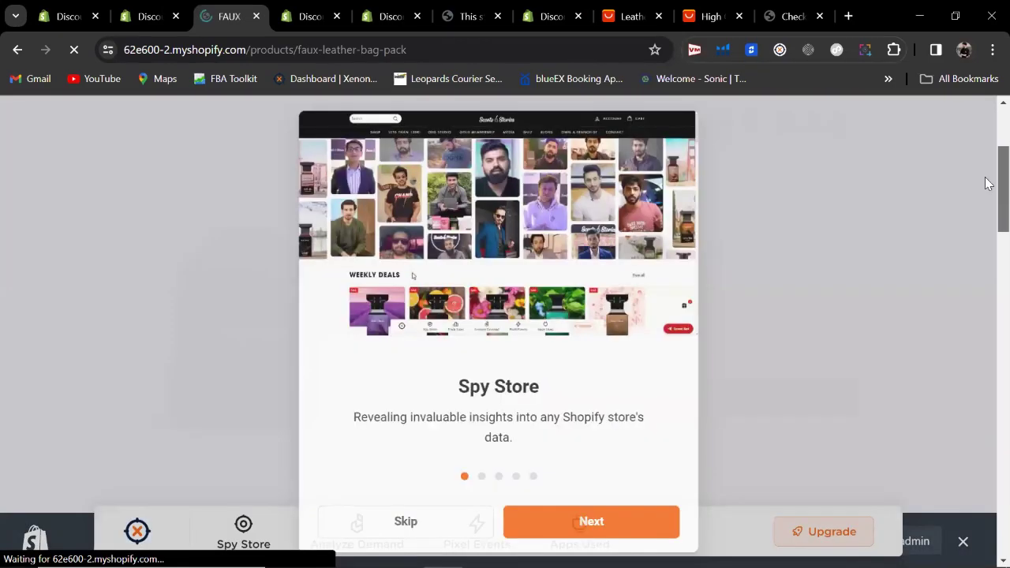
left_click(409, 527)
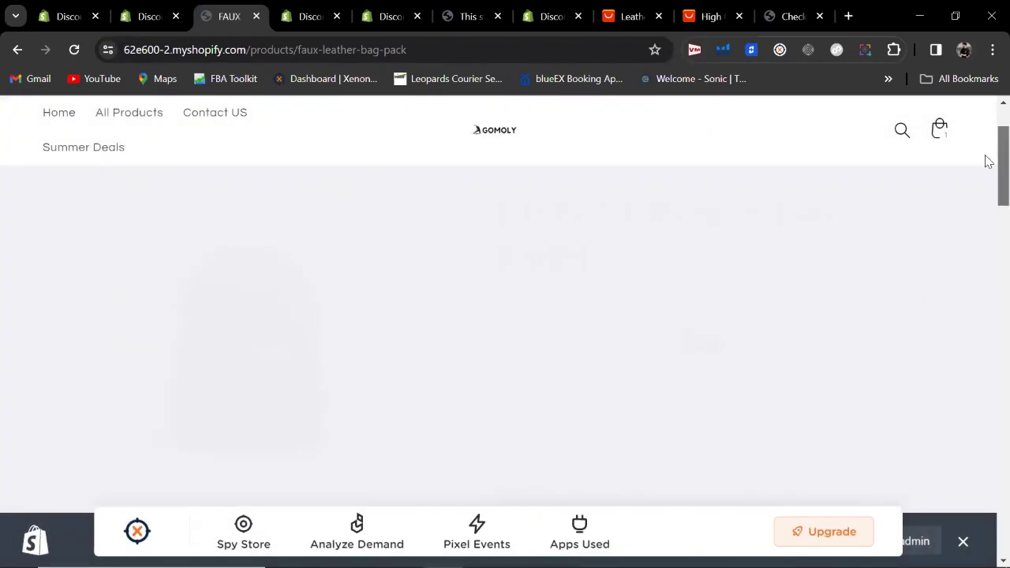
left_click_drag(985, 158, 987, 127)
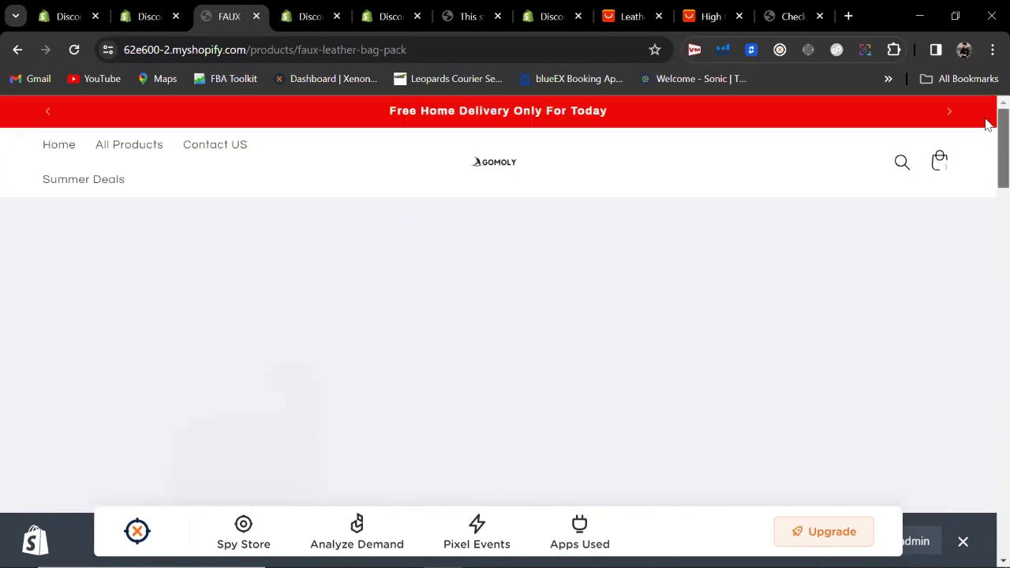
left_click(74, 50)
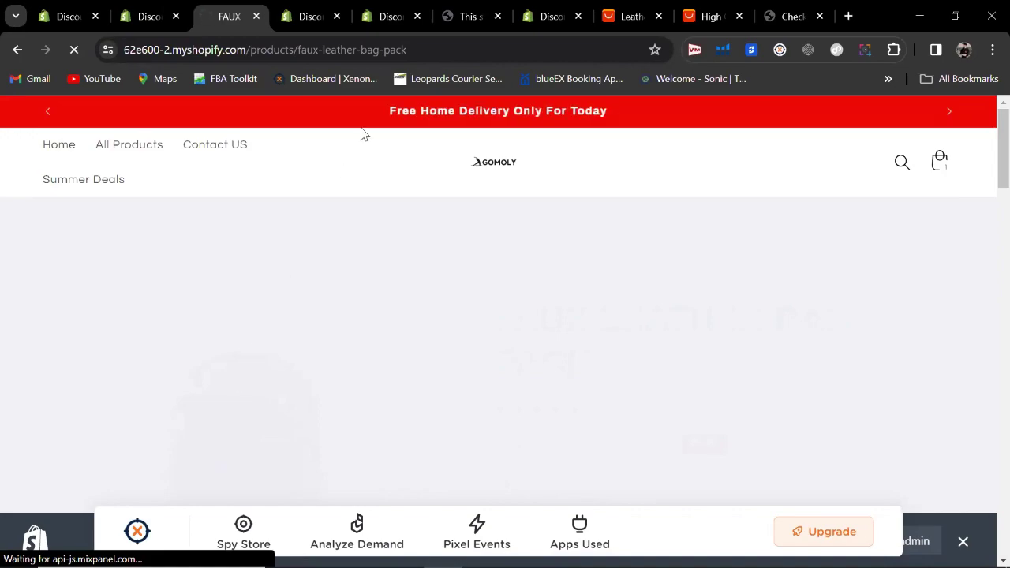
Open FAUX LEATHER BAG PACK from All Products and scroll to the red COD button
scroll(986, 162, "down", 3)
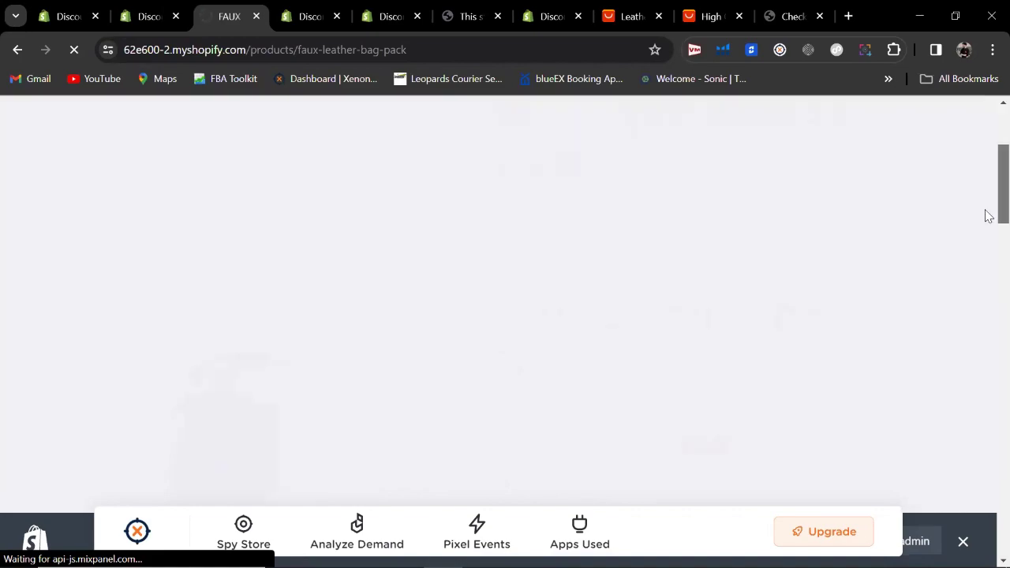
scroll(988, 215, "down", 10)
scroll(986, 318, "up", 12)
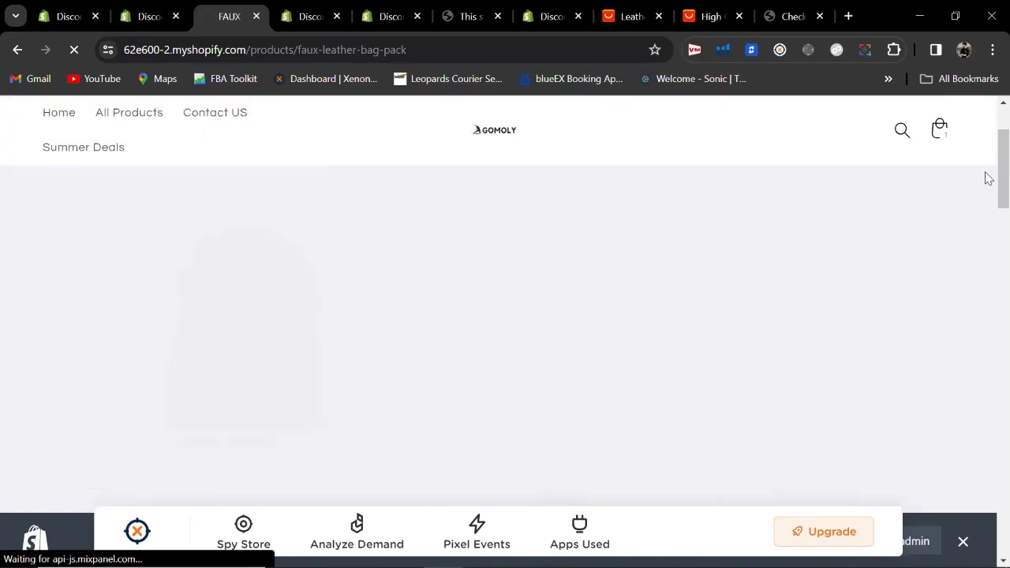
left_click(136, 119)
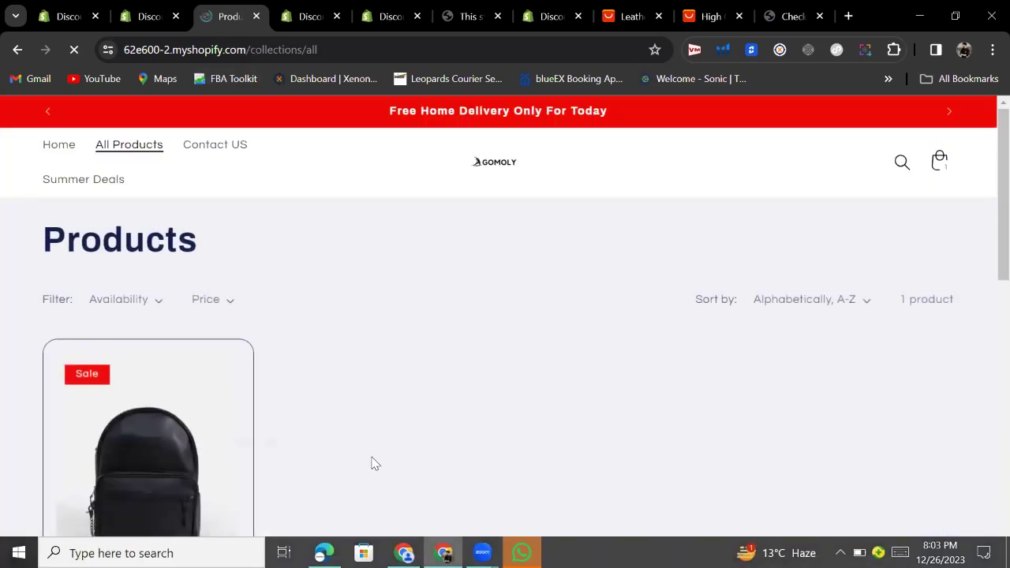
left_click(145, 437)
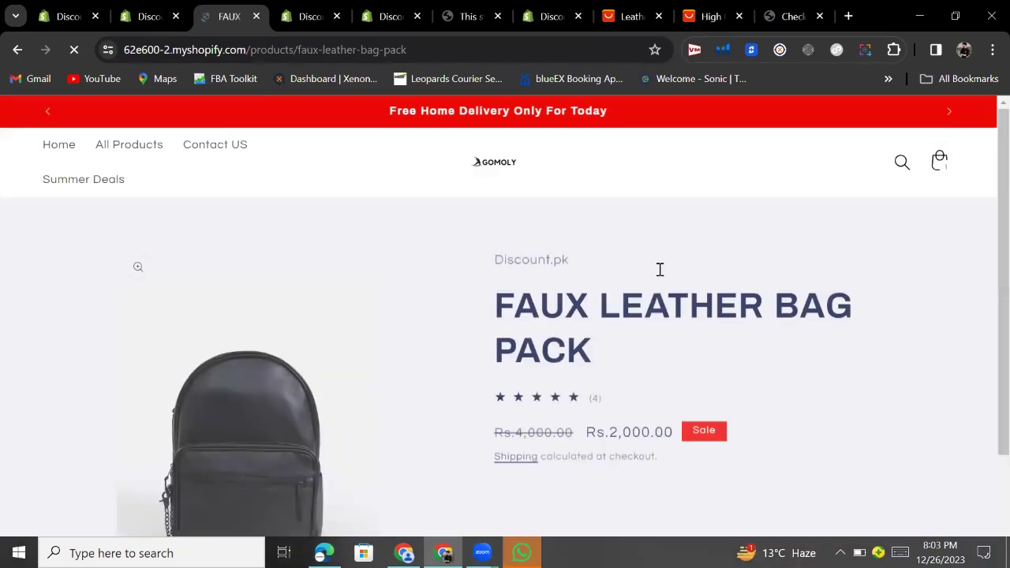
scroll(982, 253, "down", 4)
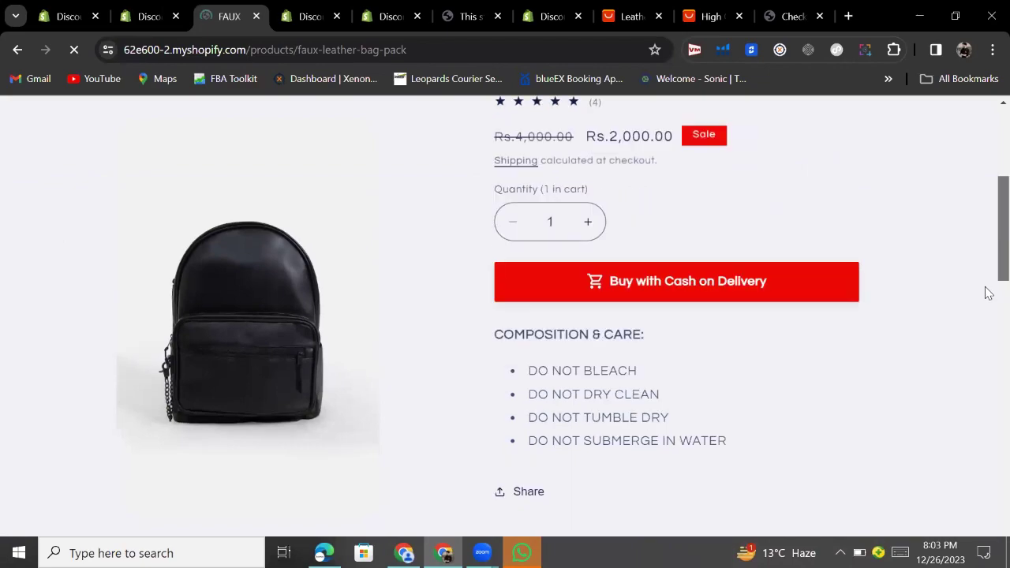
scroll(987, 280, "up", 2)
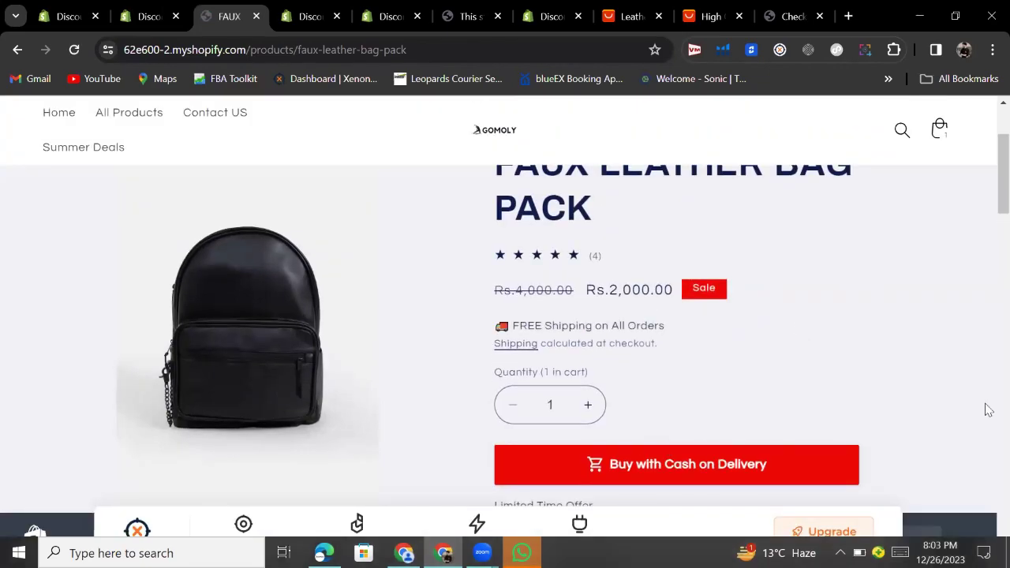
scroll(987, 190, "down", 2)
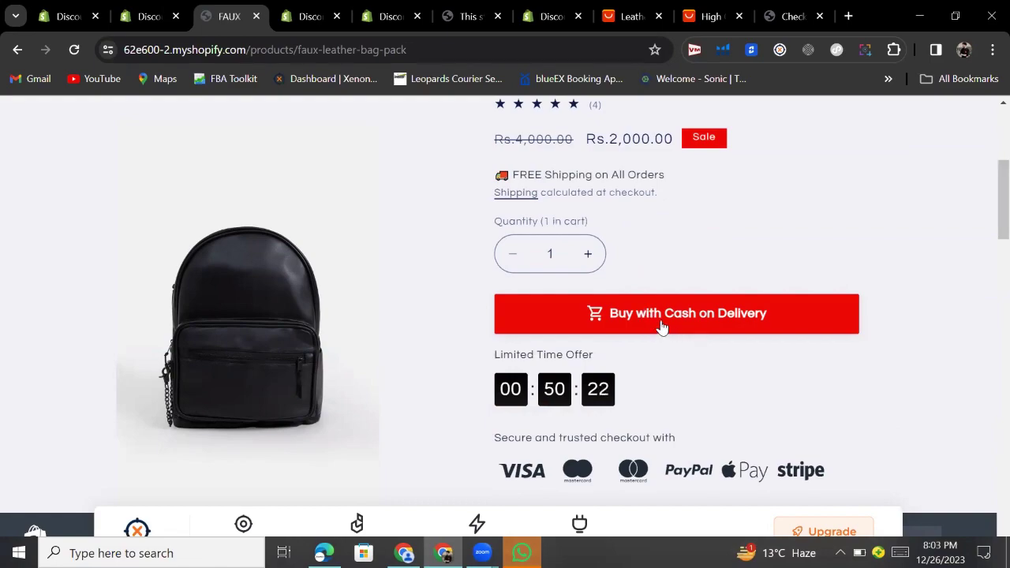
left_click(661, 328)
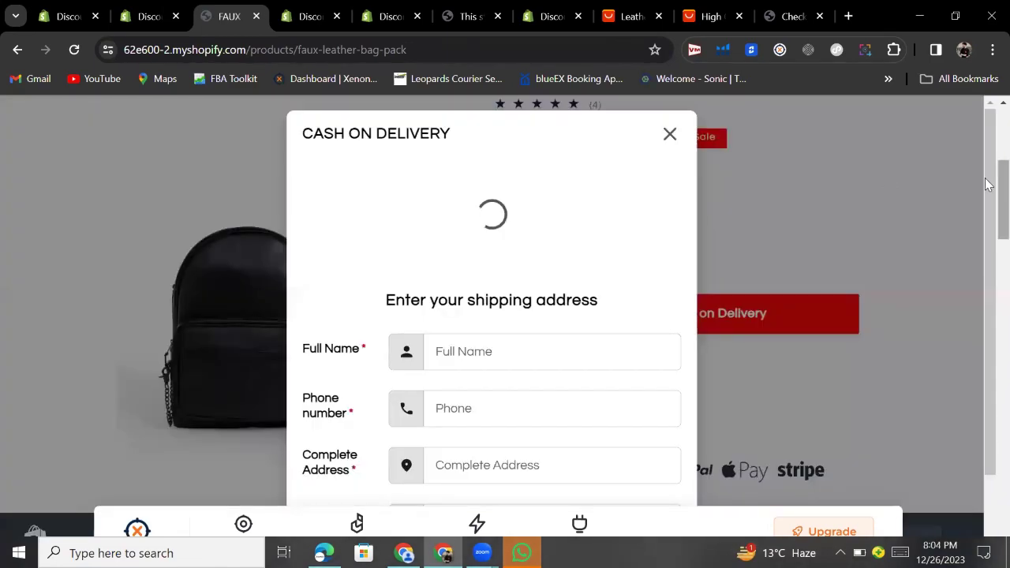
scroll(988, 204, "down", 1)
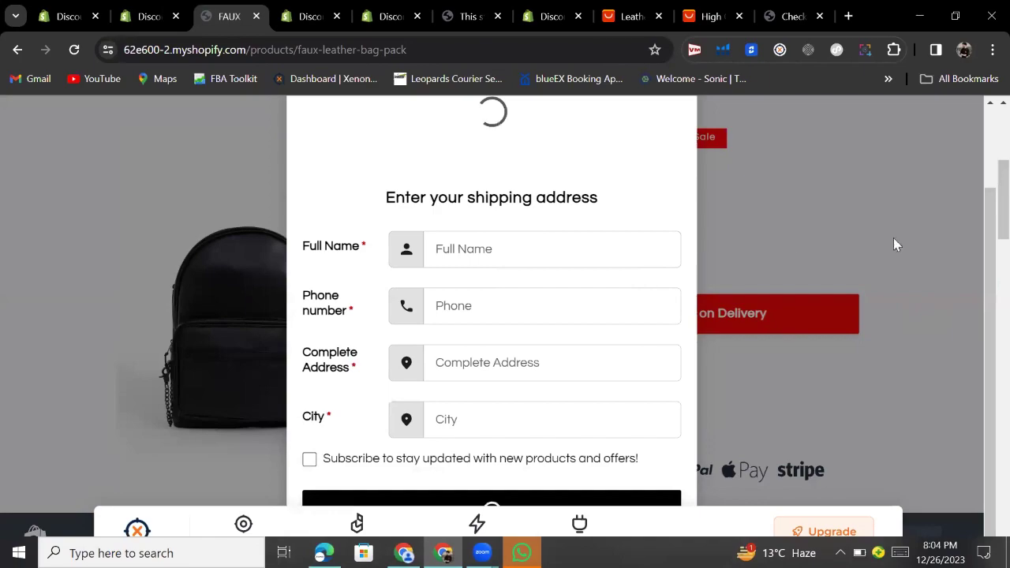
scroll(988, 236, "up", 1)
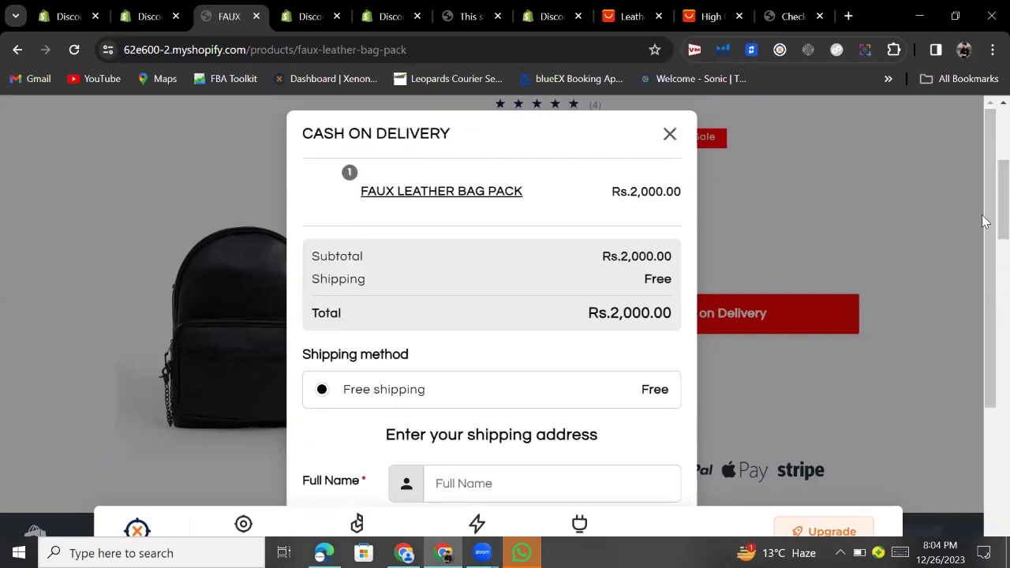
left_click_drag(987, 253, 988, 290)
scroll(988, 291, "down", 3)
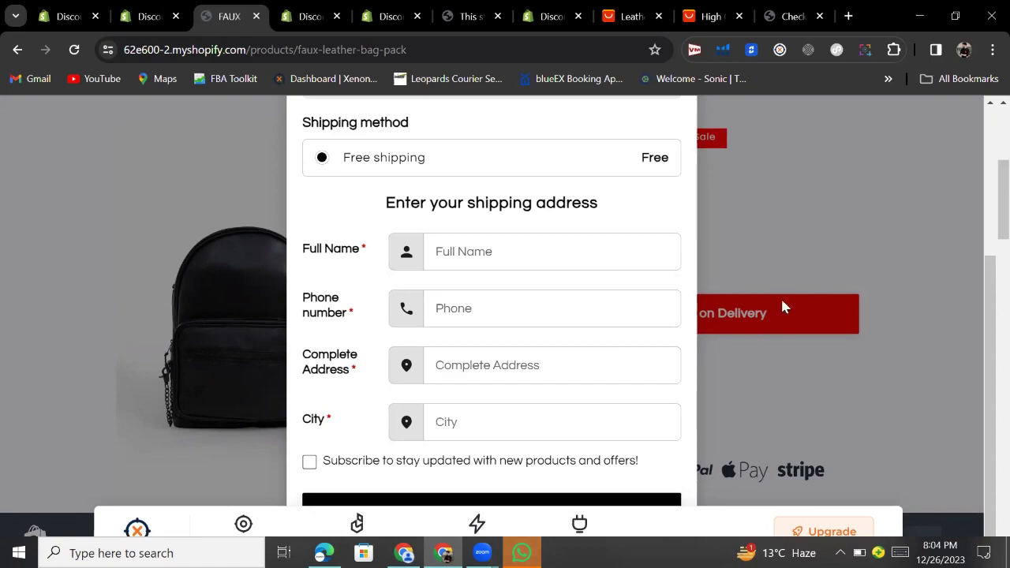
scroll(978, 181, "up", 1)
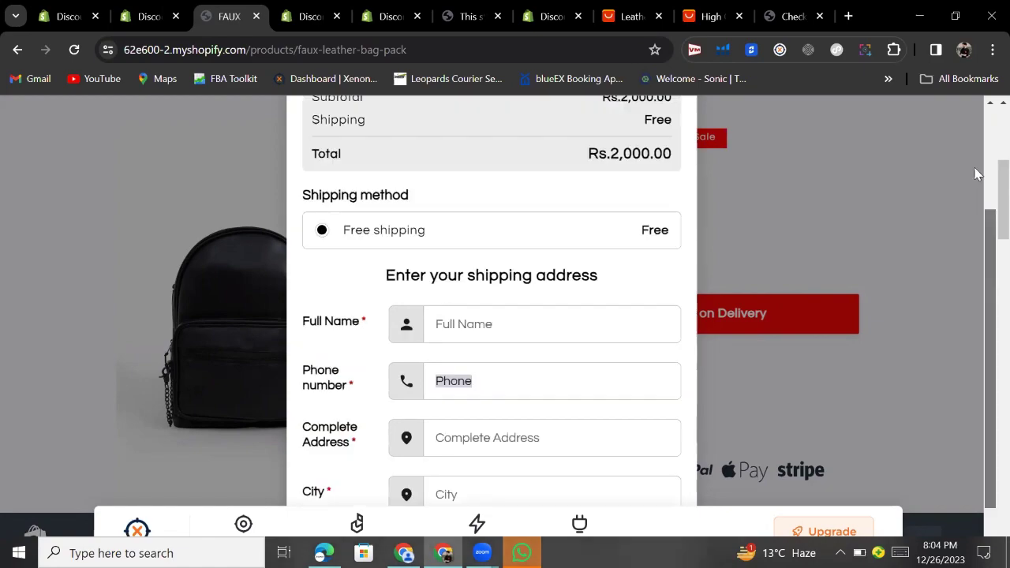
scroll(977, 173, "up", 3)
left_click(666, 133)
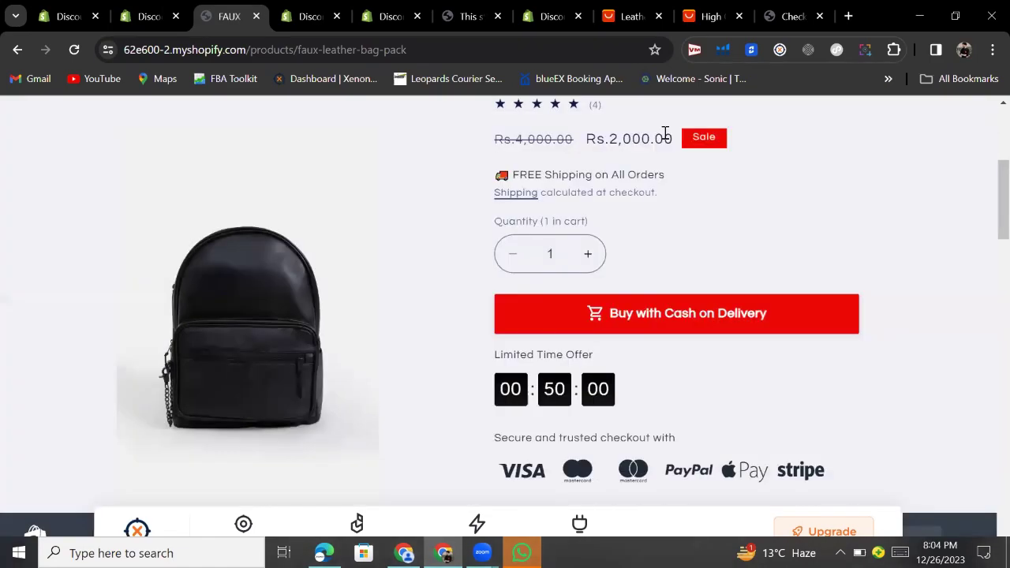
Scroll the product page to Customer Reviews and back, then show the Windows desktop
scroll(989, 205, "up", 4)
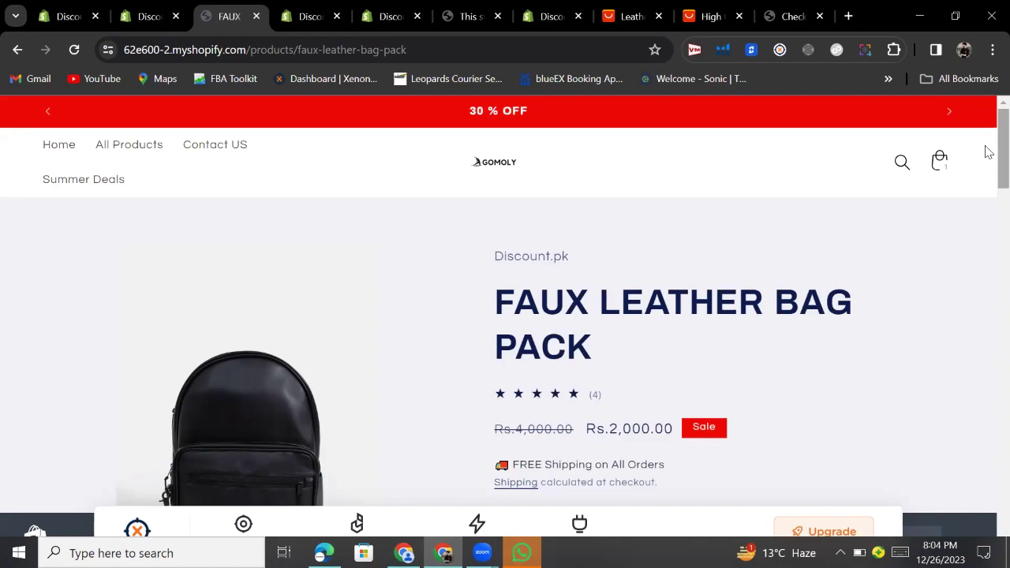
scroll(986, 152, "down", 3)
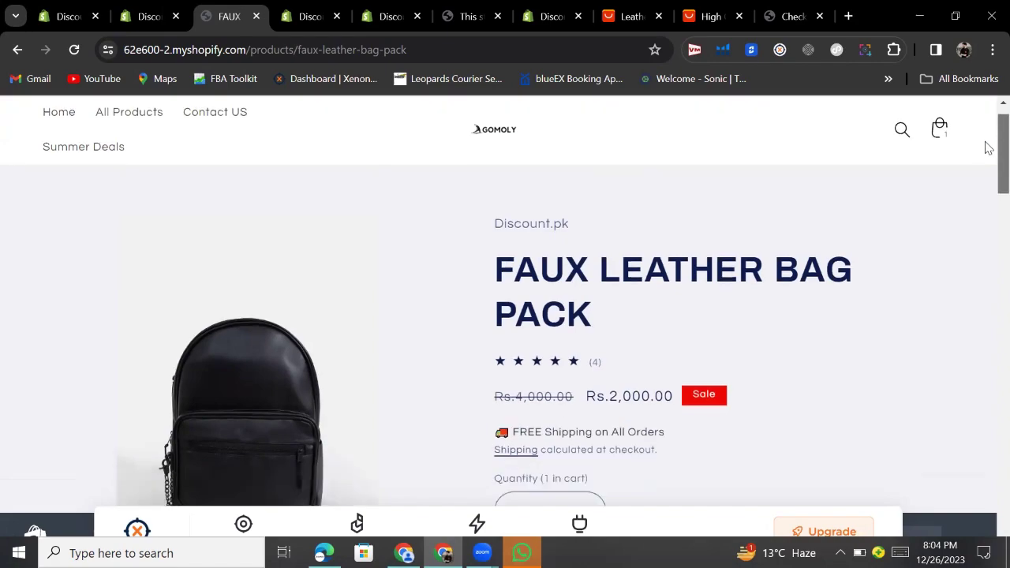
scroll(986, 228, "down", 8)
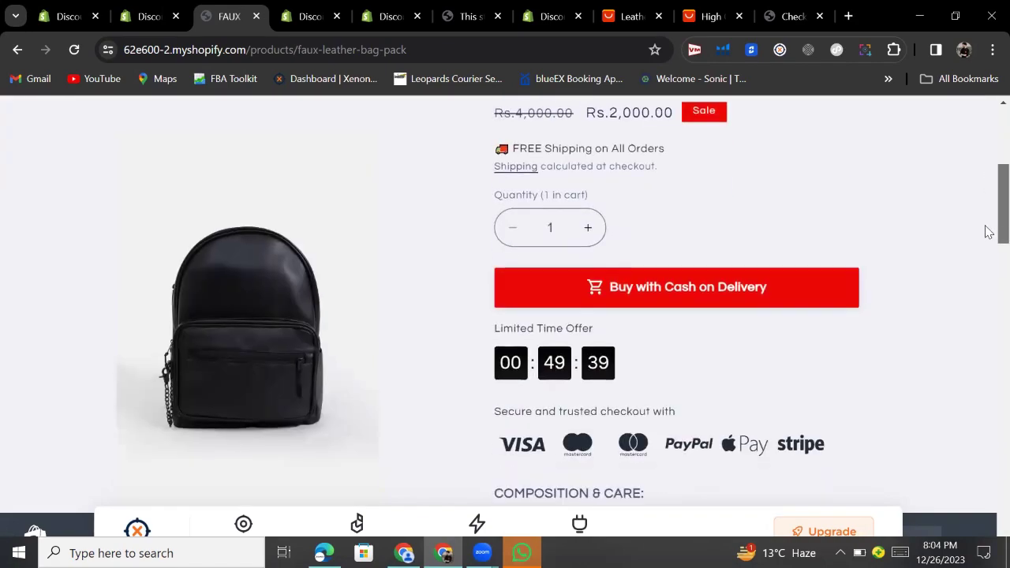
scroll(986, 304, "down", 3)
scroll(986, 355, "down", 8)
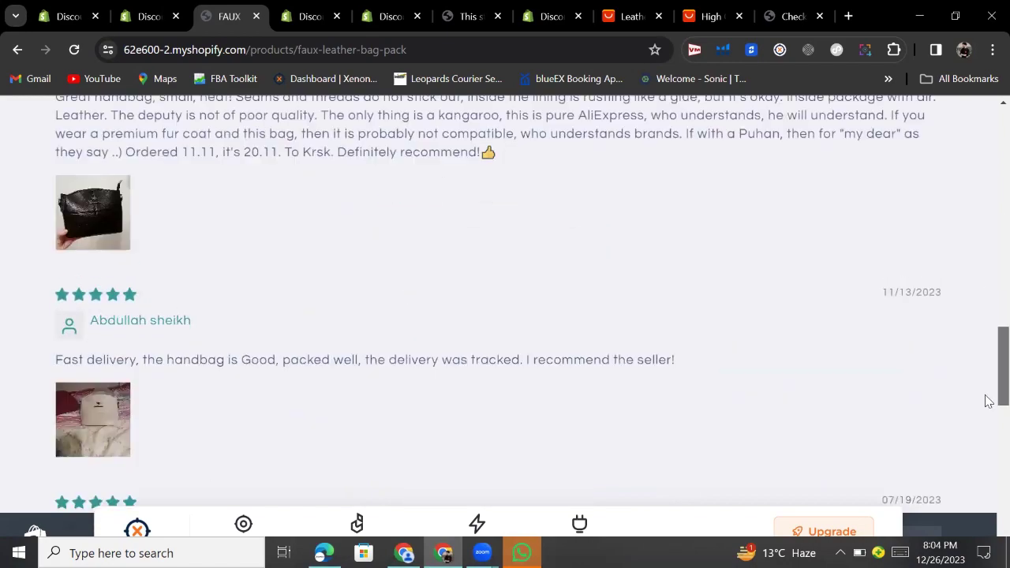
scroll(988, 344, "up", 20)
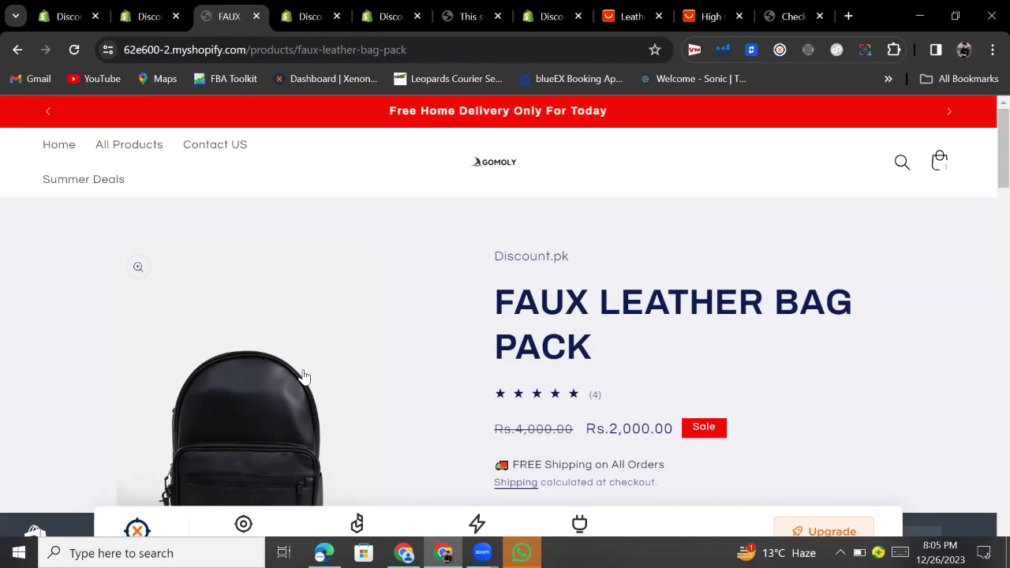
key("super+d")
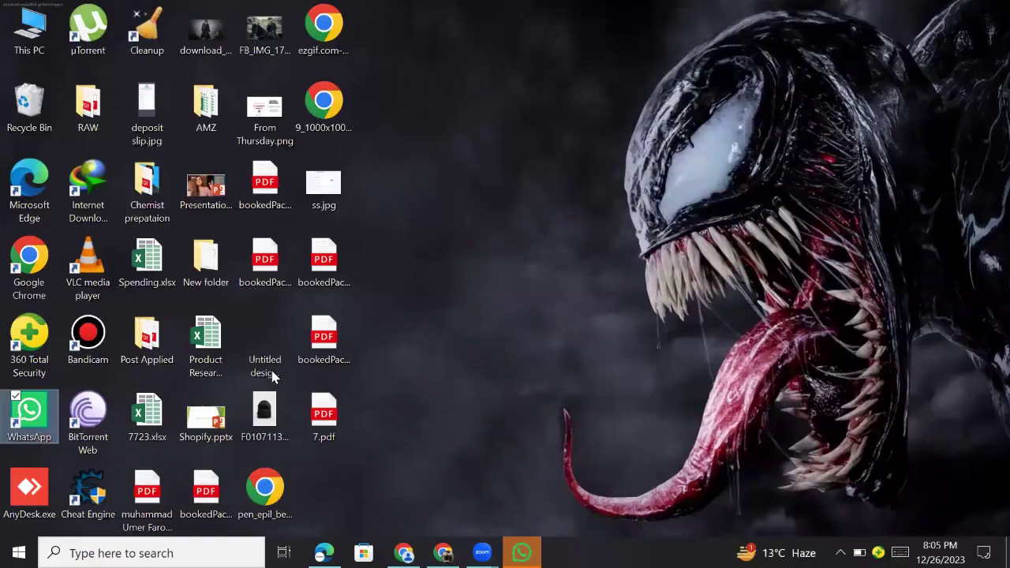
Open the Shopify.pptx file from the desktop in PowerPoint
left_click(210, 440)
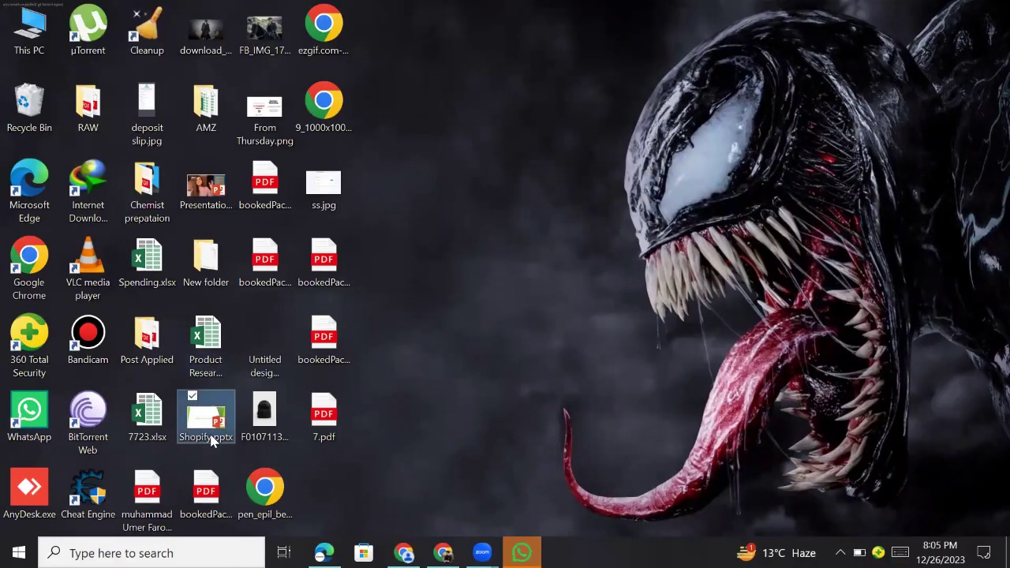
double_click(211, 440)
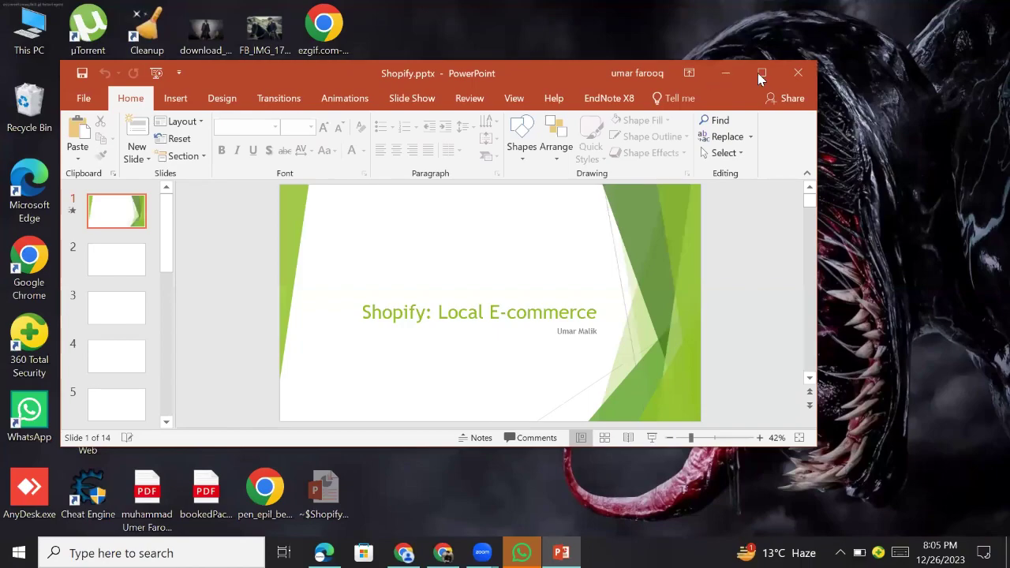
Maximize the PowerPoint window and display slide 4, Road Map to Local Ecommerce
left_click(760, 75)
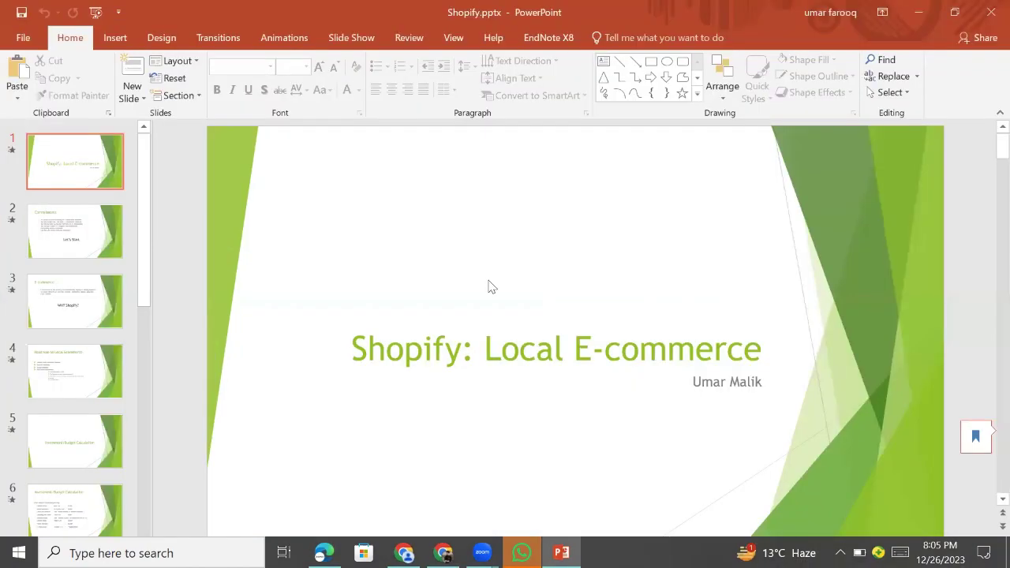
left_click(84, 283)
left_click(82, 359)
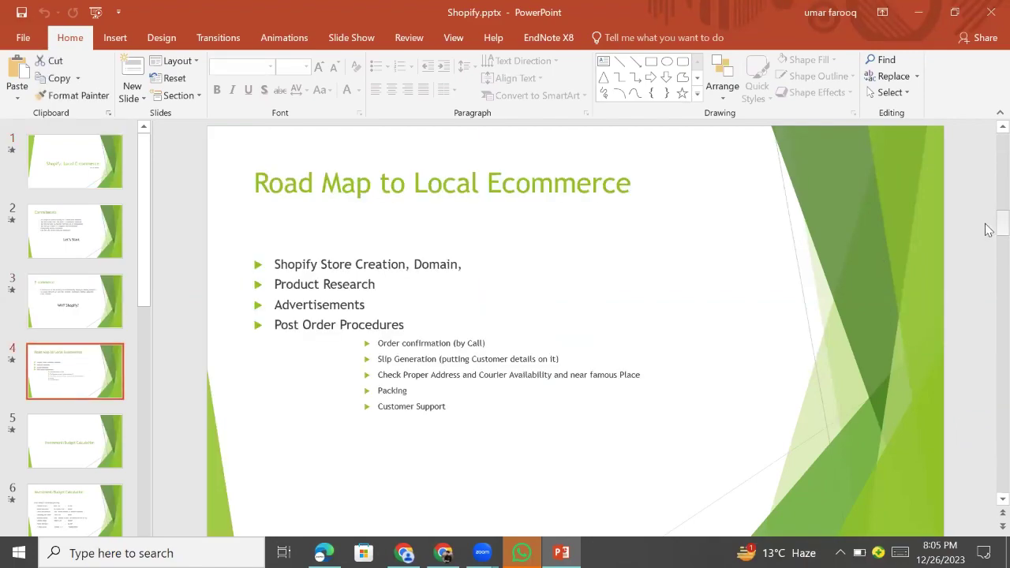
left_click(652, 300)
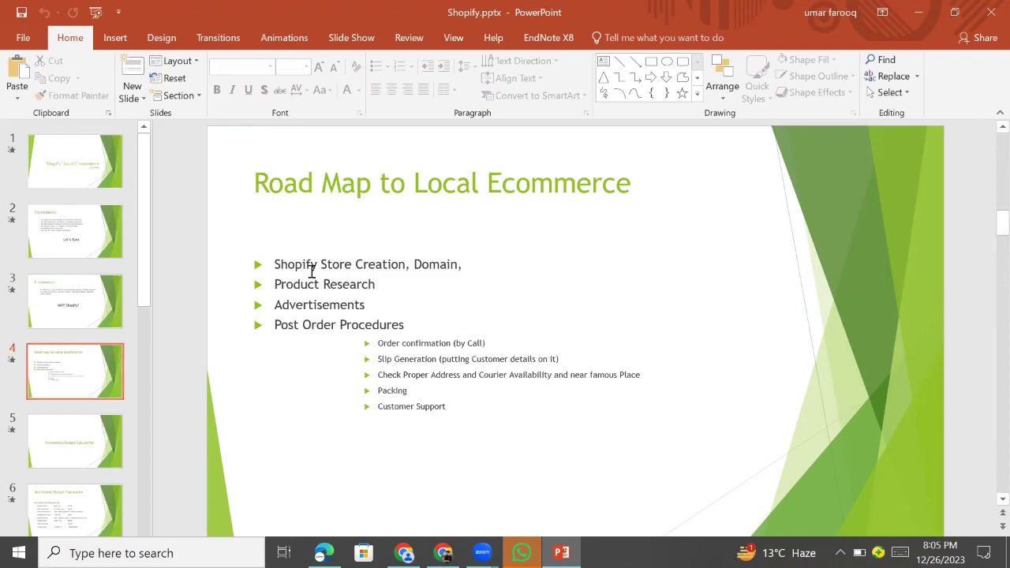